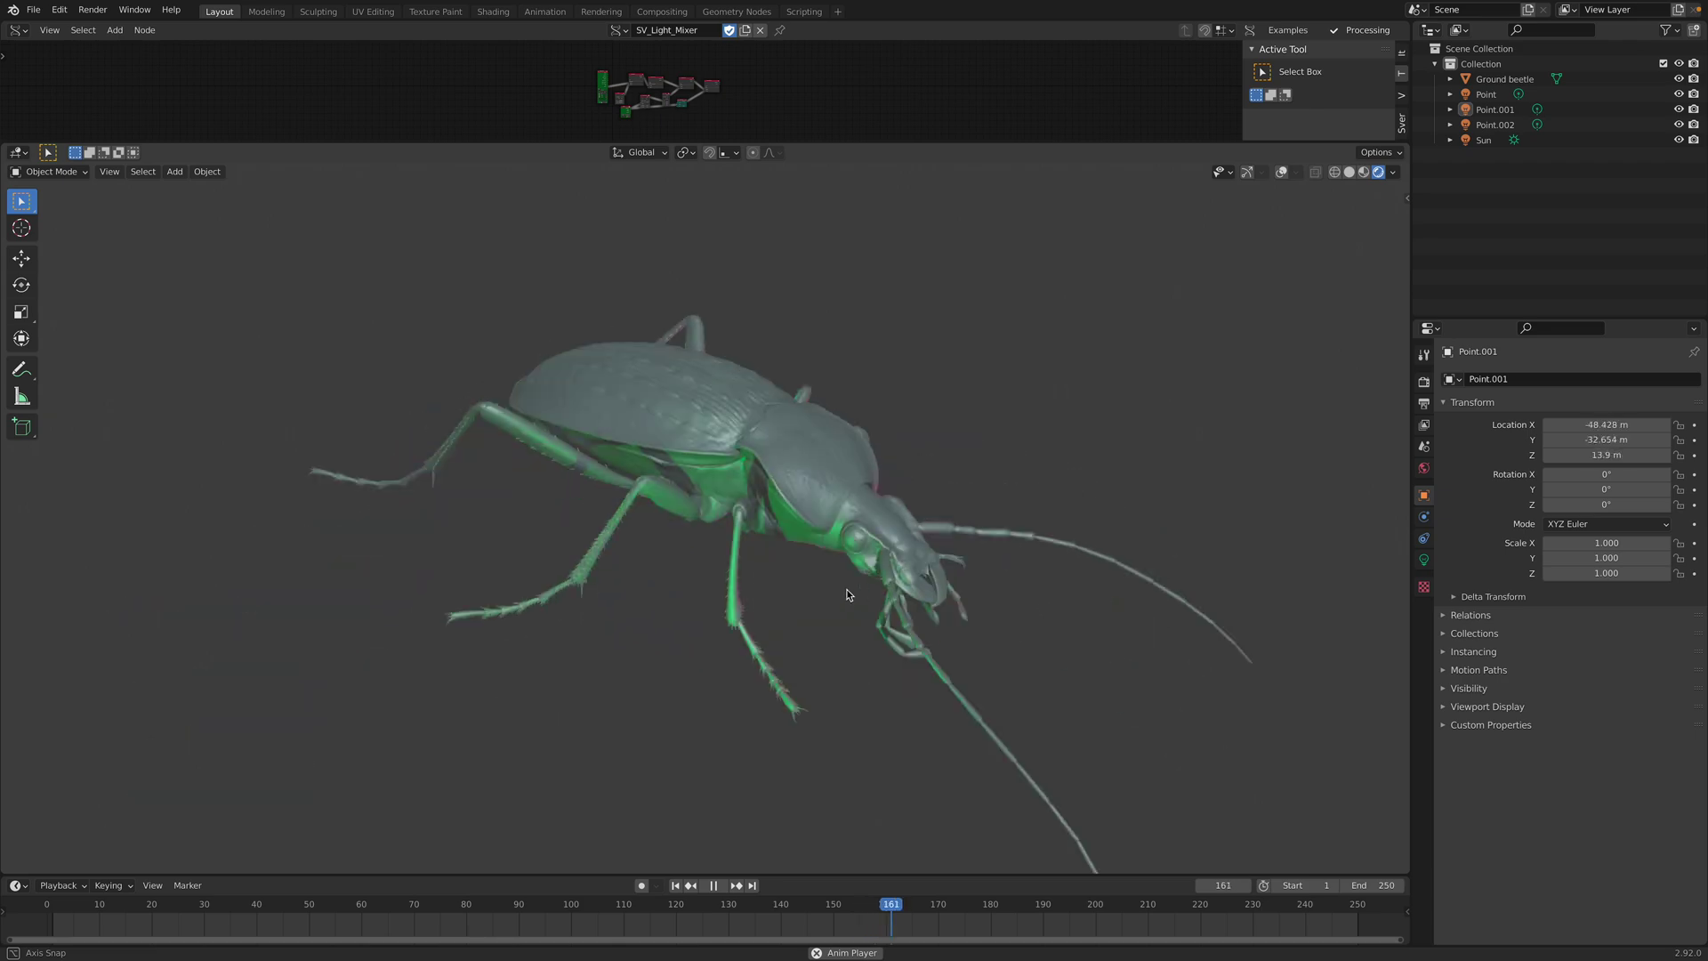
- Play the animated lights on the beetle, pausing to inspect the changing colours from different angles
key("space")
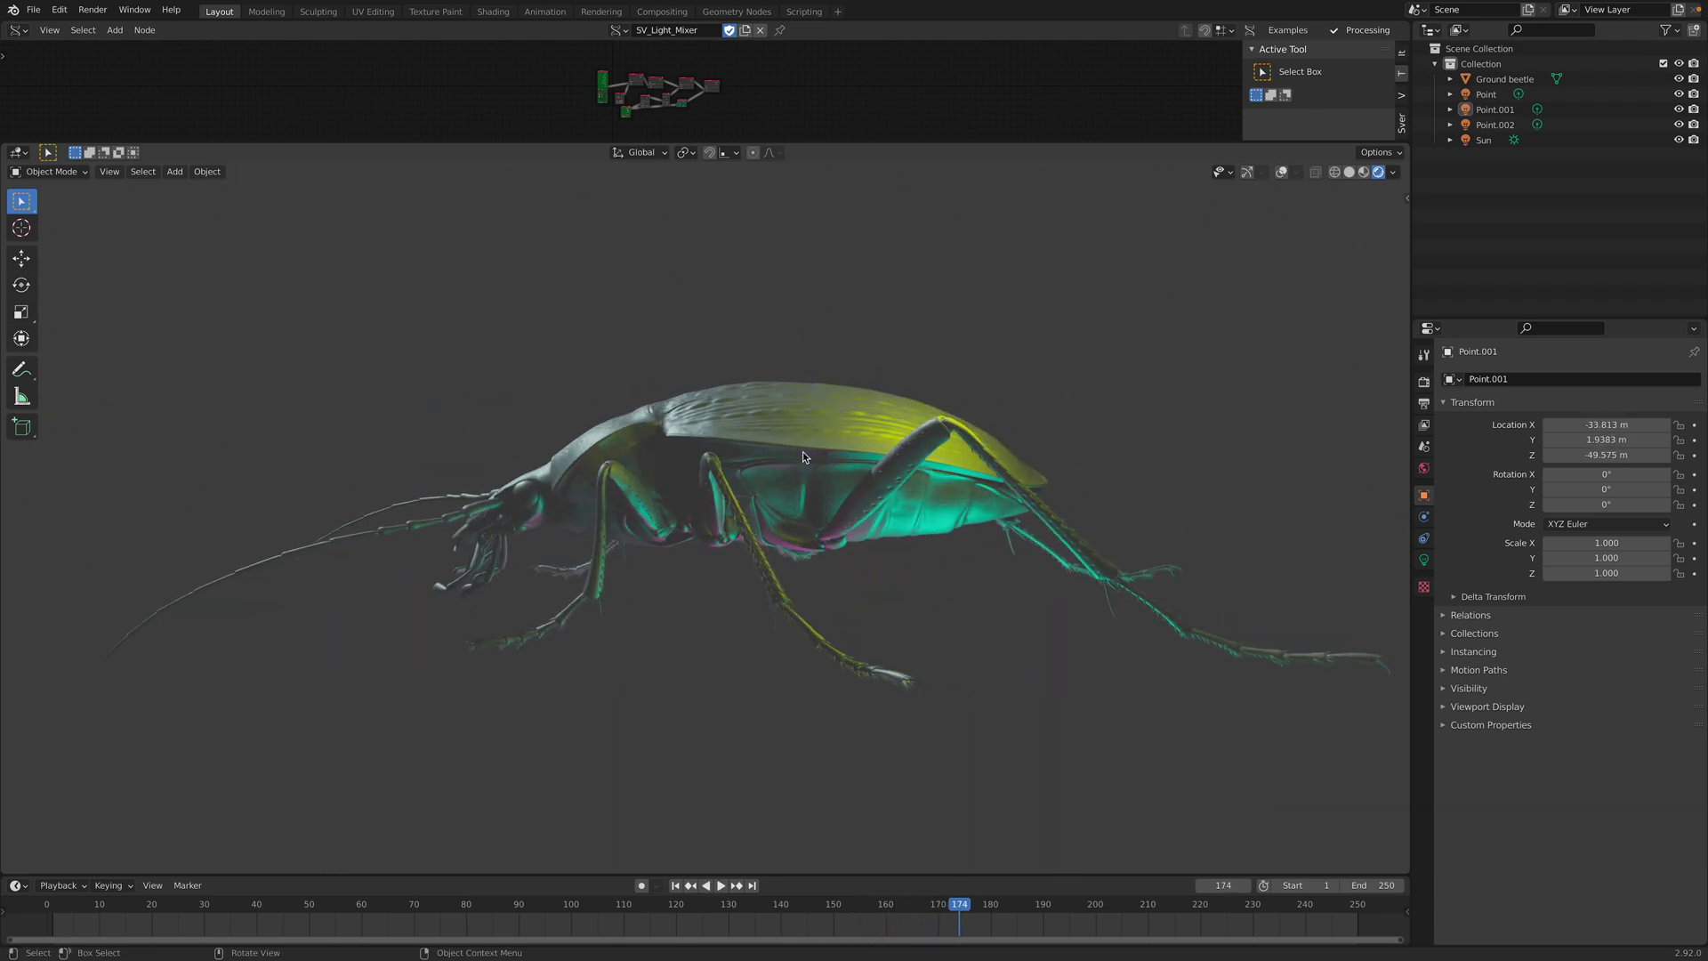
key("space")
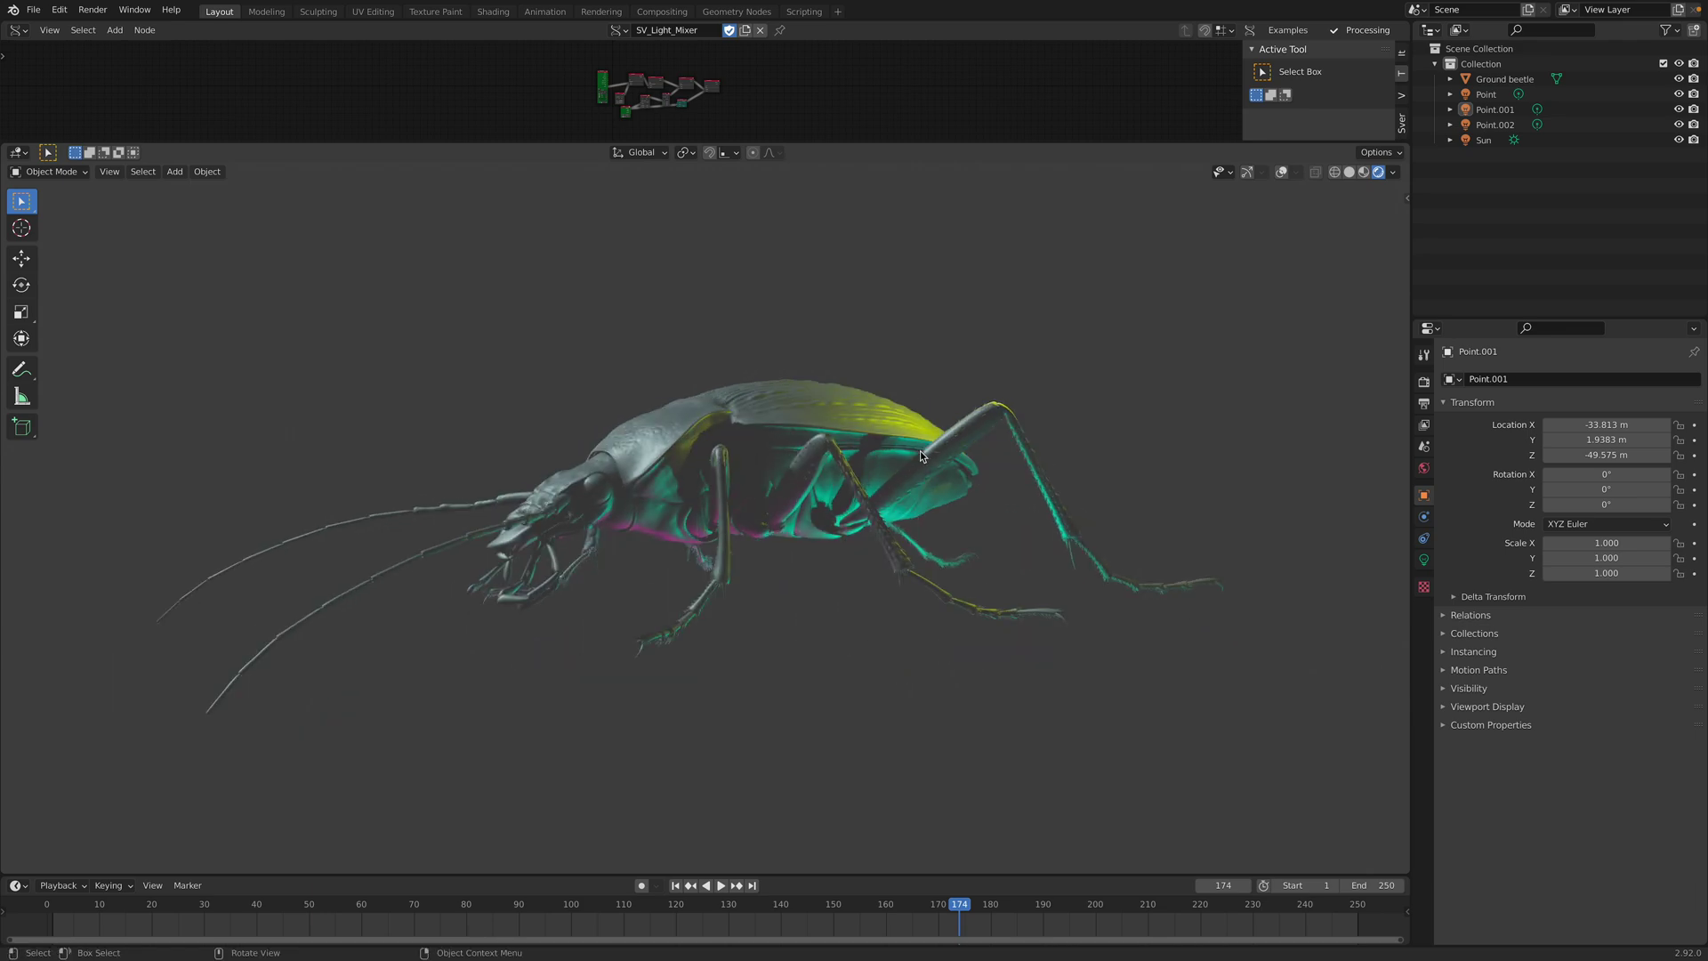
key("space")
key("space")
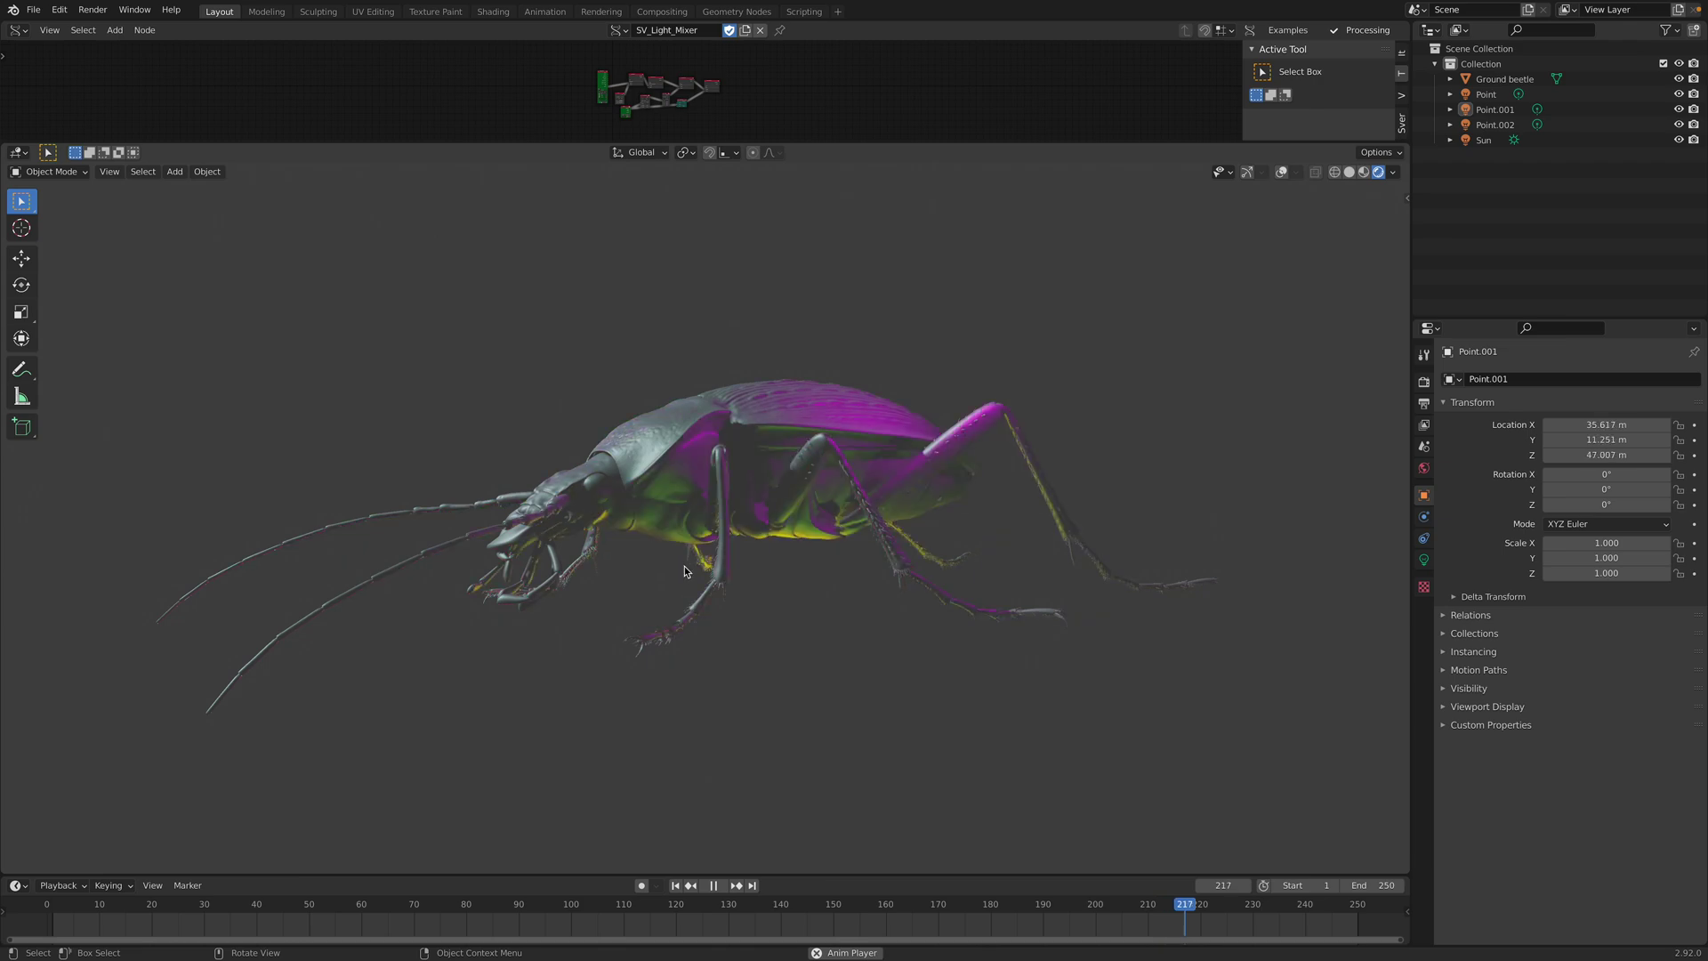
key("space")
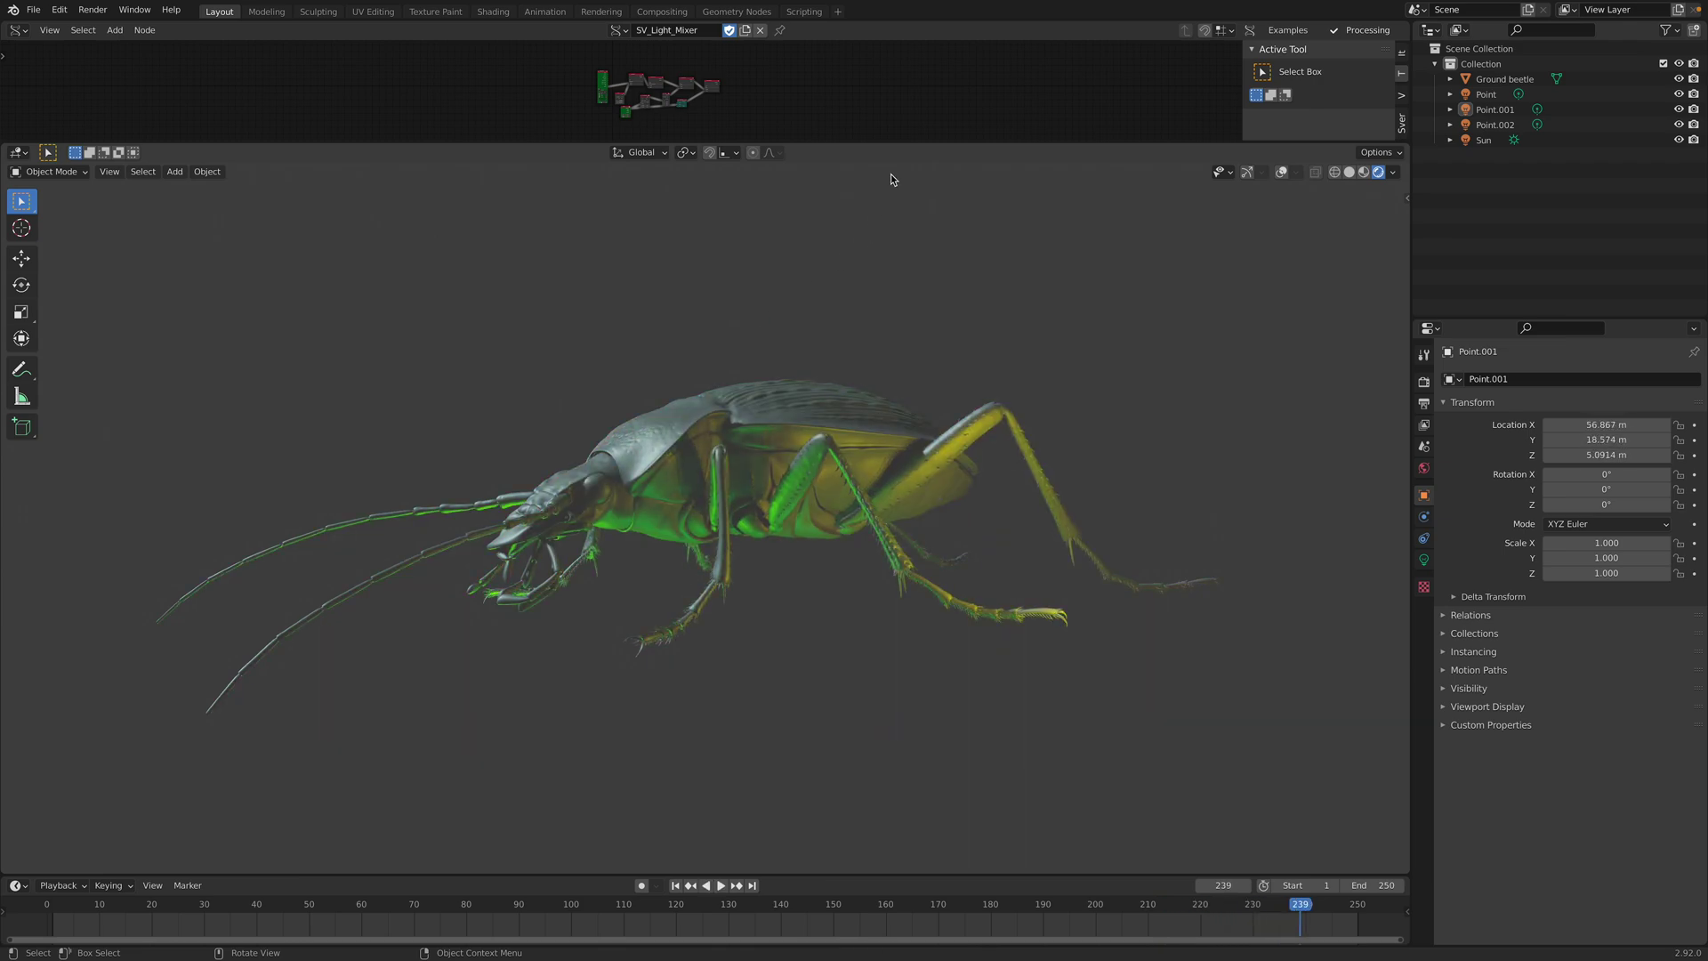
- Enlarge the node editor above the 3D view to make room for the SV_Light_Mixer node tree
left_click_drag(899, 144, 813, 240)
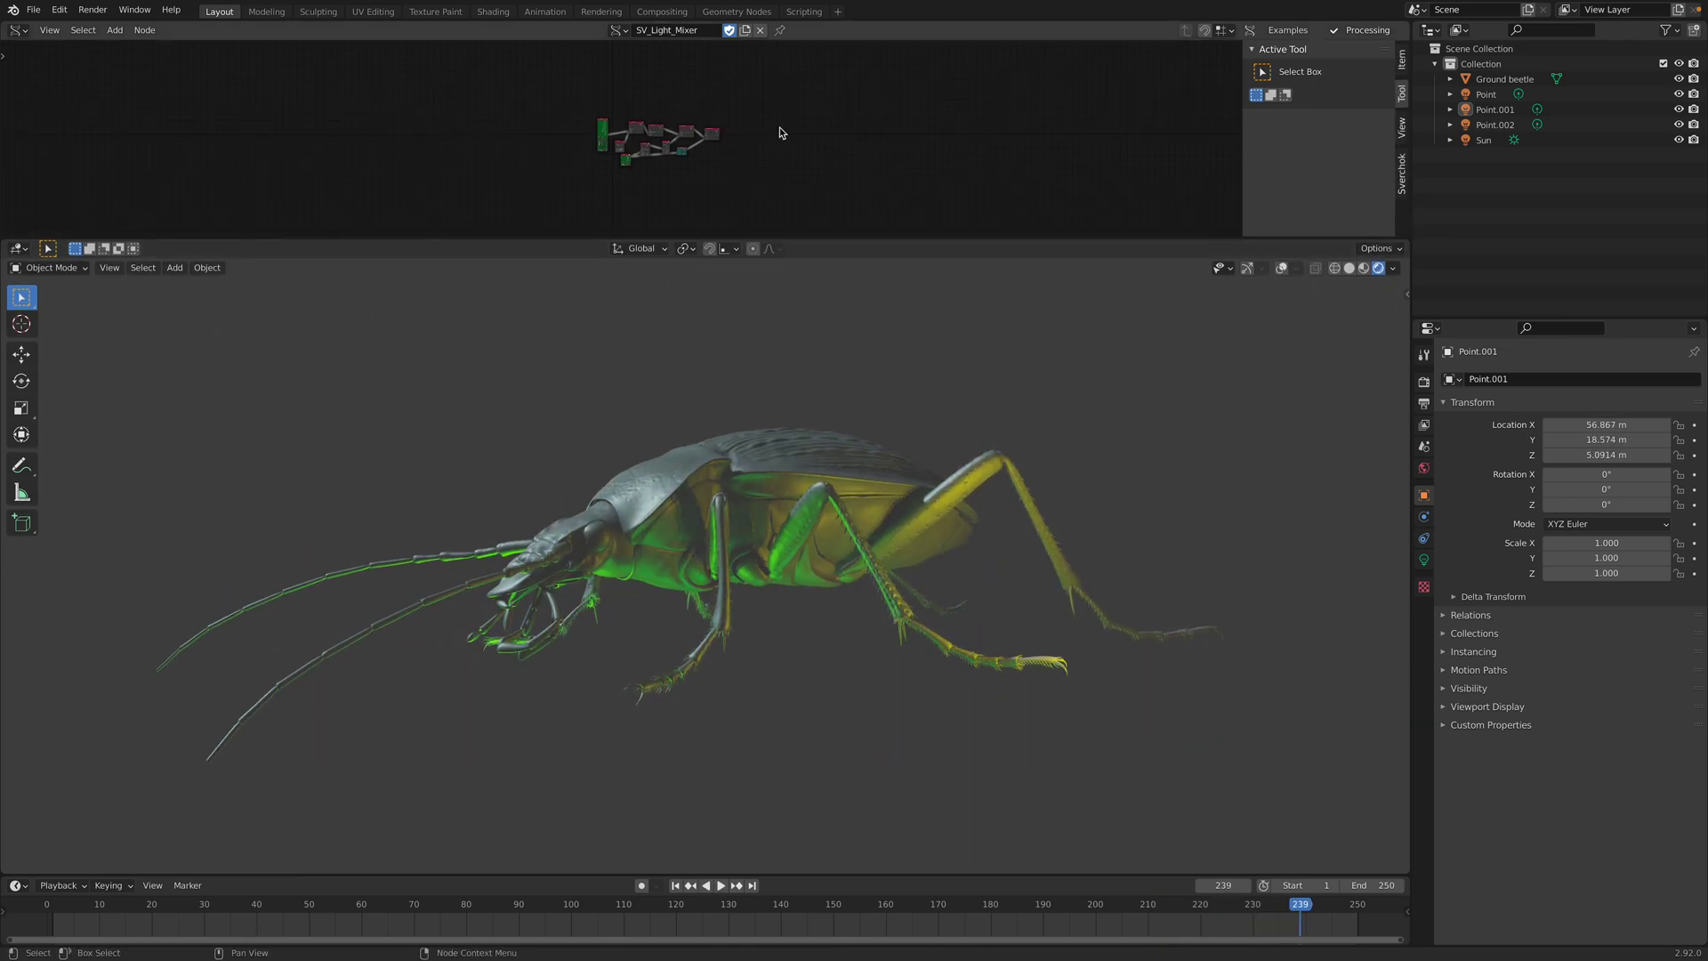
scroll(857, 124, "up", 2)
left_click_drag(963, 235, 943, 455)
scroll(889, 325, "up", 7)
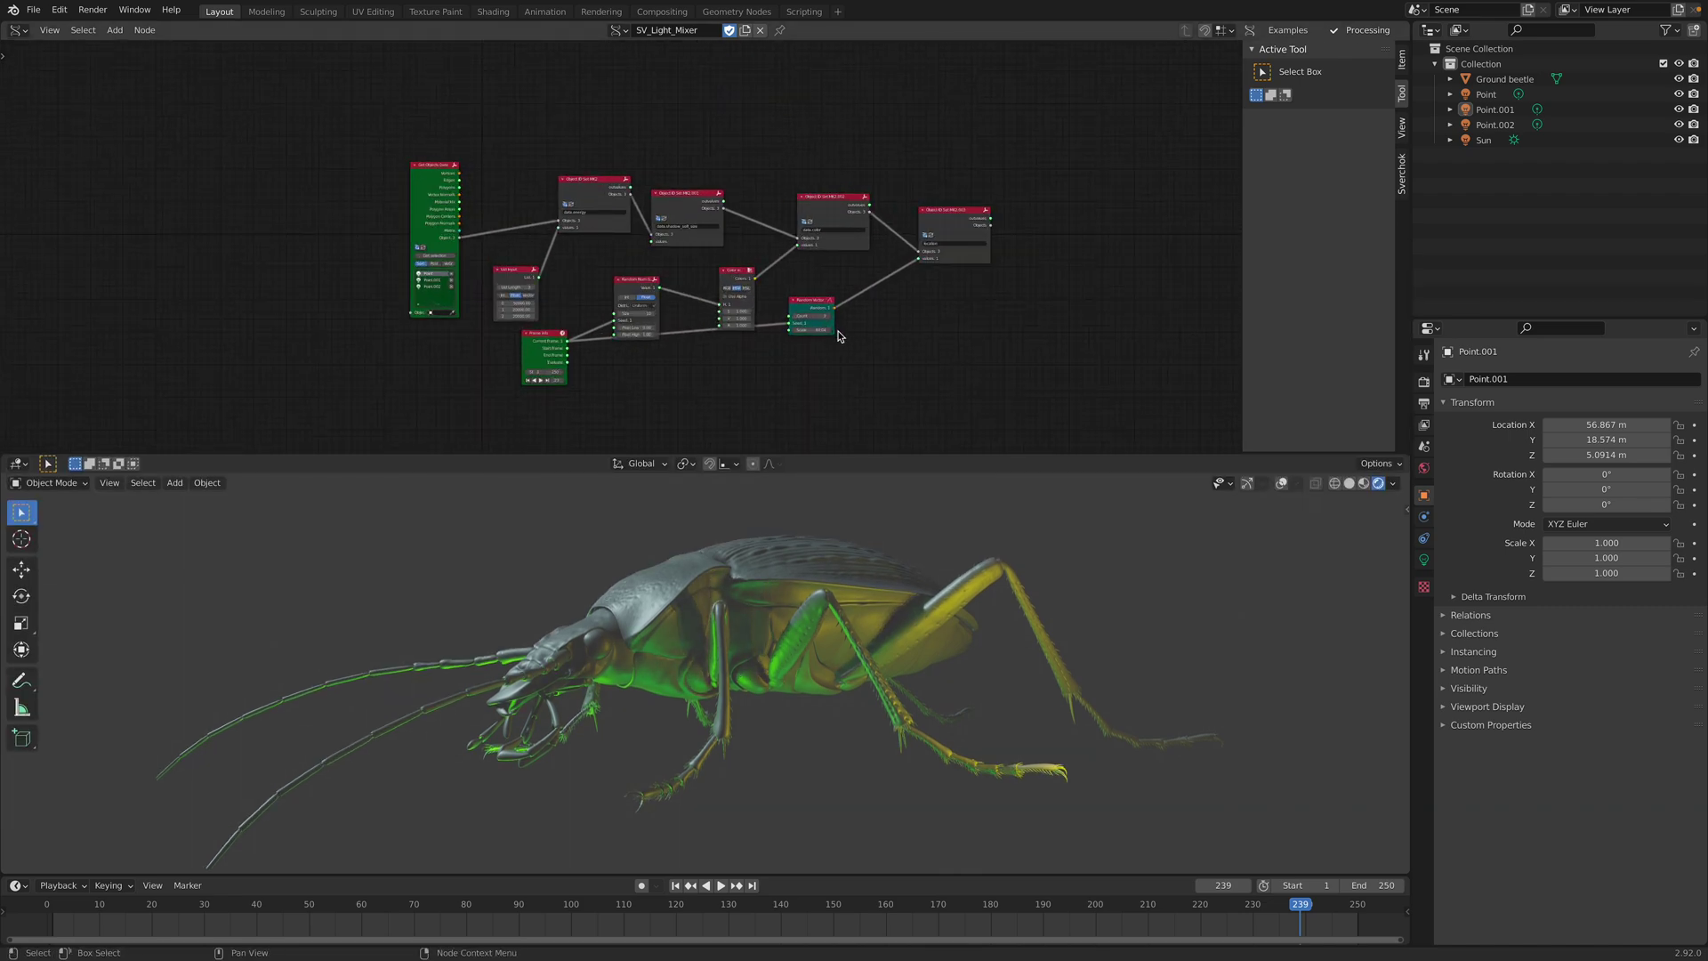
- Hide the node editor's sidebar and examine the SV_Light_Mixer node tree from Get Objects Data to the location node
scroll(765, 272, "down", 2)
scroll(628, 258, "up", 3)
middle_click_drag(634, 259, 698, 262)
scroll(598, 253, "up", 4)
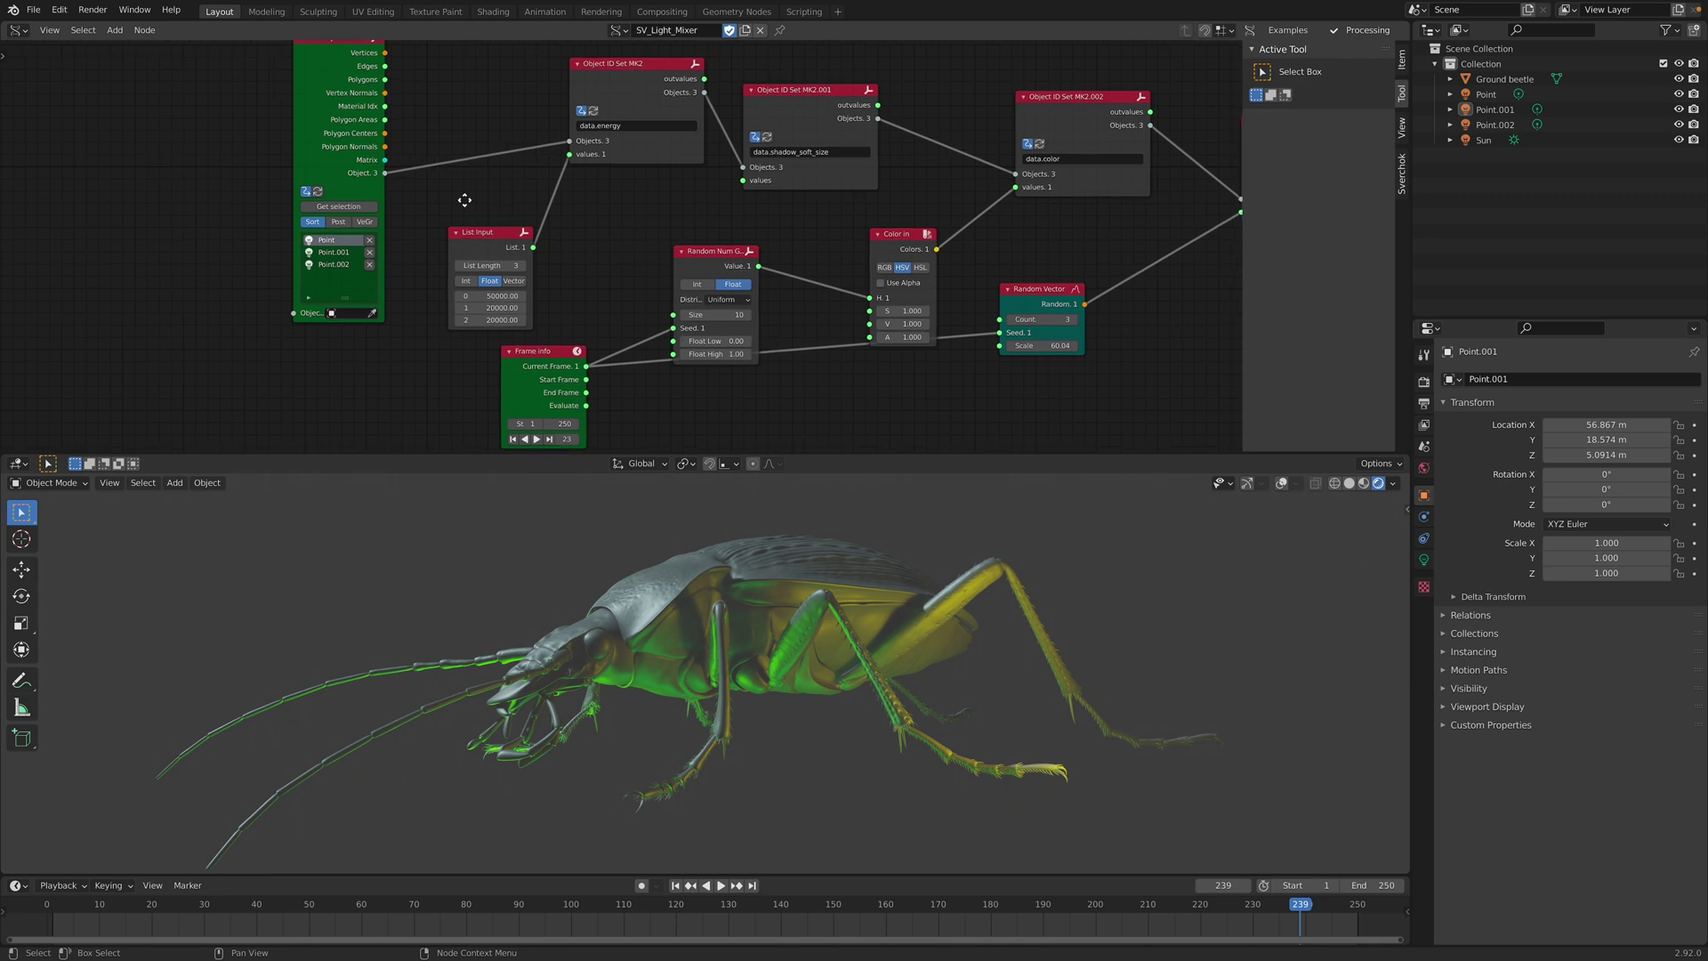
scroll(465, 216, "down", 6)
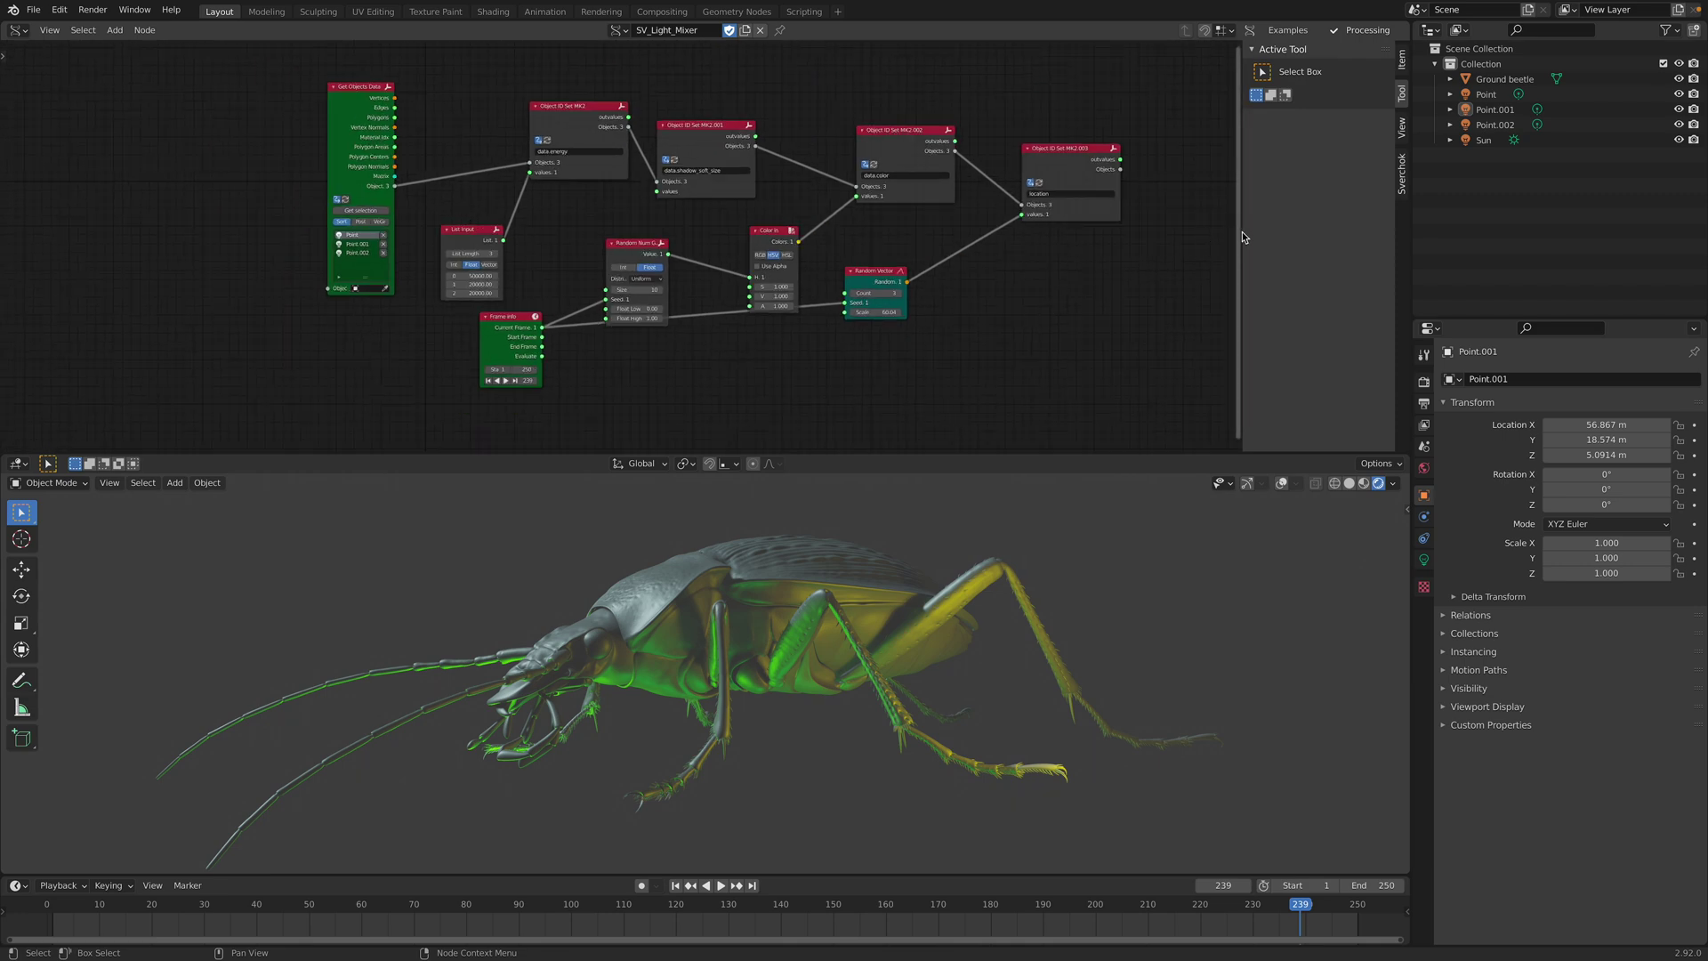
key("n")
middle_click_drag(941, 210, 919, 221)
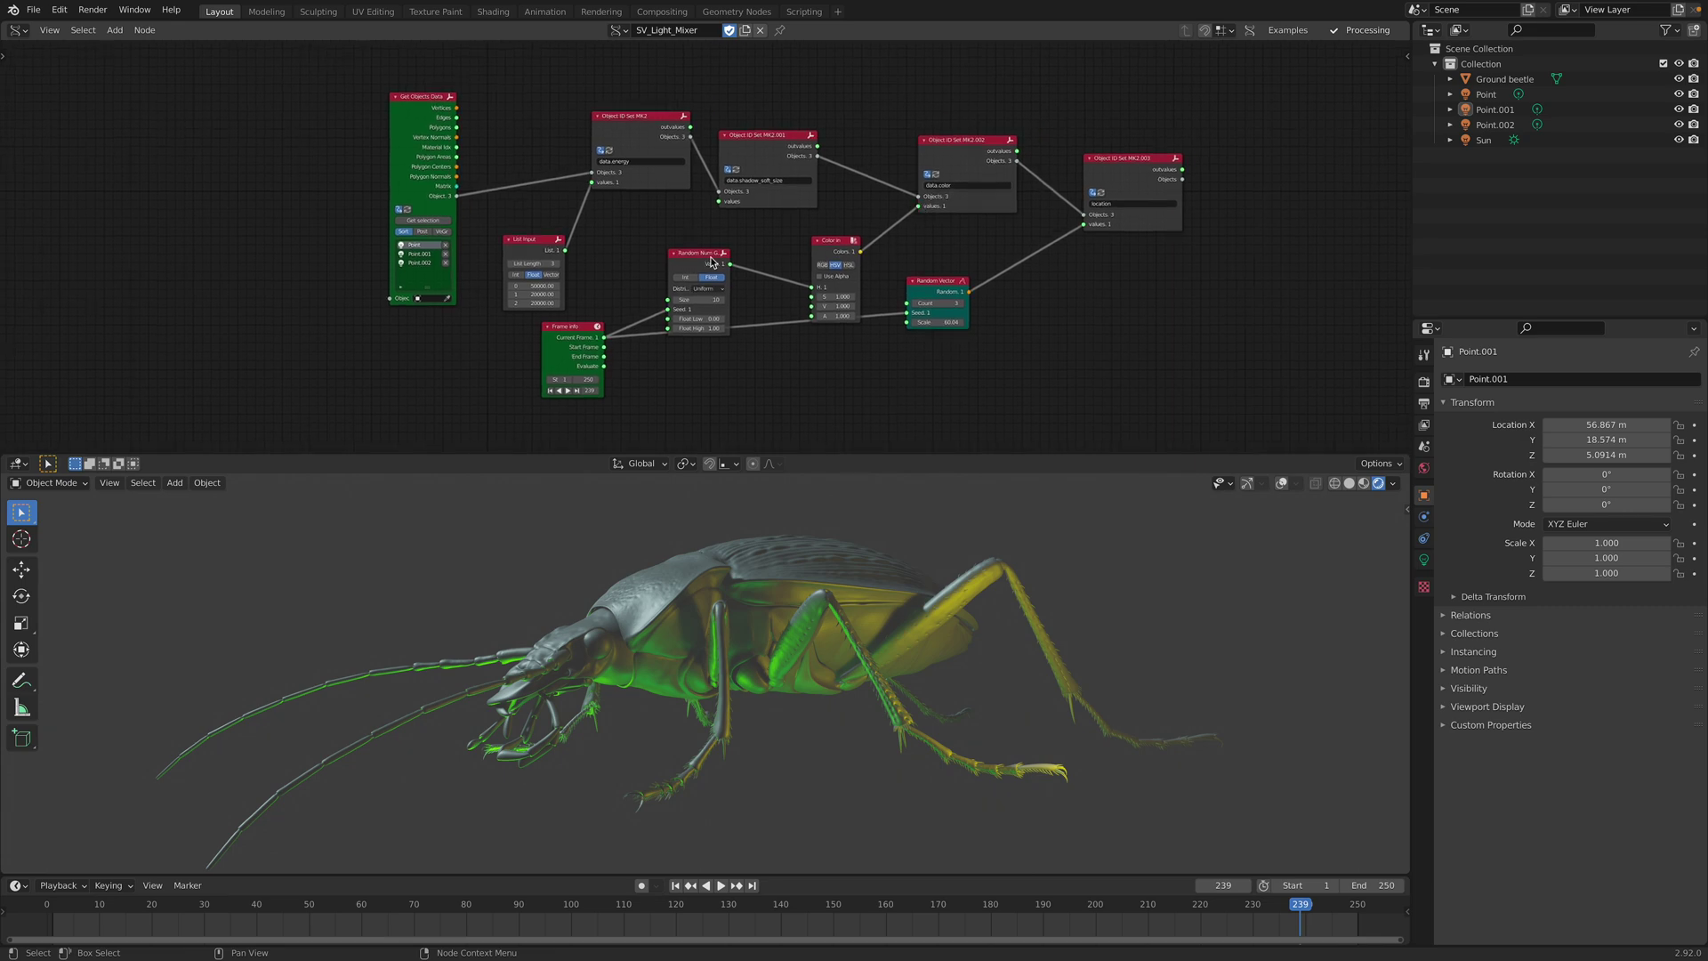
scroll(711, 261, "up", 2)
left_click_drag(329, 99, 330, 126)
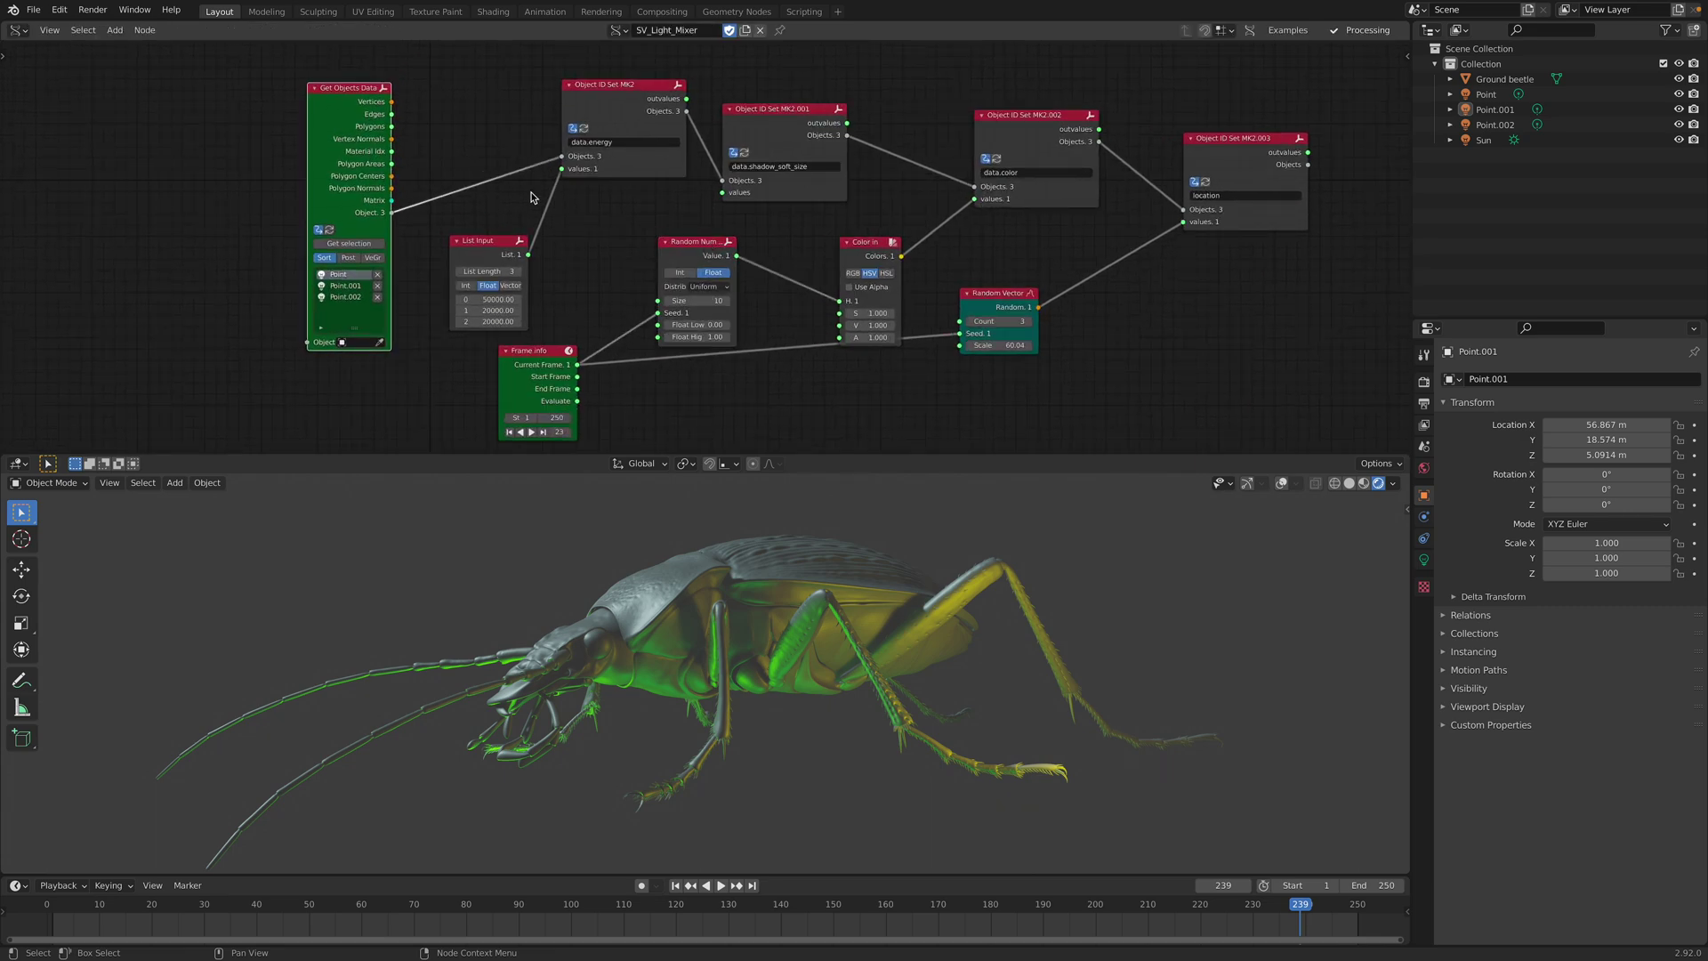
- Select the lights Point, Point.001 and Point.002 and play the animation briefly to see how they change
left_click(1498, 95)
left_click(1494, 125, "shift")
key("g")
middle_click_drag(886, 595, 836, 591)
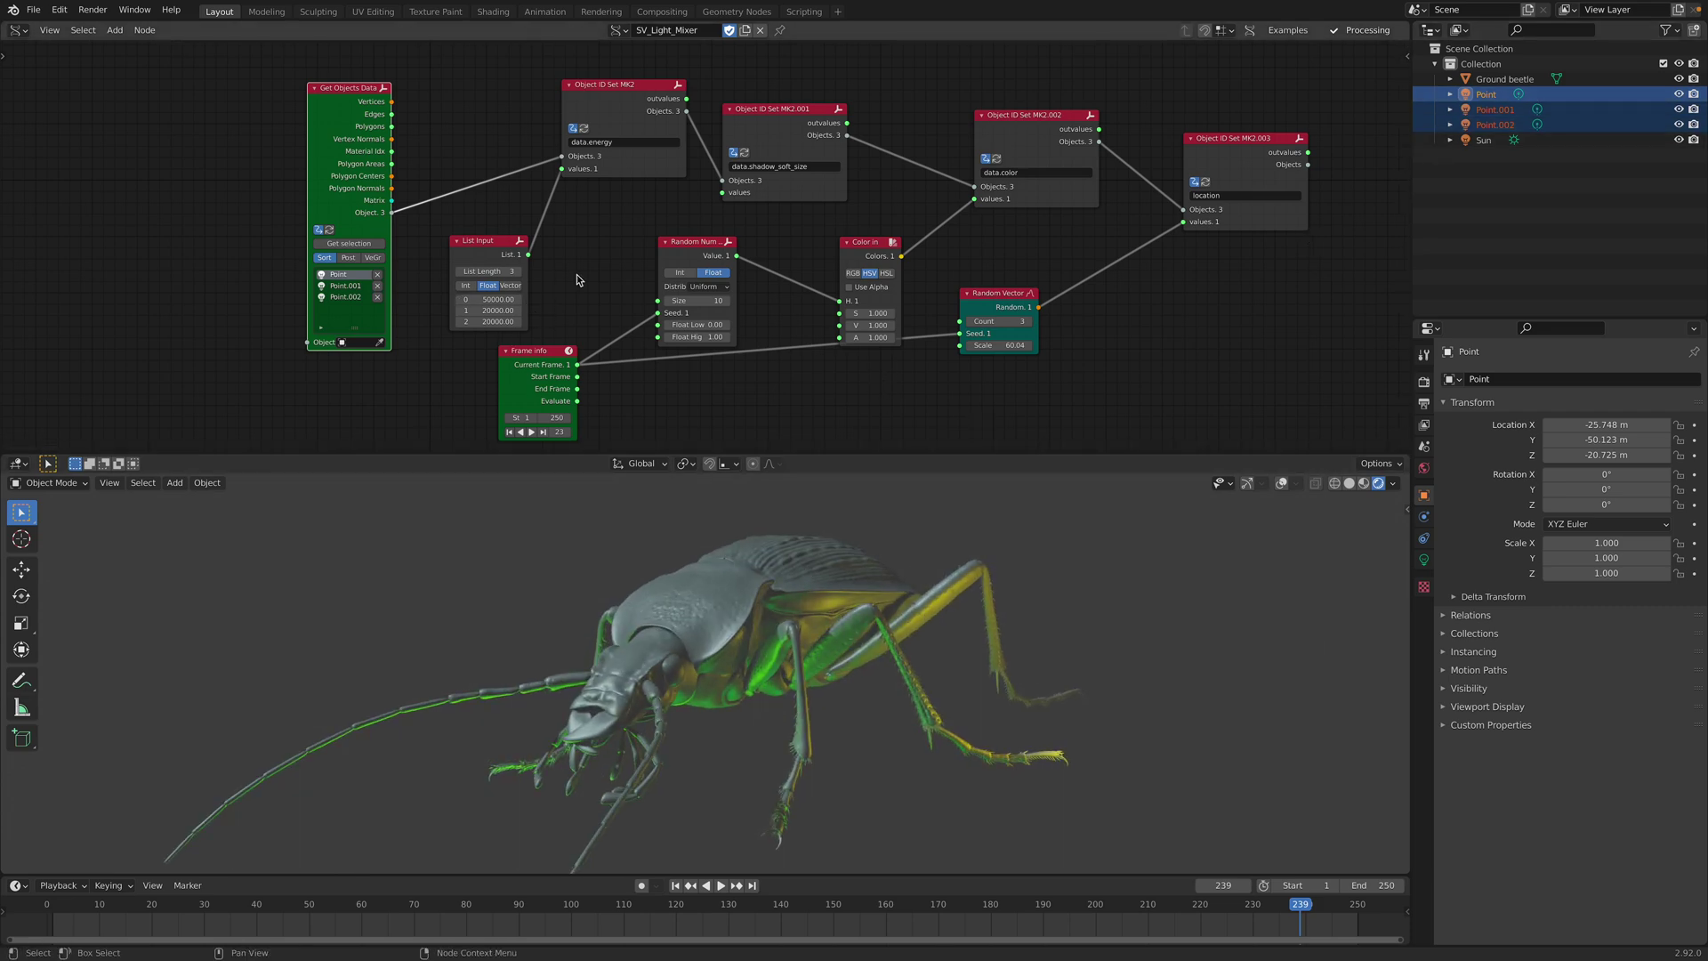
key("space")
key("space")
middle_click_drag(550, 216, 540, 211)
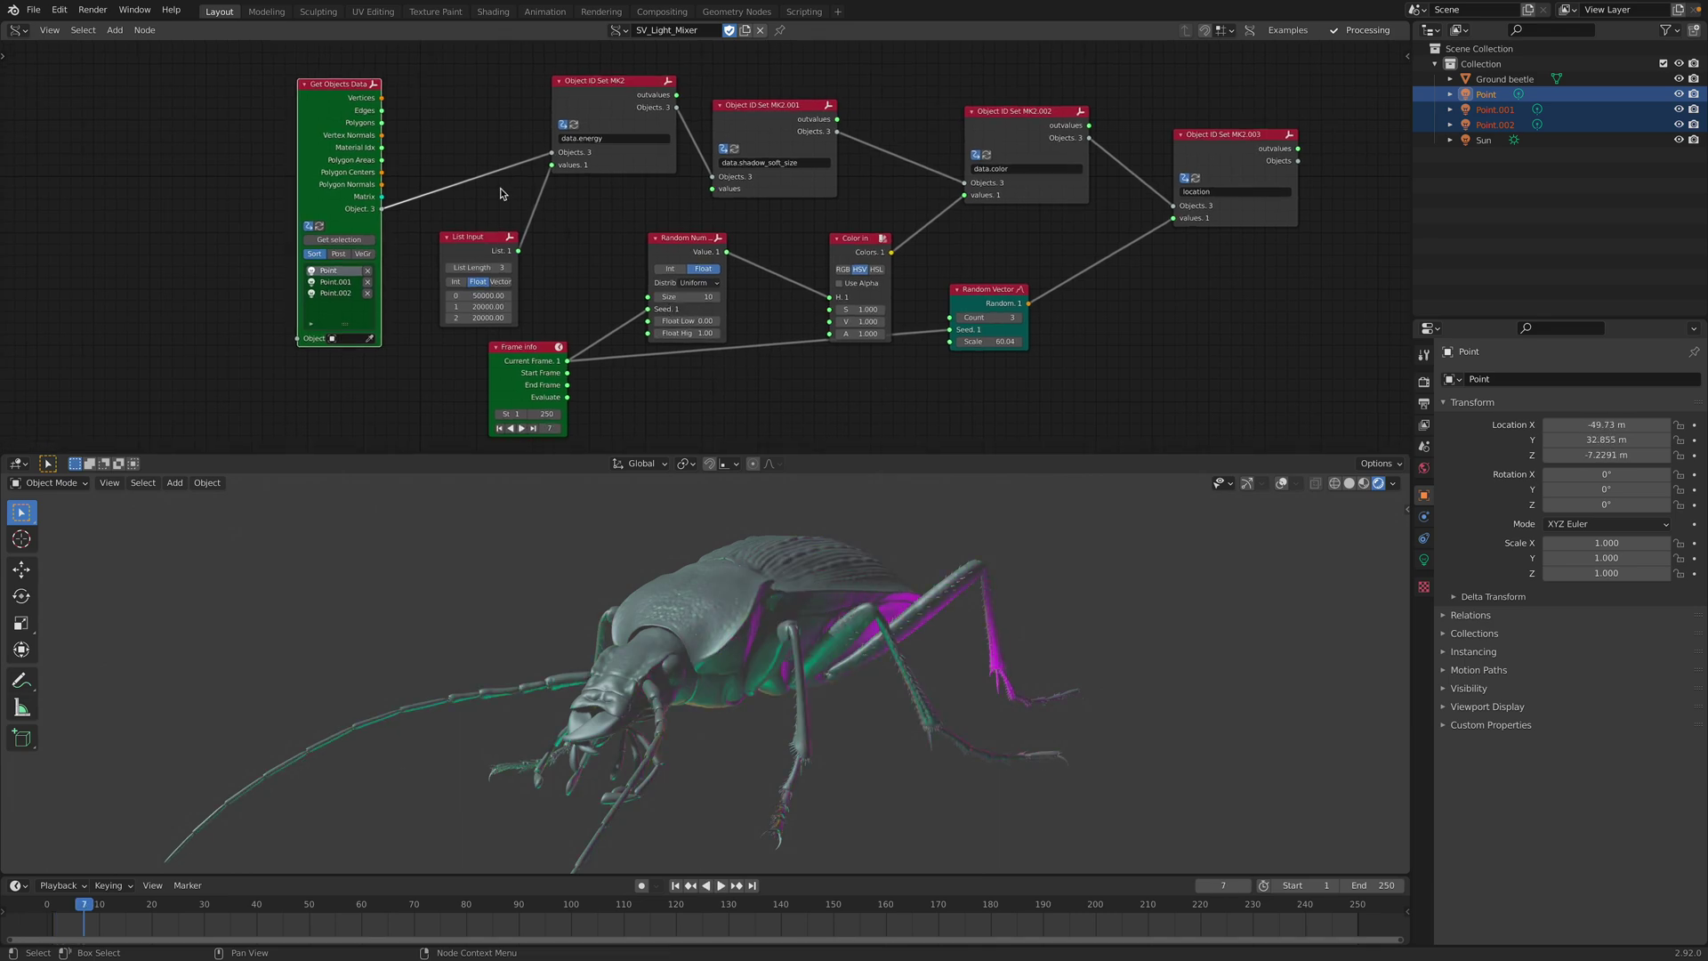
- Spread out the Get Objects Data, Object ID Set, Random Num Gen, List Input and Color In nodes for readability
left_click_drag(343, 92, 290, 83)
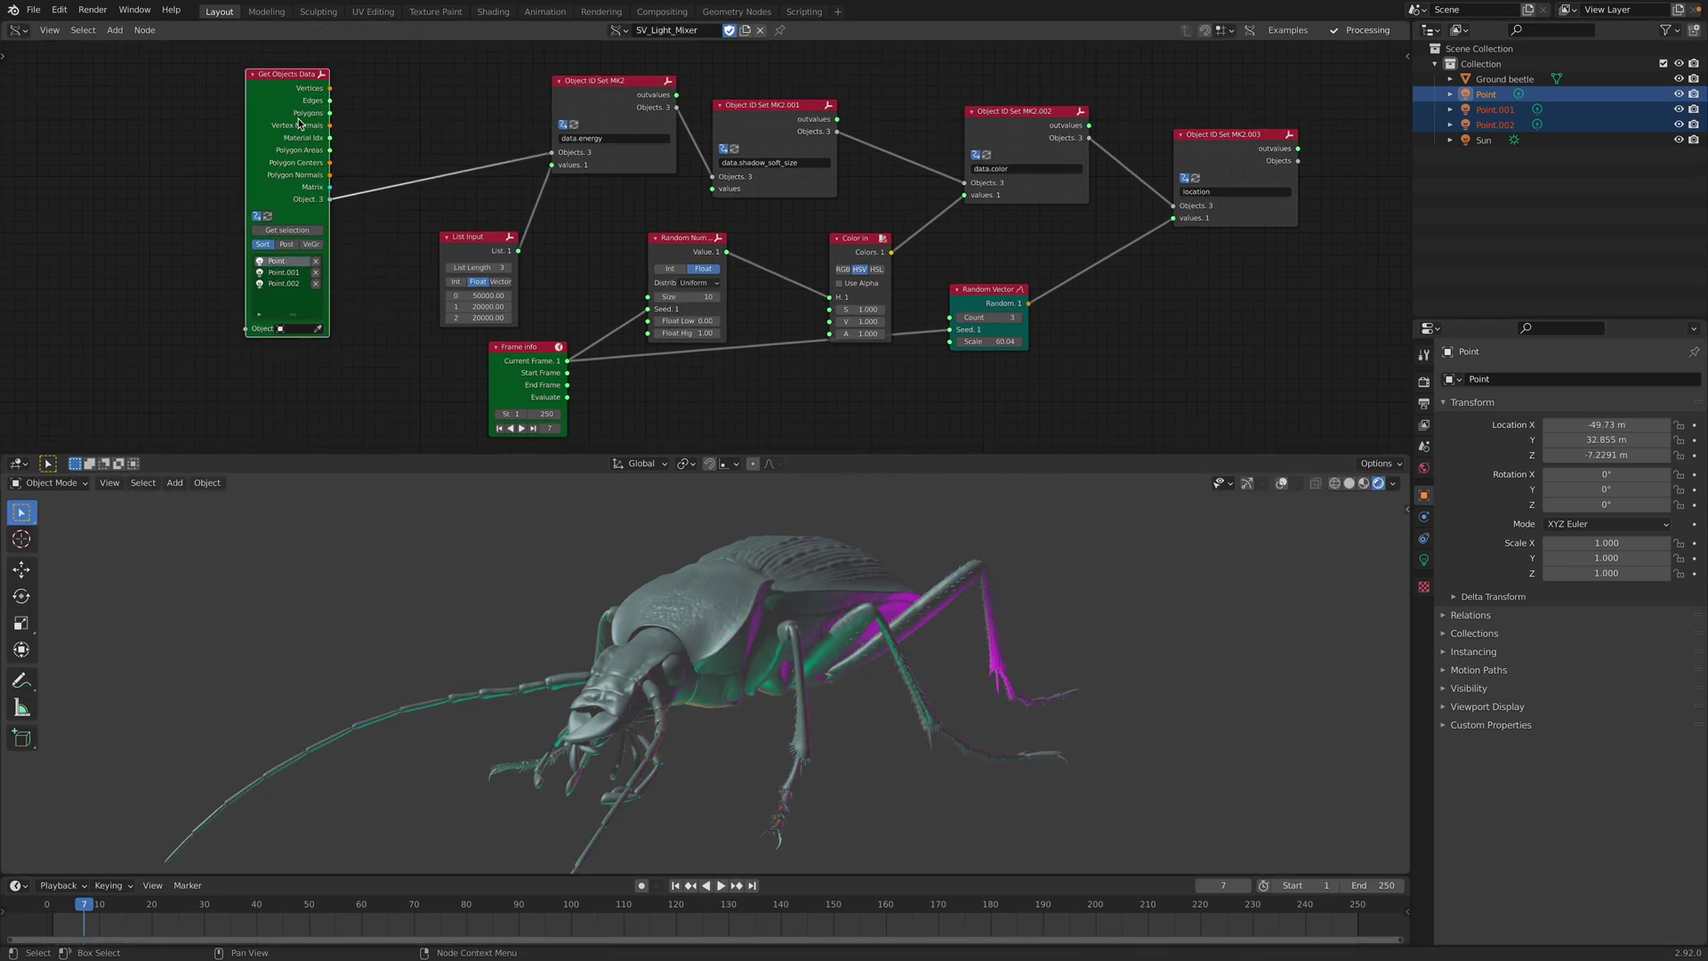
left_click_drag(589, 103, 587, 116)
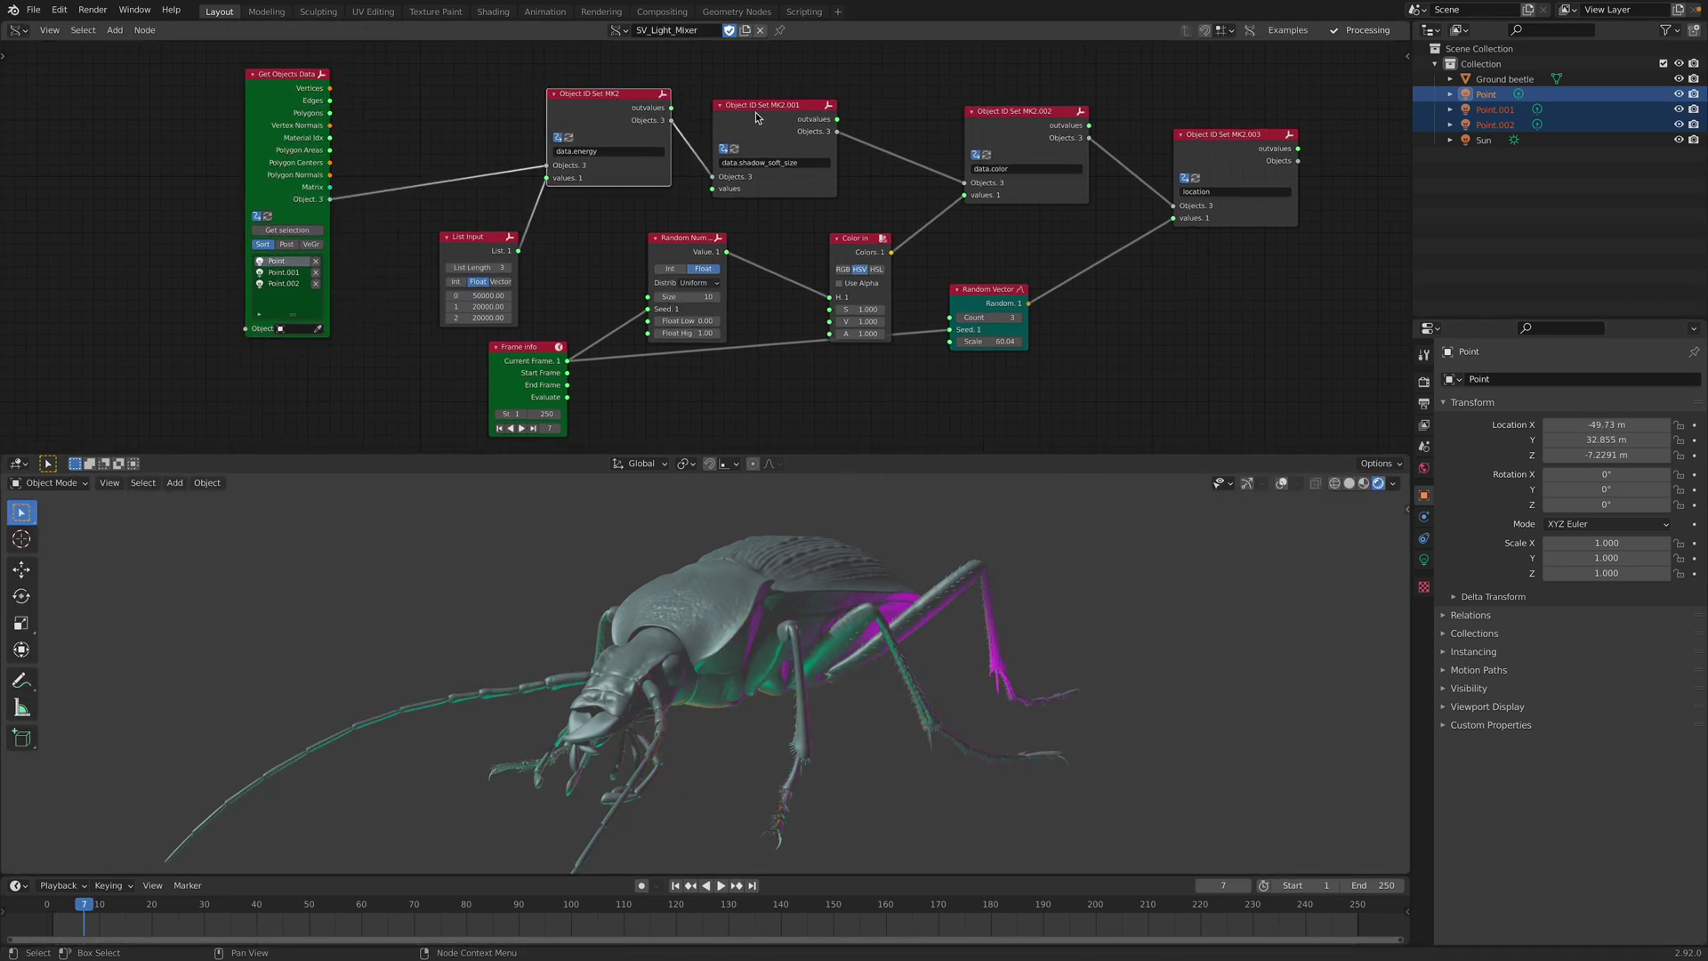
left_click_drag(749, 121, 761, 121)
middle_click_drag(737, 128, 698, 180)
scroll(697, 180, "up", 2)
mouse_move(569, 160)
left_mouse_down()
mouse_move(565, 133)
mouse_move(578, 142)
left_mouse_up()
left_click_drag(754, 184, 775, 152)
left_click_drag(1003, 189, 1006, 185)
middle_click_drag(710, 339, 740, 267)
left_click_drag(627, 259, 626, 235)
left_click_drag(427, 237, 414, 209)
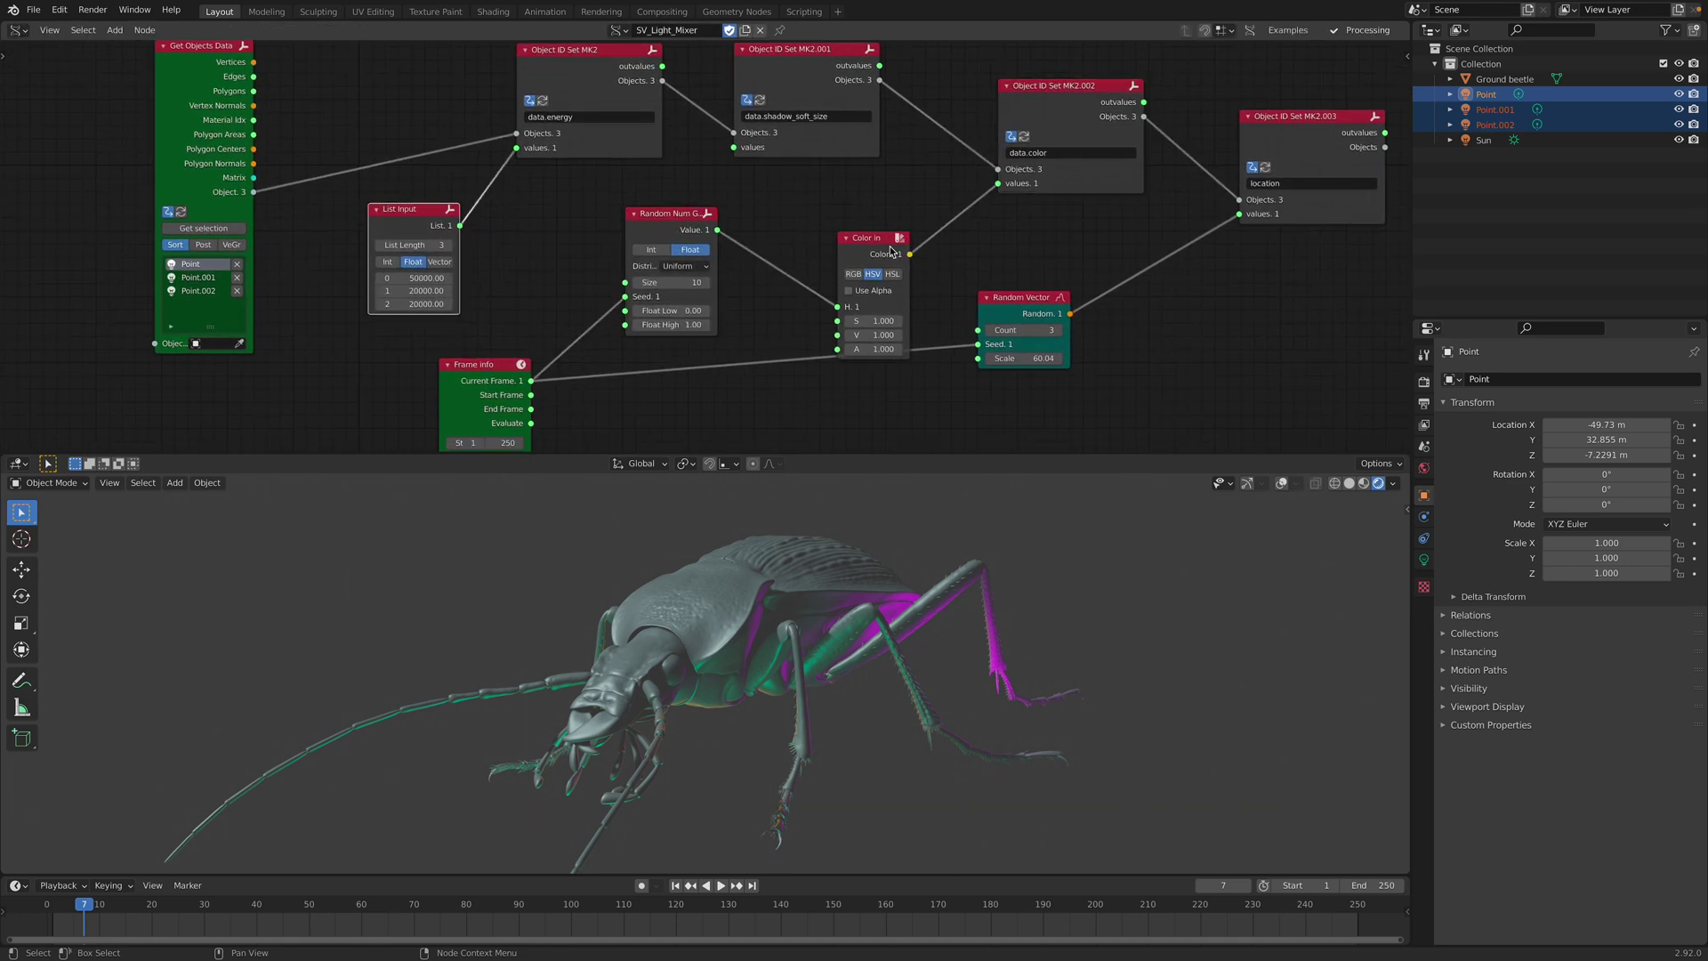
left_click_drag(868, 237, 873, 202)
- Set all three List Input values feeding data.energy to 10000 and check the lighting on the beetle
left_click(414, 277)
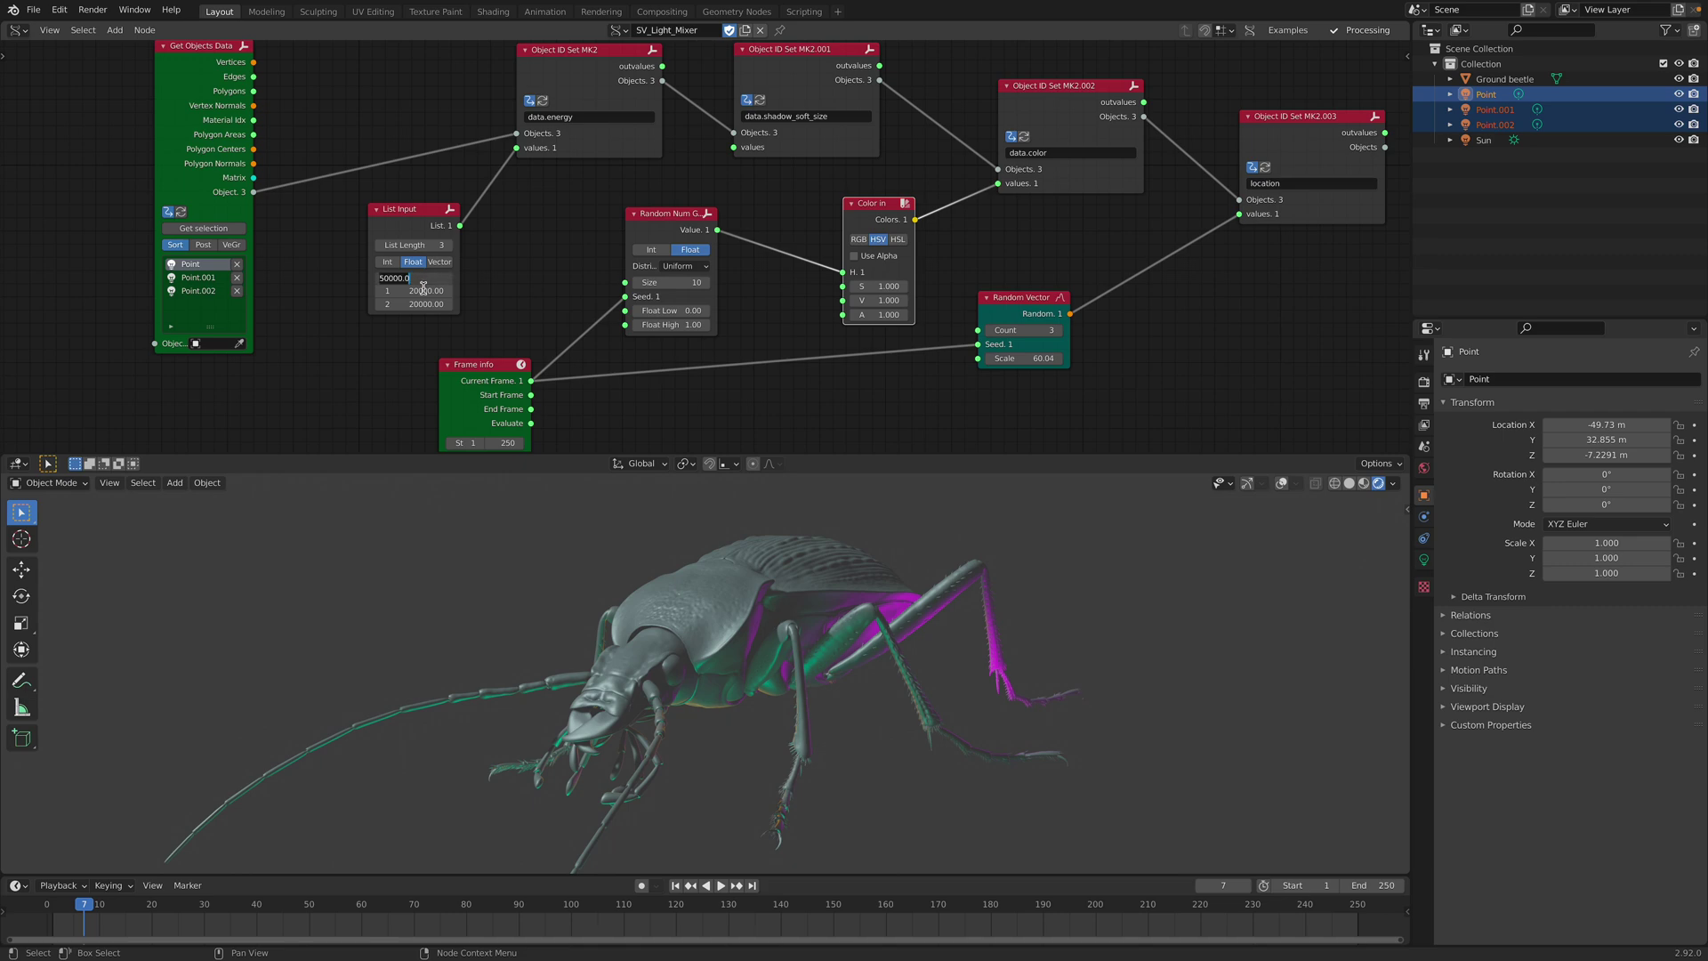
key("Return")
left_click_drag(419, 279, 419, 304)
type("10000")
key("Return")
middle_click_drag(681, 514, 659, 640)
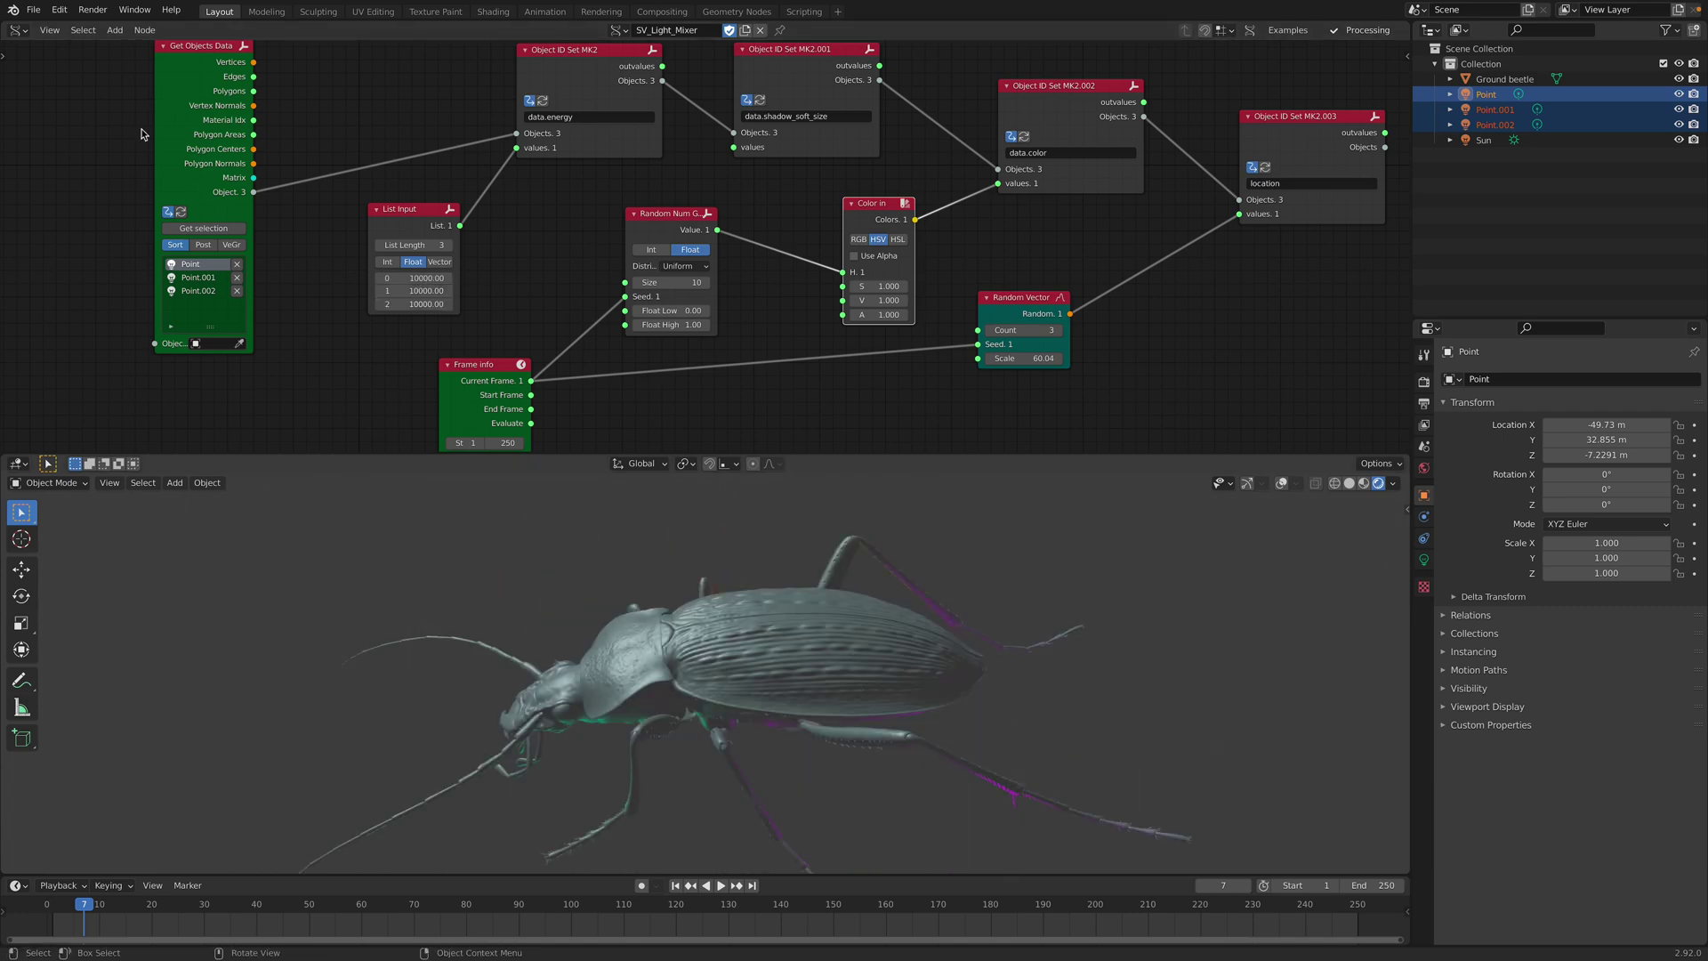
- Start a new General file, discarding the changes to sv_light_mixer_001.blend
left_click(33, 9)
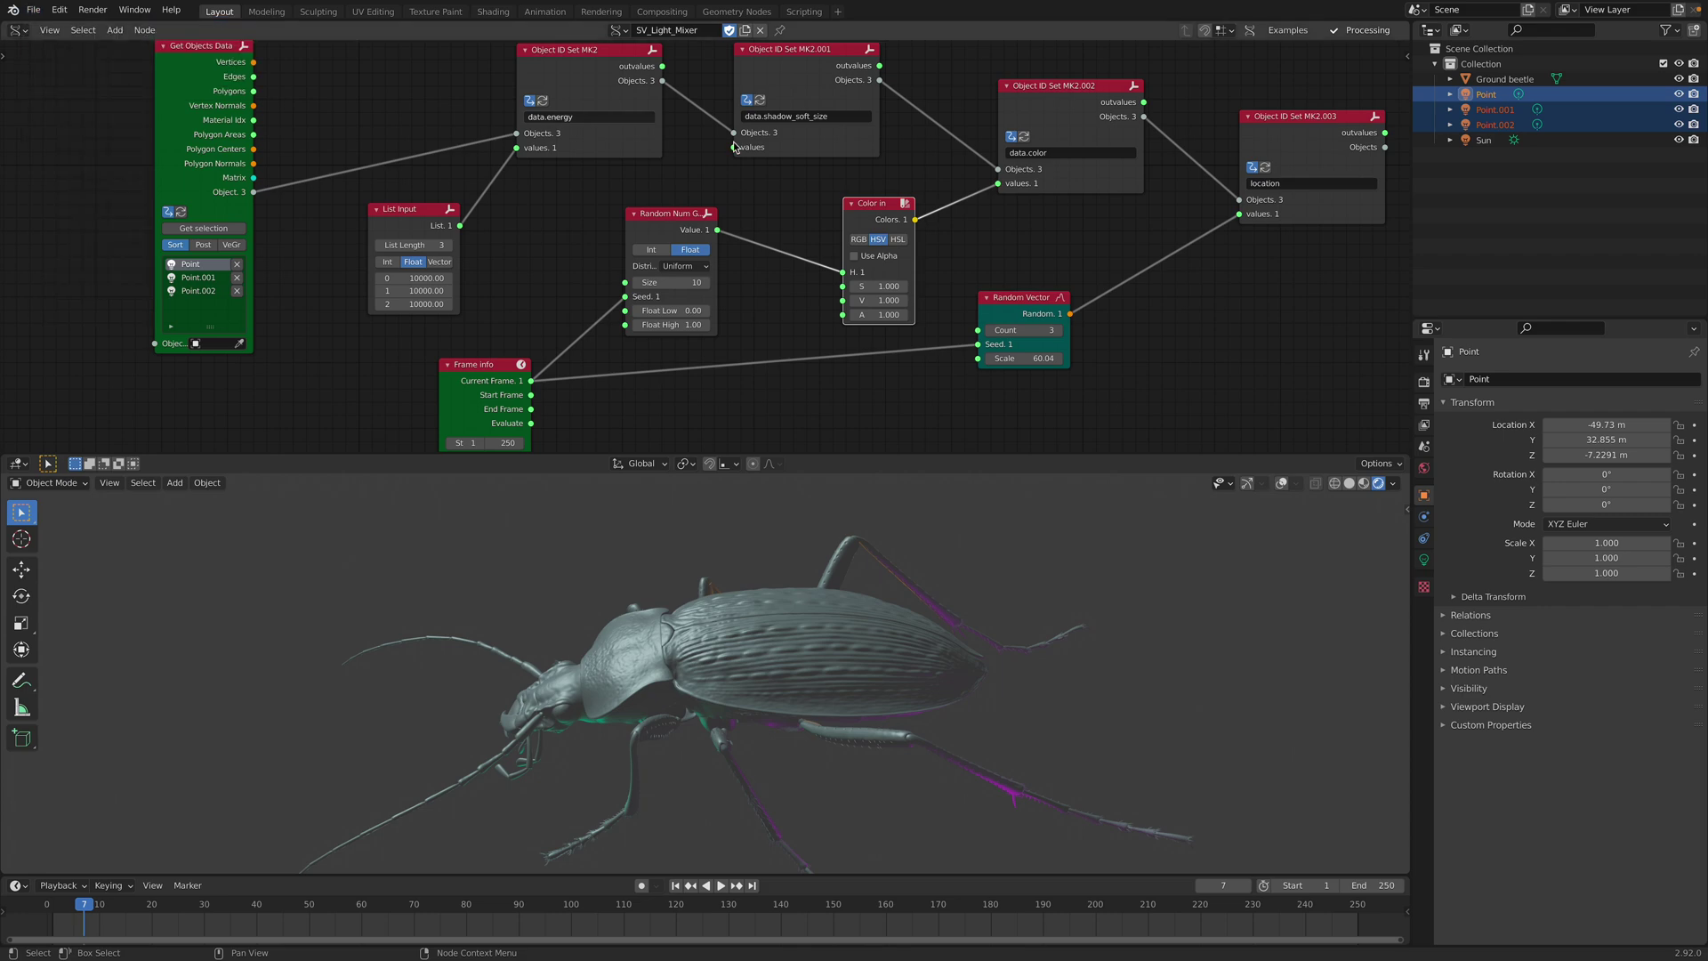
scroll(1068, 273, "down", 2)
left_click(1066, 268)
scroll(1059, 265, "down", 1)
mouse_move(1081, 260)
middle_mouse_down()
mouse_move(1019, 237)
mouse_move(1076, 248)
middle_mouse_up()
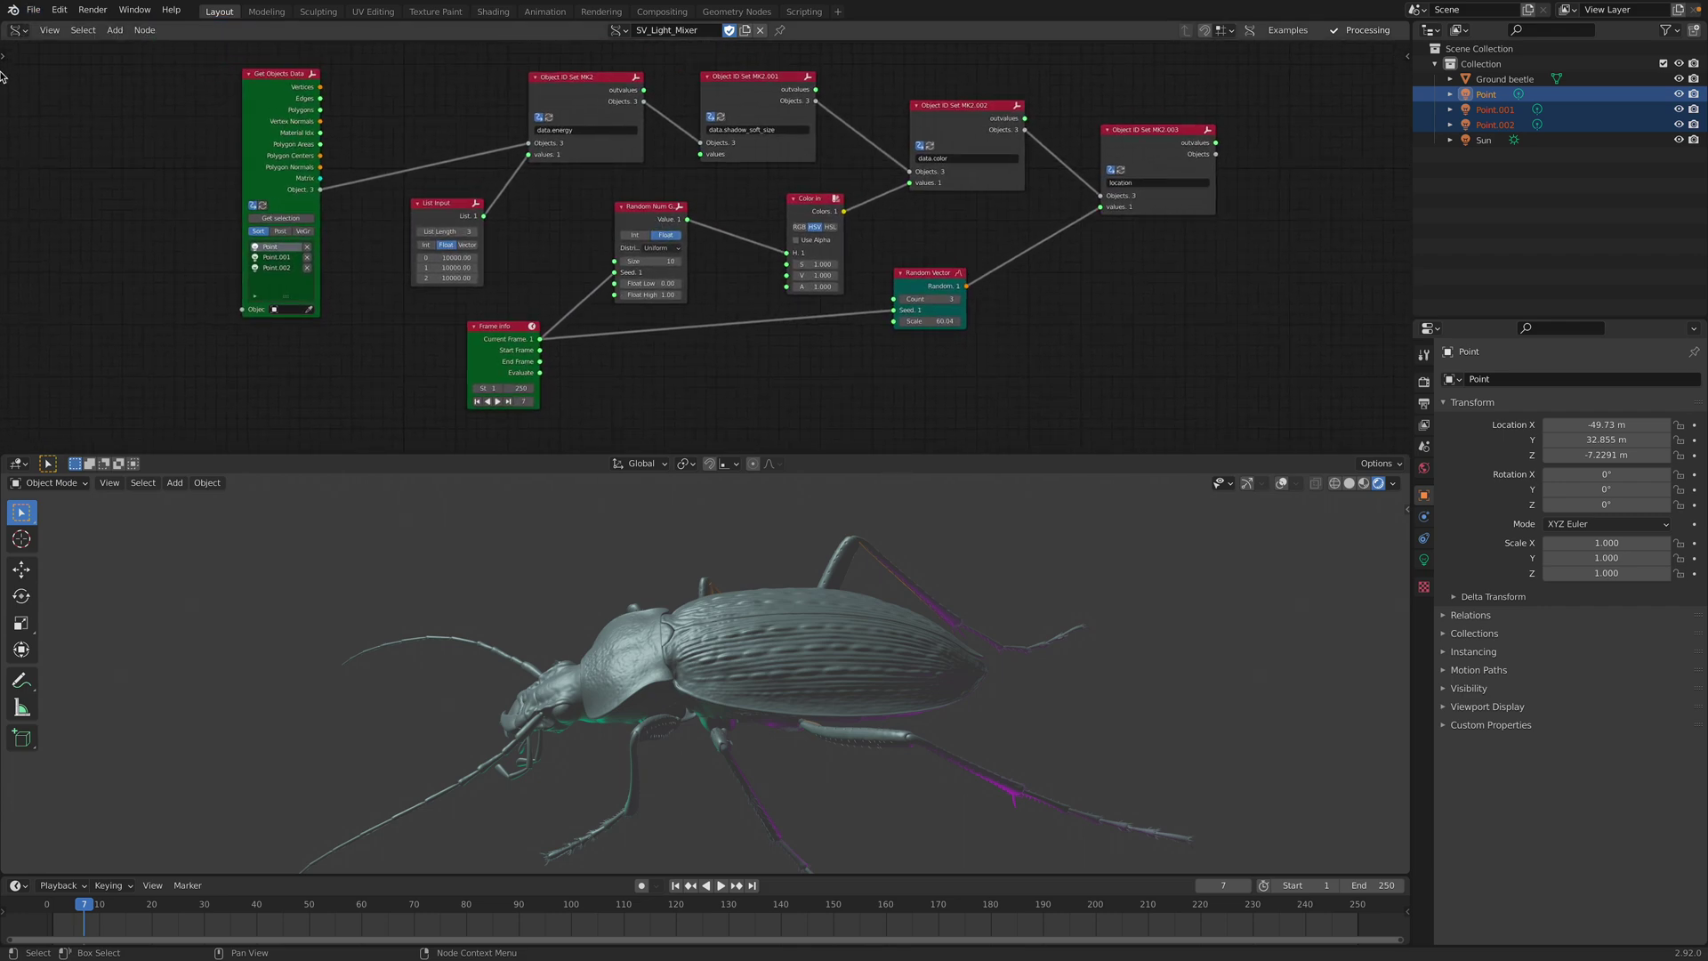
left_click(33, 13)
mouse_move(54, 29)
left_click(196, 29)
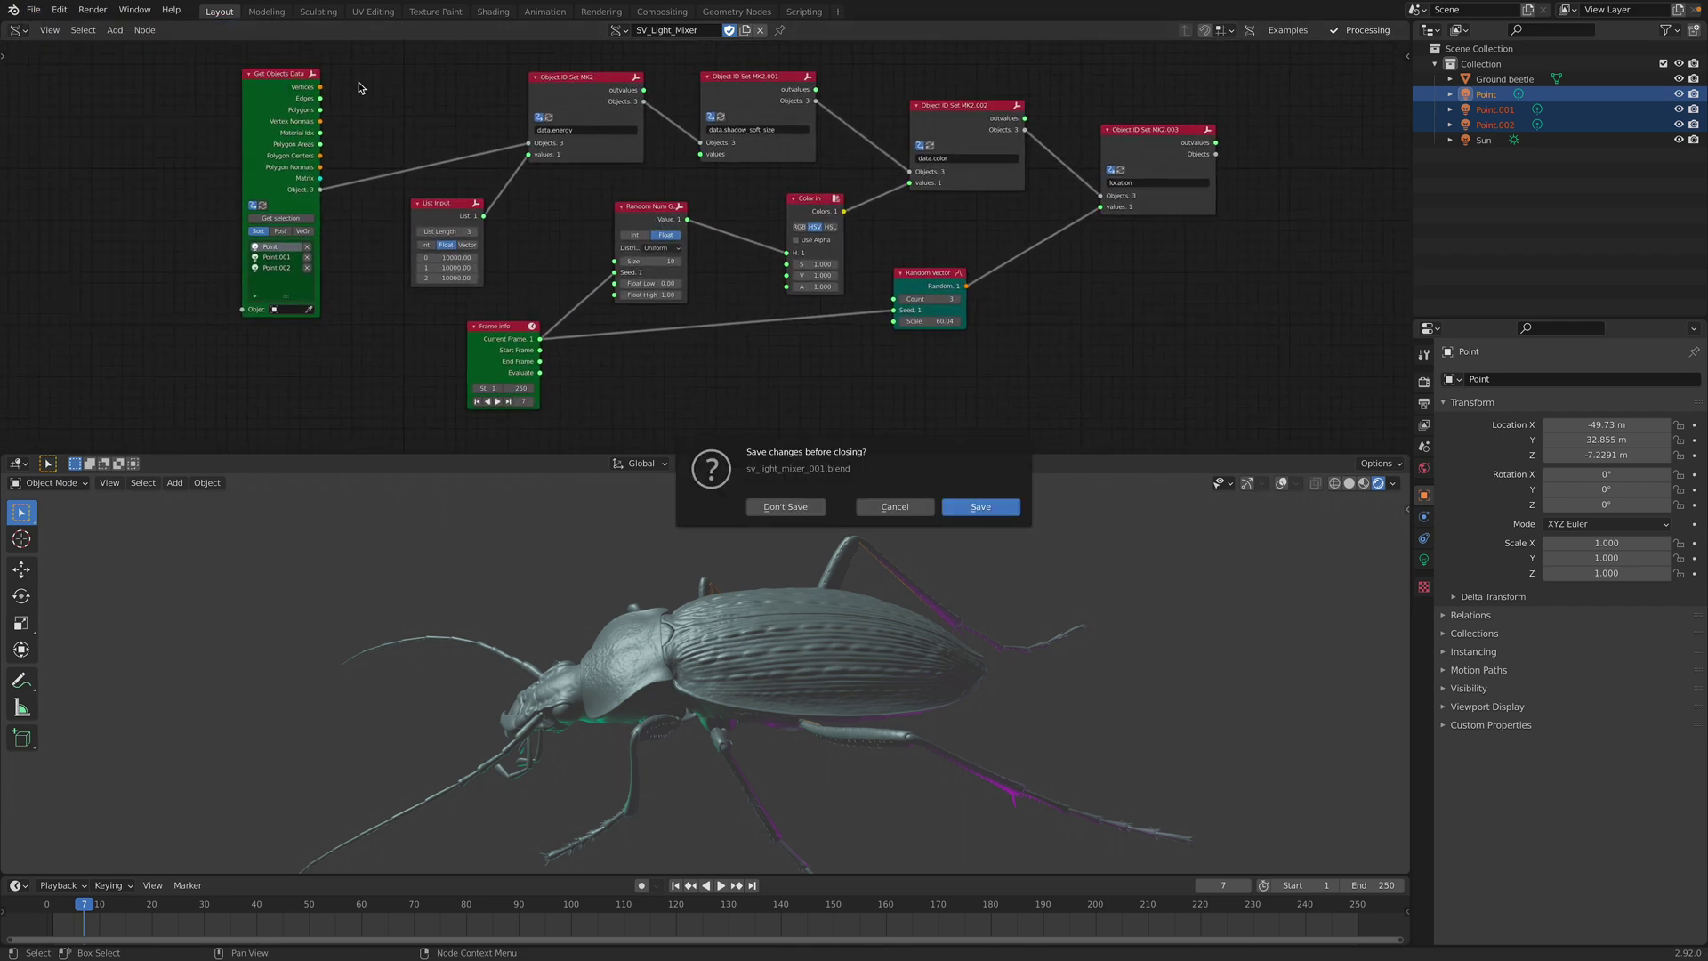
left_click(811, 507)
- Delete all the default objects from the new scene
key("a")
key("x")
left_click(830, 503)
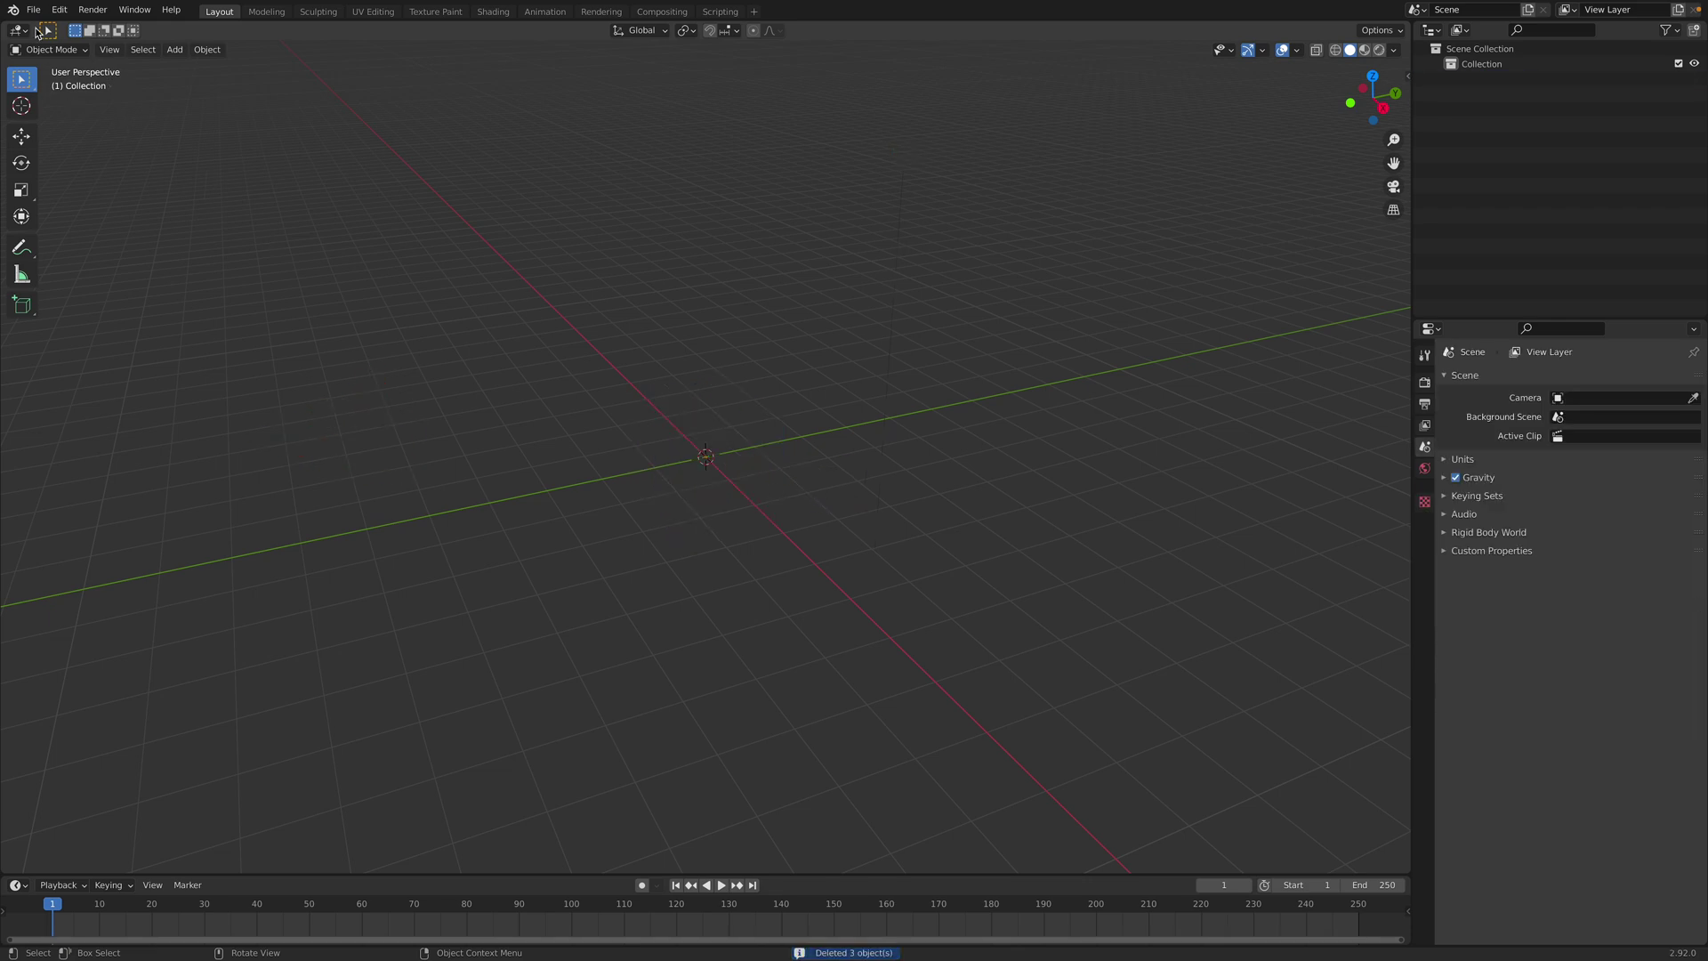
- Start a Wavefront (.obj) import
left_click(38, 16)
mouse_move(126, 215)
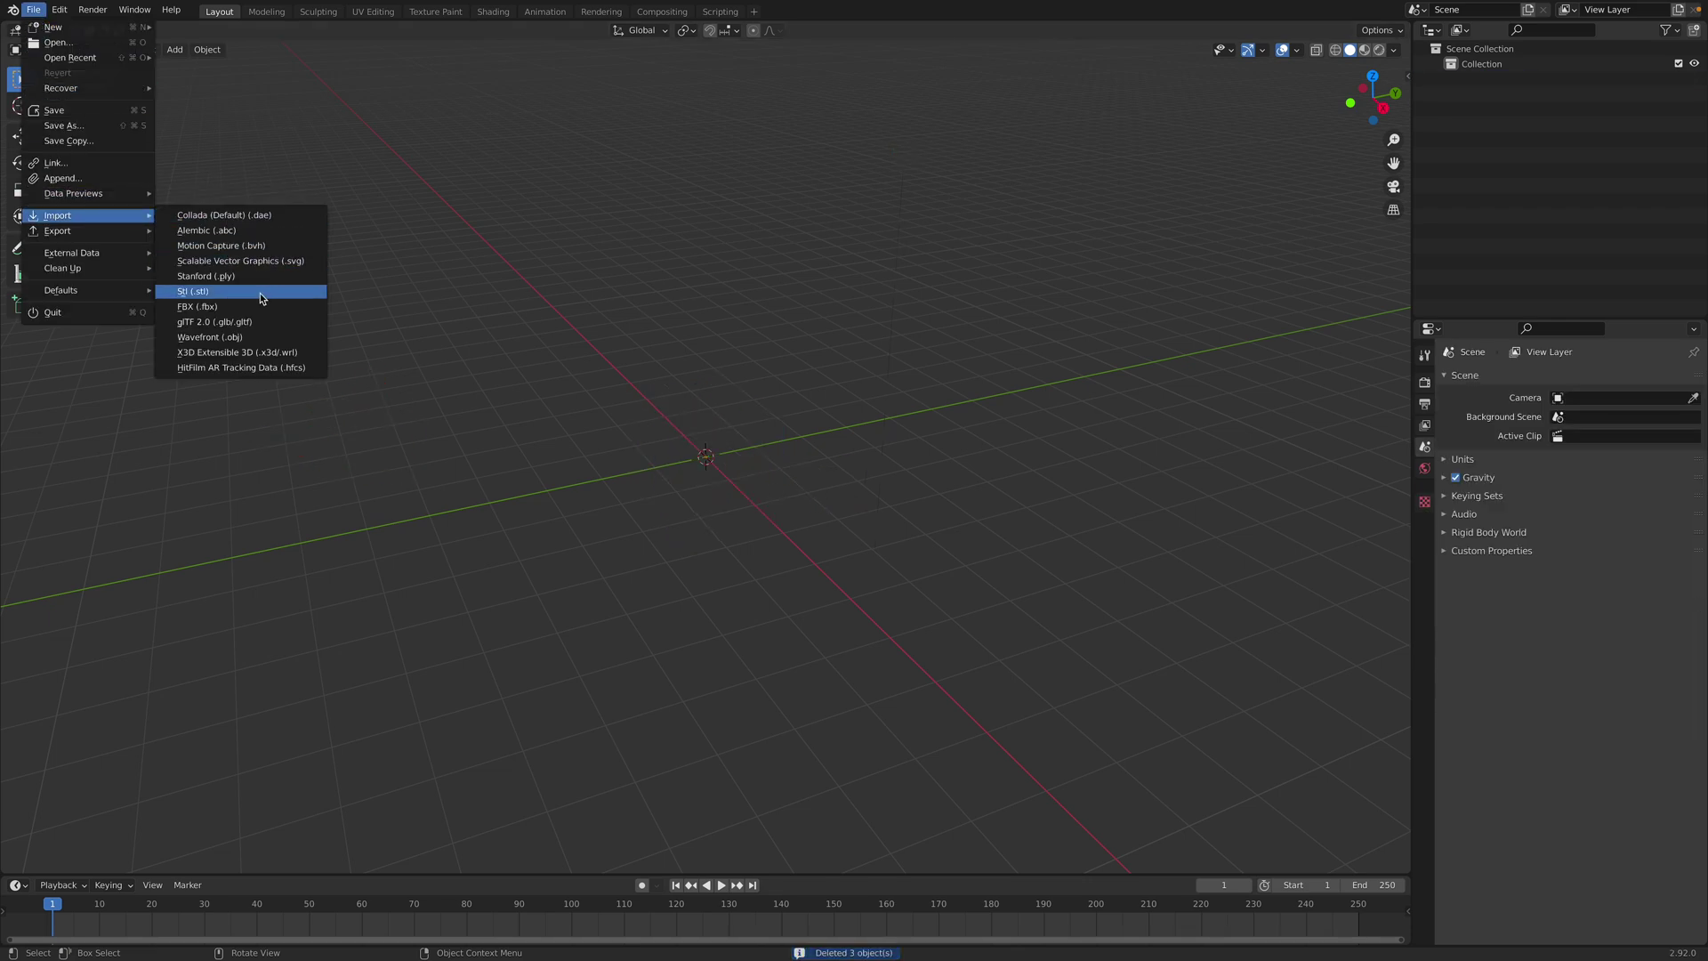
left_click(270, 337)
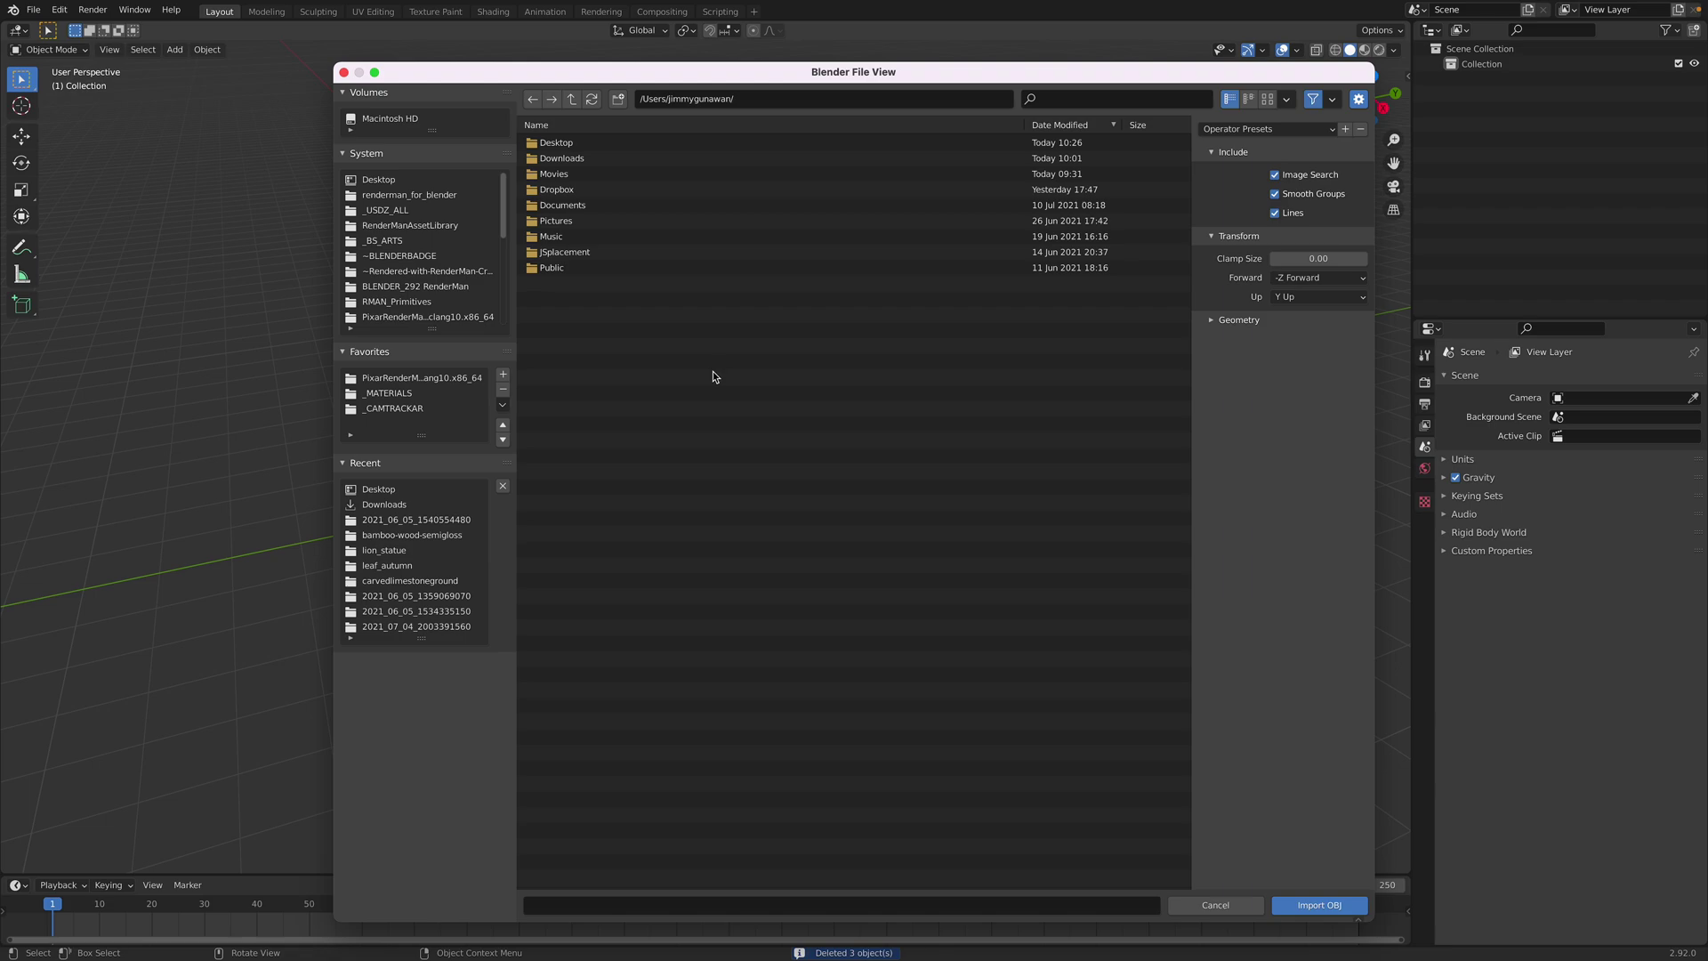
- Switch to Finder and show the Downloads folder sorted by date modified, newest first
key("ctrl+Left")
double_click(1477, 473)
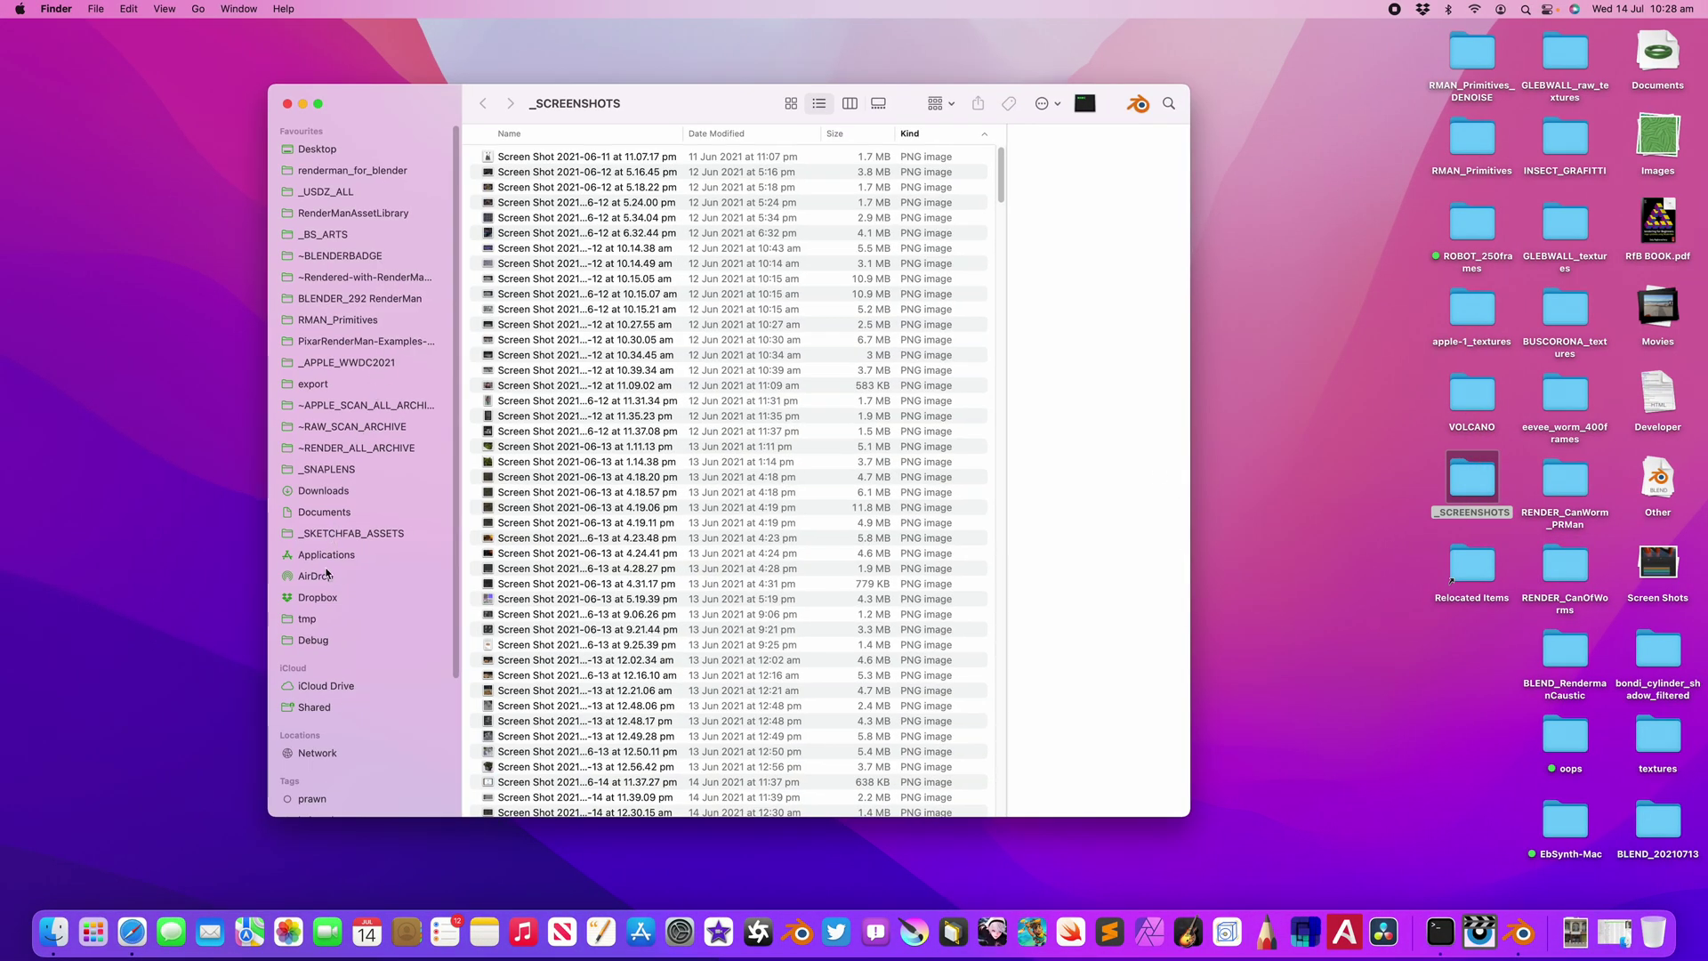
left_click(338, 492)
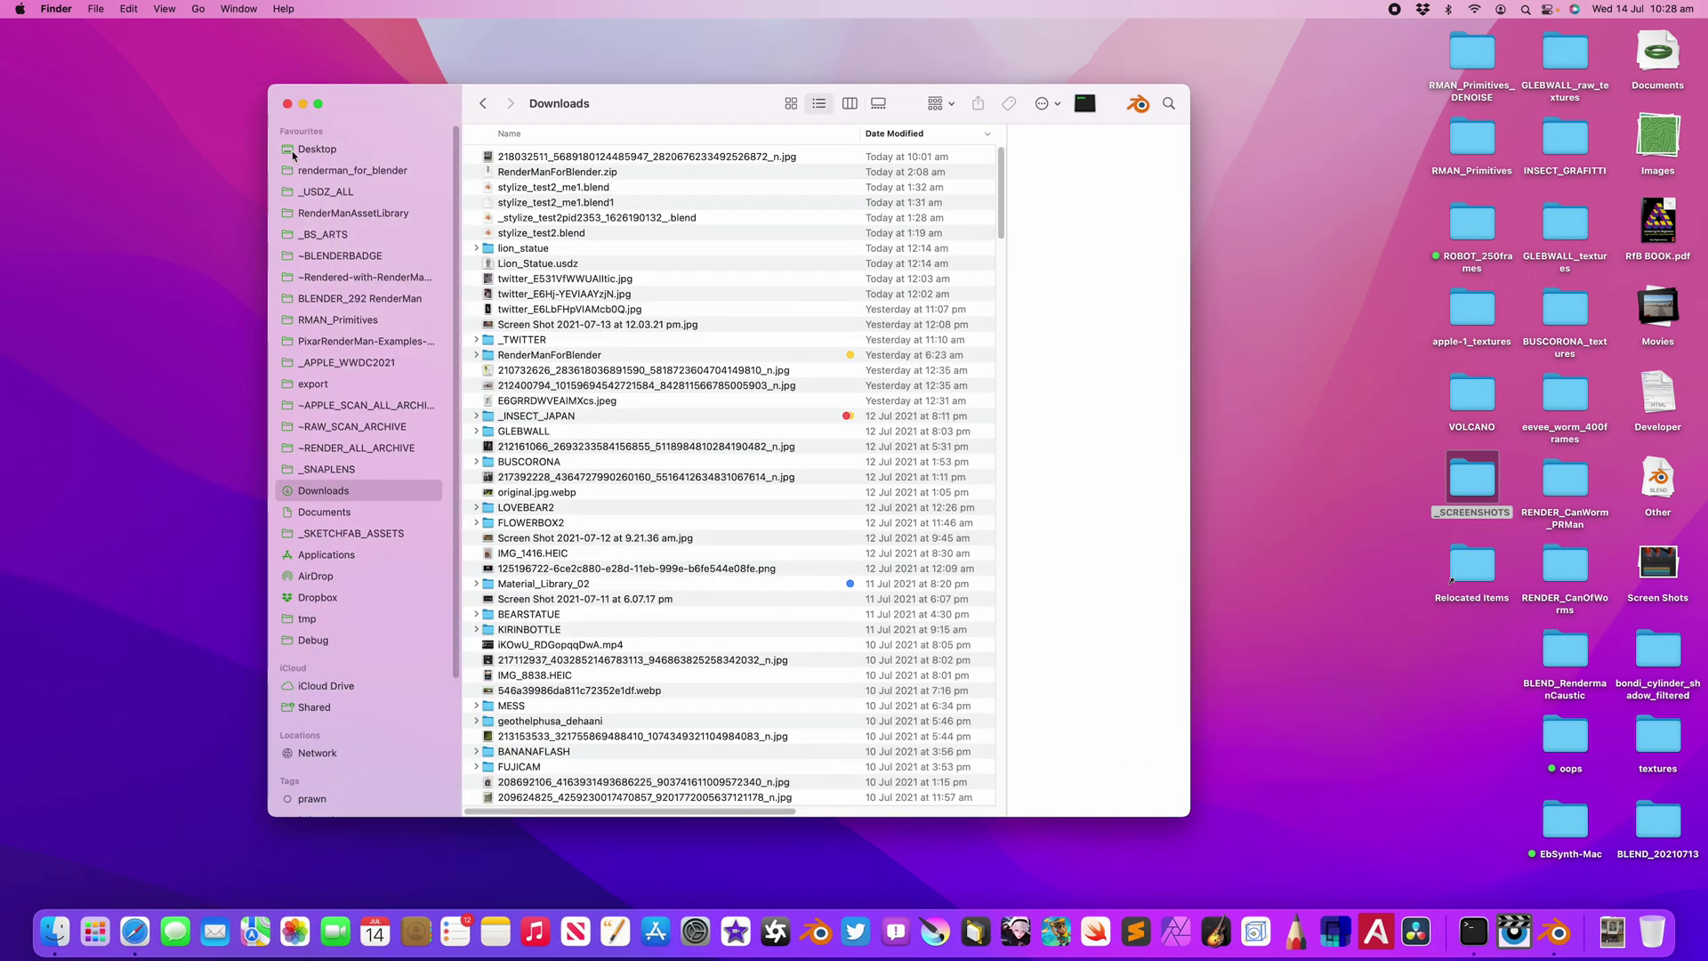
left_click(545, 415)
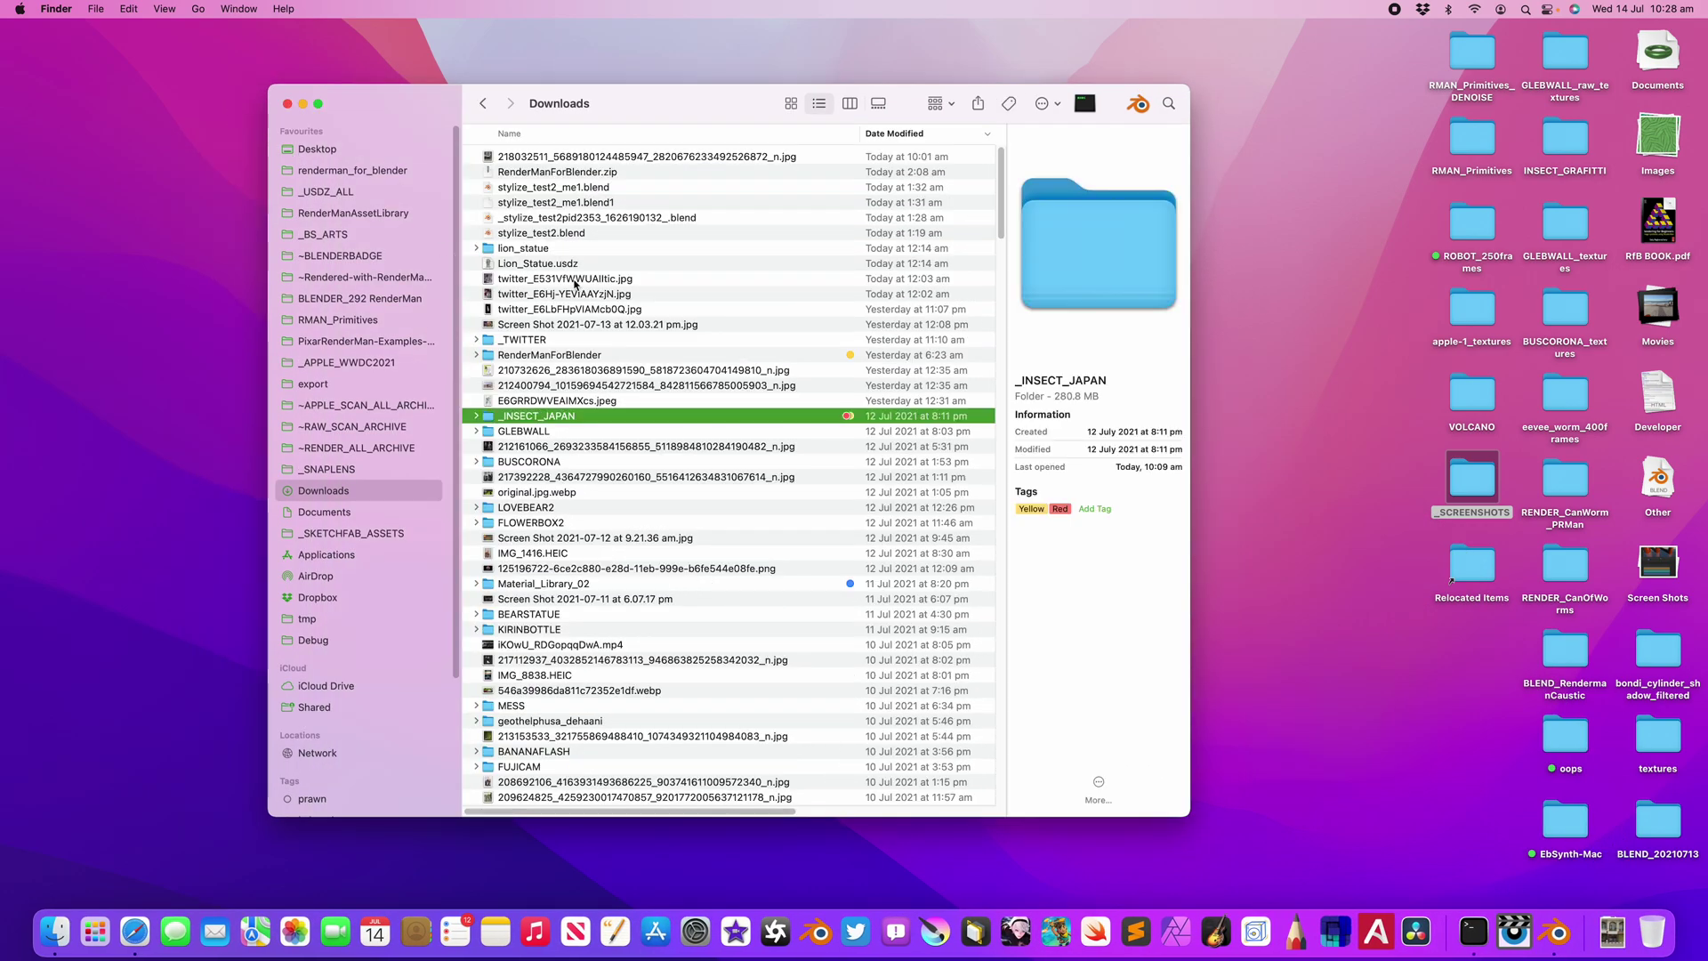
left_click(582, 353)
scroll(586, 441, "down", 1)
left_click(895, 138)
scroll(720, 175, "up", 5)
left_click_drag(1000, 727, 982, 178)
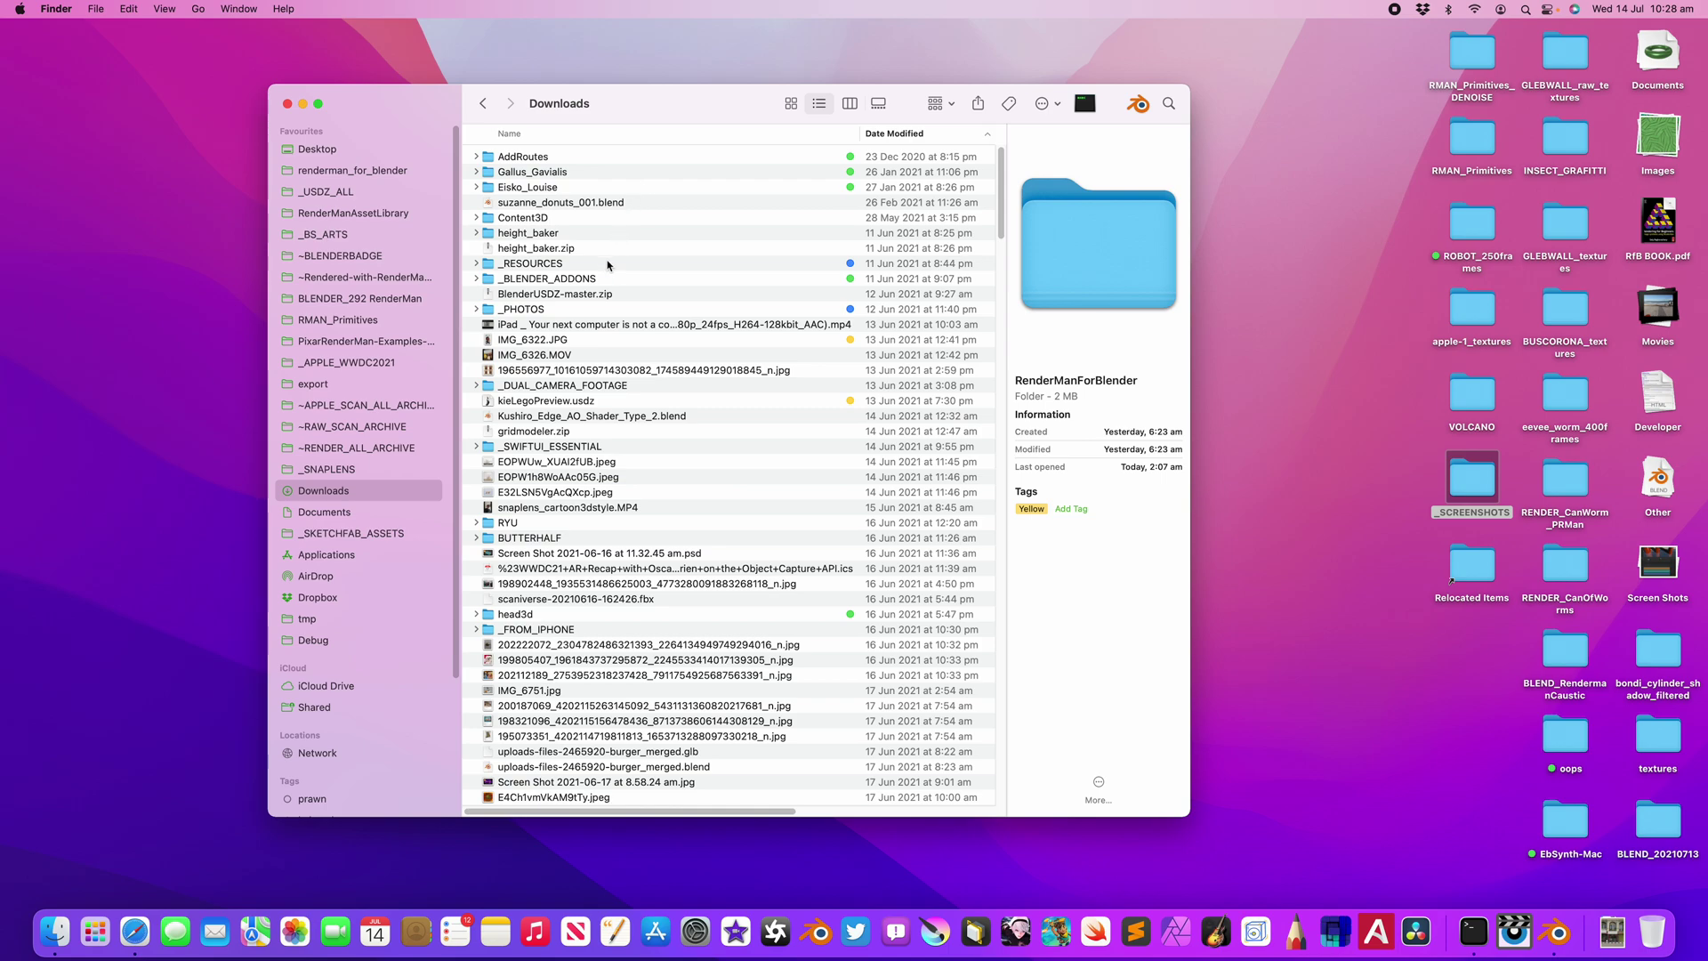
left_click(889, 136)
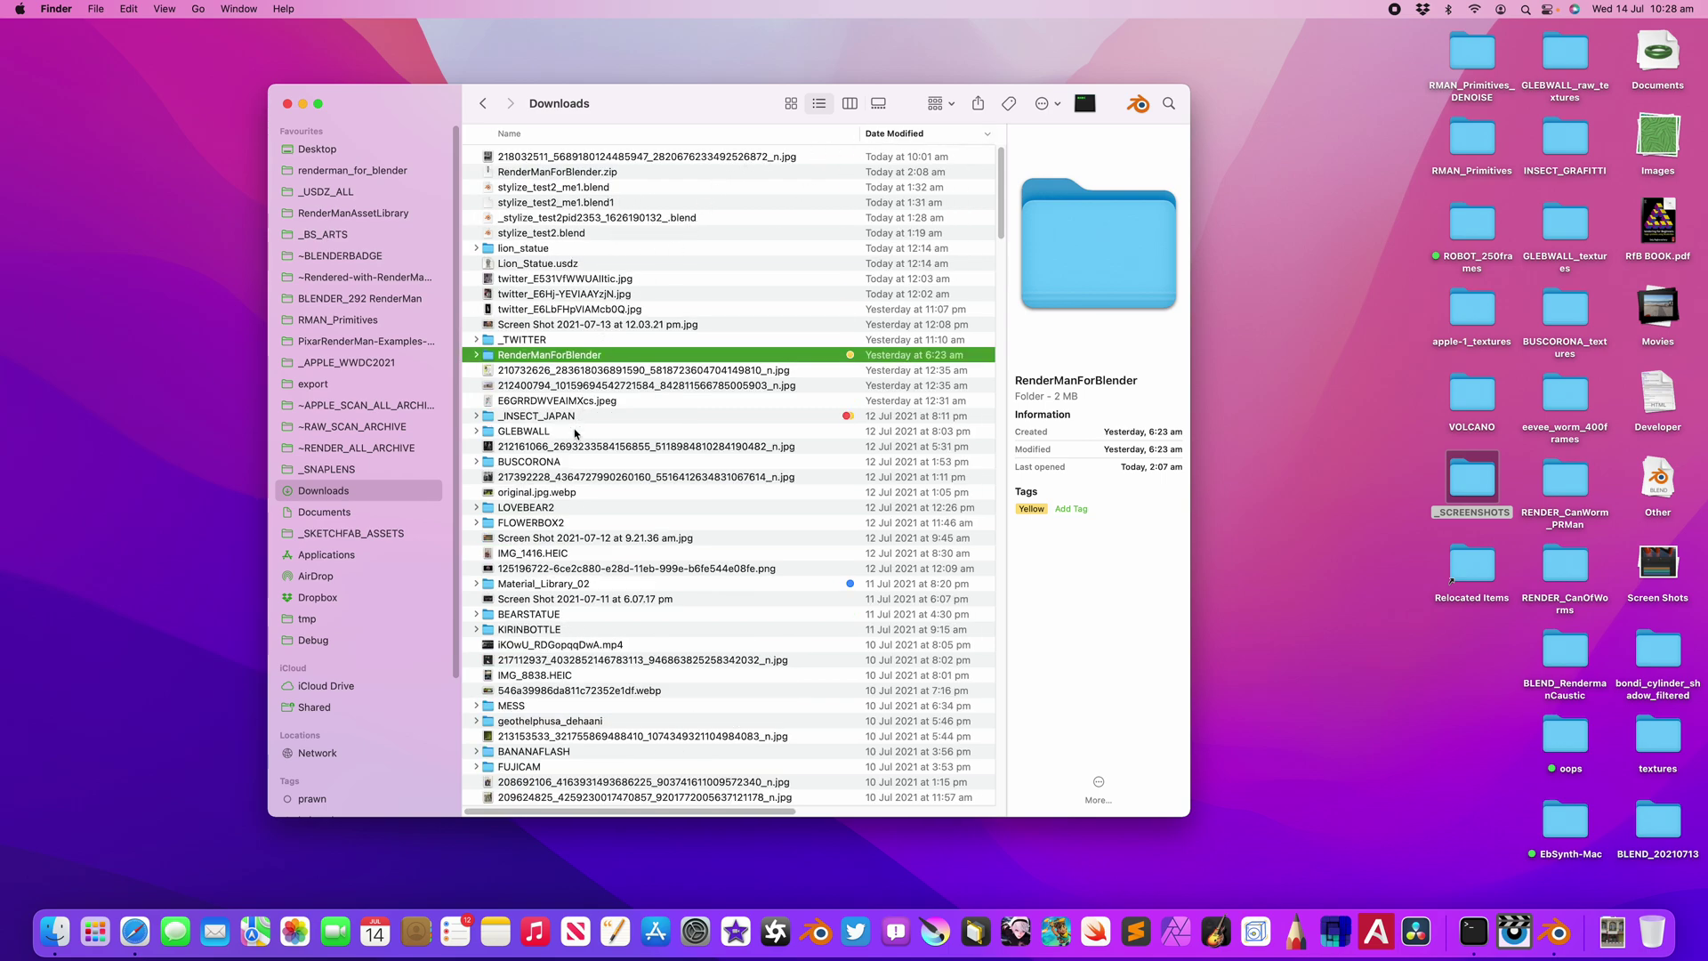
- Find Ground beetle.obj in _INSECT_JAPAN under insect models Vol.4, Ground beetle, and import it into Blender
double_click(559, 417)
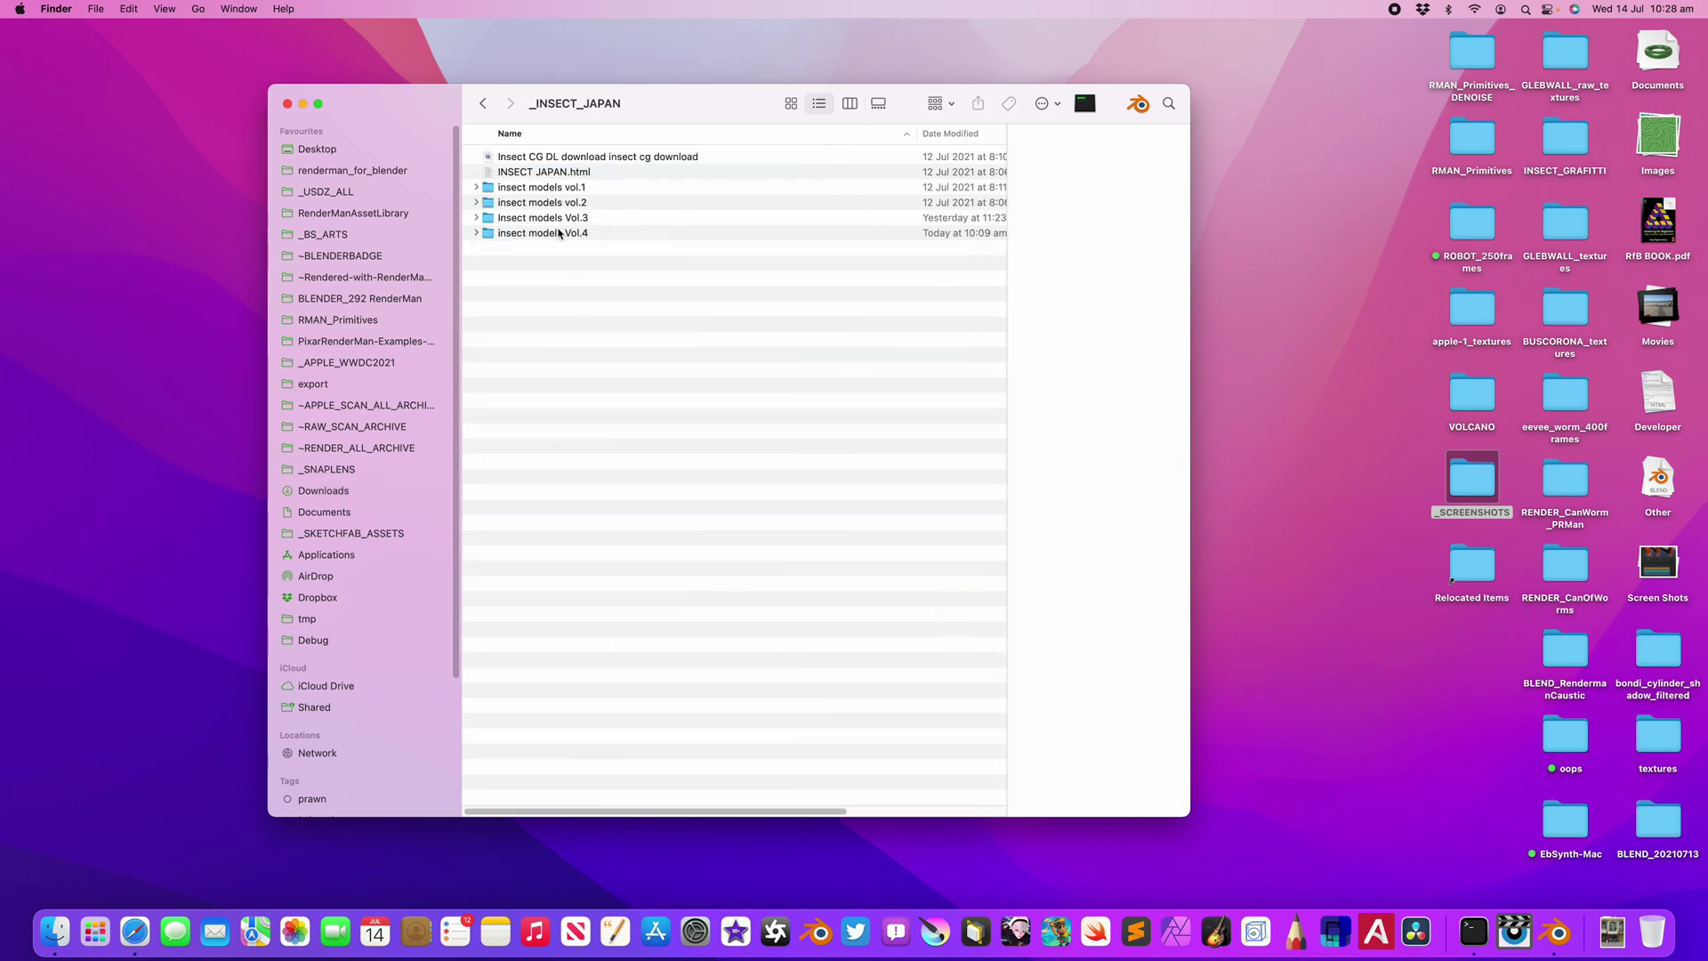
double_click(559, 234)
double_click(568, 265)
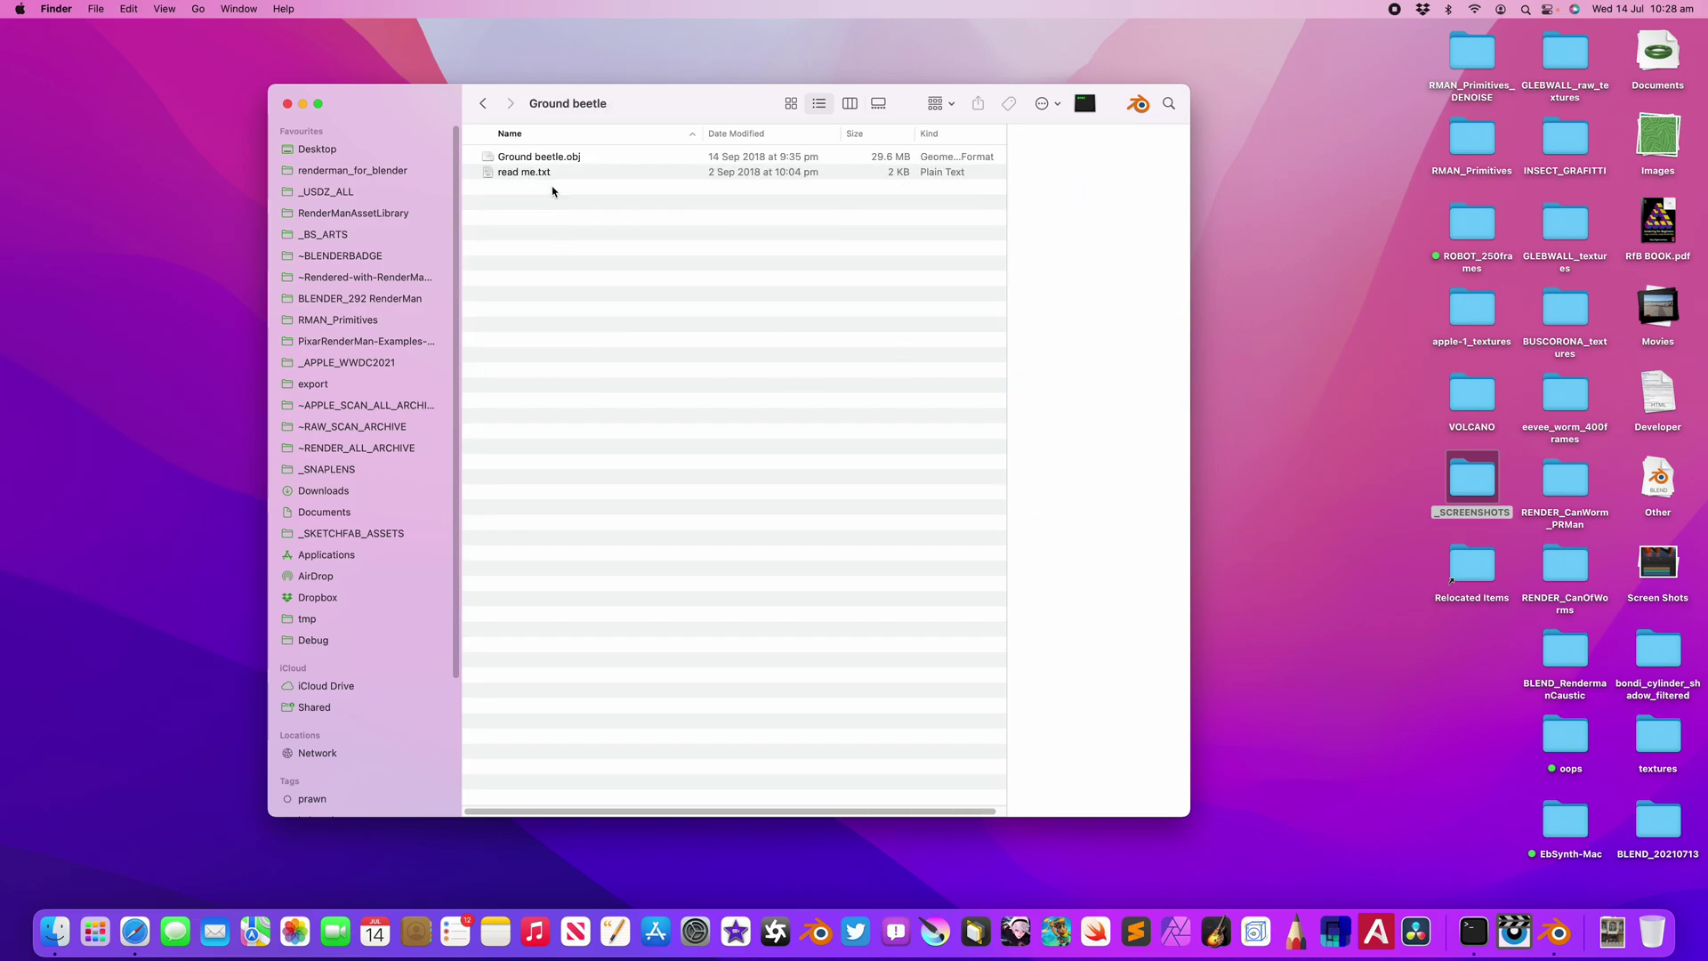
left_click_drag(548, 162, 772, 578)
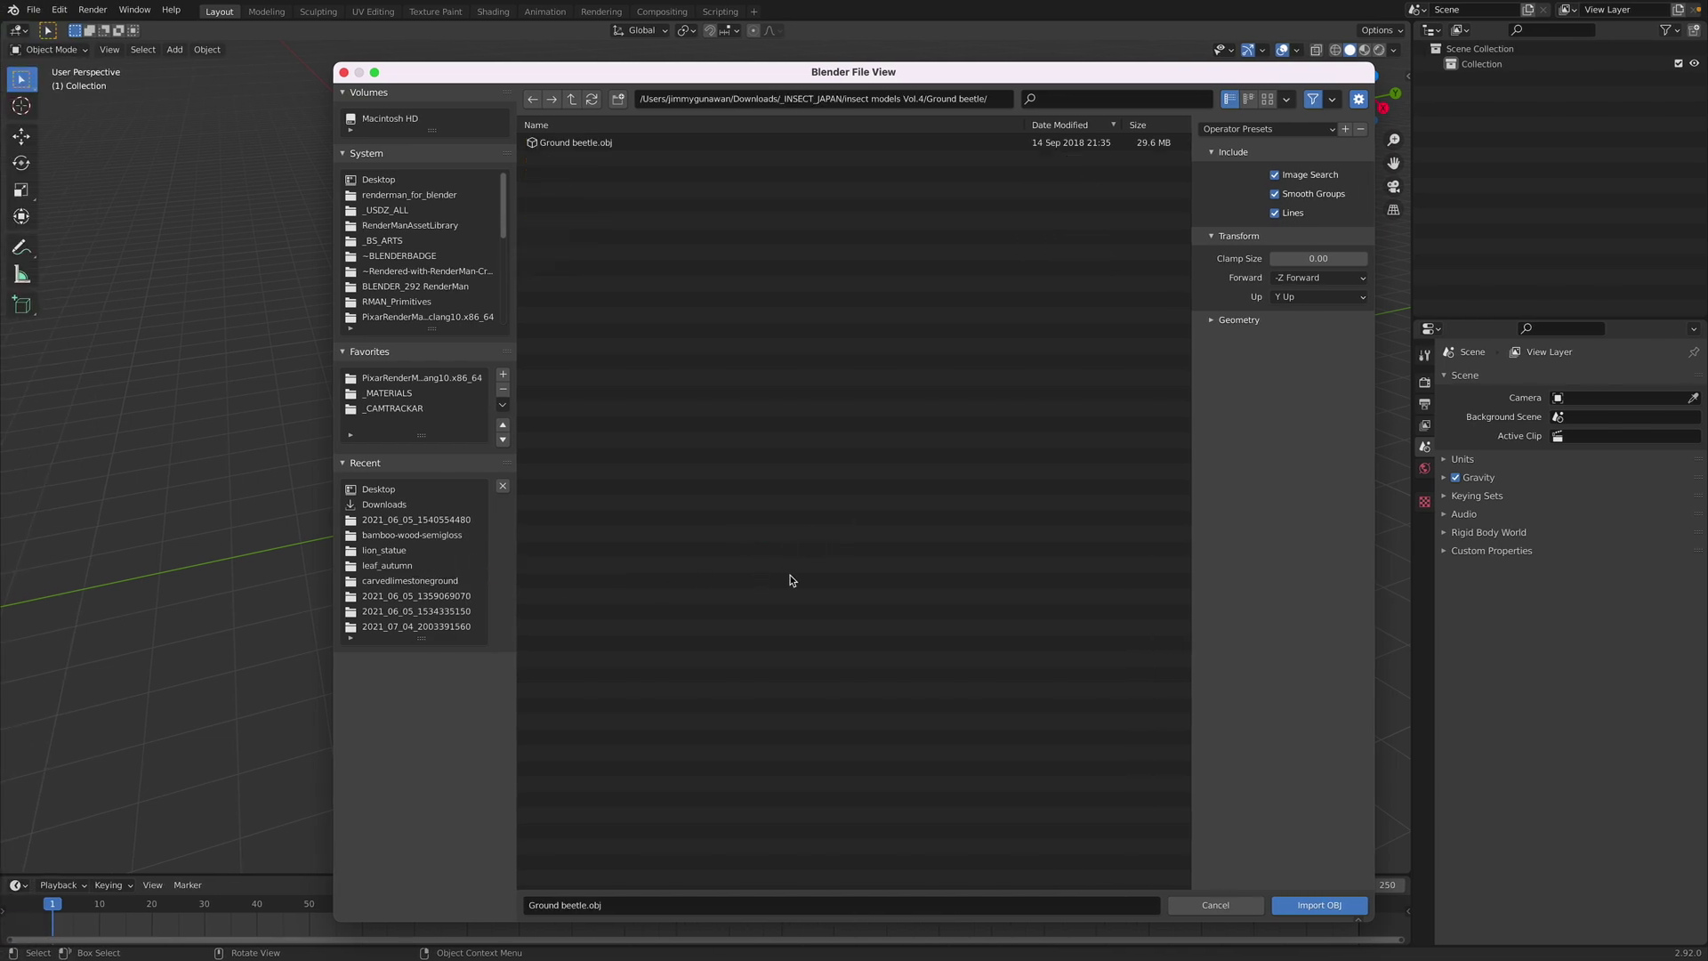
left_click(597, 142)
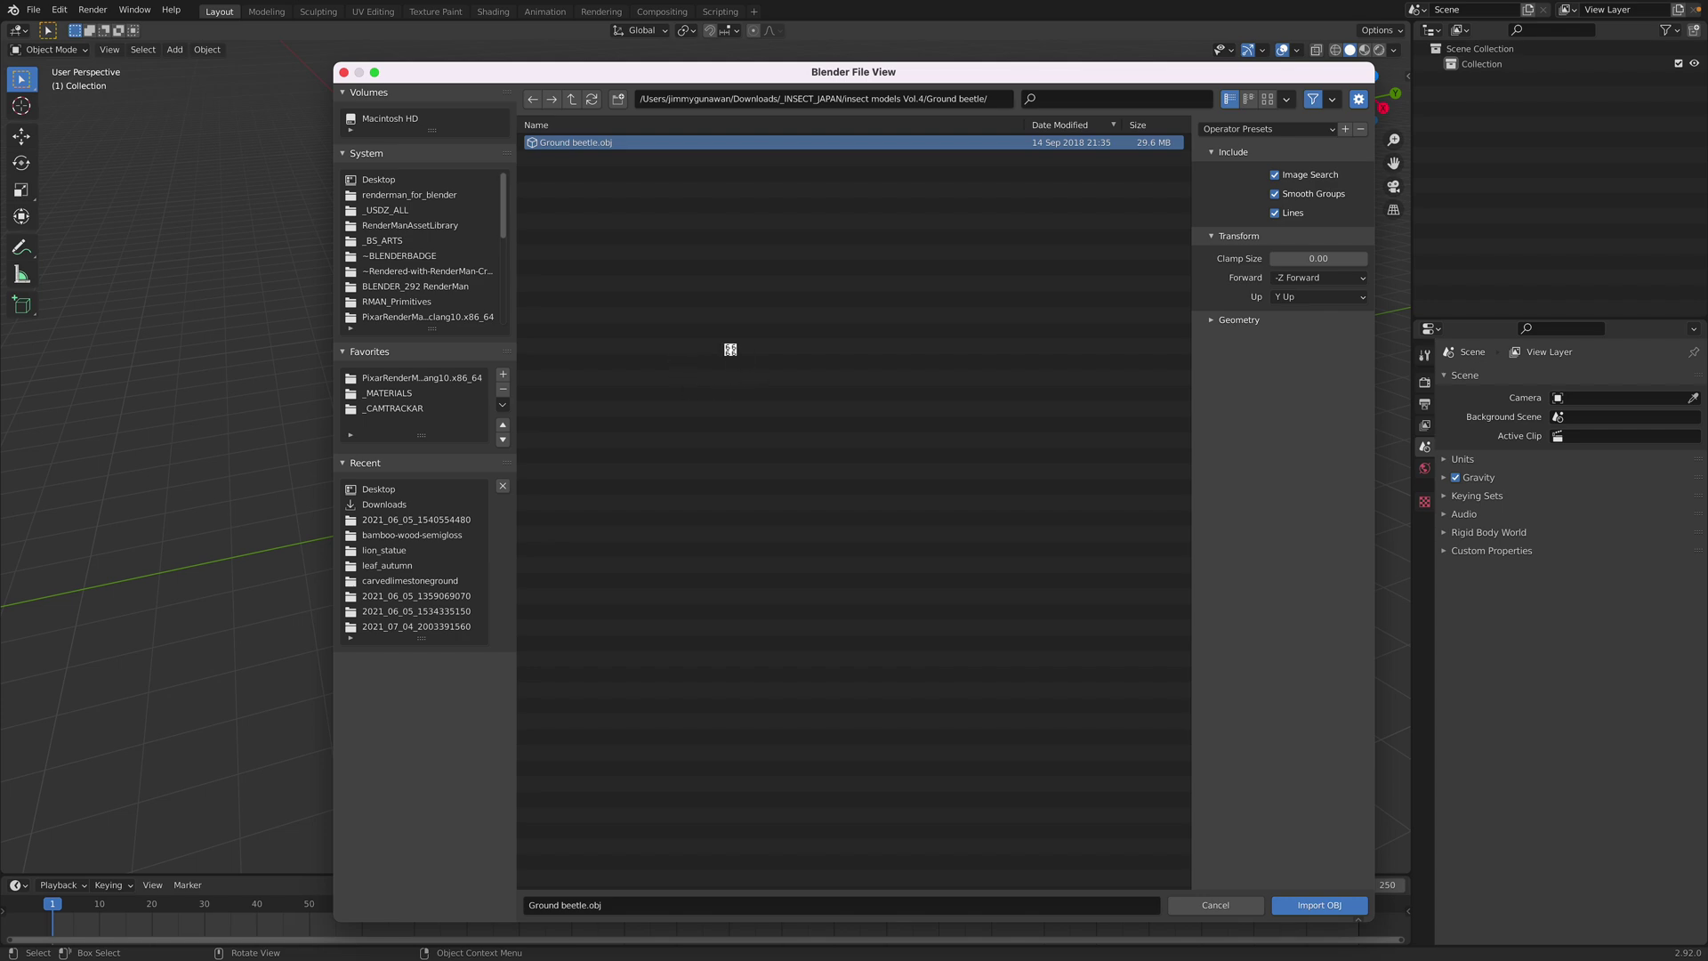
key("Return")
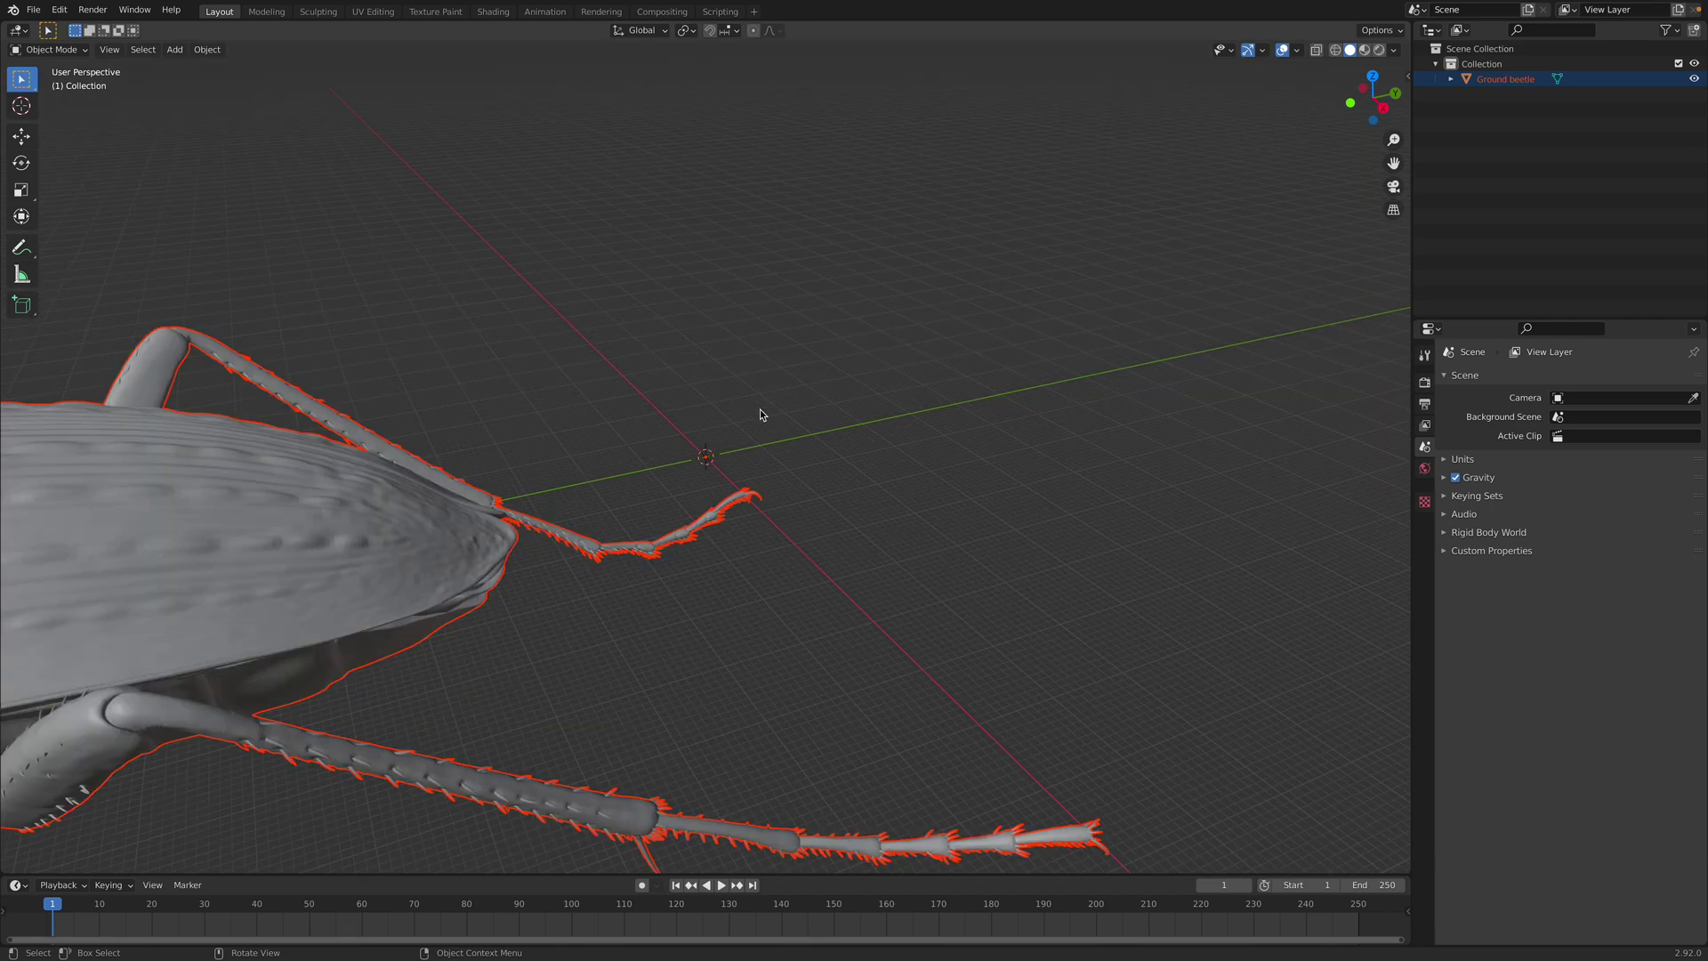
- Select the imported ground beetle and display its transform values and dimensions beside the 3D view
scroll(749, 412, "down", 5)
left_click(650, 447)
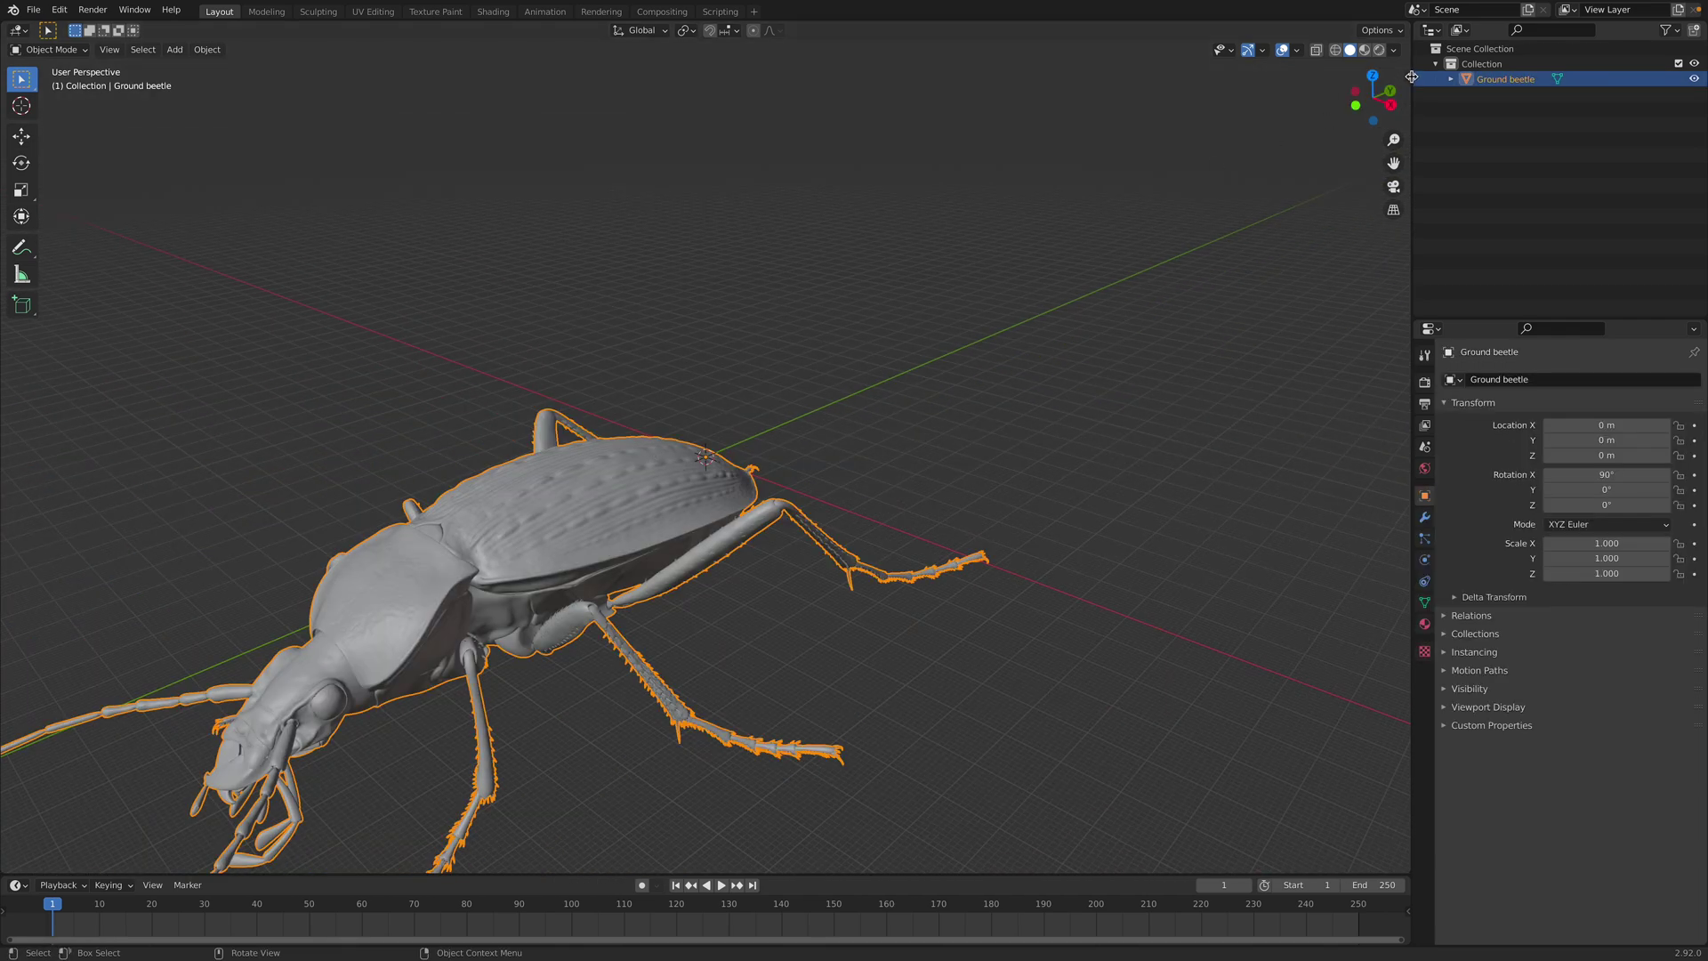
key("n")
middle_click_drag(830, 381, 1016, 353)
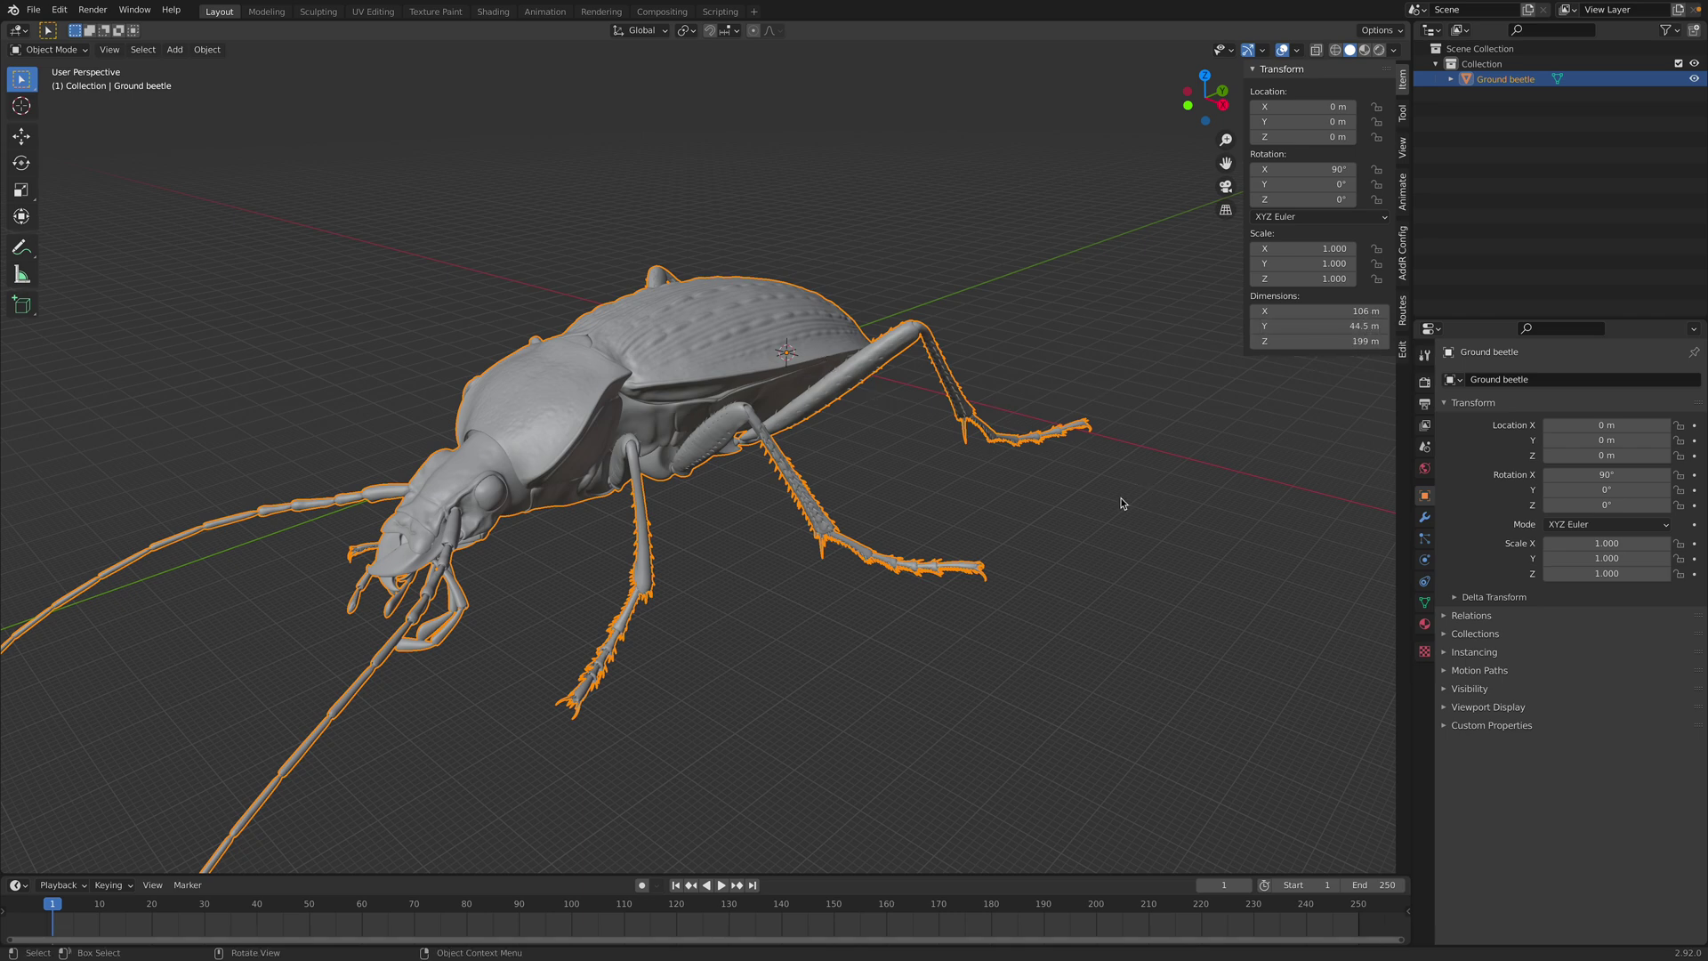
- Scale the ground beetle uniformly by a factor of 0.01
middle_click_drag(1122, 504, 993, 537)
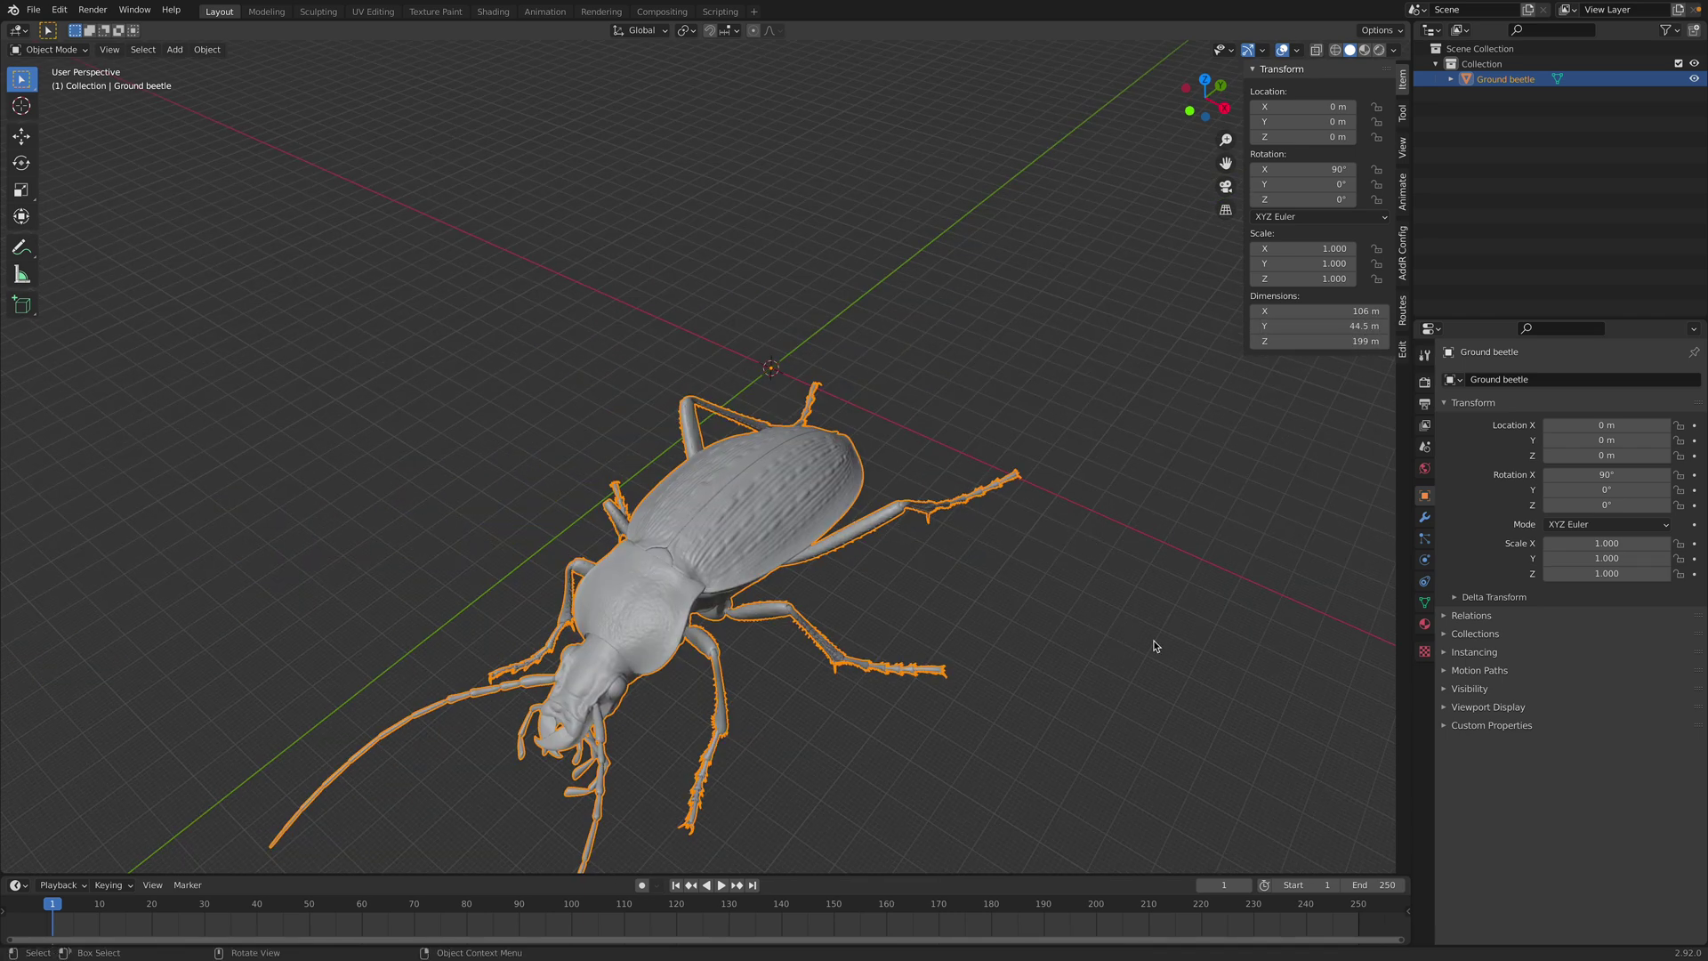
key("s")
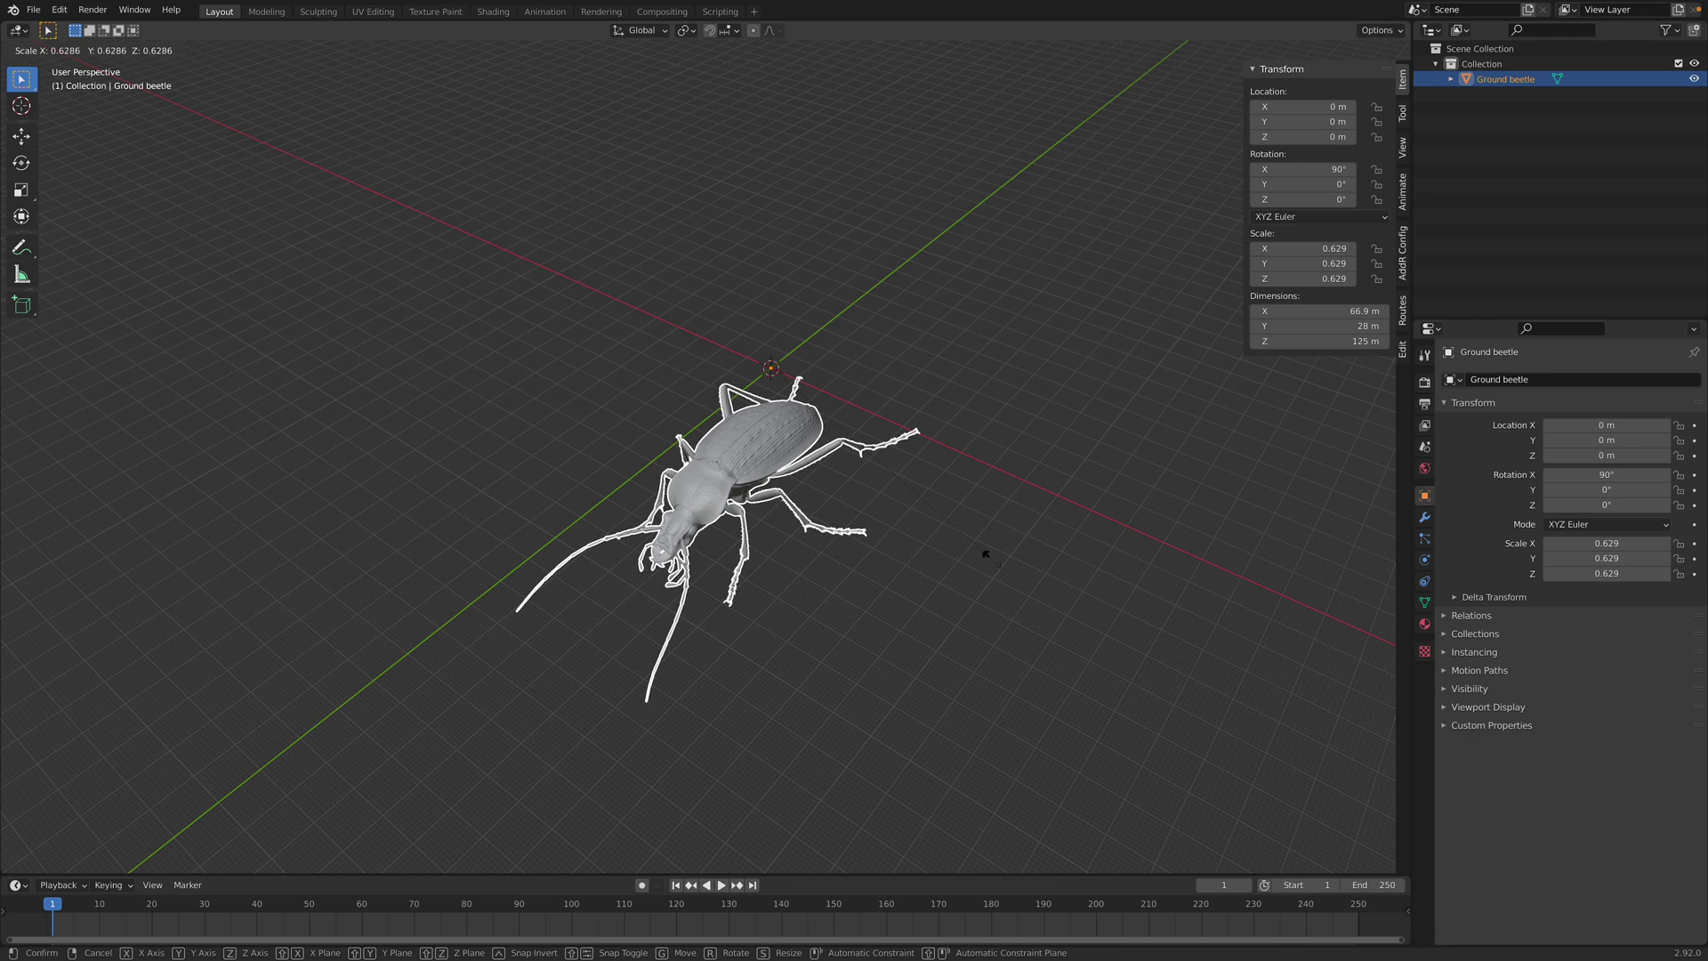
type("0.01")
key("Return")
middle_click_drag(991, 564, 623, 530)
scroll(827, 302, "up", 4)
middle_click_drag(837, 280, 788, 372, "shift")
scroll(788, 372, "up", 10)
scroll(783, 366, "down", 10)
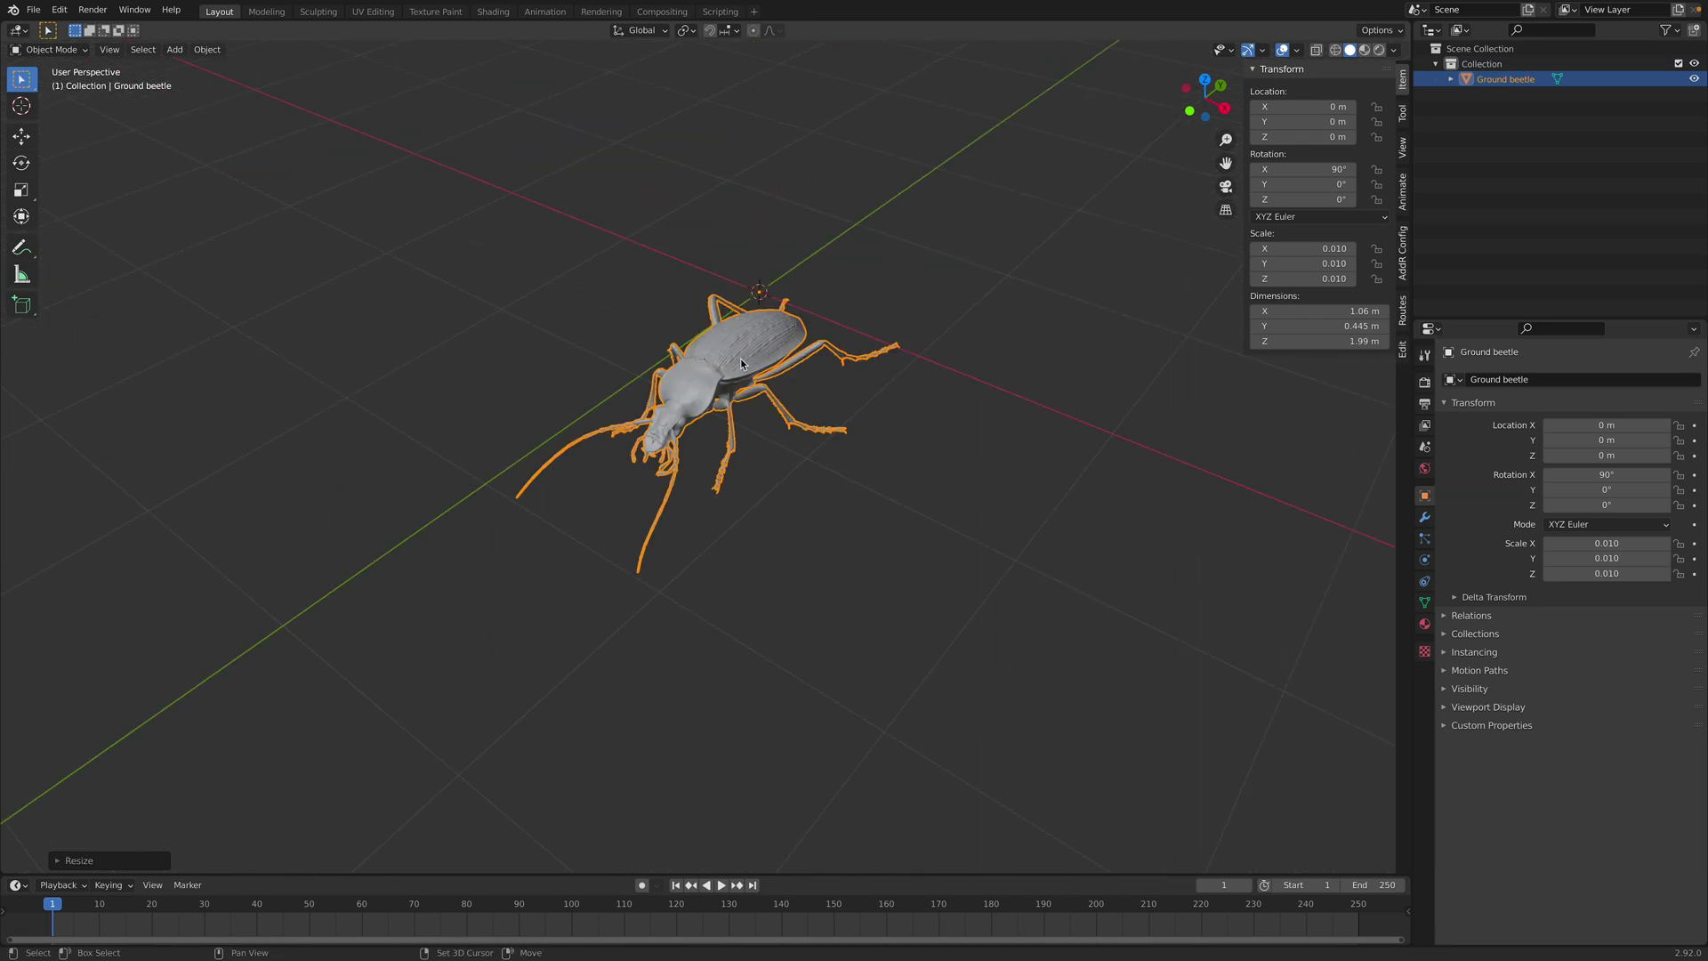
- Apply Set Origin with Geometry to Origin to the ground beetle
key("F3")
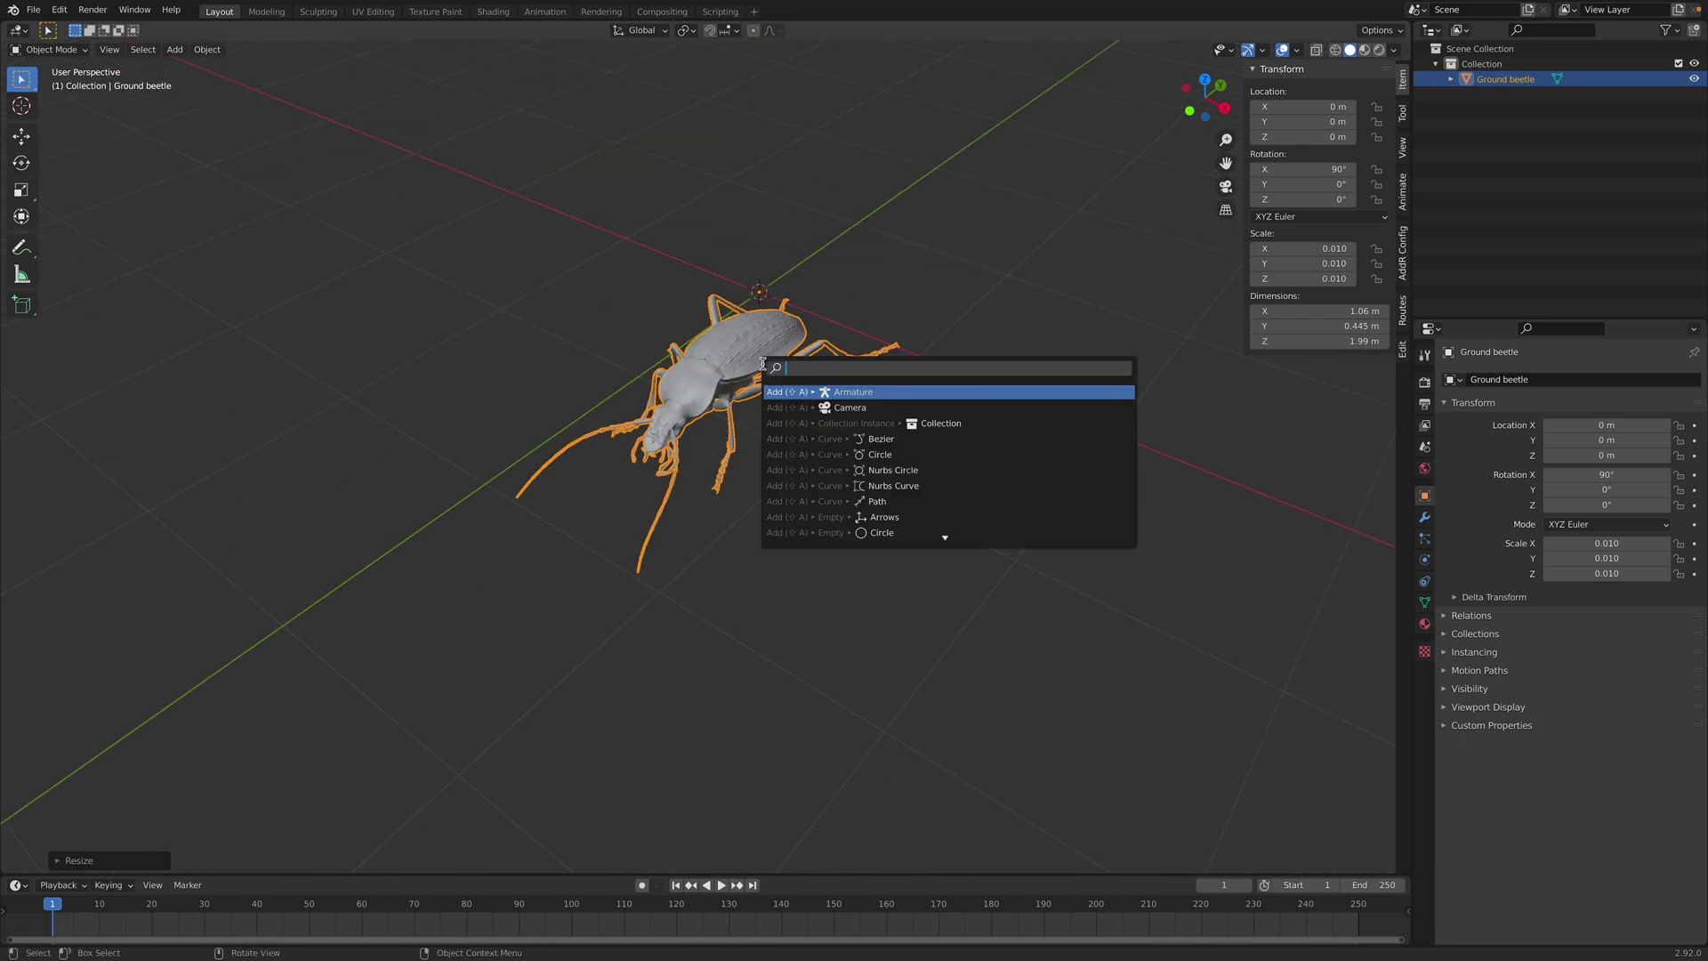
type("origin")
key("ctrl+BackSpace")
type("set geom")
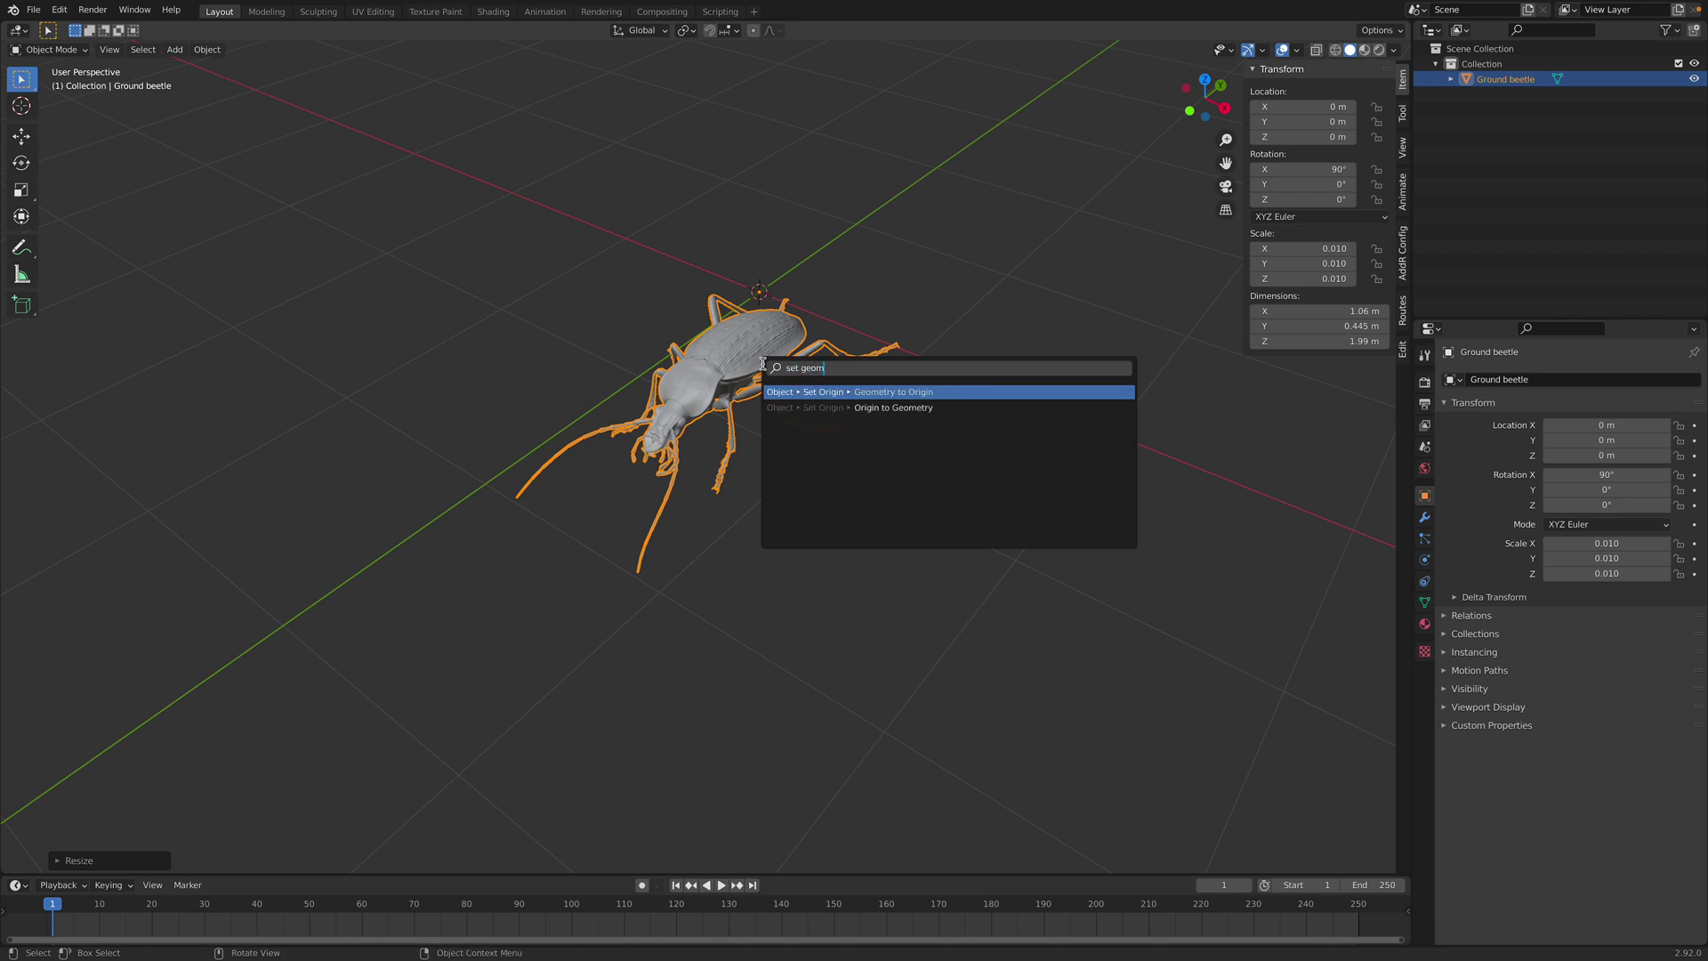
left_click(850, 391)
middle_click_drag(829, 236, 721, 206)
scroll(896, 249, "down", 2)
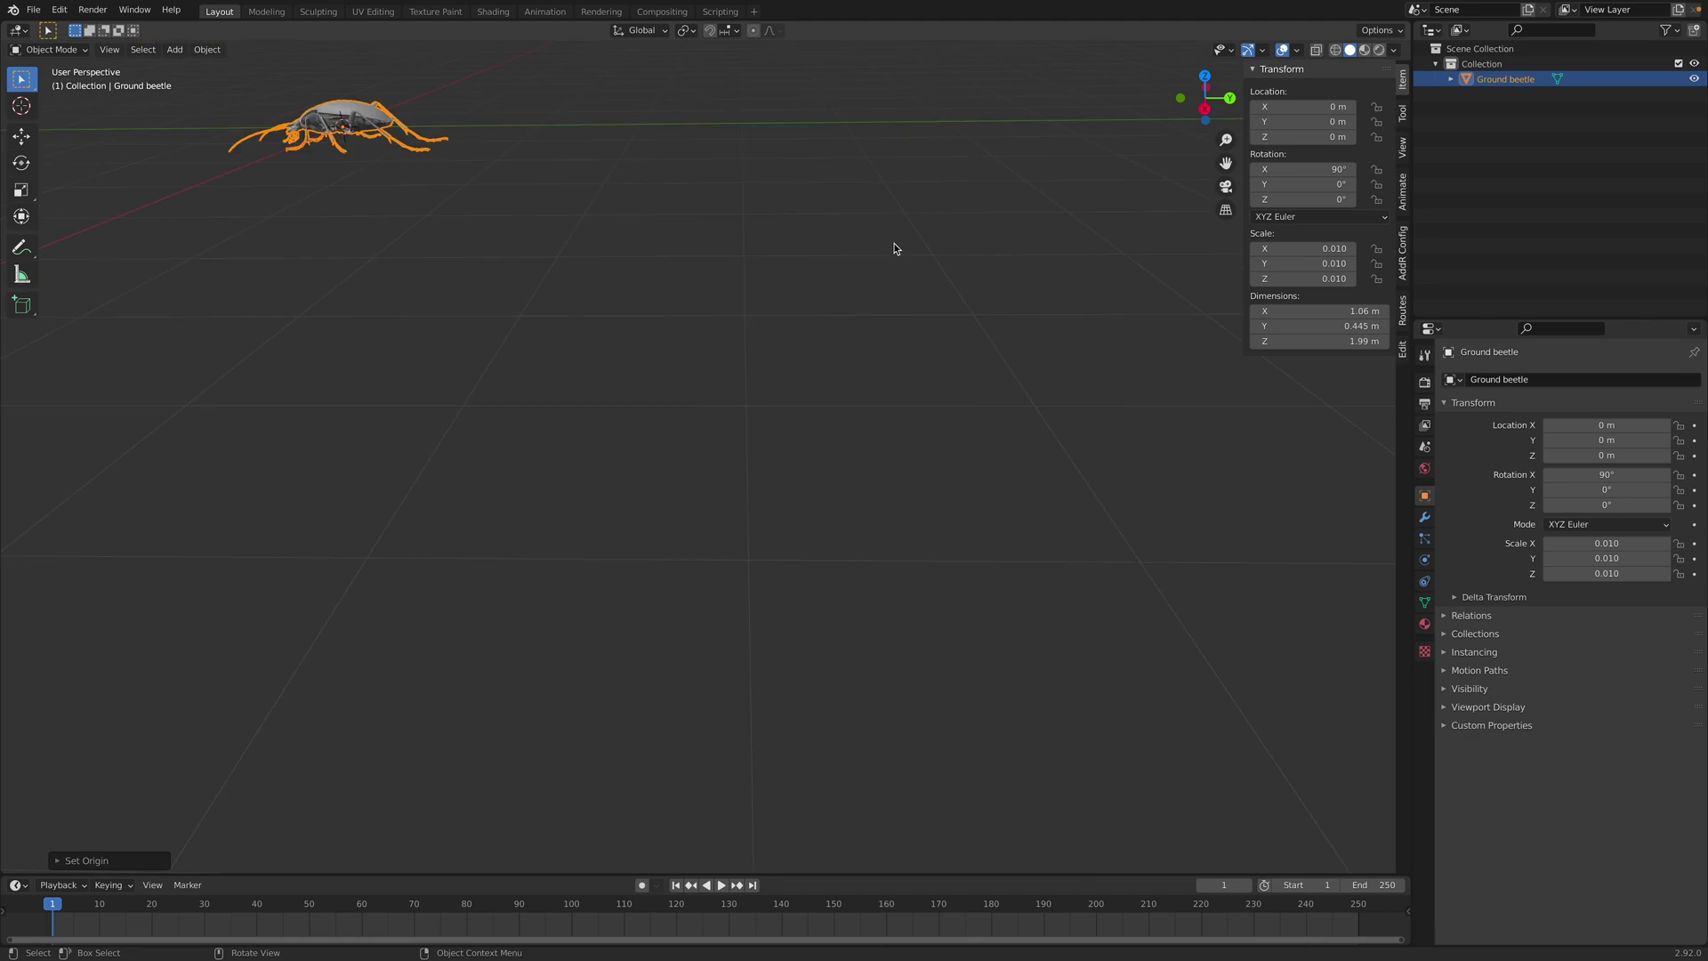
- Raise the beetle along the Z axis by about 0.186 m to bring its feet up to the ground plane
left_click(118, 51)
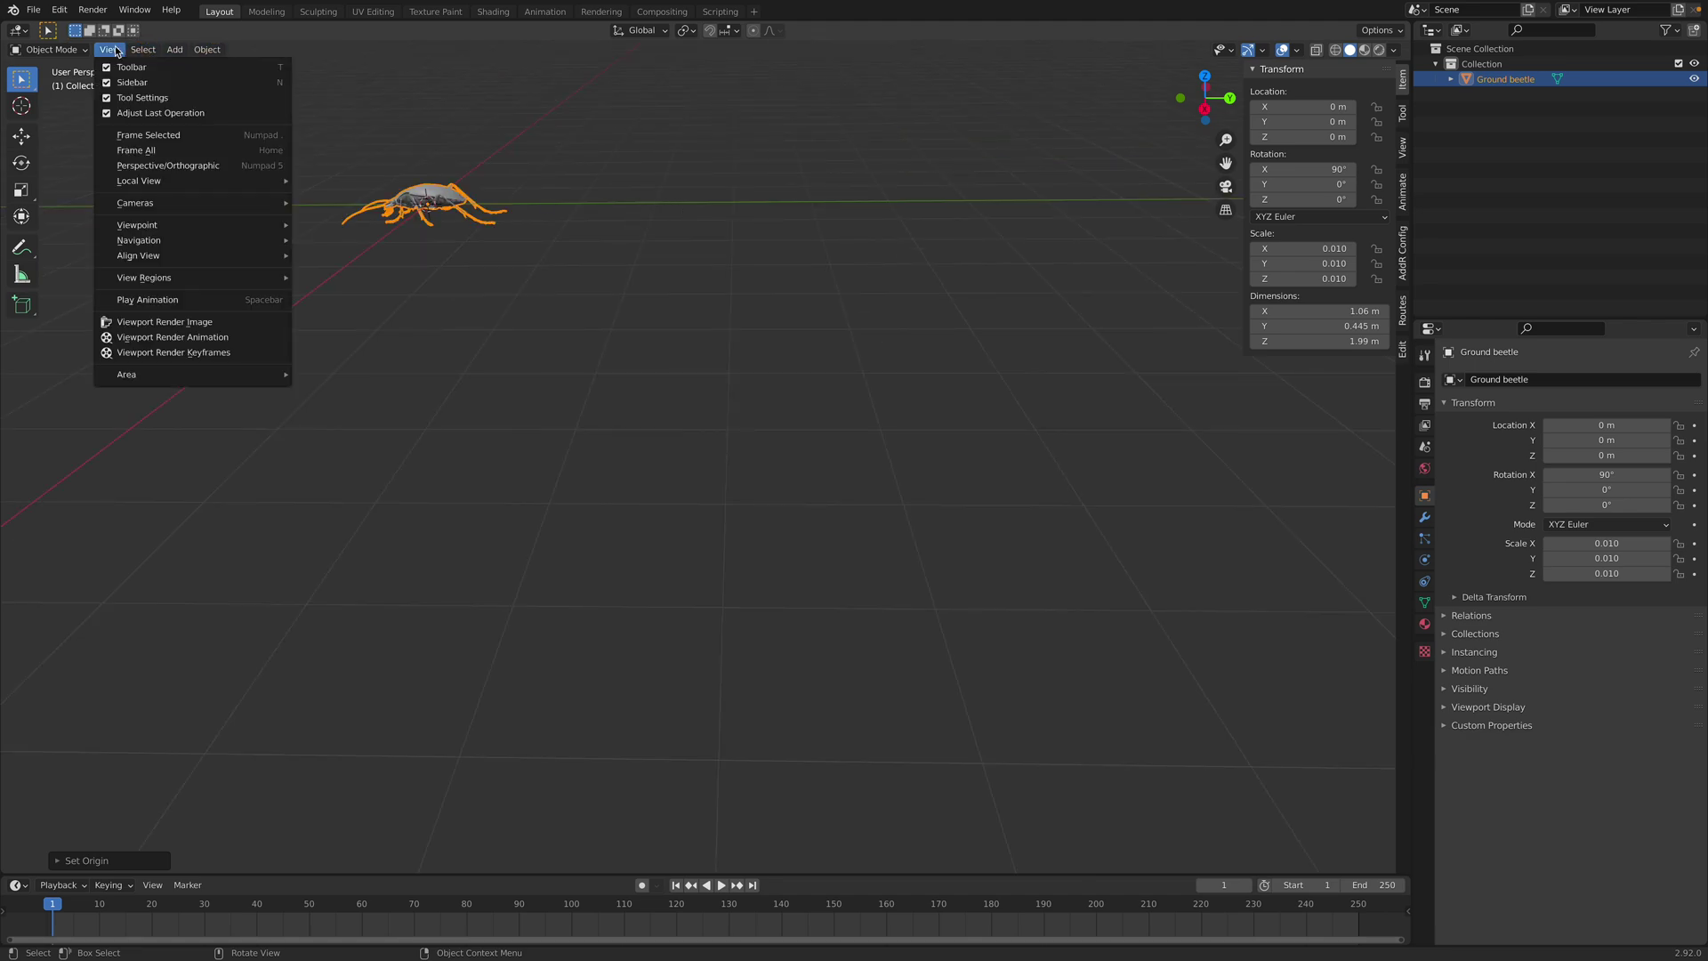
left_click(156, 134)
middle_click_drag(645, 238, 738, 284)
left_click(1209, 109)
key("g")
key("z")
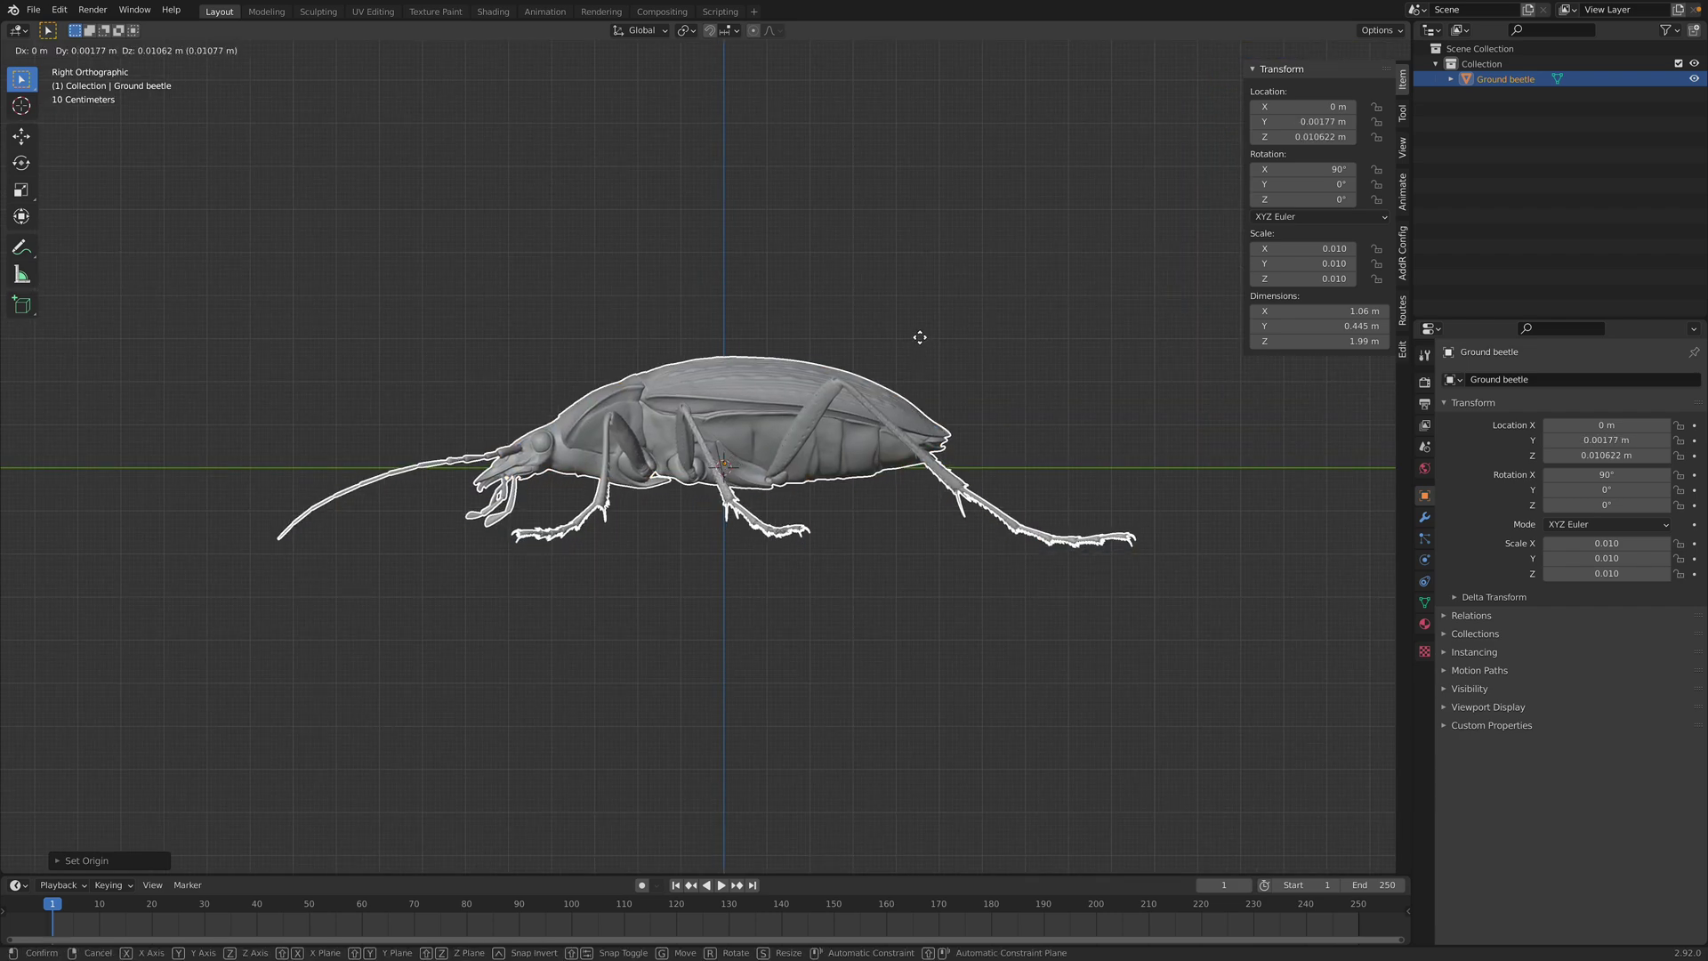
left_click(923, 264)
middle_click_drag(922, 264, 332, 149)
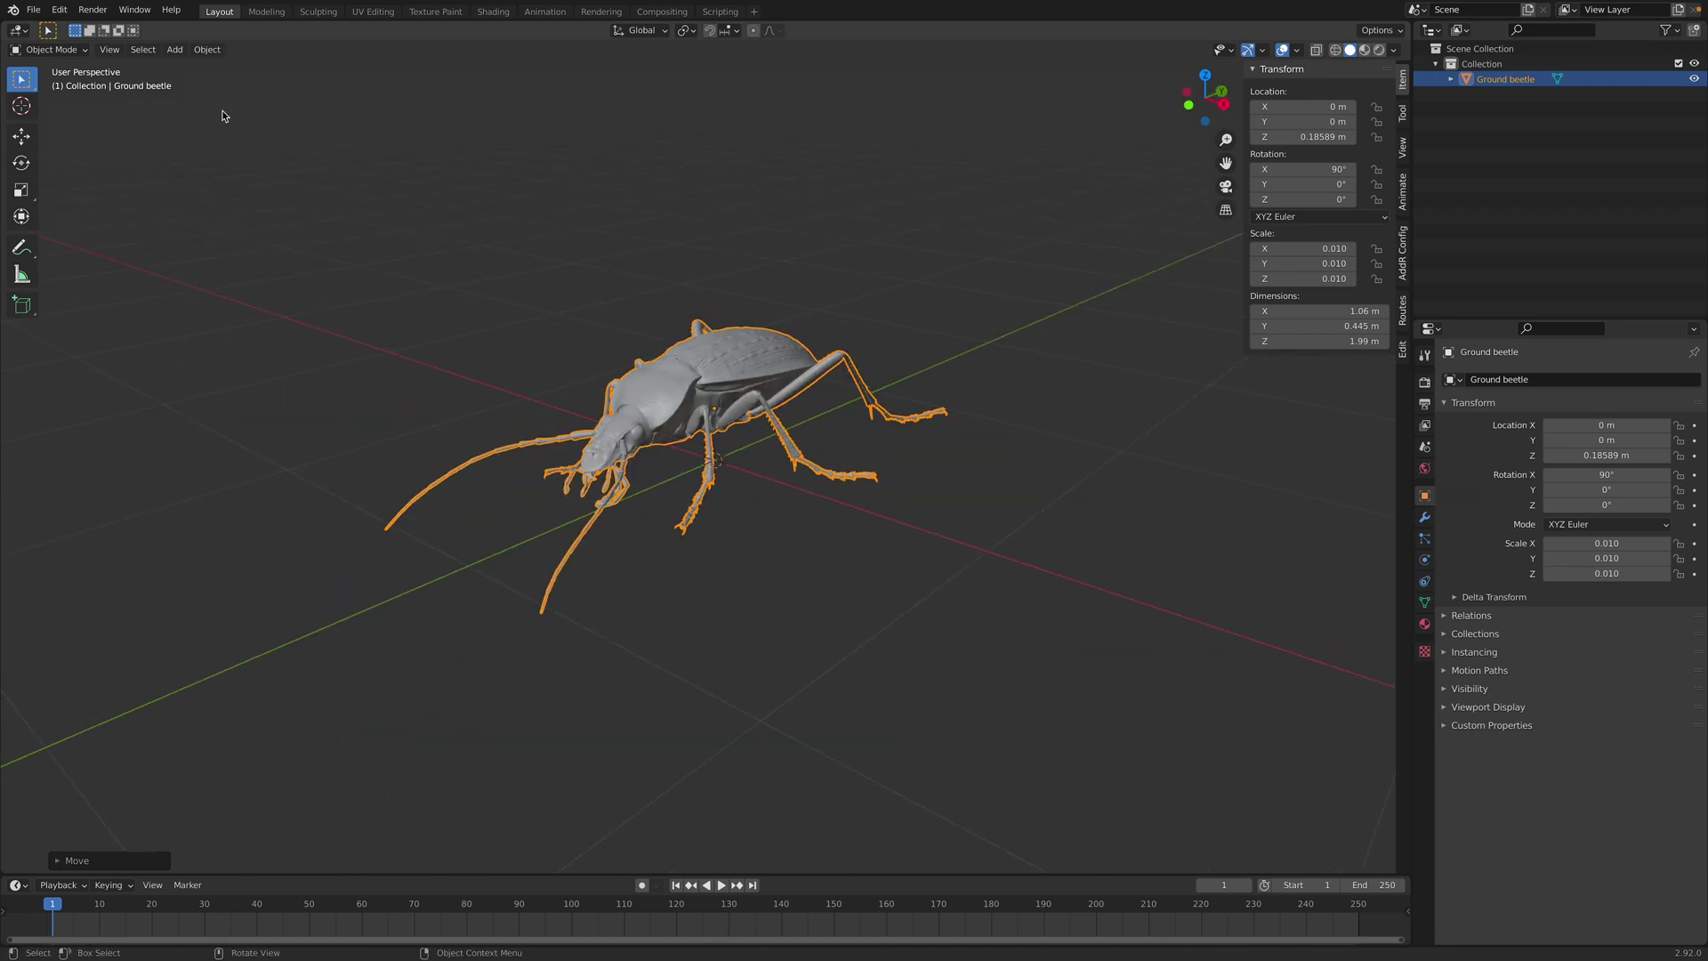
- Save the scene on the Desktop as bug_light_mixer_001.blend
left_click(33, 10)
left_click(62, 126)
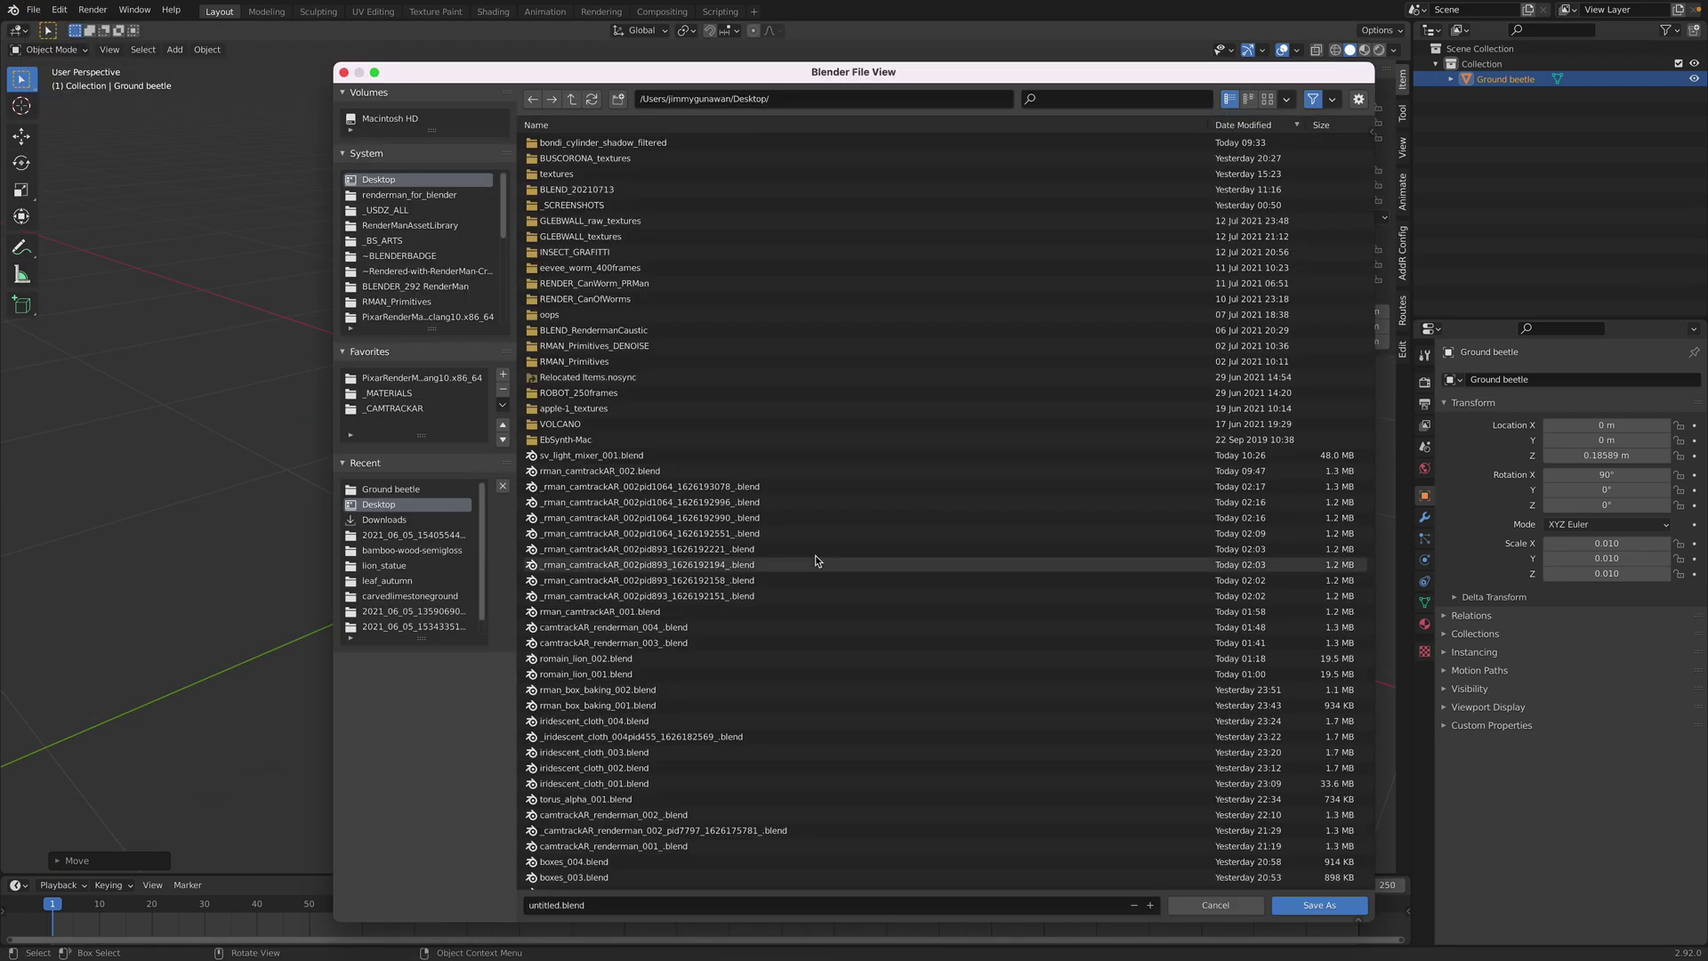
type("bug_ligh")
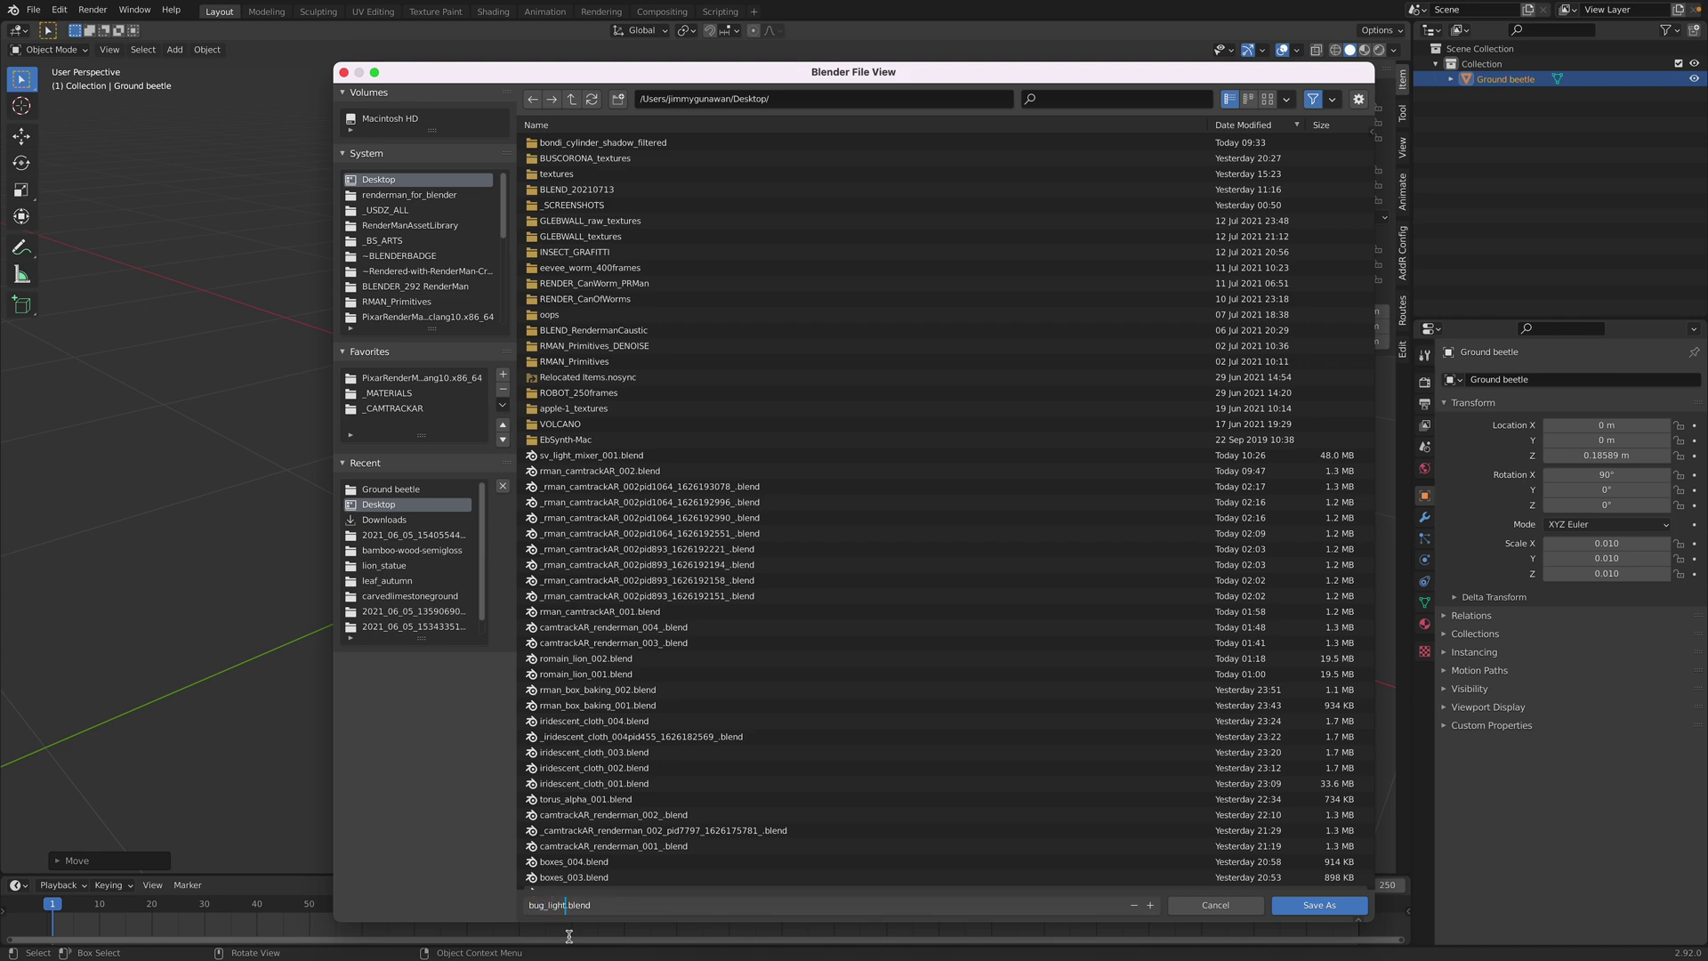
type("t_mixer_001")
key("Return")
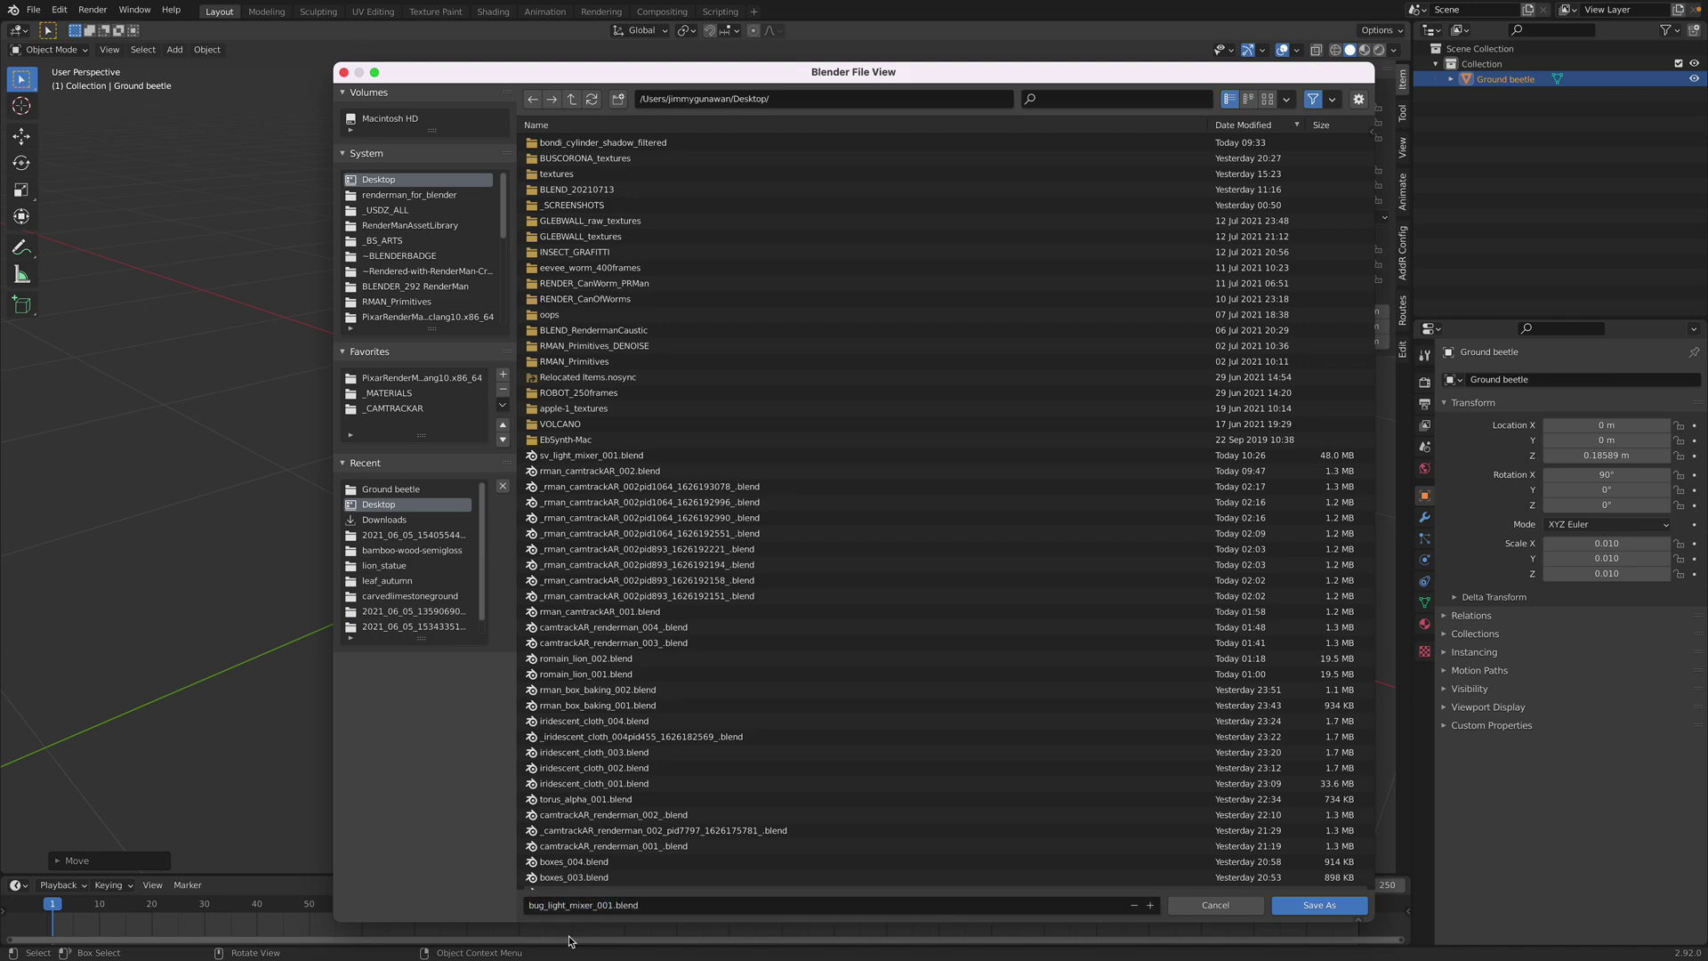
left_click(1320, 904)
middle_click_drag(844, 498, 806, 498)
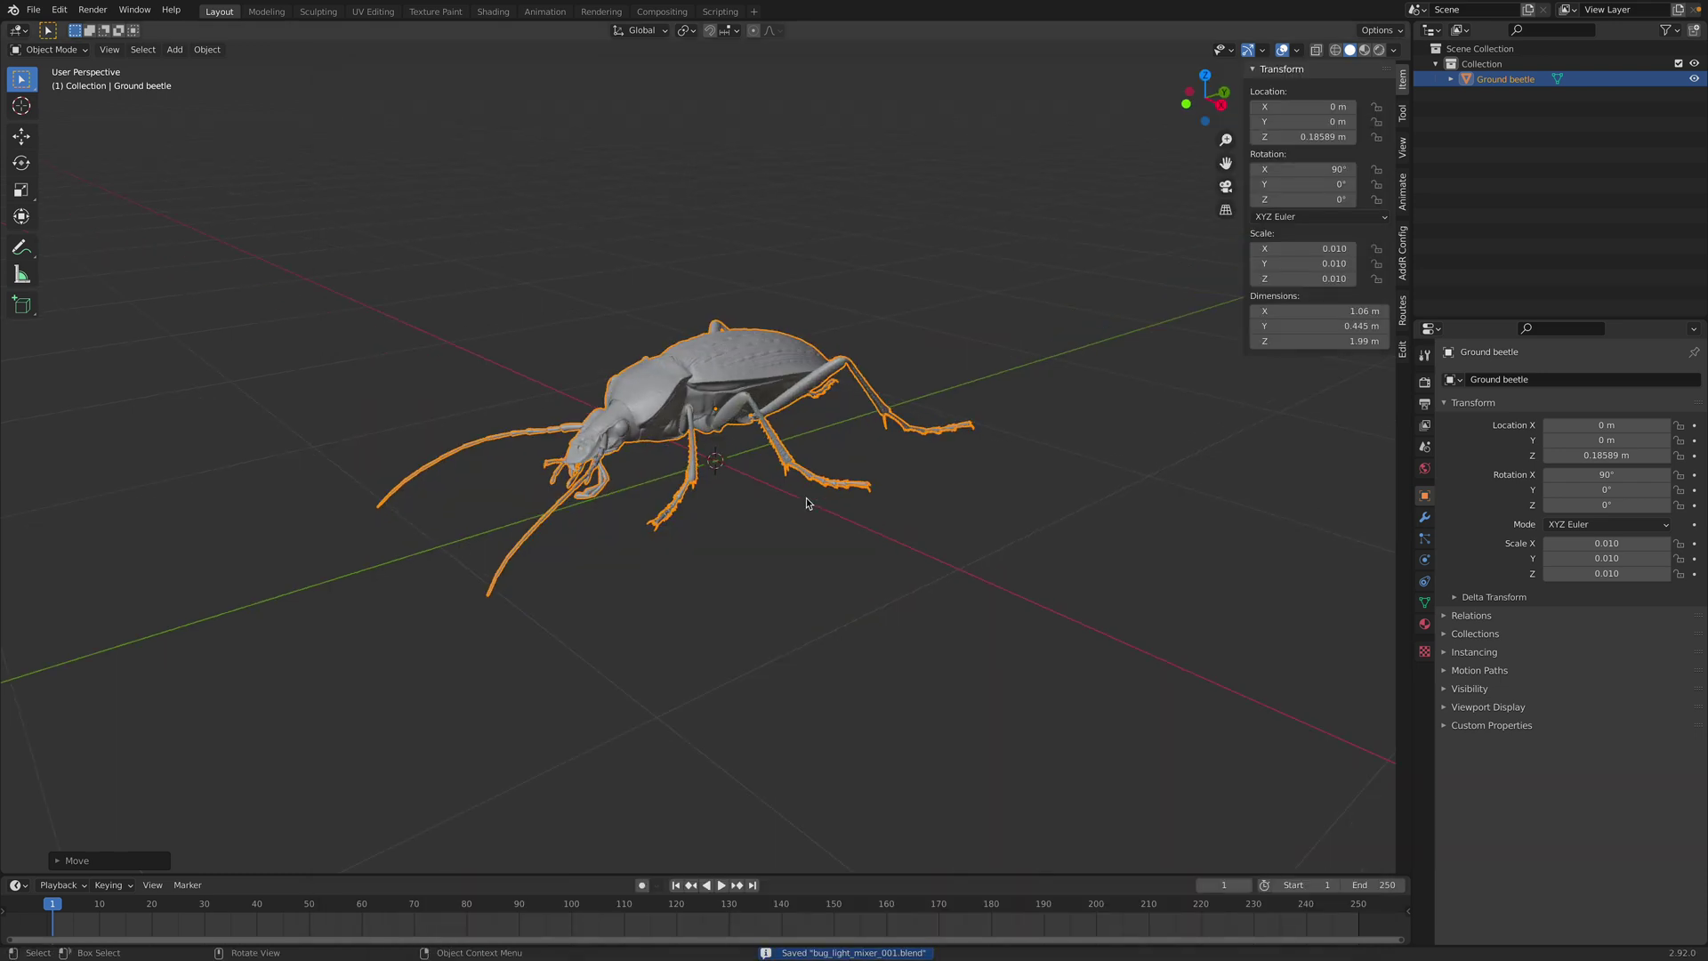
middle_click_drag(909, 402, 909, 448, "shift")
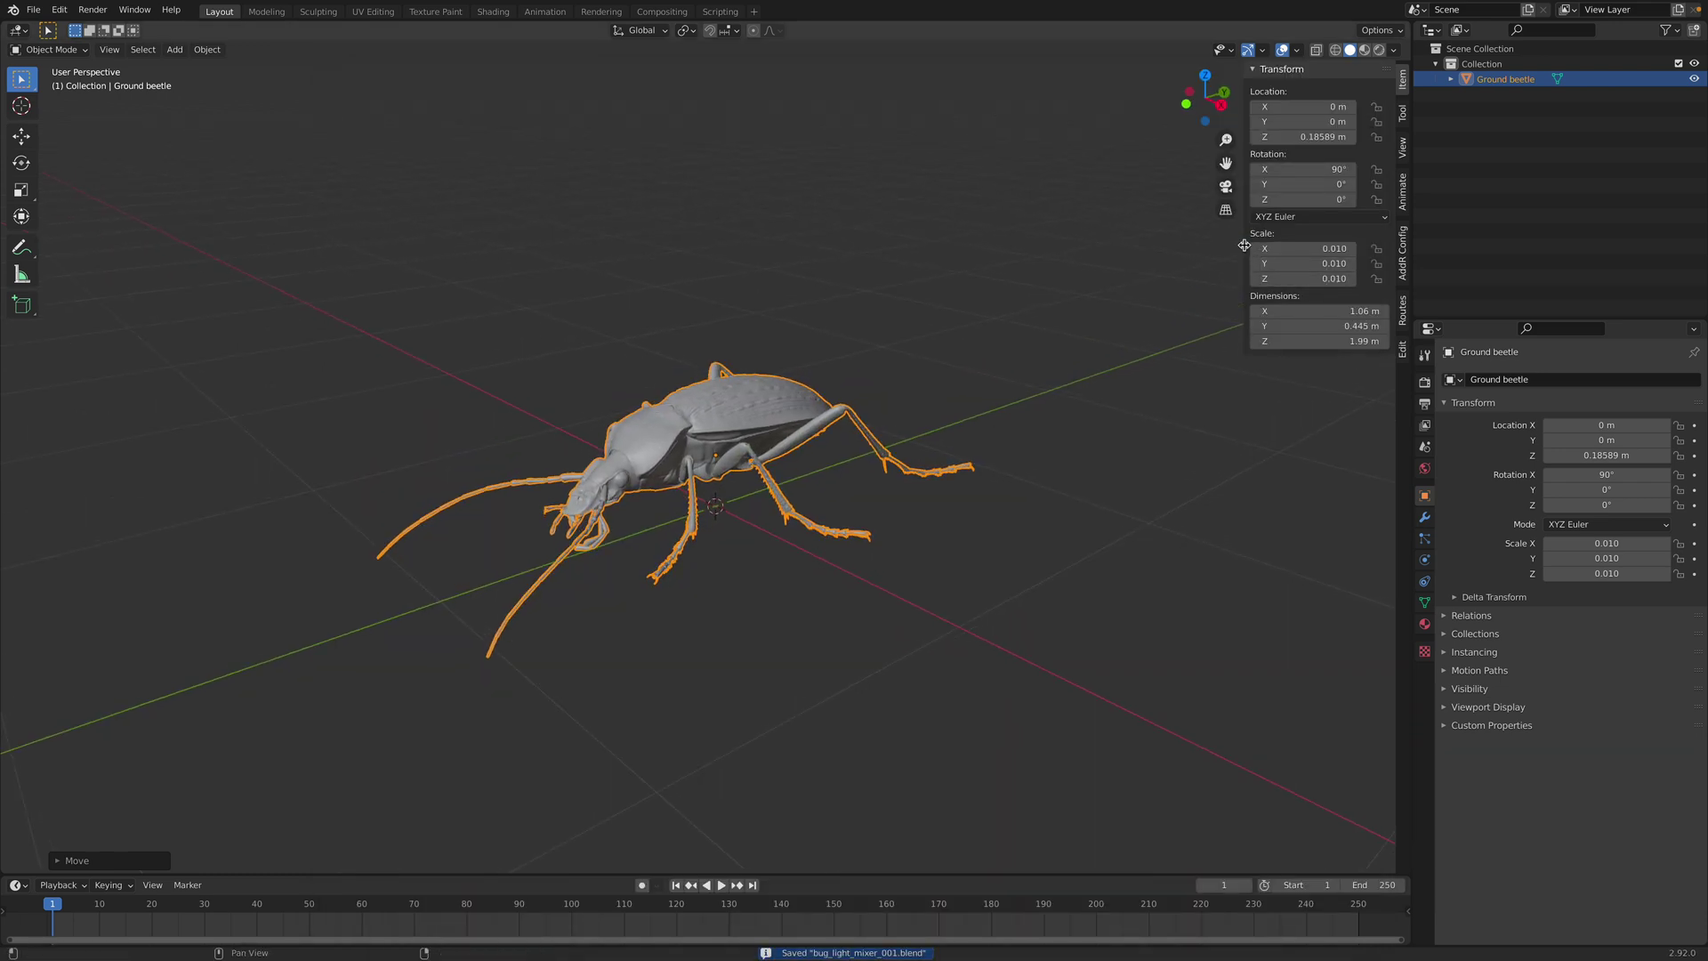
- Hide the transform values beside the 3D view and set the render engine to RenderMan
key("n")
left_click(1424, 382)
left_click(1555, 380)
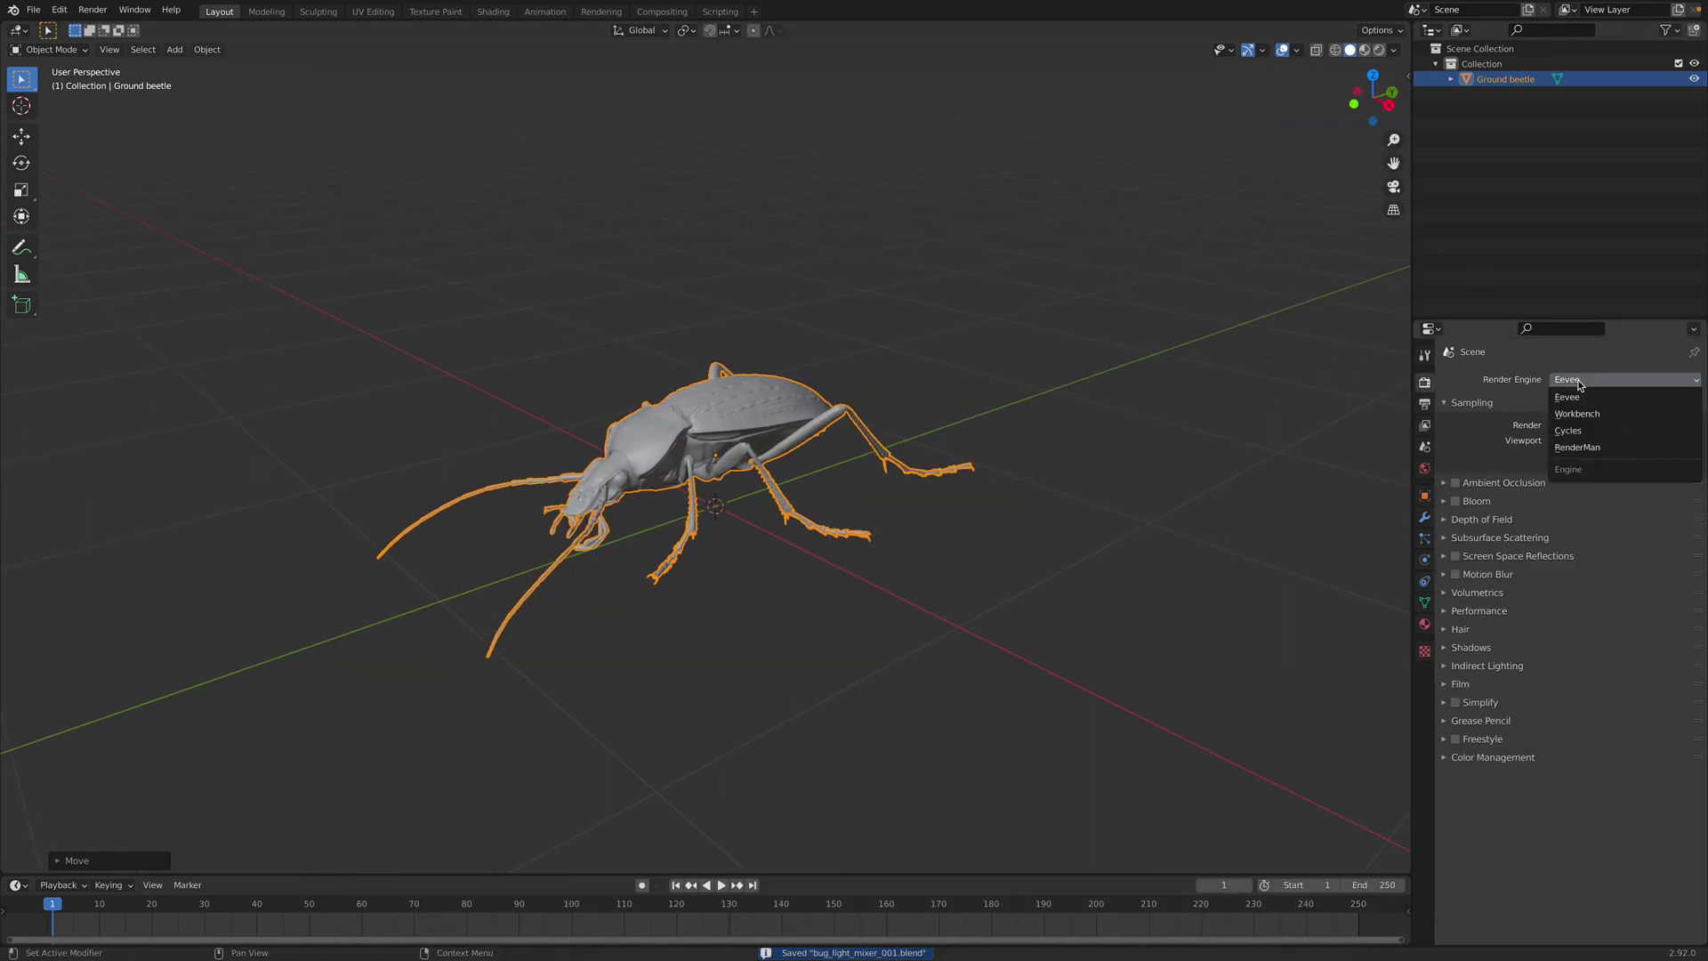
left_click(1572, 447)
mouse_move(1101, 395)
middle_mouse_down()
mouse_move(1075, 372)
mouse_move(1069, 395)
middle_mouse_up()
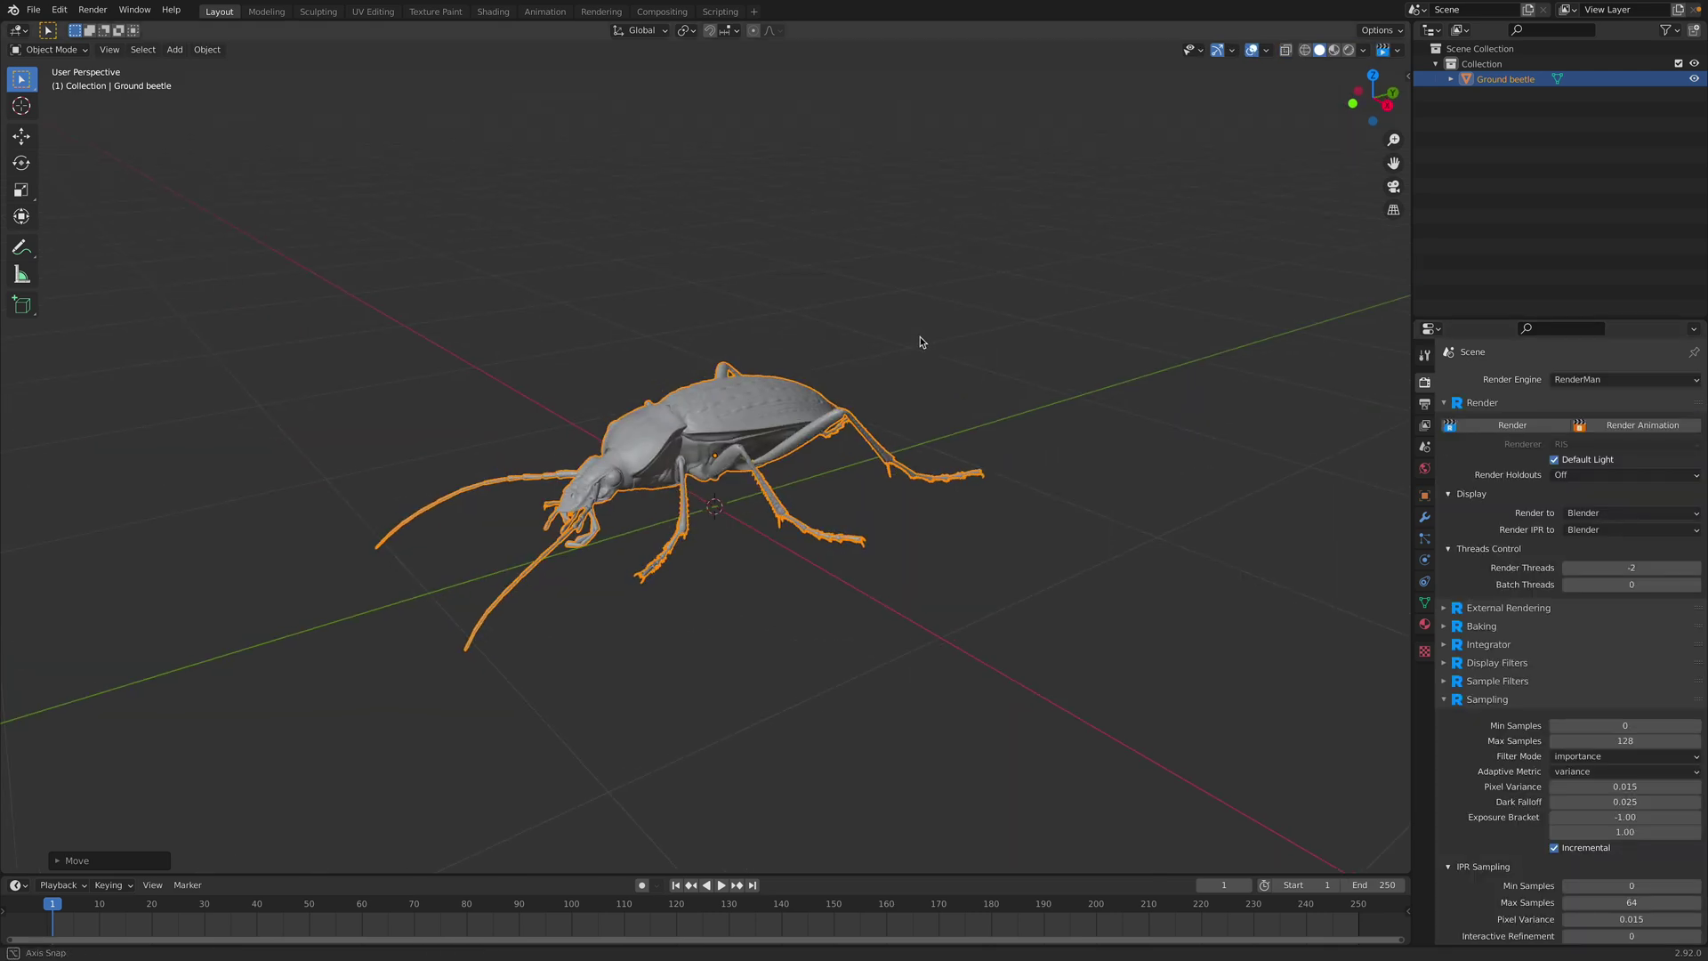
- Load the Three Point light rig from the RenderMan LightRigs presets and start interactive rendering in the 3D view
right_click(954, 290)
mouse_move(954, 292)
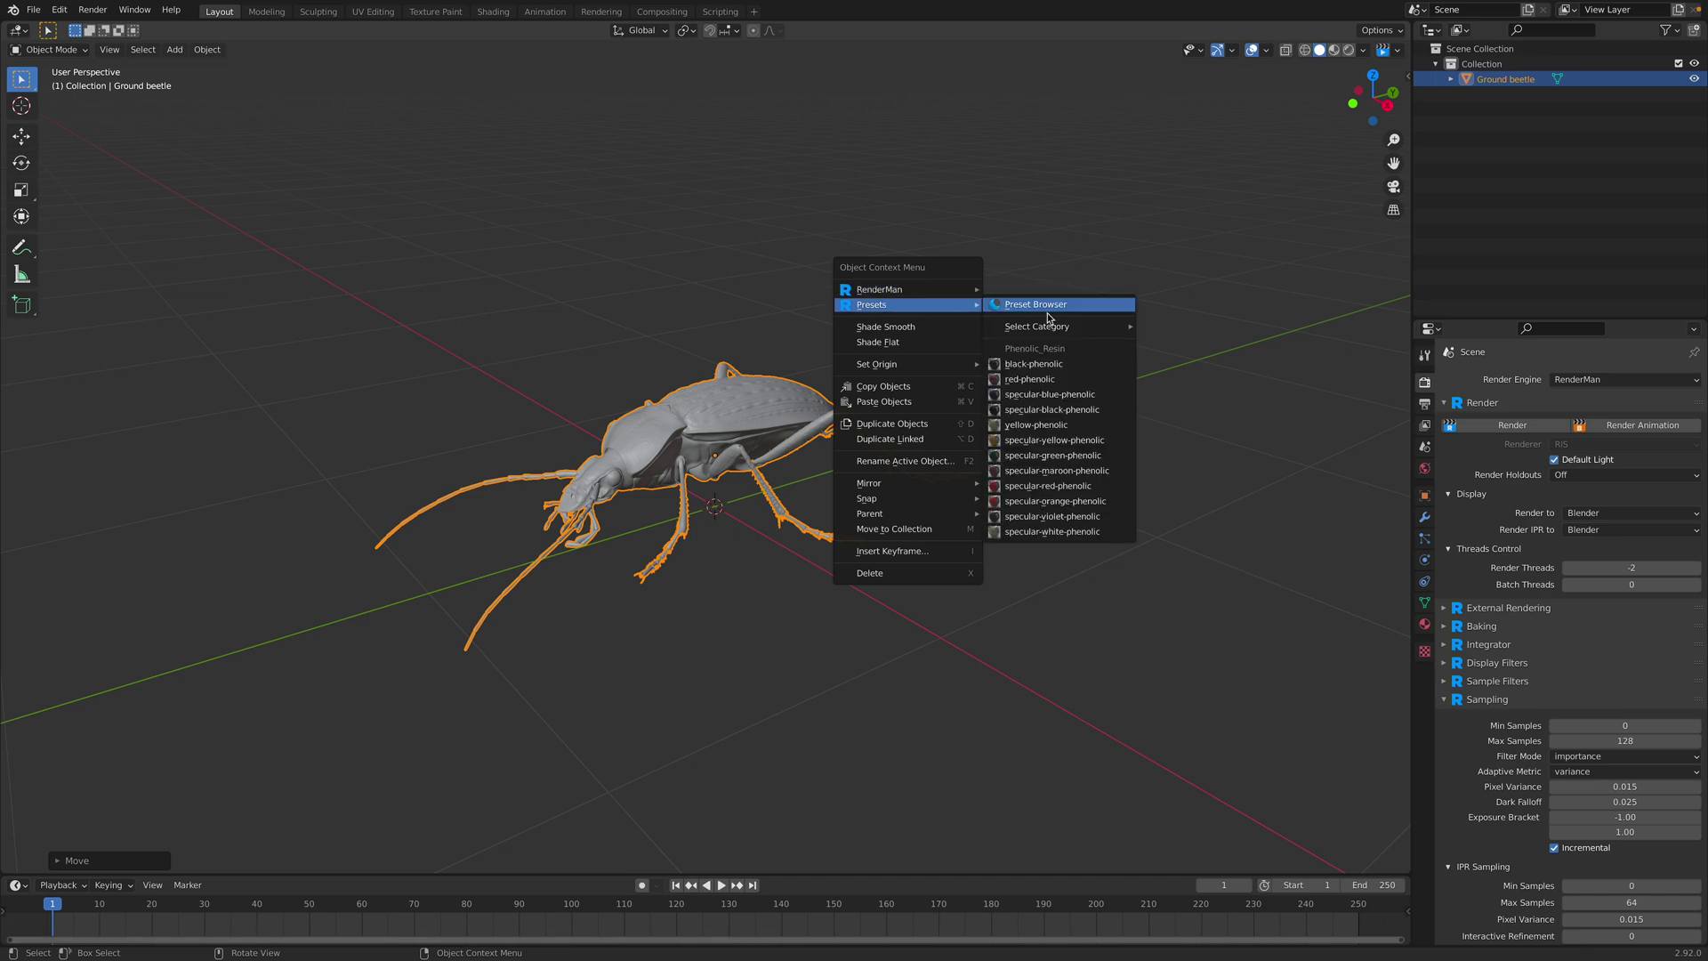
mouse_move(1123, 328)
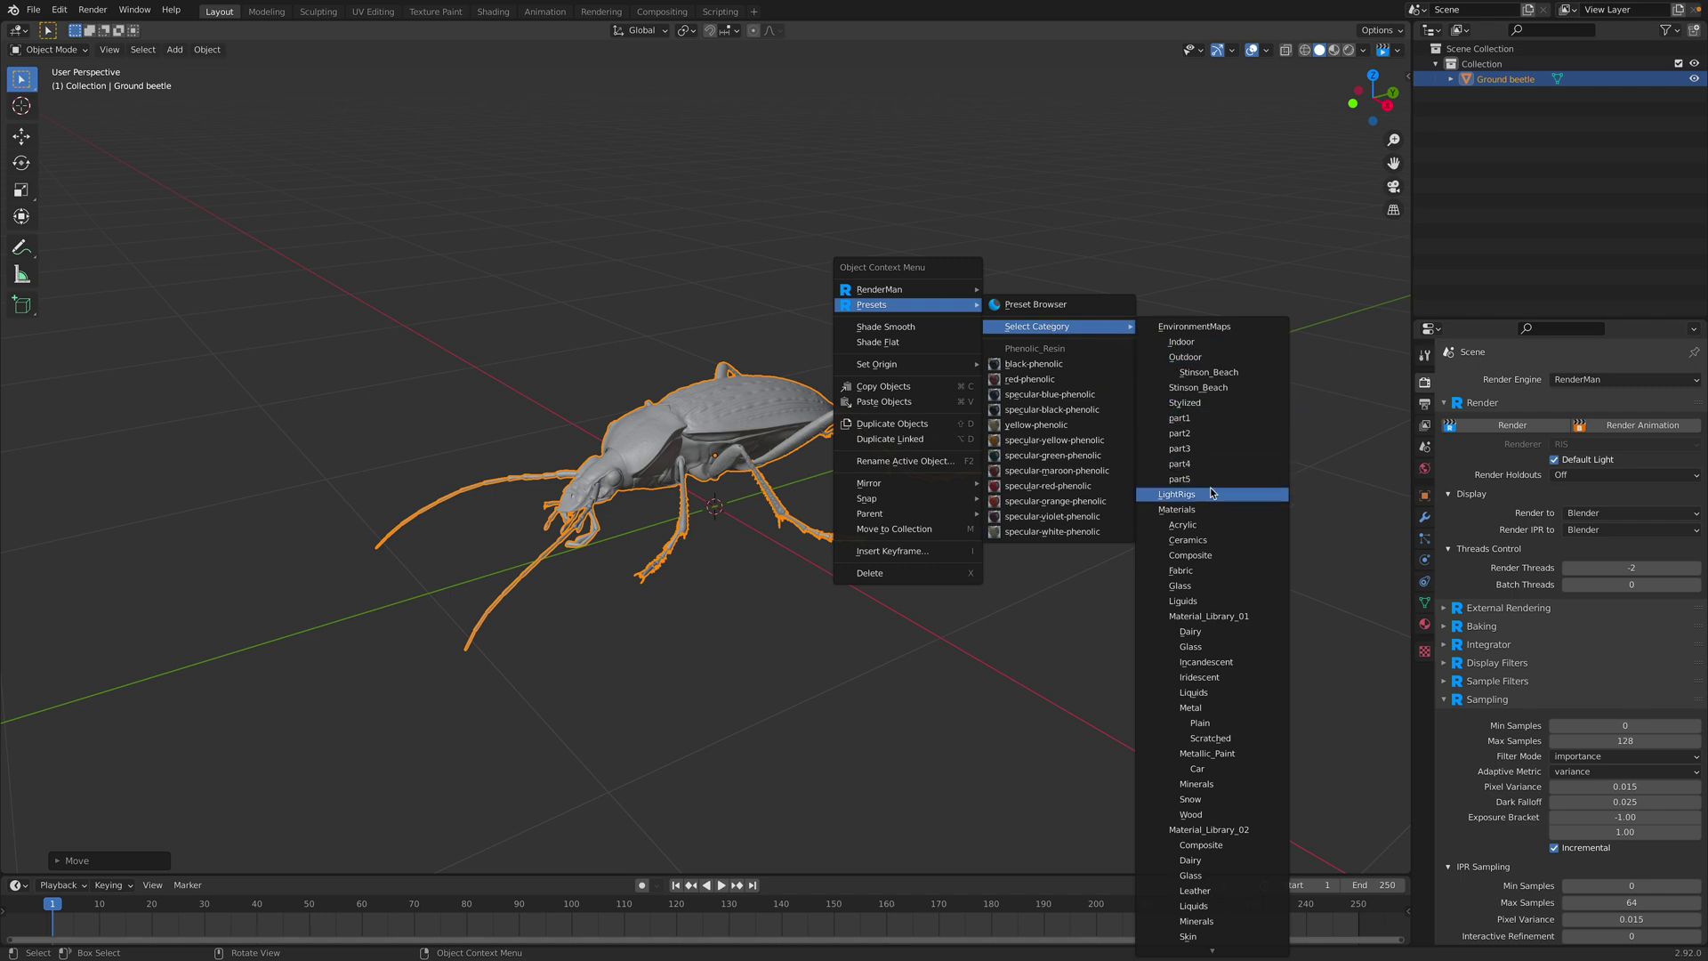
left_click(1176, 494)
right_click(1085, 251)
mouse_move(1085, 253)
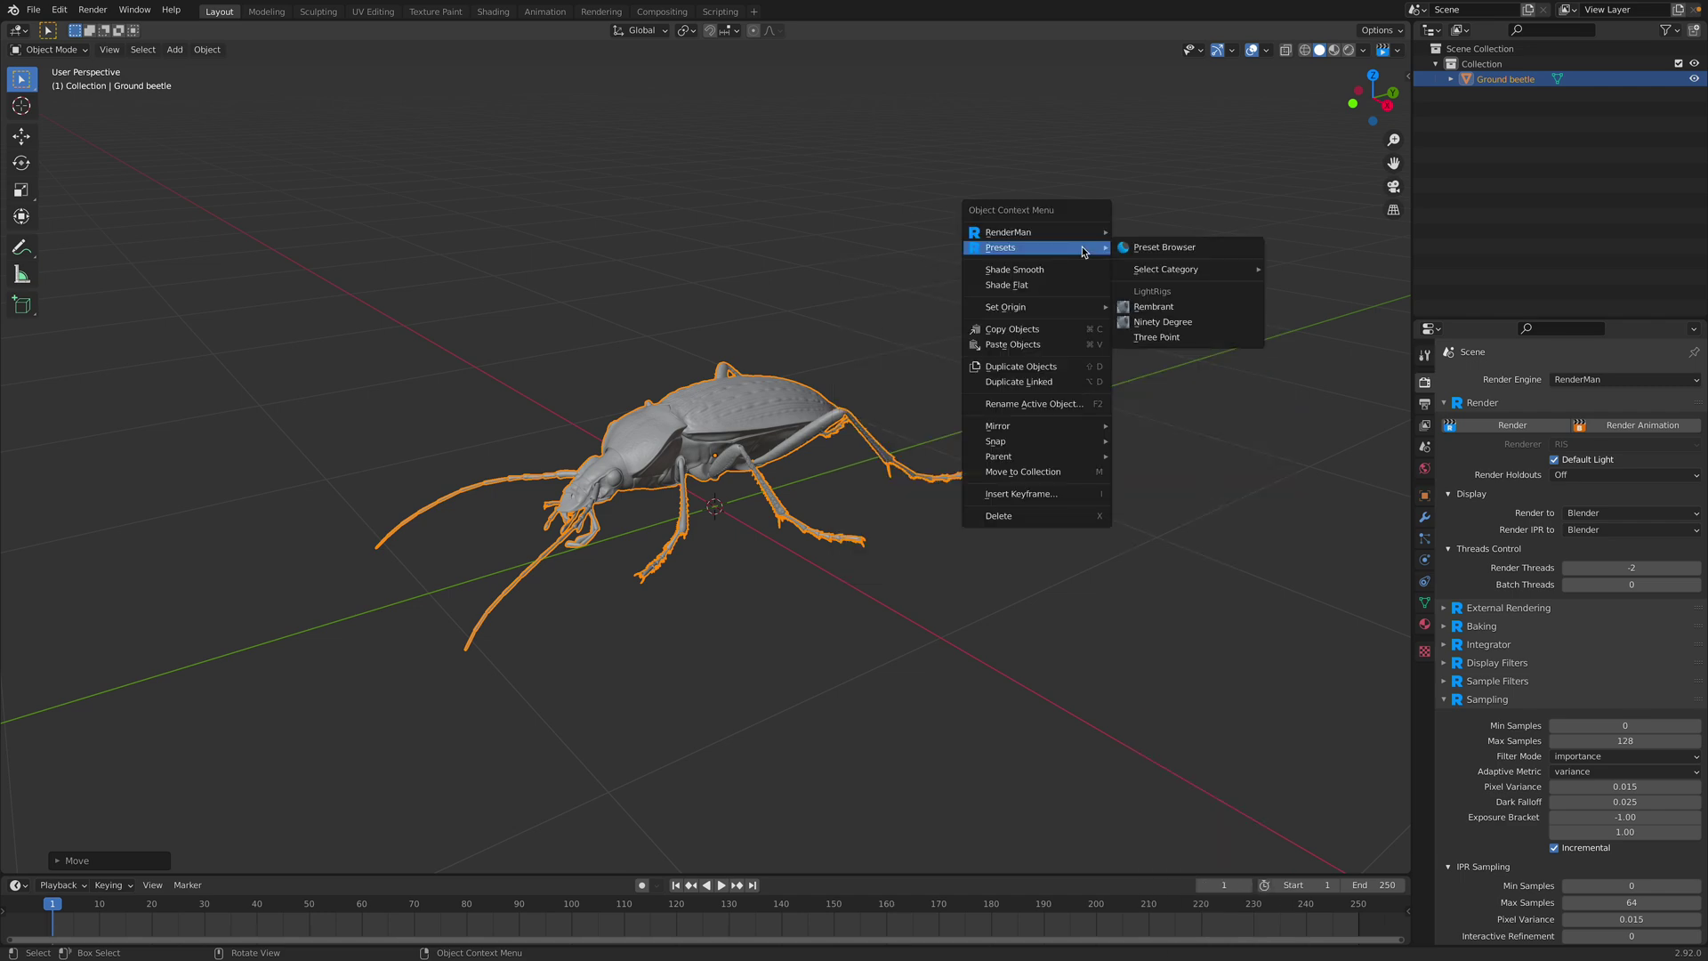
left_click(1161, 339)
middle_click_drag(870, 357, 823, 385)
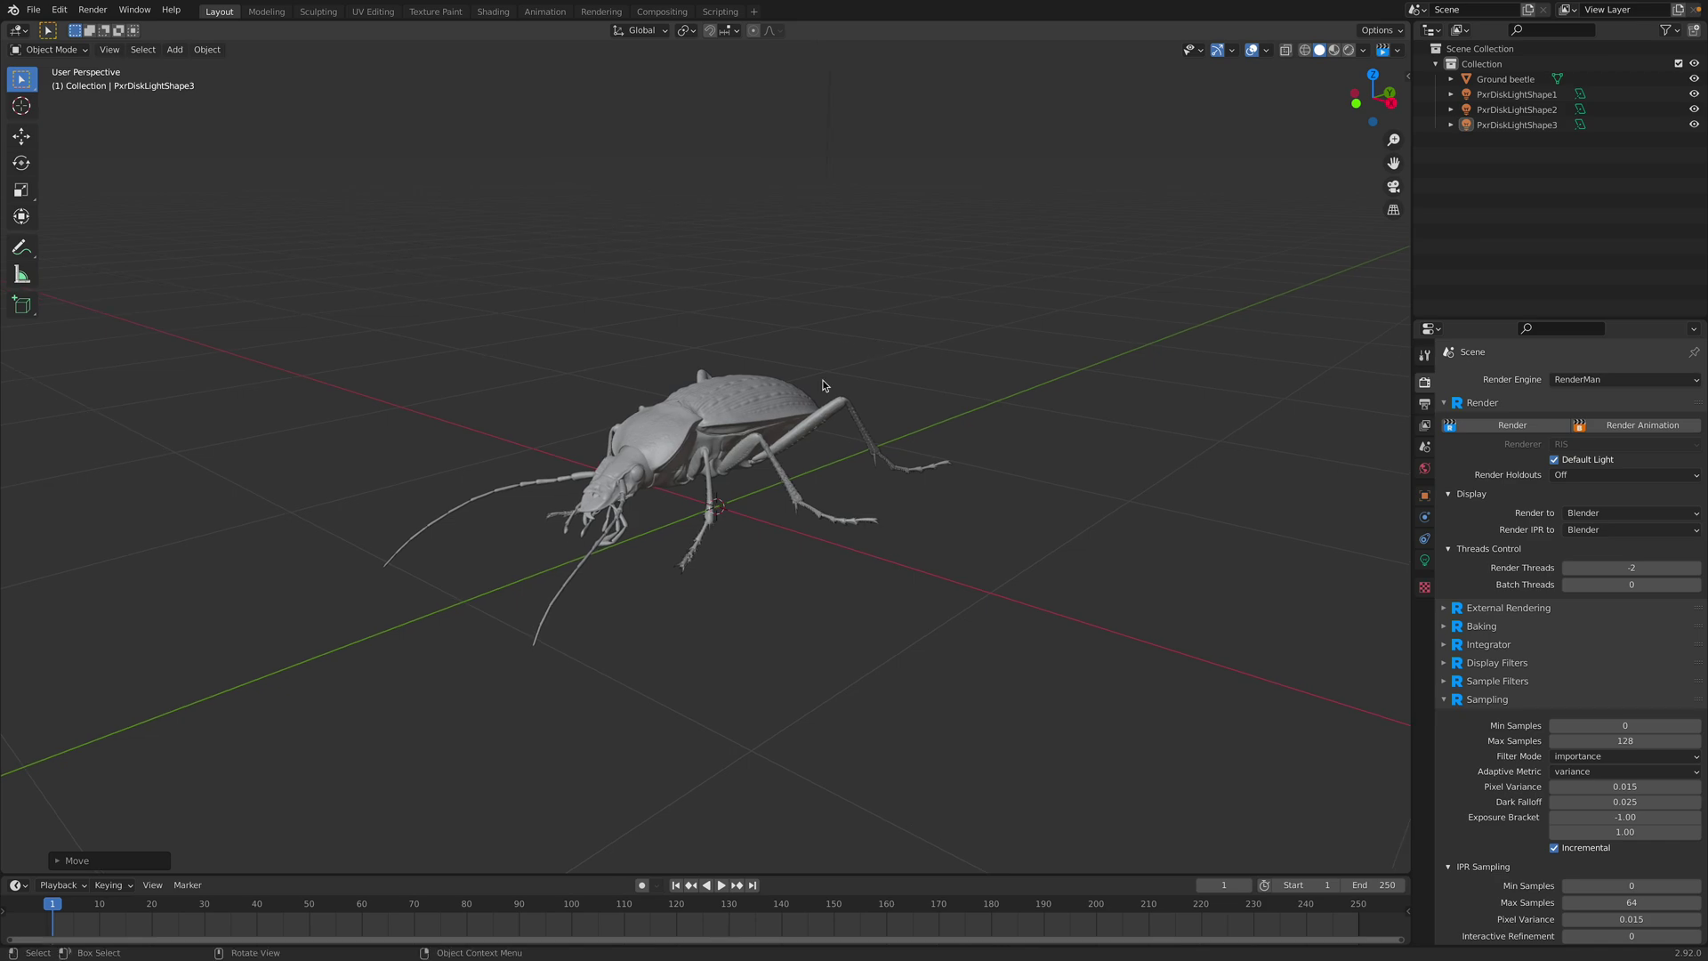
left_click(1385, 51)
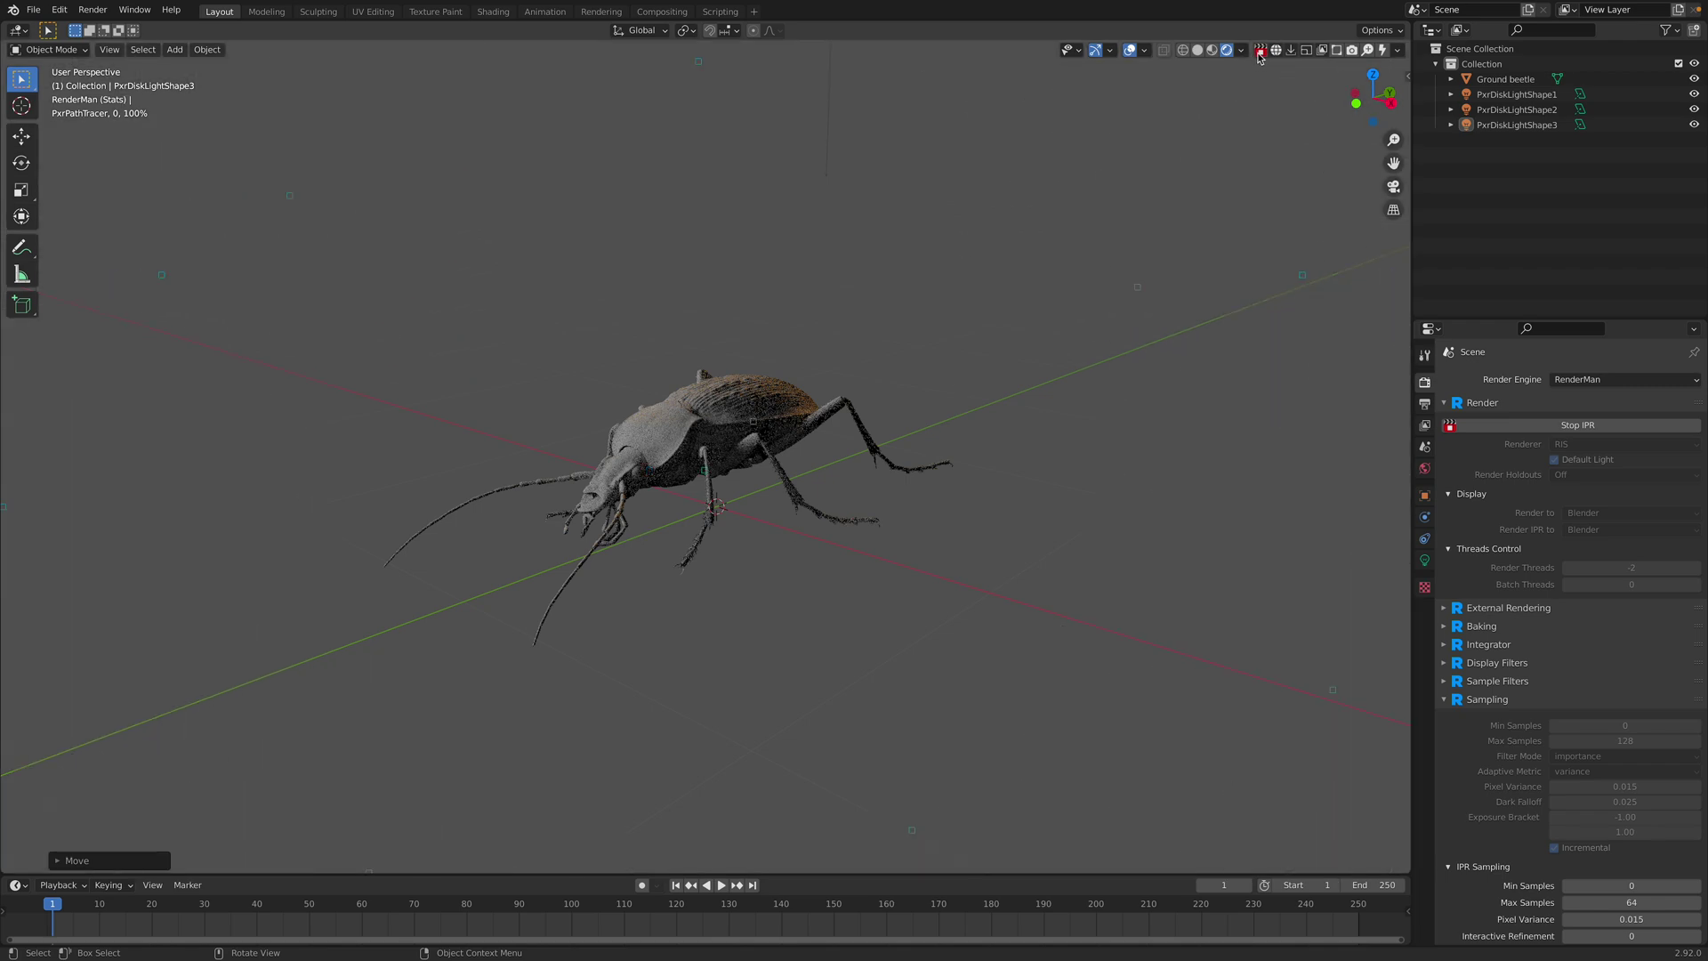
- Open the RenderMan Light Mixer Editor and enlarge its list of mixer groups
right_click(1117, 263)
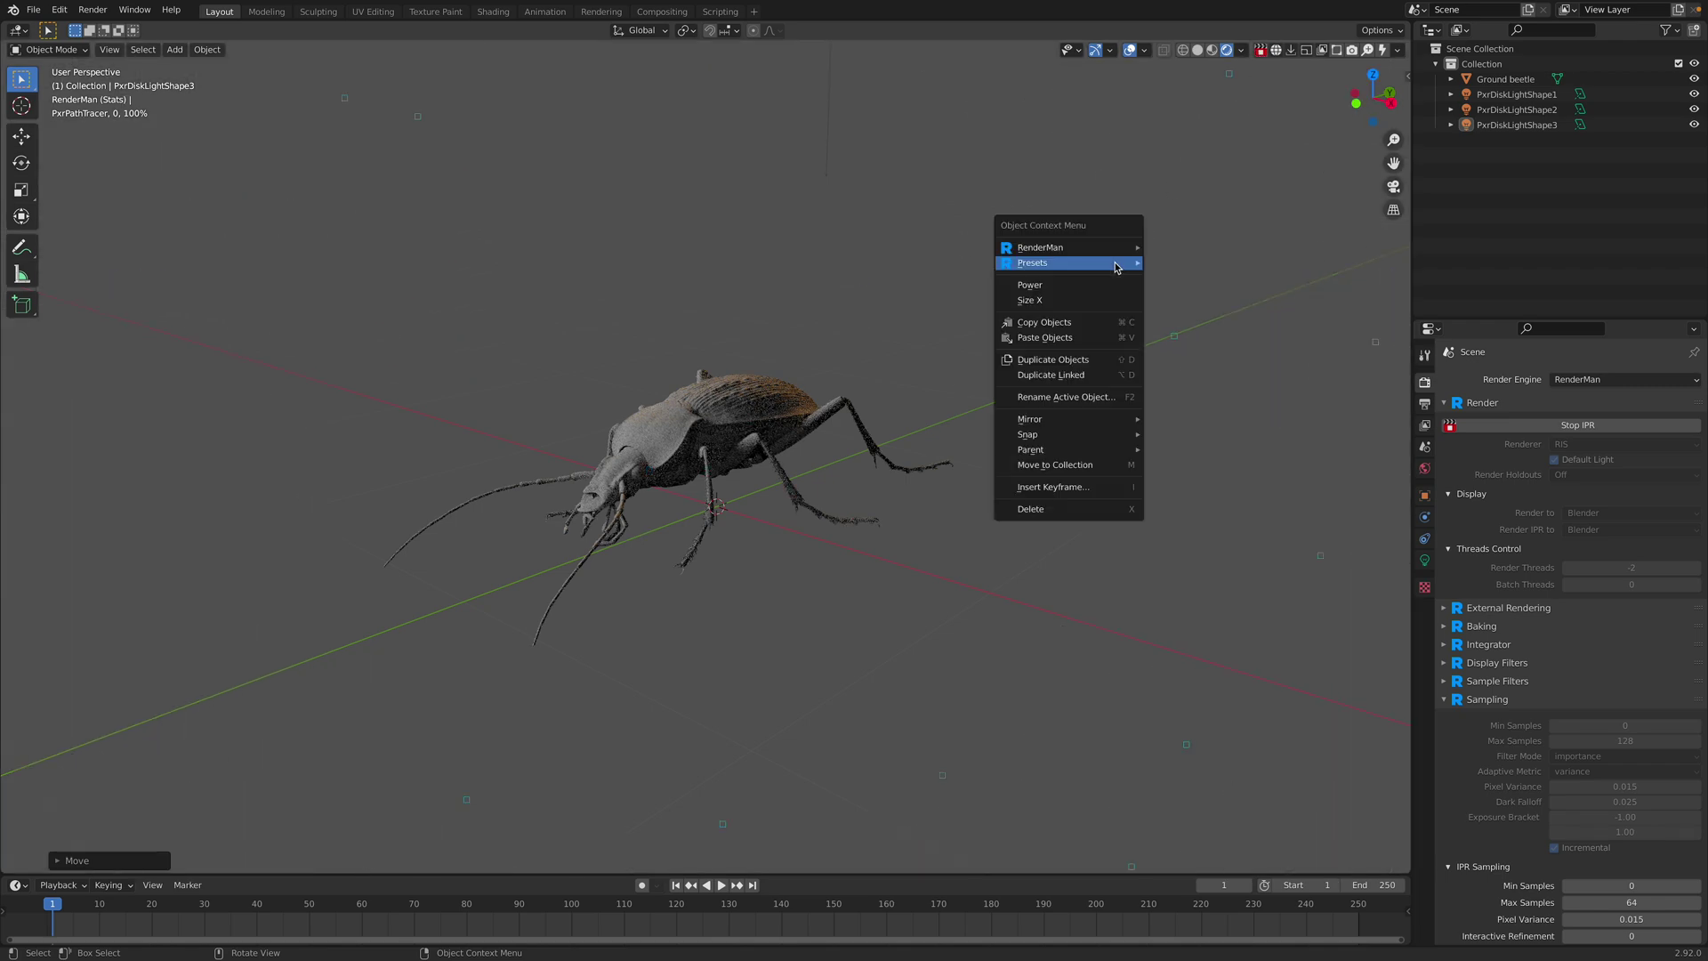
mouse_move(1116, 267)
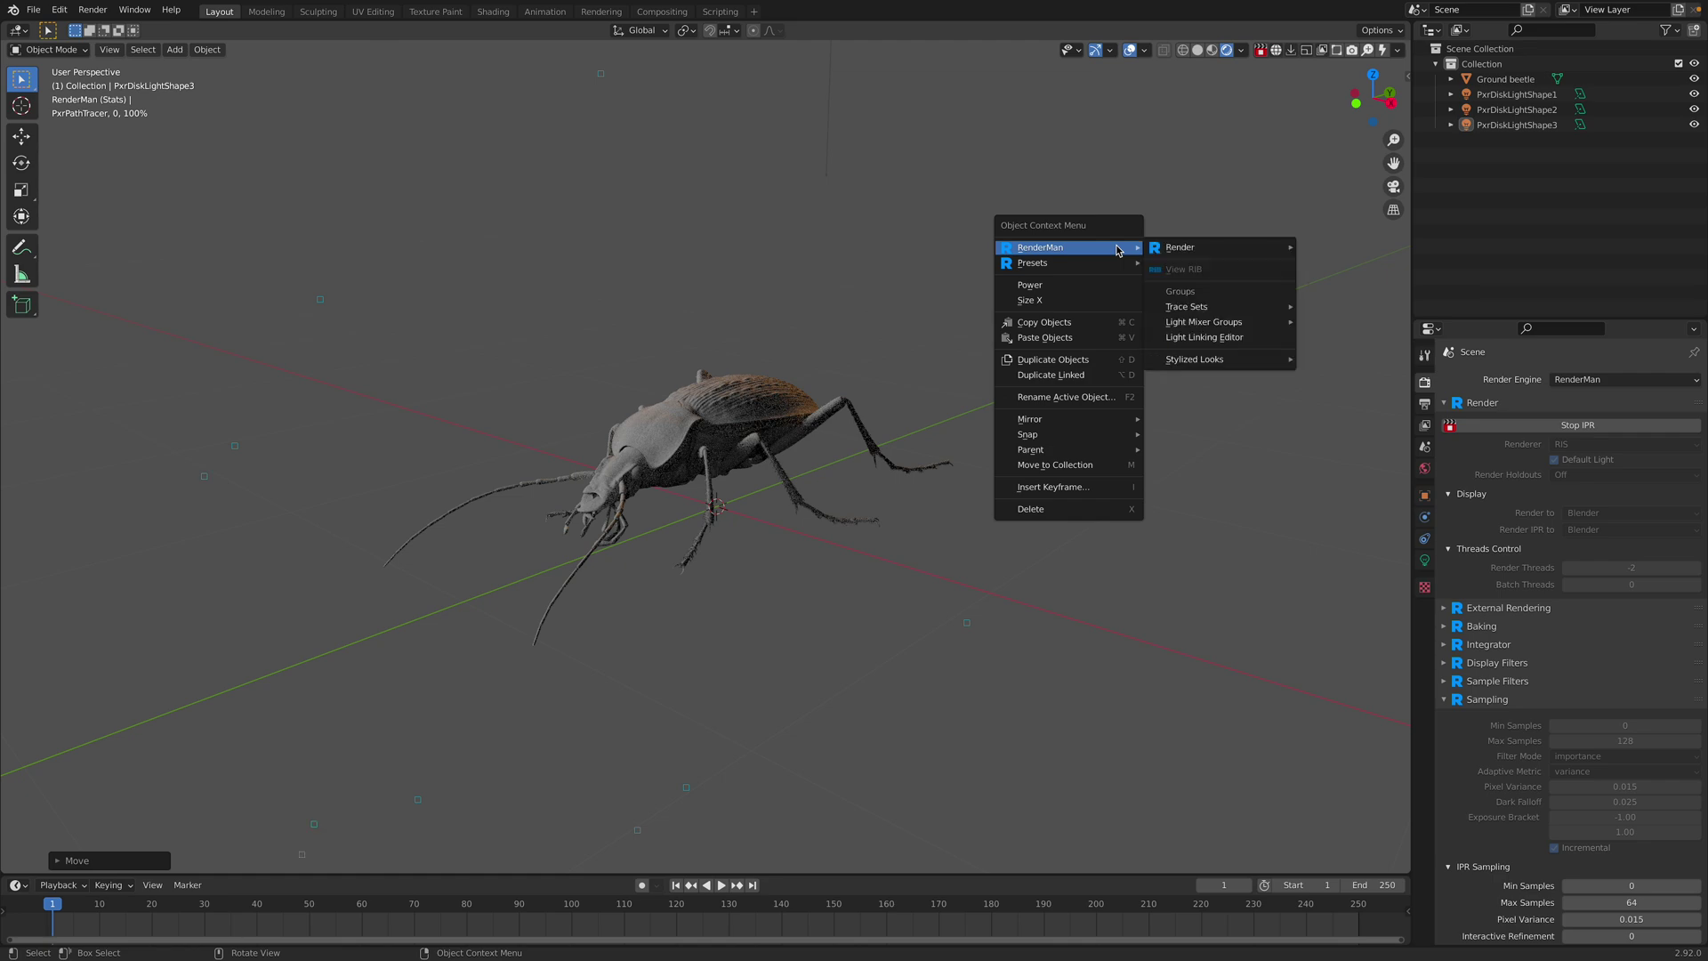
mouse_move(1205, 325)
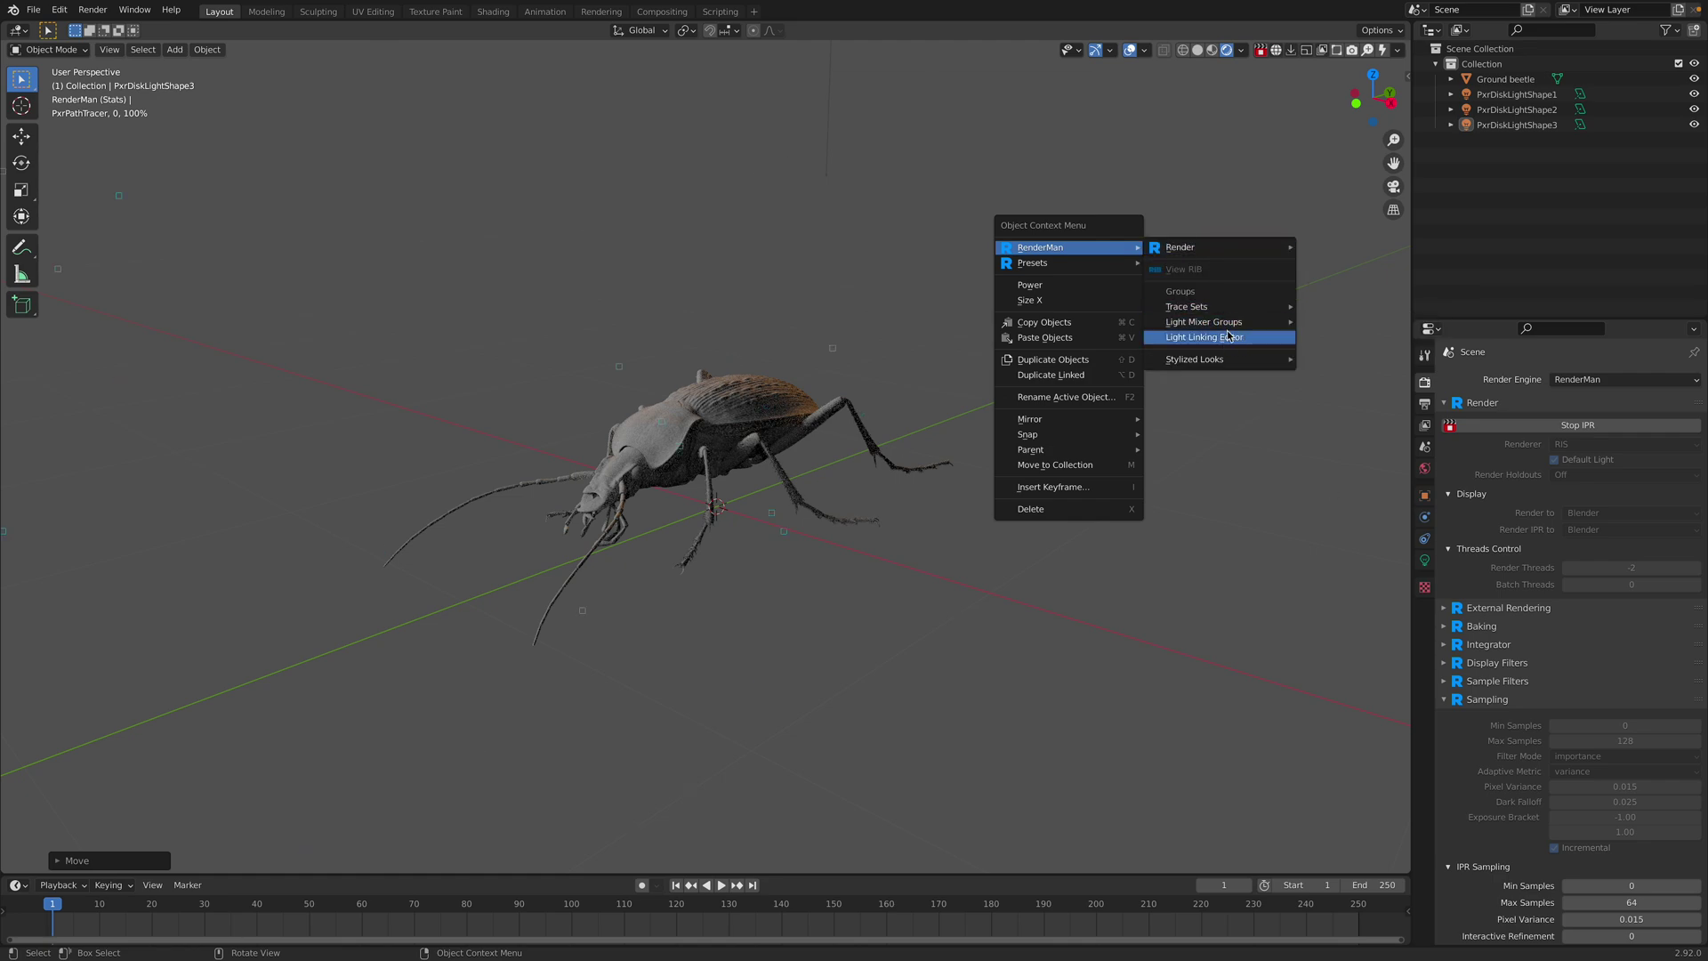
mouse_move(1273, 322)
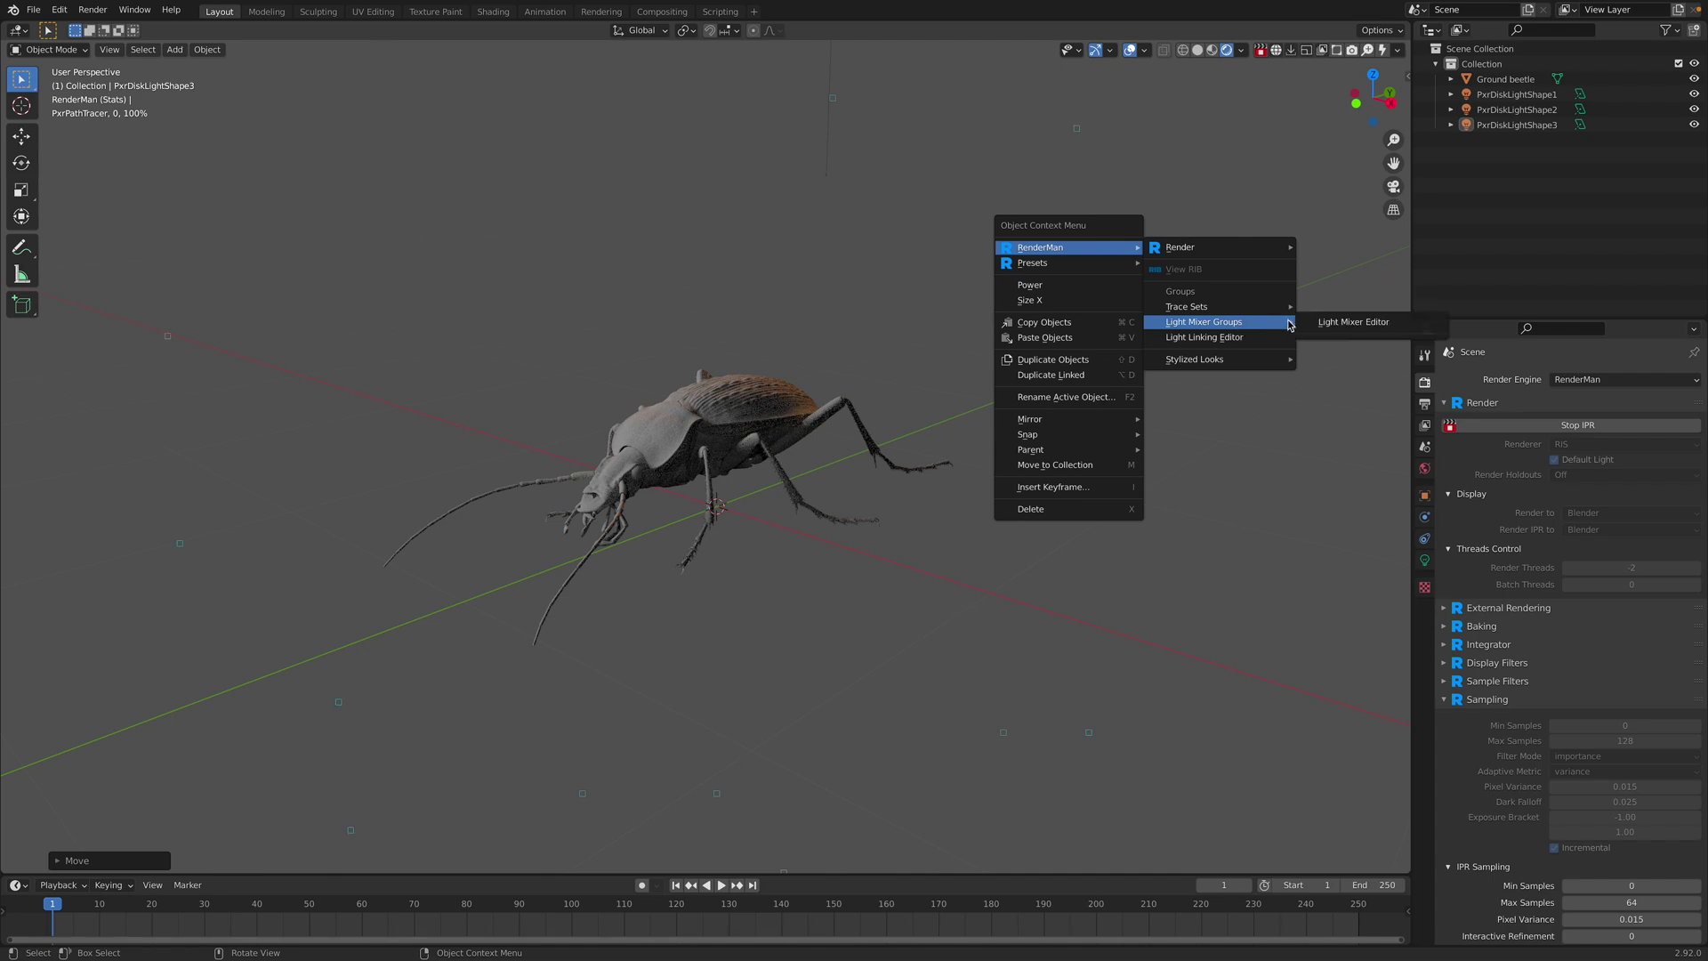
left_click(1332, 324)
left_click_drag(1250, 331, 1123, 305)
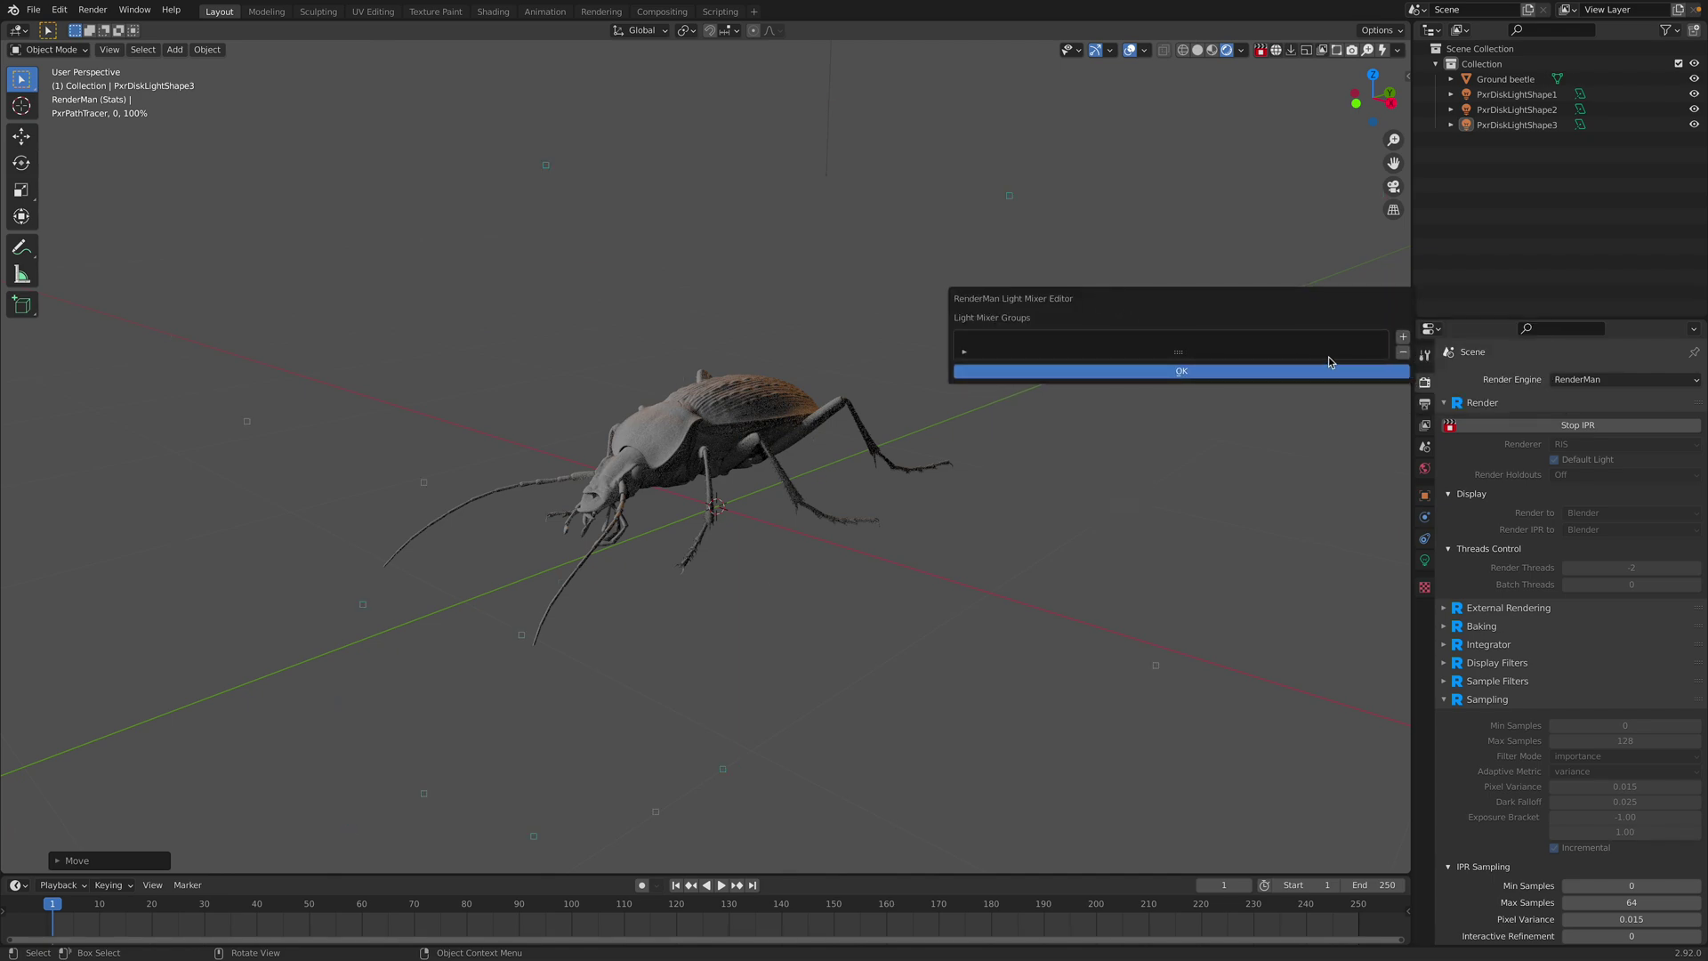
left_click_drag(1177, 351, 1166, 478)
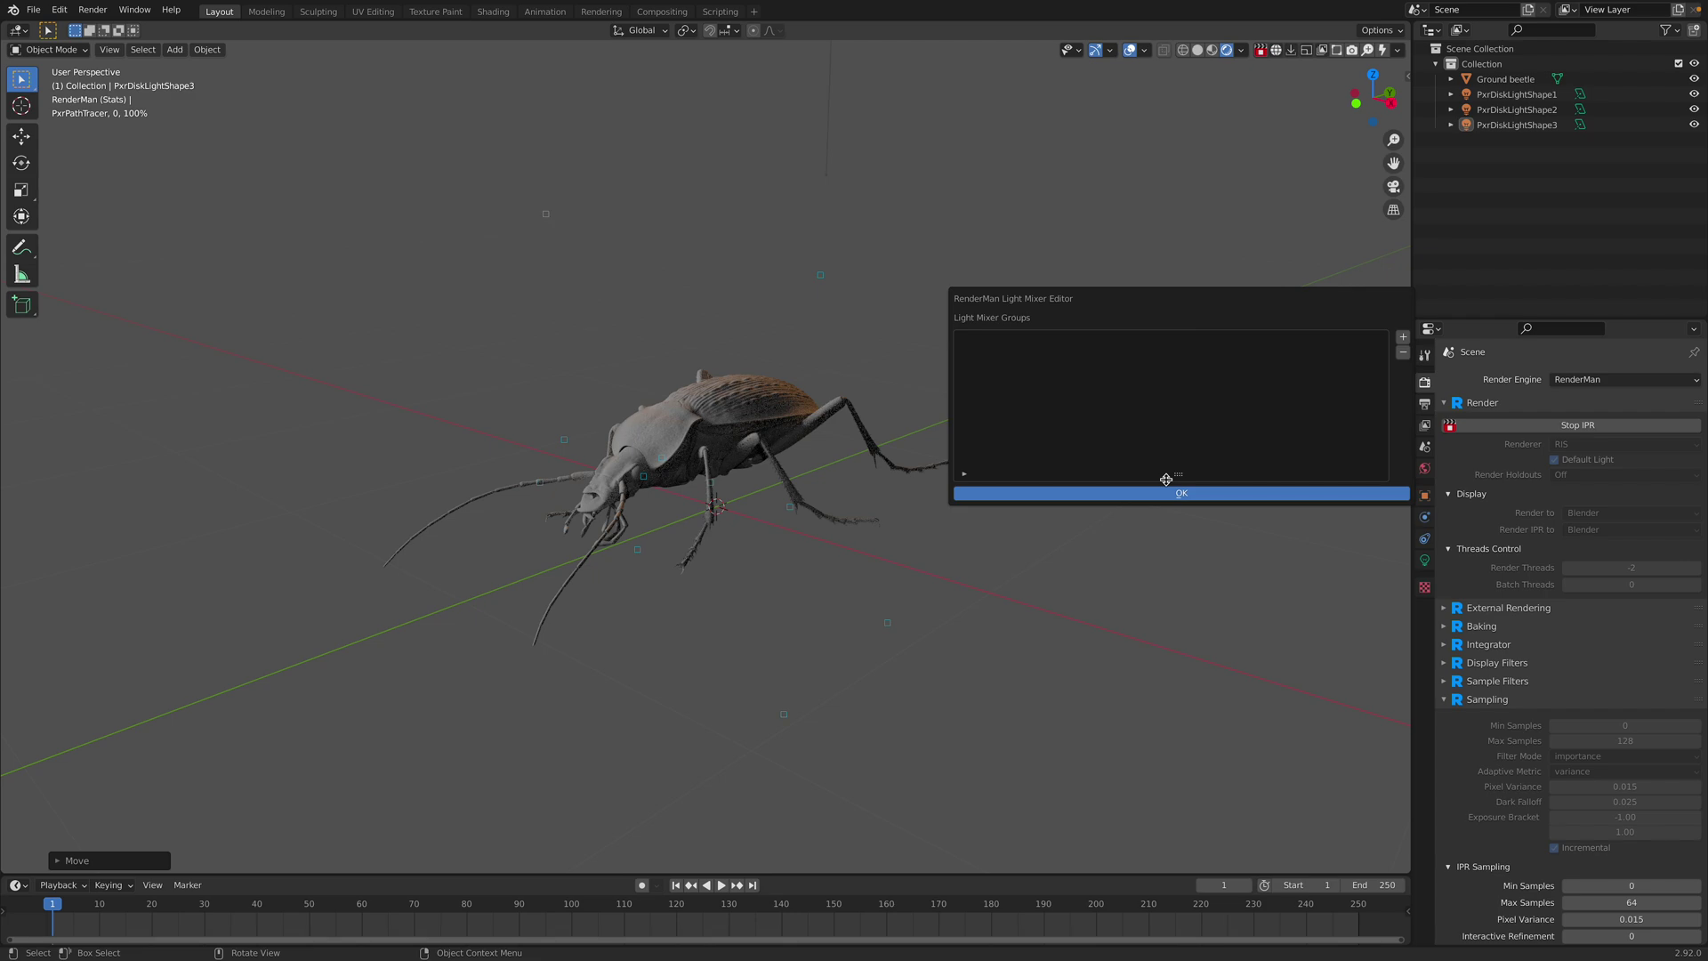
left_click_drag(1160, 307, 1120, 305)
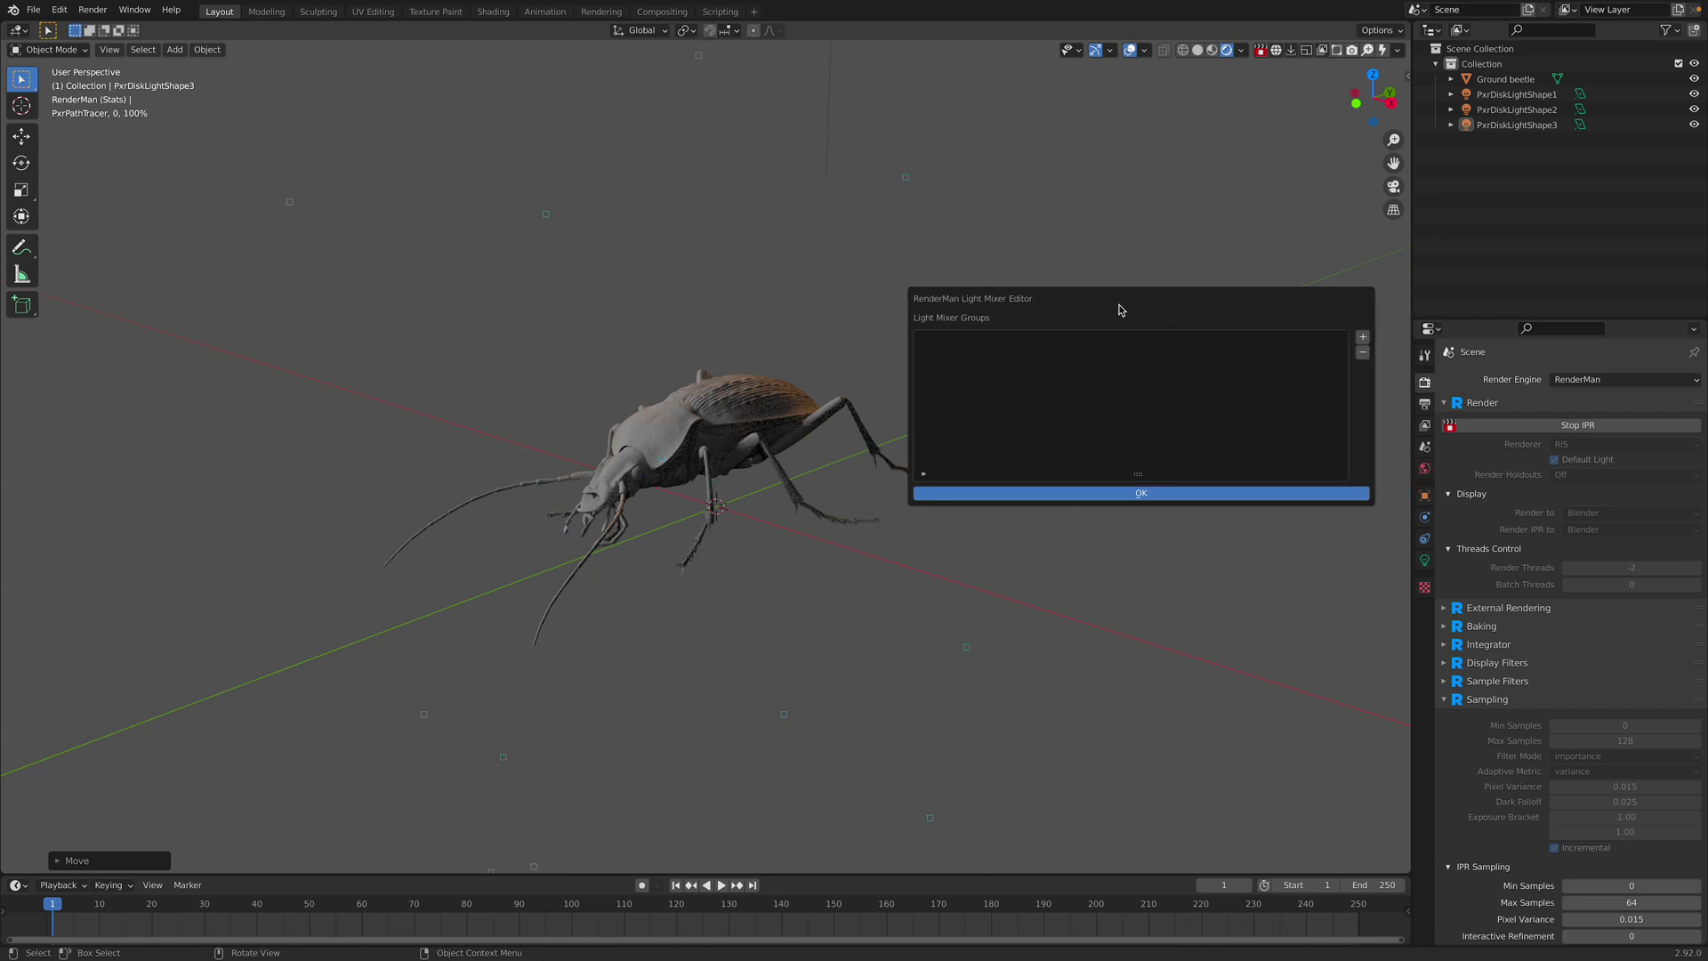
- Create a light mixer group and add PxrDiskLightShape1, PxrDiskLightShape2 and PxrDiskLightShape3 to it
left_click(1361, 339)
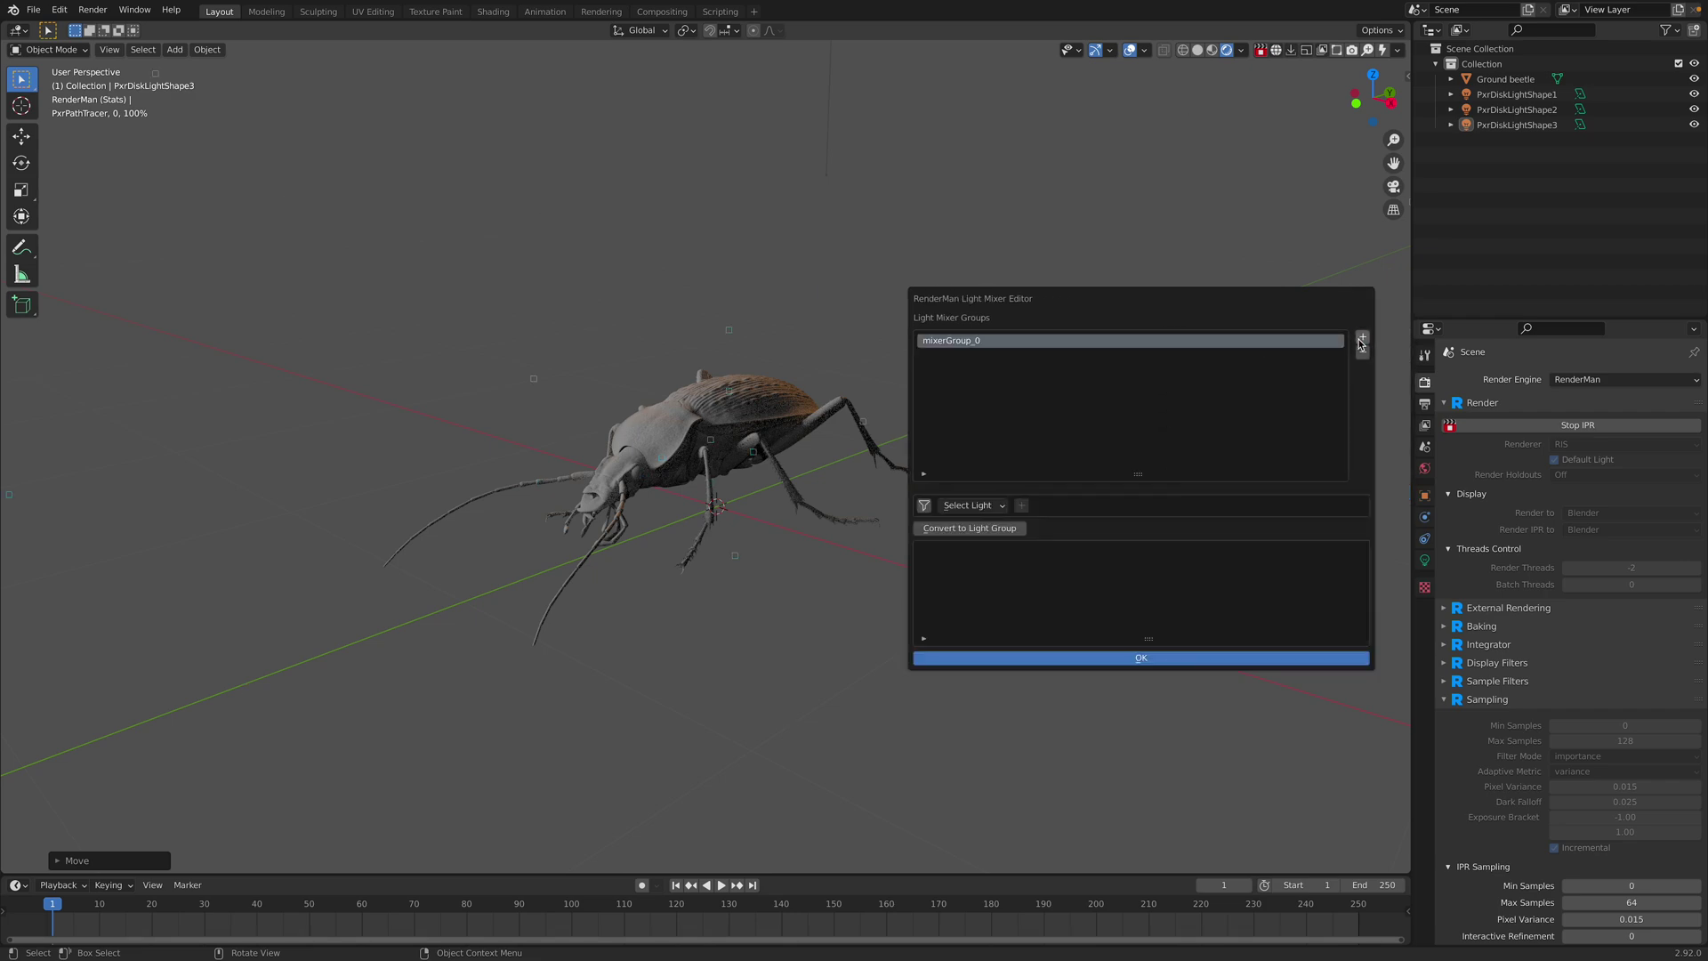
left_click(984, 510)
left_click(992, 537)
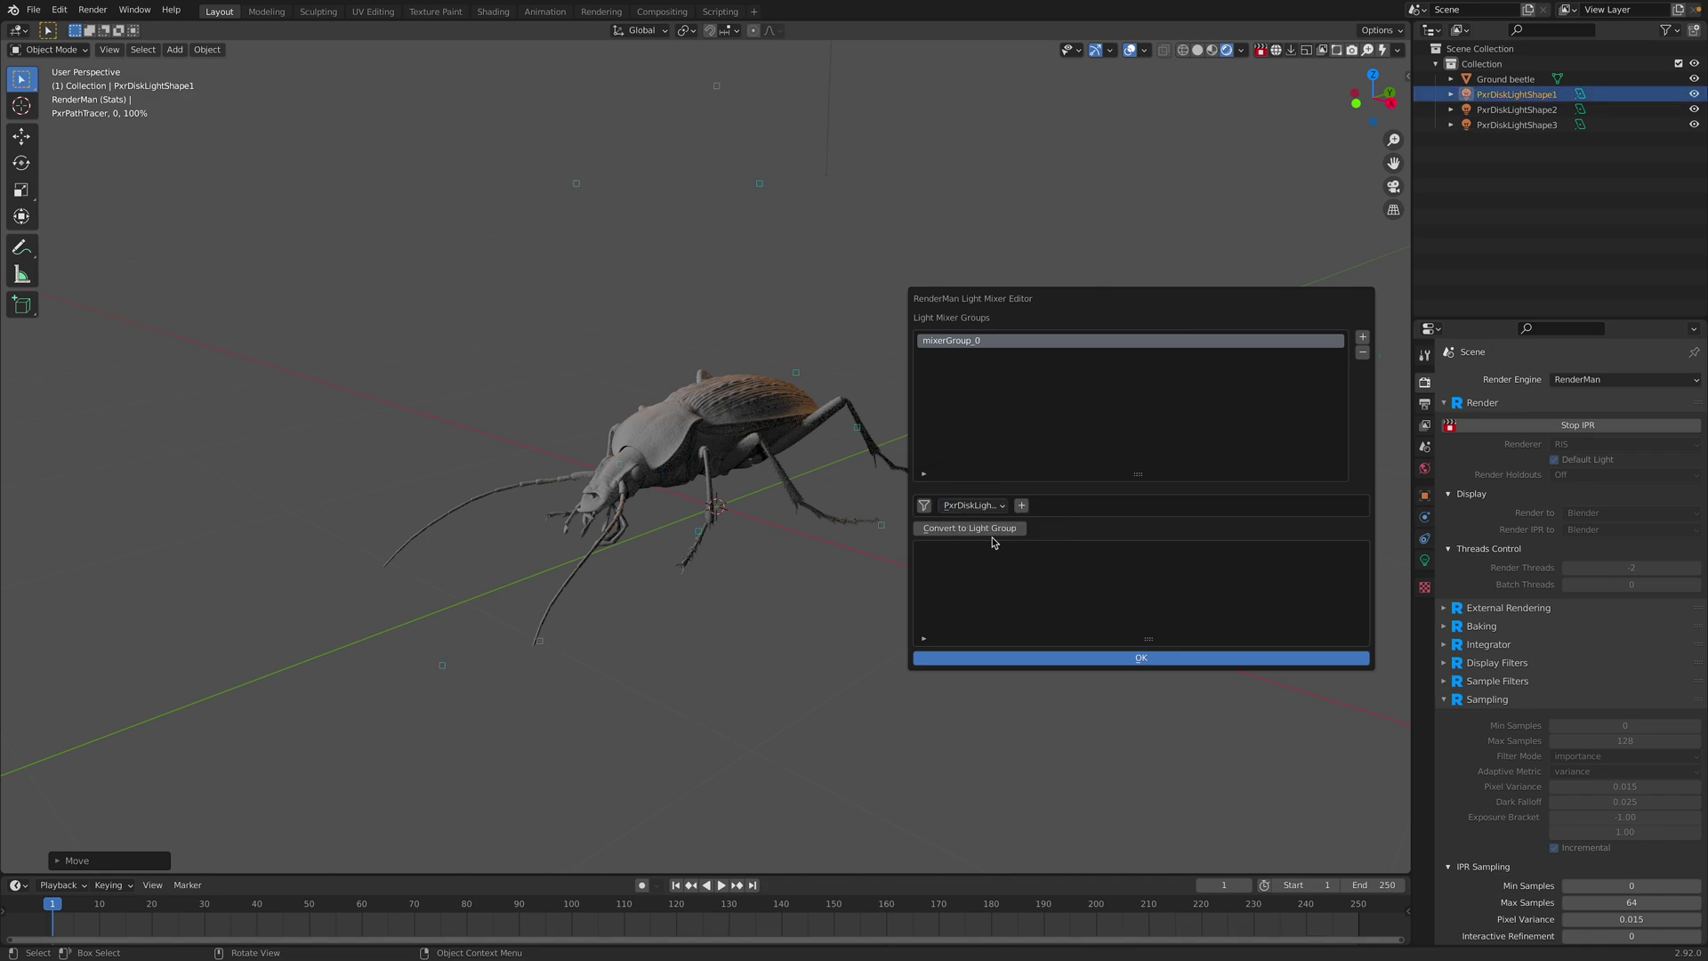
left_click(1021, 505)
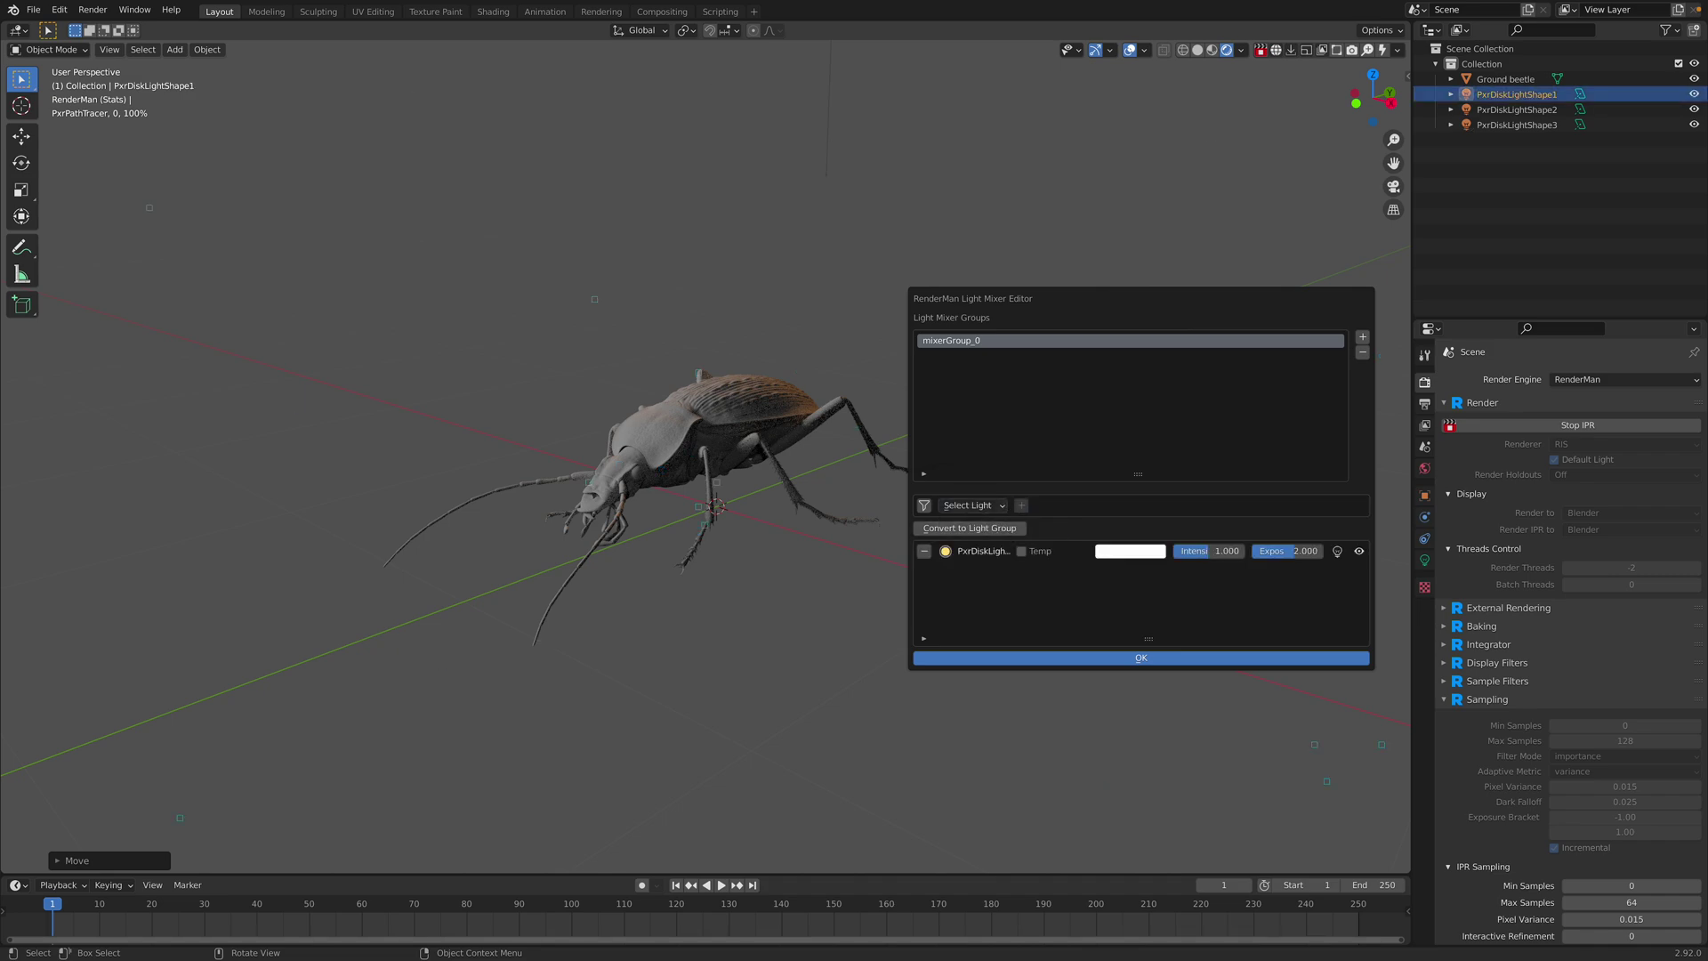
left_click(993, 536)
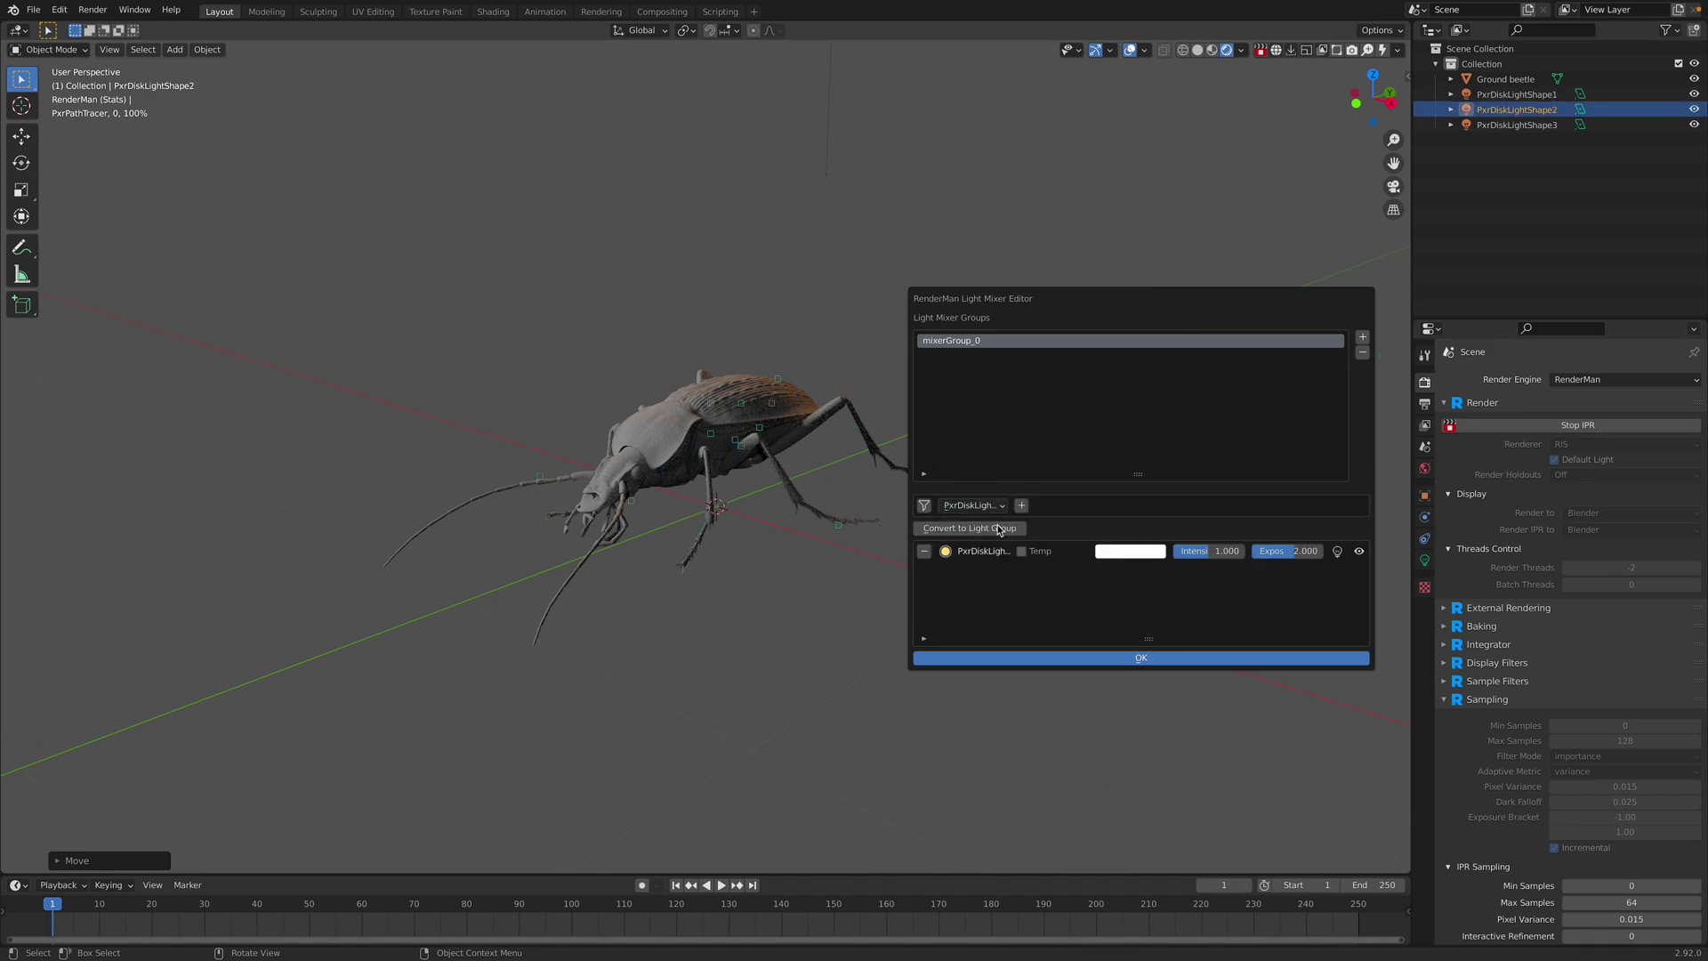
left_click(1021, 507)
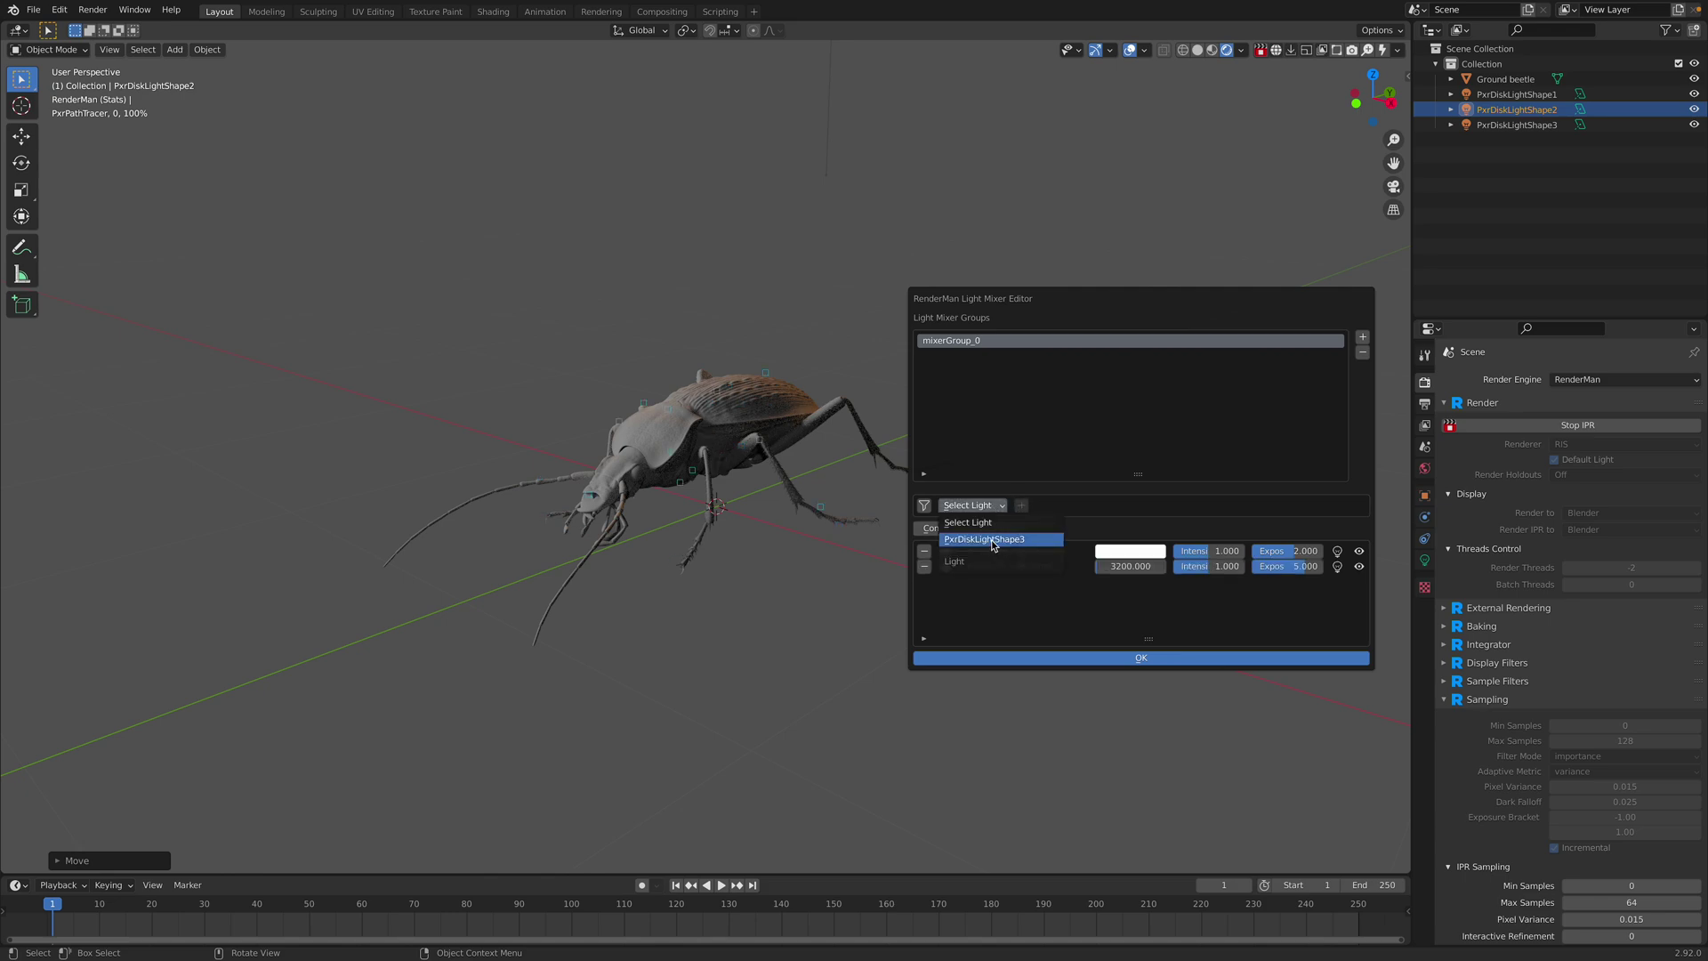
left_click(993, 541)
left_click(1022, 505)
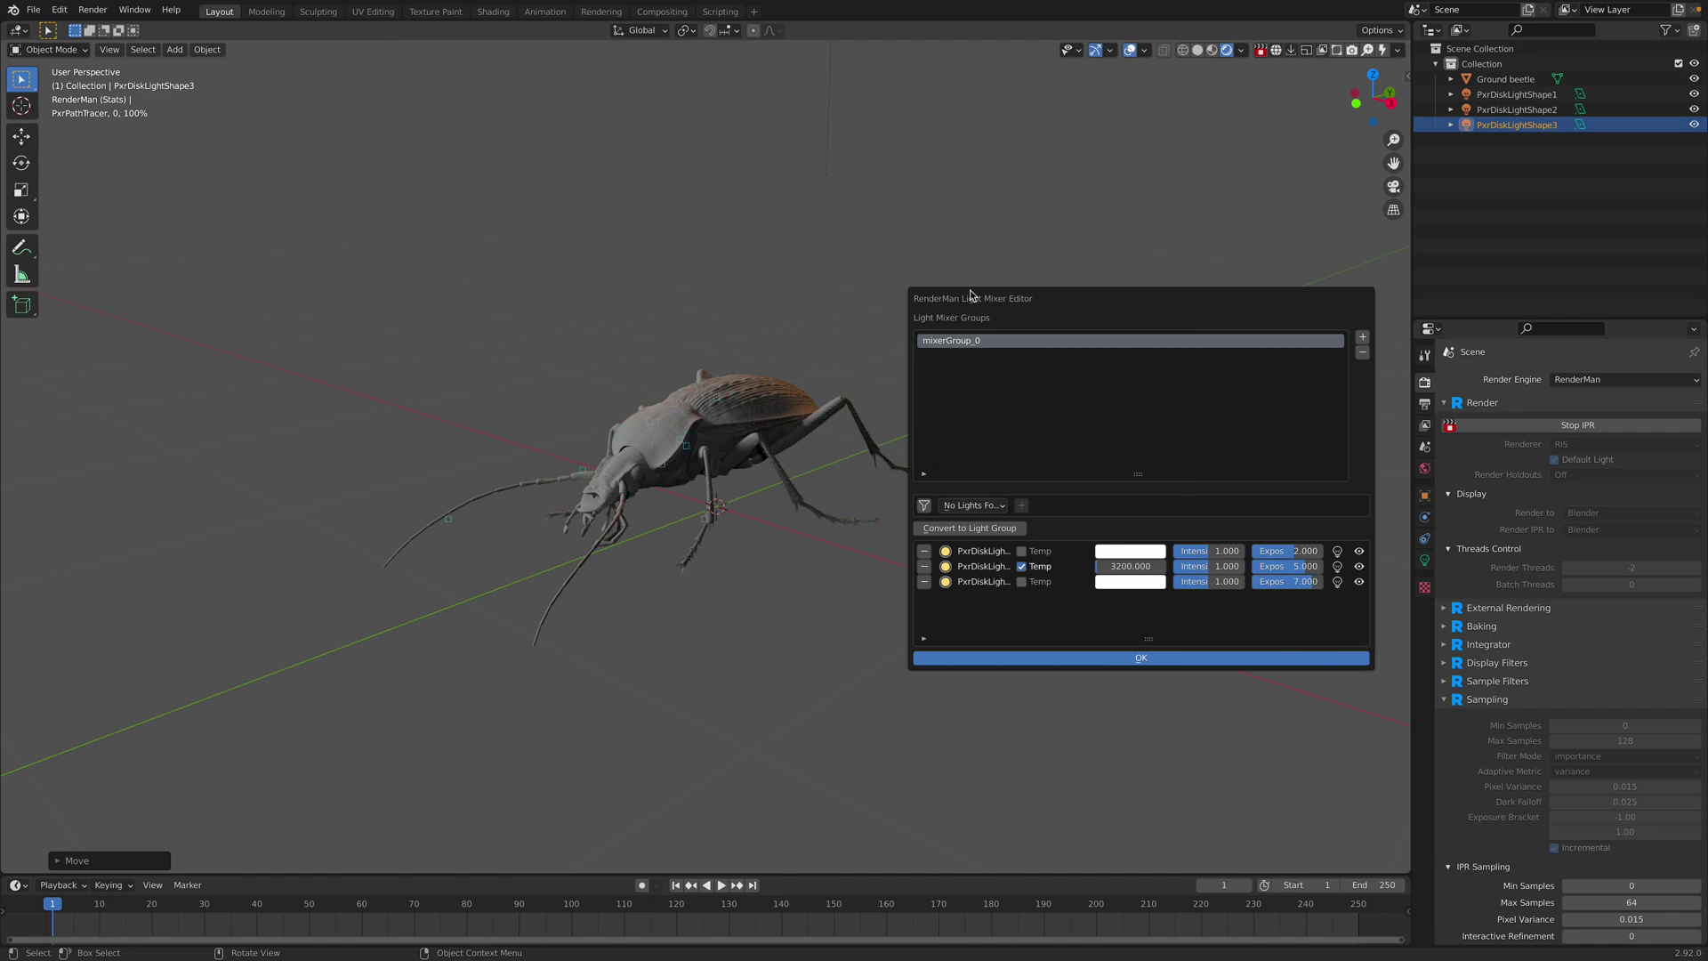
- Set the color of the first disk light in the mixer group to red
left_click_drag(978, 299, 914, 250)
left_click(1051, 502)
left_click(1092, 410)
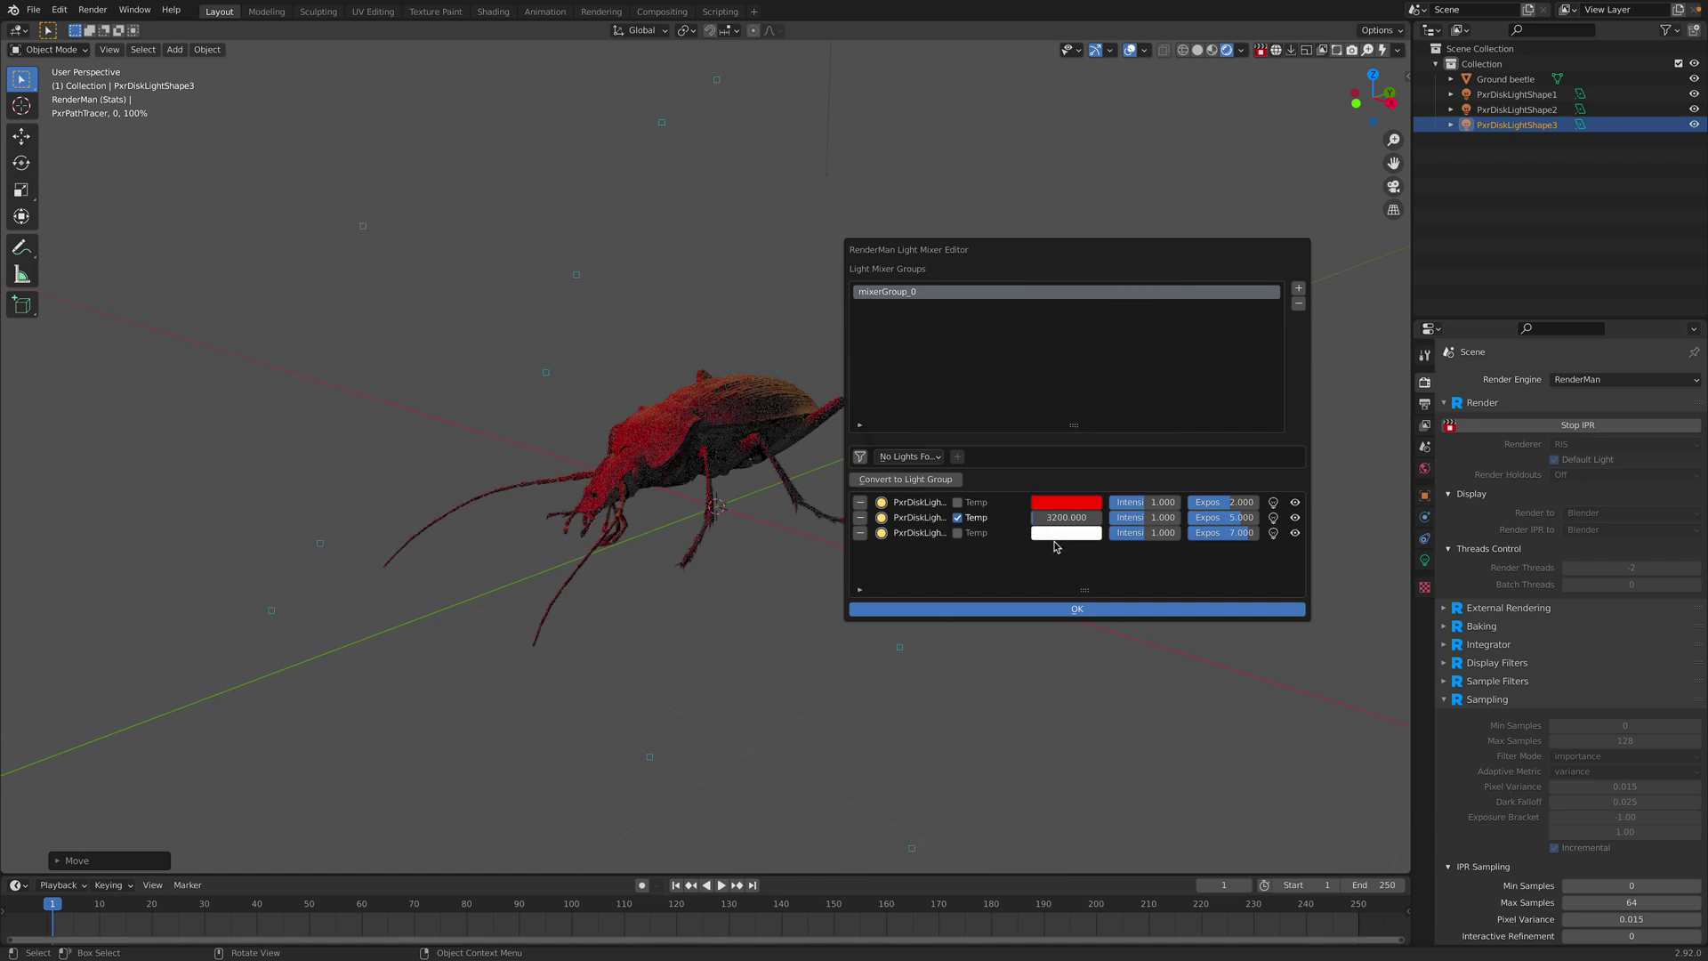
- Set the third disk light's color to blue, the first light's exposure to 3.474 and the second's to -8.895
left_click(1057, 533)
left_click(1133, 346)
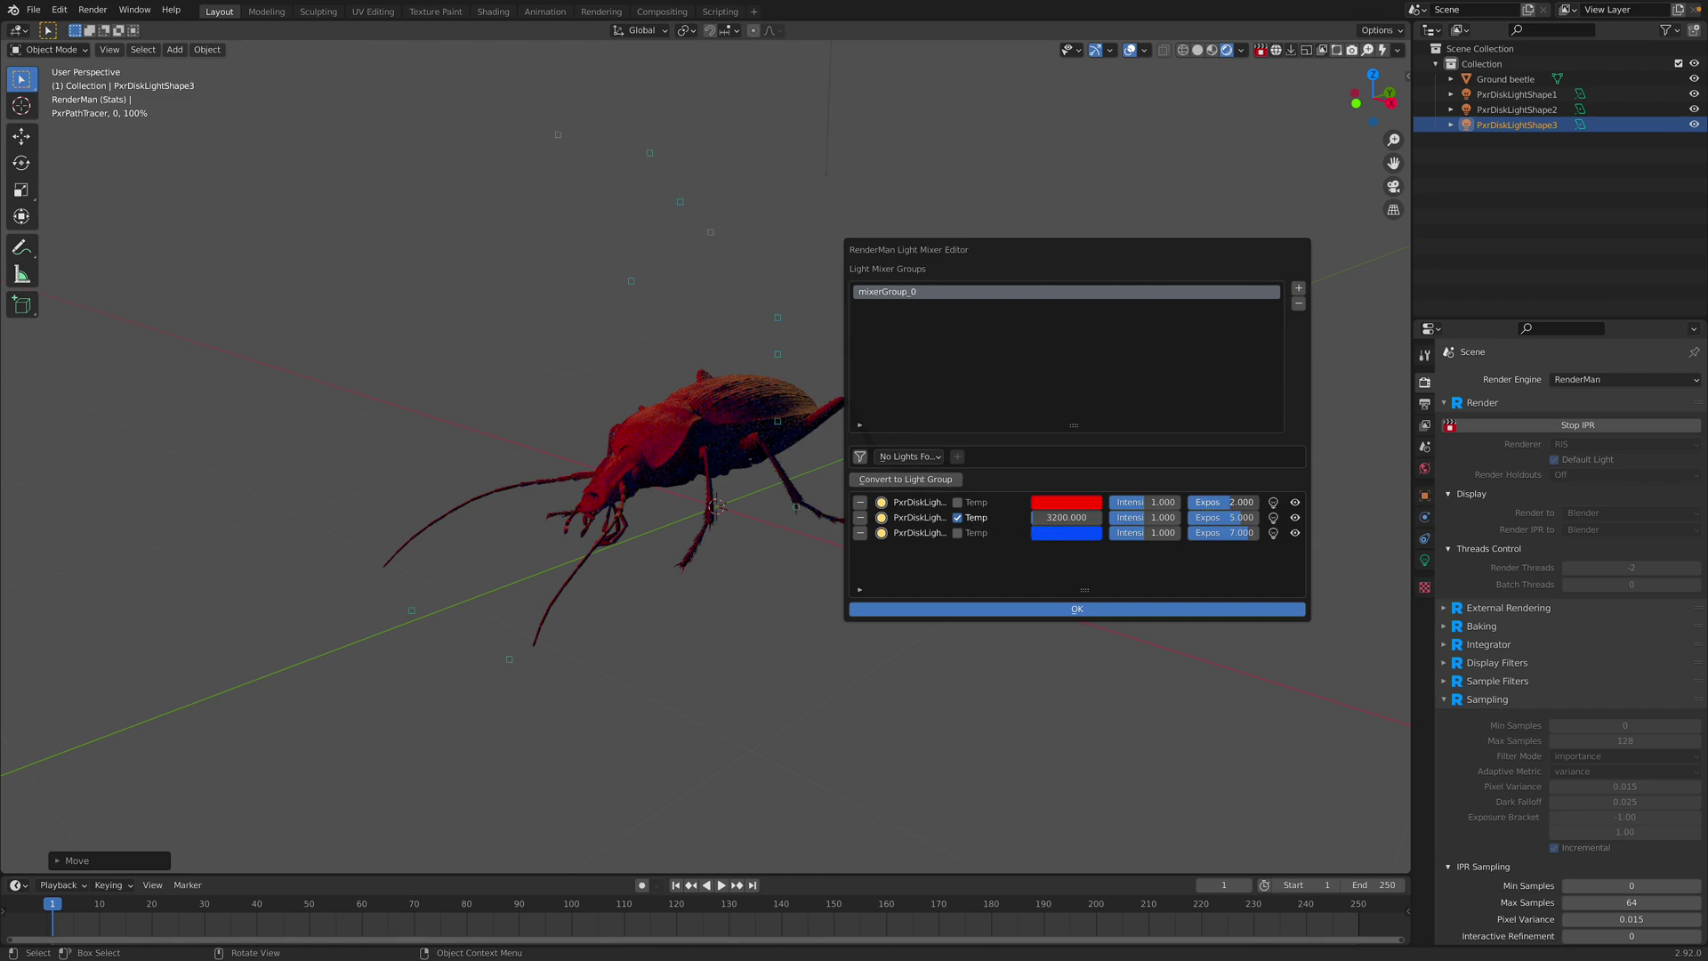
left_click_drag(1238, 504, 1201, 518)
- Change the third disk light's color to yellow and the first disk light's color to cyan-green
left_click(1075, 534)
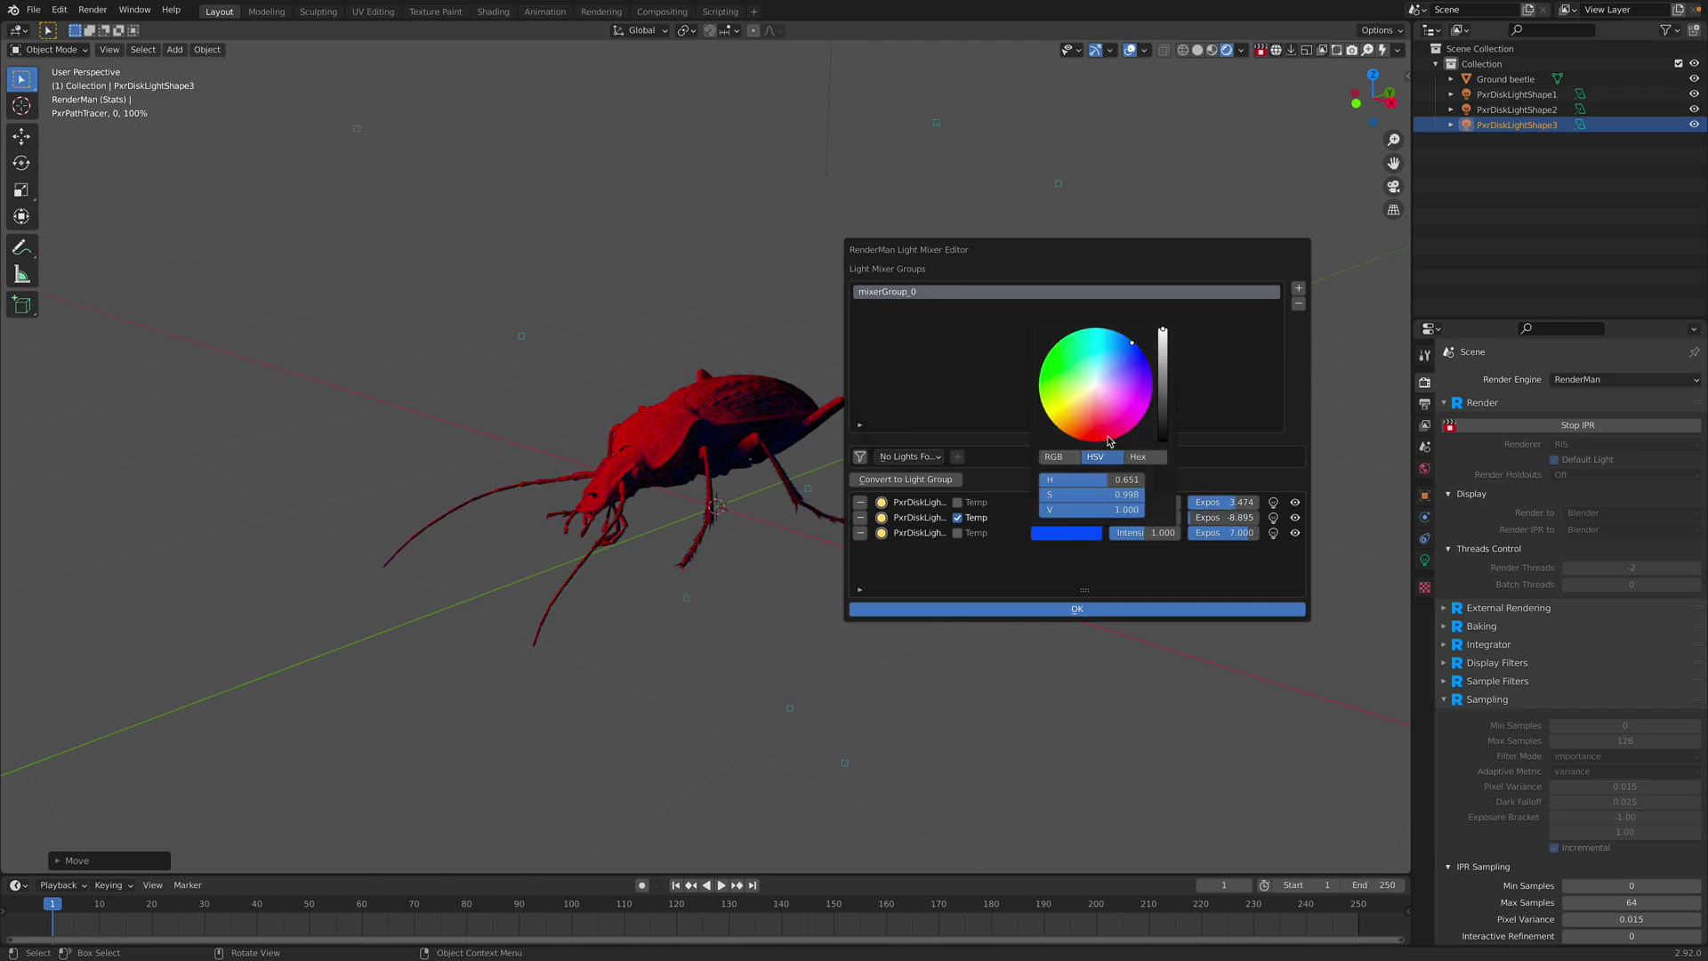
left_click_drag(1110, 441, 1050, 420)
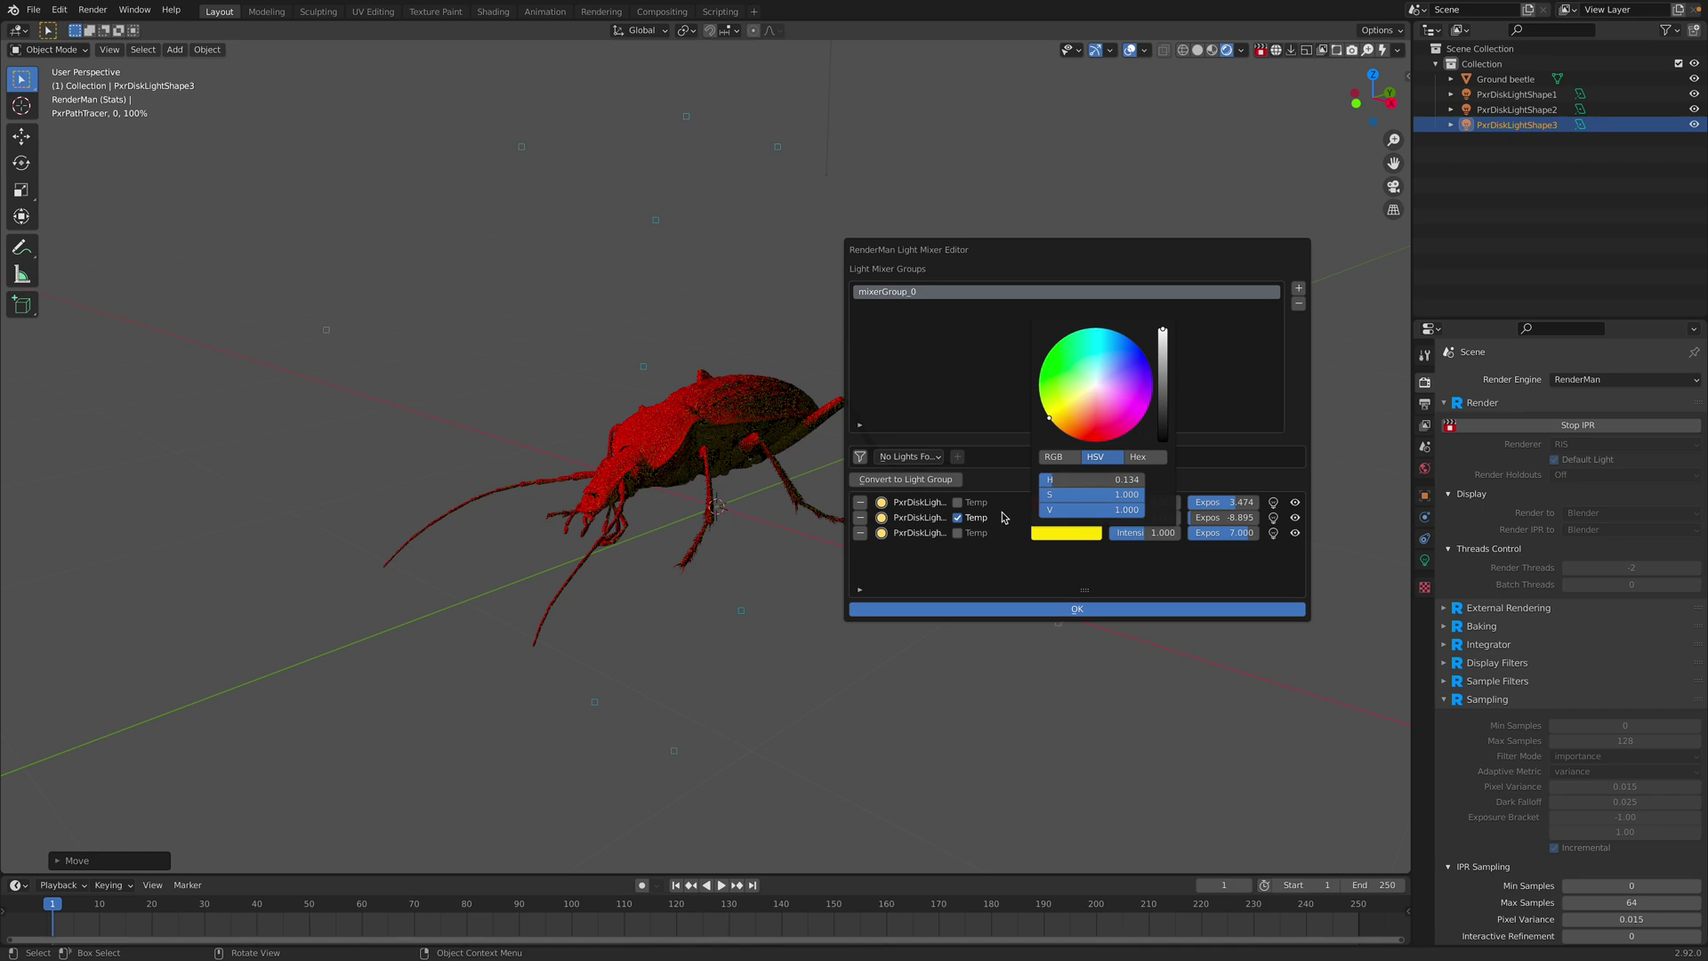
left_click(1066, 502)
left_click_drag(1095, 391, 1088, 298)
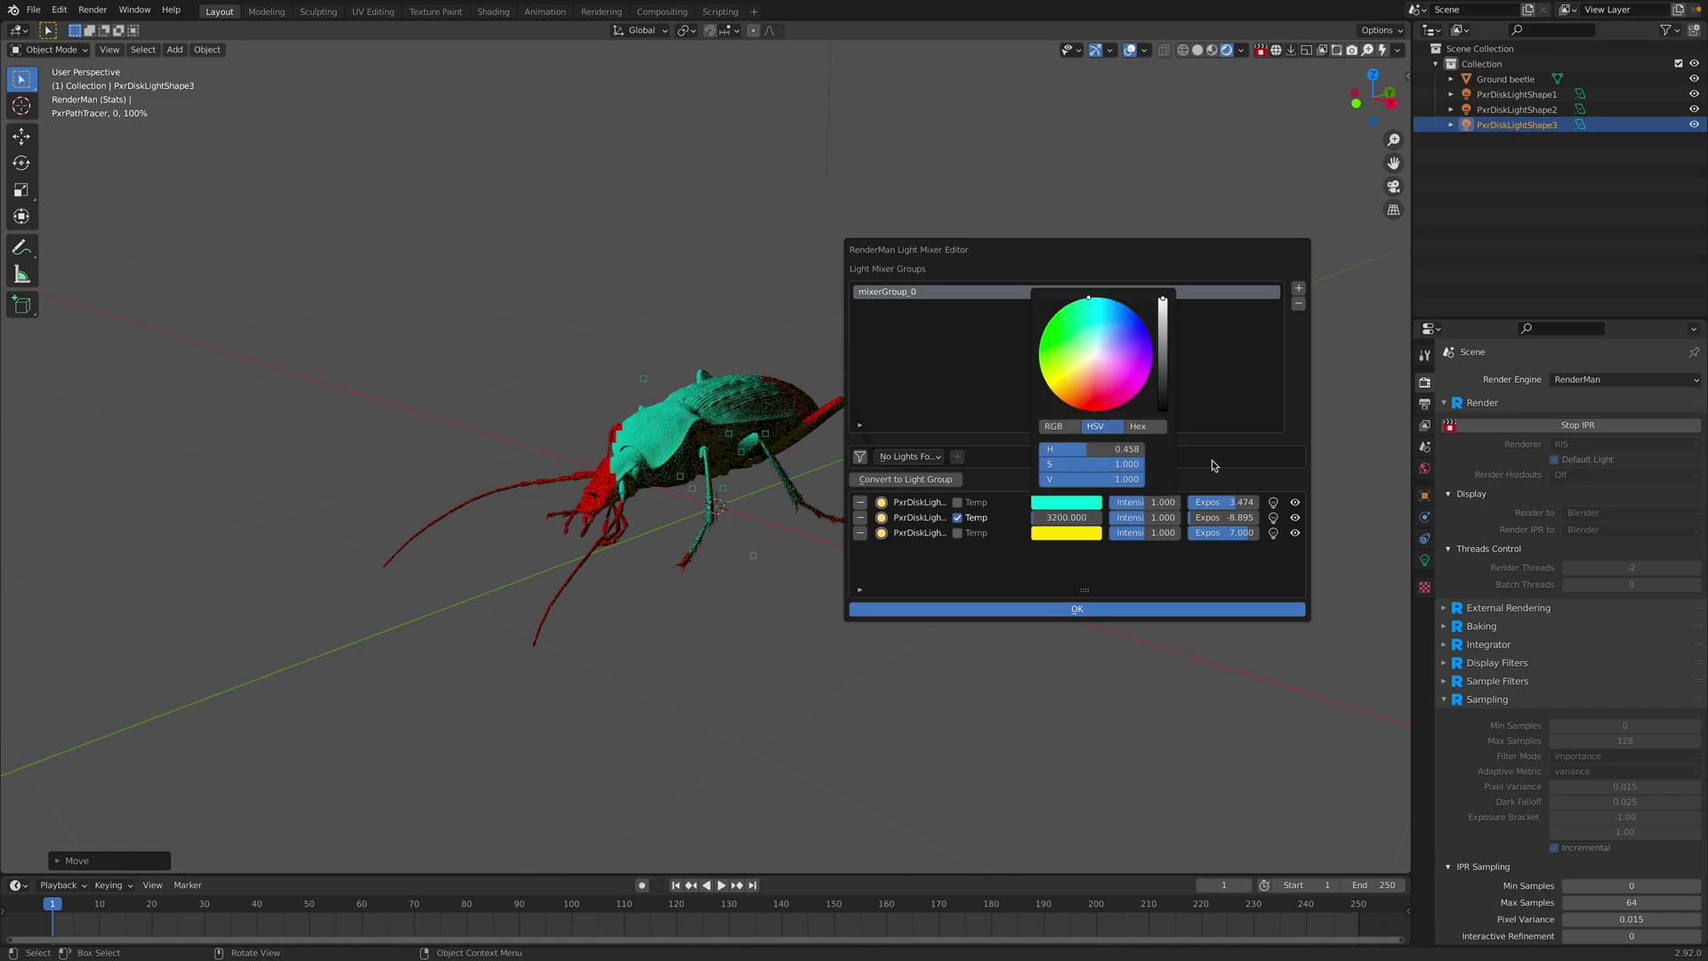
- Toggle the first disk light off and back on, and close the Light Mixer Editor
left_click(1295, 502)
left_click(1296, 503)
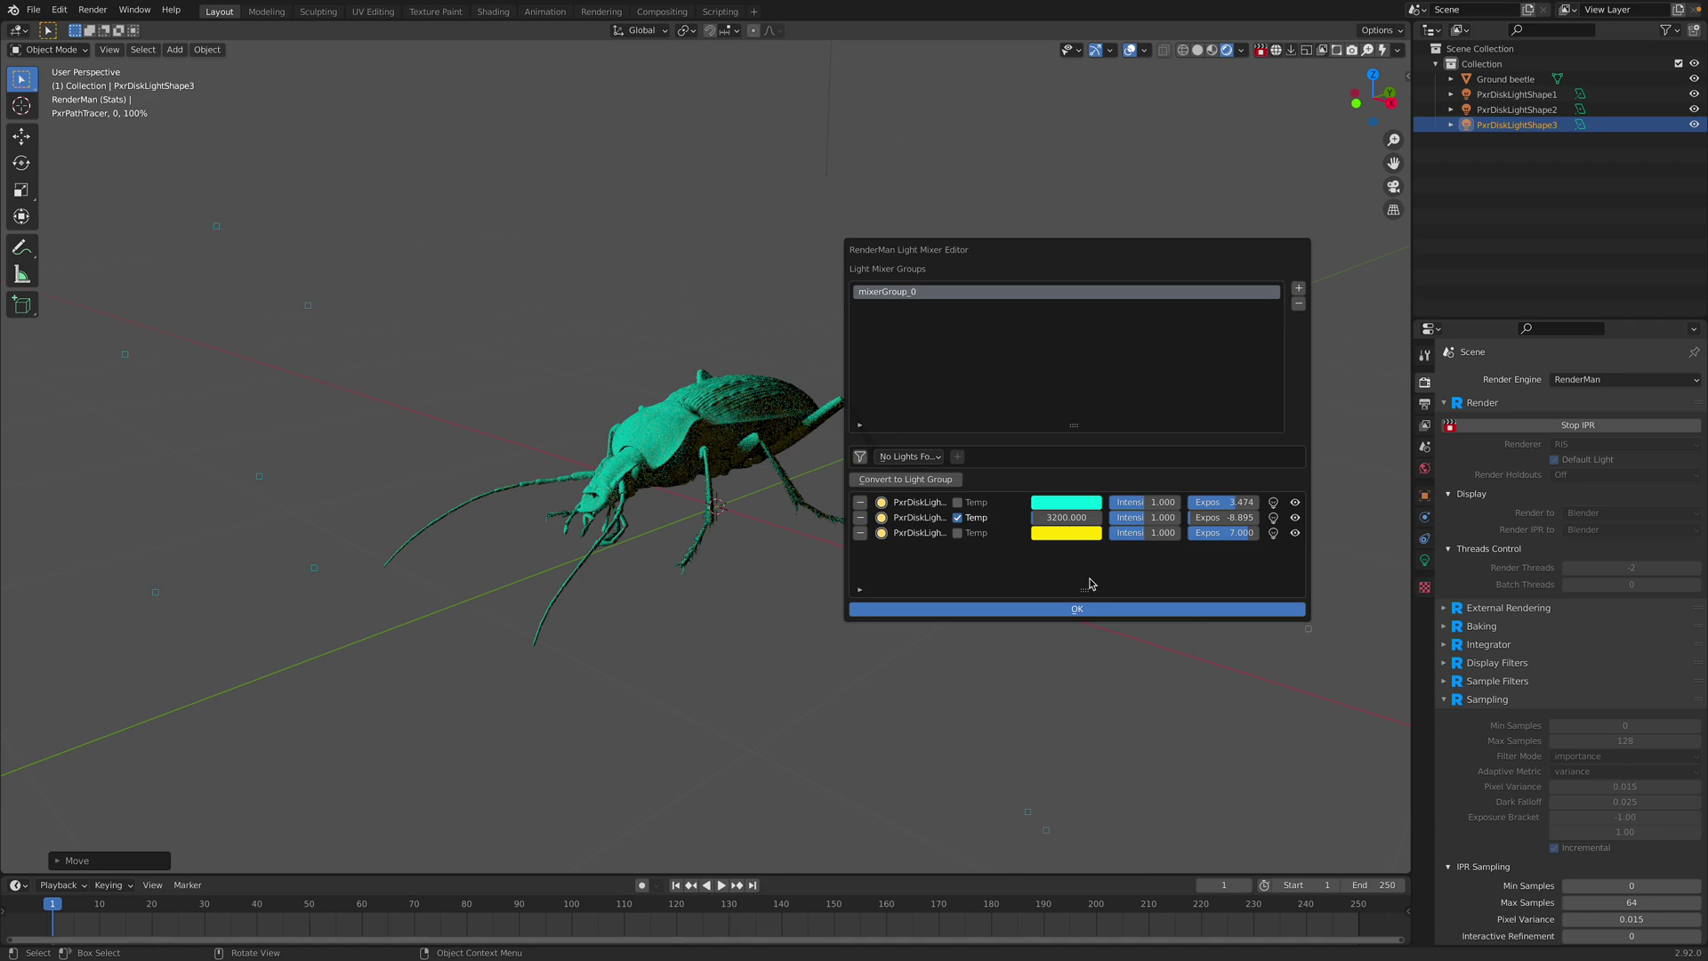
left_click(1087, 611)
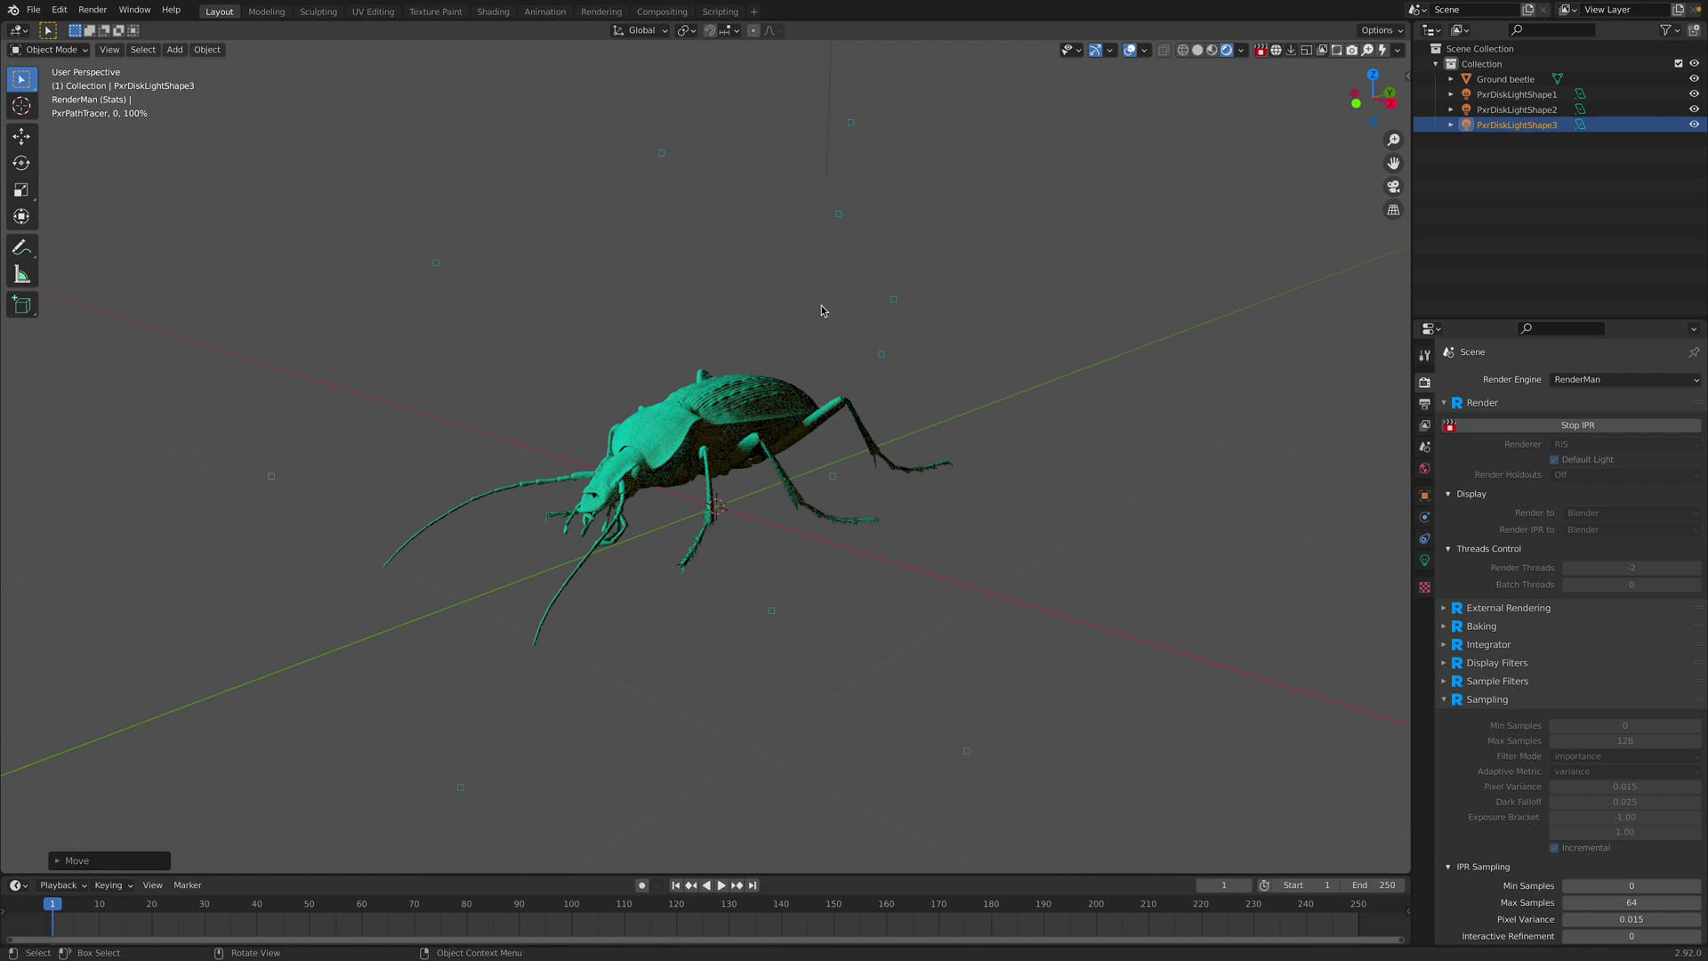
- Switch to the macOS desktop, force quit the unresponsive Blender and relaunch it
key("ctrl+Left")
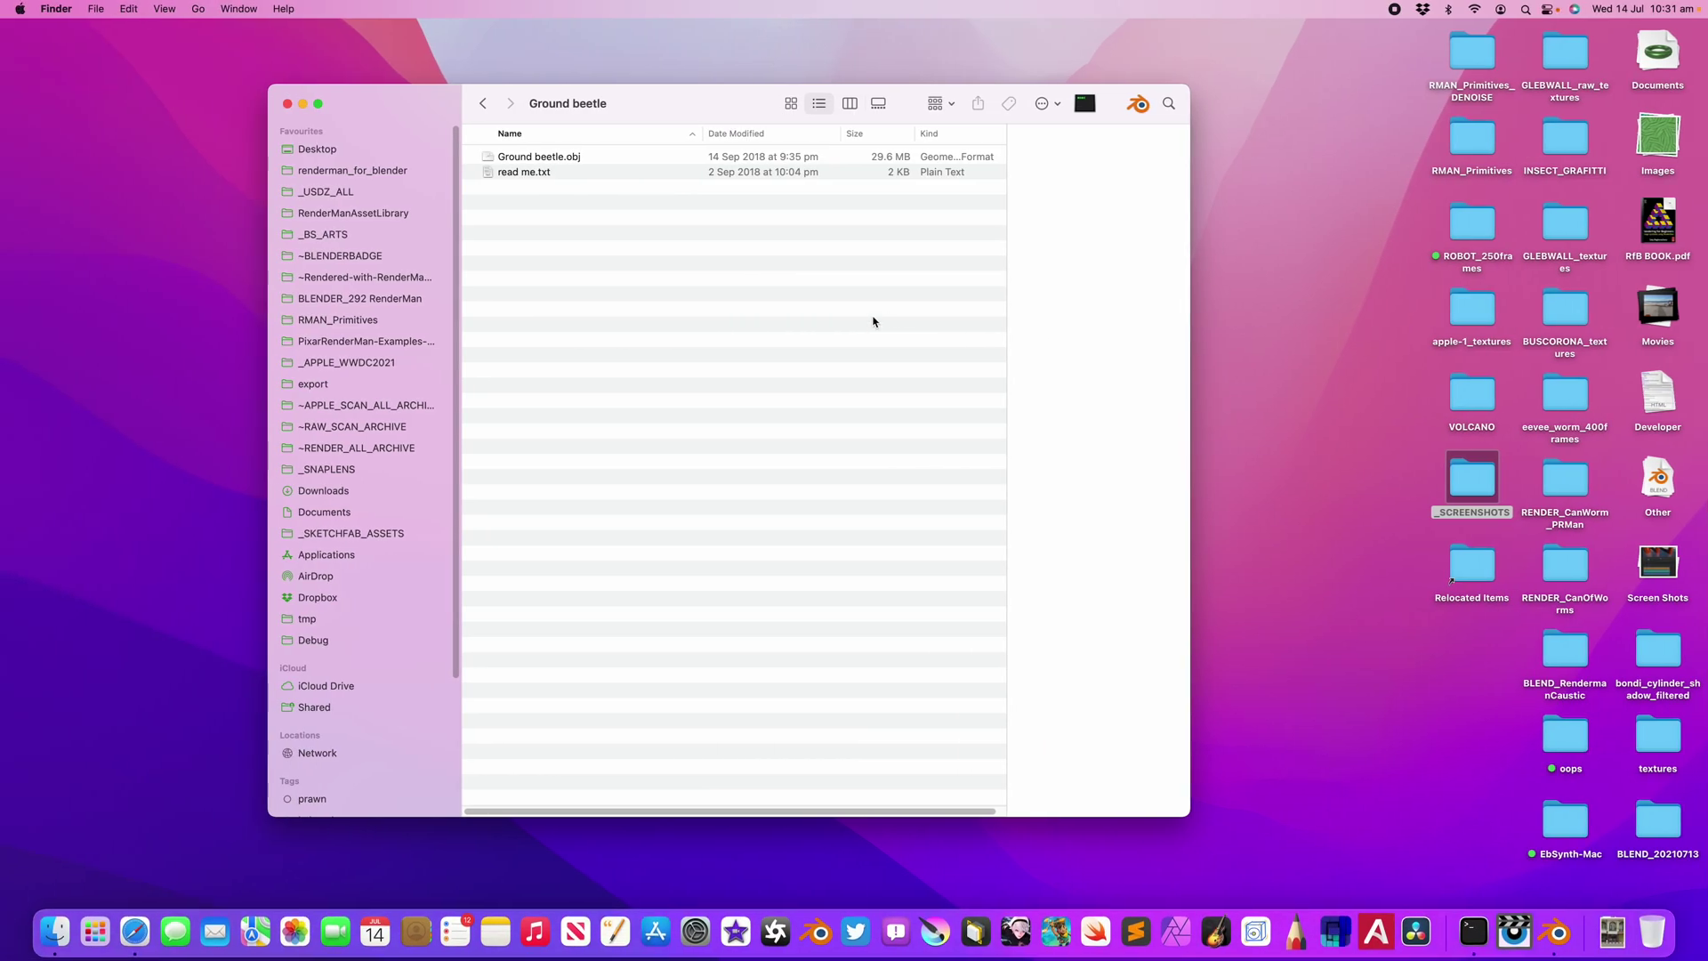
key("ctrl+Right")
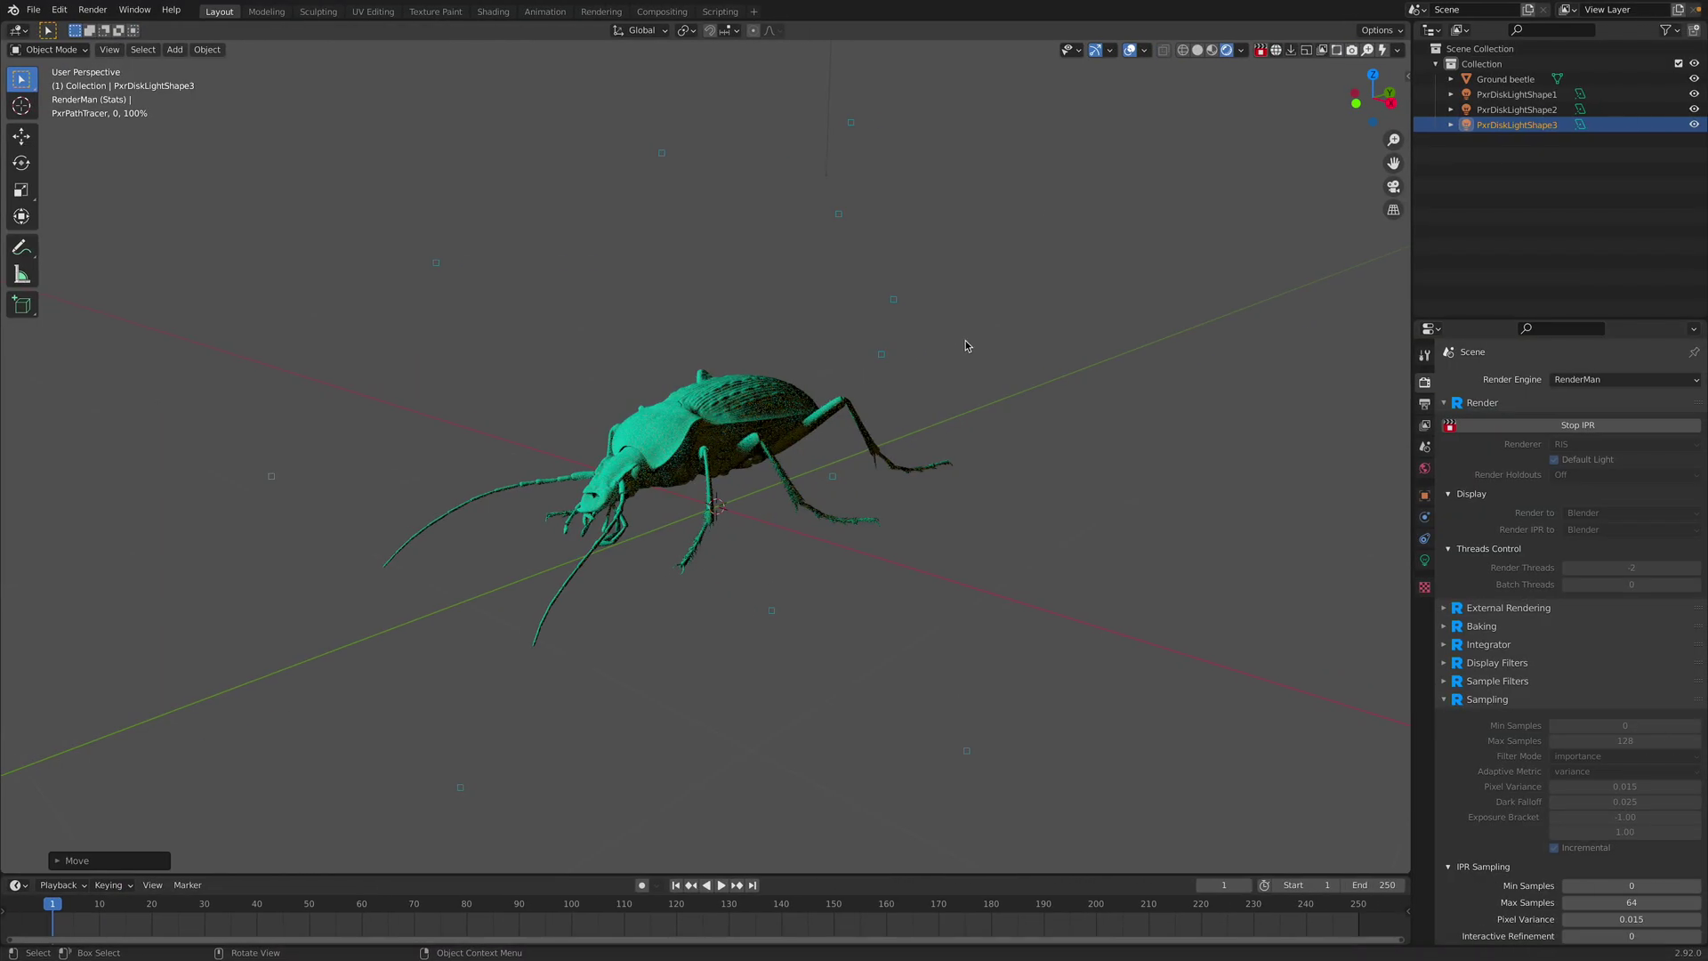
key("ctrl+Left")
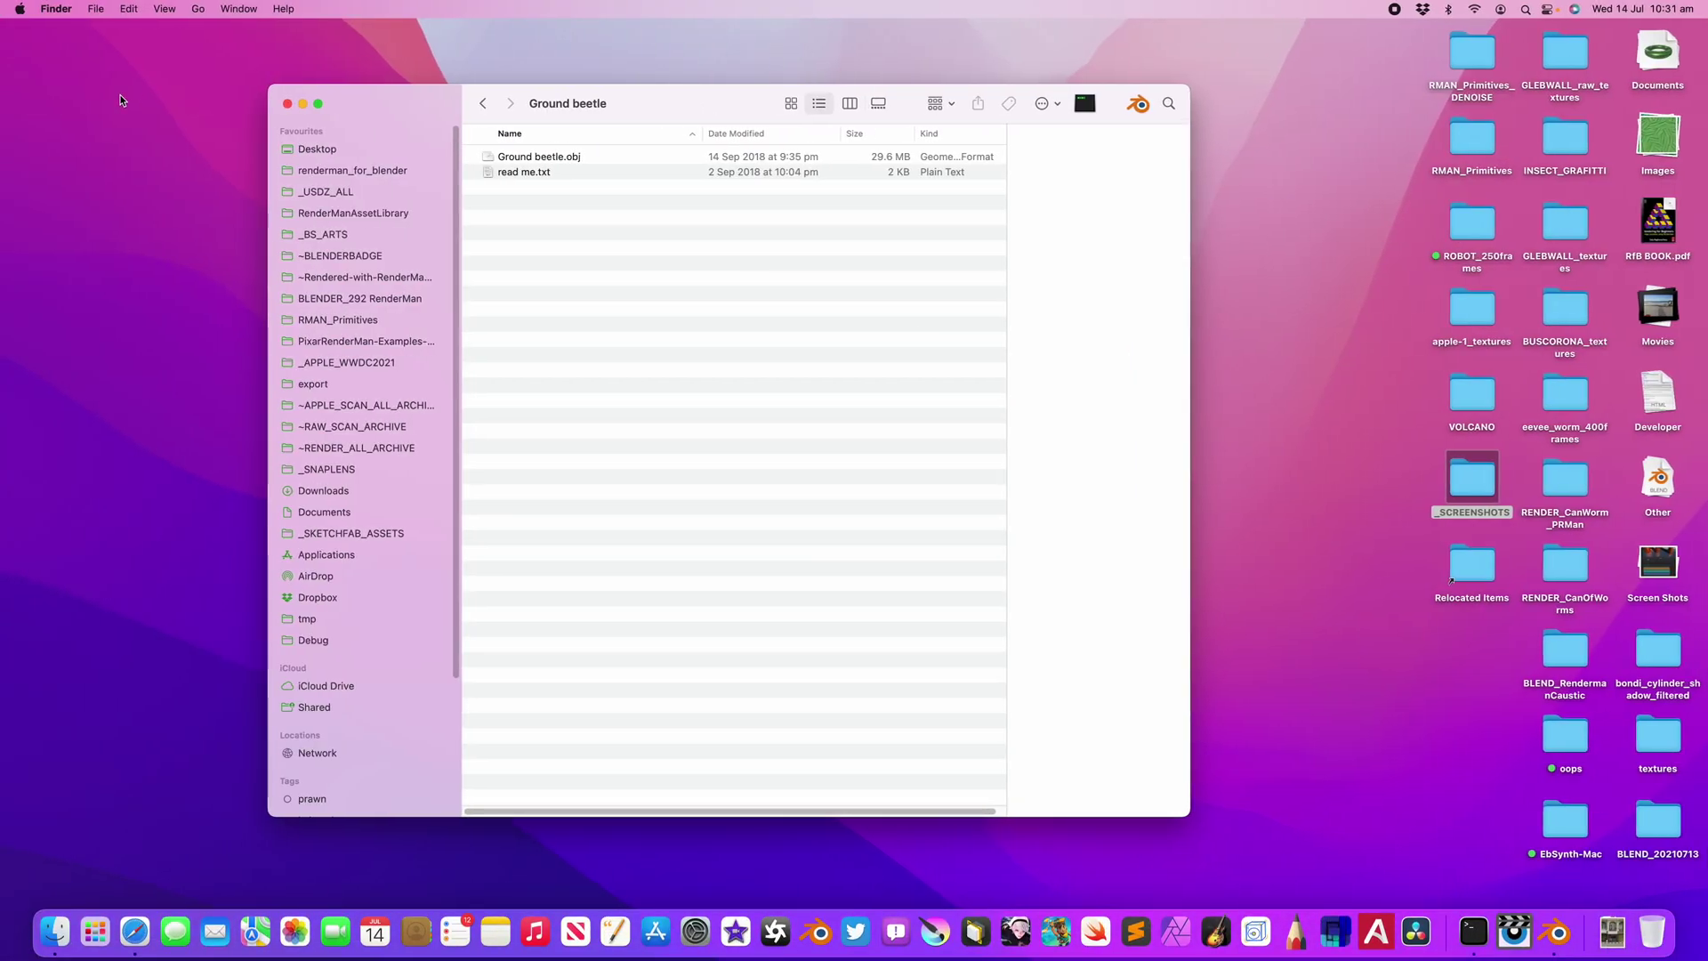
left_click(19, 8)
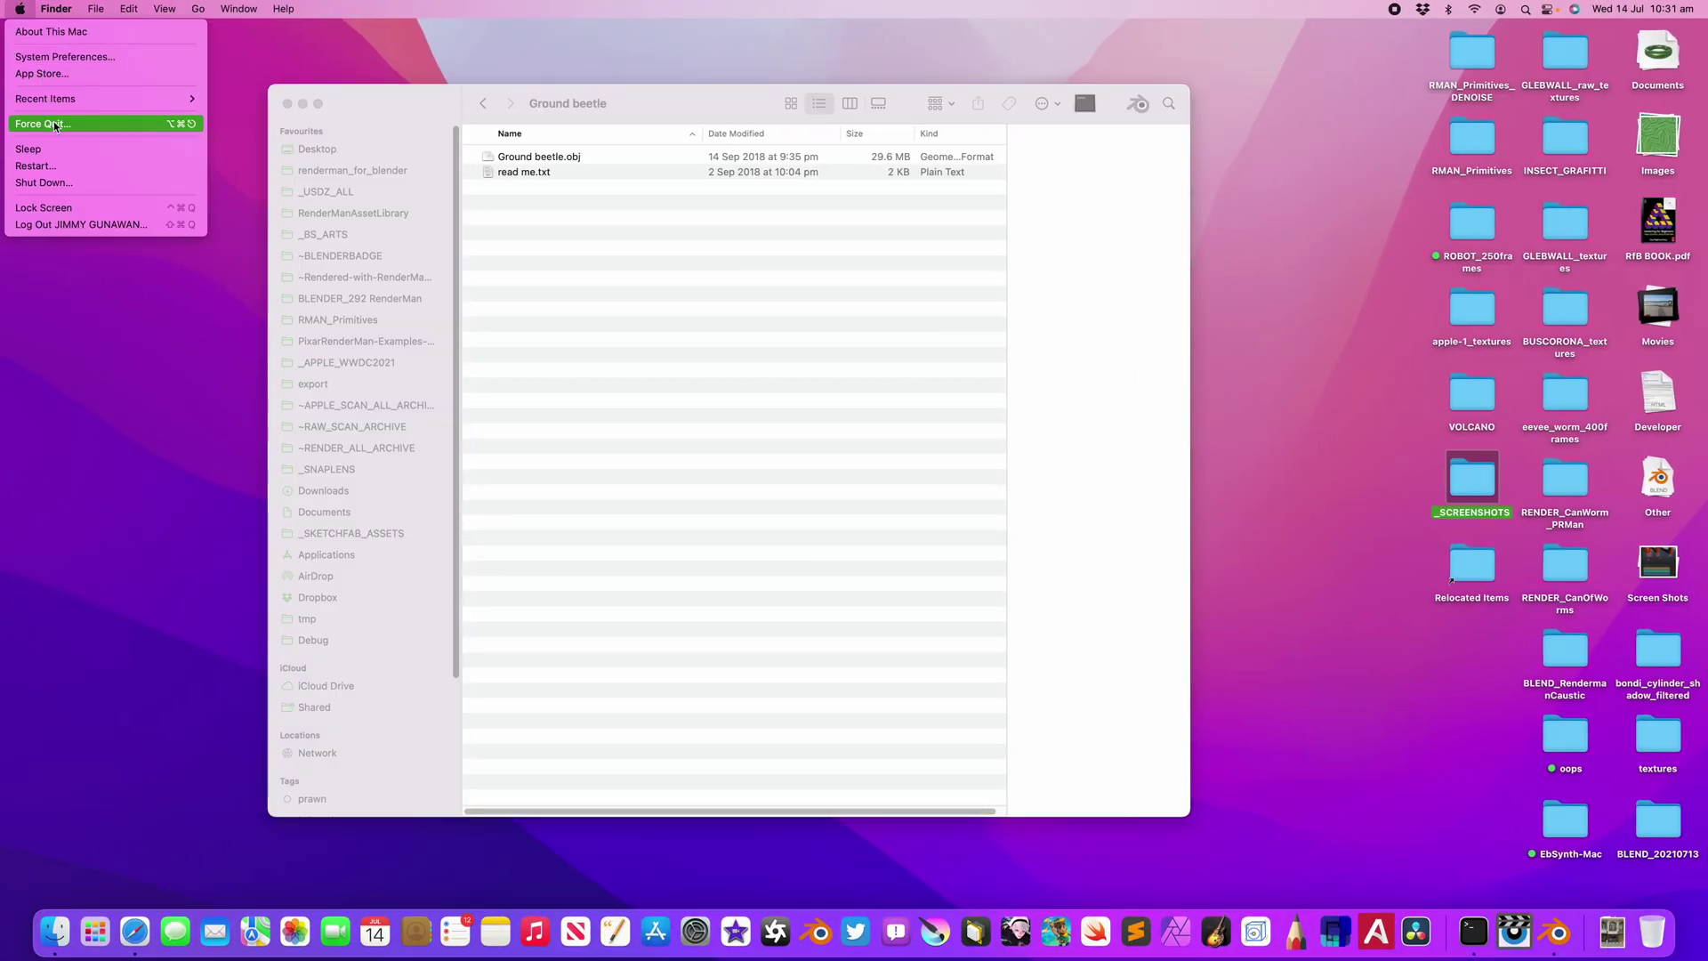
left_click(55, 121)
left_click(703, 233)
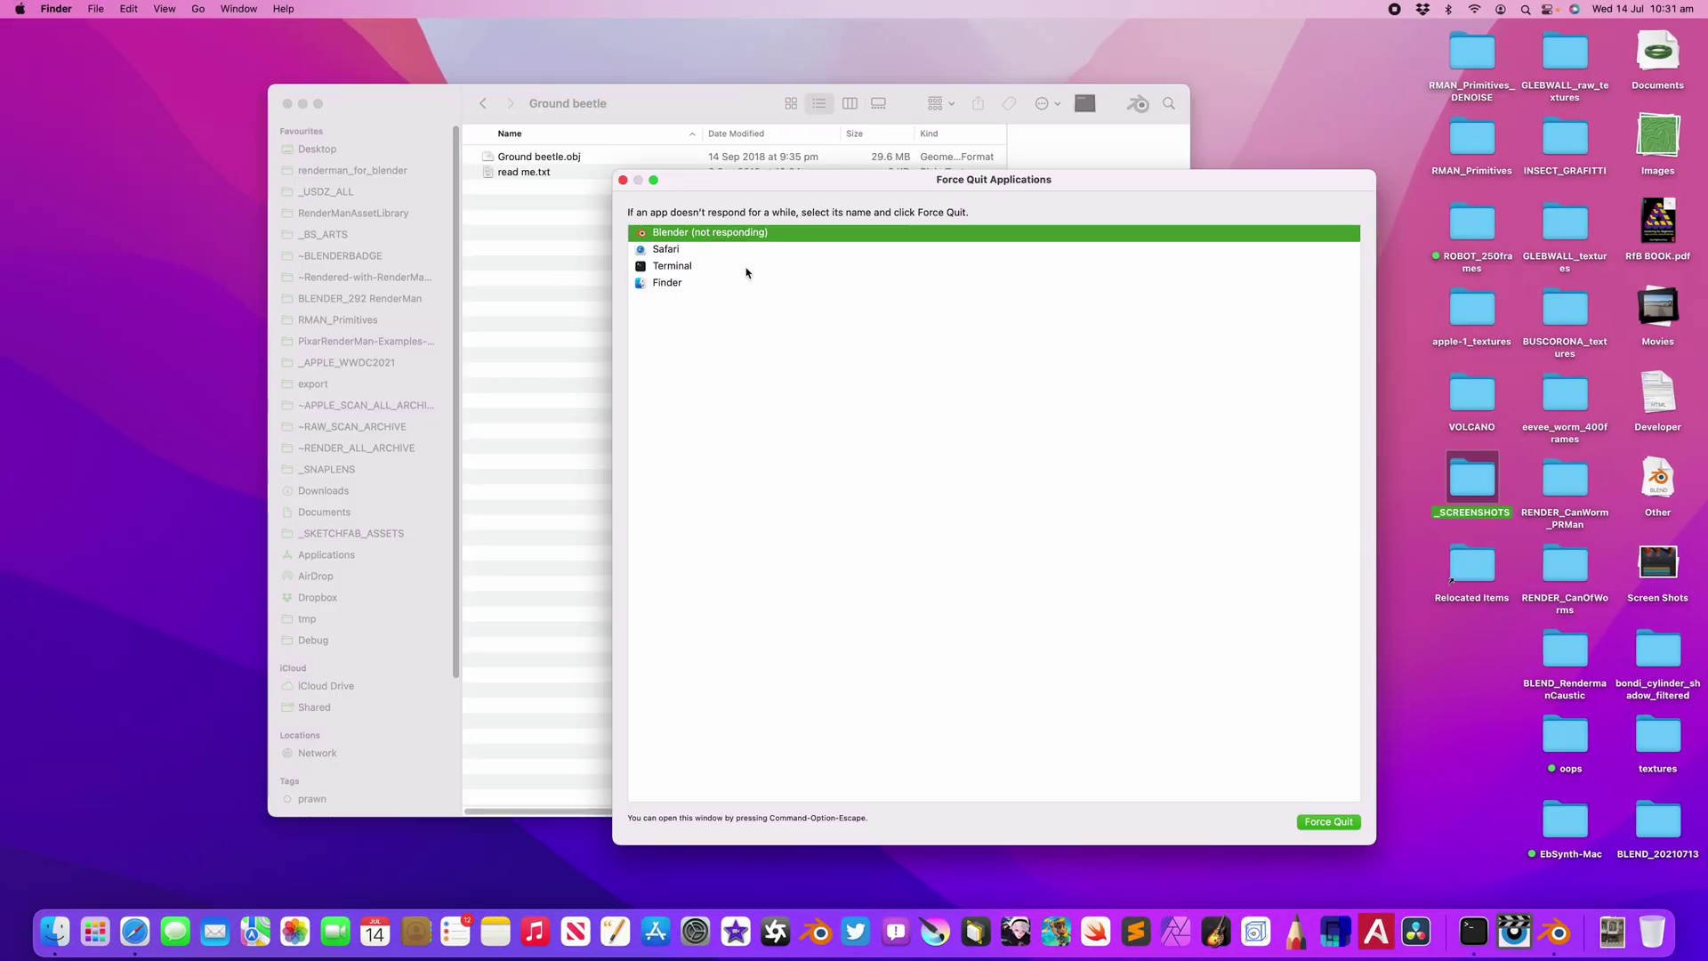
left_click(1323, 820)
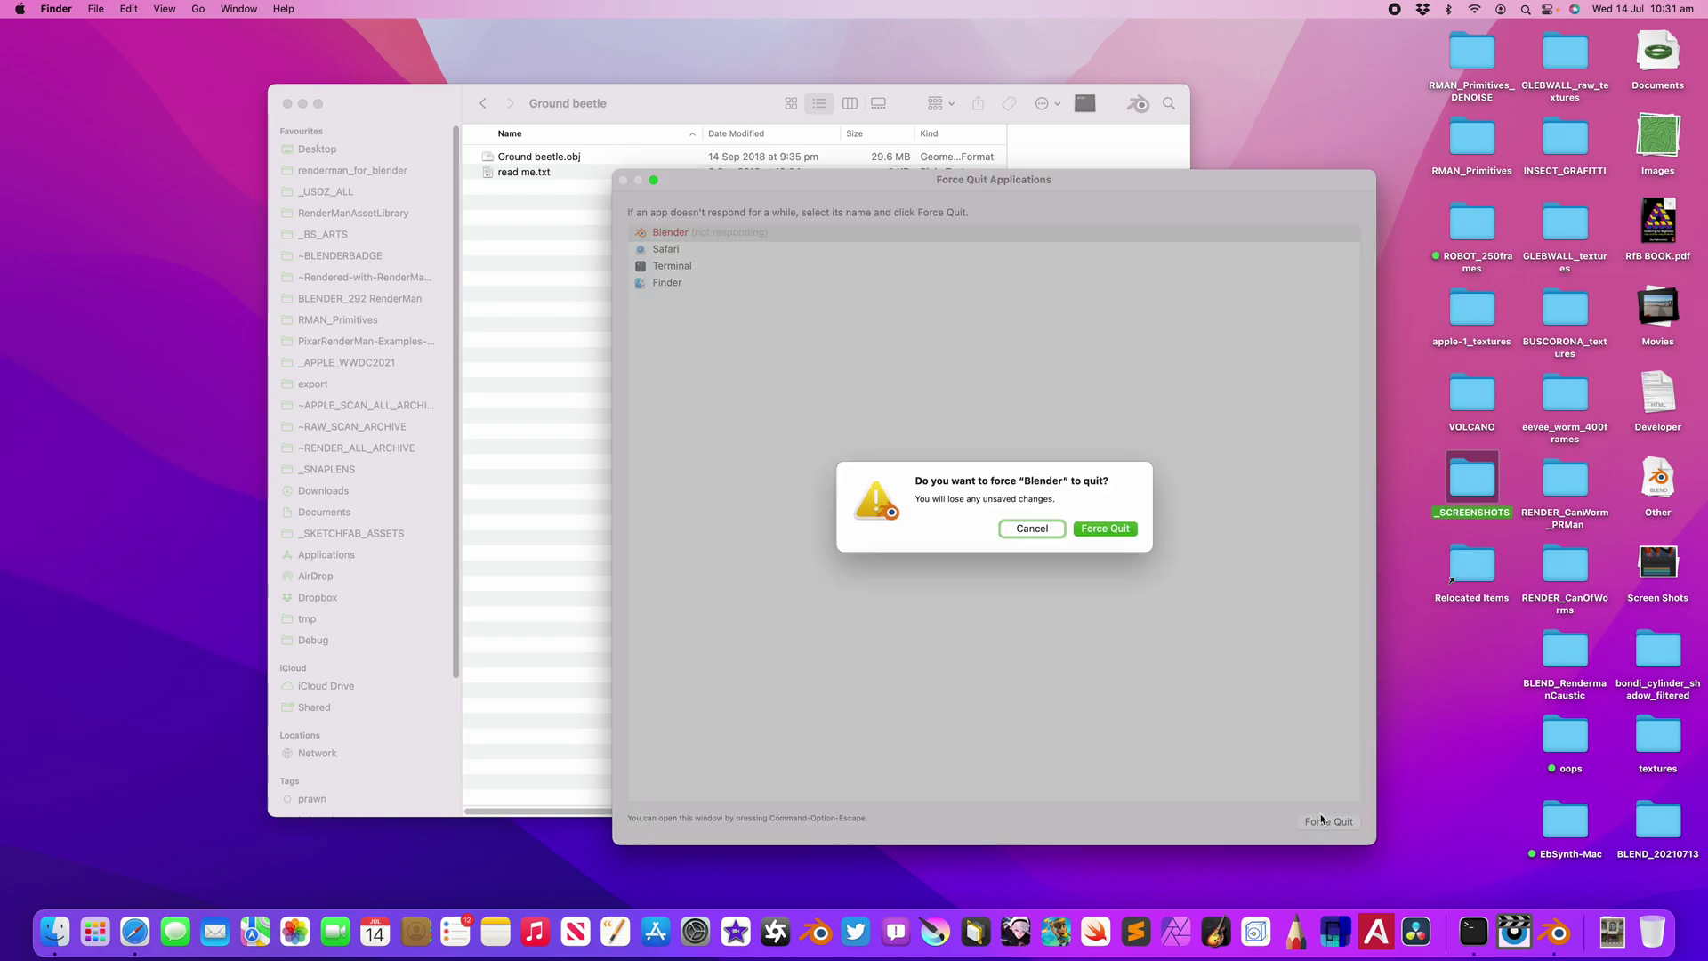
left_click(1105, 529)
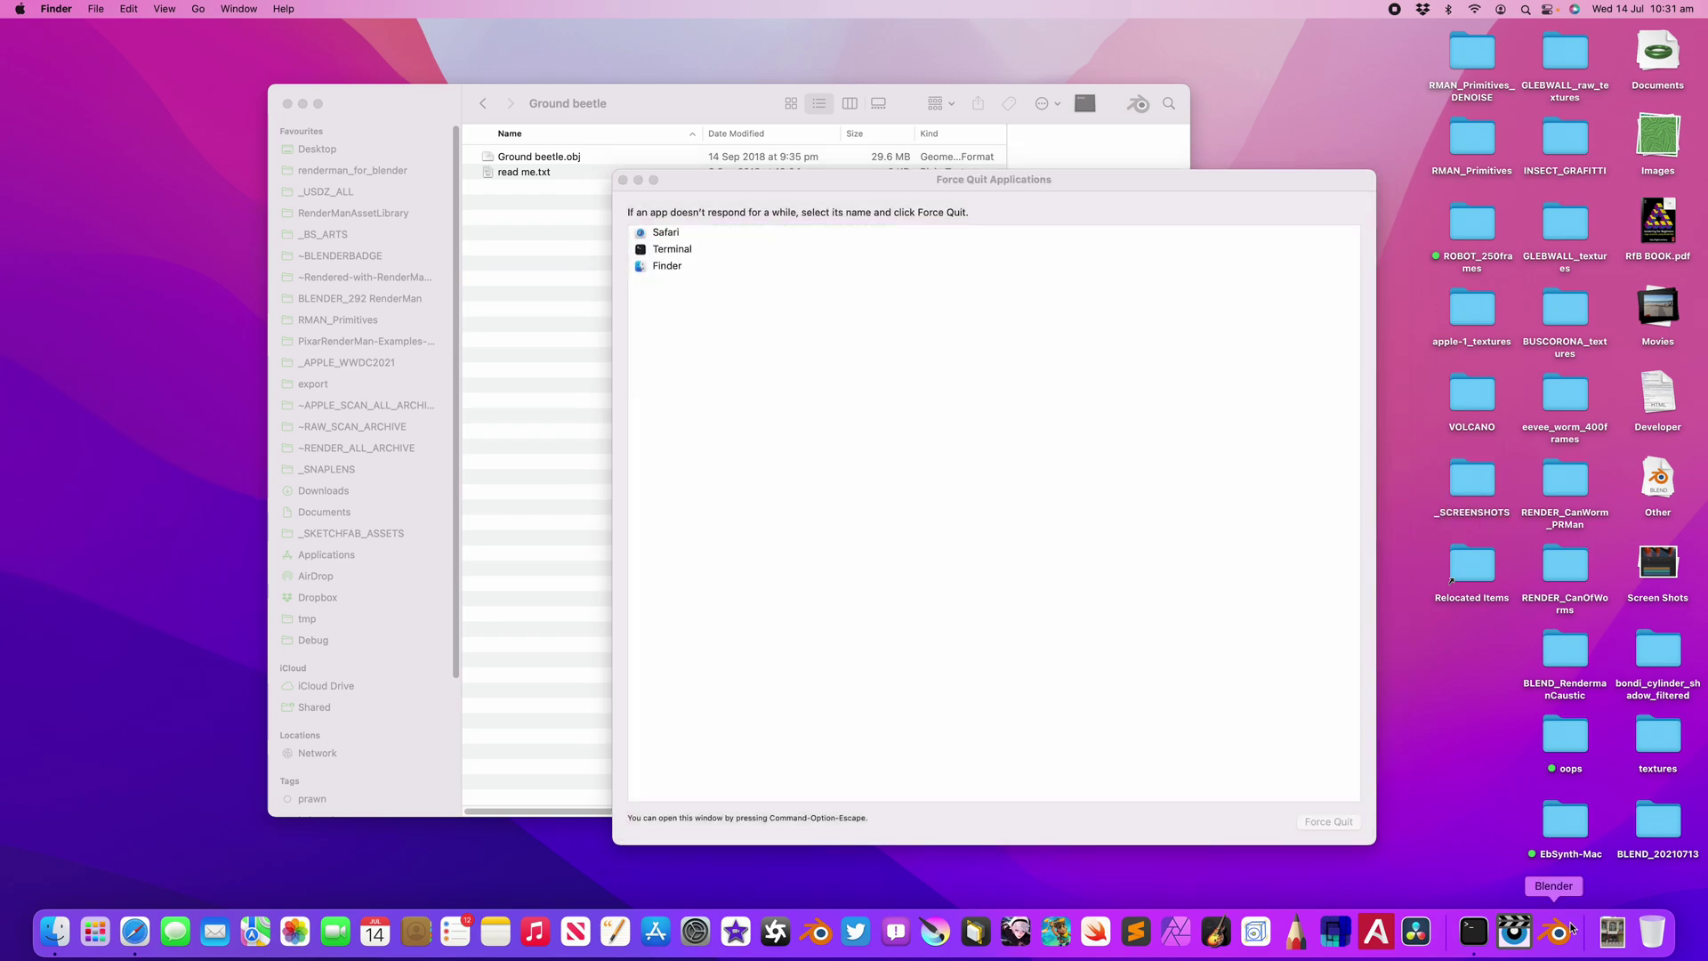
left_click(623, 180)
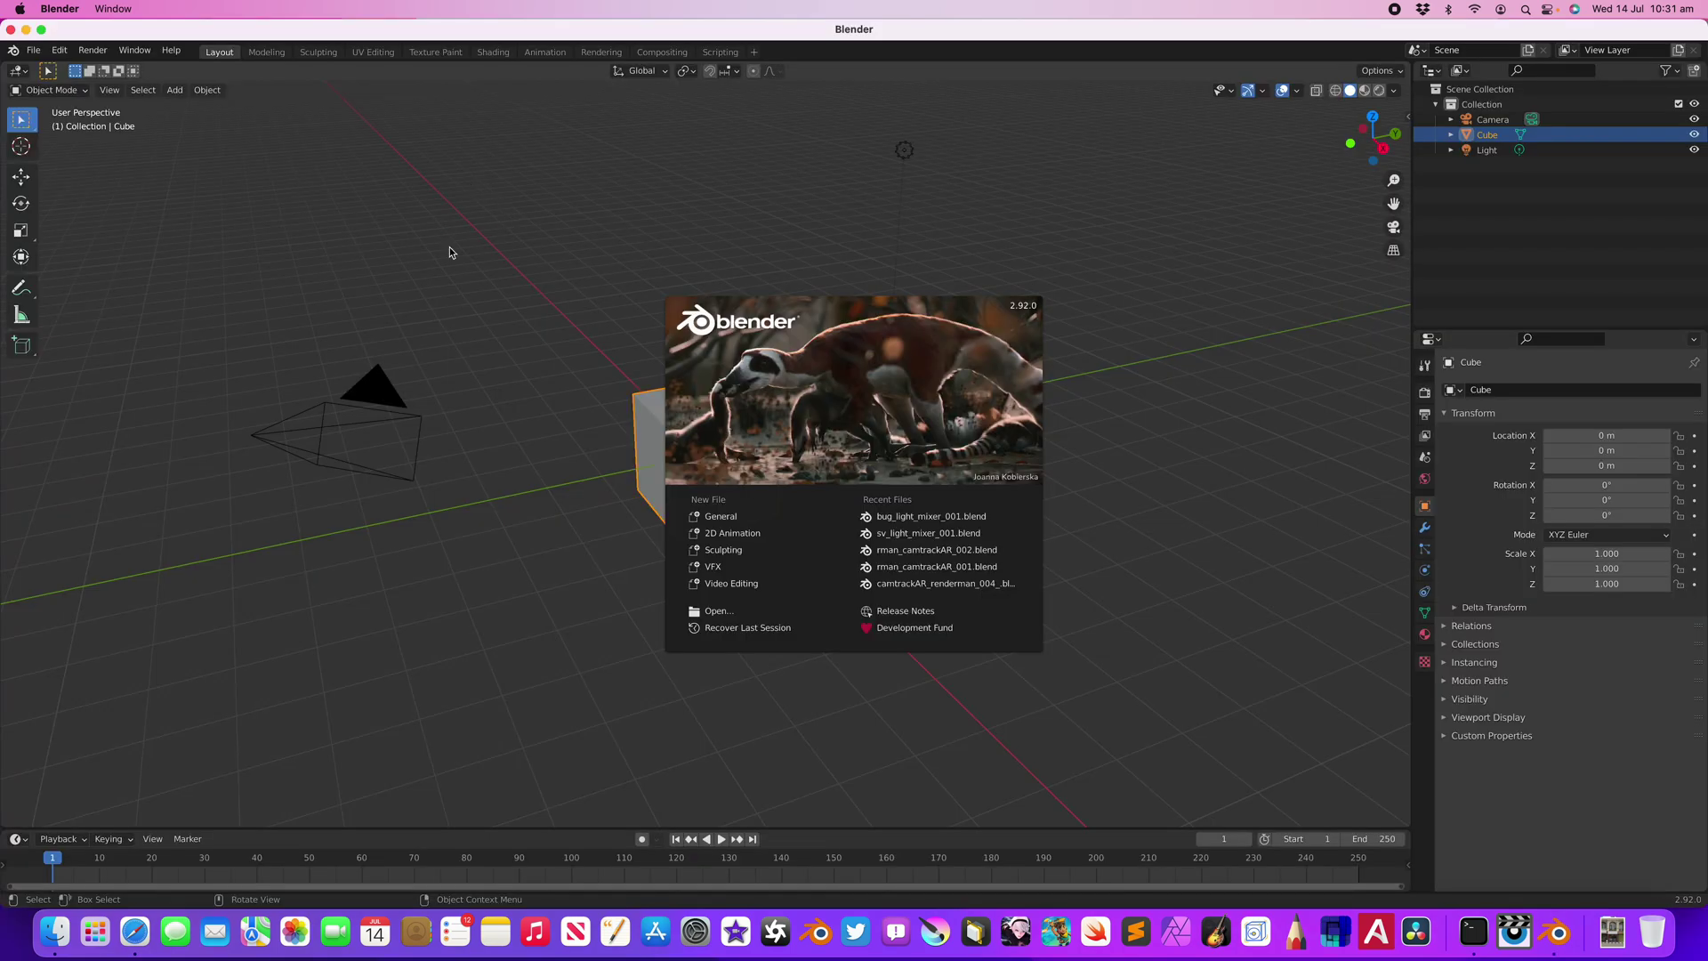
- Dismiss the splash screen and open the recent file sv_light_mixer_001.blend
left_click(450, 253)
left_click(33, 49)
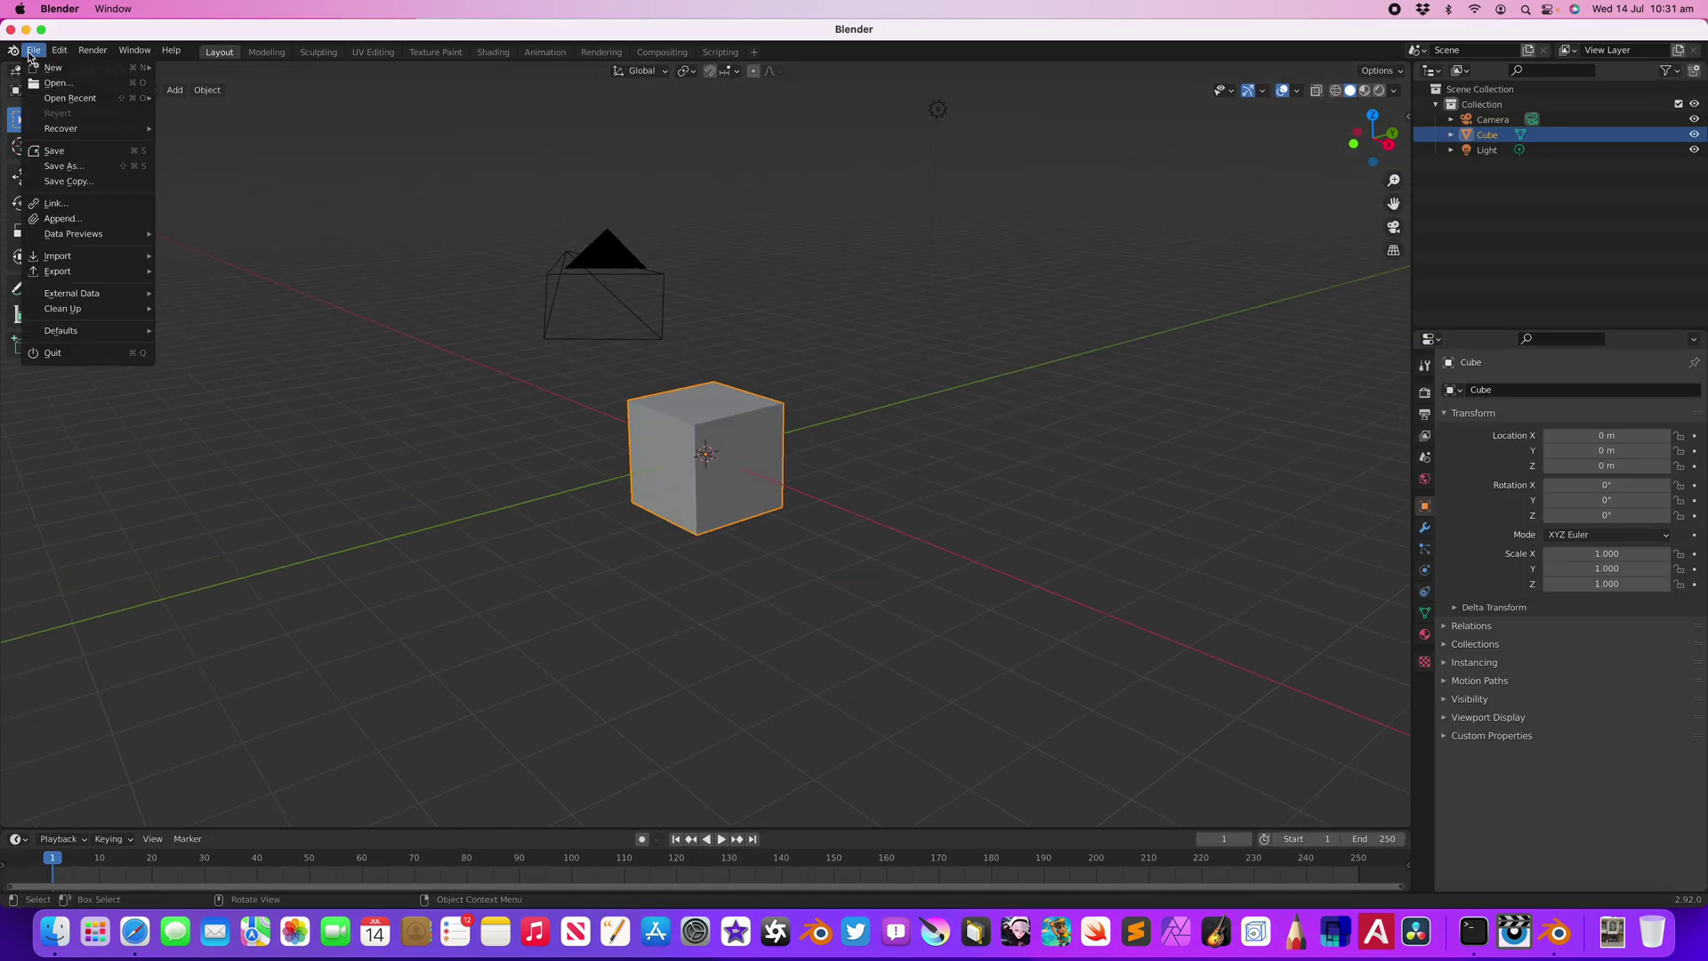
mouse_move(85, 100)
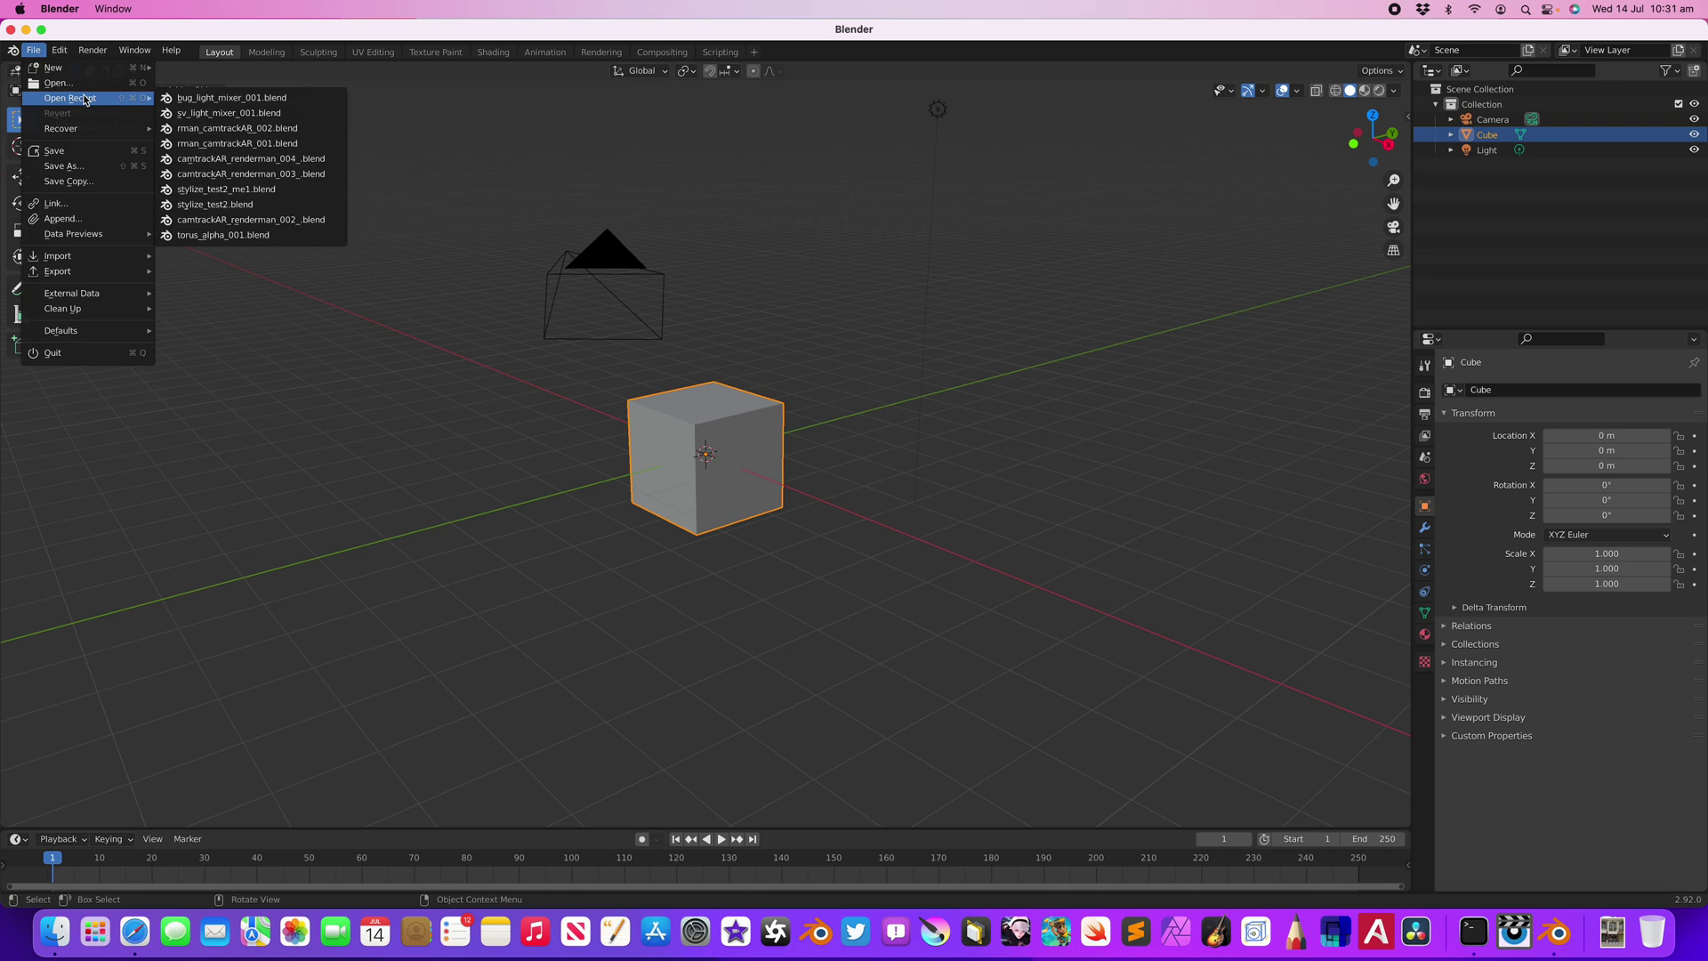
left_click(227, 114)
scroll(733, 488, "down", 2)
middle_click_drag(801, 487, 732, 536)
- Save the file as a new version named sv_light_mixer_002.blend
left_click(34, 49)
left_click(96, 166)
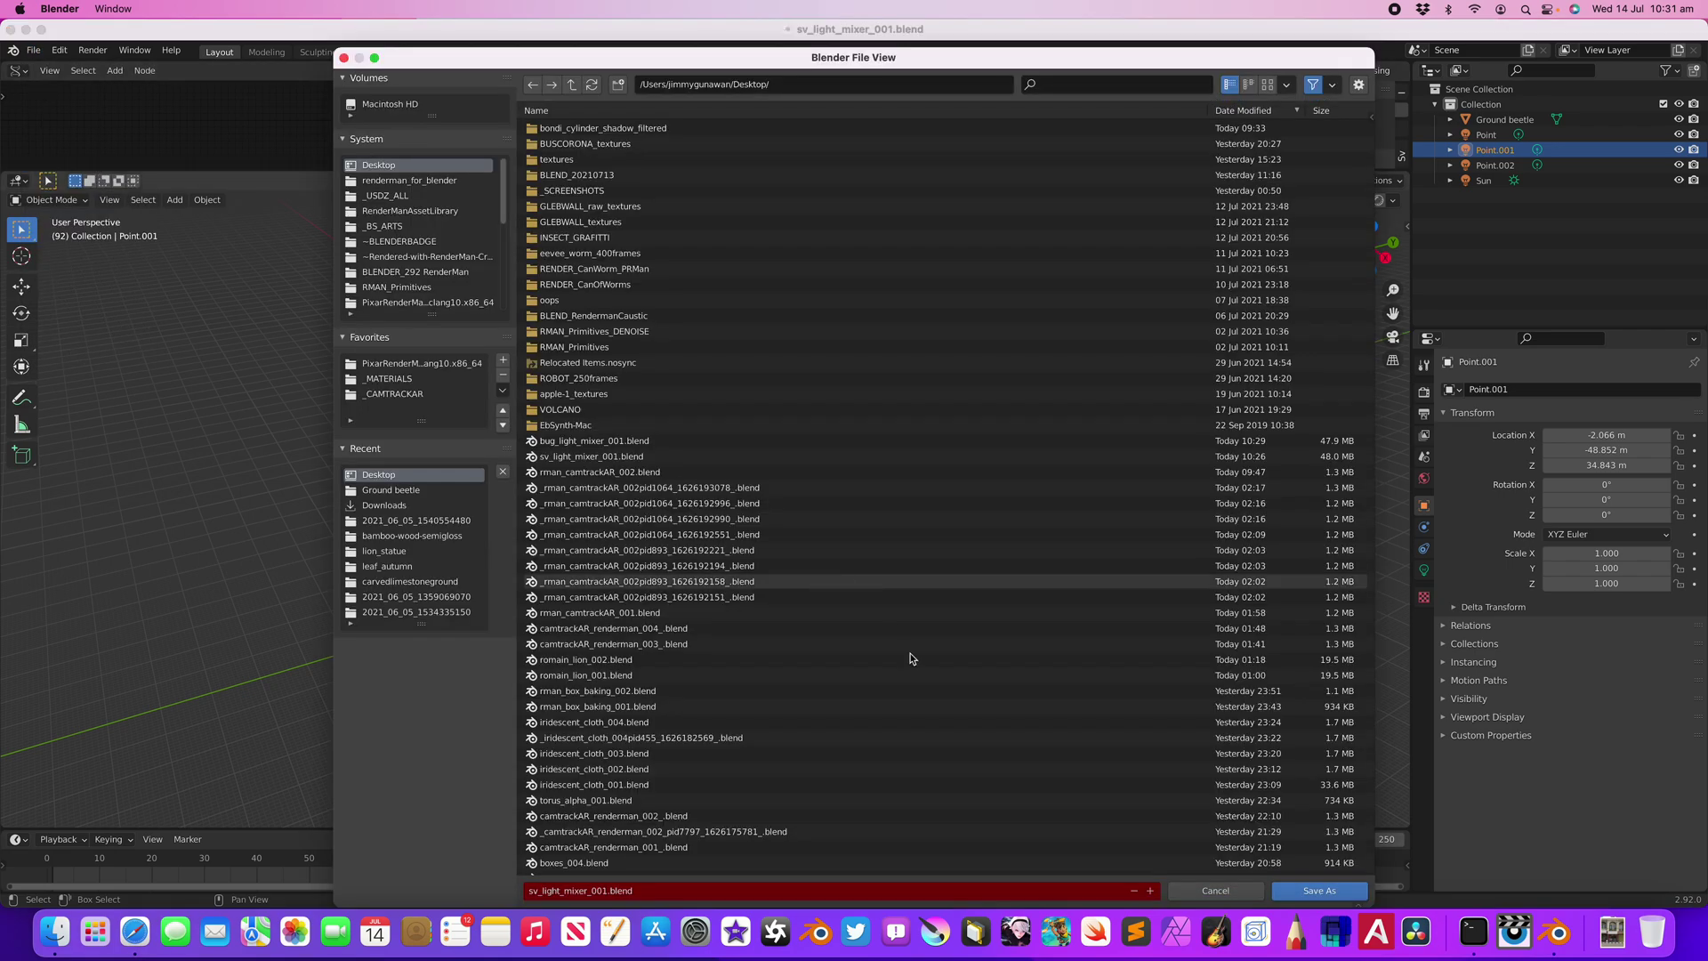
left_click(1152, 890)
left_click(1320, 891)
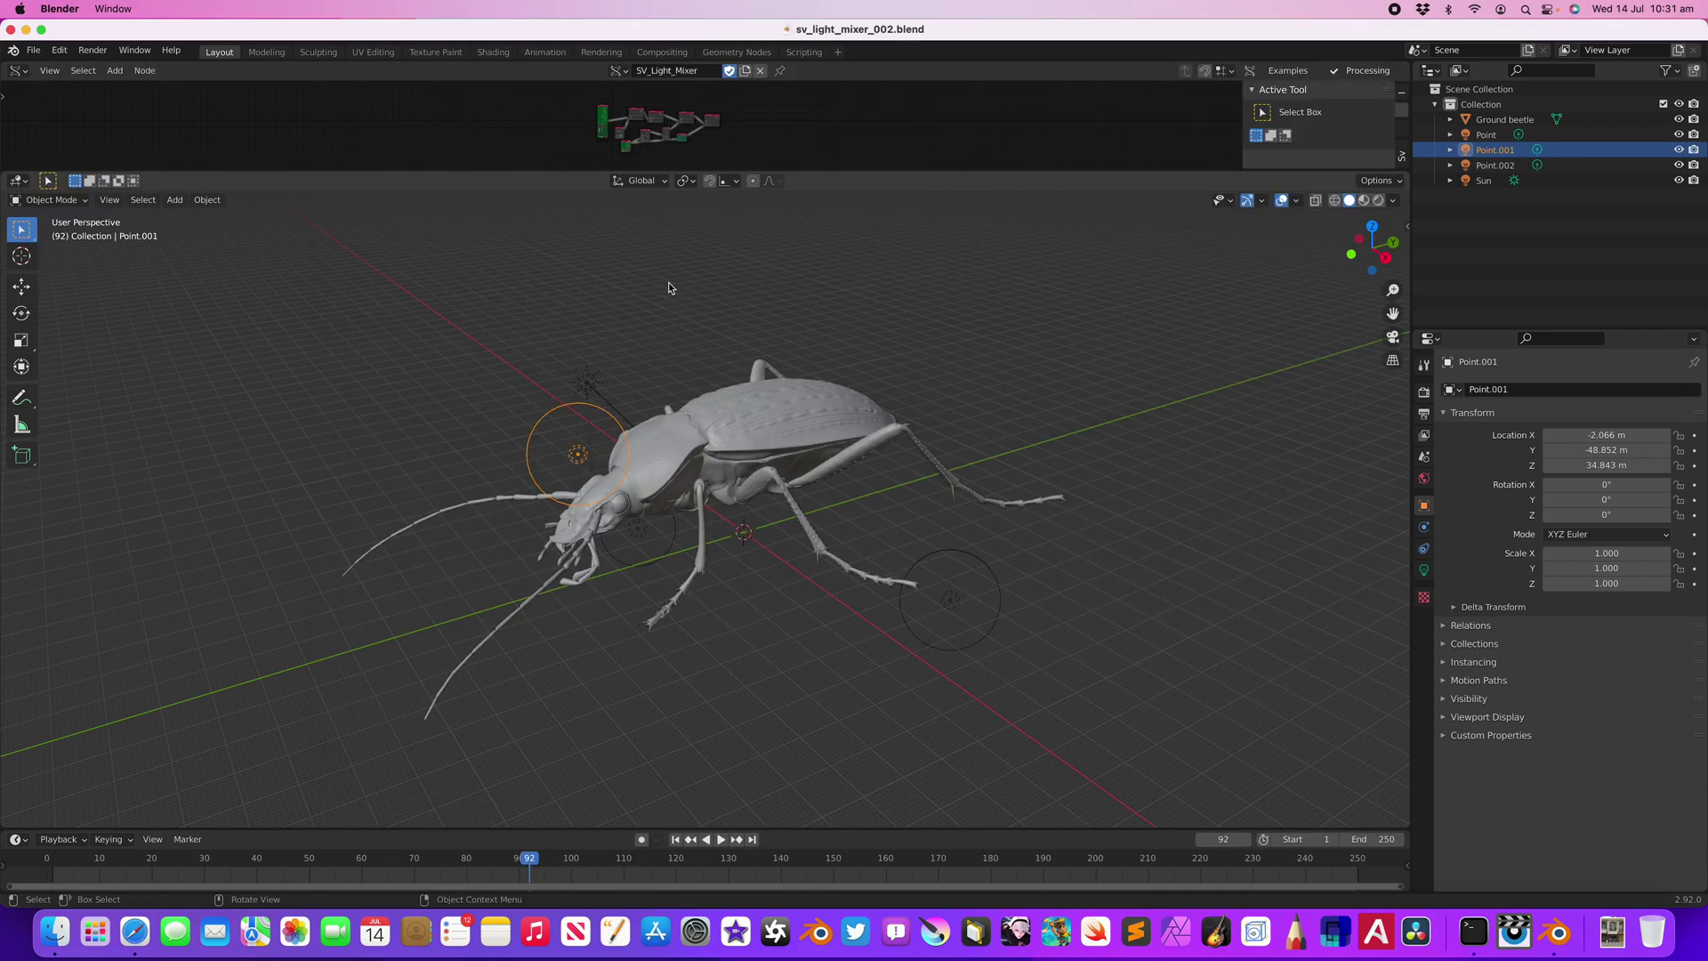
- Move the Point and Point.002 lights up from the ground to above the beetle
middle_click_drag(835, 350, 886, 400)
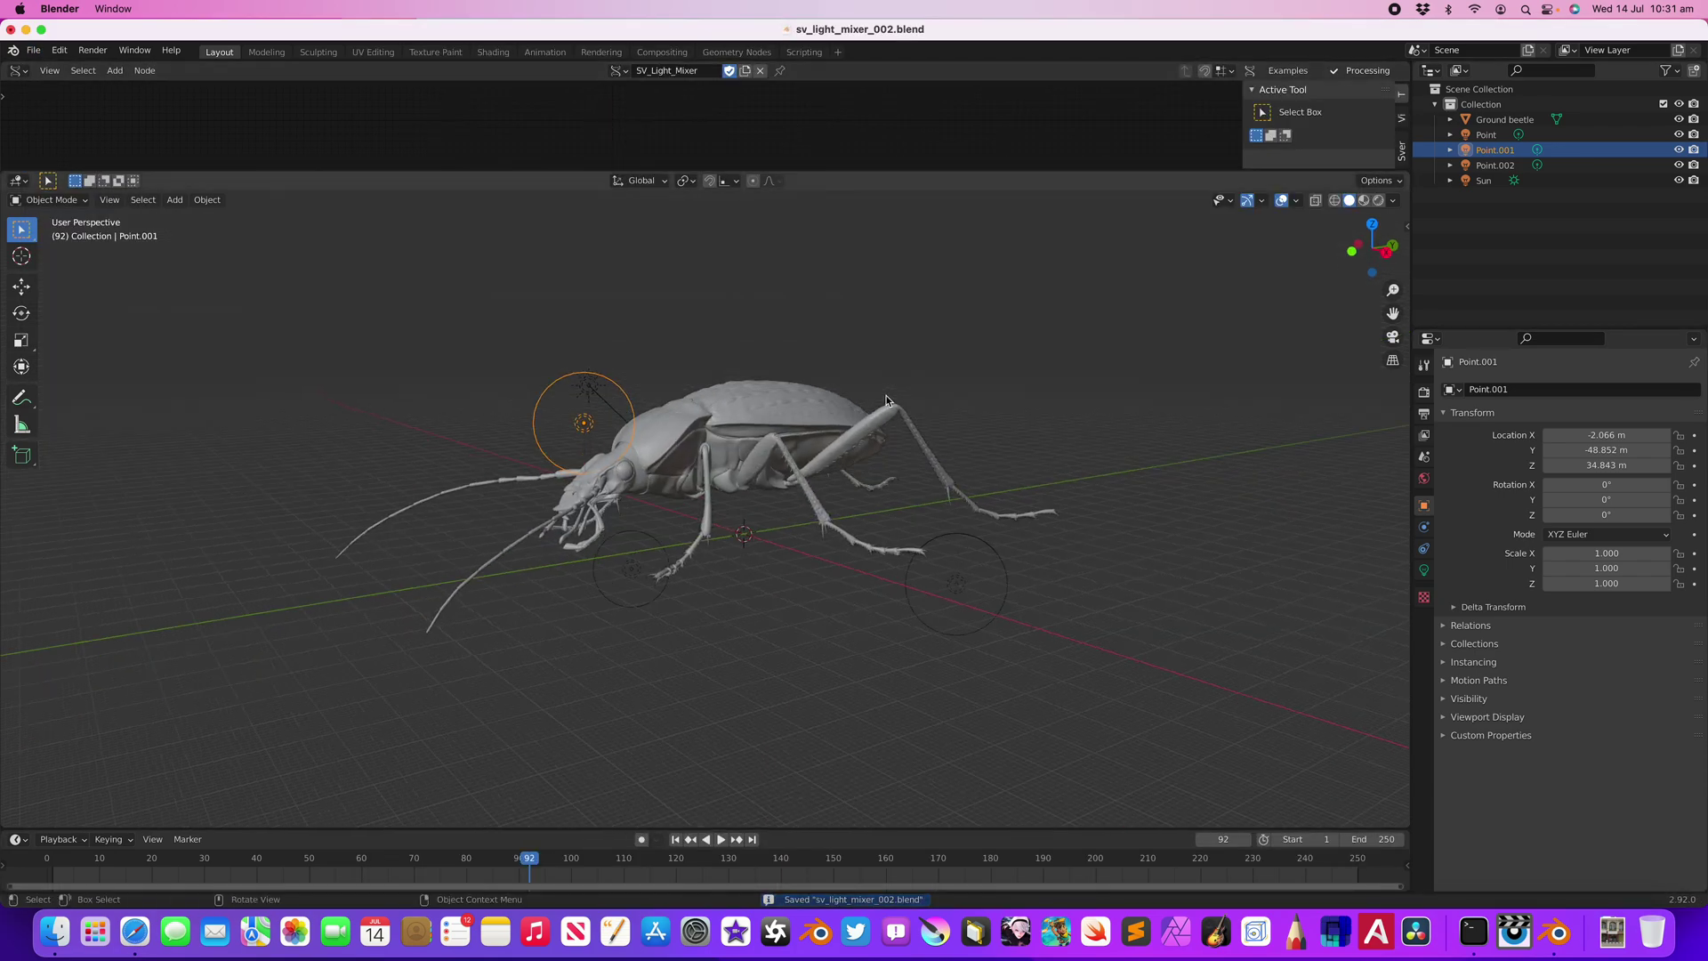
left_click(955, 594)
key("g")
left_click(1064, 270)
left_click(633, 571)
key("g")
left_click(689, 299)
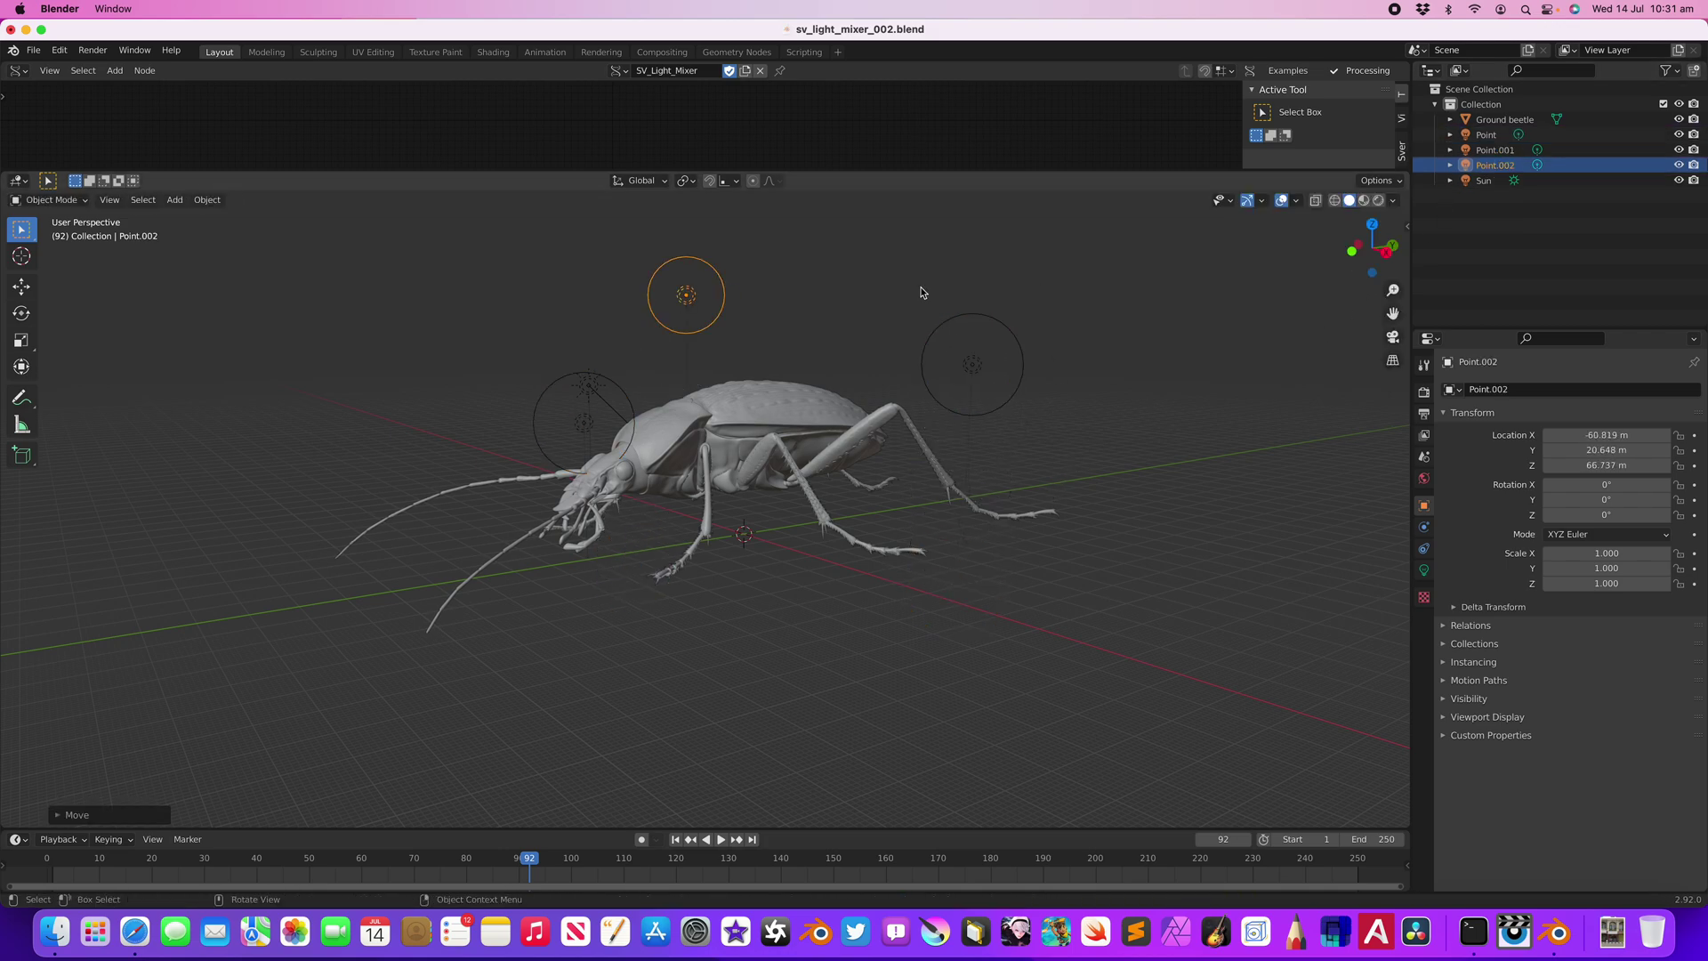
- Select the Sun light and switch the 3D view to rendered shading
left_click(1473, 185)
middle_click_drag(1155, 309, 1144, 392, "shift")
scroll(1142, 394, "up", 2)
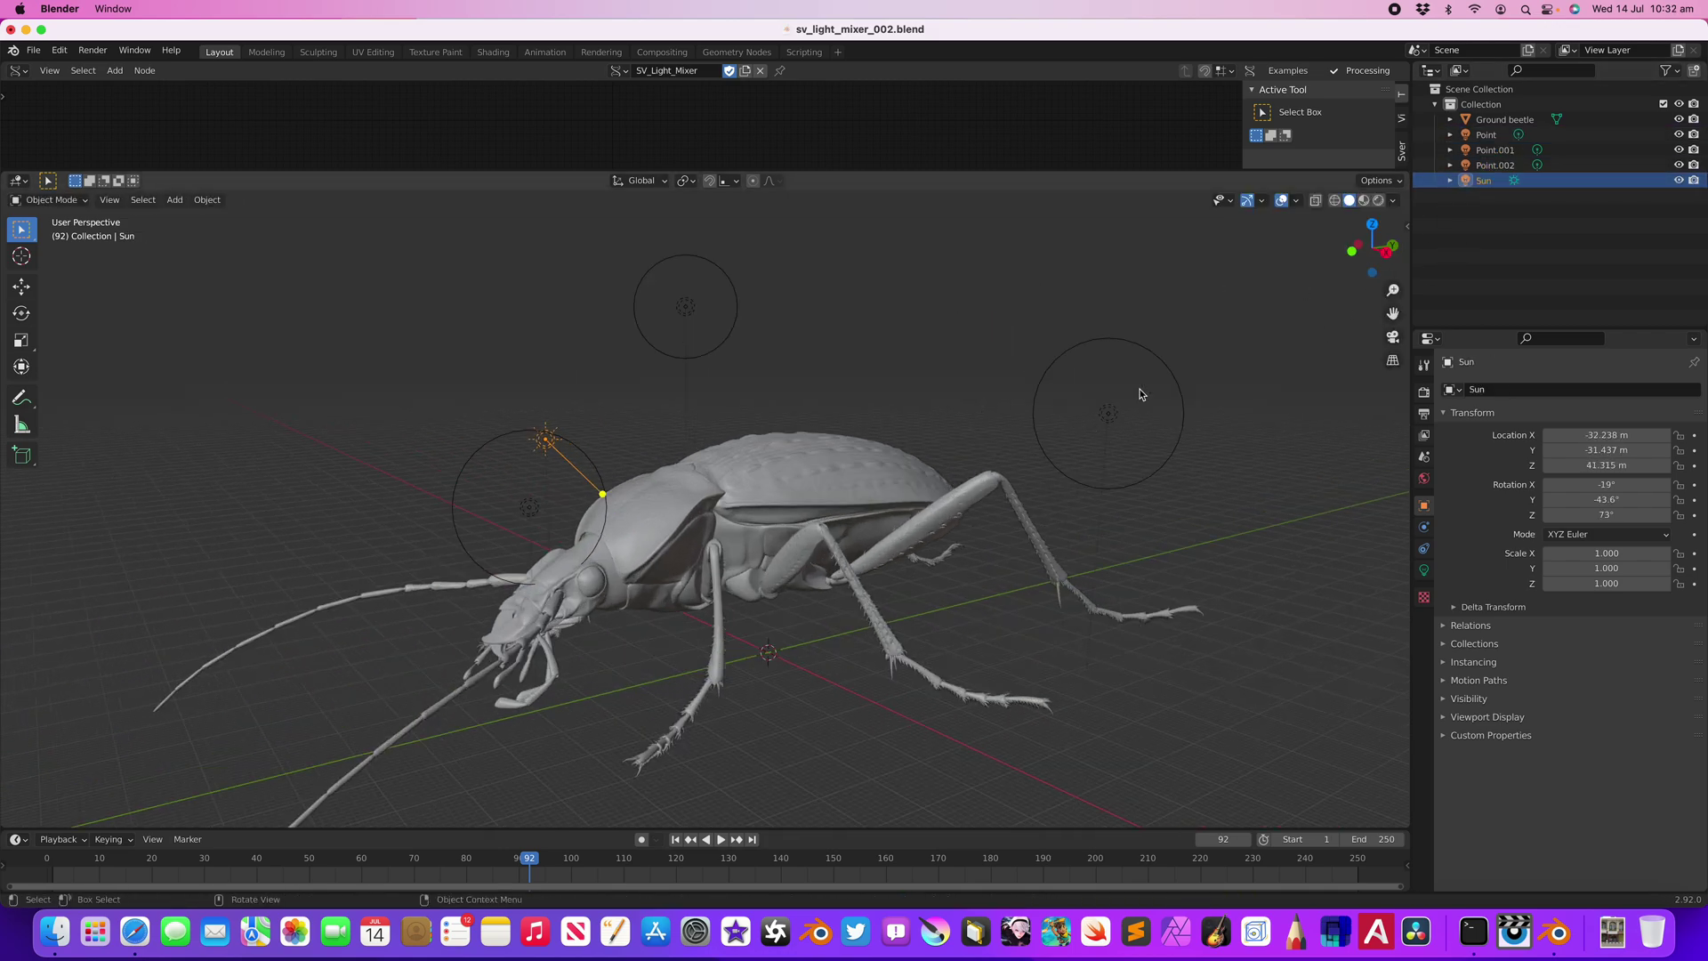
left_click(1377, 203)
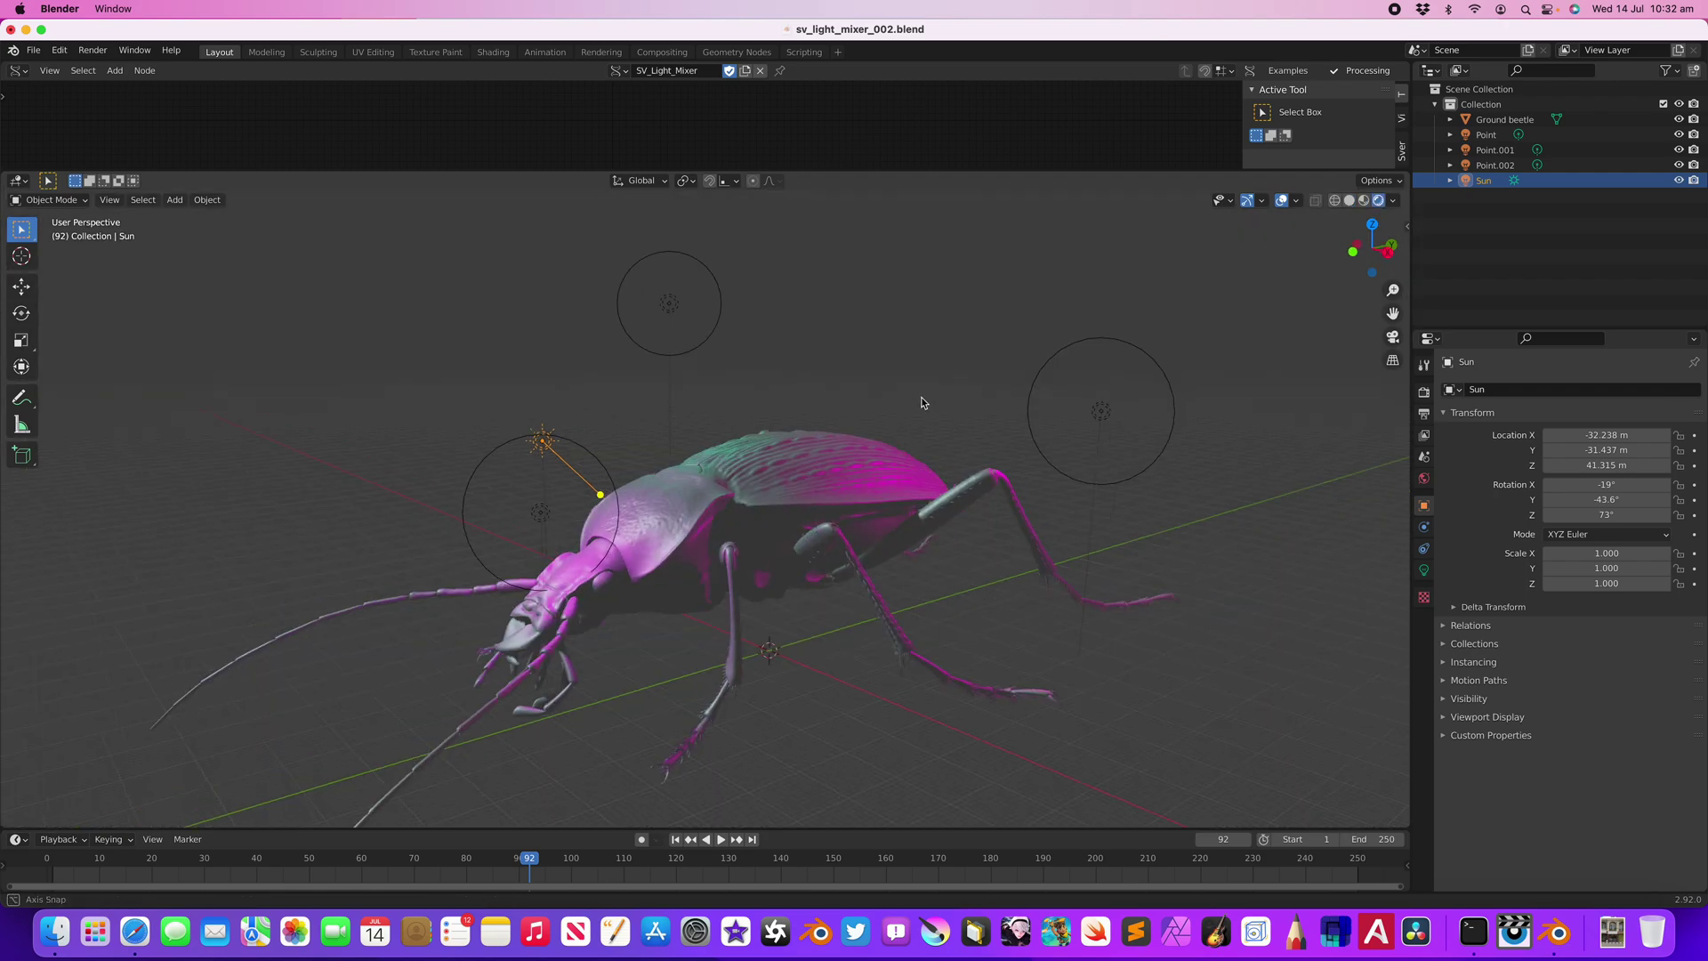
- Delete all four lights, the three point lights and the sun, leaving only the beetle
scroll(840, 406, "down", 3)
left_click(972, 446)
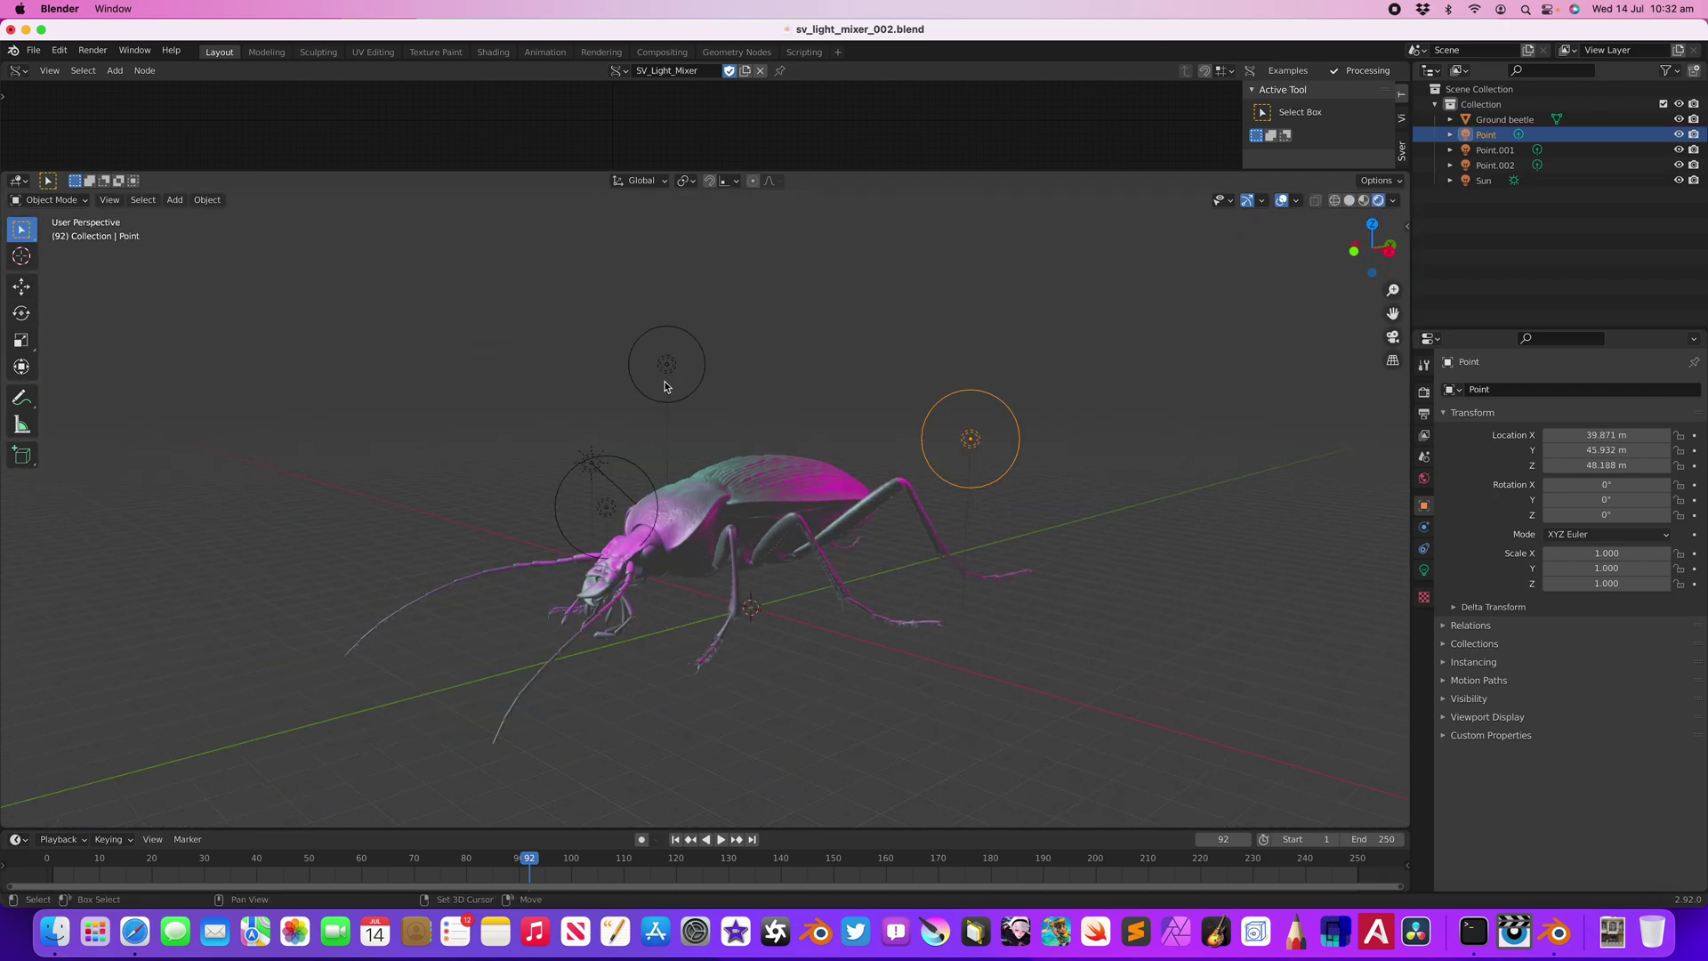
left_click(667, 365, "shift")
left_click(604, 508, "shift")
left_click(591, 464, "shift")
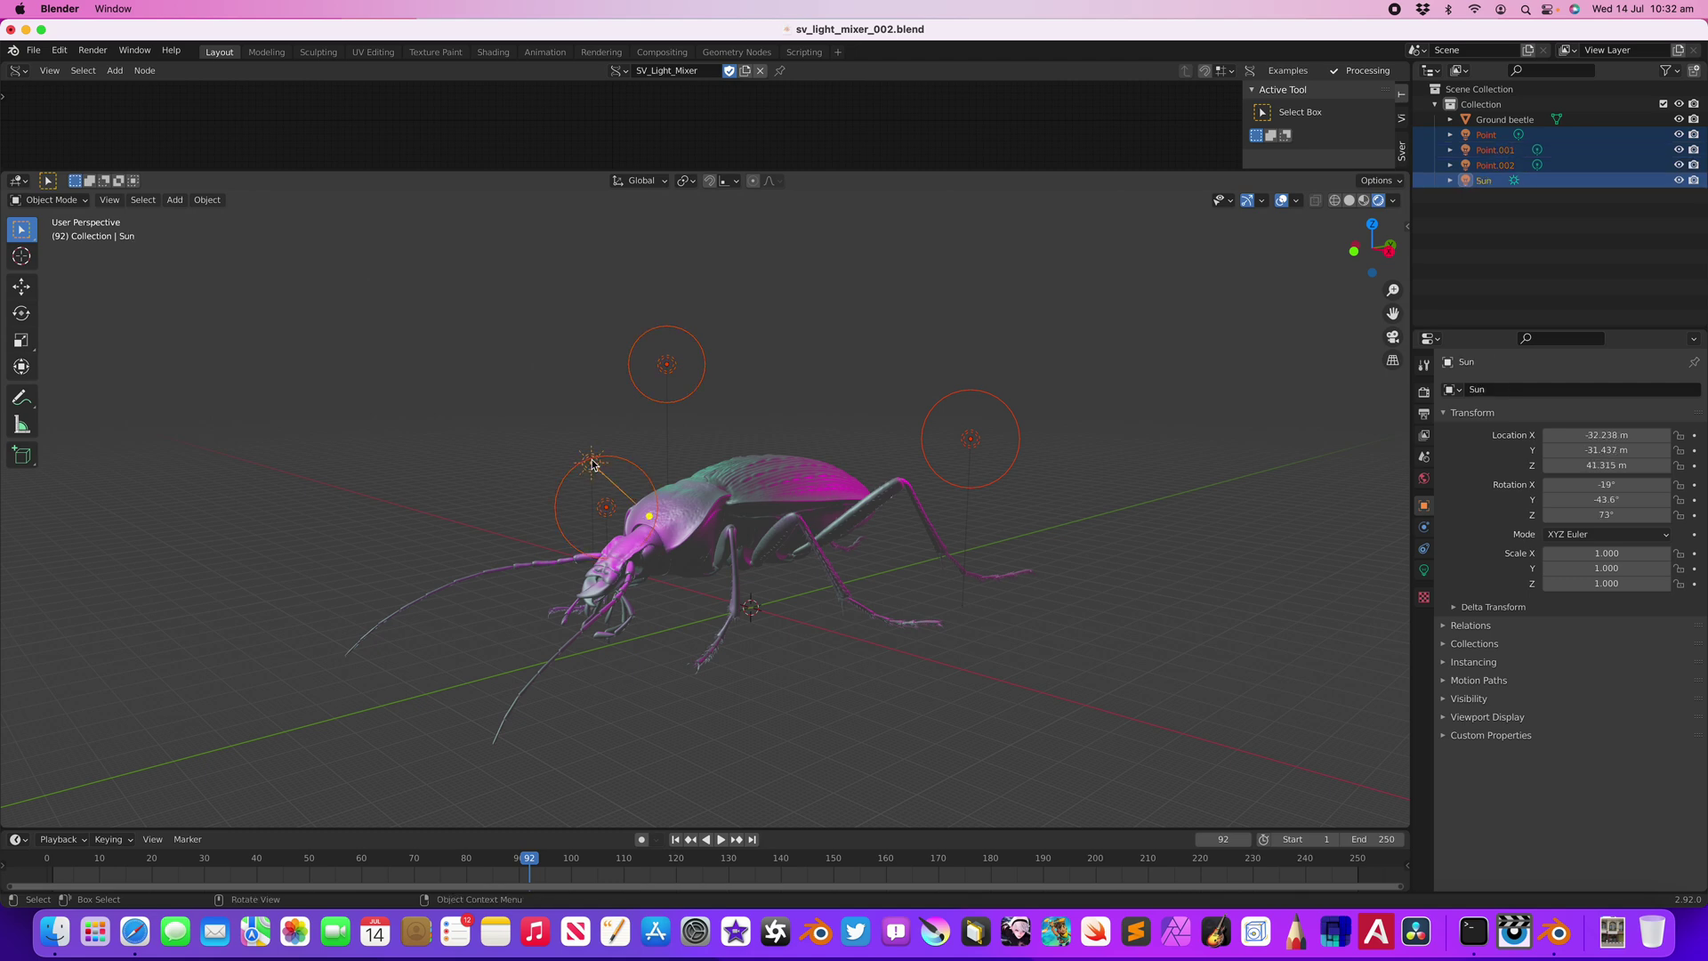
key("Delete")
middle_click_drag(975, 420, 812, 507)
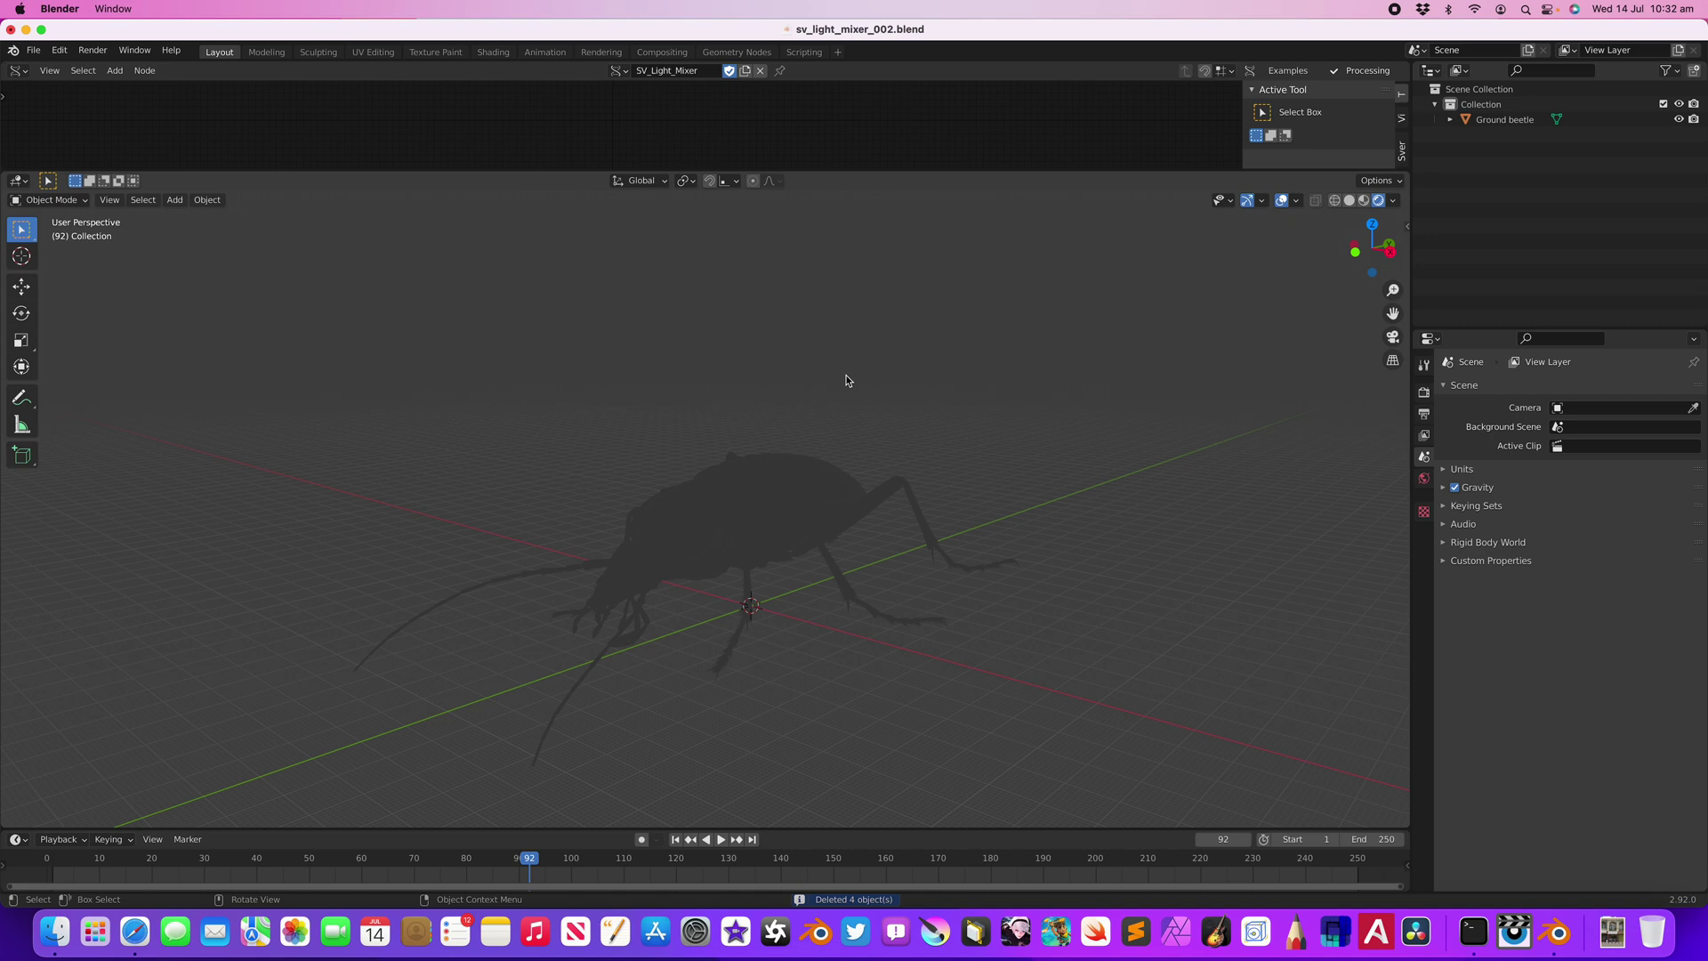
- Add a sun light at the origin and tilt it with a free trackball rotation
key("shift+a")
mouse_move(846, 377)
mouse_move(831, 564)
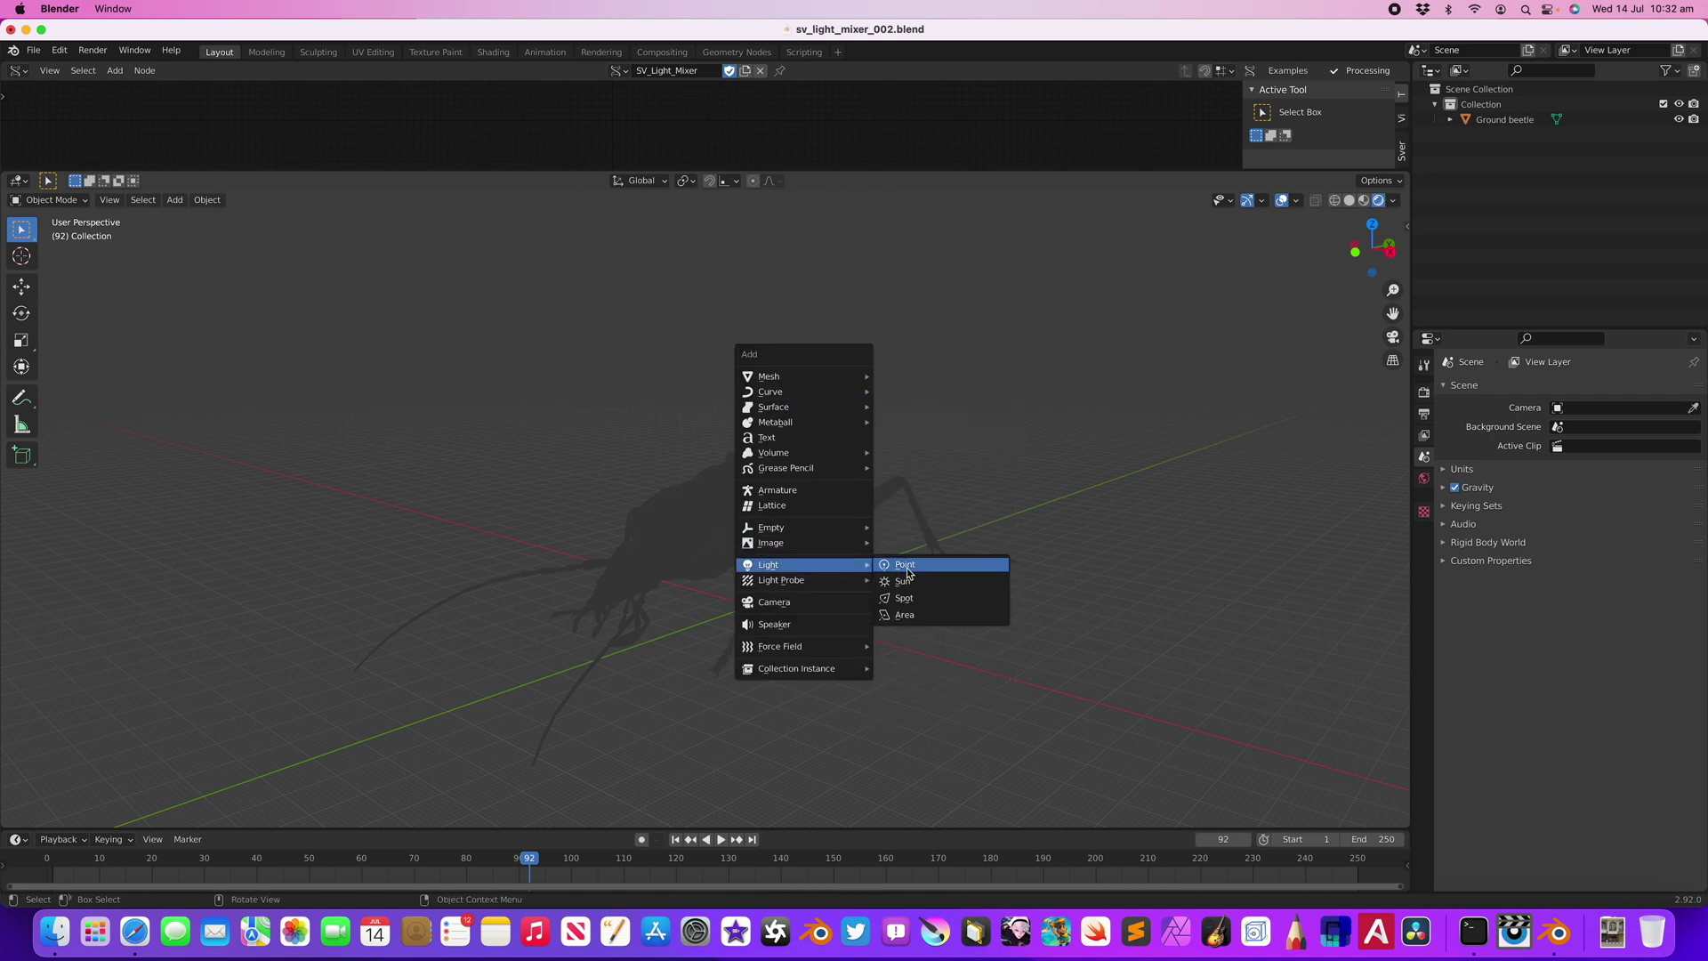
left_click(899, 579)
key("r")
key("r")
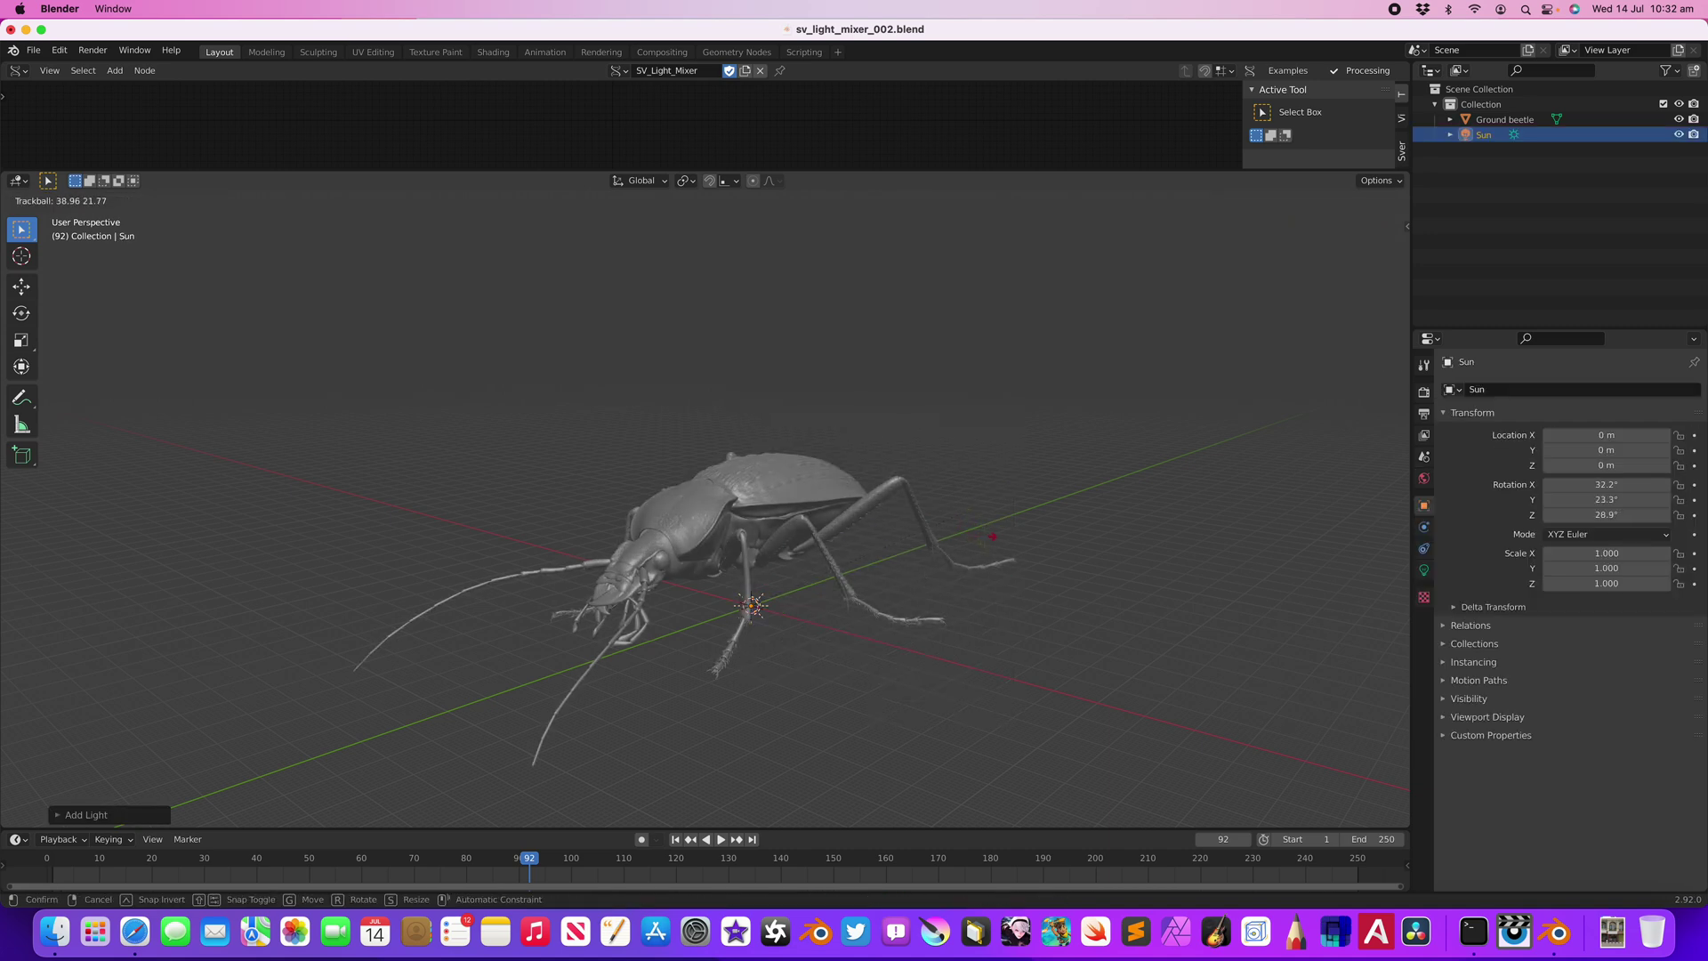
left_click(1008, 554)
- Give the sun light a pale blue color with saturation 0.250 and set its strength to 0.340
left_click(1423, 571)
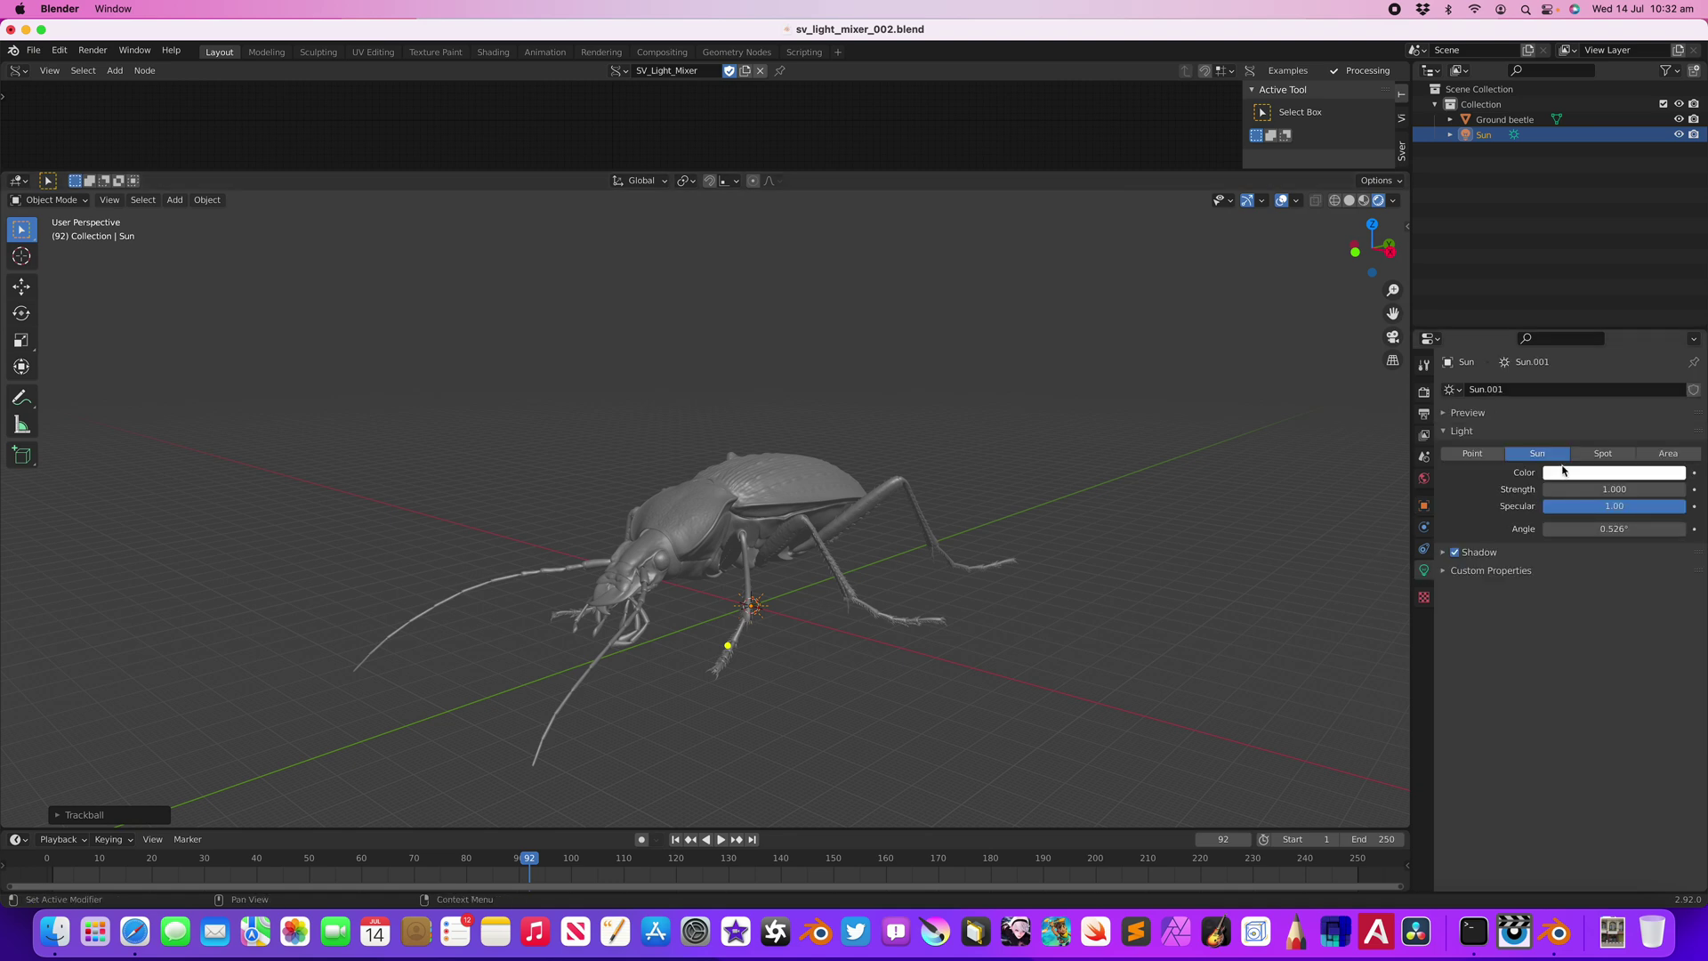
left_click(1563, 470)
left_click(1609, 310)
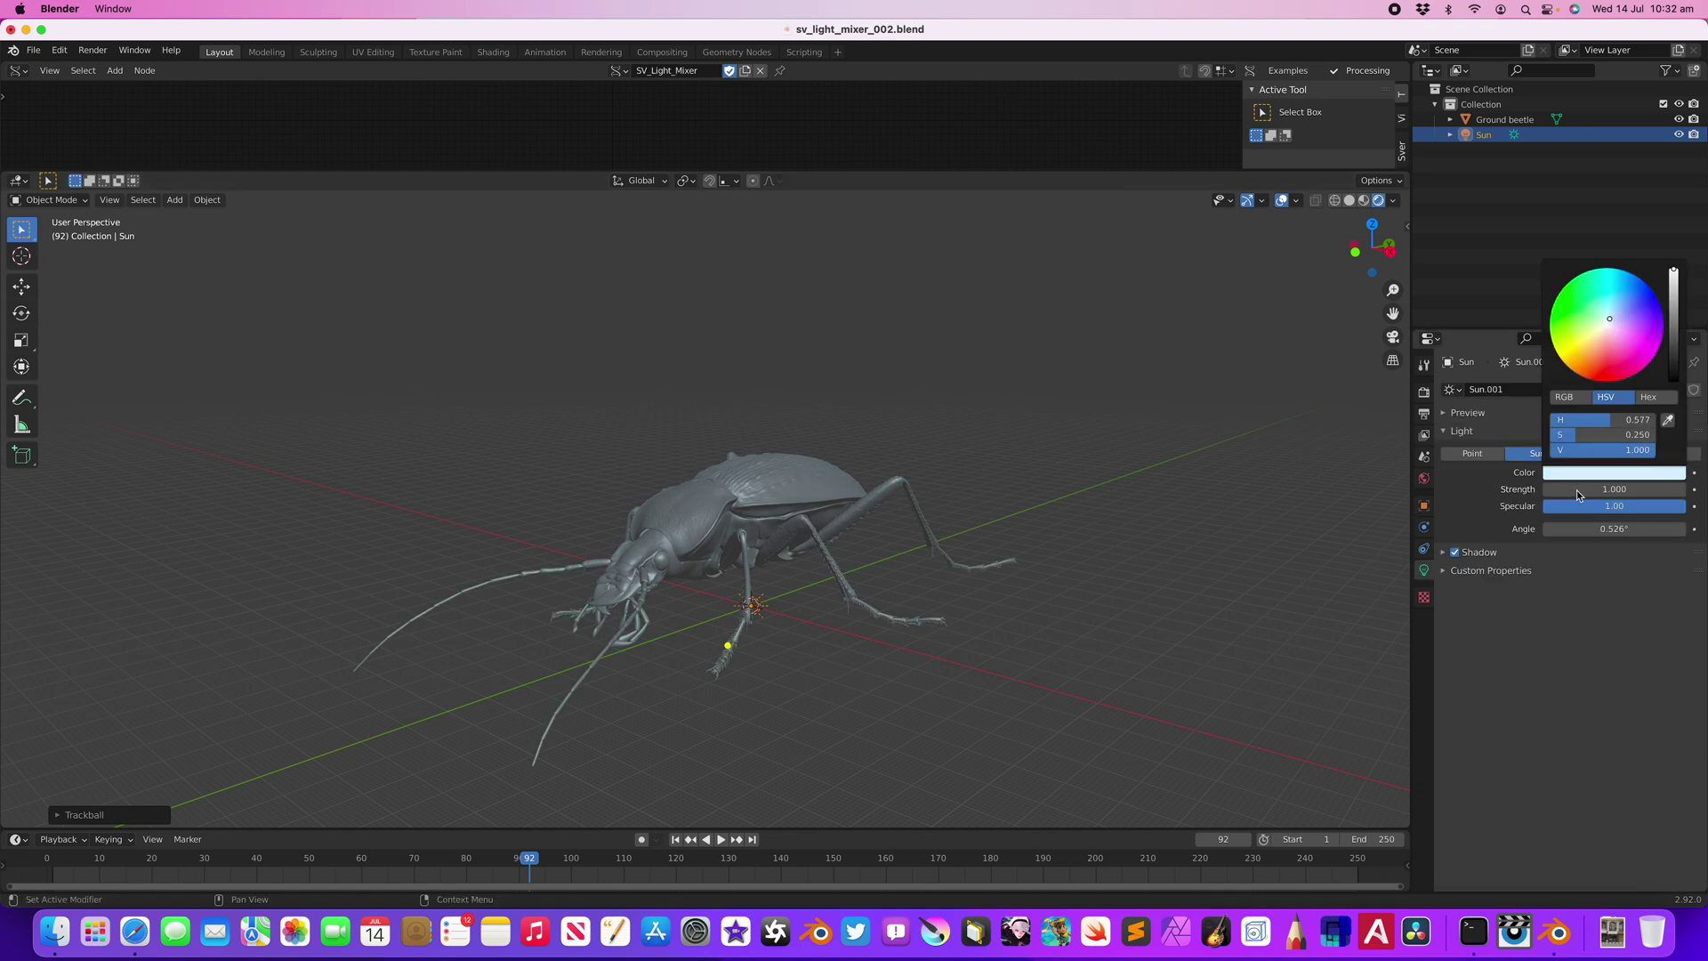
mouse_move(1577, 493)
left_mouse_down()
mouse_move(1524, 493)
mouse_move(1582, 493)
left_mouse_up()
- Add a point light above the beetle and duplicate it twice, spreading the three point lights around the body
mouse_move(925, 476)
middle_mouse_down()
mouse_move(1022, 456)
mouse_move(922, 477)
middle_mouse_up()
key("shift+a")
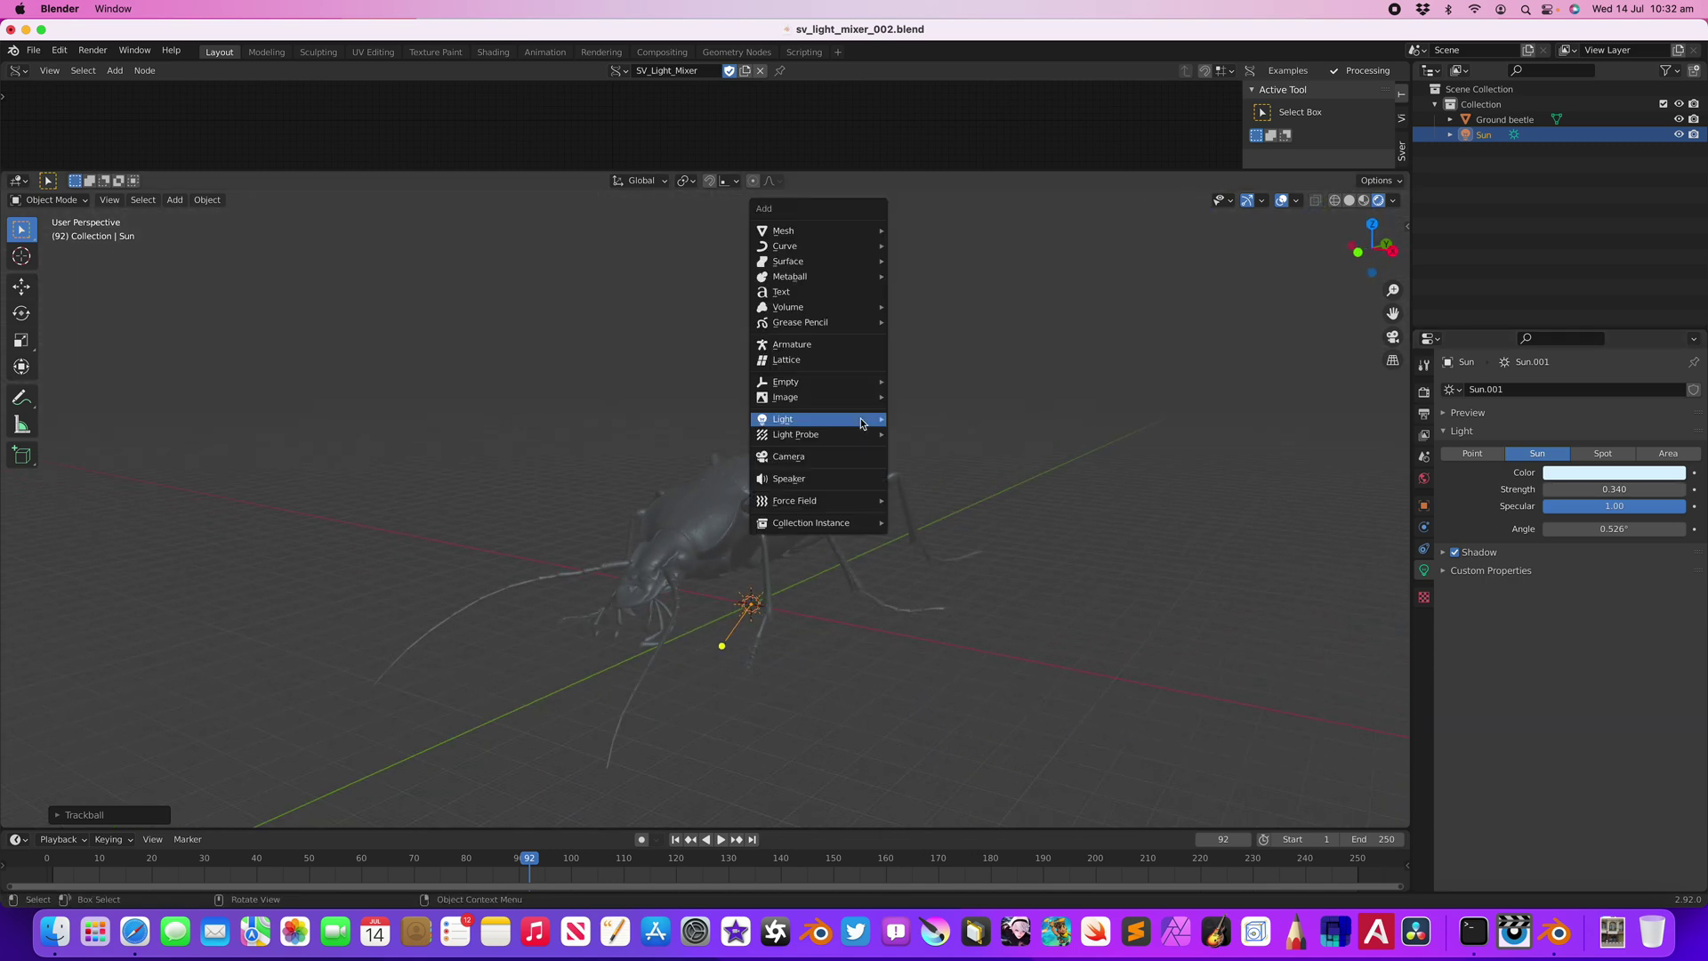
mouse_move(861, 423)
left_click(917, 425)
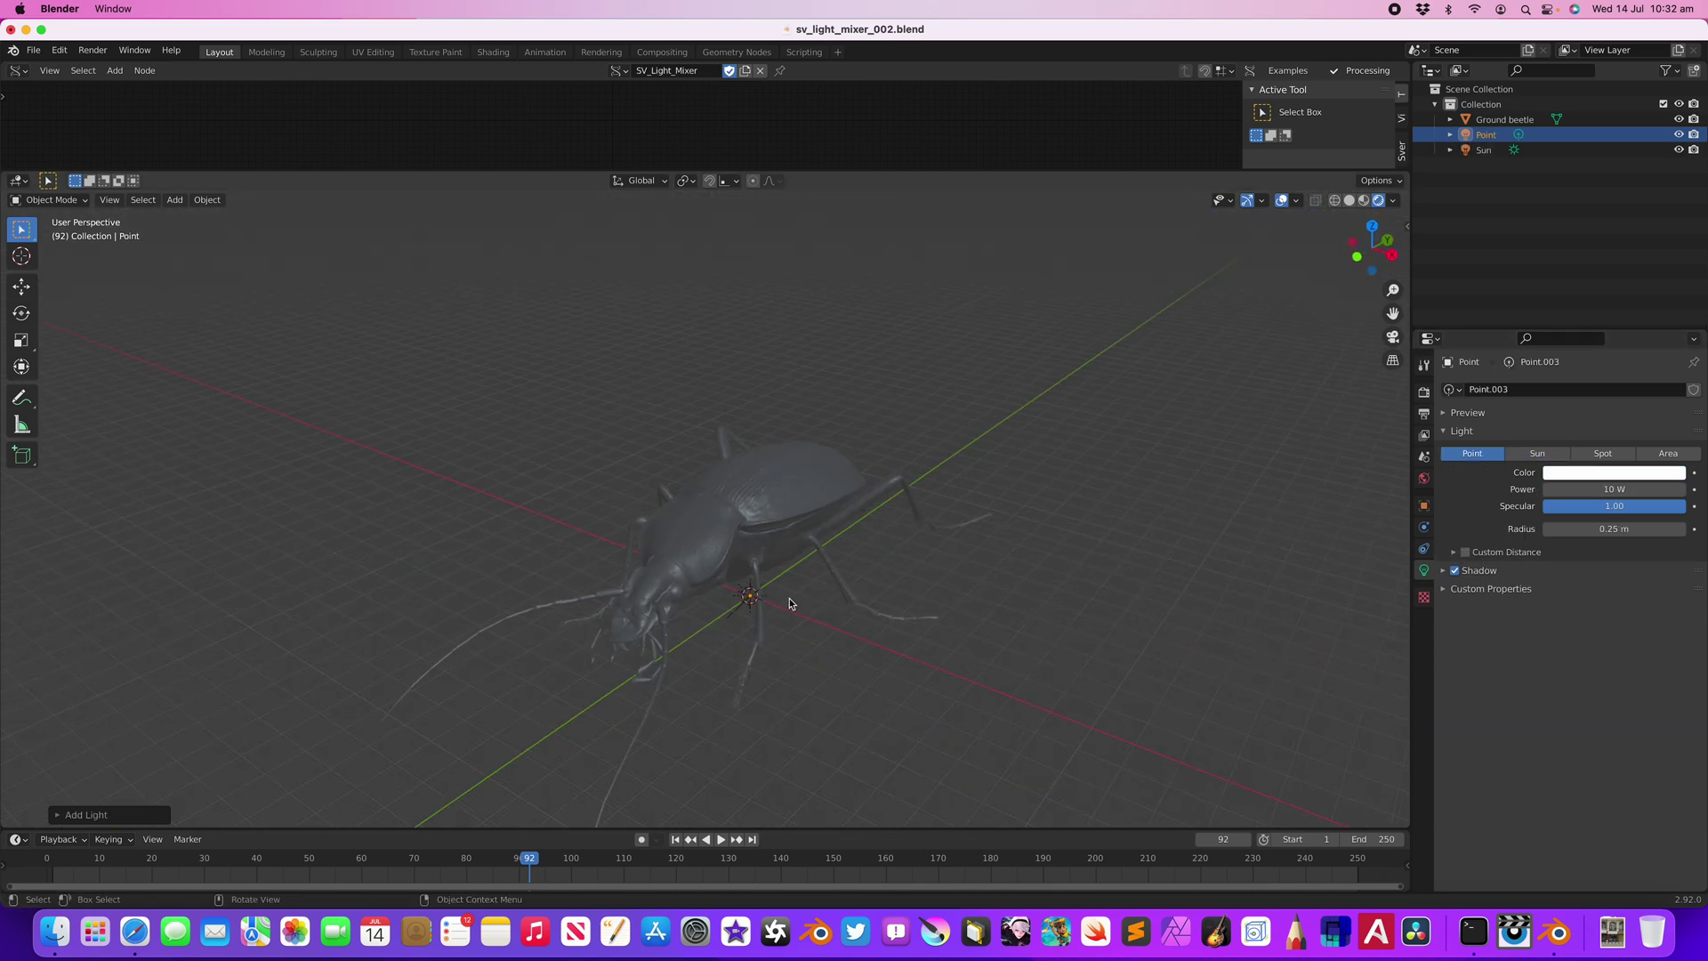
middle_click_drag(682, 473, 783, 498)
key("shift+d")
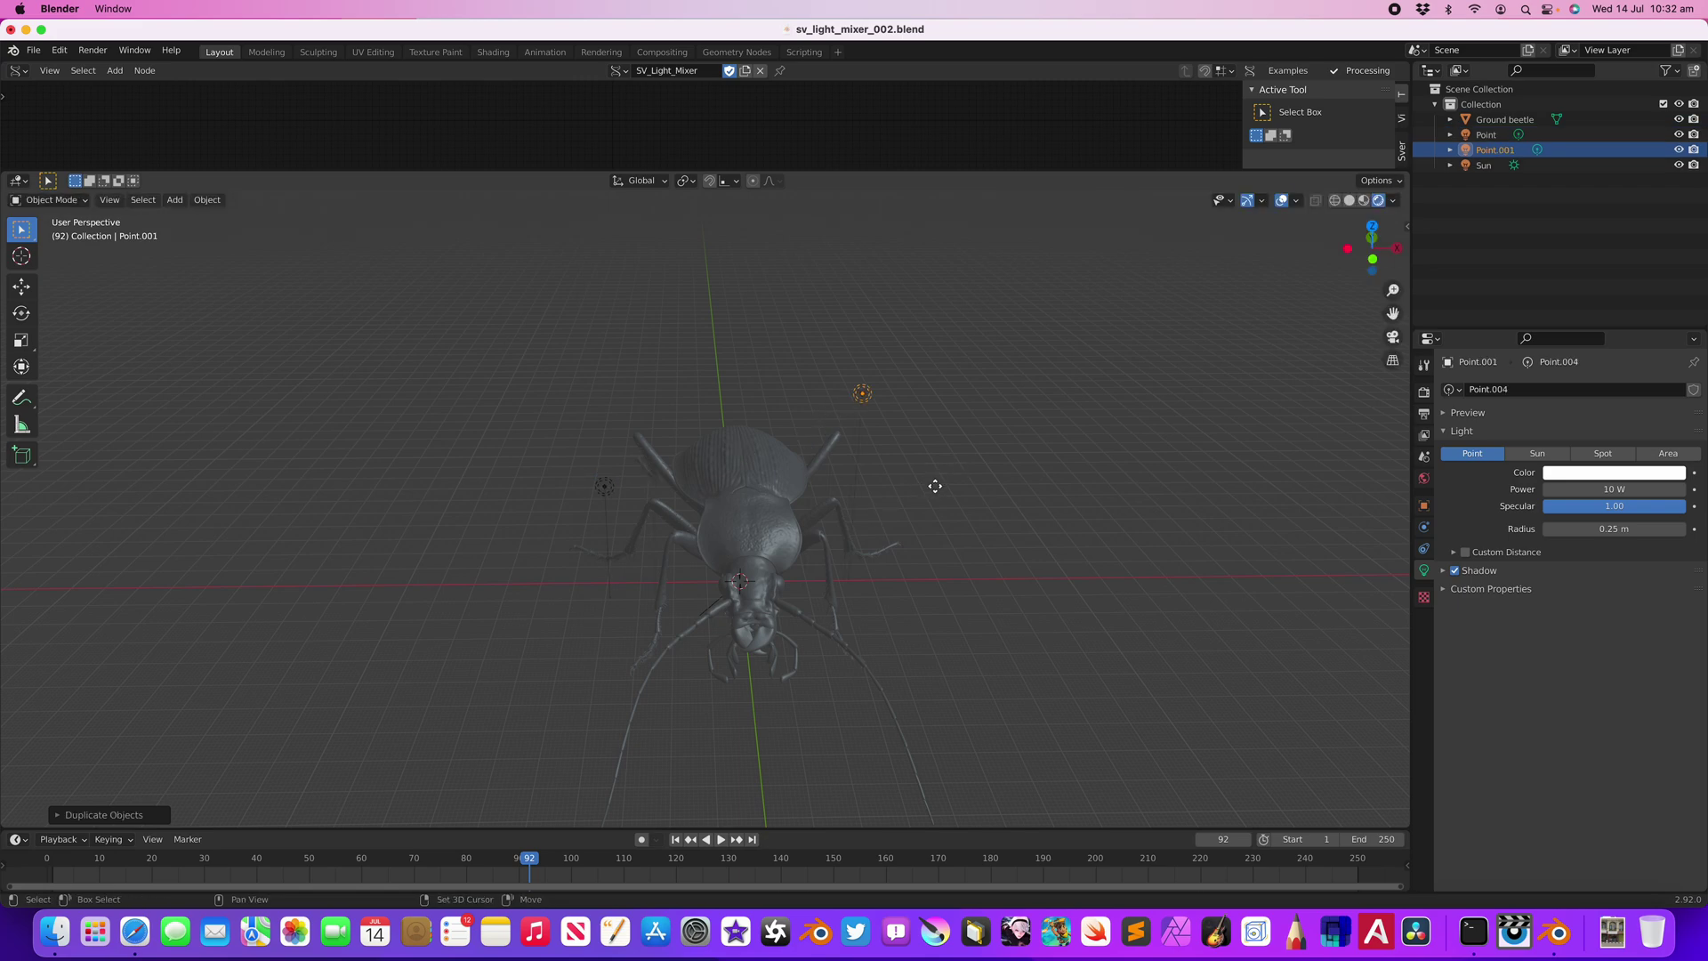
key("shift+d")
left_click(927, 555)
middle_click_drag(927, 555, 819, 544)
- Select the ground beetle and examine its transform values and dimensions
left_click(845, 507)
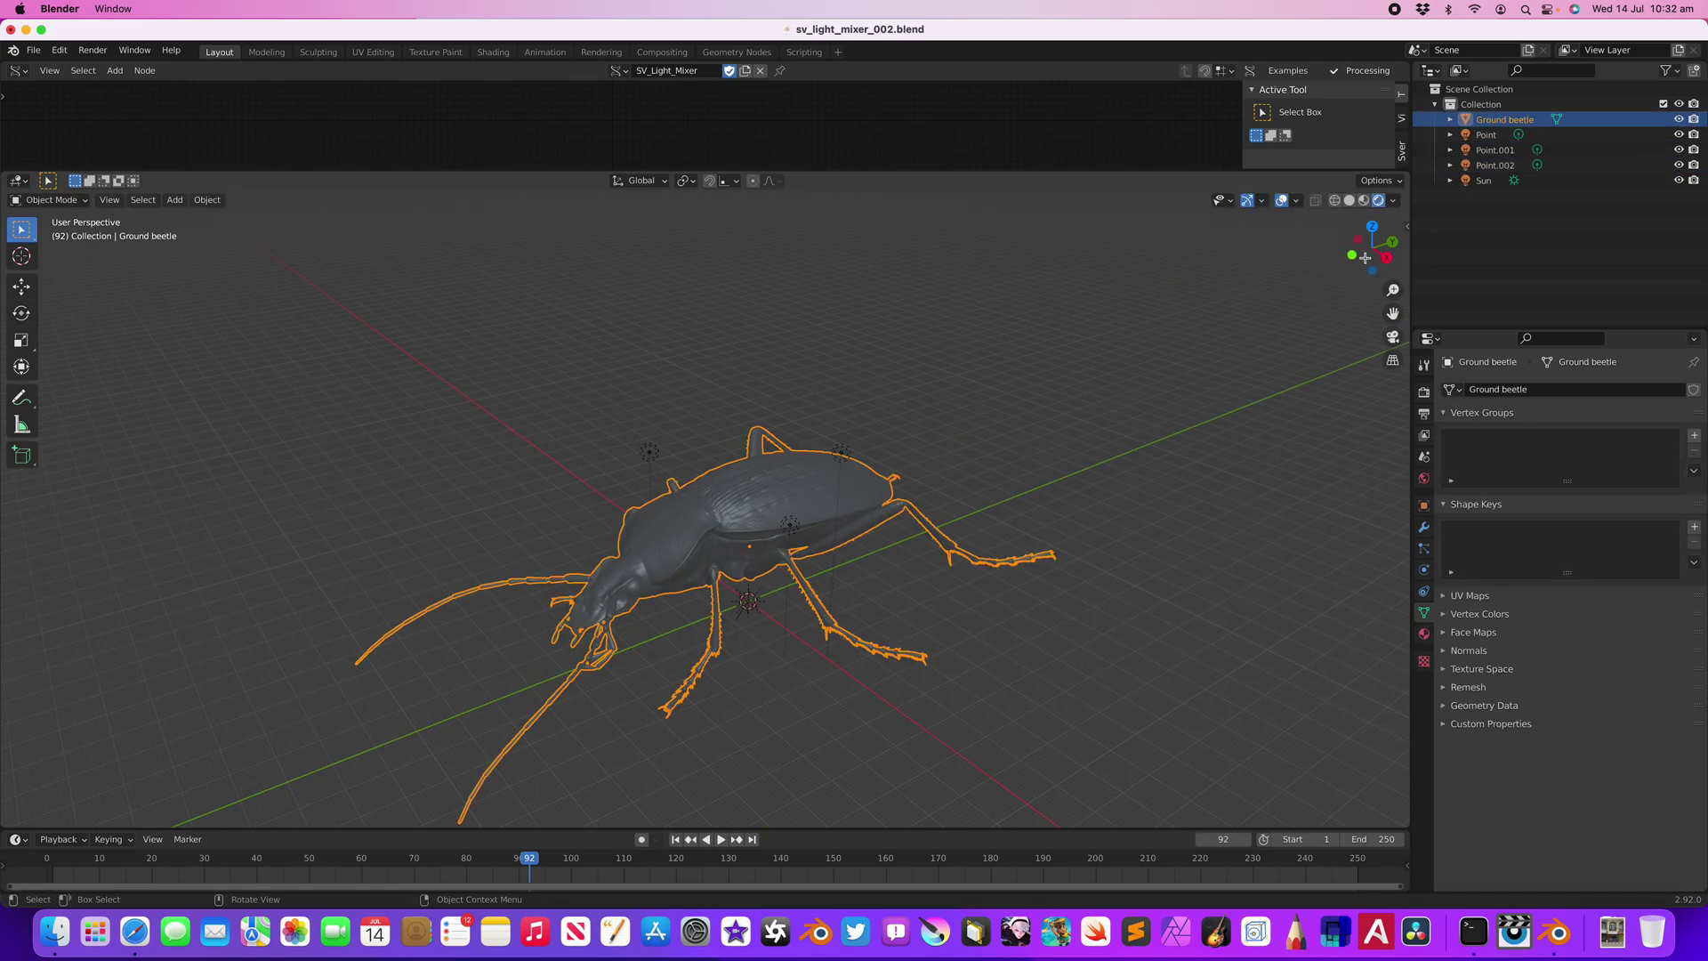
left_click(1408, 228)
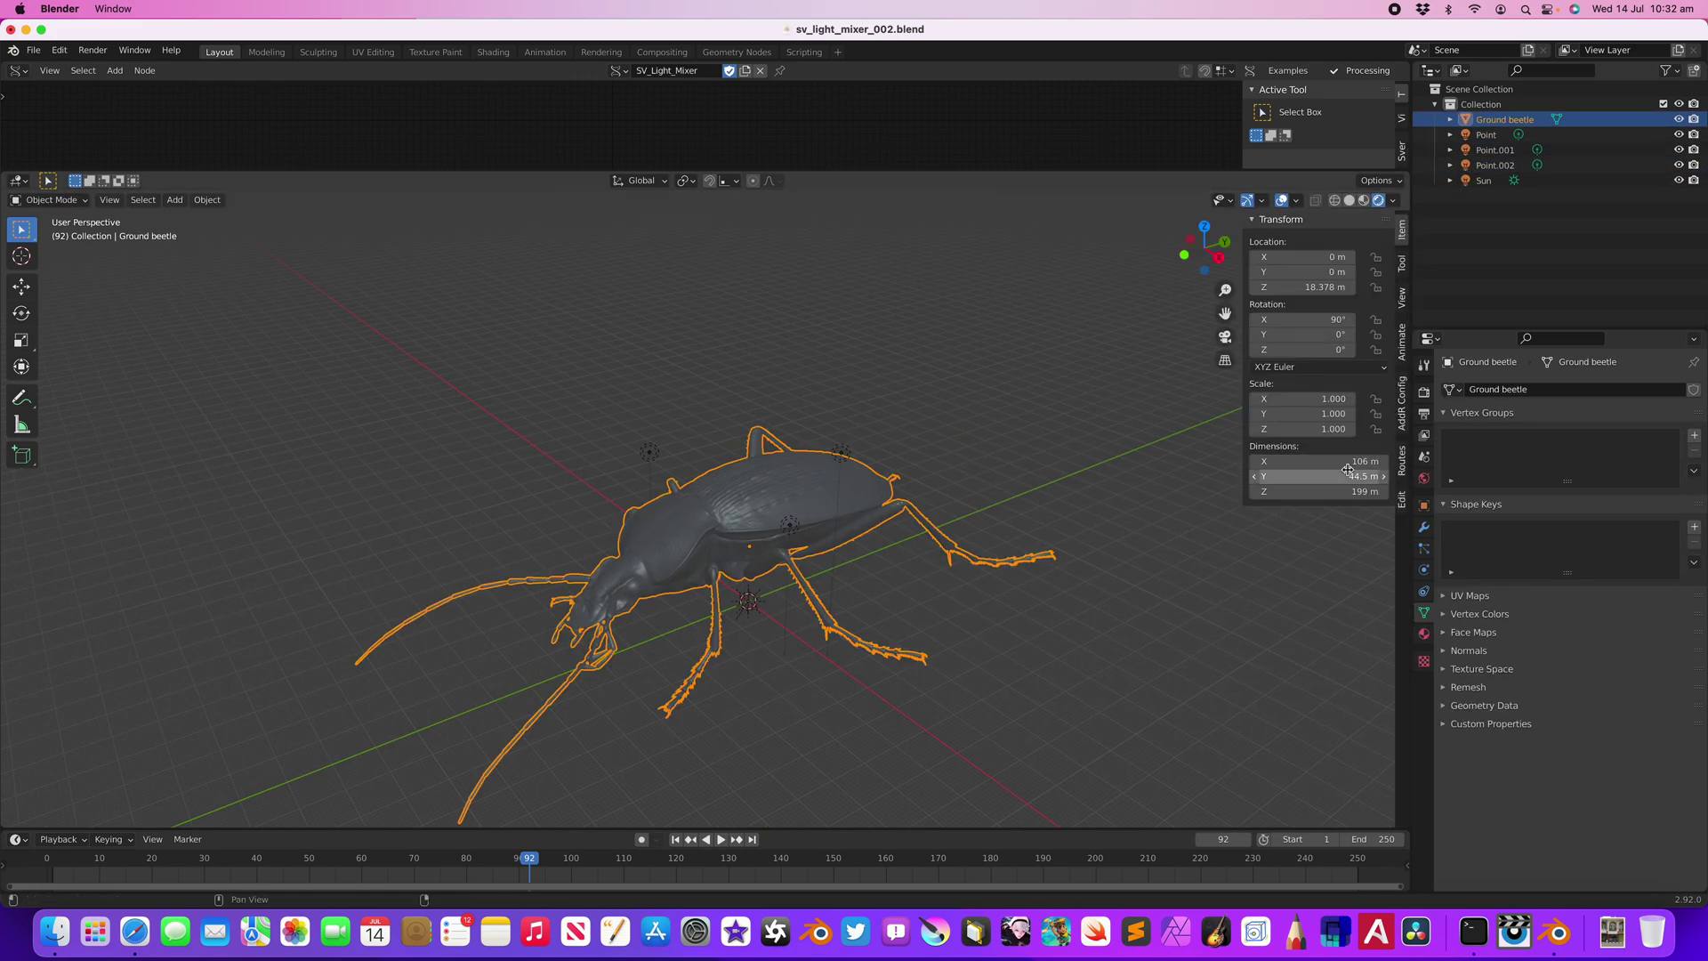
scroll(1010, 542, "down", 2)
middle_click_drag(820, 511, 847, 507)
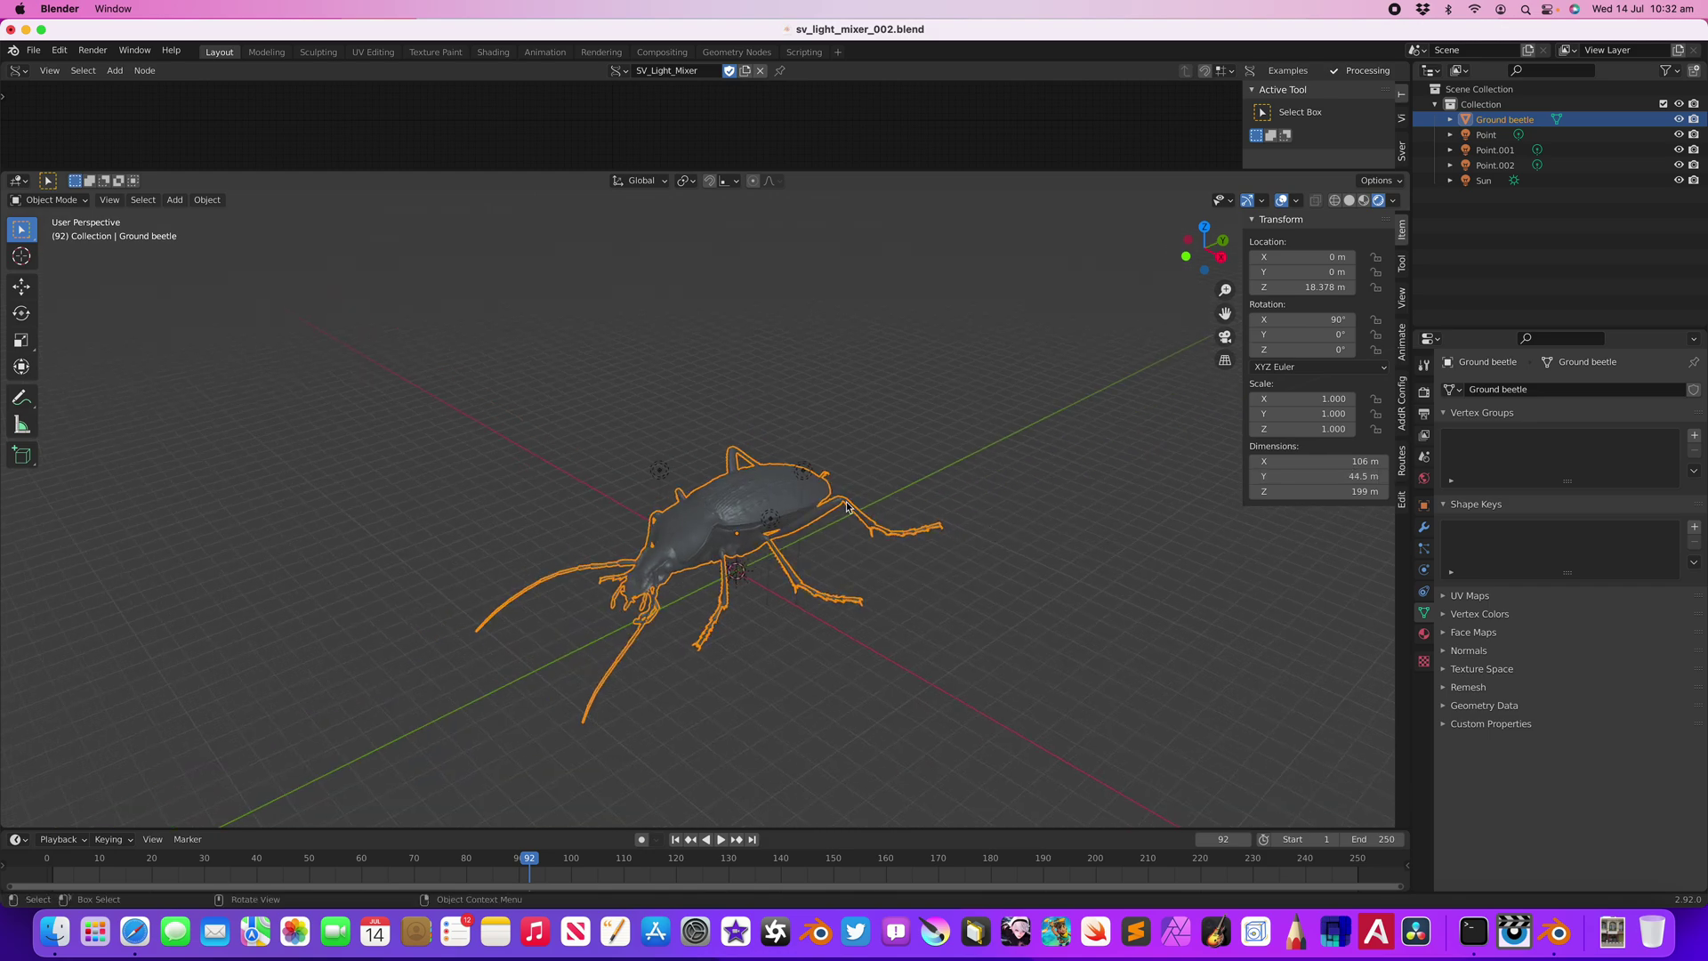
- Scale the ground beetle uniformly by 0.01
key("s")
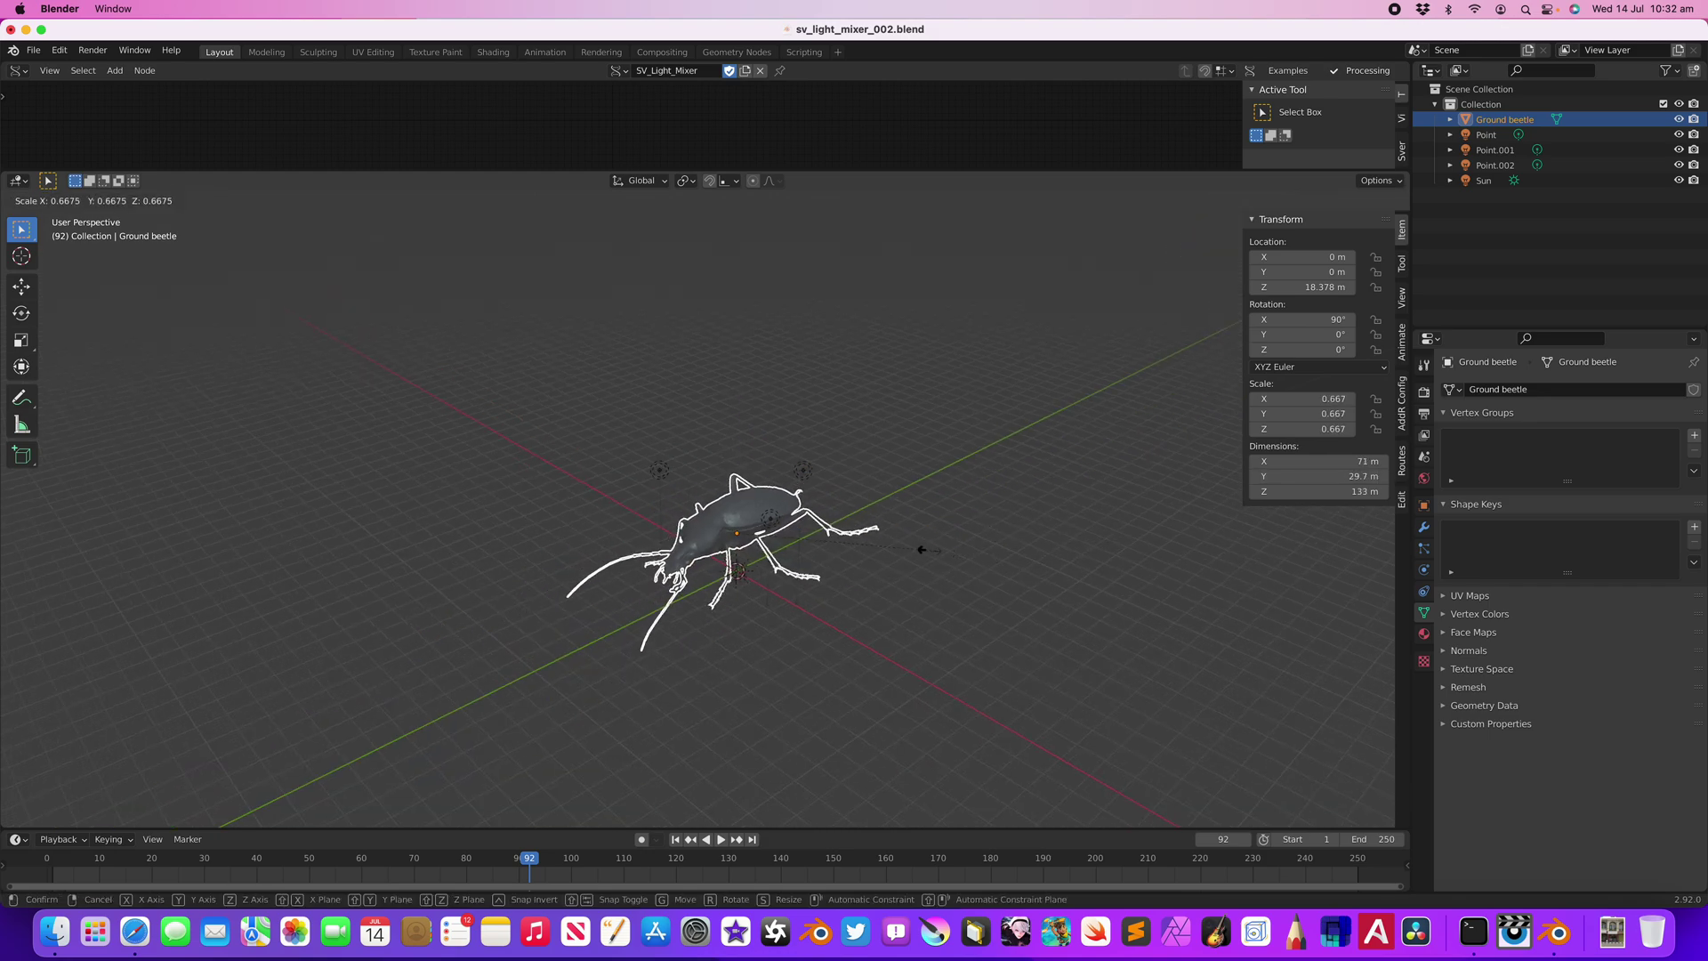
type("0.01")
key("Return")
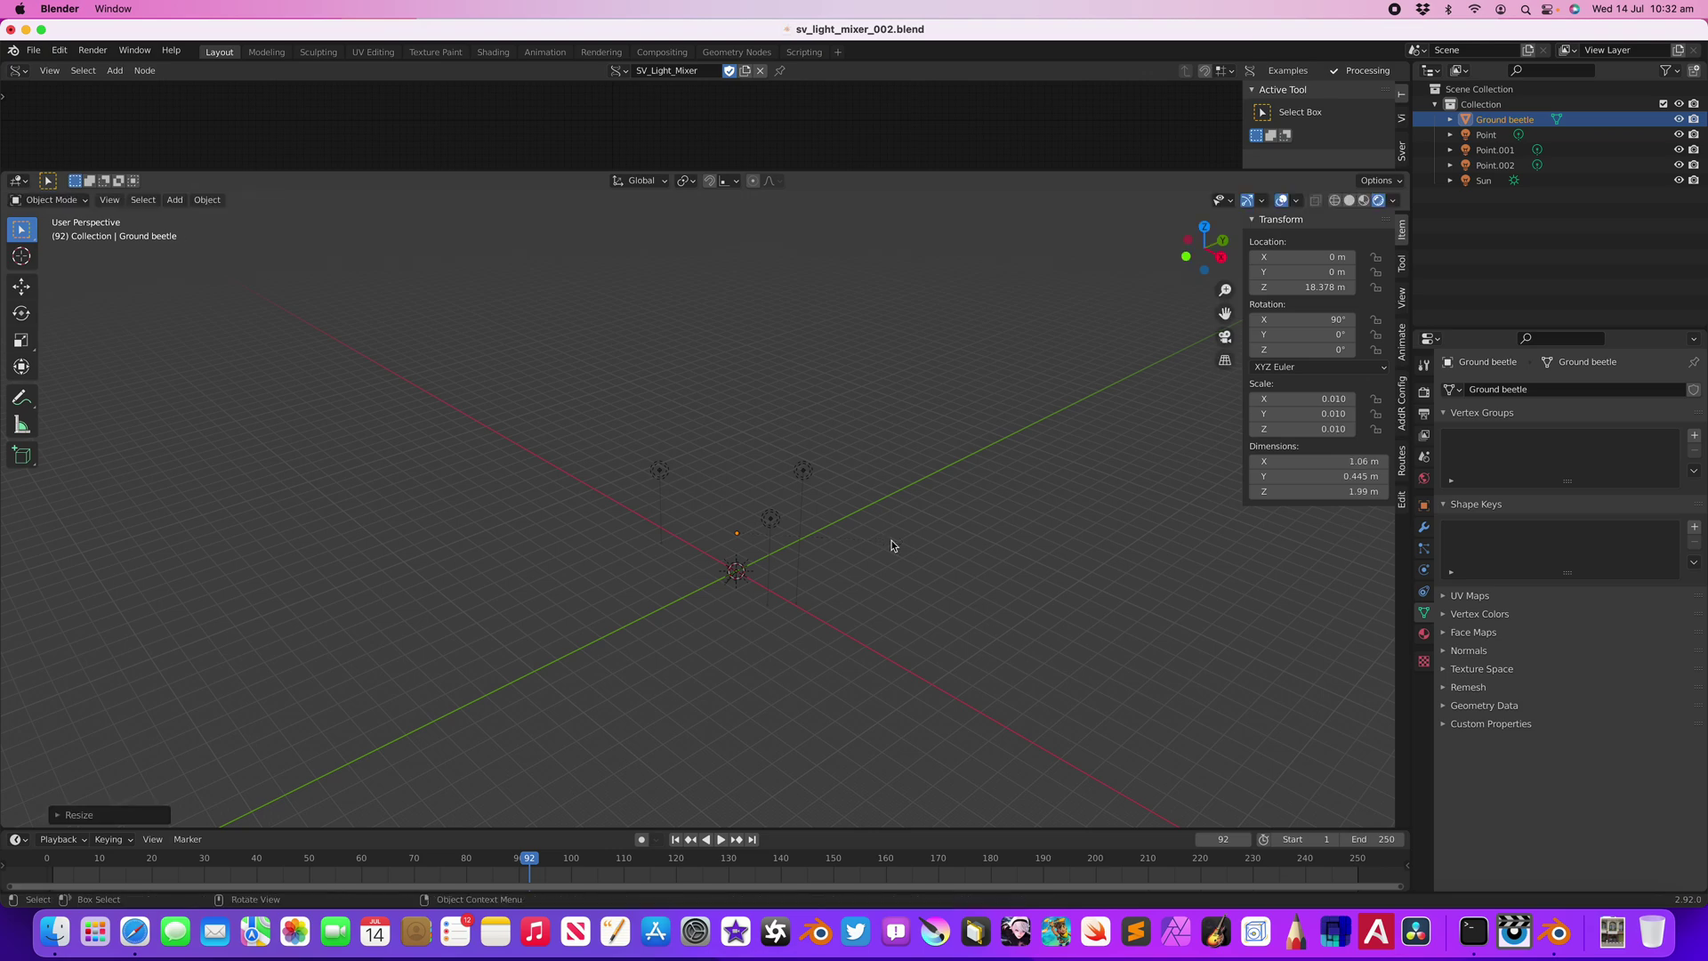
- Lower the beetle along the Z axis to a height of about 0.48 m, just above the ground grid
left_click(121, 203)
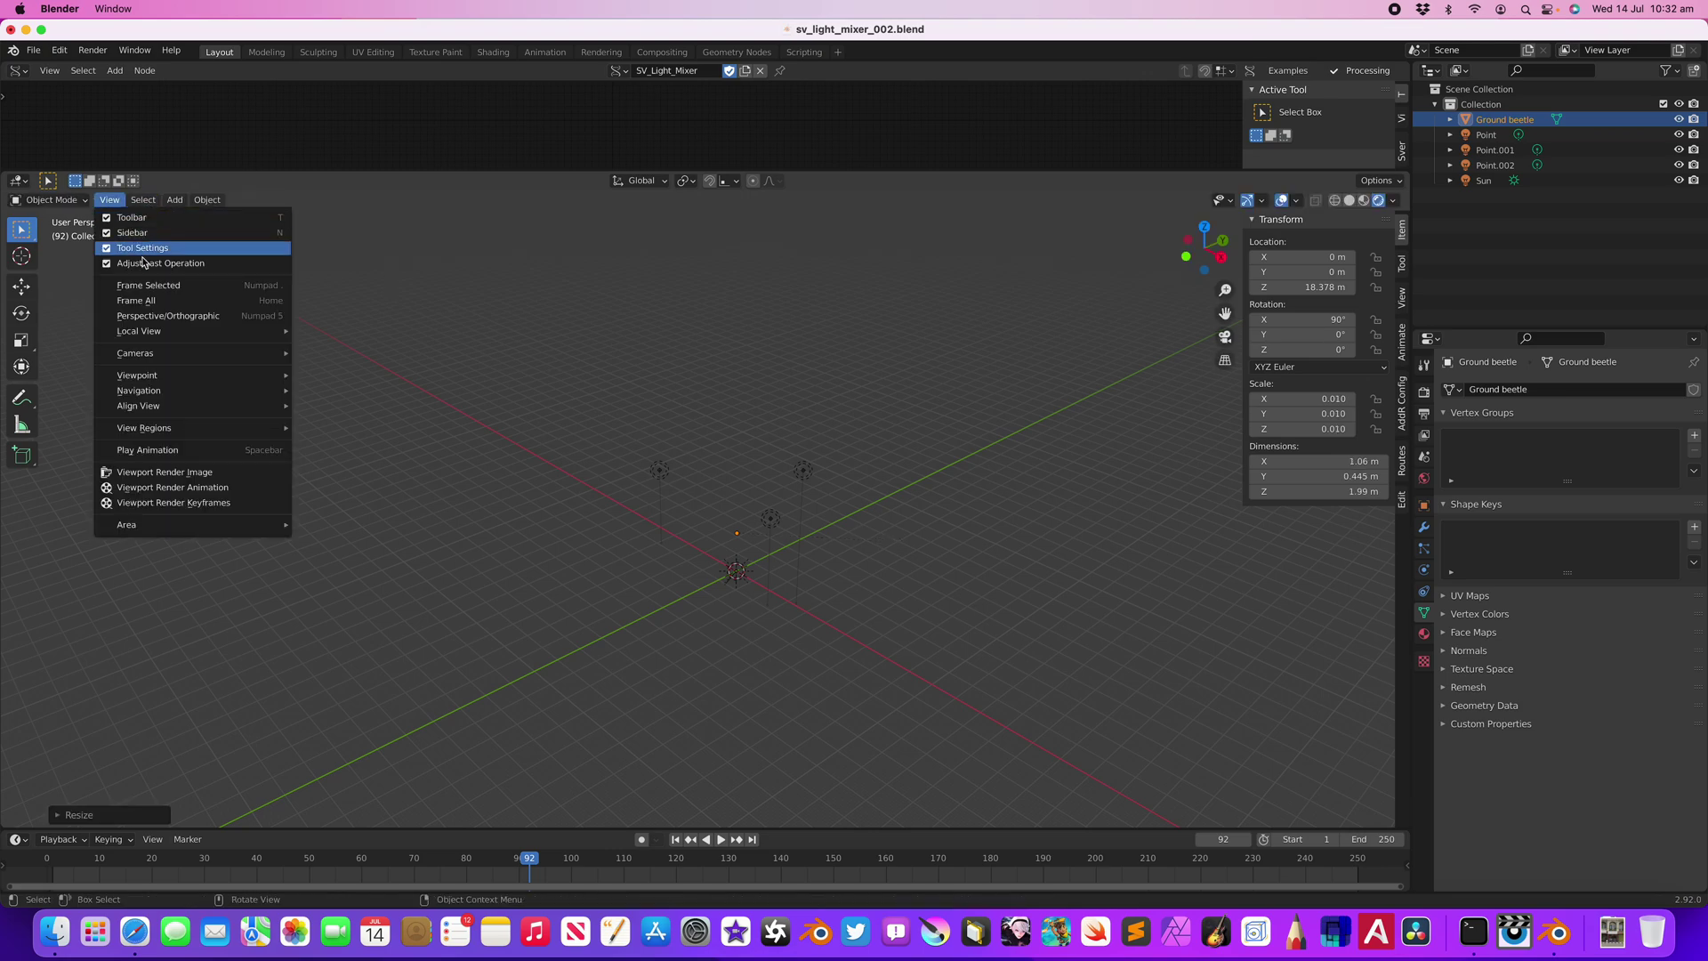
left_click(151, 283)
scroll(788, 477, "down", 3)
middle_click_drag(788, 478, 789, 412)
key("g")
key("z")
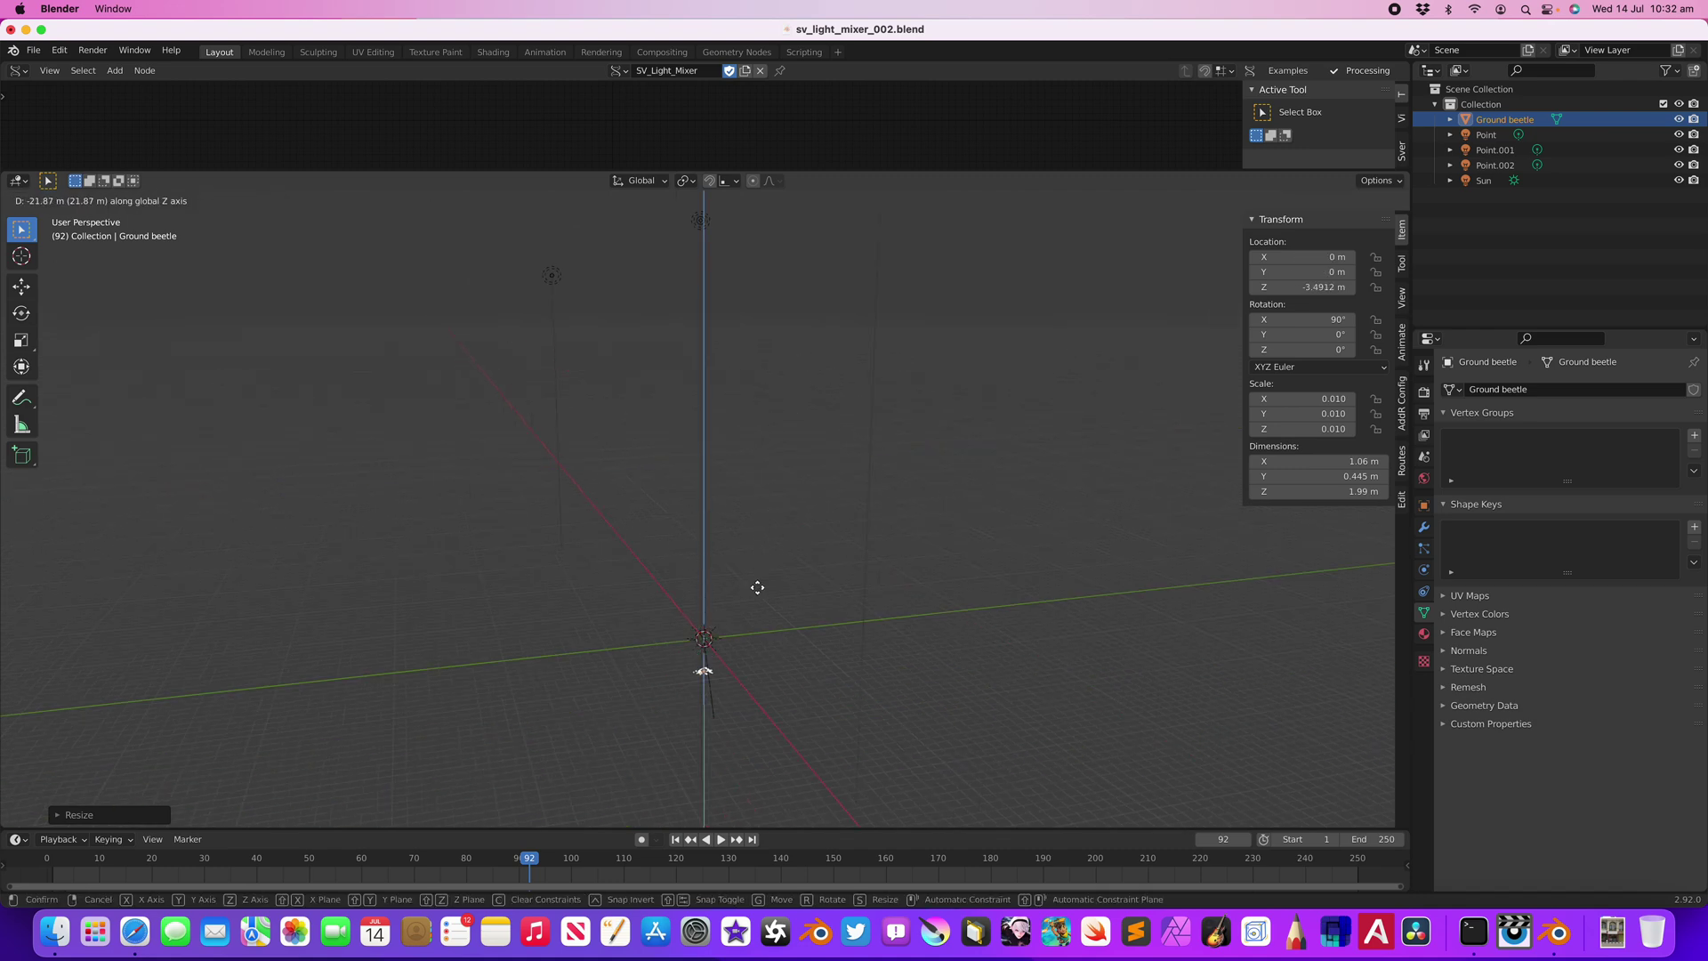
left_click(765, 550)
- Lower the beetle along Z to about 0.18 m so it rests on the ground, and apply all its transforms
left_click(1206, 242)
scroll(886, 557, "up", 5)
middle_click_drag(896, 561, 817, 264, "shift")
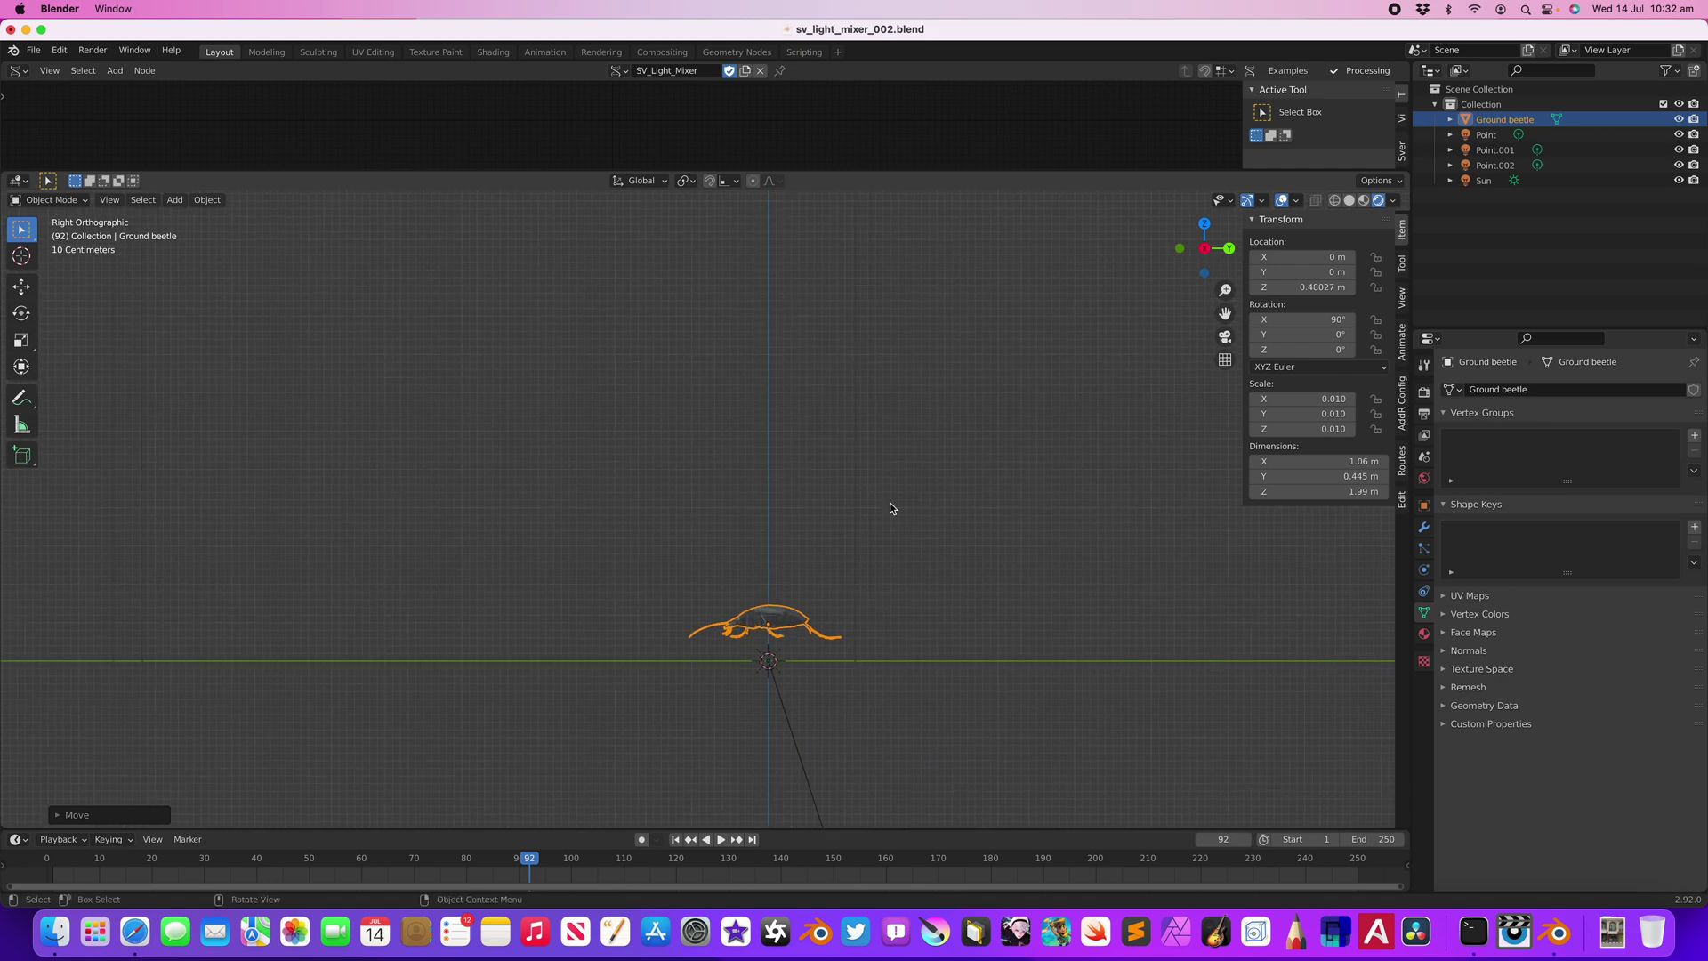
middle_click_drag(893, 507, 842, 478, "shift")
key("g")
key("z")
left_click(869, 401)
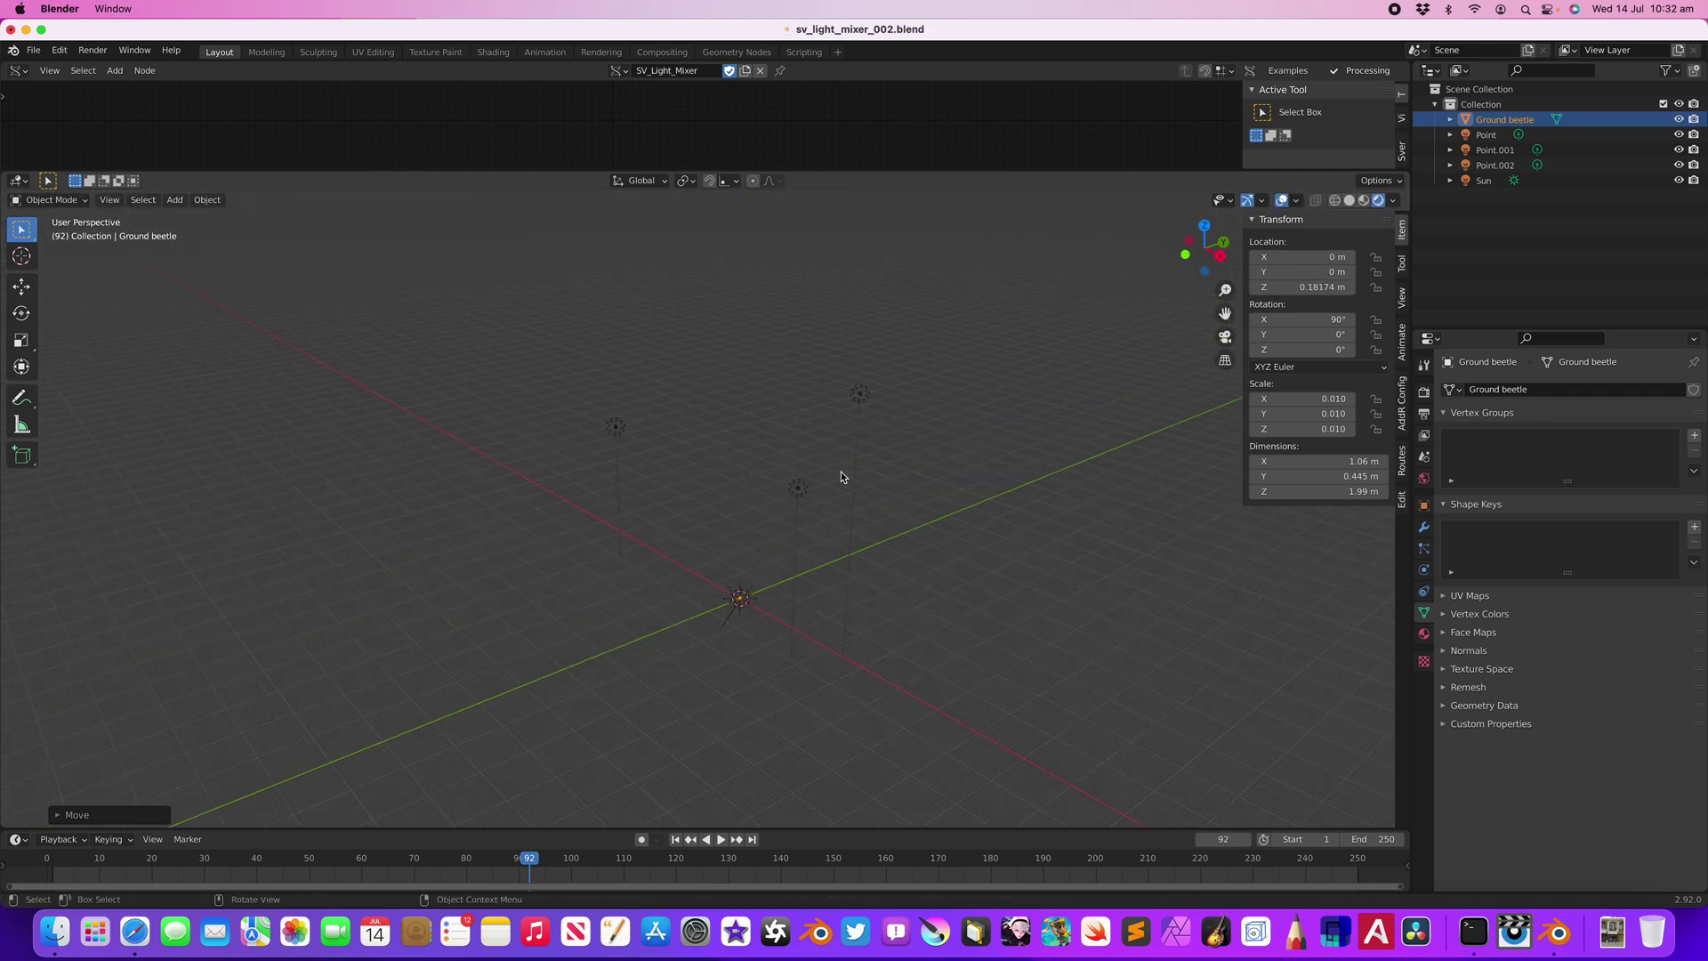
key("ctrl+a")
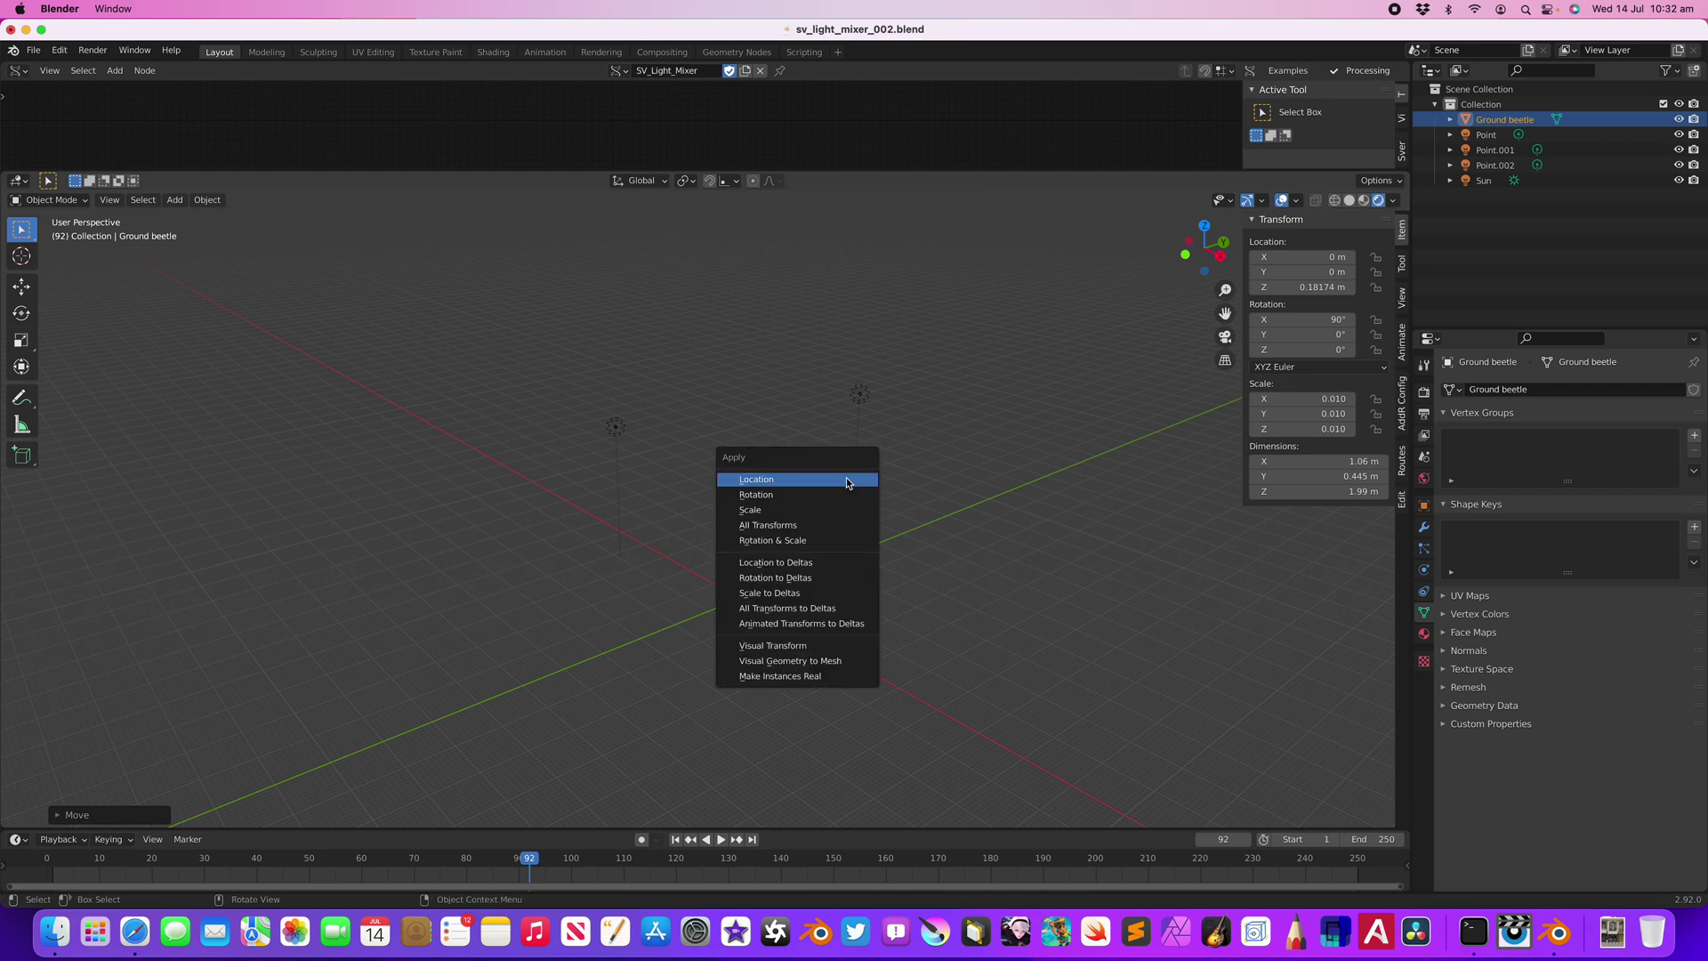
left_click(840, 526)
- Delete the three oversized-scene point lights, leaving only the beetle and the sun
left_click(861, 396)
left_click(789, 490, "shift")
key("x")
left_click(618, 429)
- Move the sun light from the origin to a spot above and beside the beetle
left_click(722, 618)
key("g")
middle_click_drag(723, 618, 960, 505)
left_click(832, 564)
key("g")
left_click(983, 561)
middle_click_drag(984, 560, 926, 546)
key("g")
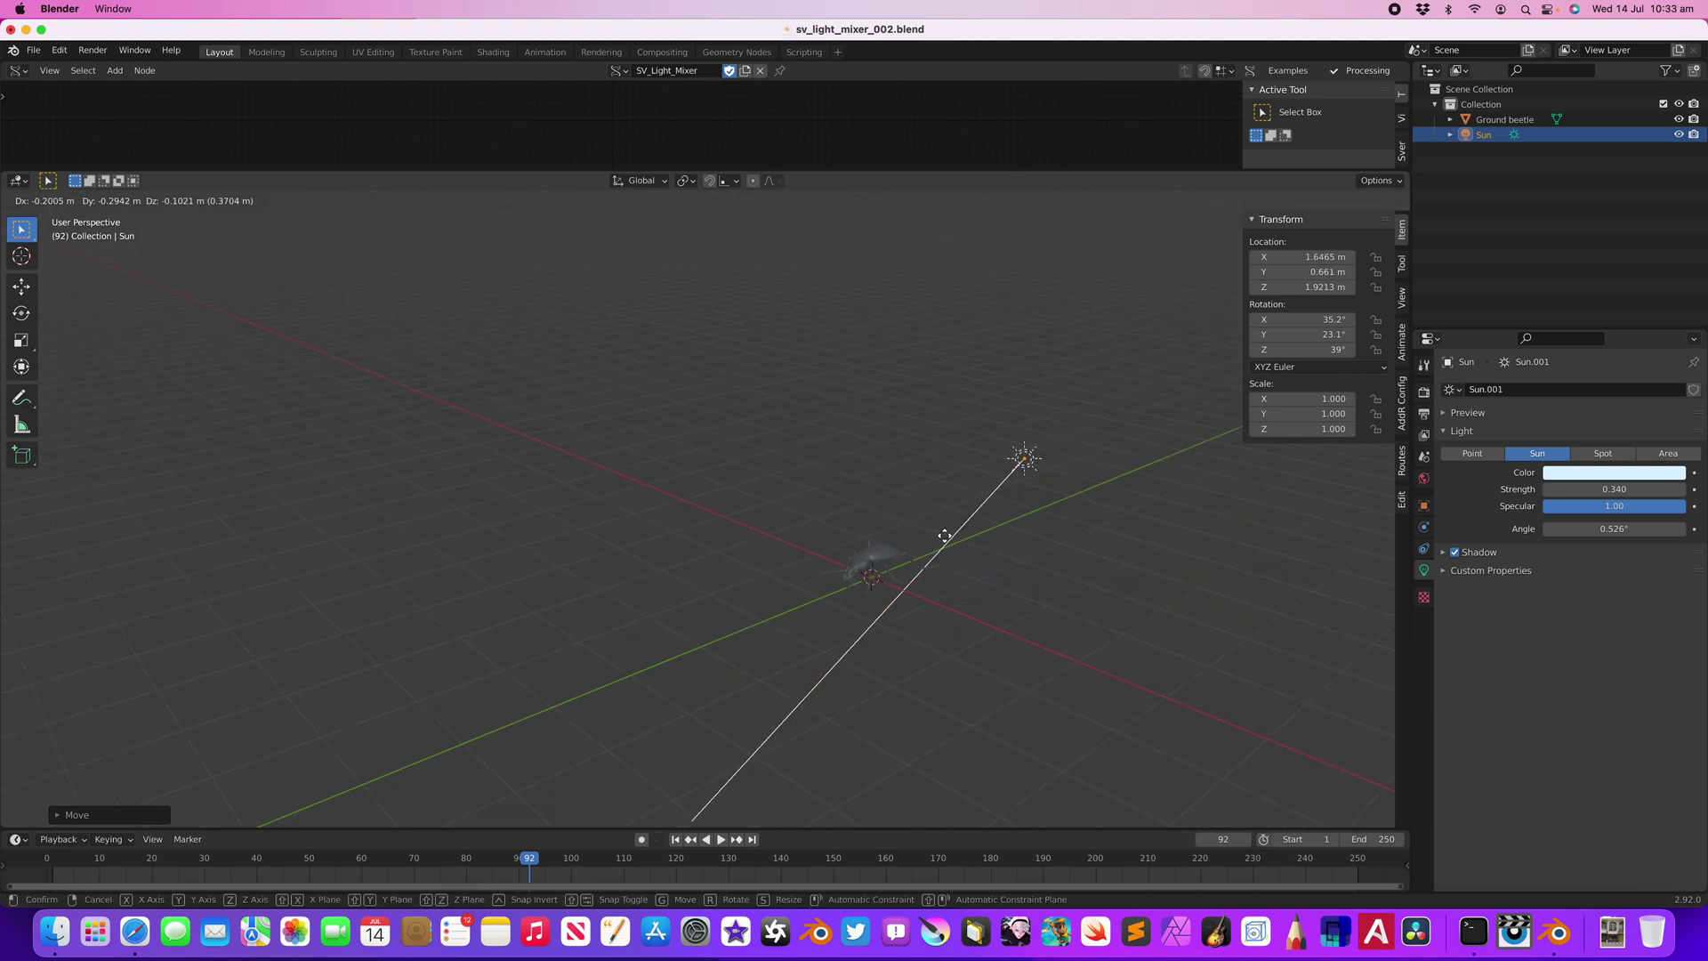
left_click(1026, 565)
- Rotate the sun light to about 53.7°, 21.3°, 28.8° and move it to about X 0.87, Y -0.66, Z 1.22 m
key("r")
left_click(856, 430)
key("g")
left_click(753, 452)
- Add a point light and place it beside the beetle at about X -0.37, Y -0.18, Z 0.44 m
middle_click_drag(950, 542, 808, 489, "shift")
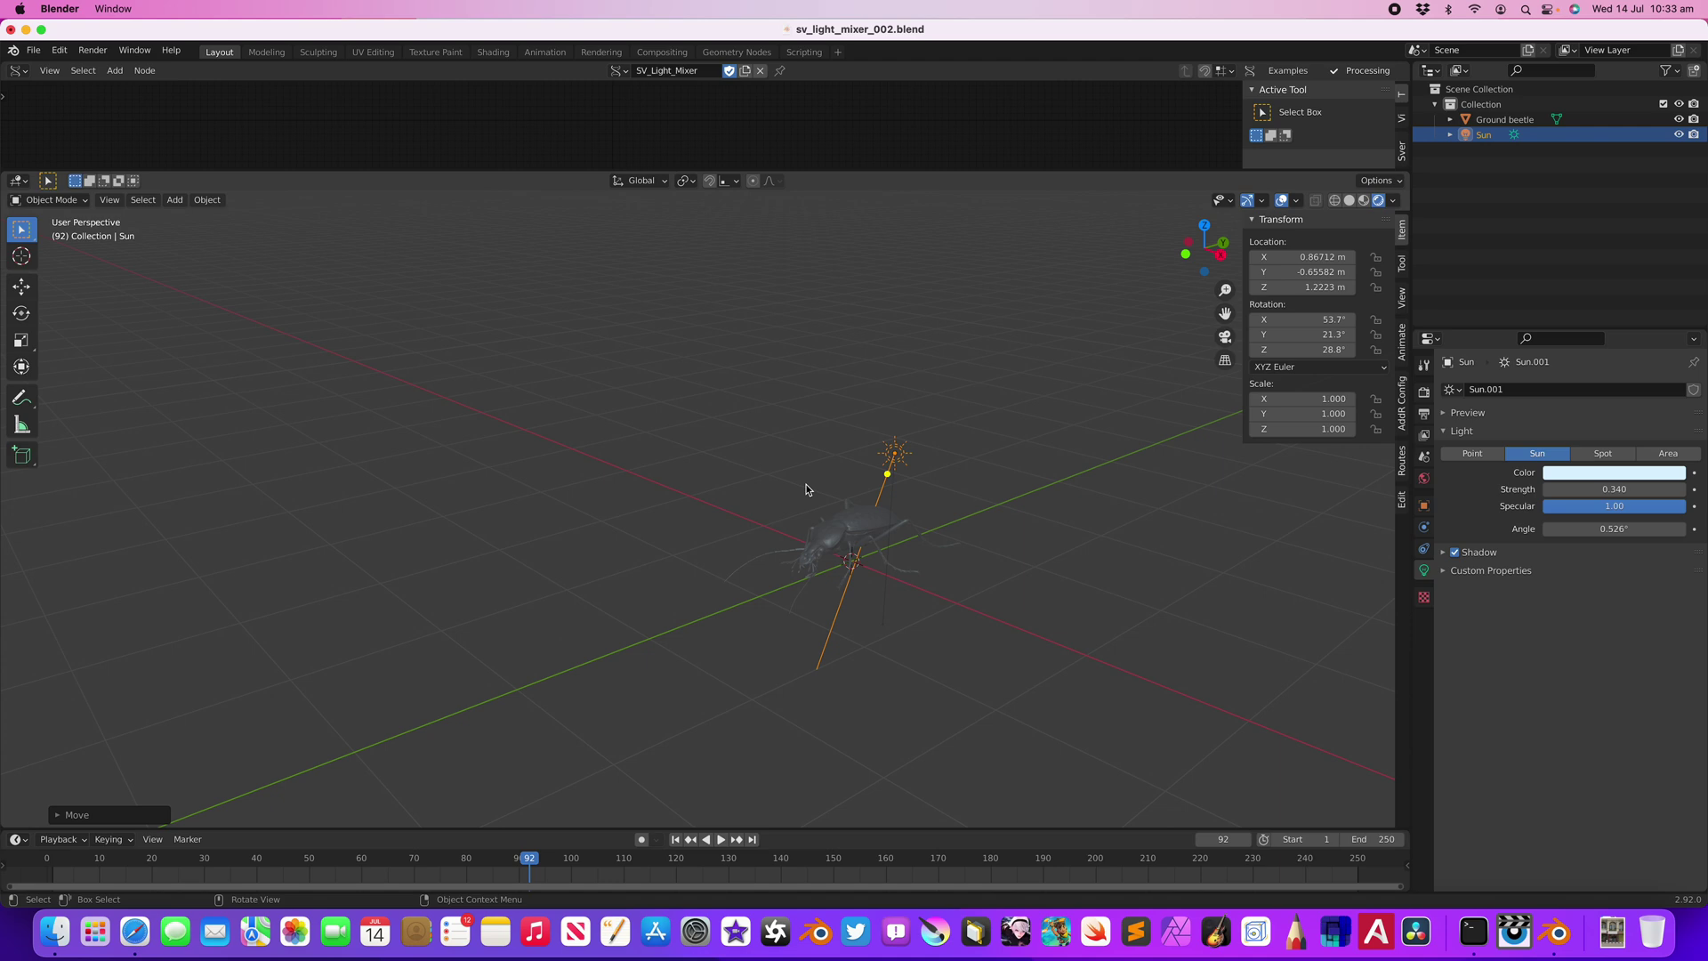
left_click(801, 492)
key("shift+a")
mouse_move(799, 493)
left_click(852, 498)
key("g")
left_click(845, 514)
middle_click_drag(845, 514, 858, 531)
- Duplicate the point light twice, placing one copy above and one beside the beetle, and set the upper copy's radius to 0.49 m
key("shift+d")
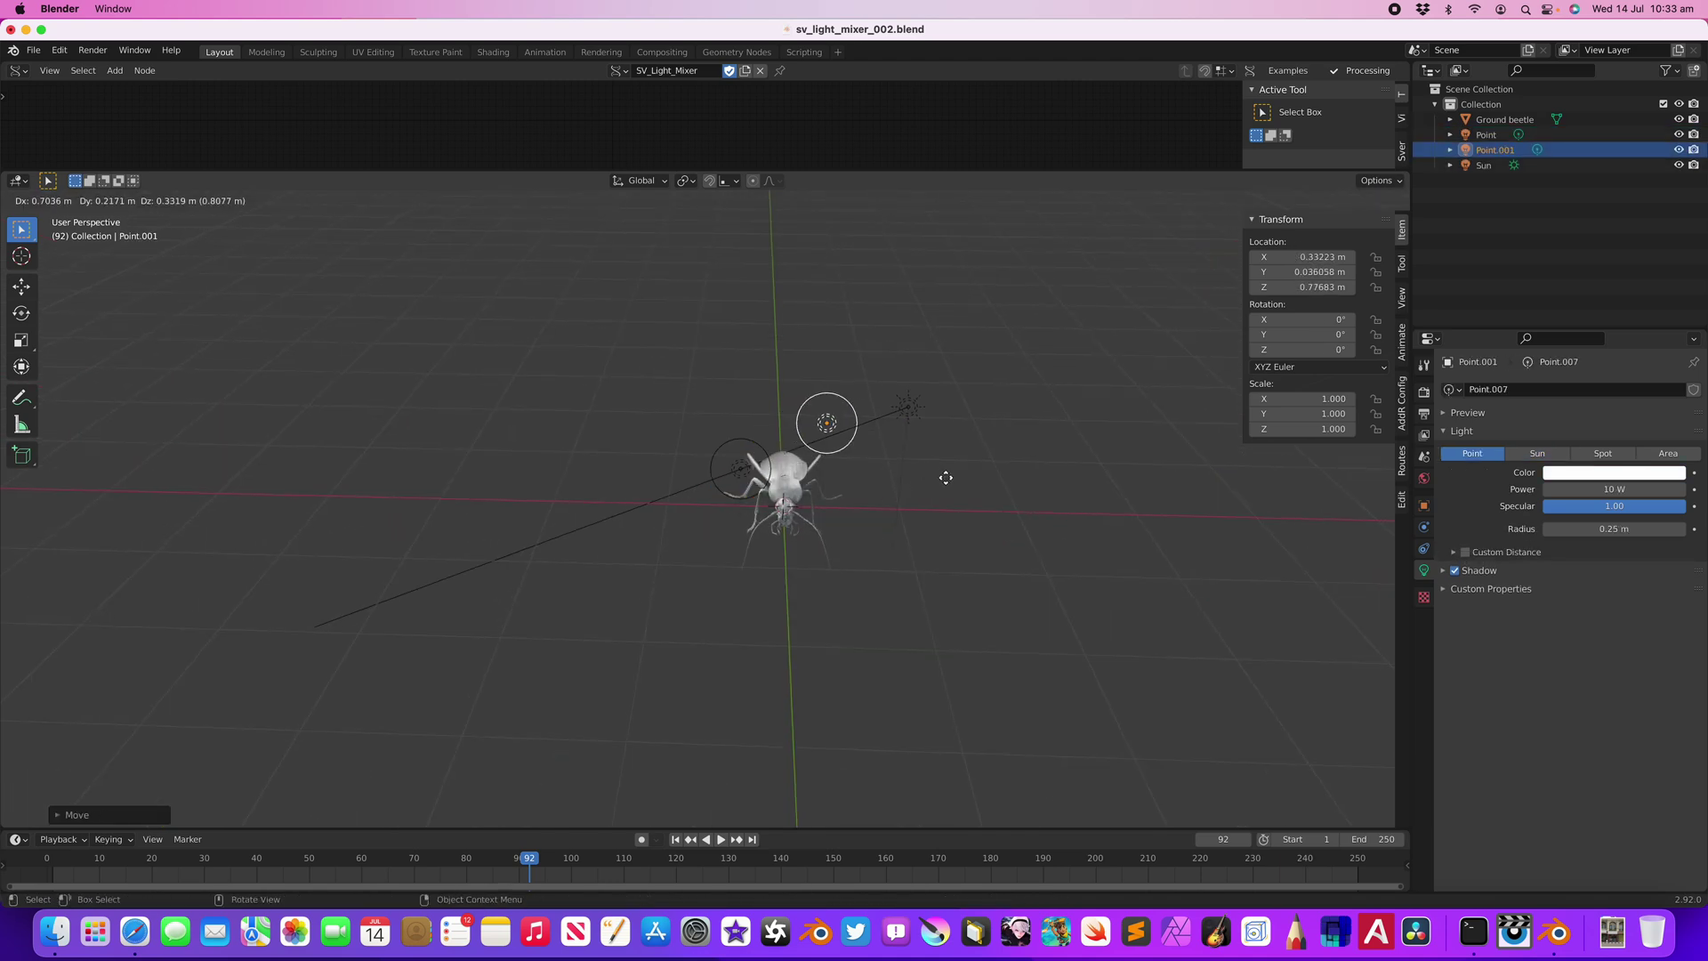
left_click(938, 465)
key("shift+d")
left_click(921, 543)
scroll(855, 505, "up", 5)
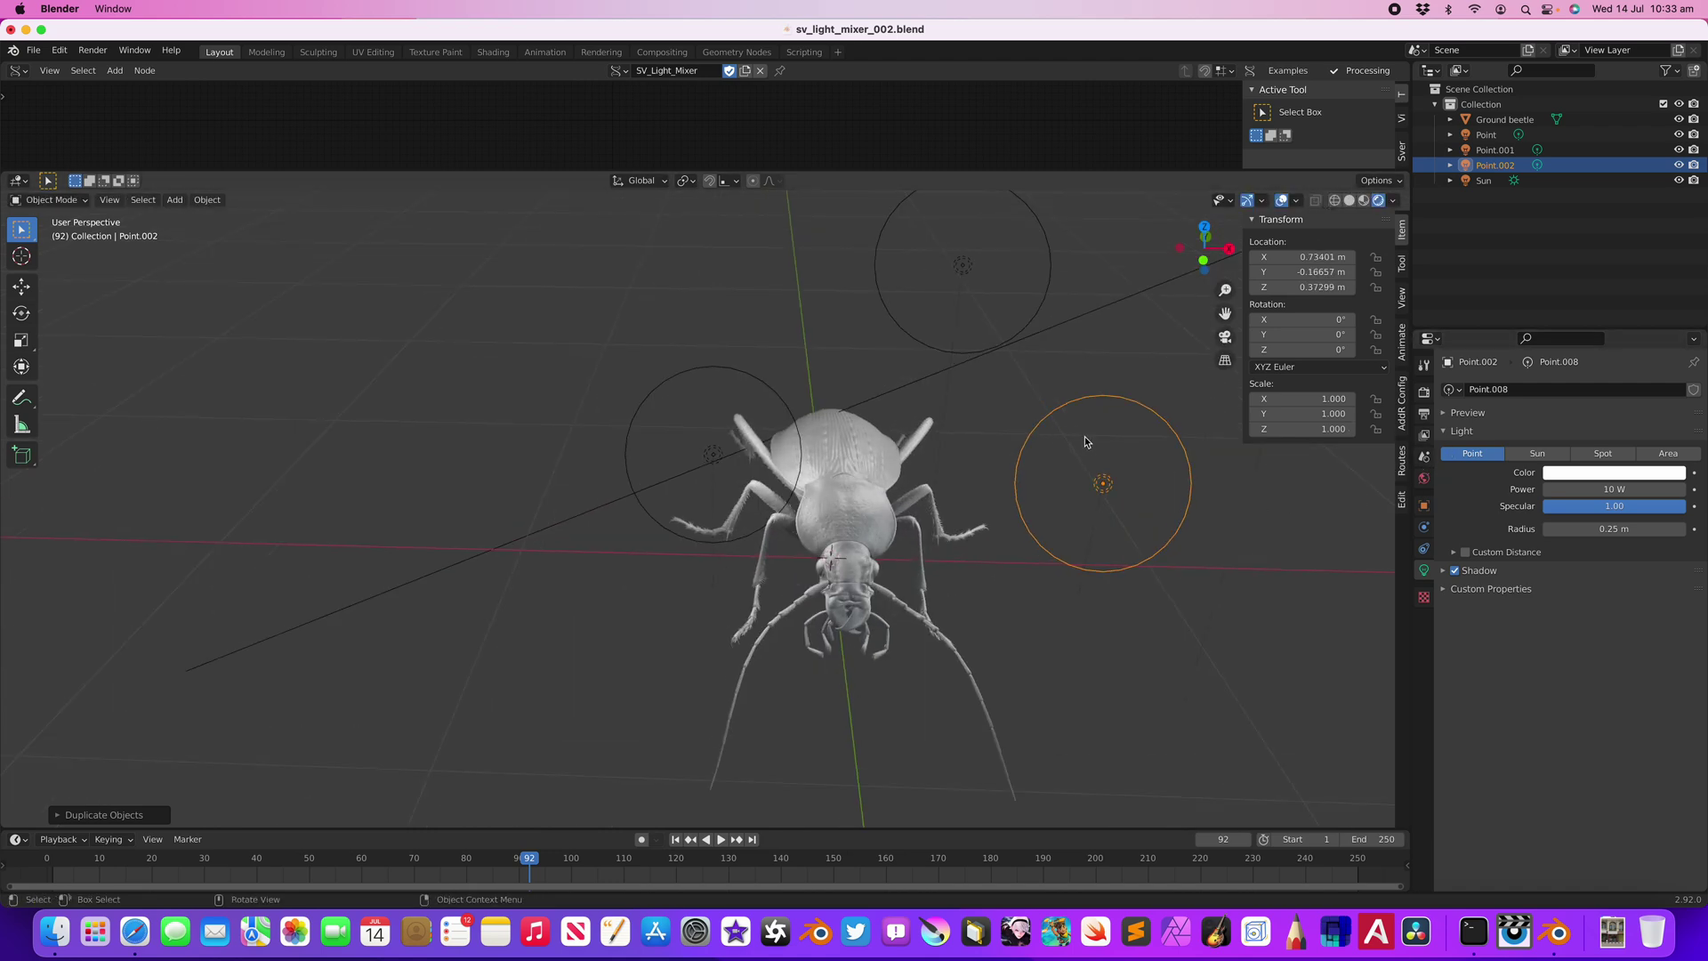
left_click(962, 266)
mouse_move(1601, 528)
left_mouse_down()
mouse_move(1703, 528)
mouse_move(1577, 537)
left_mouse_up()
- Add a plane under the beetle and scale it to about 1.384
middle_click_drag(988, 472, 781, 381)
key("shift+a")
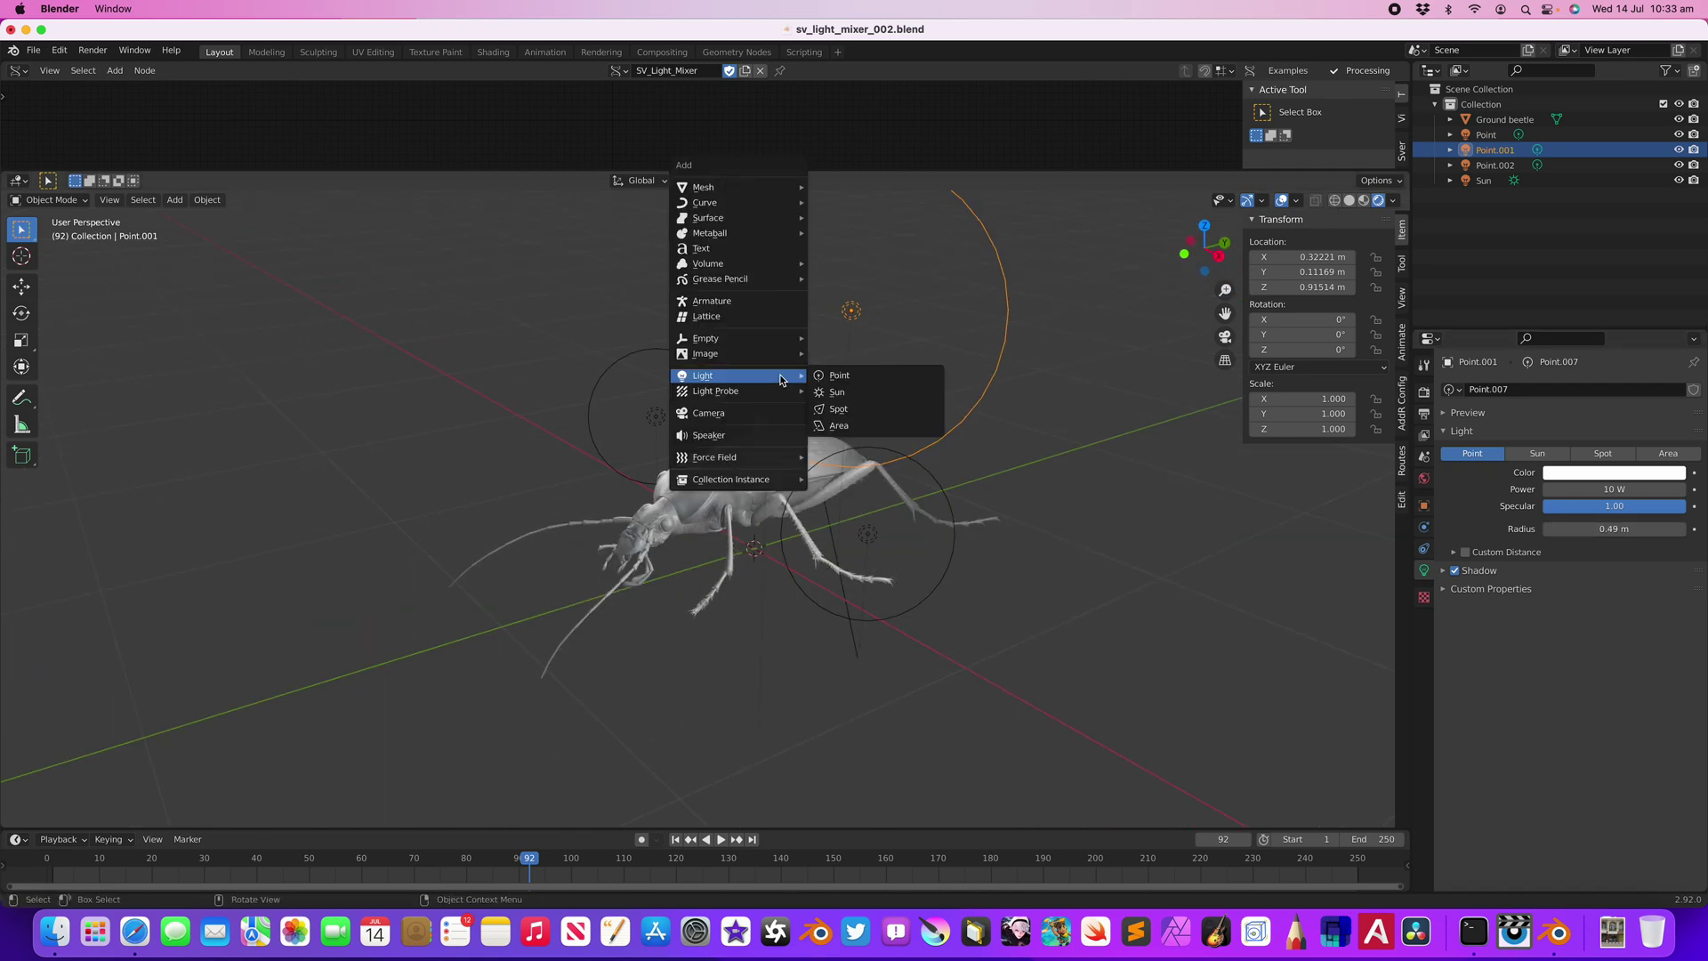
mouse_move(776, 188)
left_click(845, 190)
key("s")
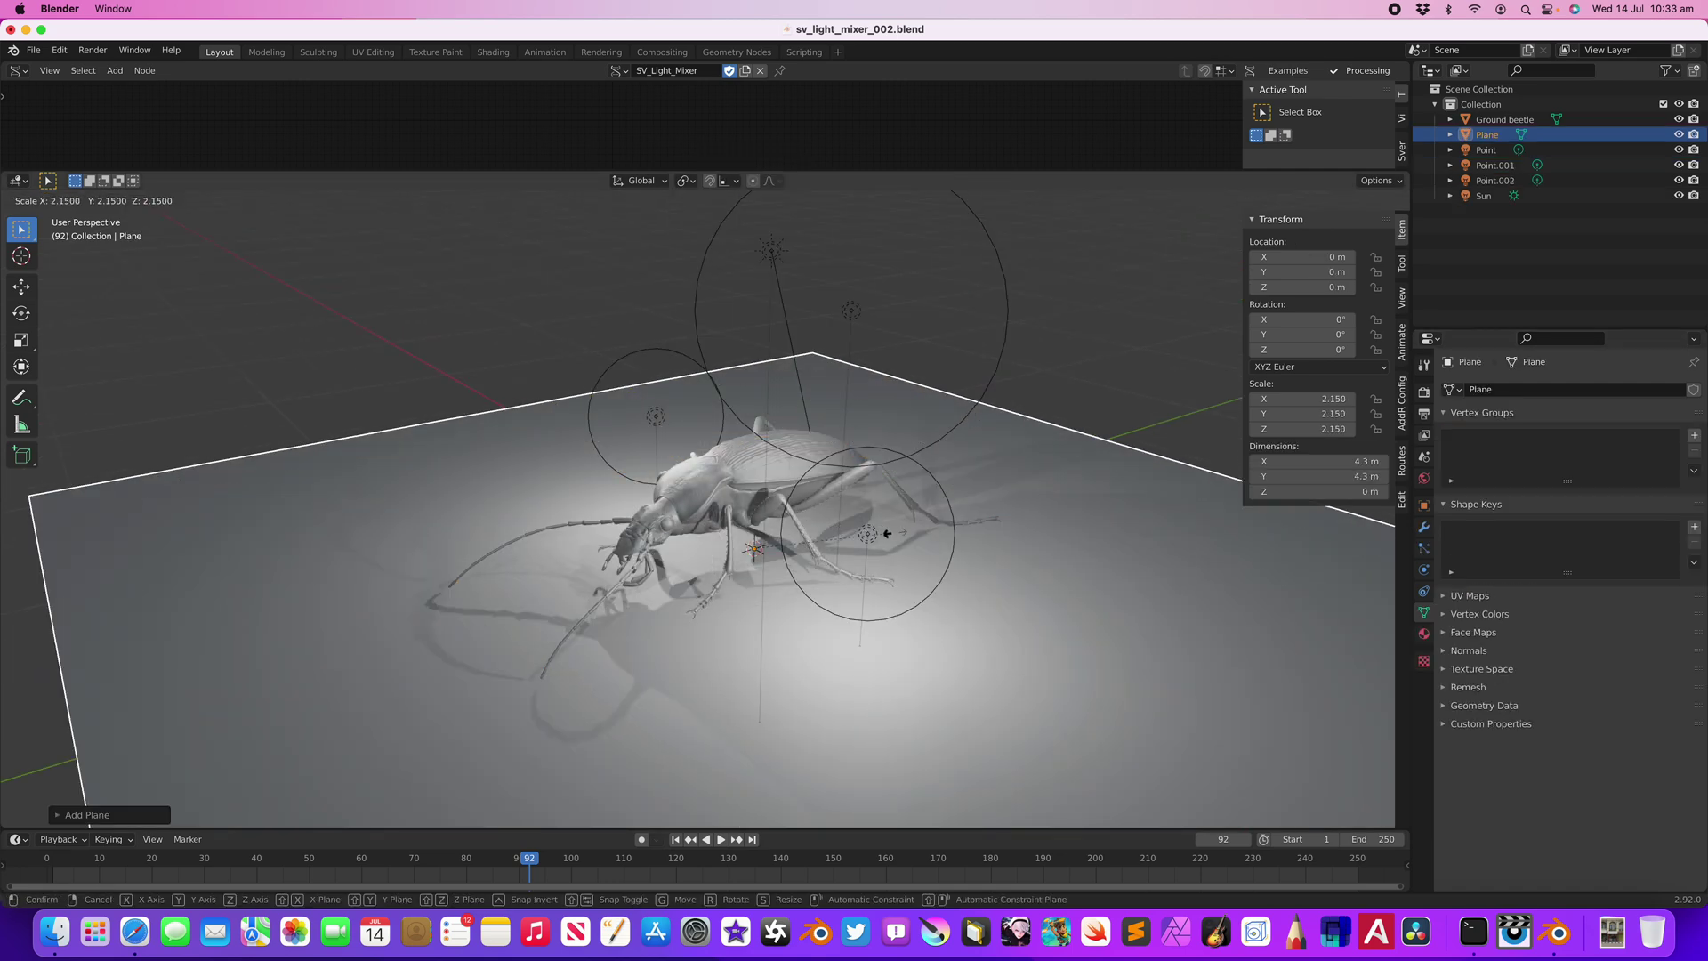
left_click(836, 517)
- Add a Solidify modifier to the plane with a thickness of 0.43 m and save the file
left_click(1424, 527)
left_click(1477, 389)
left_click(1405, 649)
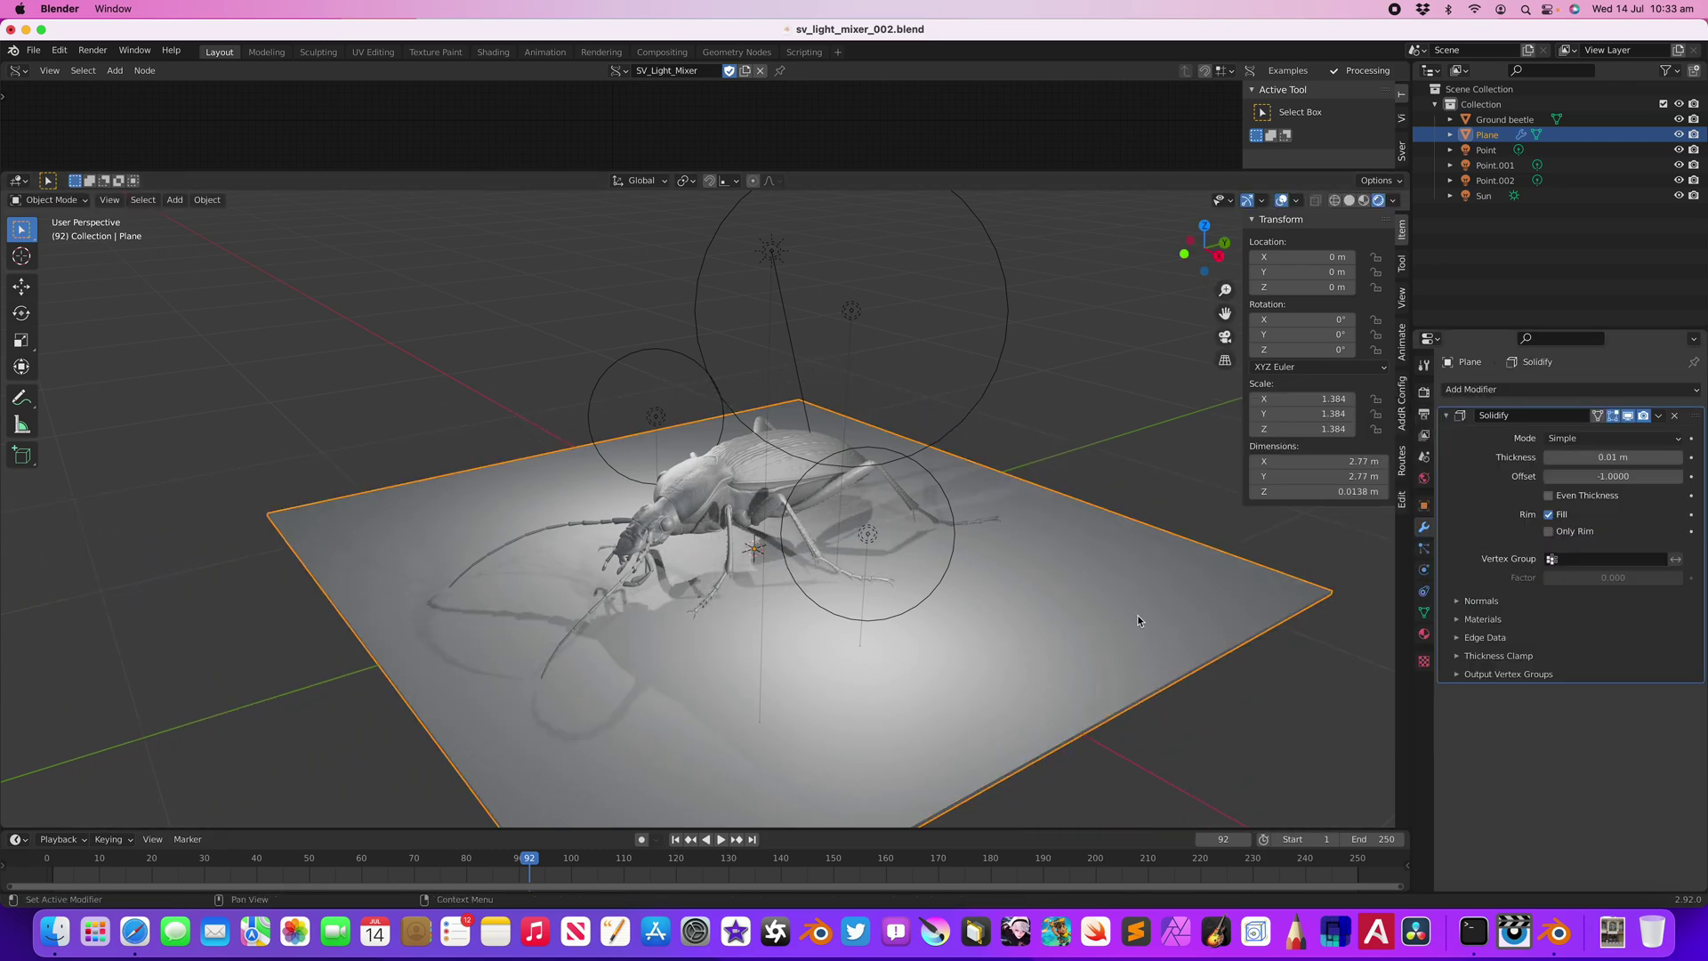
scroll(1107, 580, "down", 5)
mouse_move(1612, 457)
left_mouse_down()
mouse_move(1695, 457)
mouse_move(1646, 457)
left_mouse_up()
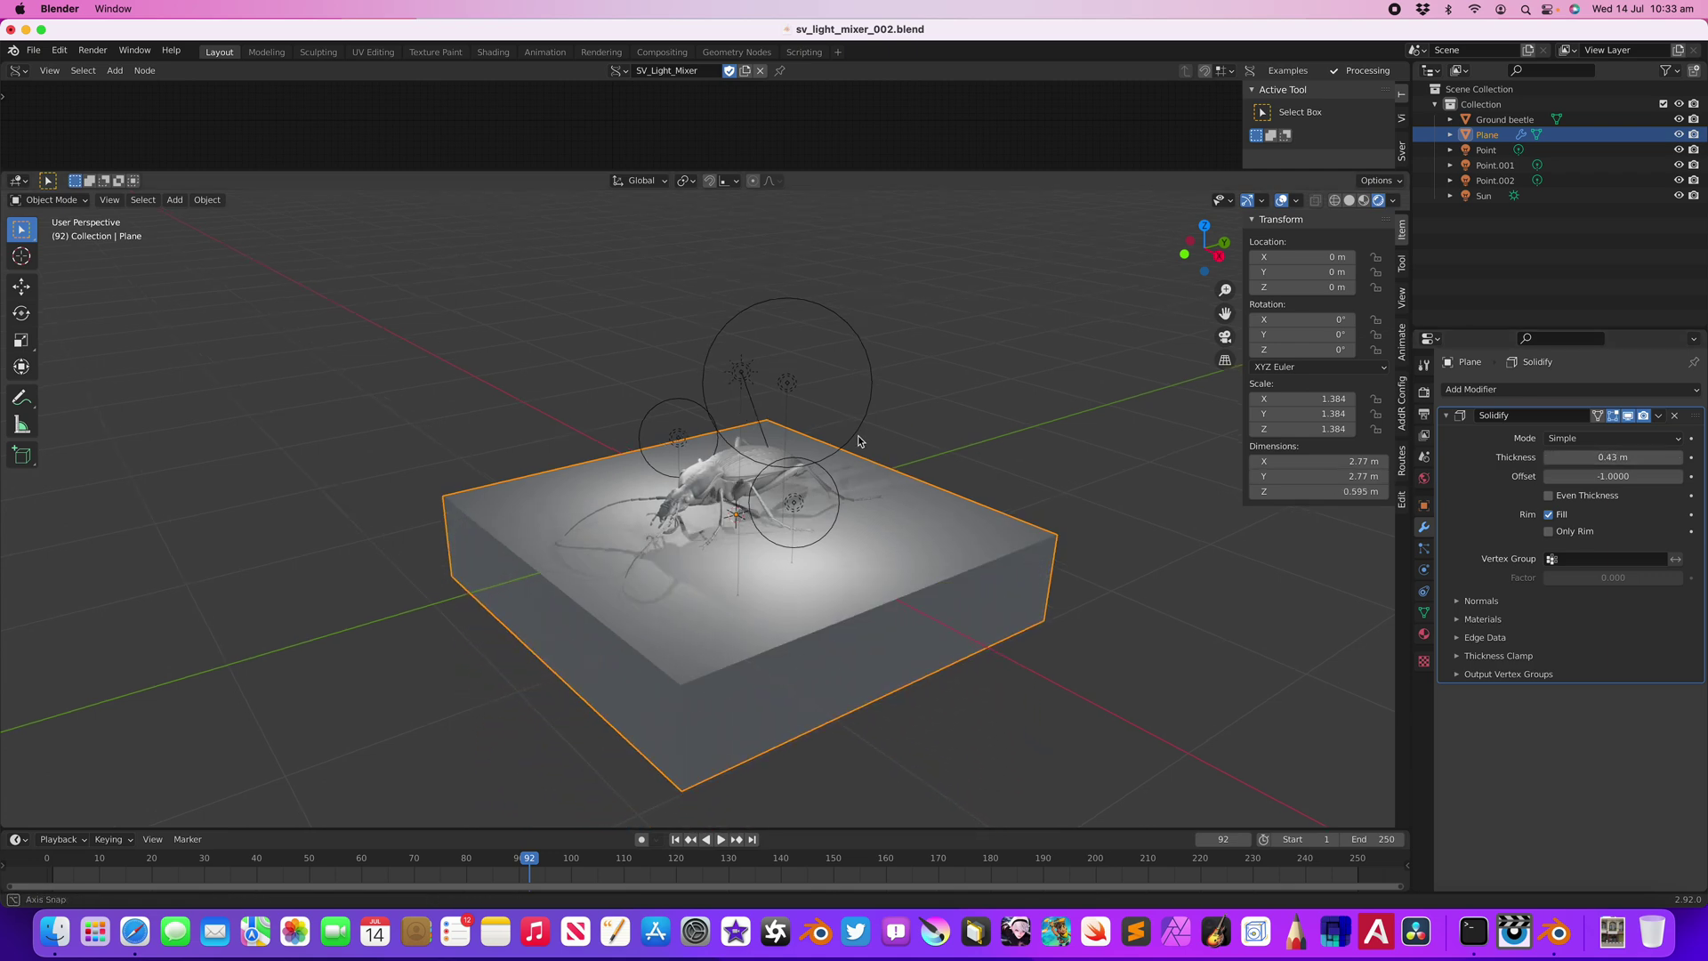
scroll(872, 521, "up", 2)
key("super+s")
- Examine the placement of the point lights around the beetle on its block
scroll(872, 521, "up", 2)
scroll(903, 526, "up", 3)
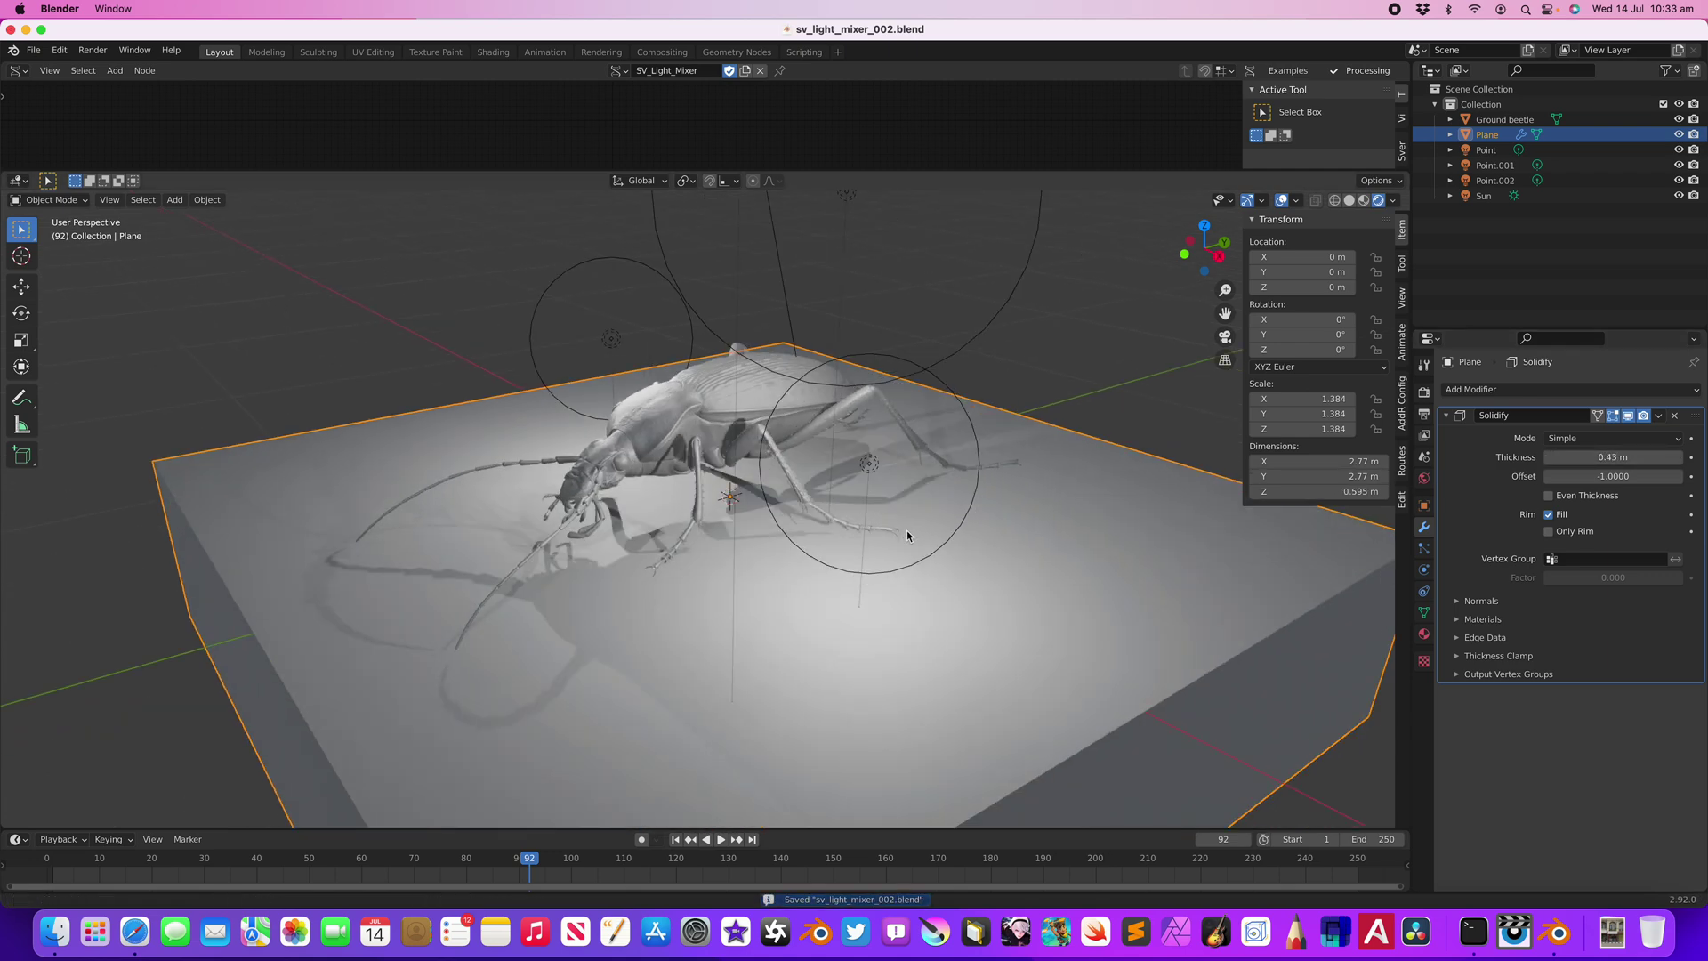
middle_click_drag(964, 511, 883, 499)
left_click(842, 285)
left_click(586, 442)
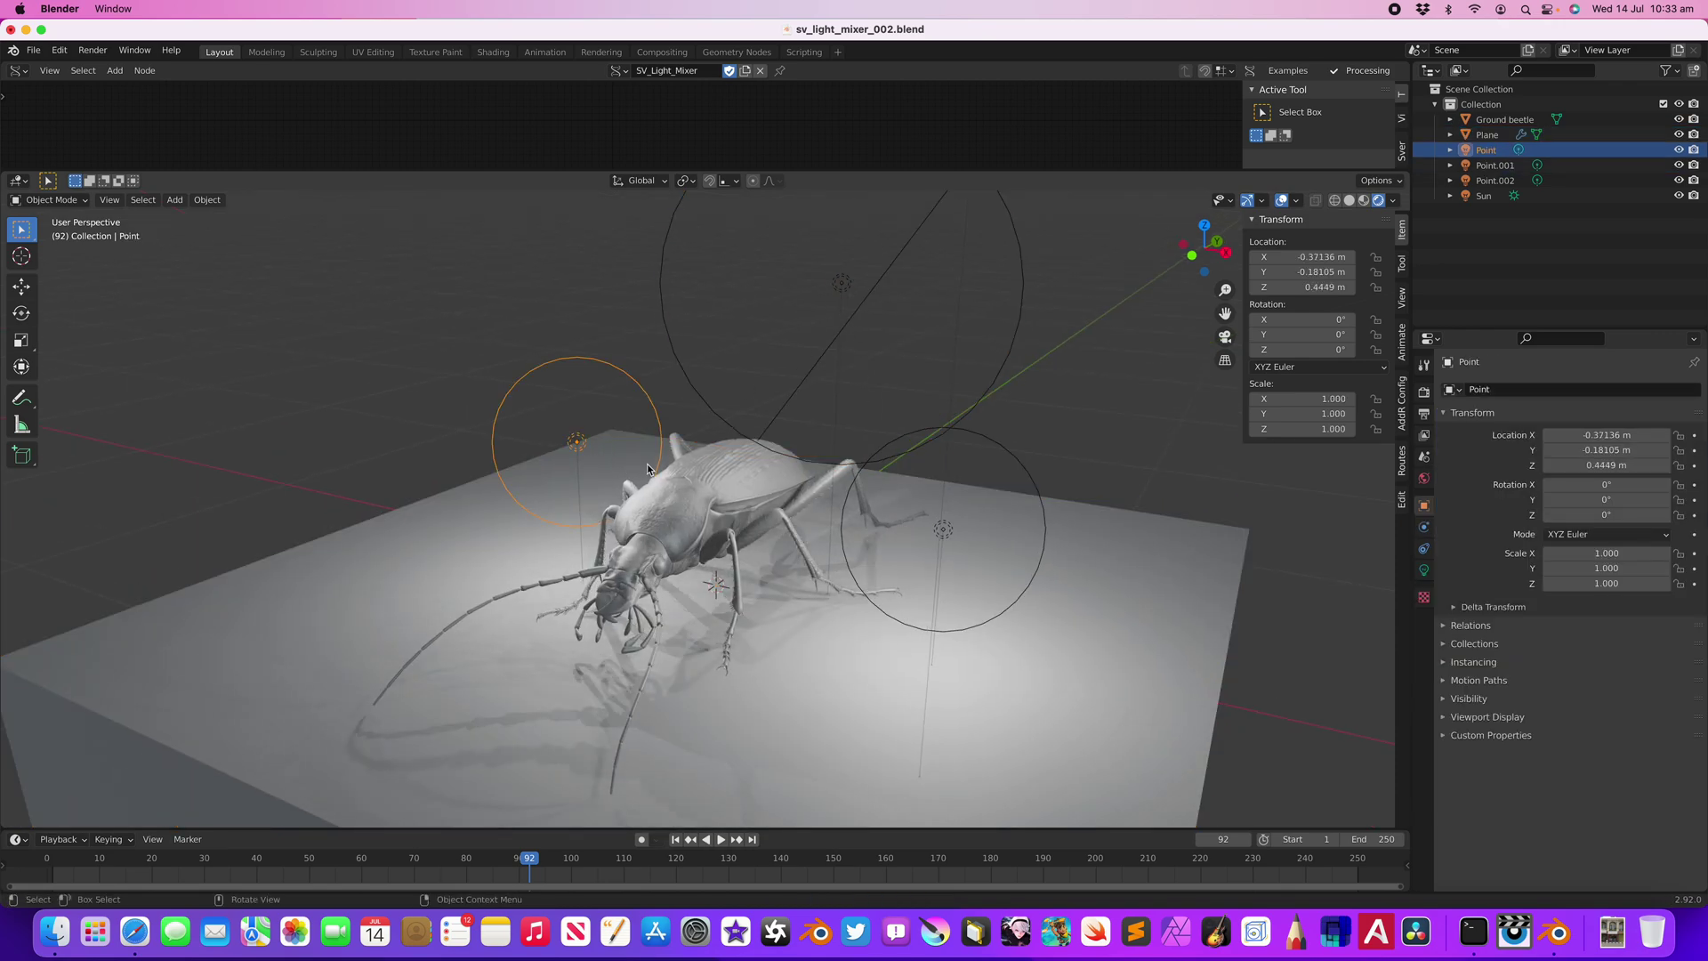
middle_click_drag(647, 463, 663, 460)
left_click(937, 531)
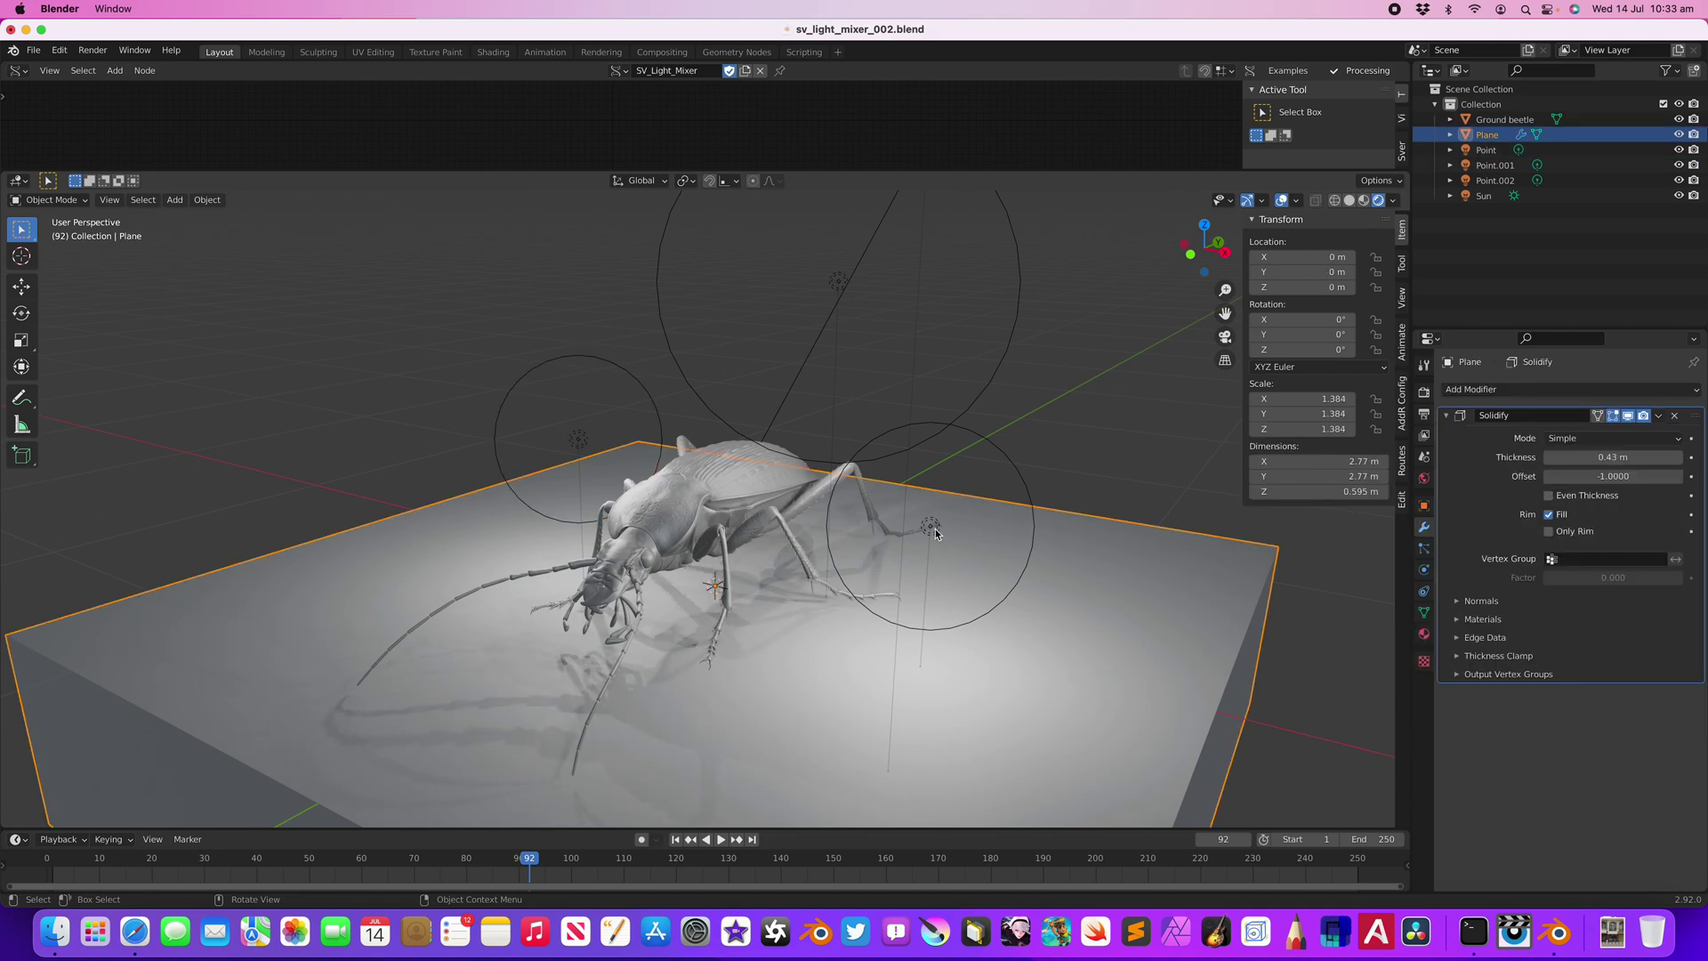
left_click(936, 530)
- Tint the large overhead point light pale red and the first point light beside the beetle sky blue
left_click(842, 287)
middle_click_drag(886, 329, 917, 339)
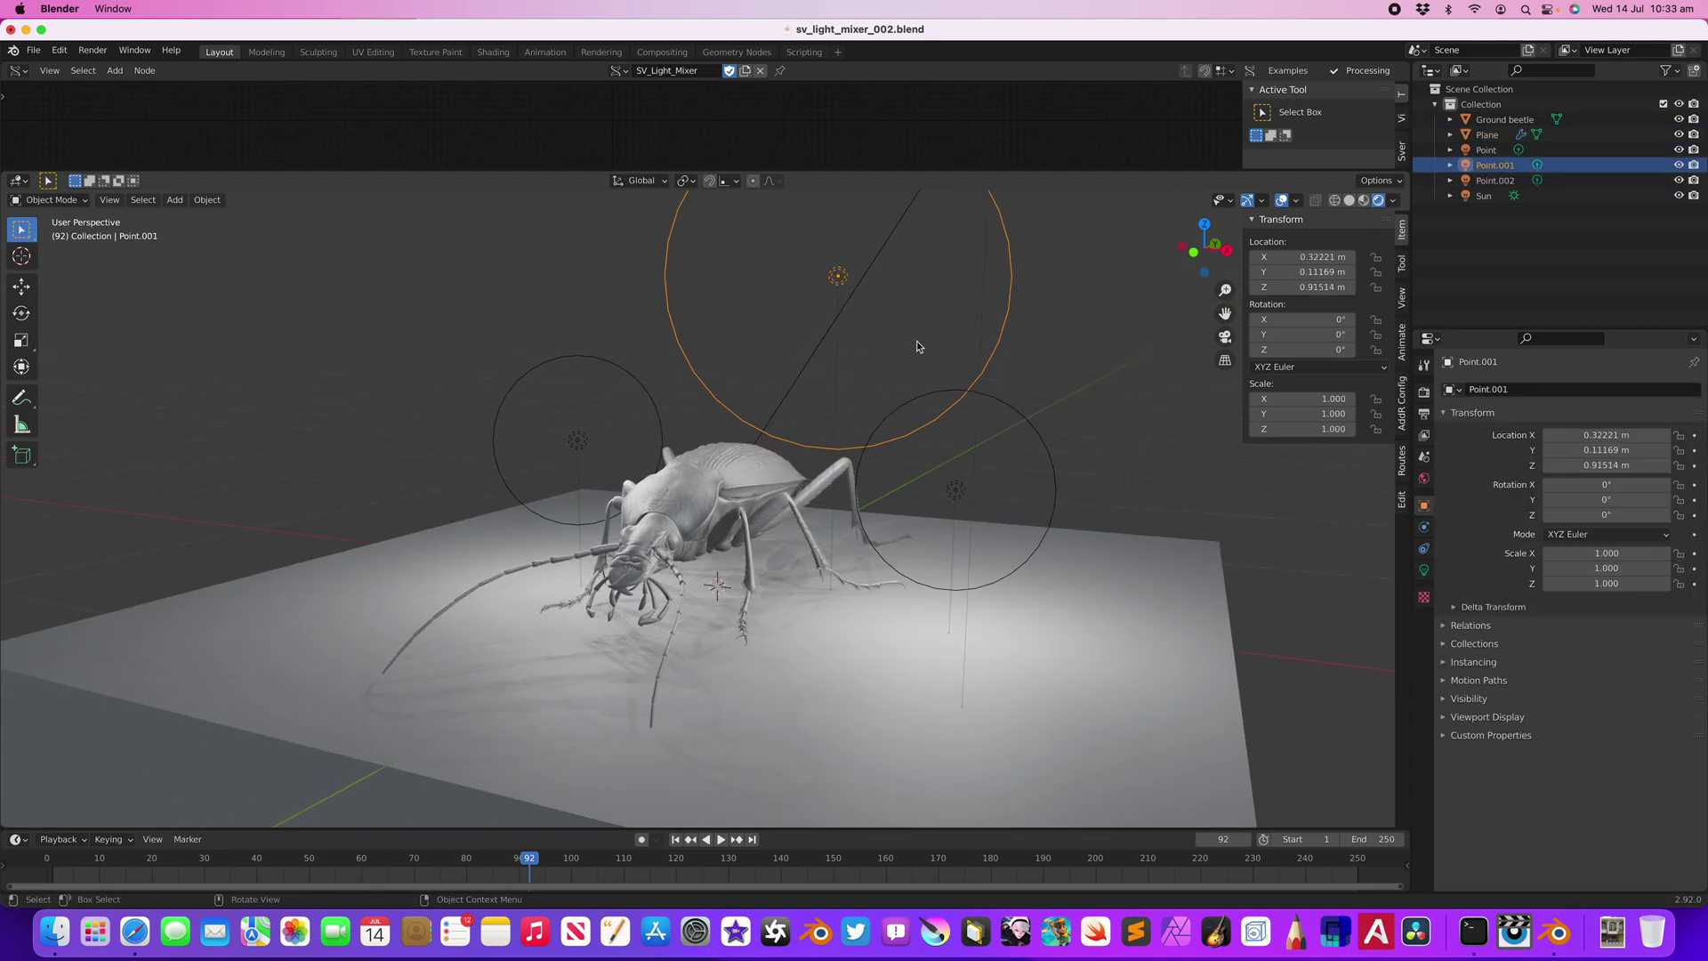
left_click(1424, 571)
left_click(1613, 472)
left_click_drag(1603, 354, 1617, 294)
left_click(578, 440)
left_click(1614, 473)
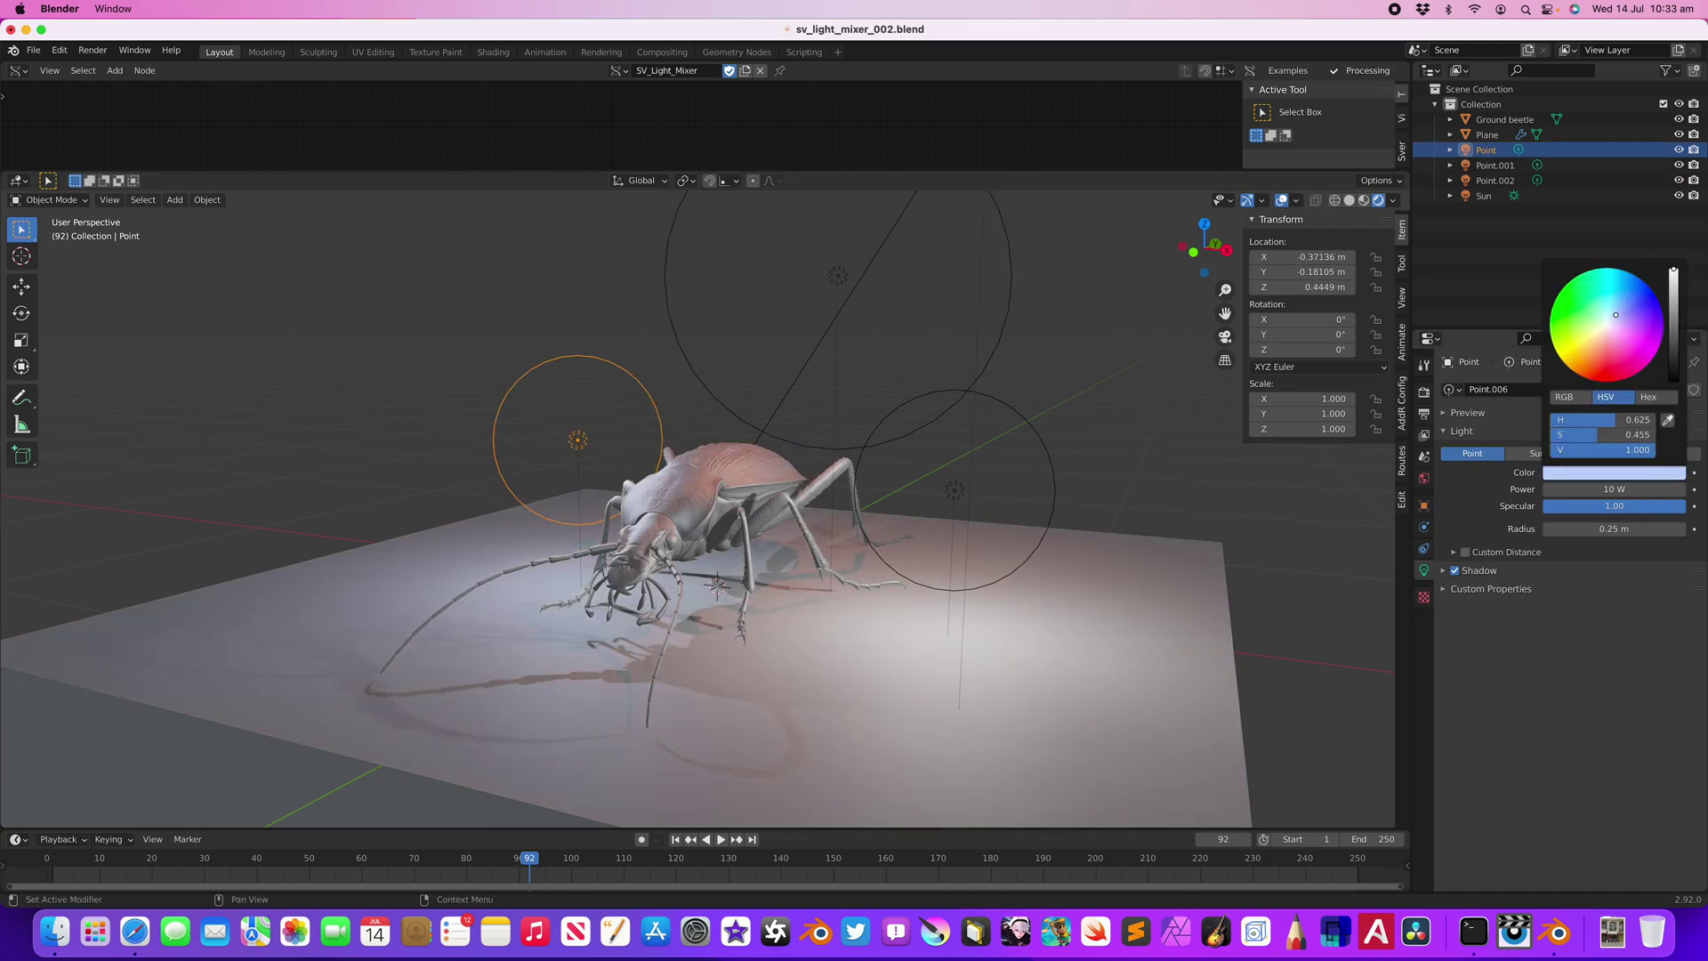
- Color the third point light, Point.002, pale yellow-green and save the file
left_click(952, 495)
left_click(1566, 472)
left_click(1566, 472)
mouse_move(1609, 344)
left_mouse_down()
mouse_move(1601, 357)
mouse_move(1581, 343)
left_mouse_up()
middle_click_drag(1026, 386, 1014, 402)
key("super+s")
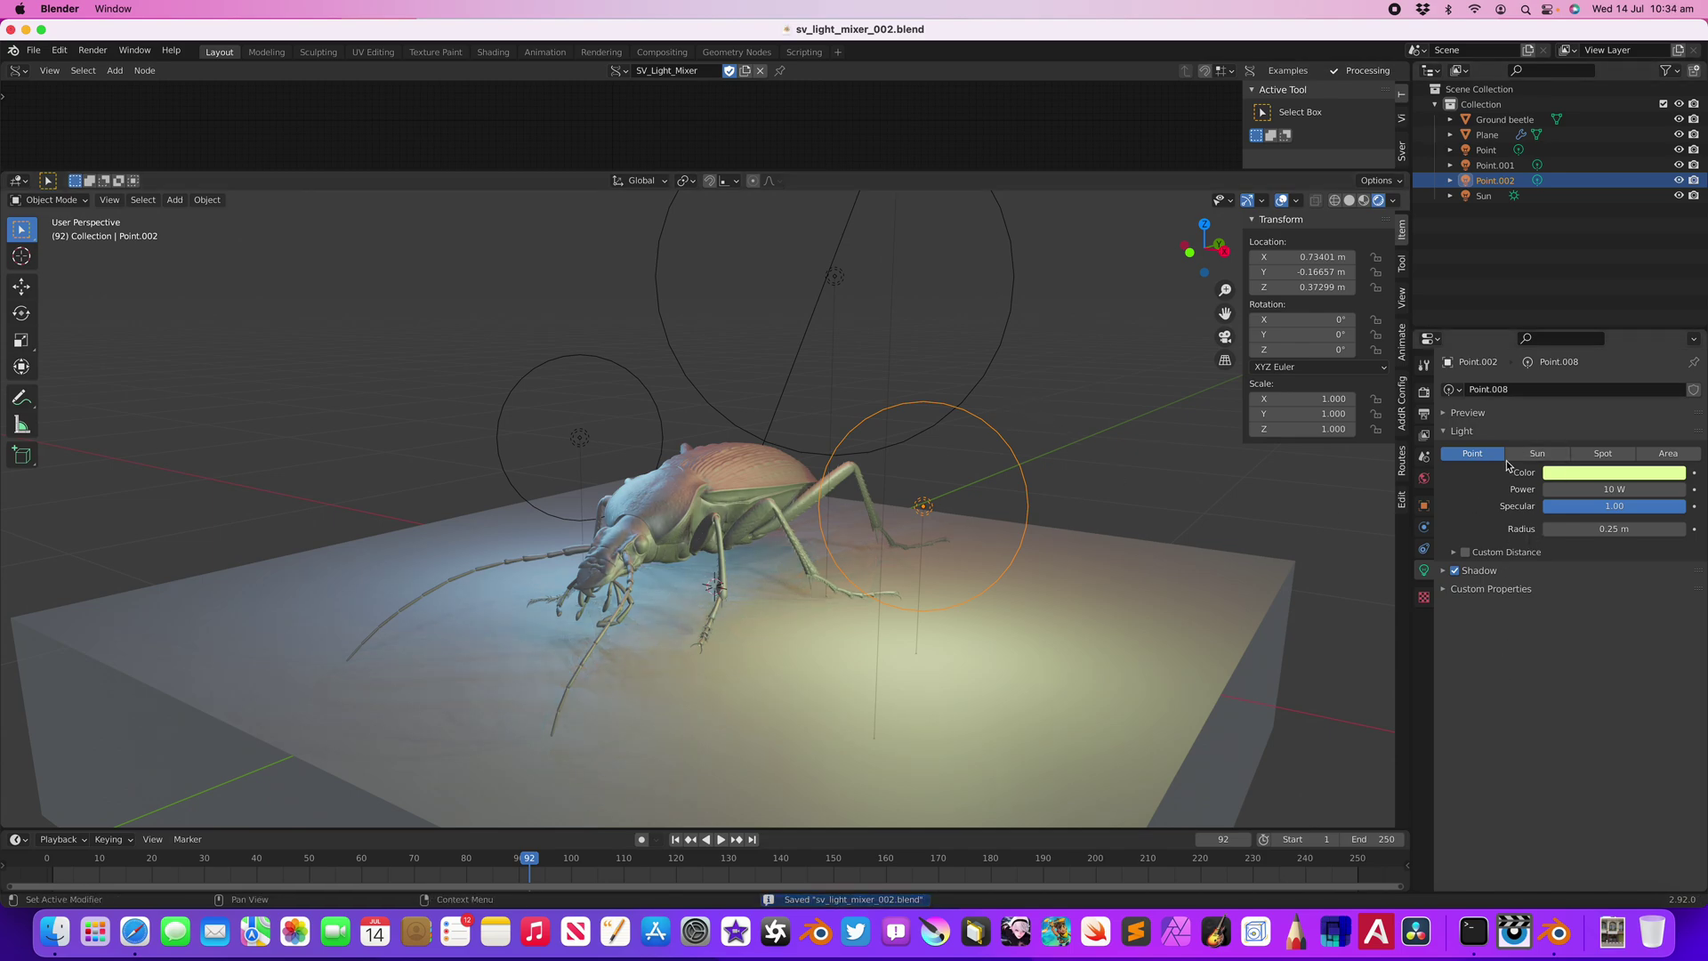
- Enlarge the node editor area above the 3D viewport and collapse its sidebar
middle_click_drag(972, 426, 1017, 483, "shift")
left_click_drag(1038, 172, 1037, 290)
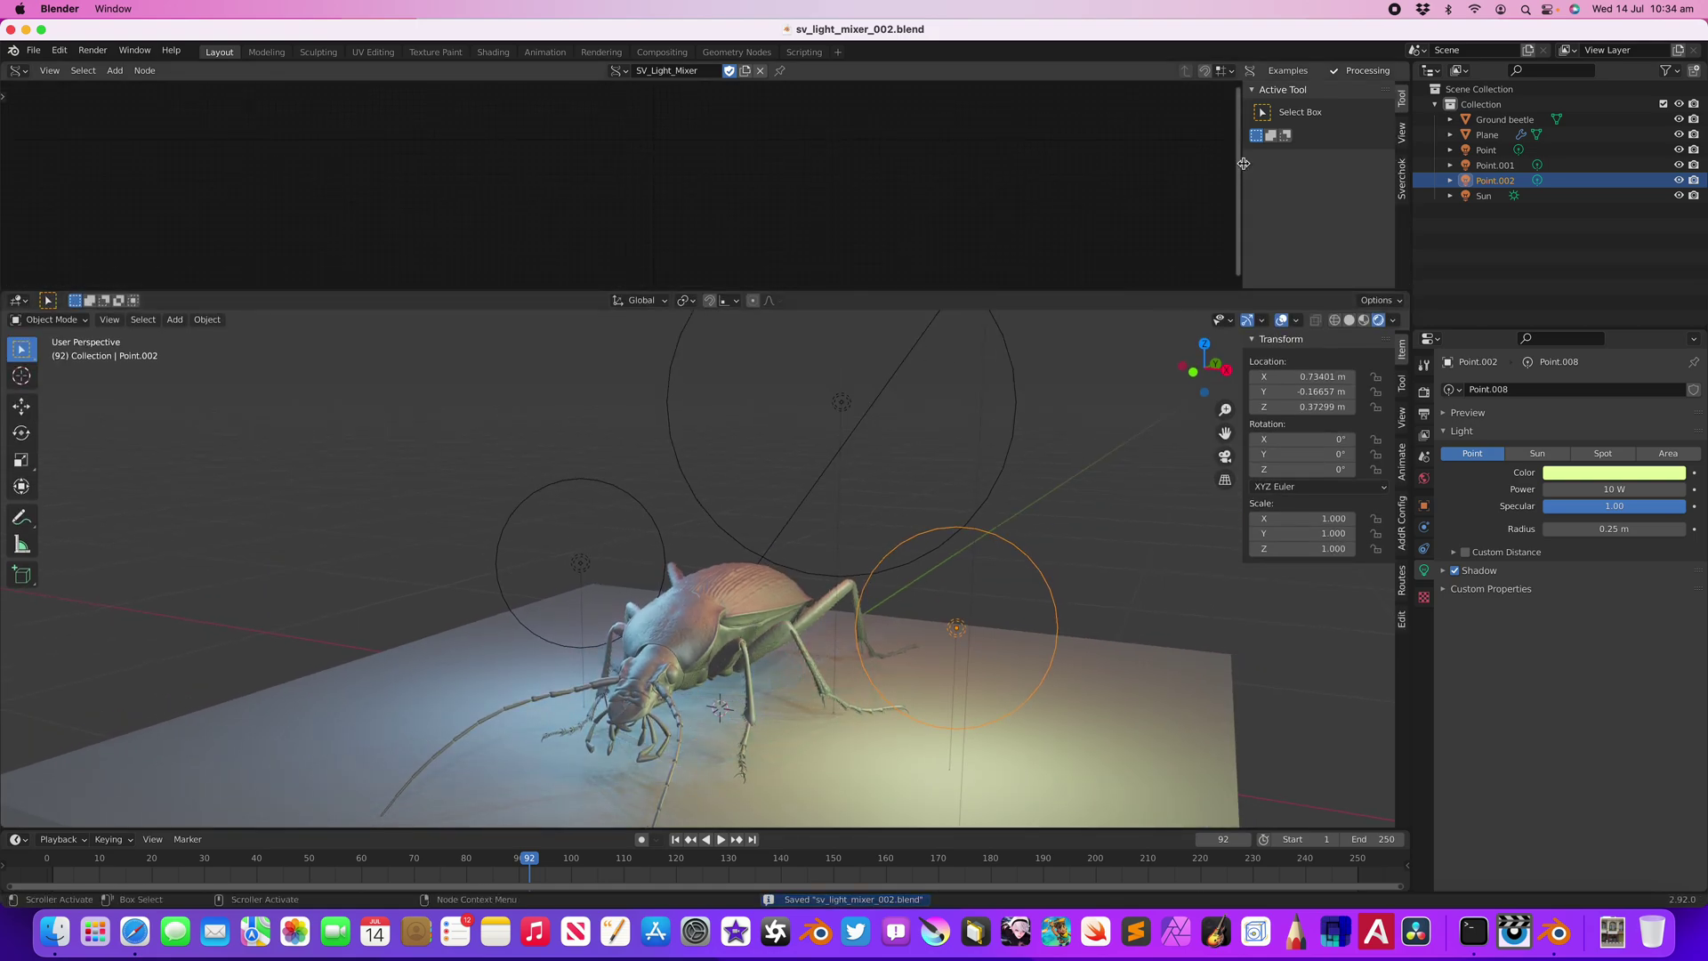
left_click_drag(1243, 163, 1402, 165)
left_click_drag(1194, 292, 1194, 347)
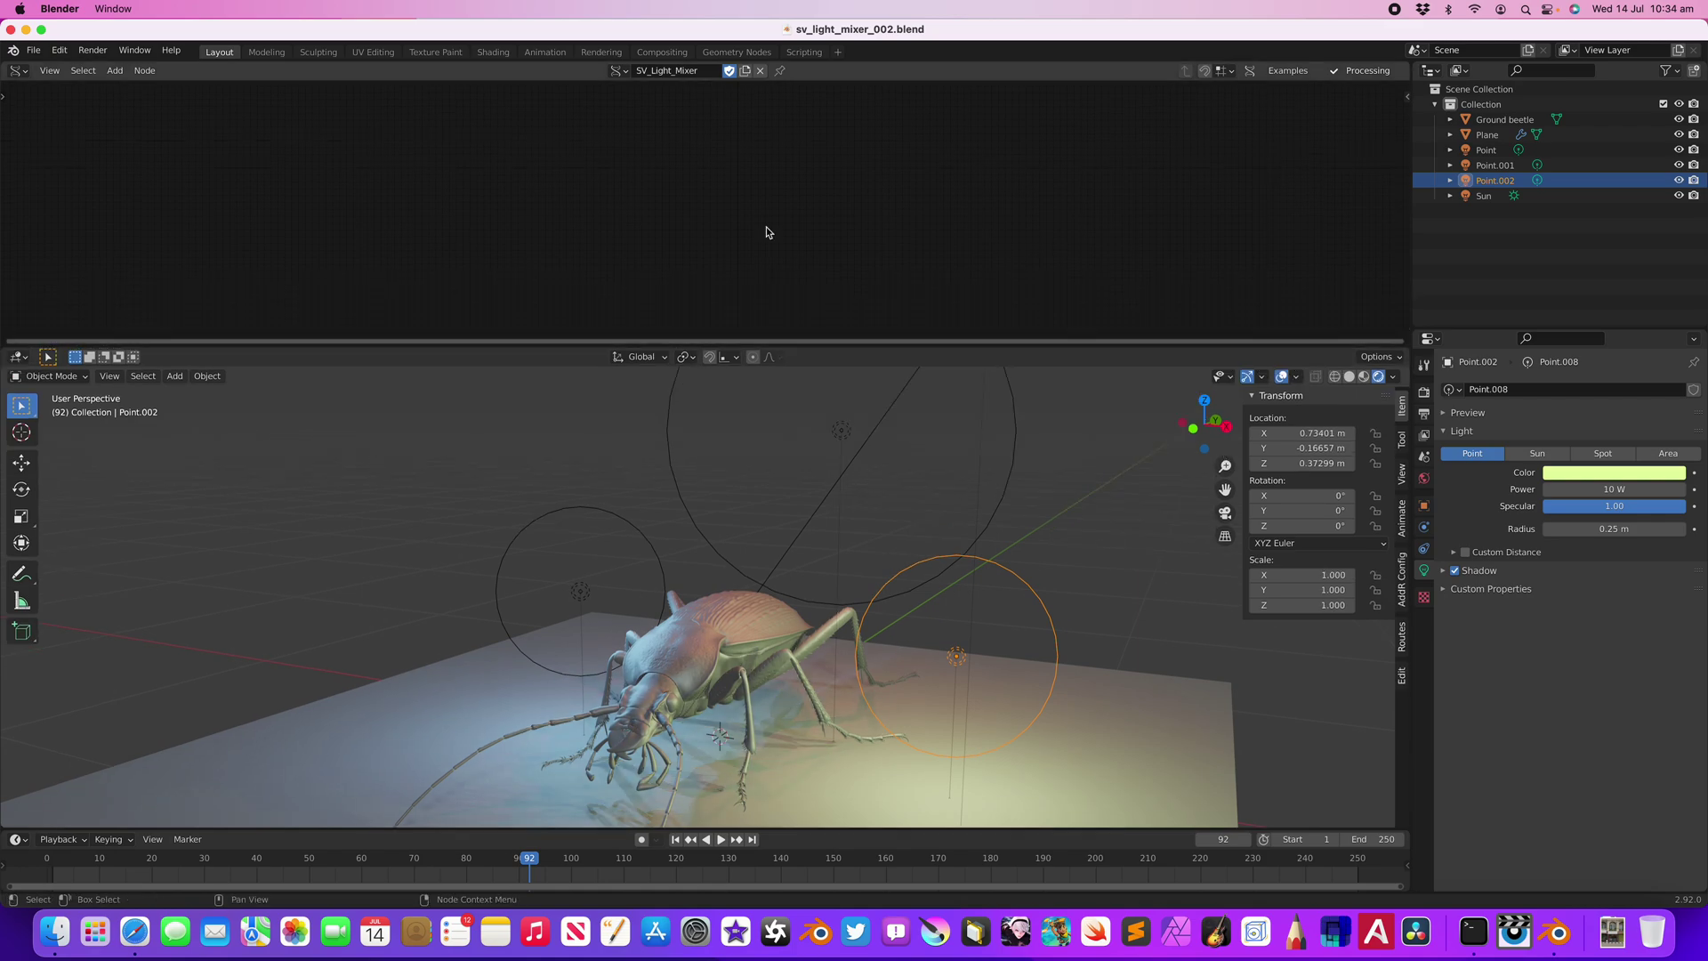
middle_click_drag(756, 210, 737, 189)
middle_click_drag(759, 473, 766, 472)
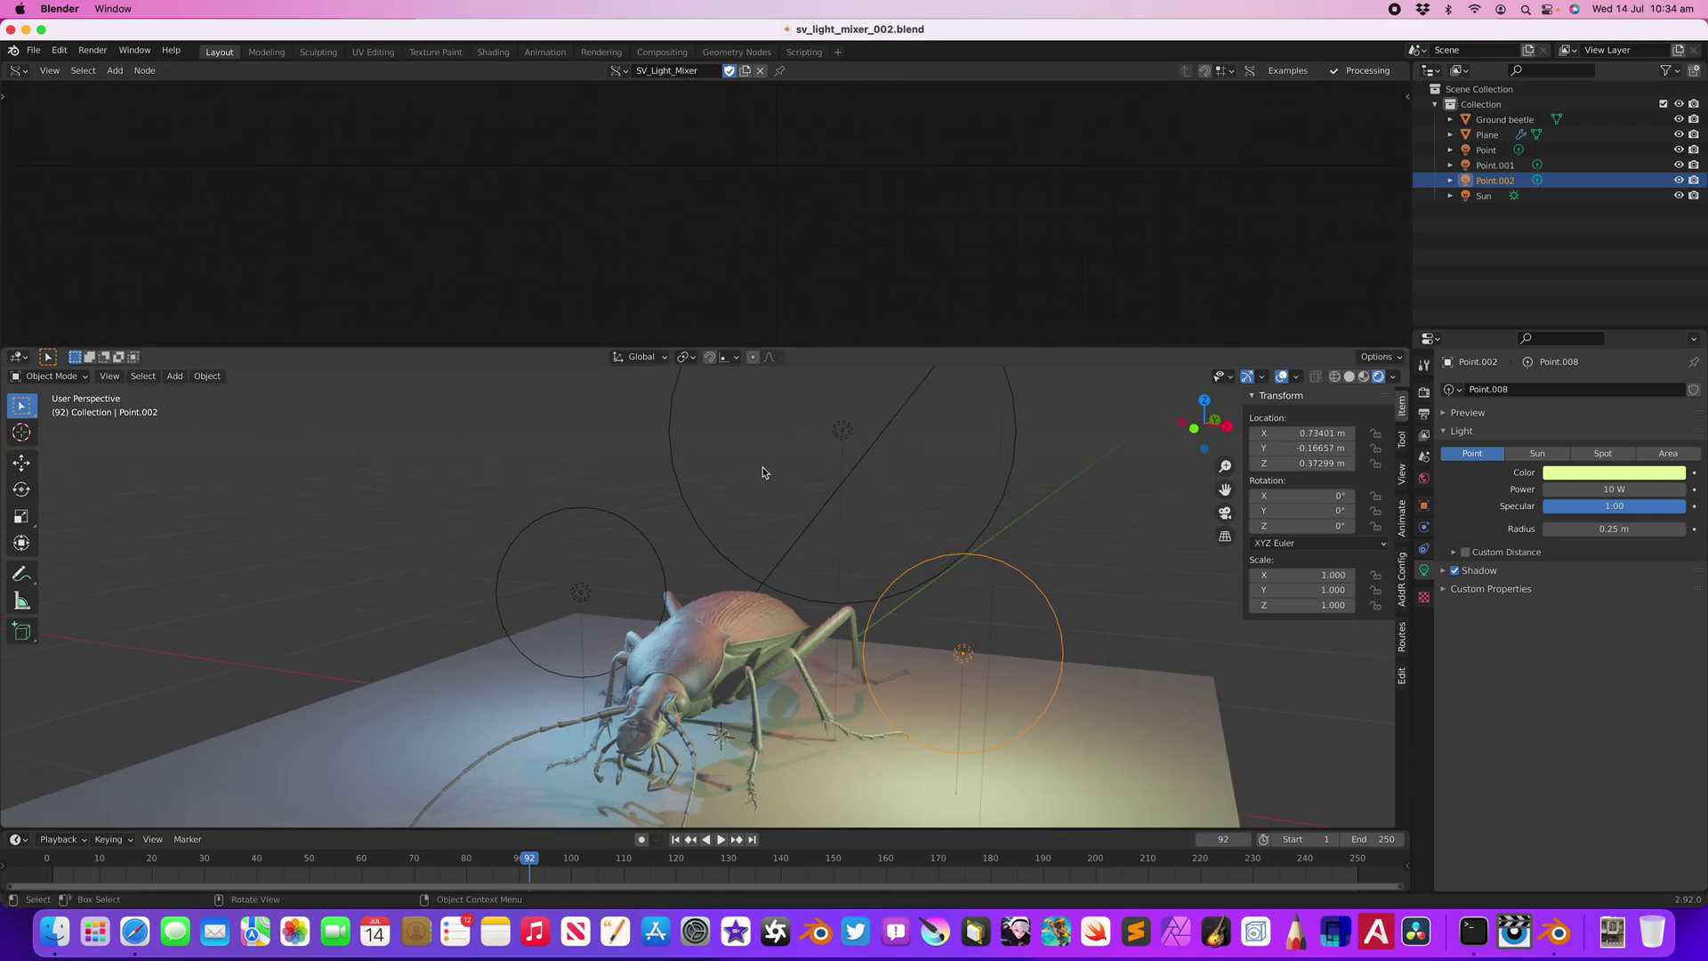
- Add a Get Objects Data node to the SV_Light_Mixer node tree
key("shift+a")
left_click(462, 165)
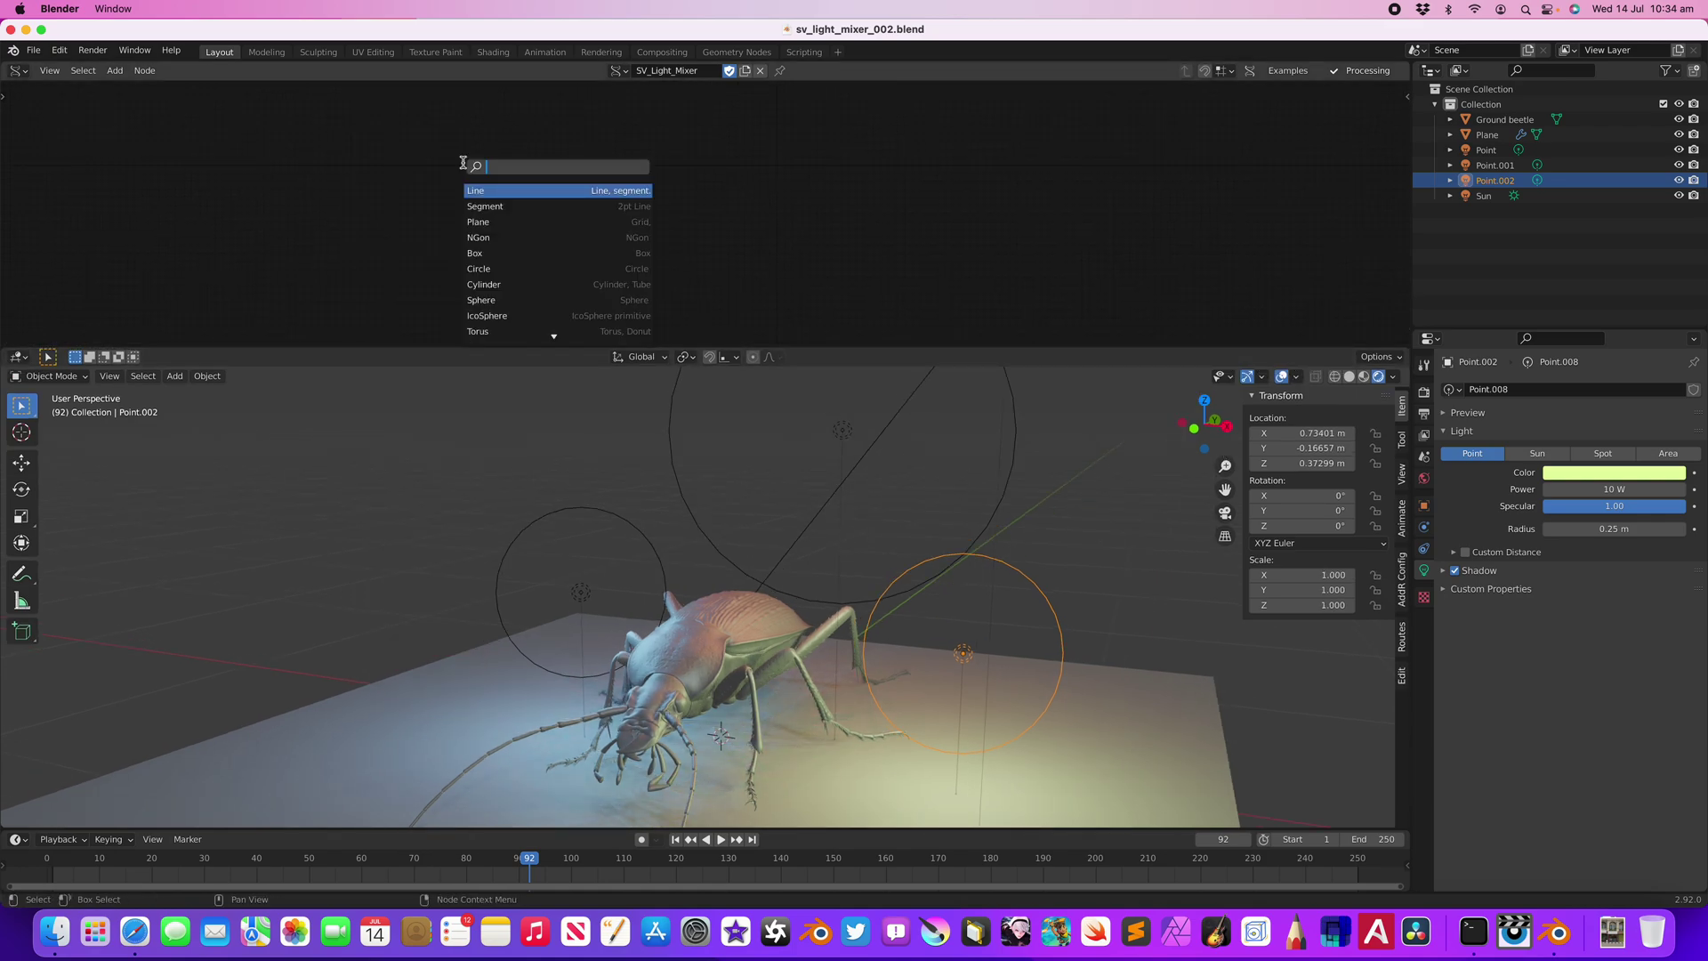
type("input")
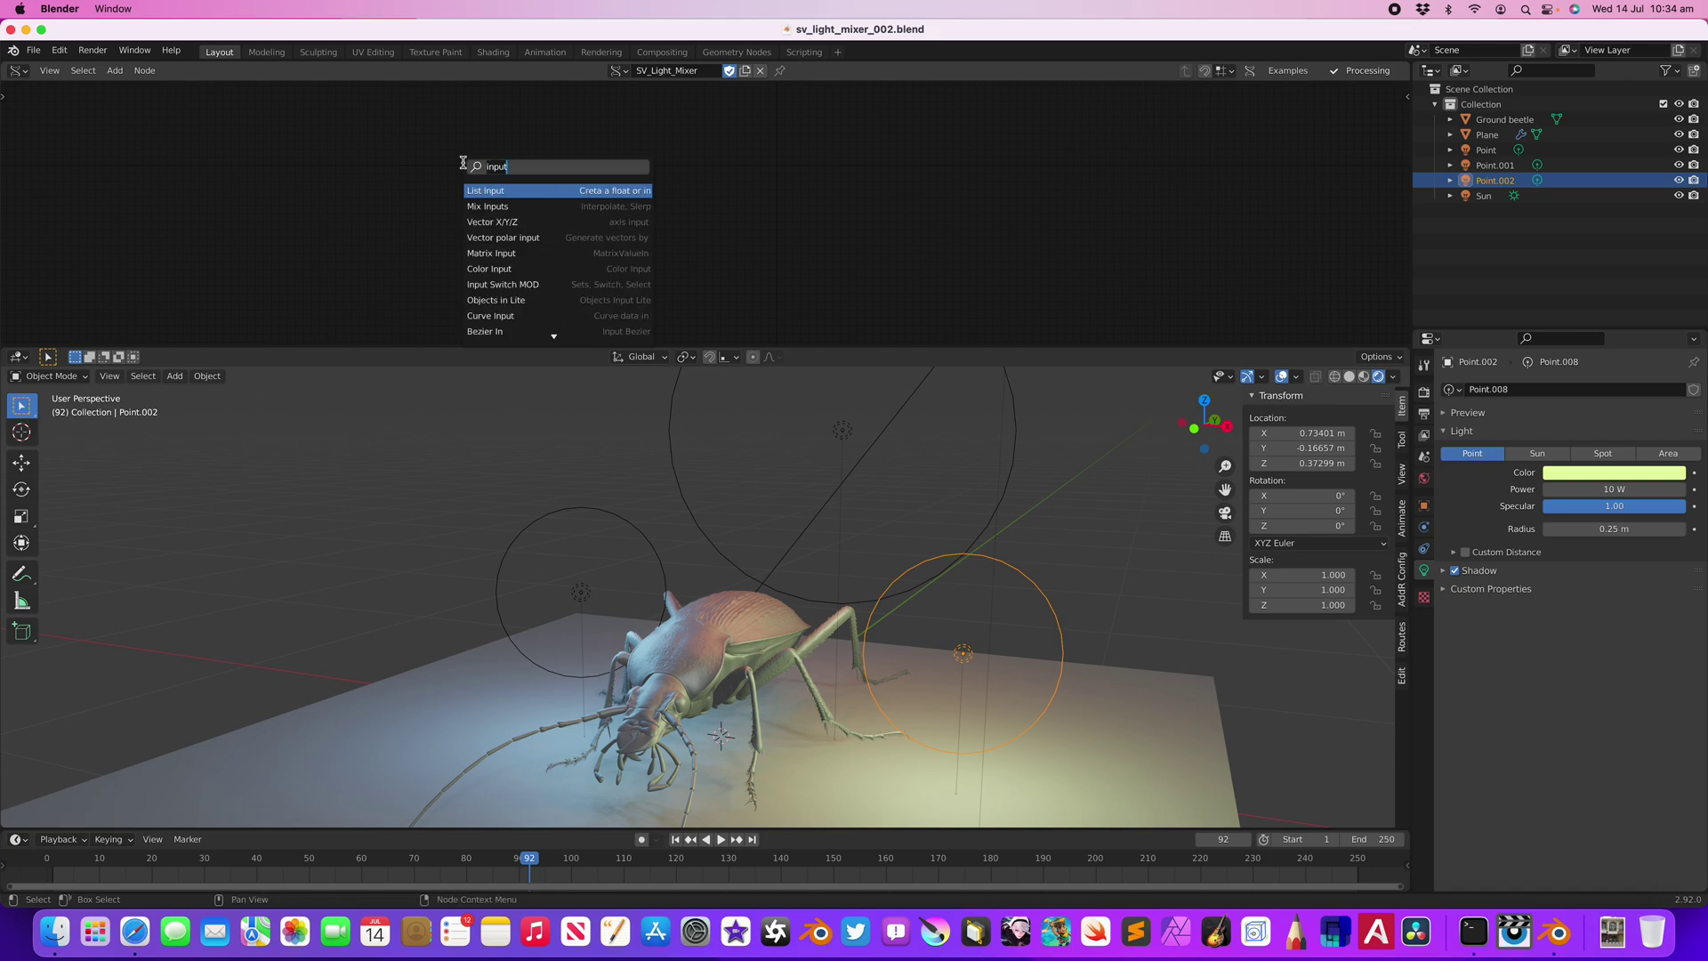
key("Return")
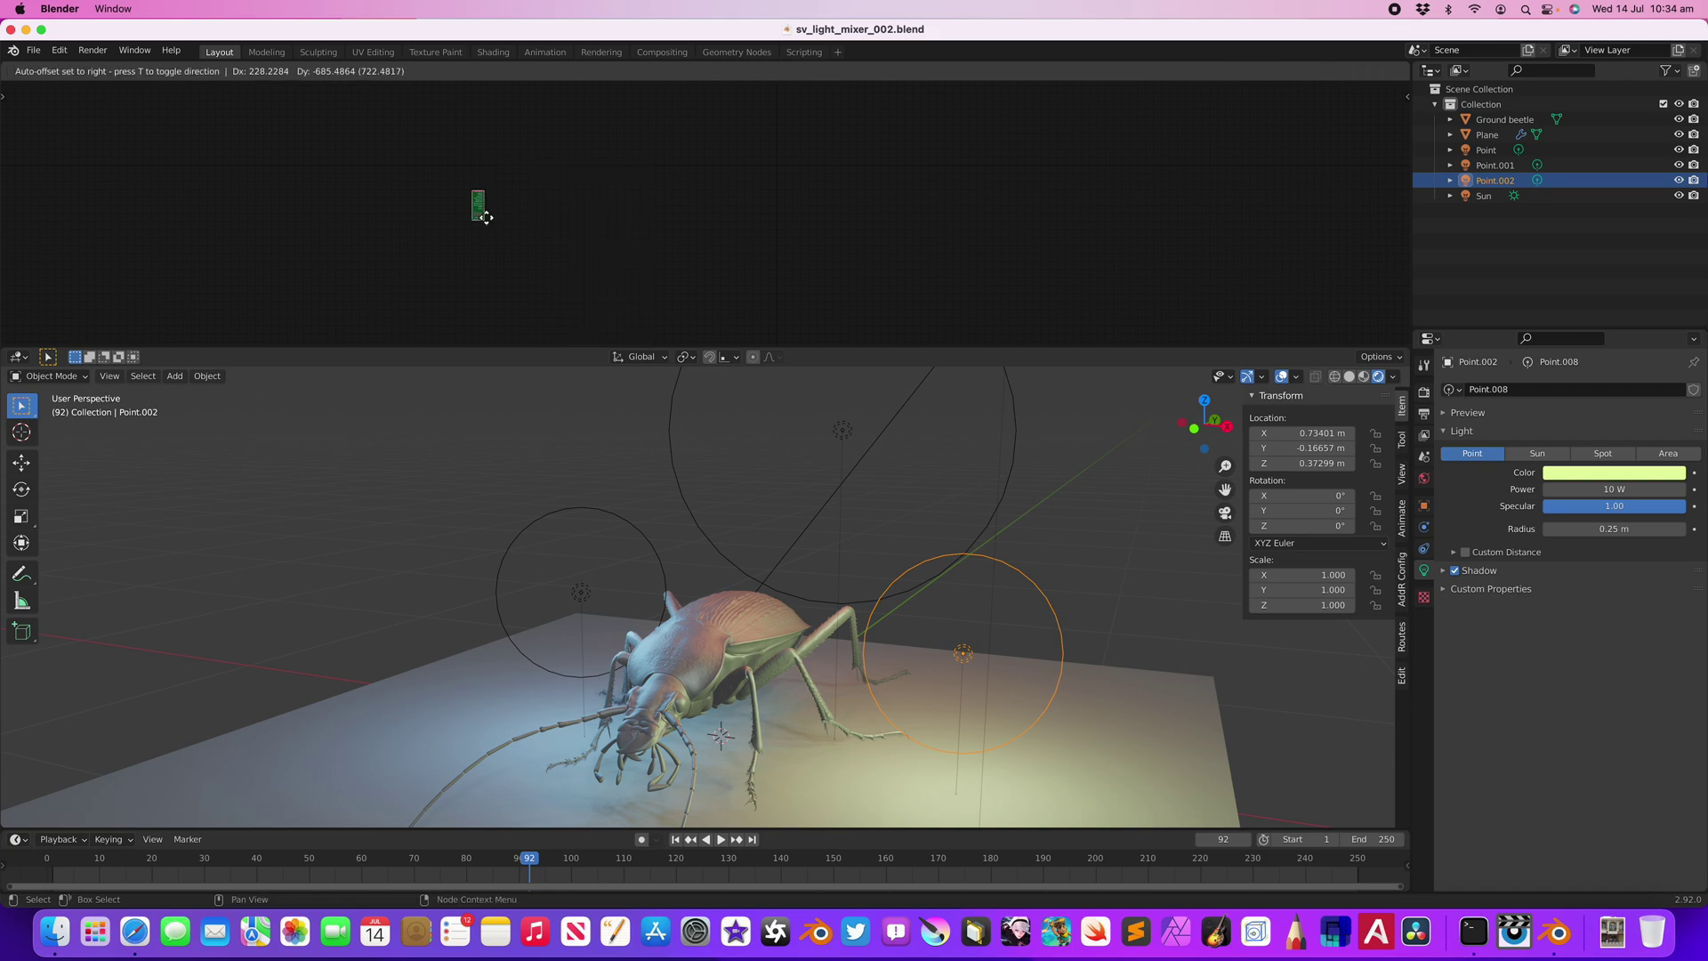
left_click(485, 217)
scroll(524, 228, "up", 5)
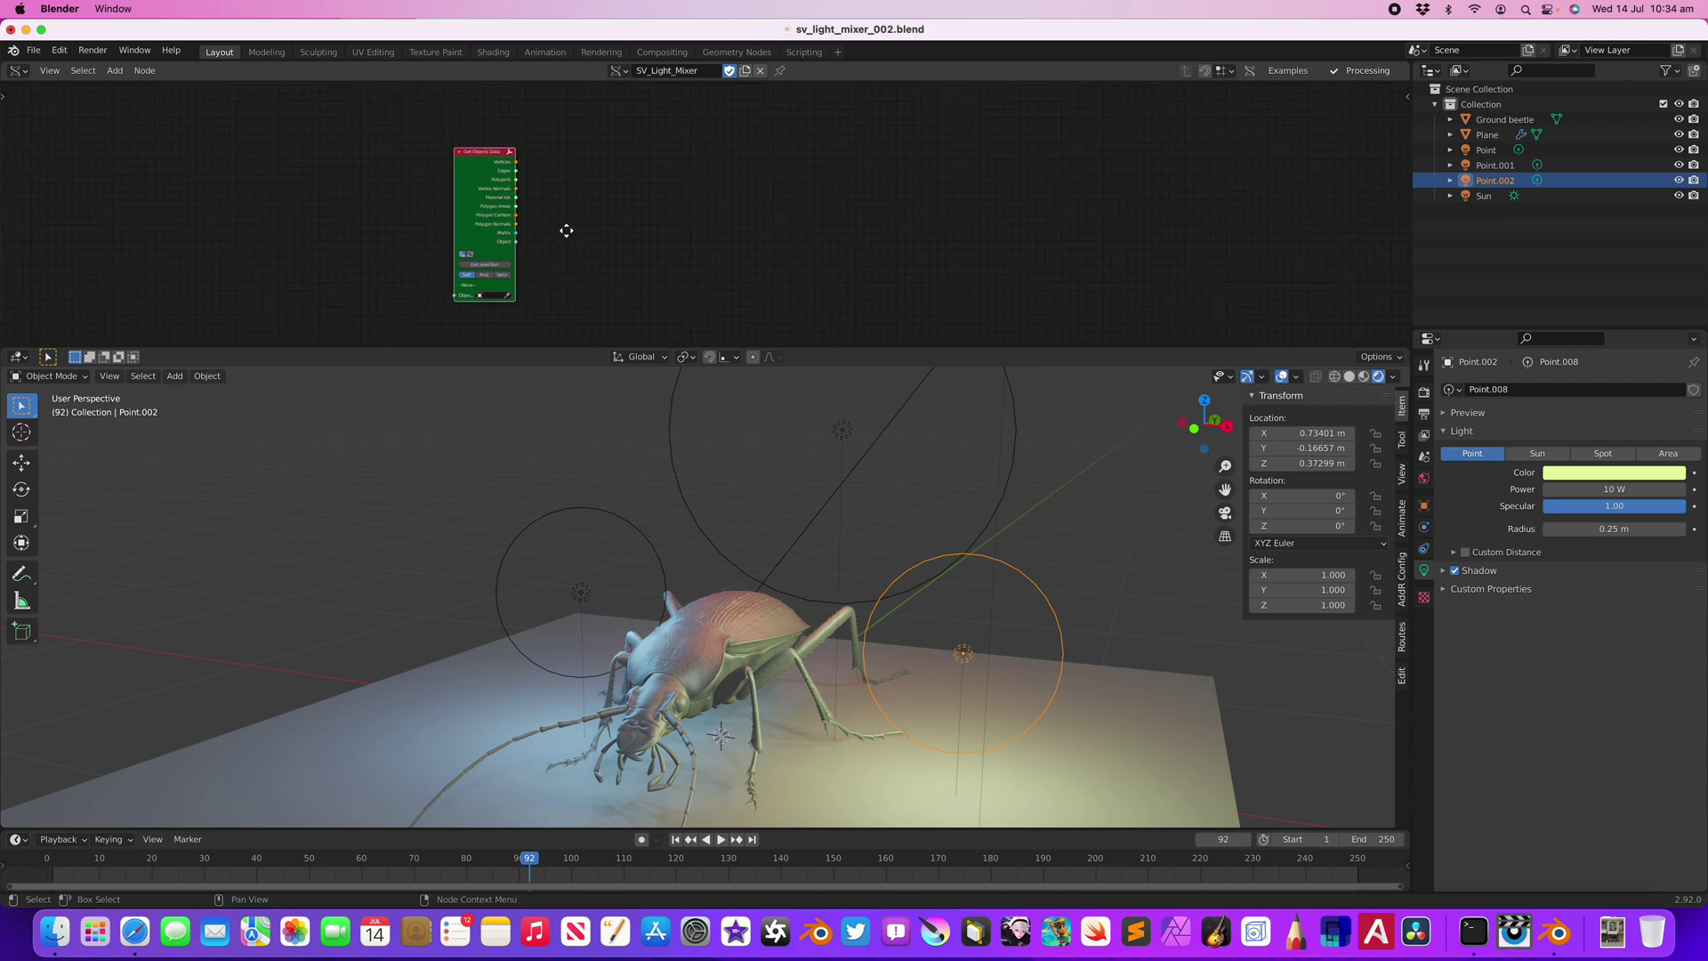
scroll(547, 218, "up", 3)
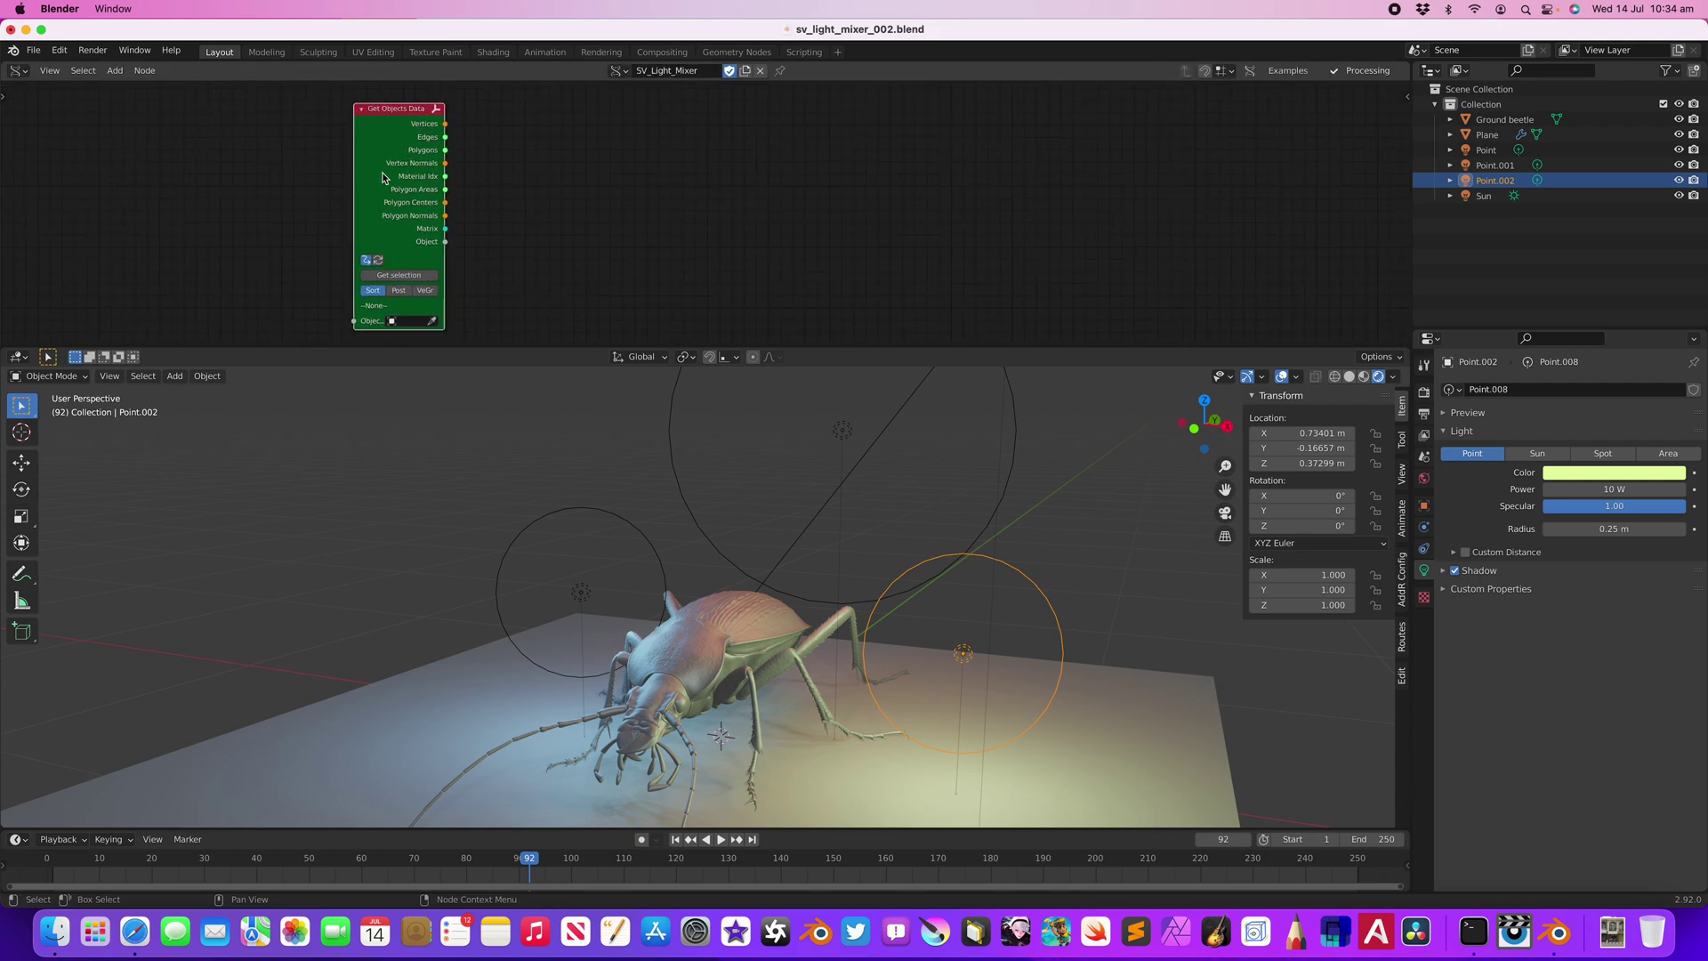
- Select the three point lights and load them into the Get Objects Data node
left_click(1486, 149)
left_click(1495, 179, "shift")
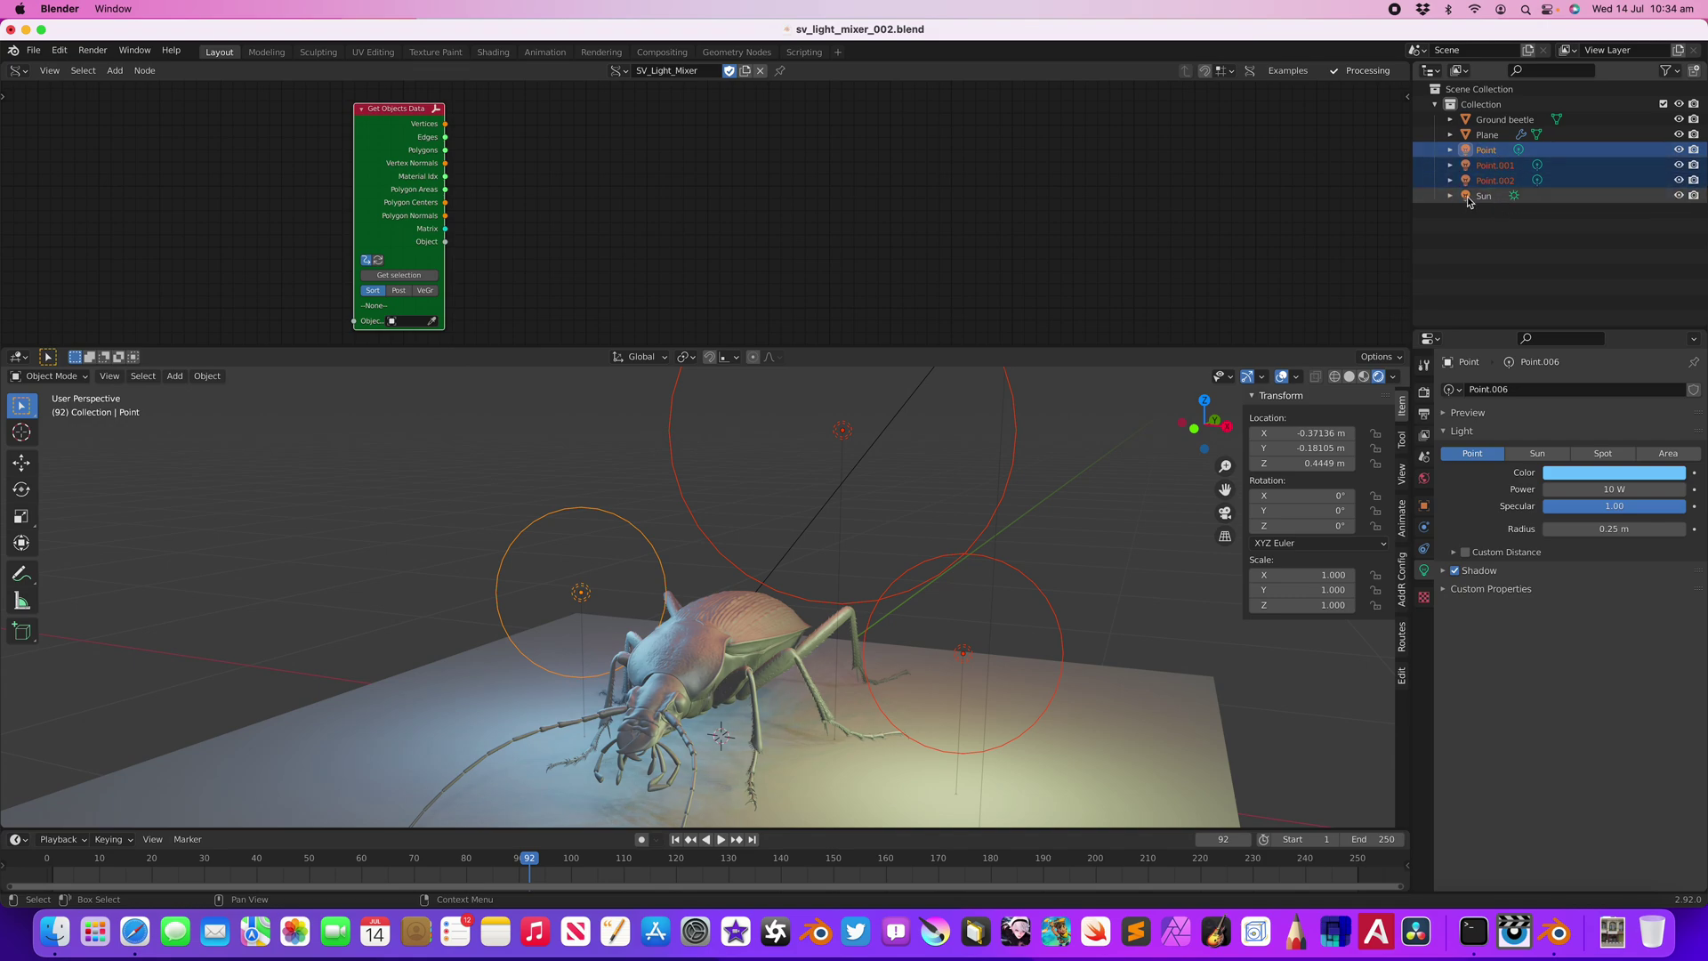
left_click(415, 276)
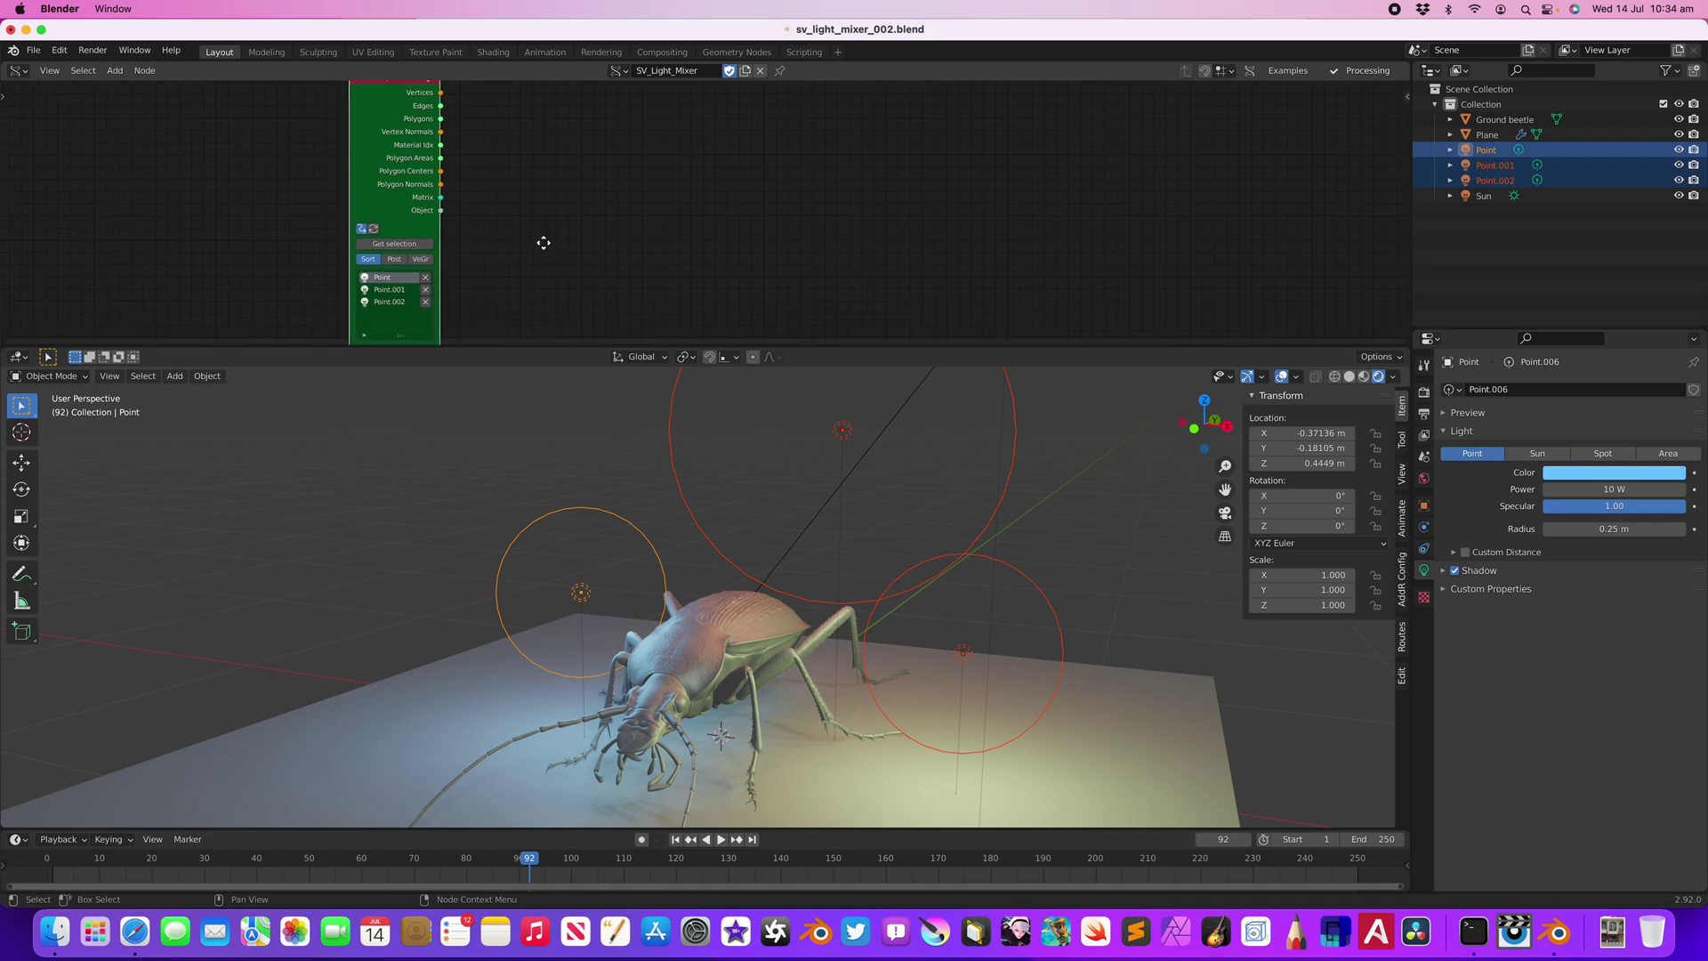
- Give the node editor more height and add an Object ID Set MK2 node beside the Get Objects Data node
scroll(572, 229, "right", 2)
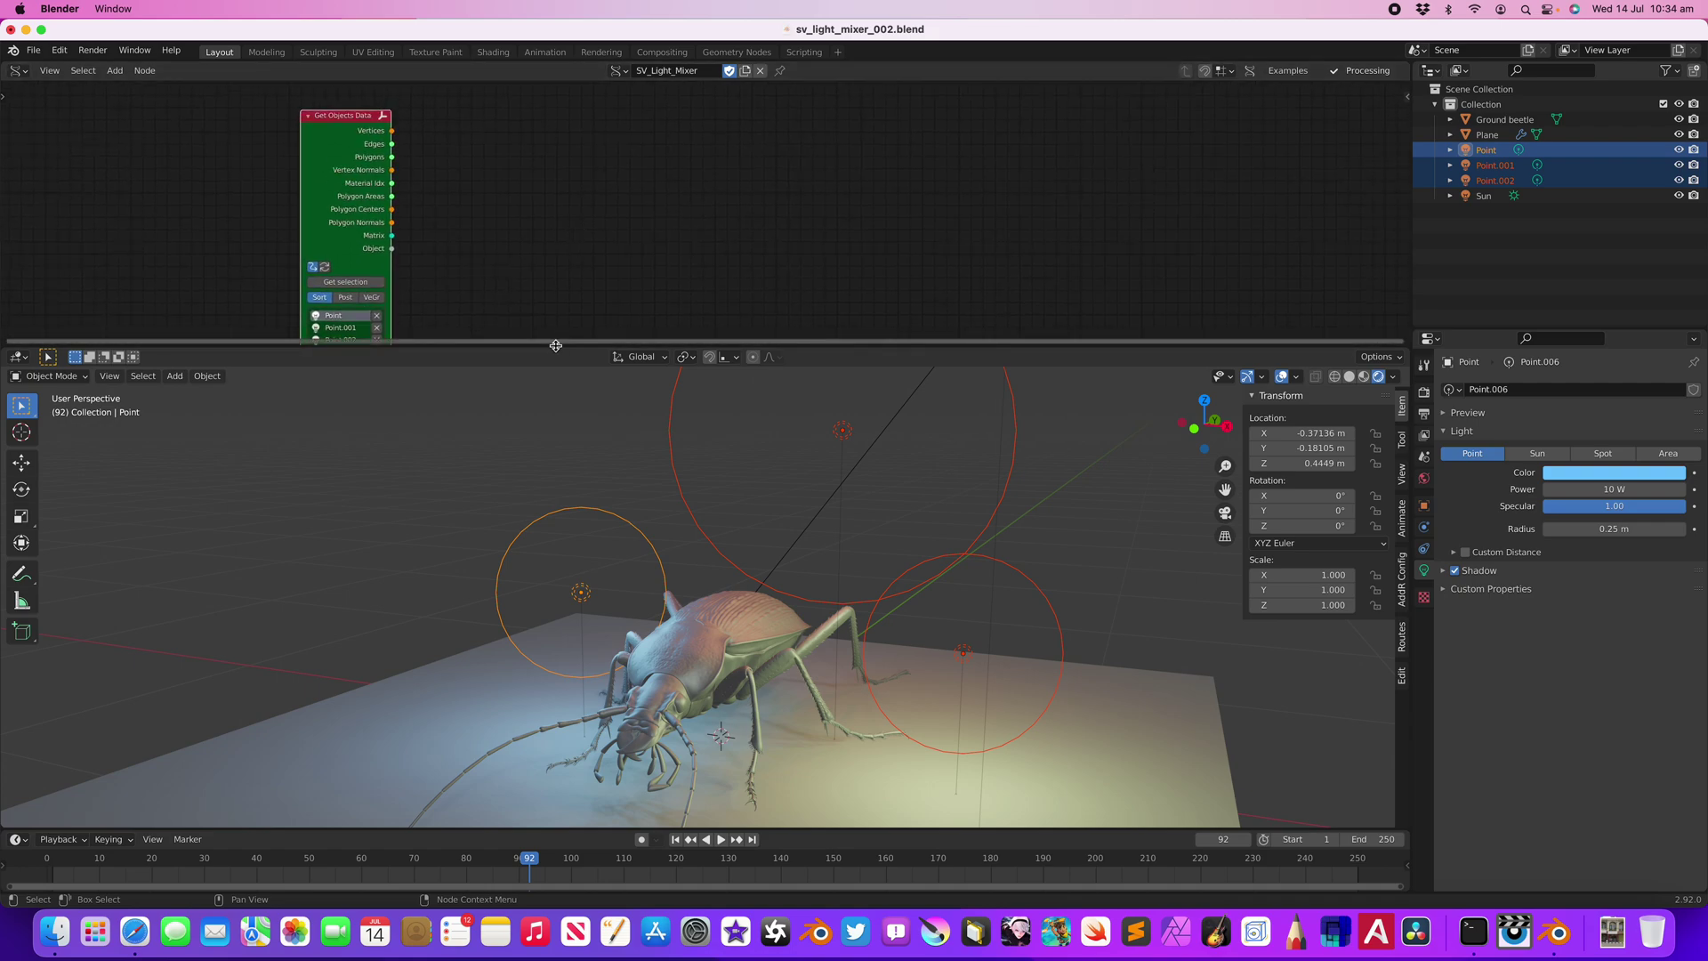
left_click_drag(556, 345, 556, 402)
key("shift+a")
left_click(564, 236)
type("object id set")
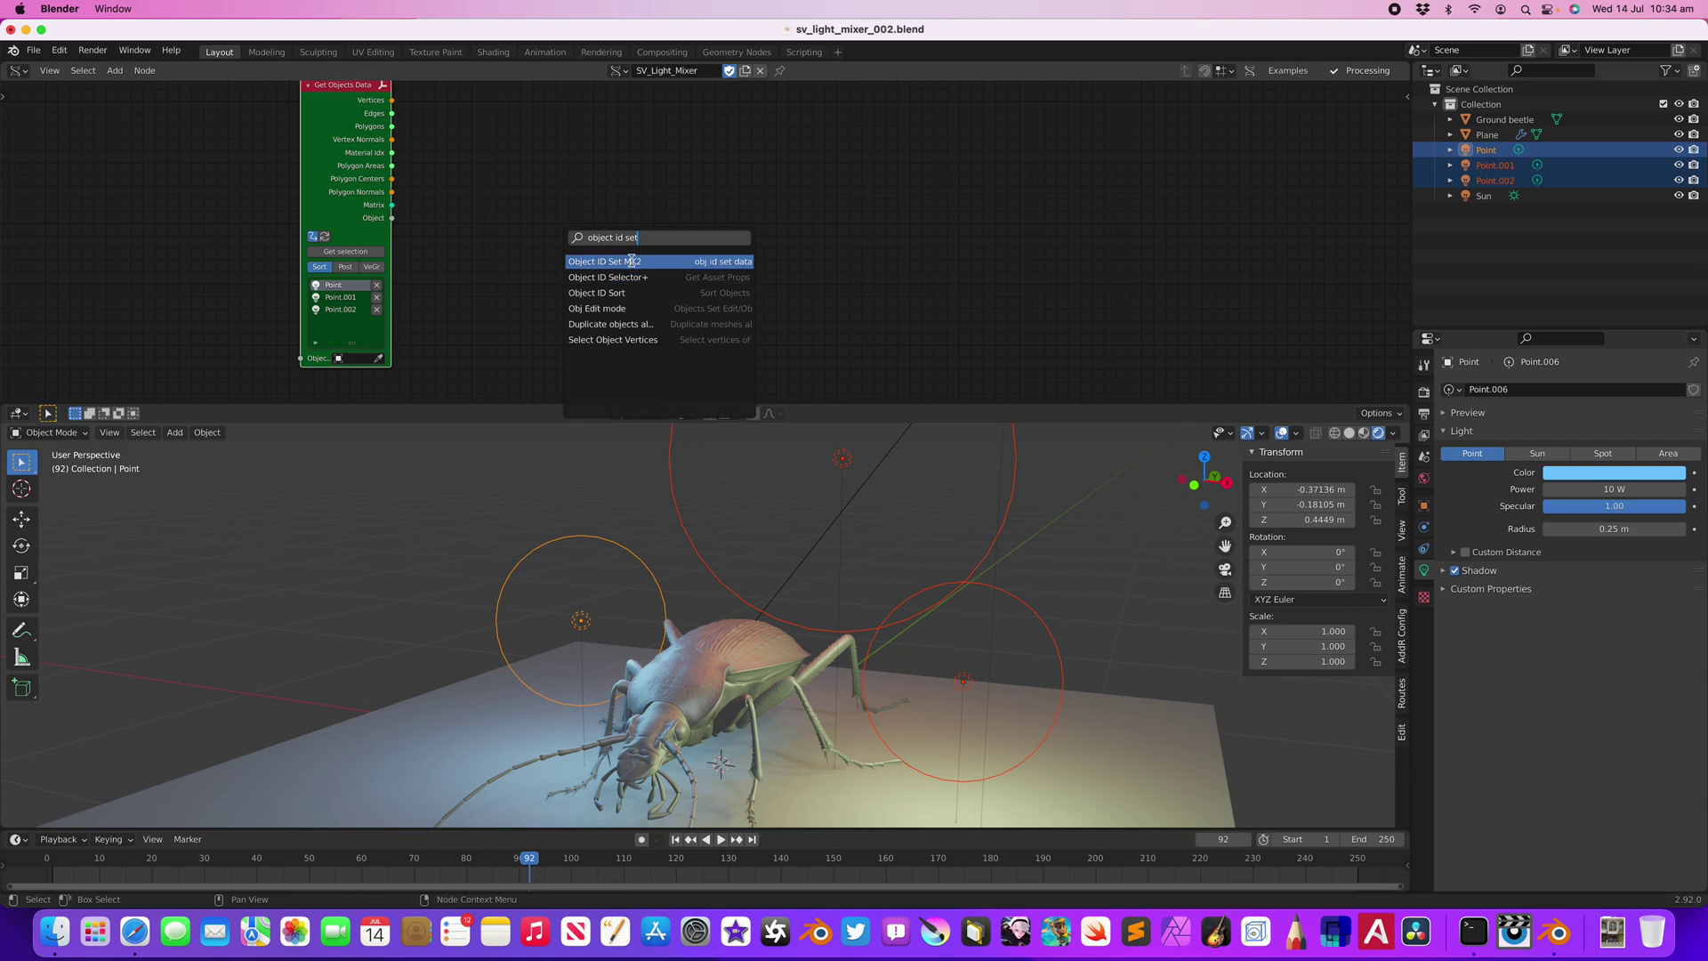
left_click(632, 262)
left_click(597, 179)
- Link the Object output of Get Objects Data to the Objects input of Object ID Set MK2 and reposition that node
middle_click_drag(486, 166, 432, 223)
left_click_drag(410, 245, 550, 271)
left_click_drag(595, 194, 633, 155)
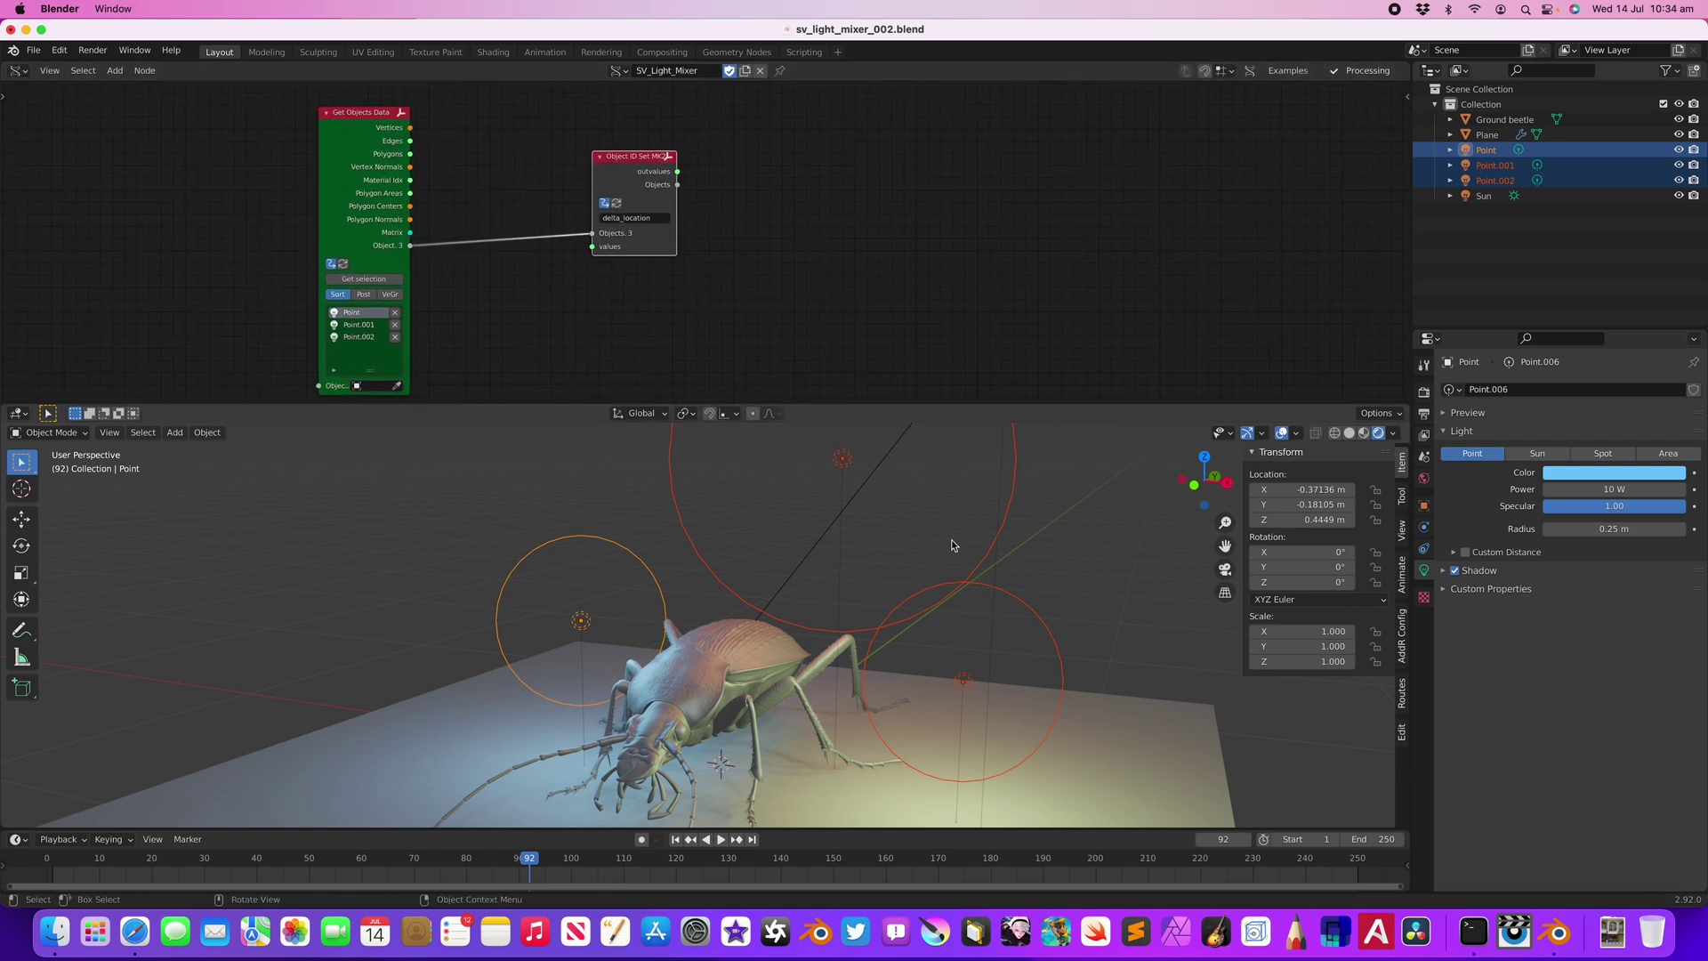
middle_click_drag(785, 304, 819, 299)
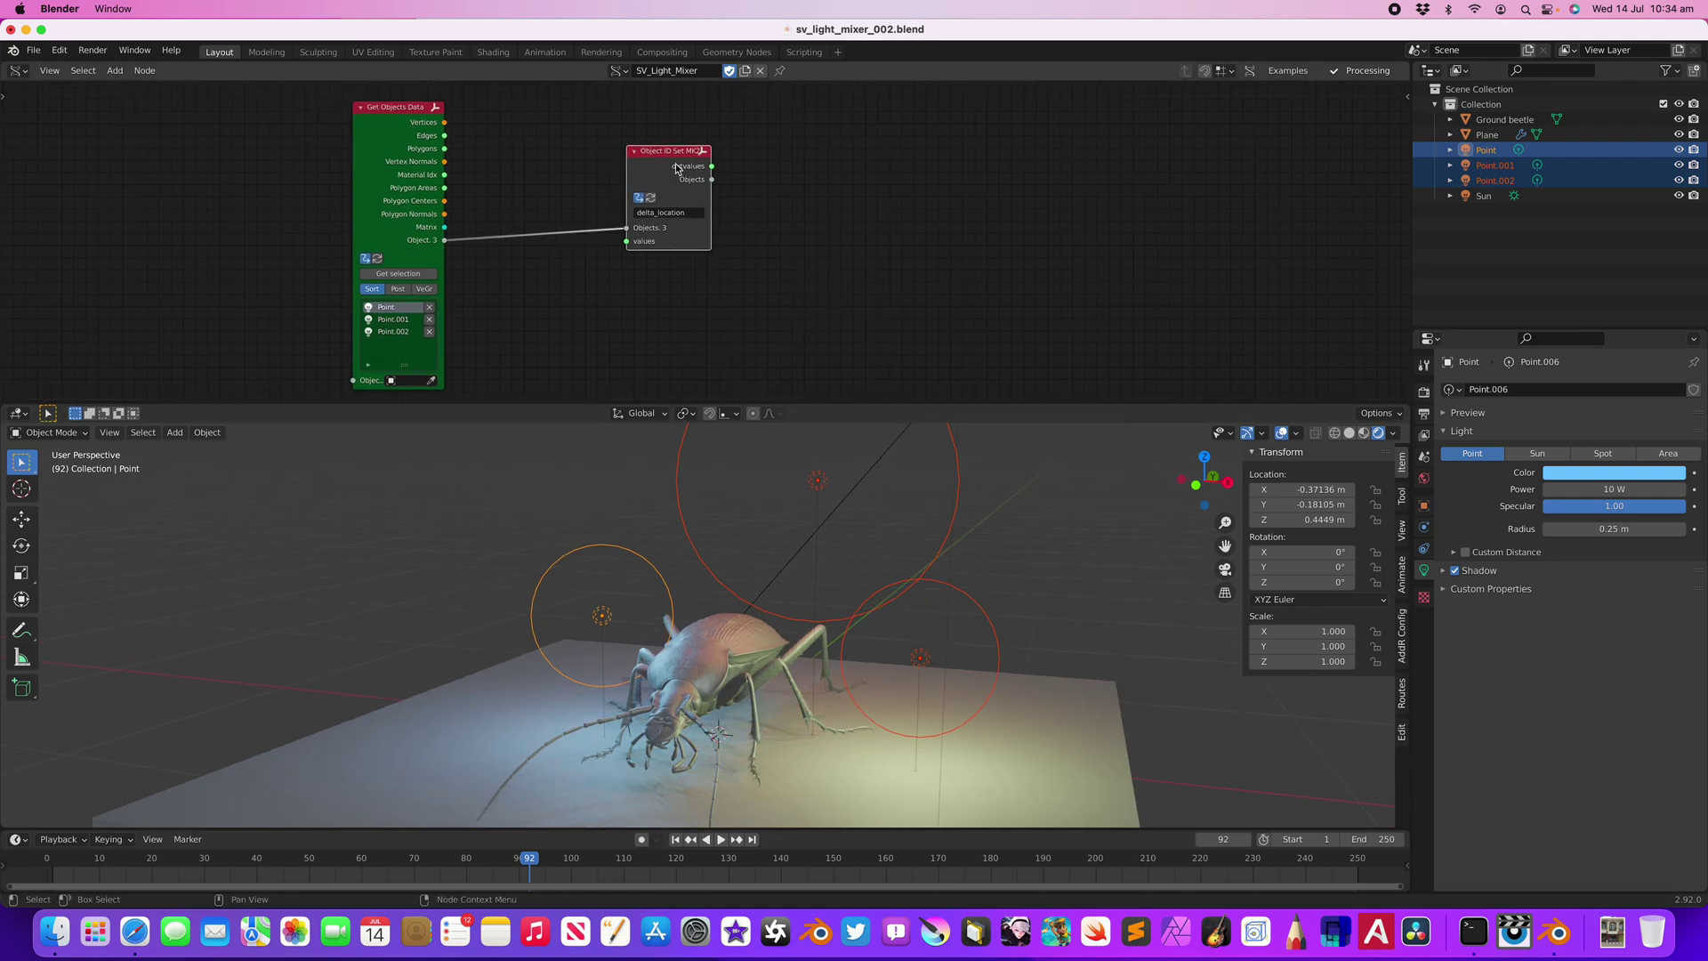
- Copy the data path of the yellow point light's Power property and paste it as the property in the Object ID Set MK2 node
left_click_drag(668, 164, 700, 156)
middle_click_drag(891, 552, 885, 545)
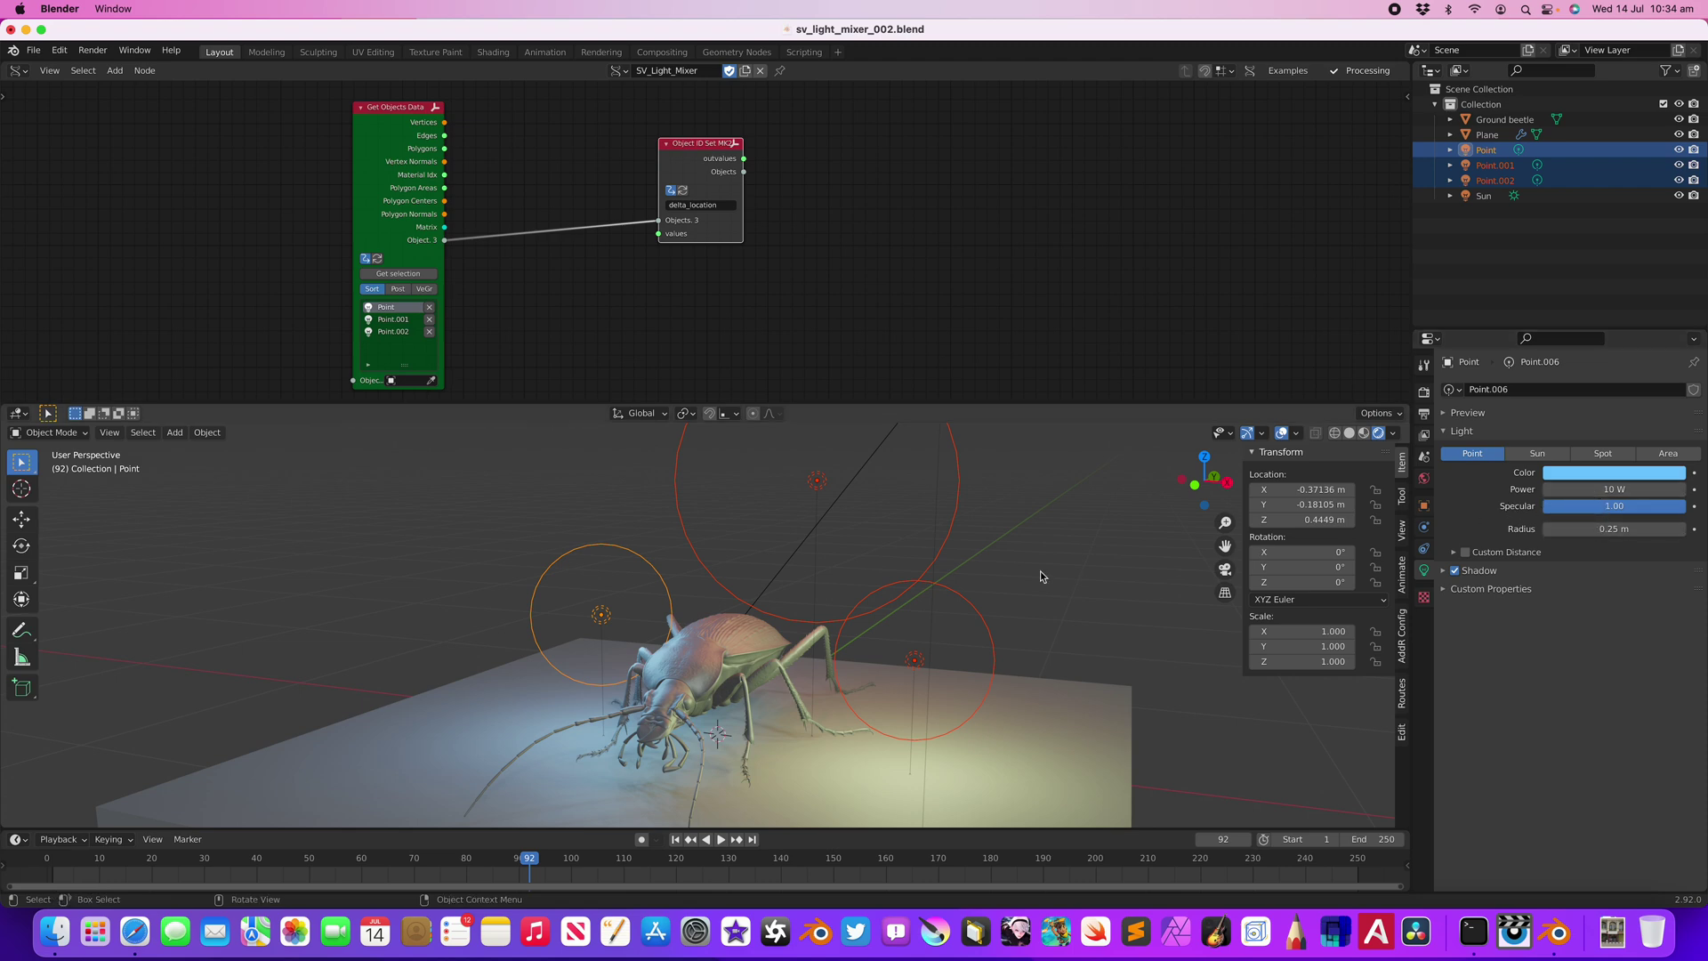
left_click(915, 659)
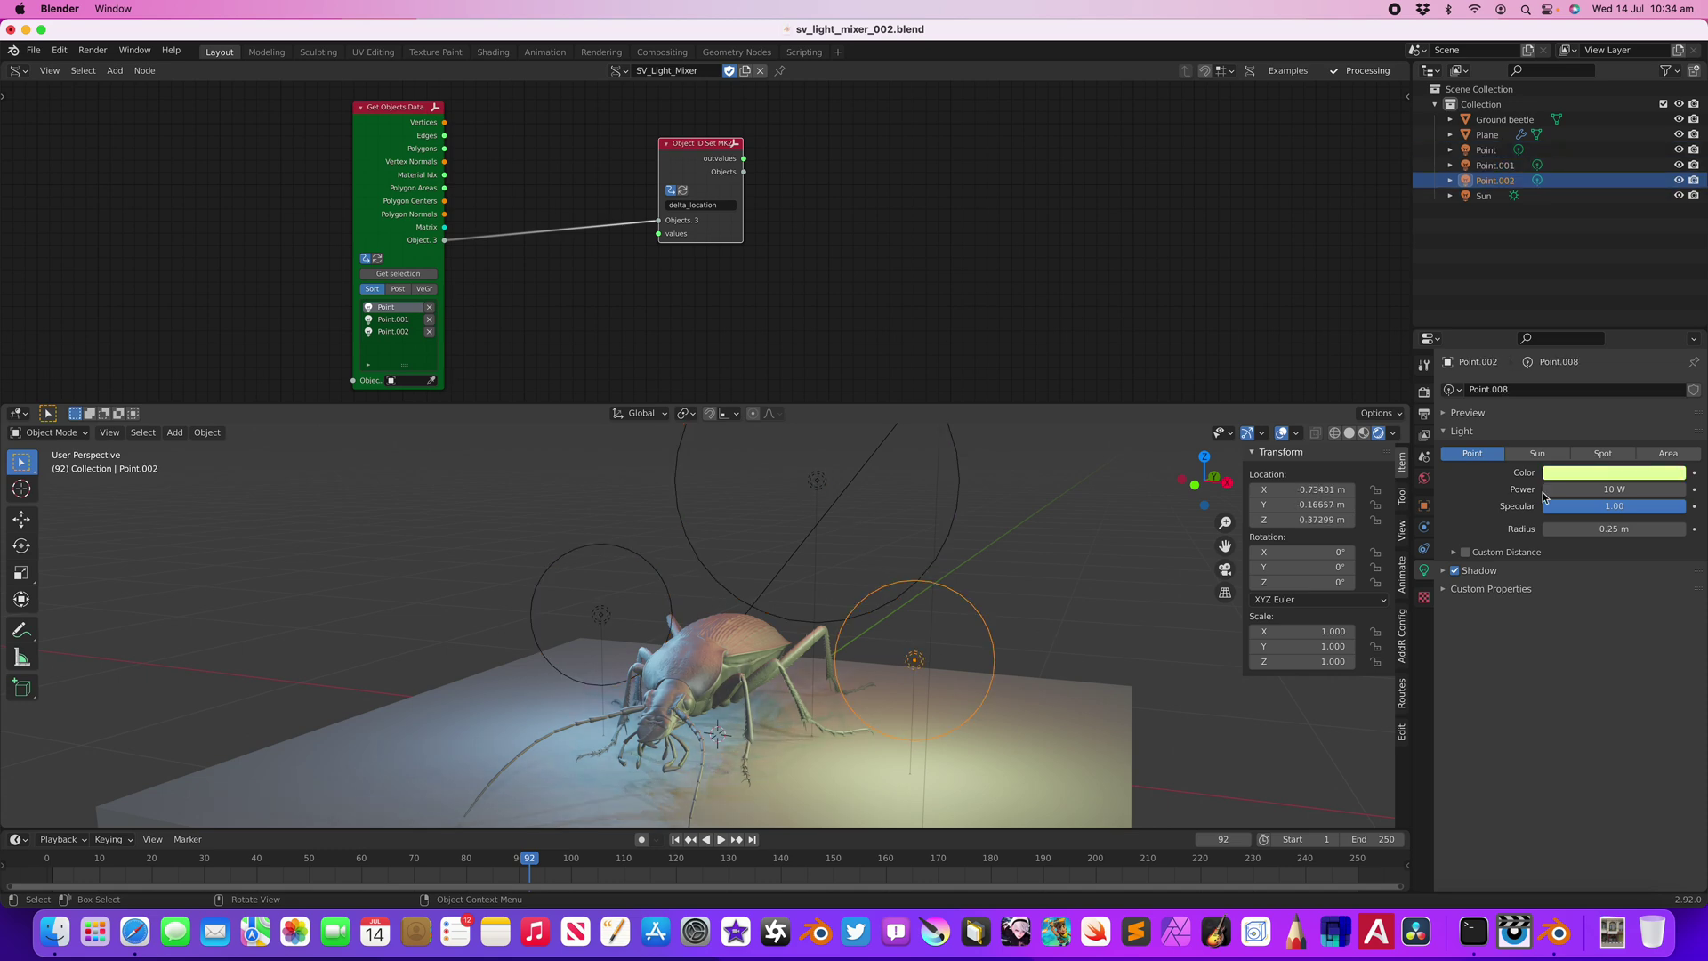
right_click(1606, 488)
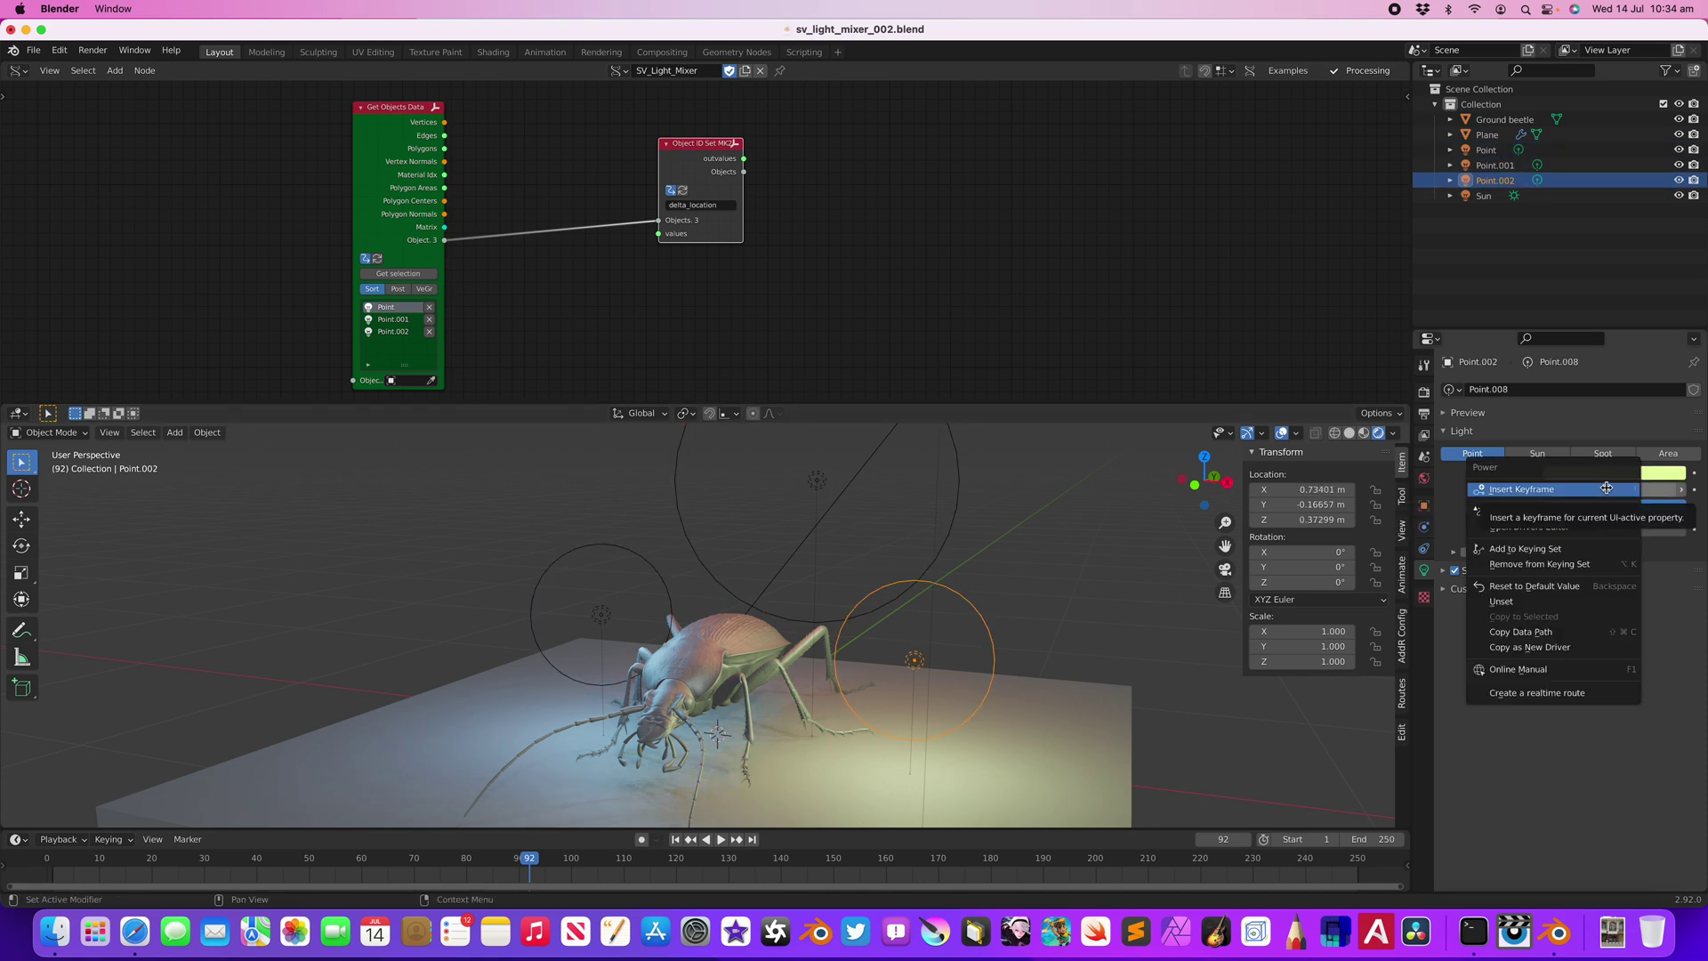
left_click(1519, 630)
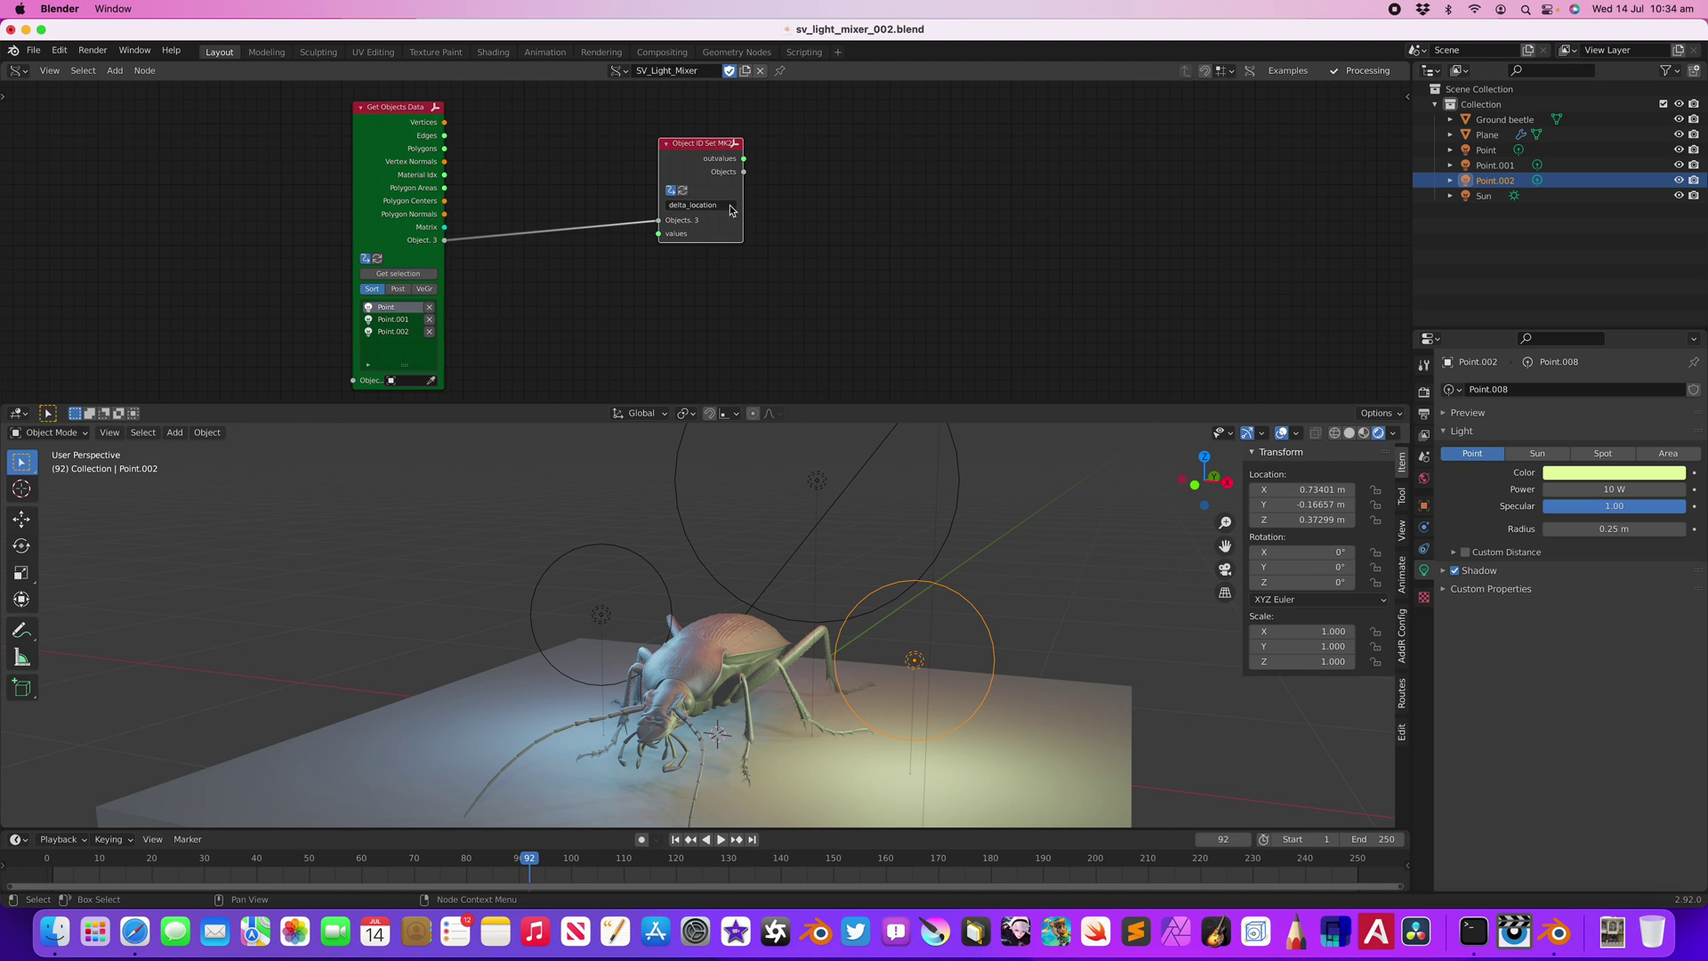
key("ctrl+v")
key("Return")
scroll(765, 222, "up", 3)
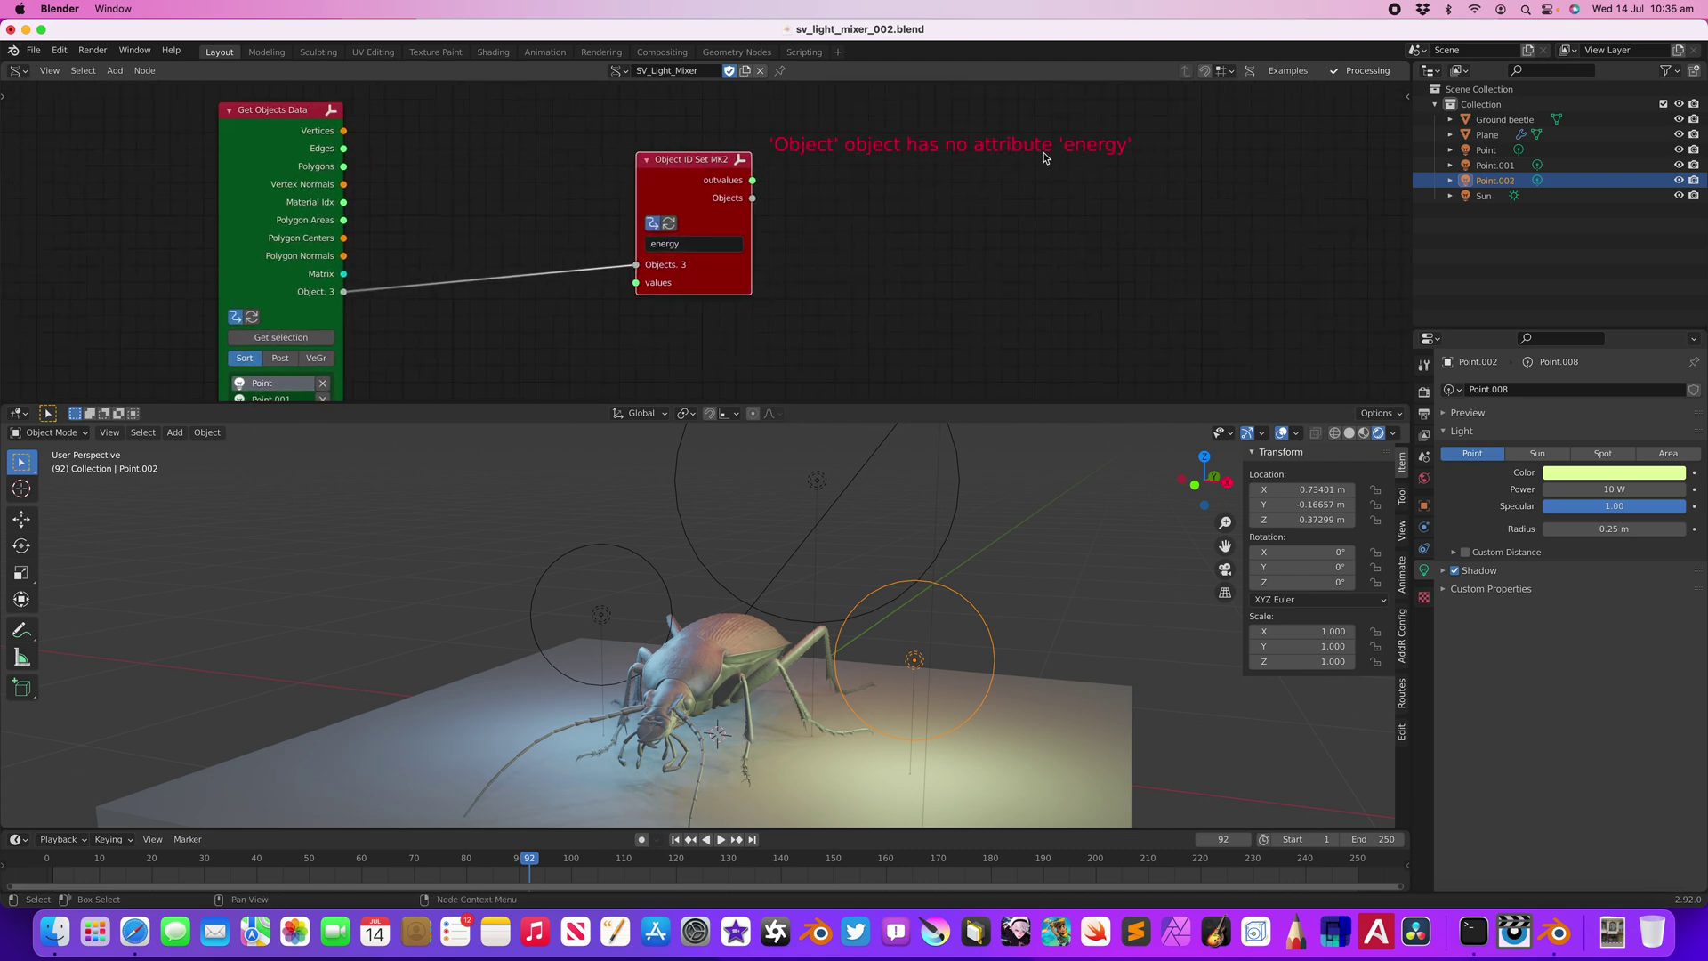
- Change the Object ID Set MK2 node's property path to data.energy and reposition the node
left_click(700, 244)
key("Return")
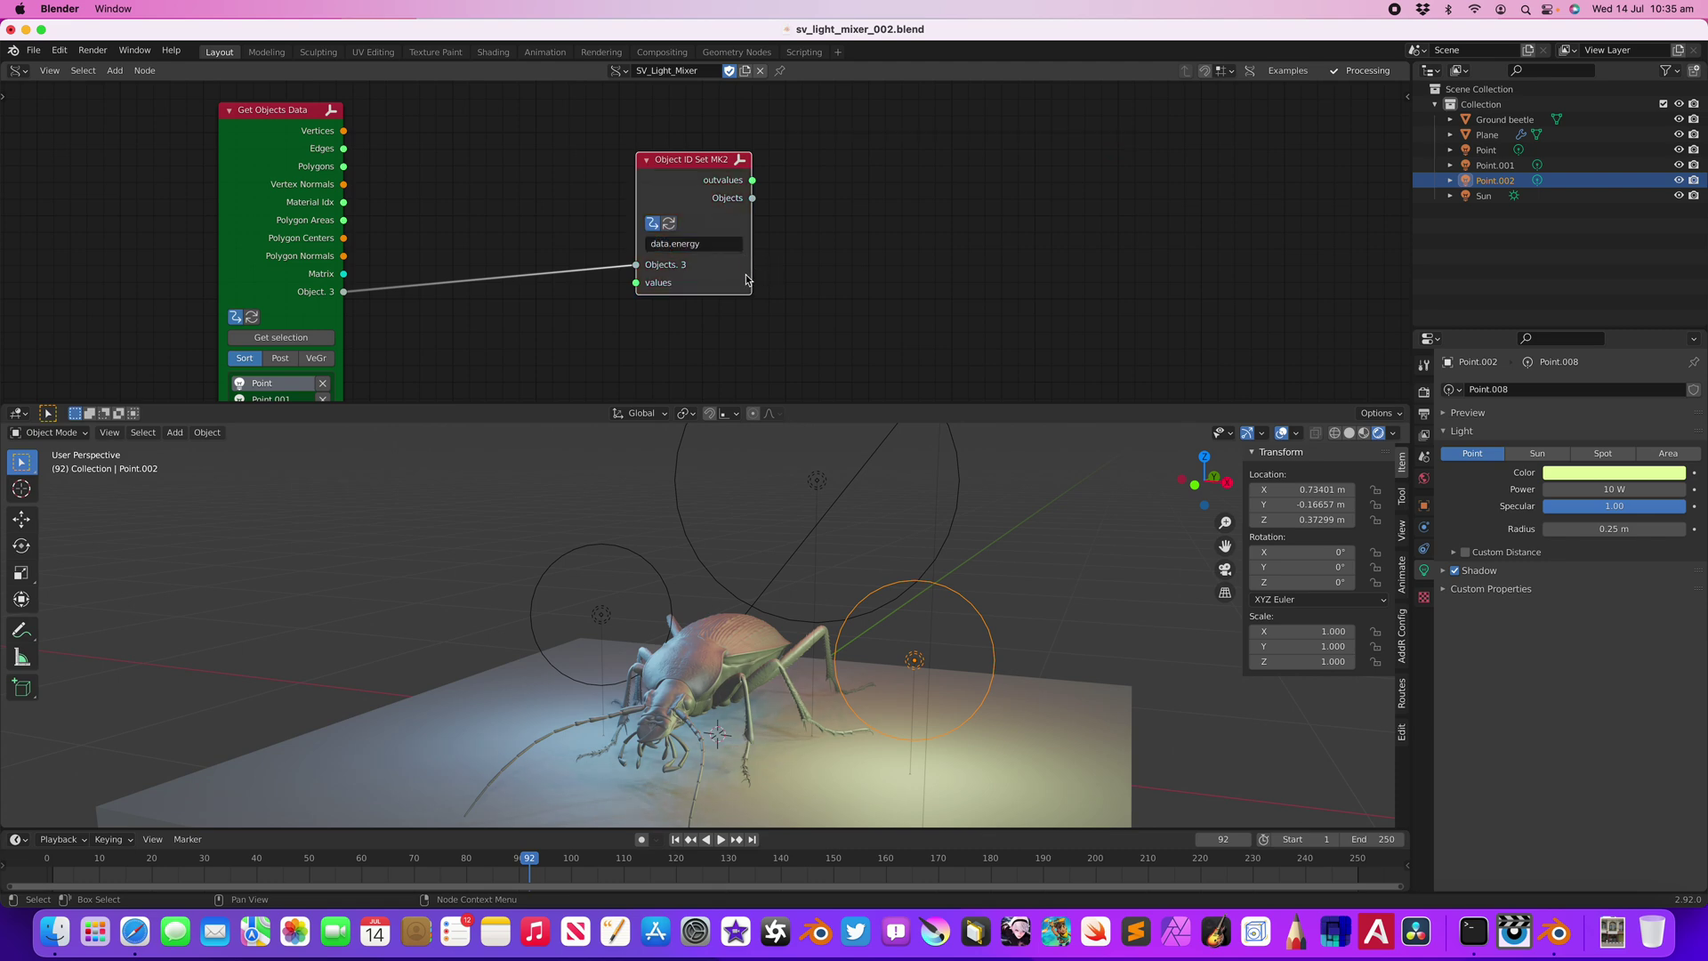
left_click_drag(747, 274, 810, 296)
- Add a List Input node between Get Objects Data and Object ID Set MK2, and save the file
middle_click_drag(795, 389, 814, 295)
middle_click_drag(706, 305, 735, 302)
key("shift+a")
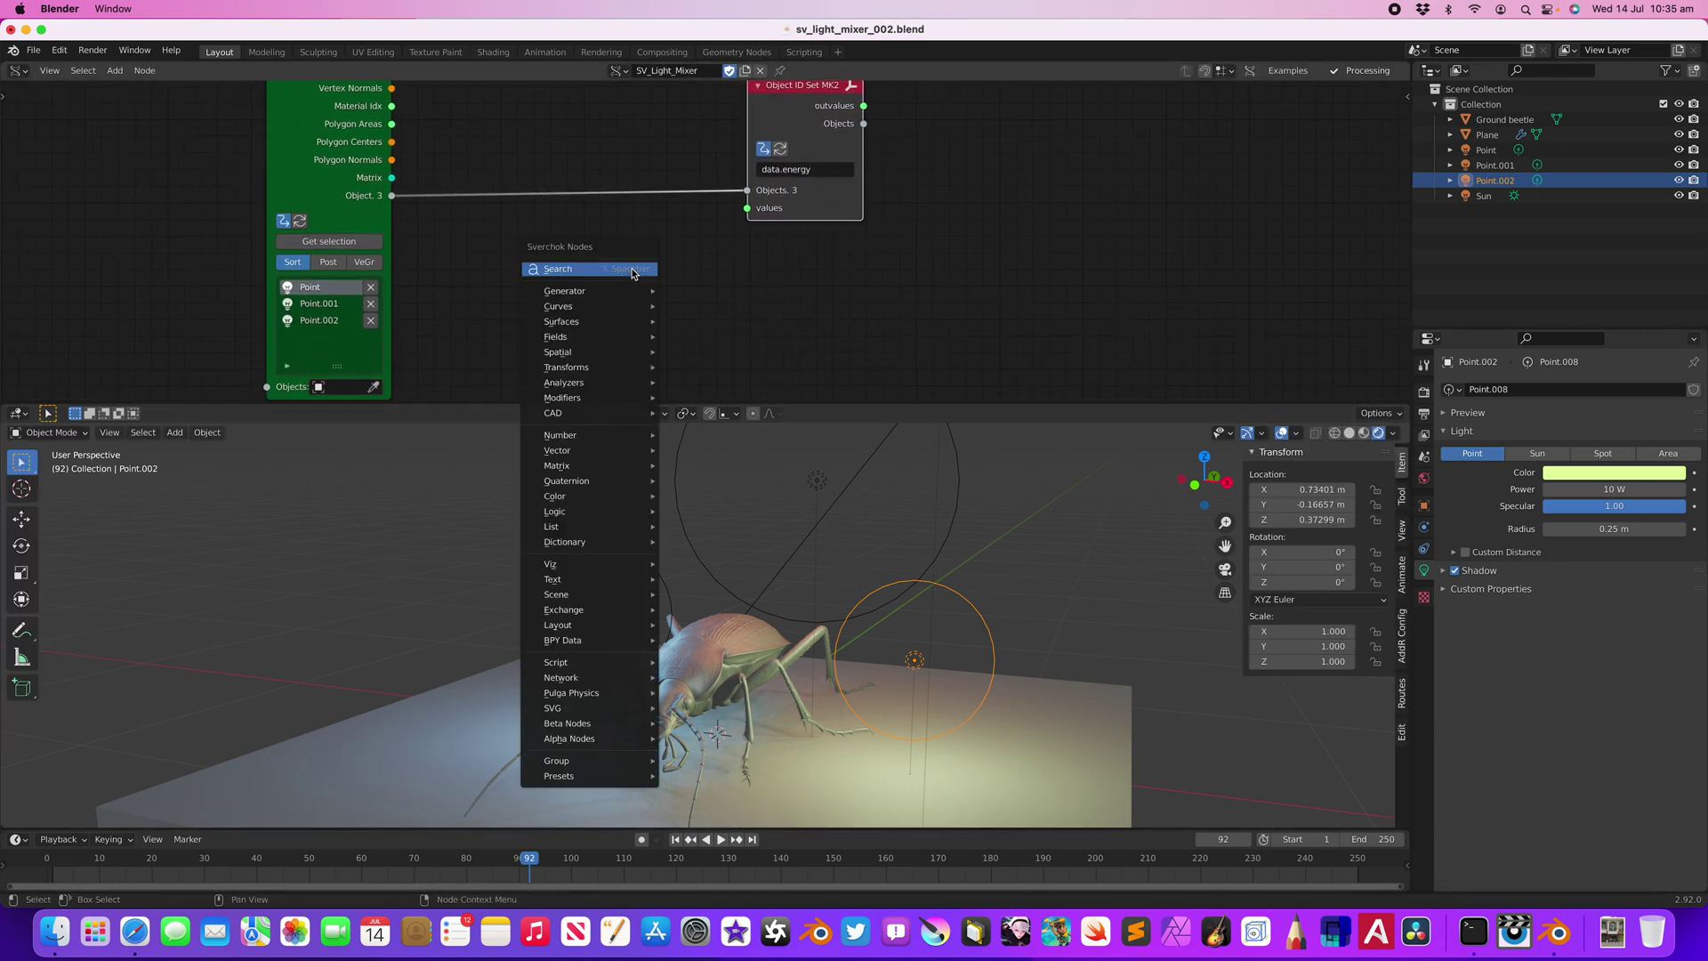
left_click(633, 271)
type("list inp")
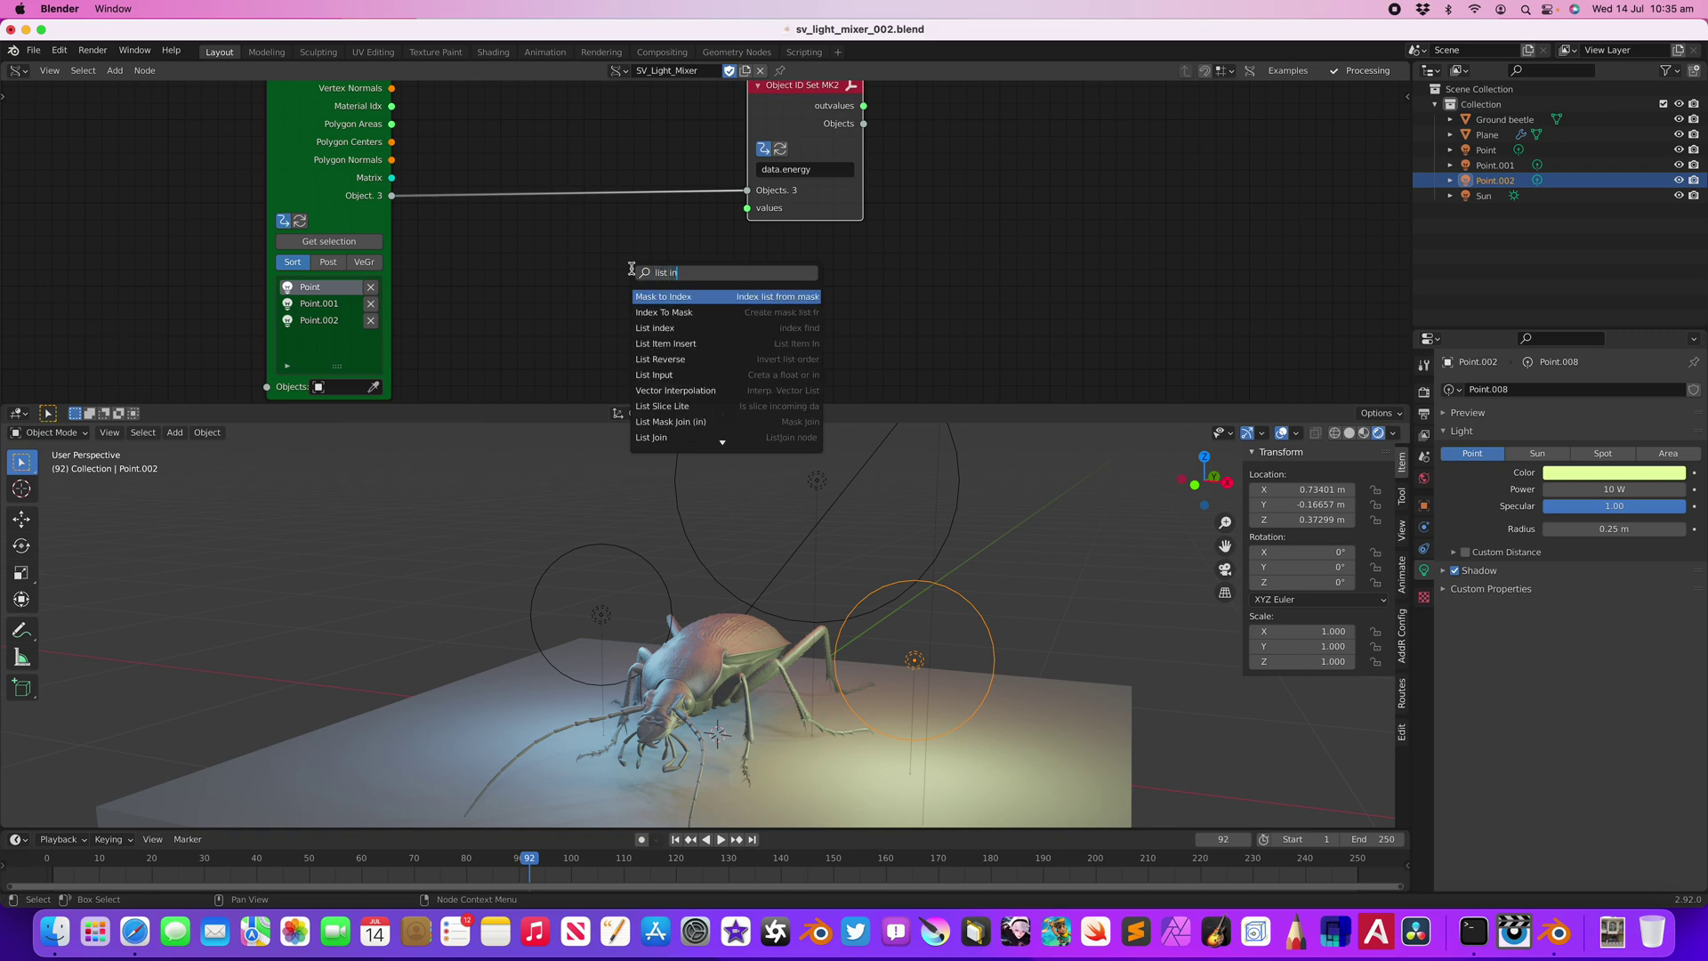
key("Return")
left_click(582, 240)
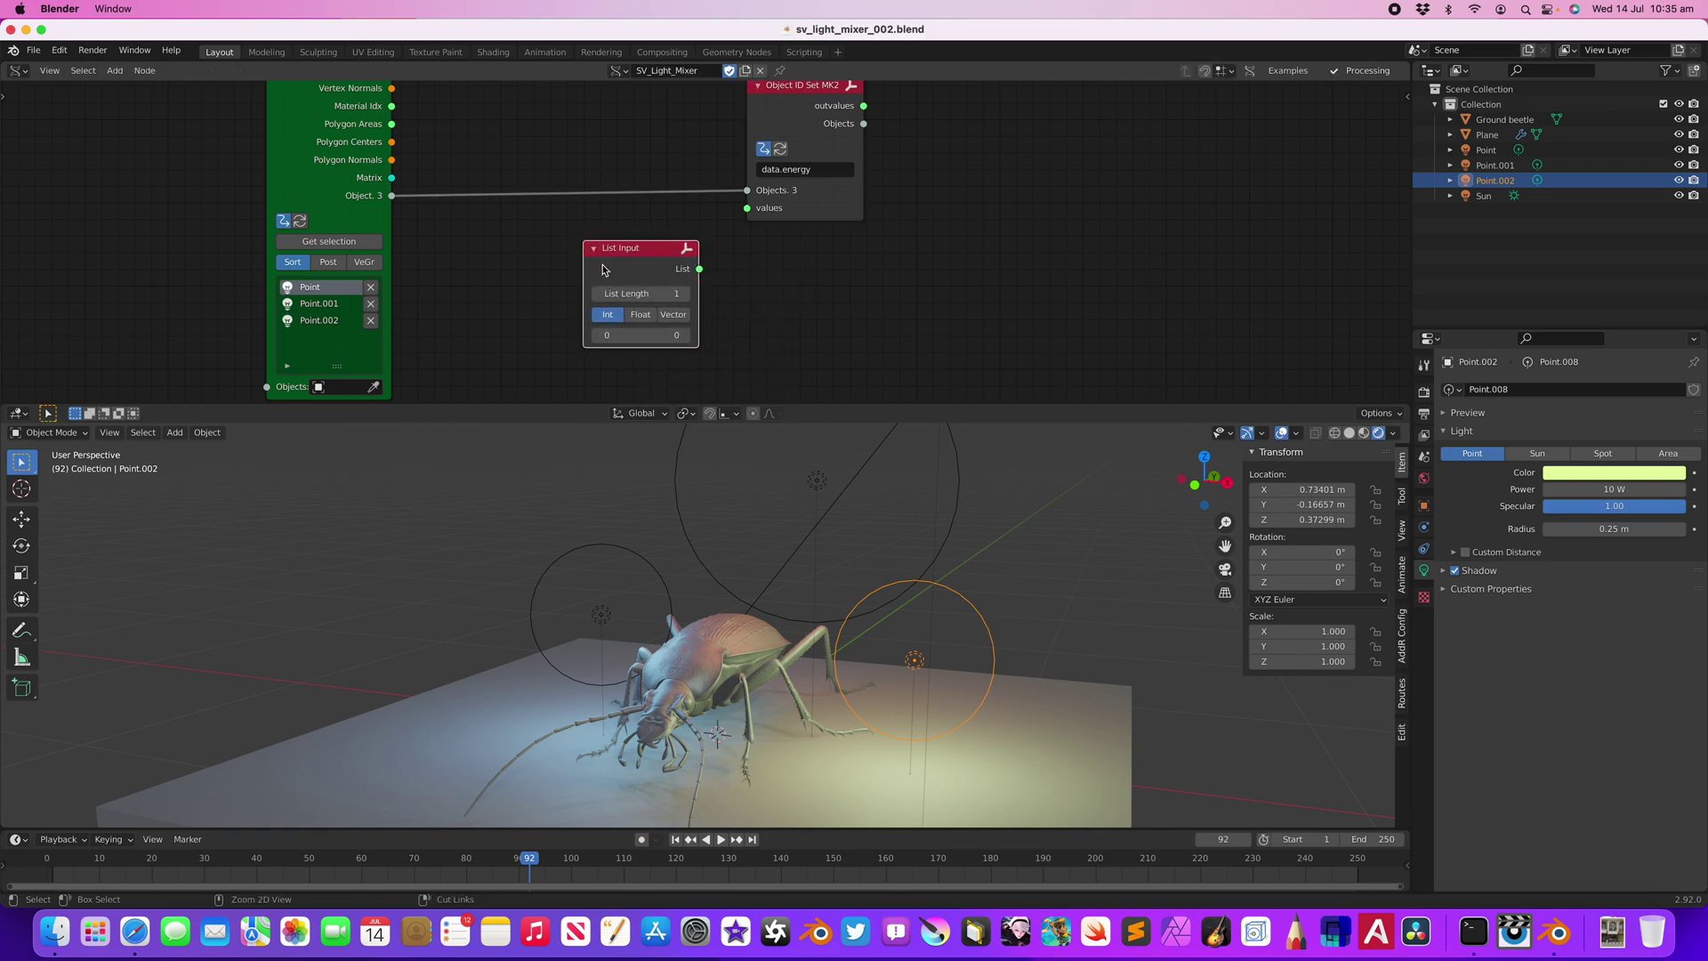
key("ctrl+s")
- Set the List Input node to three Float values and link its List output to the values input of the data.energy node
left_click(685, 293)
left_click(685, 293)
scroll(685, 303, "down", 2)
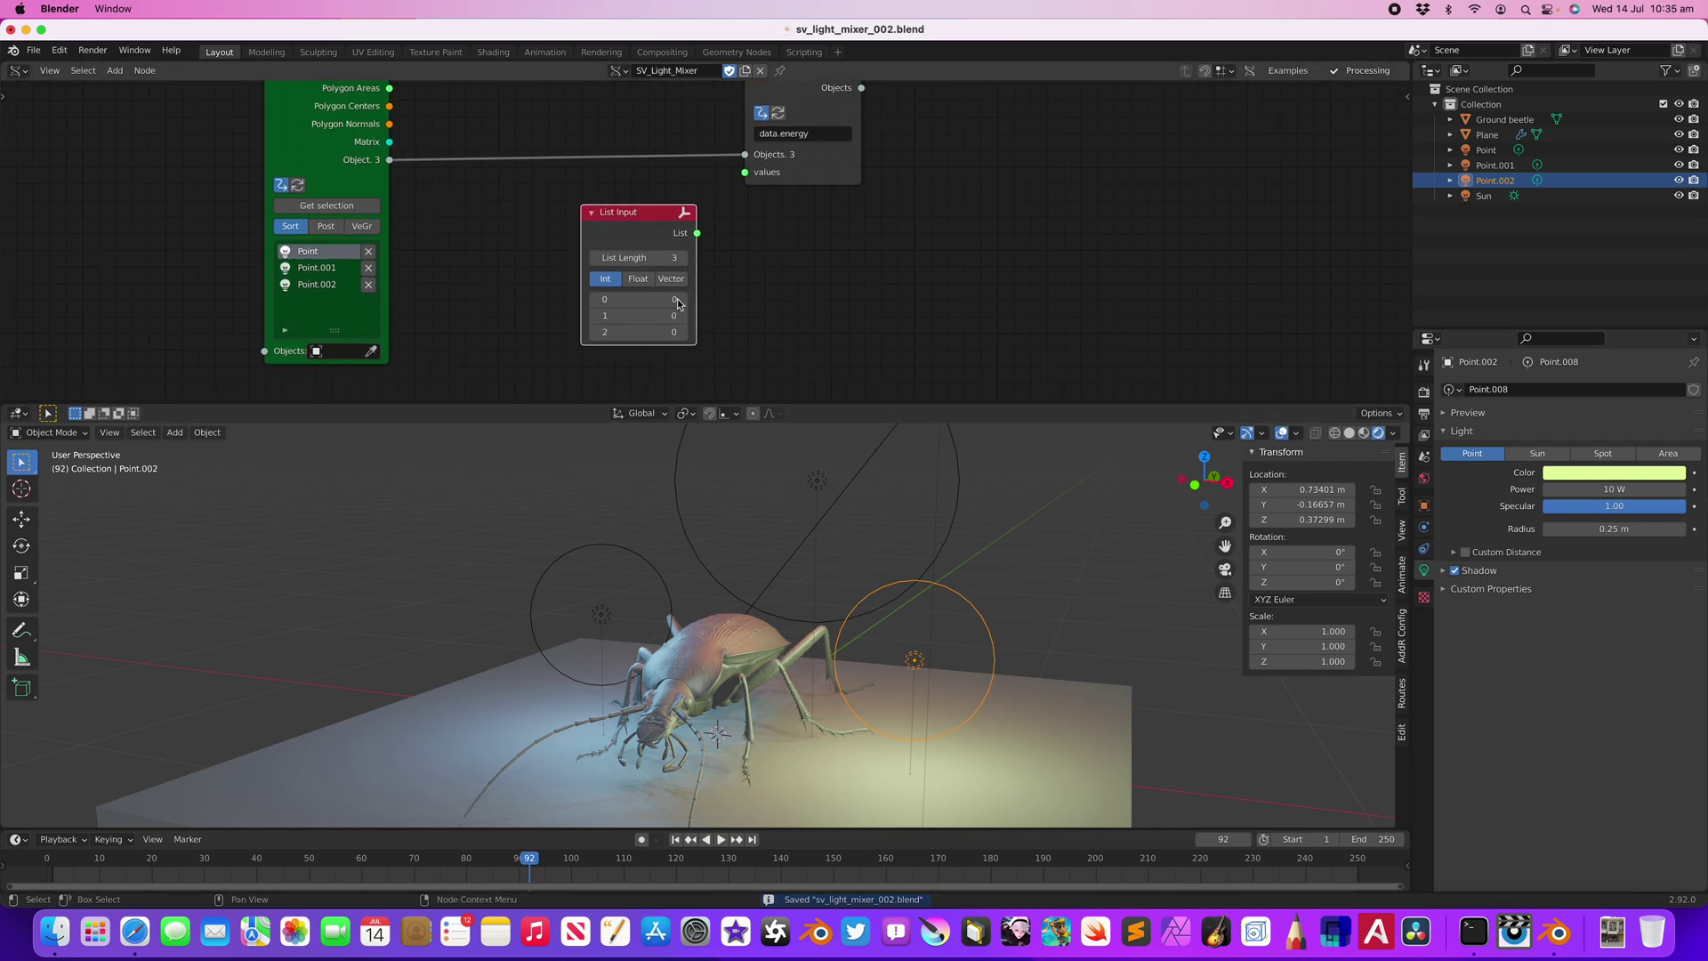
left_click(638, 279)
left_click_drag(698, 233, 744, 172)
middle_click_drag(825, 494, 806, 532)
middle_click_drag(933, 595, 805, 607)
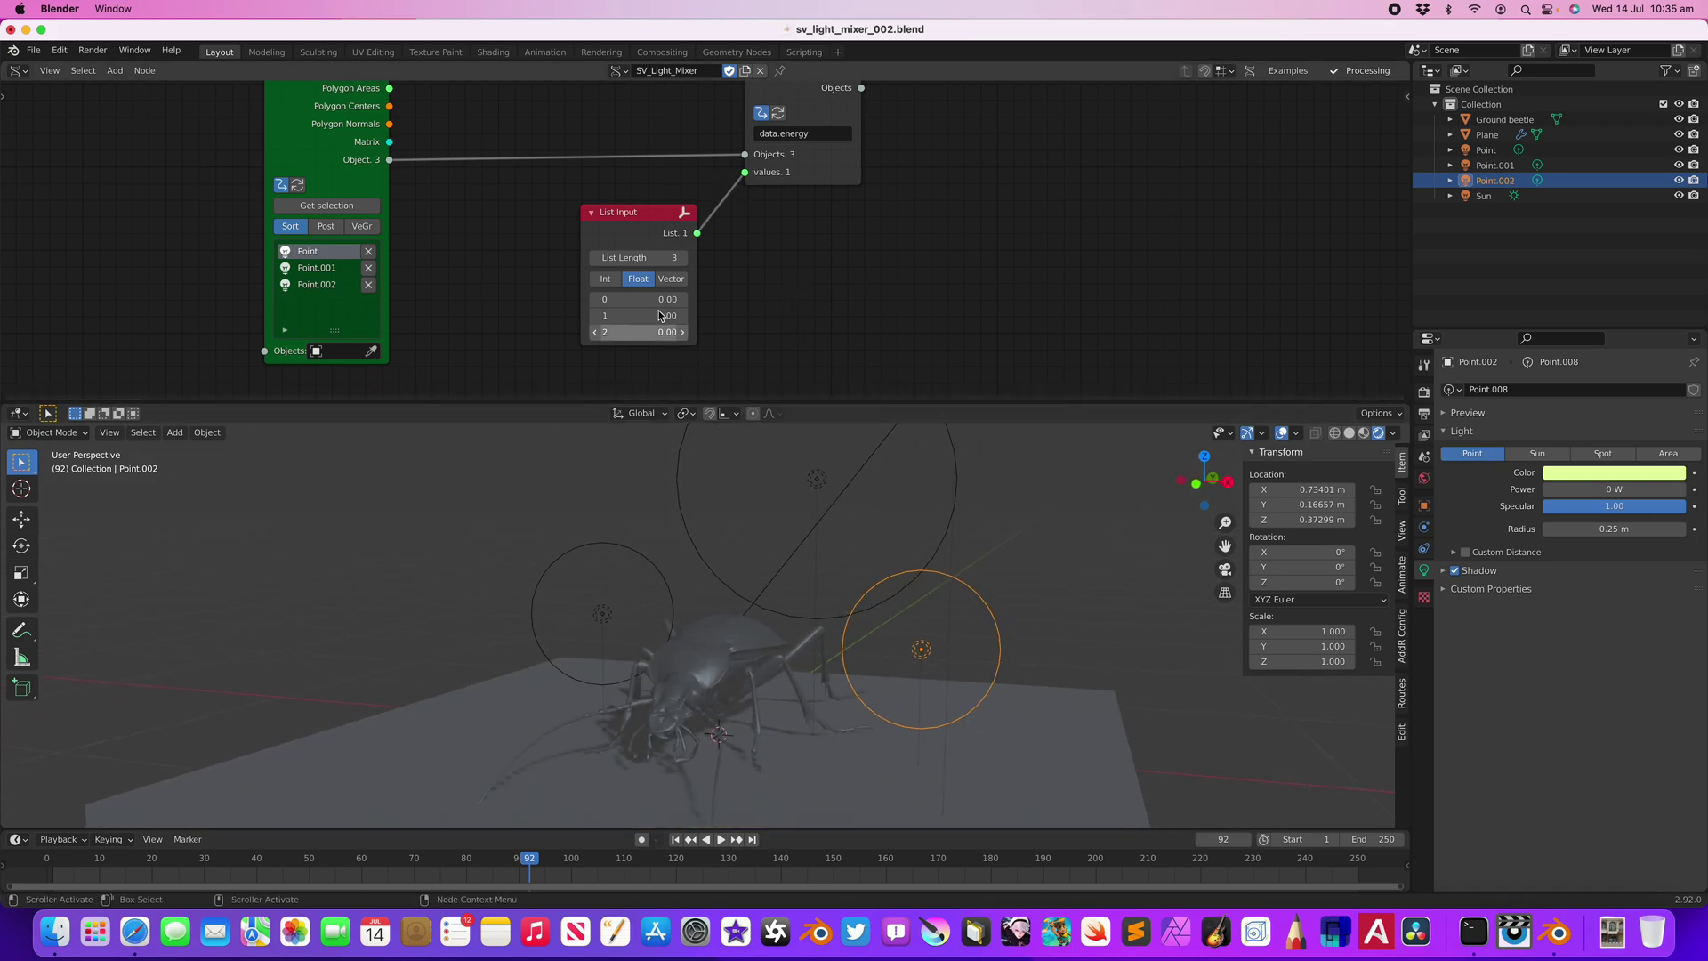
- Set the three List Input values to 2.28, 4.32 and 7.02, and save the file
left_click_drag(649, 300, 810, 315)
left_click_drag(648, 332, 864, 332)
scroll(867, 290, "down", 1)
middle_click_drag(867, 290, 822, 305)
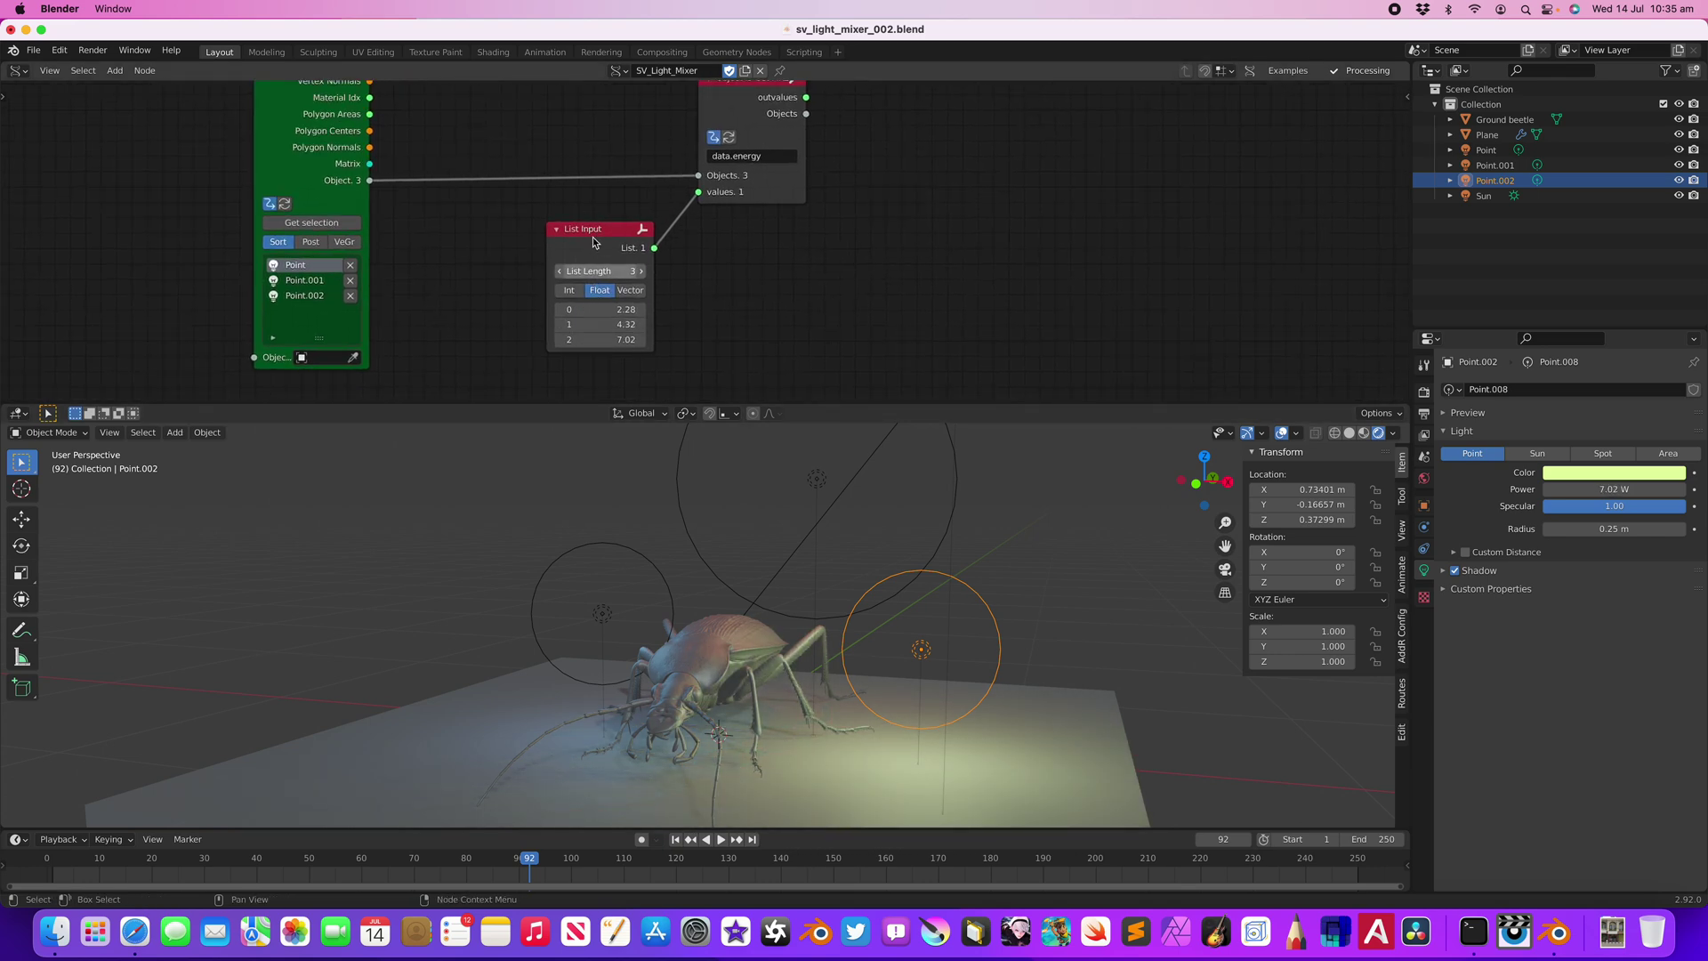
scroll(756, 263, "down", 1)
middle_click_drag(840, 236, 744, 263)
key("super+s")
- Duplicate the Object ID Set MK2 node and link the original's Objects output to the copy's Objects input
left_click_drag(656, 143, 771, 207)
key("shift+d")
left_click(811, 137)
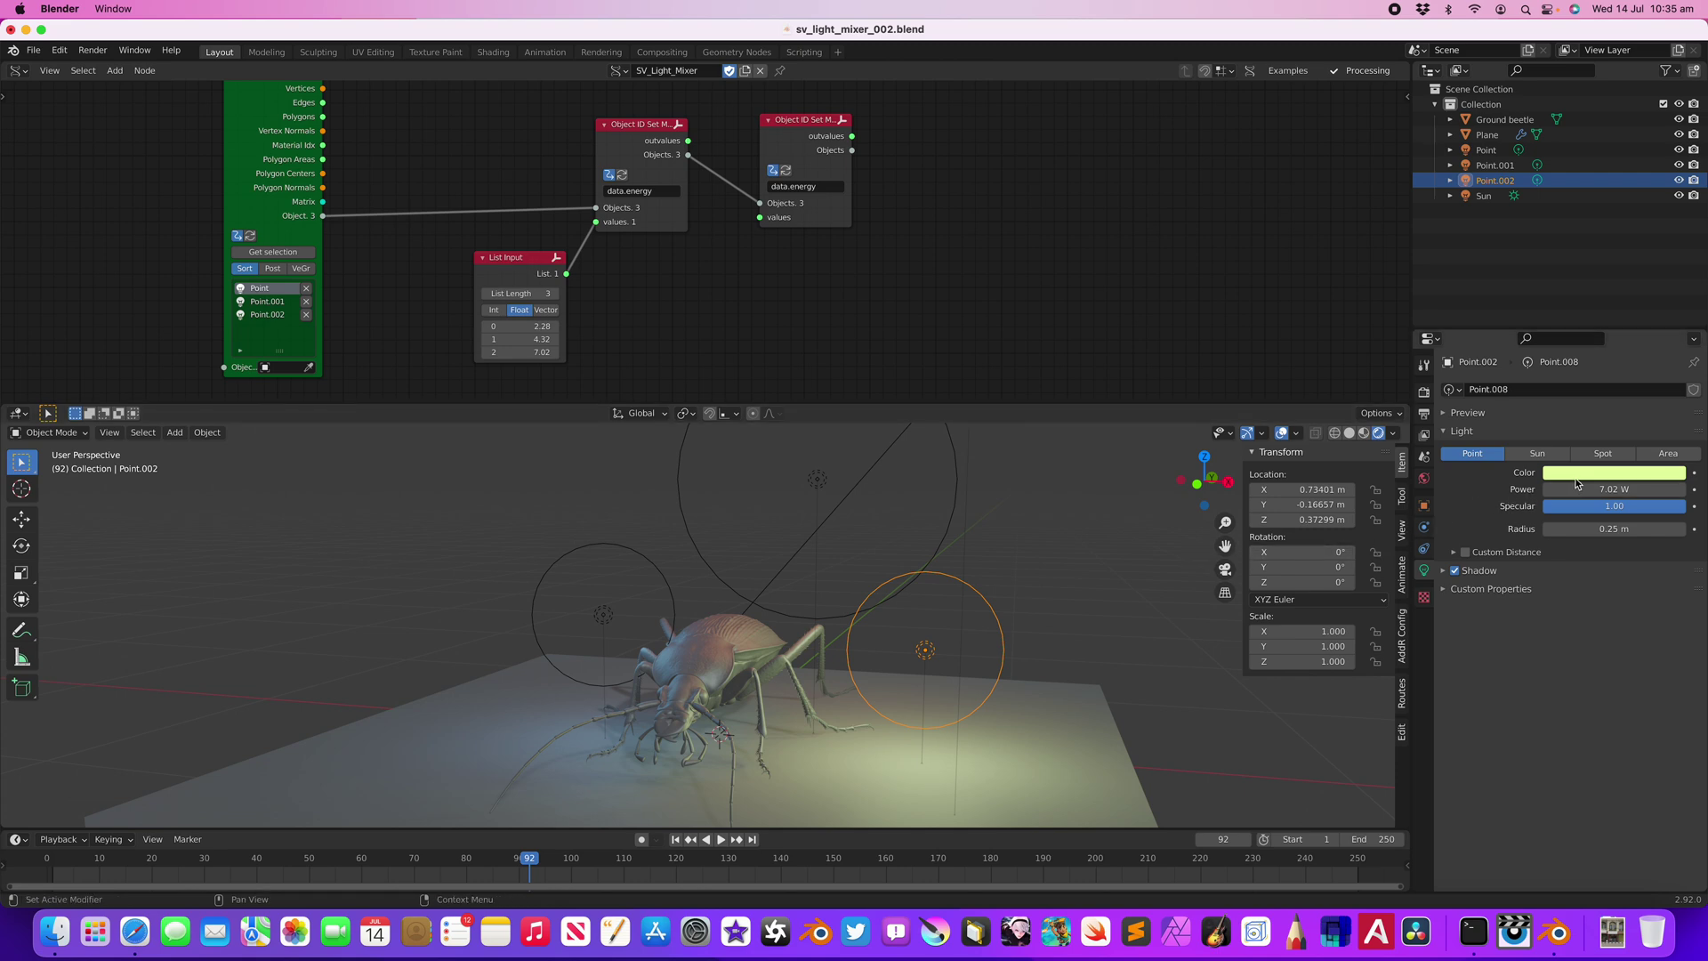
left_click_drag(820, 217, 870, 209)
- Add a Color in node and position it below and between the two Object ID Set nodes
key("shift+a")
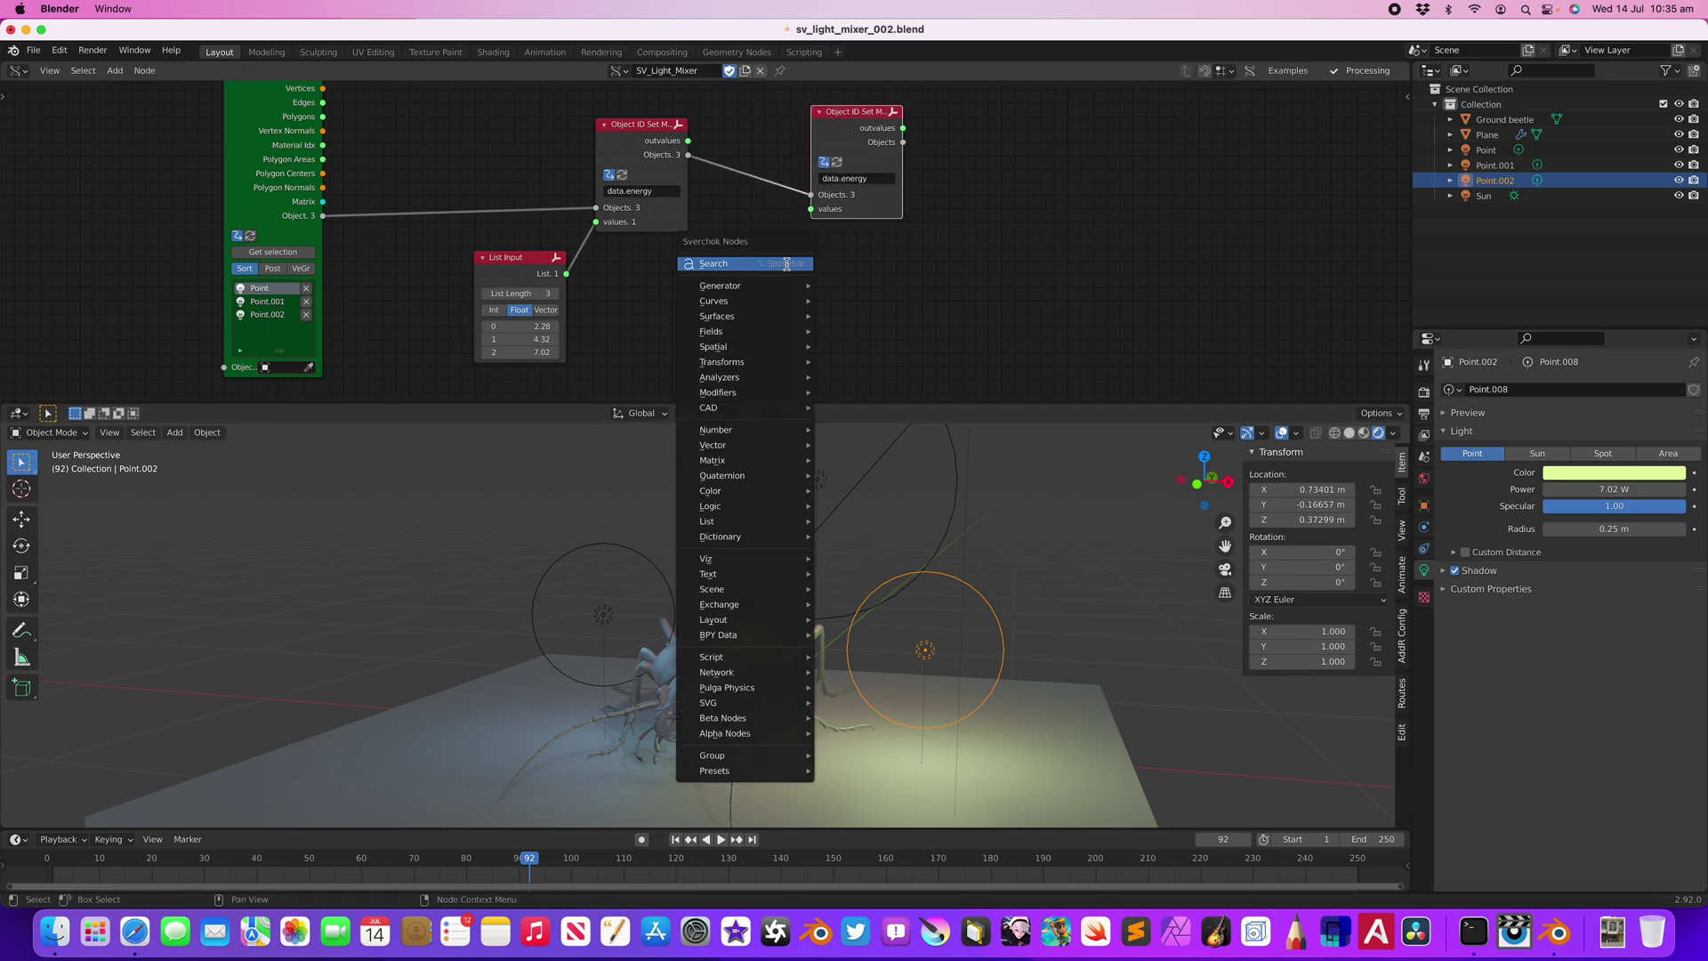
left_click(787, 264)
type("color in")
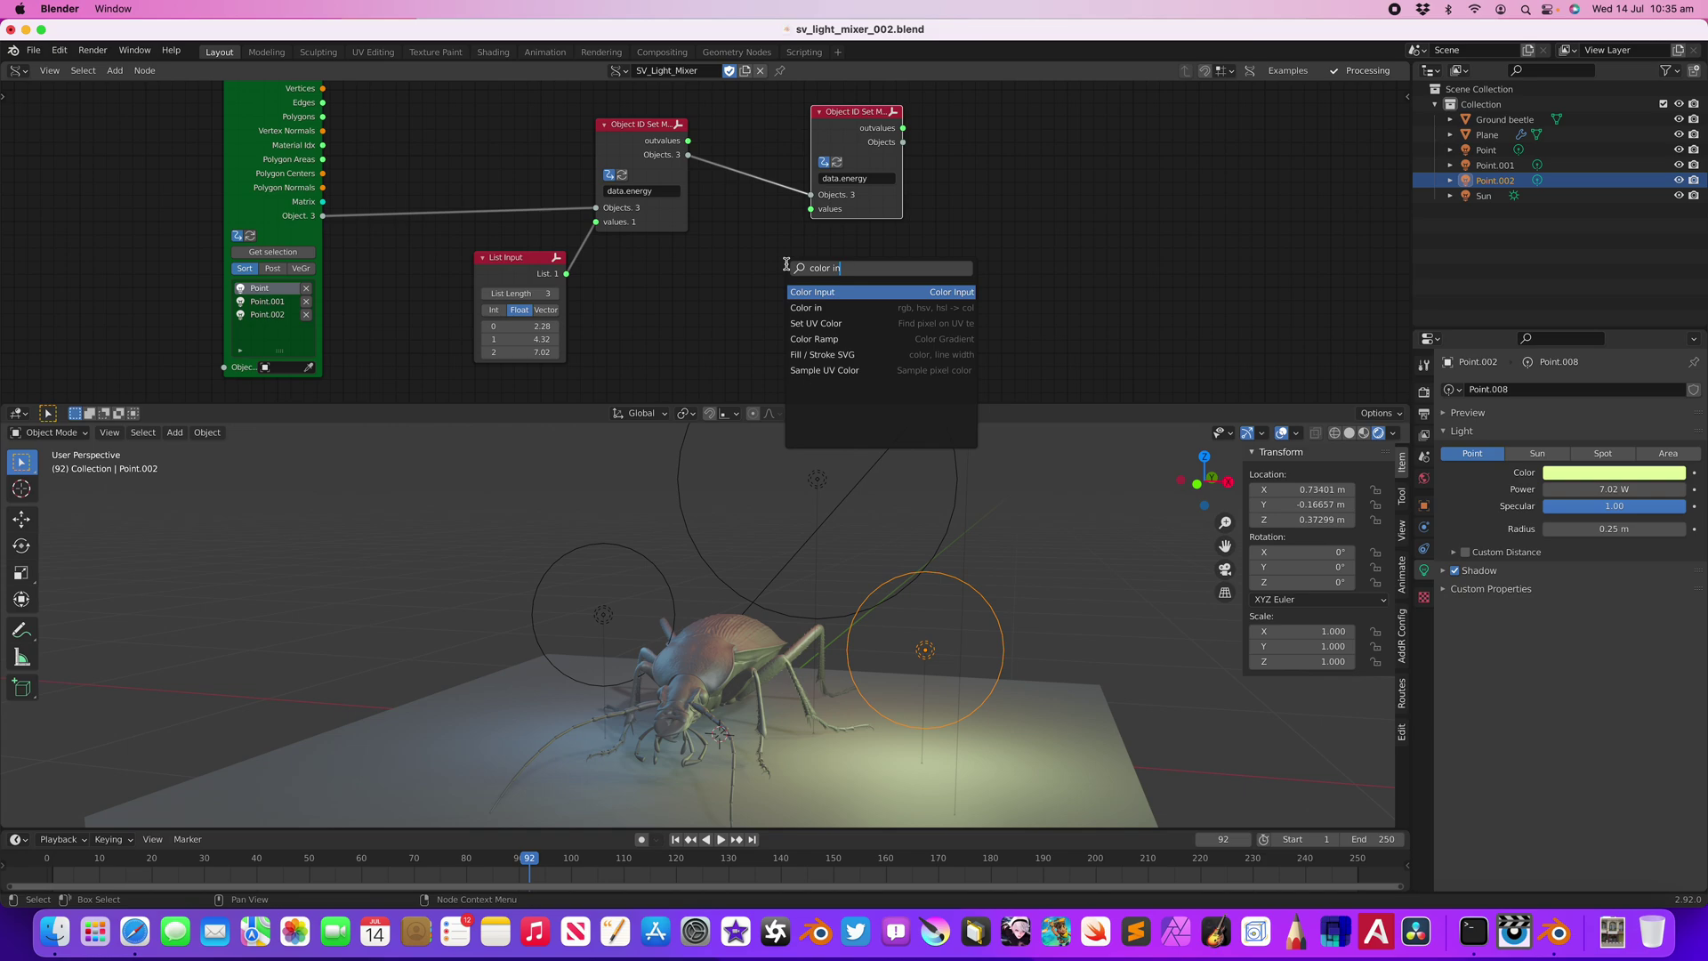
key("Down")
key("Return")
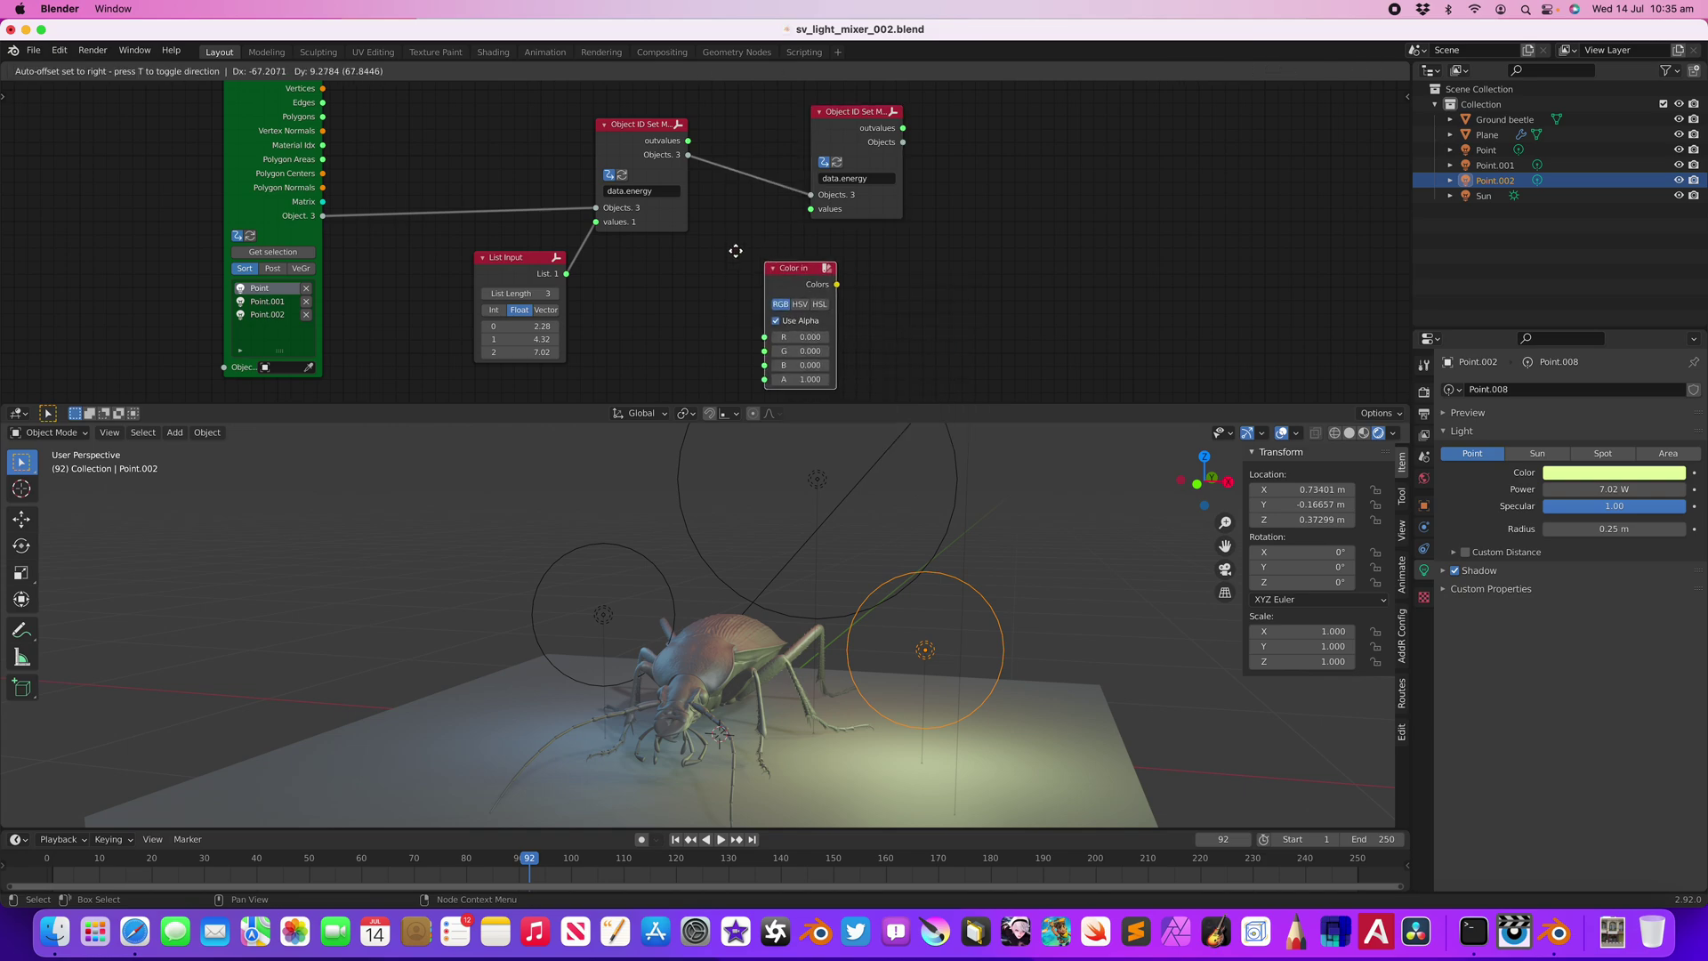
left_click(695, 248)
left_click_drag(850, 210, 891, 207)
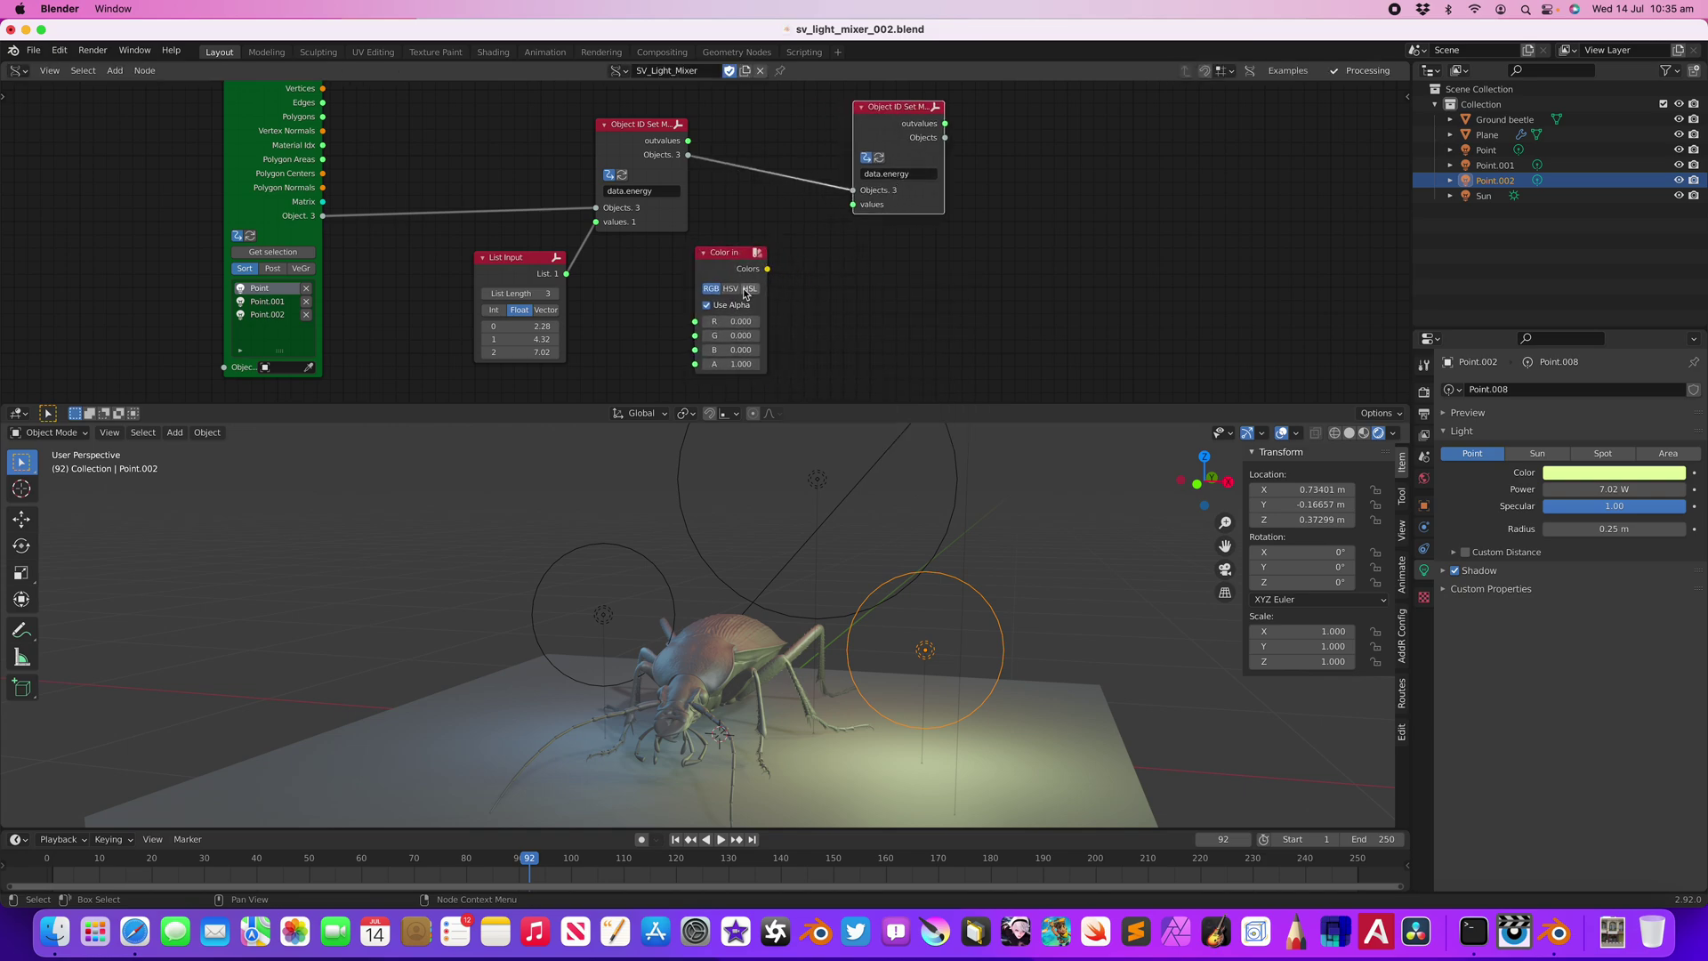
left_click_drag(732, 269, 770, 273)
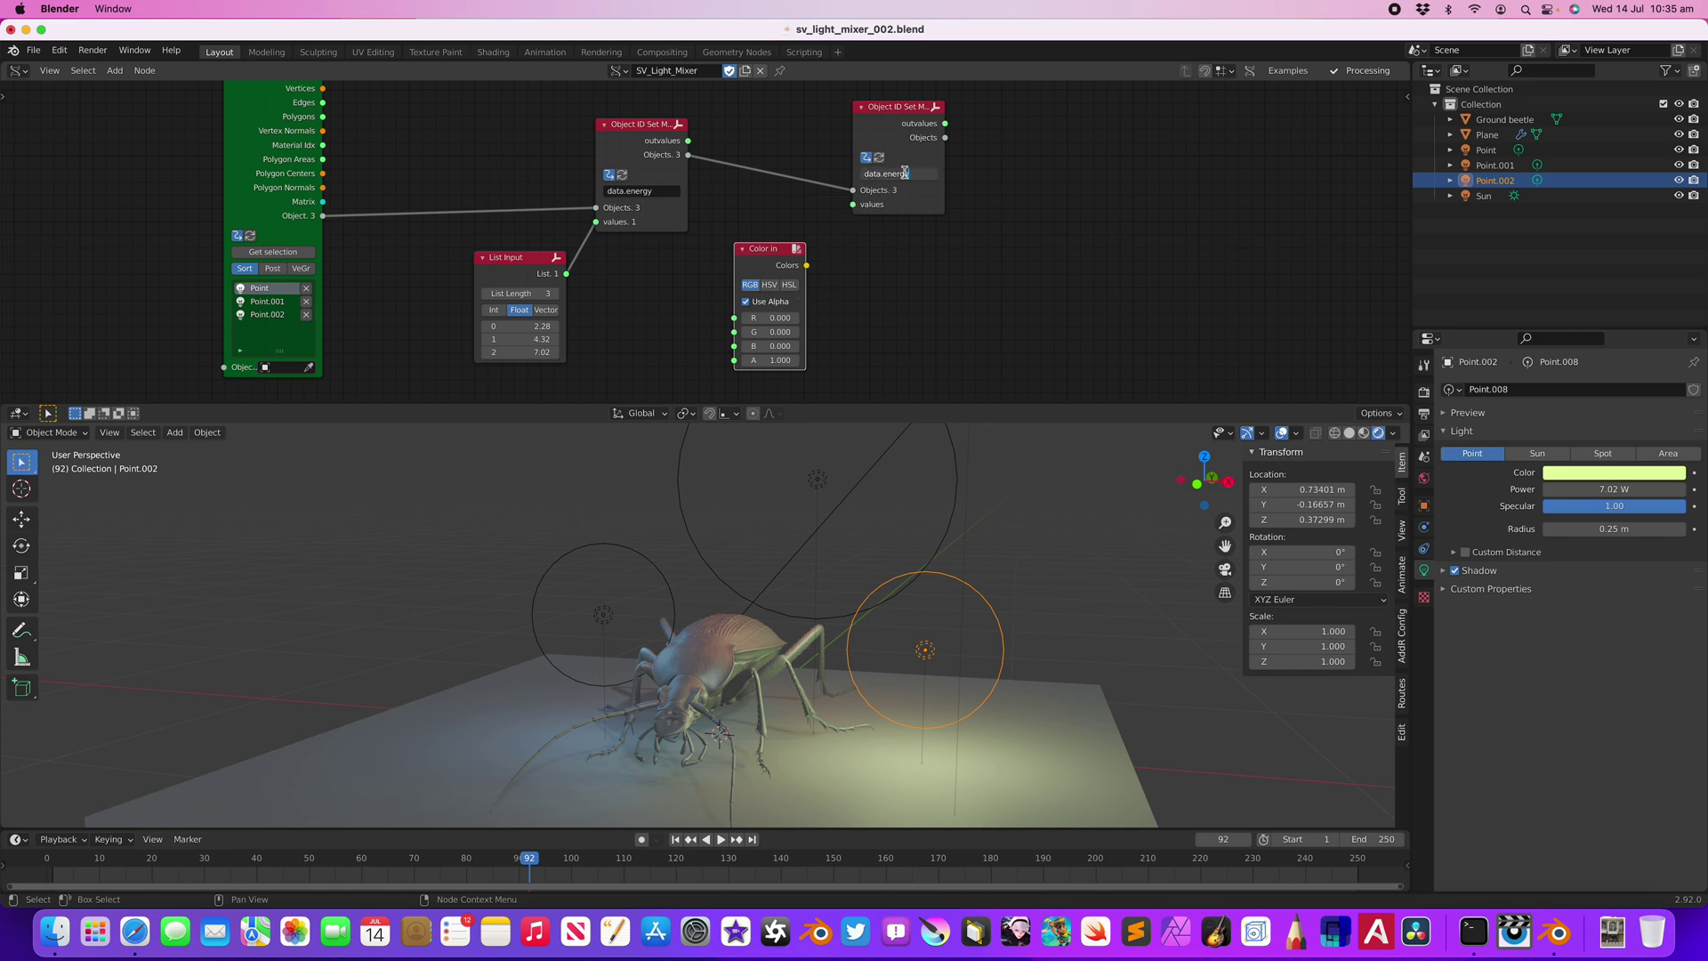
- Set the second Object ID Set node's property to data.color and link the Color in node's Colors output to its values input
key("Return")
scroll(819, 294, "down", 2)
left_click_drag(809, 245, 852, 193)
middle_click_drag(1003, 229, 854, 290)
scroll(926, 276, "up", 2)
- Turn off Use Alpha on the Color in node, set its RGB to 0.282, 0.780, 1.000, and reposition it
left_click(752, 258)
left_click_drag(738, 284, 754, 316, "shift")
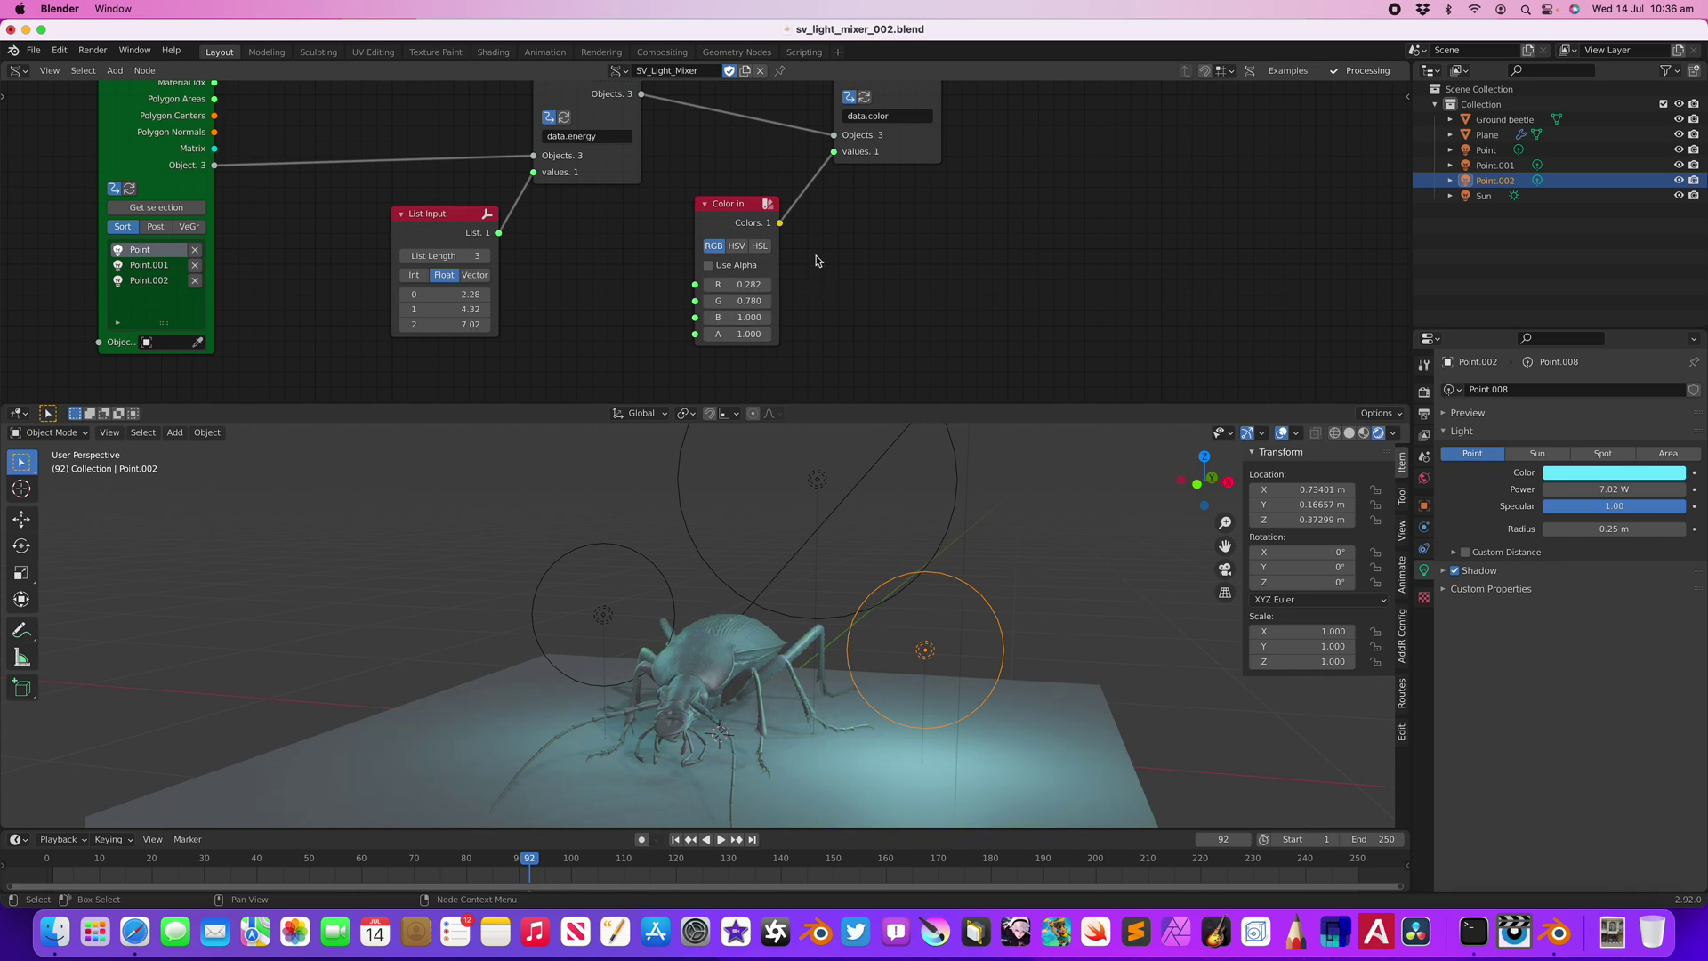
left_click_drag(751, 219, 744, 209)
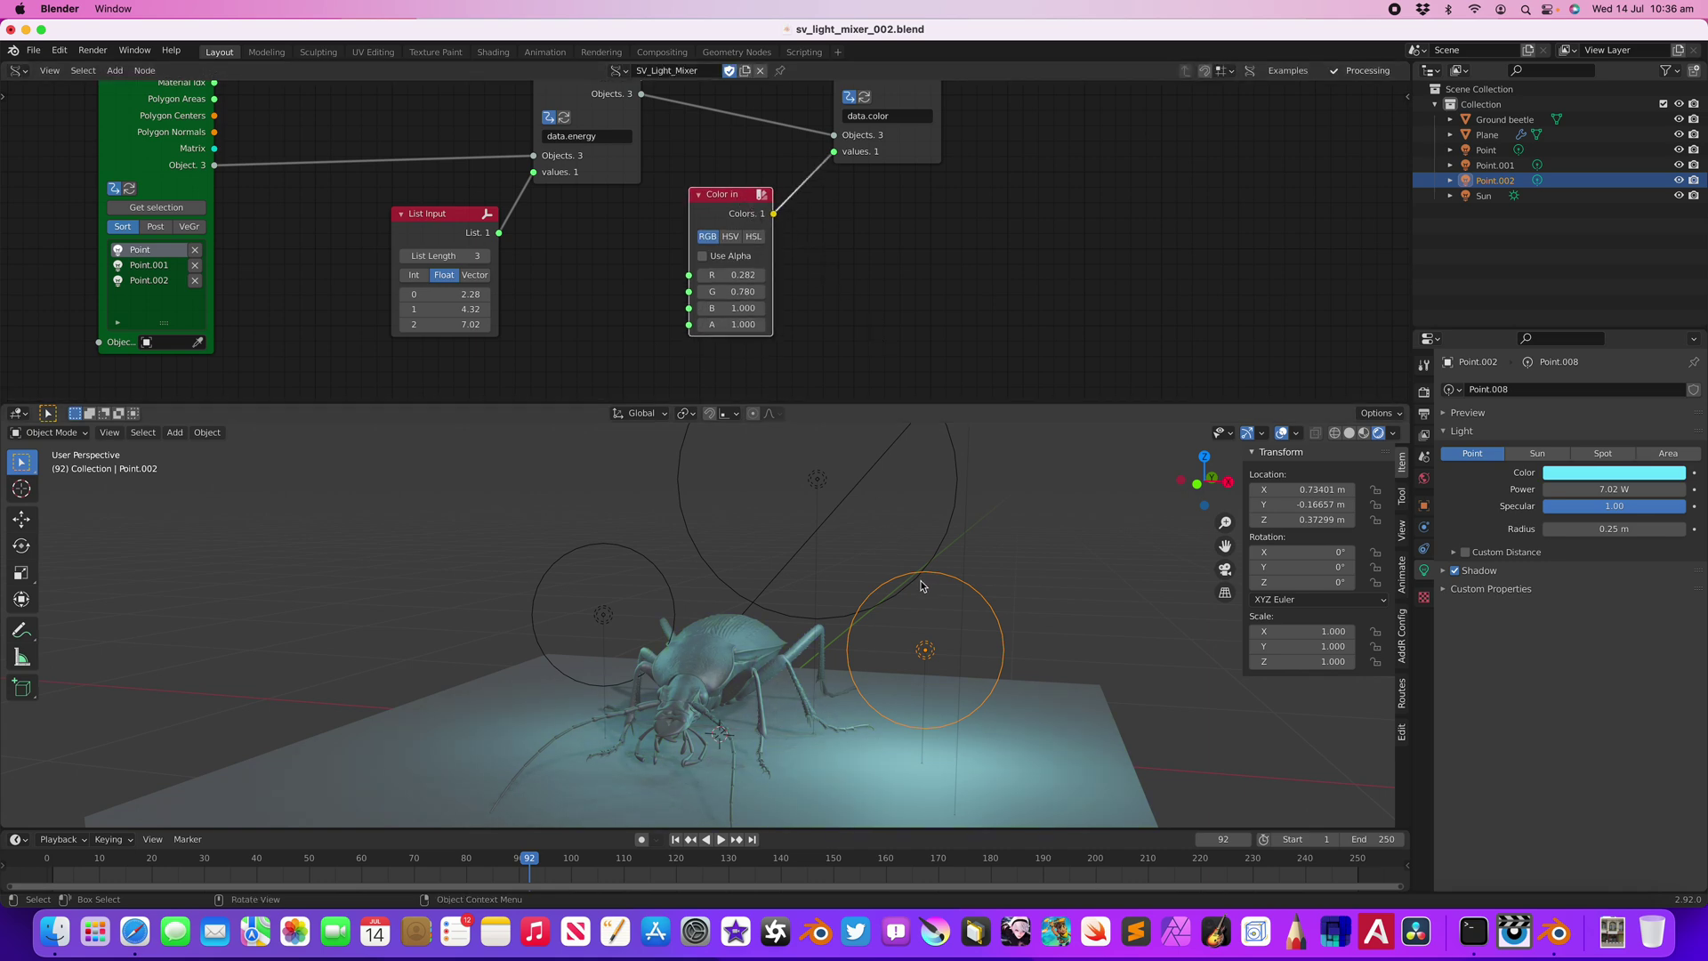
scroll(922, 584, "down", 1)
middle_click_drag(920, 575, 896, 580)
left_click_drag(732, 208, 701, 213)
middle_click_drag(799, 231, 797, 225)
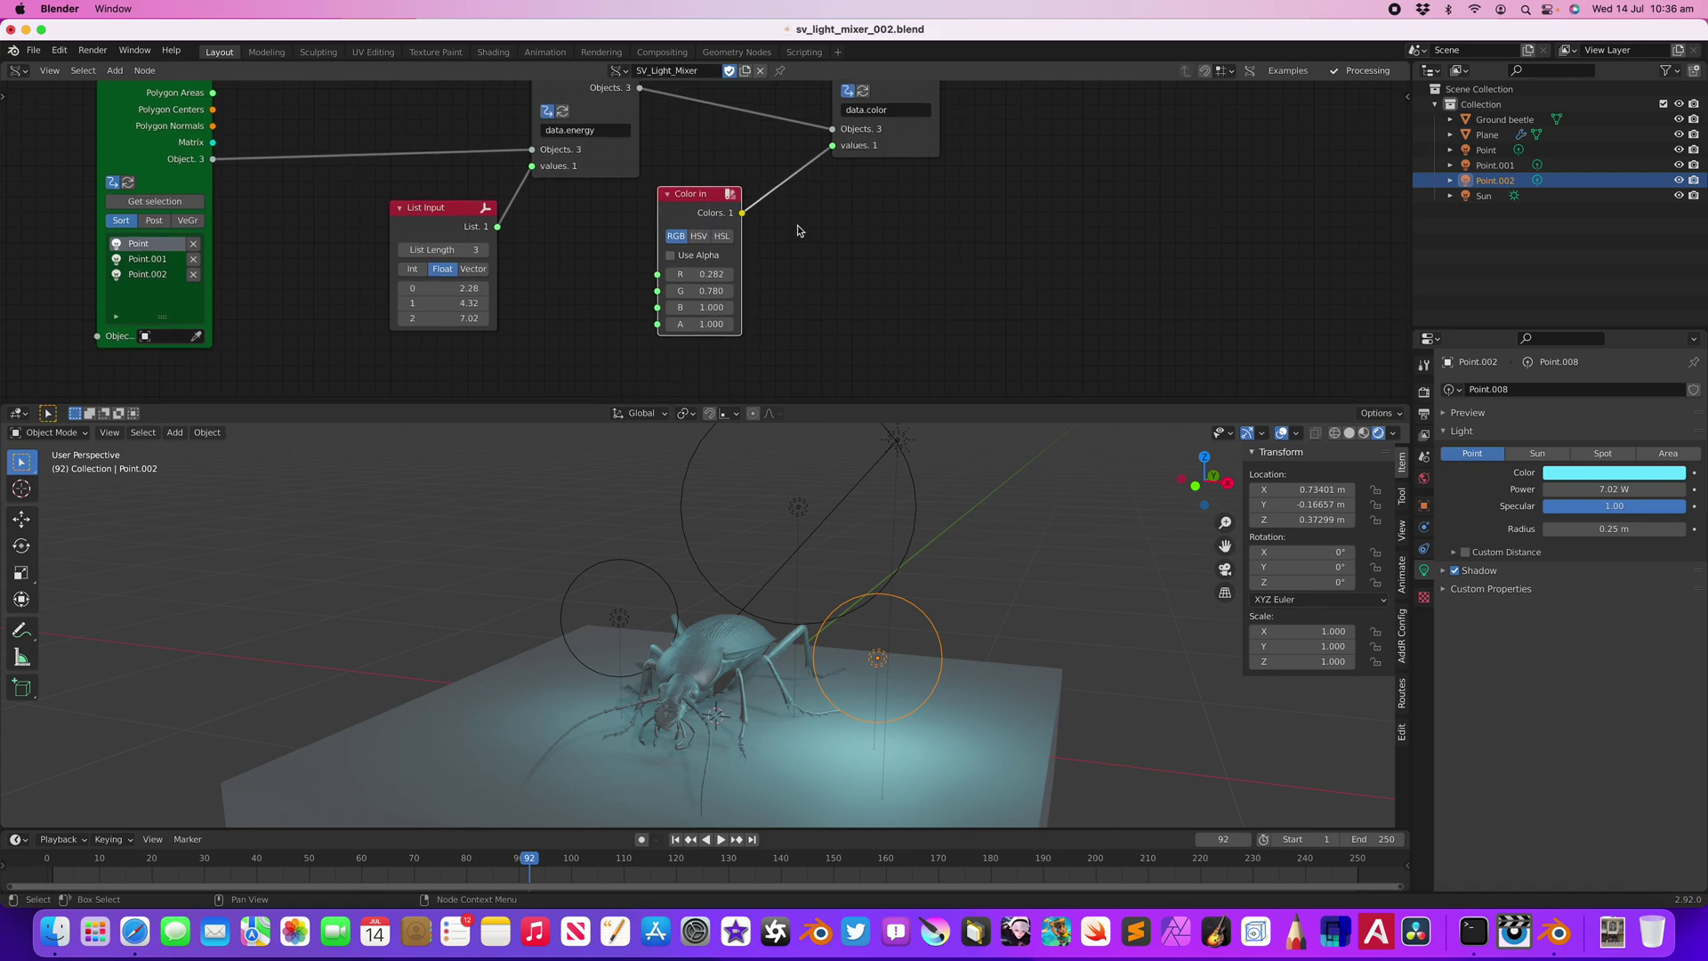
left_click_drag(722, 202, 691, 209)
key("shift+a")
left_click(801, 250)
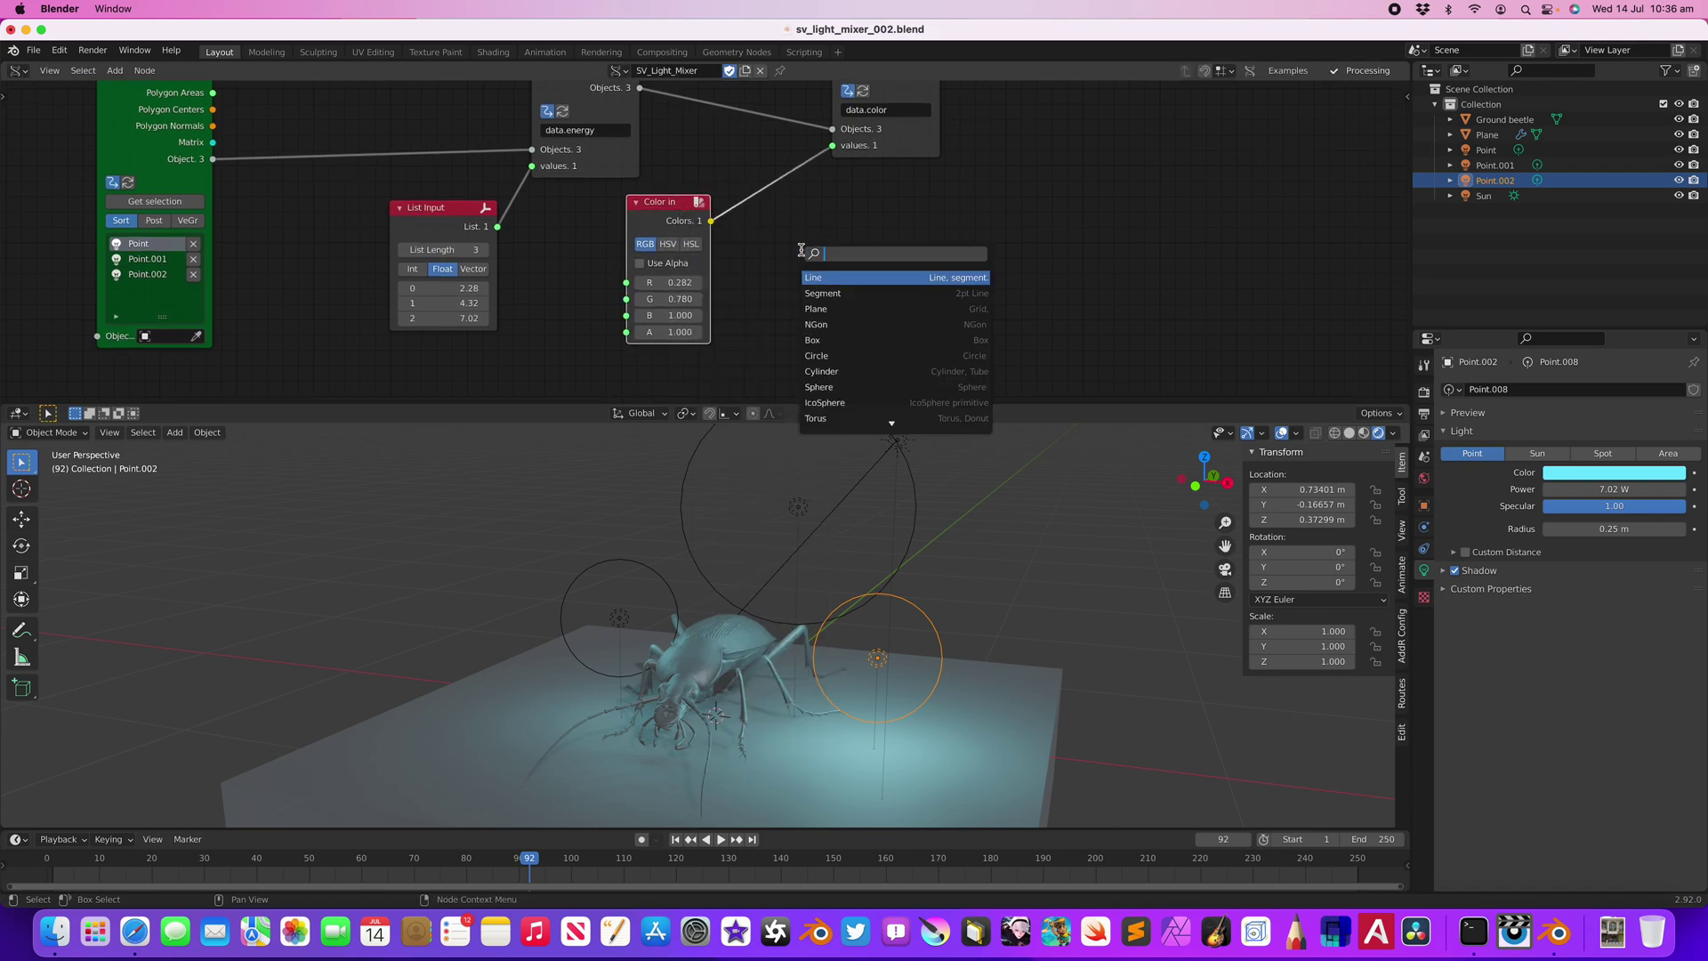
key("Escape")
- Duplicate the Color in node twice and place the copies side by side below the original
scroll(702, 182, "down", 1)
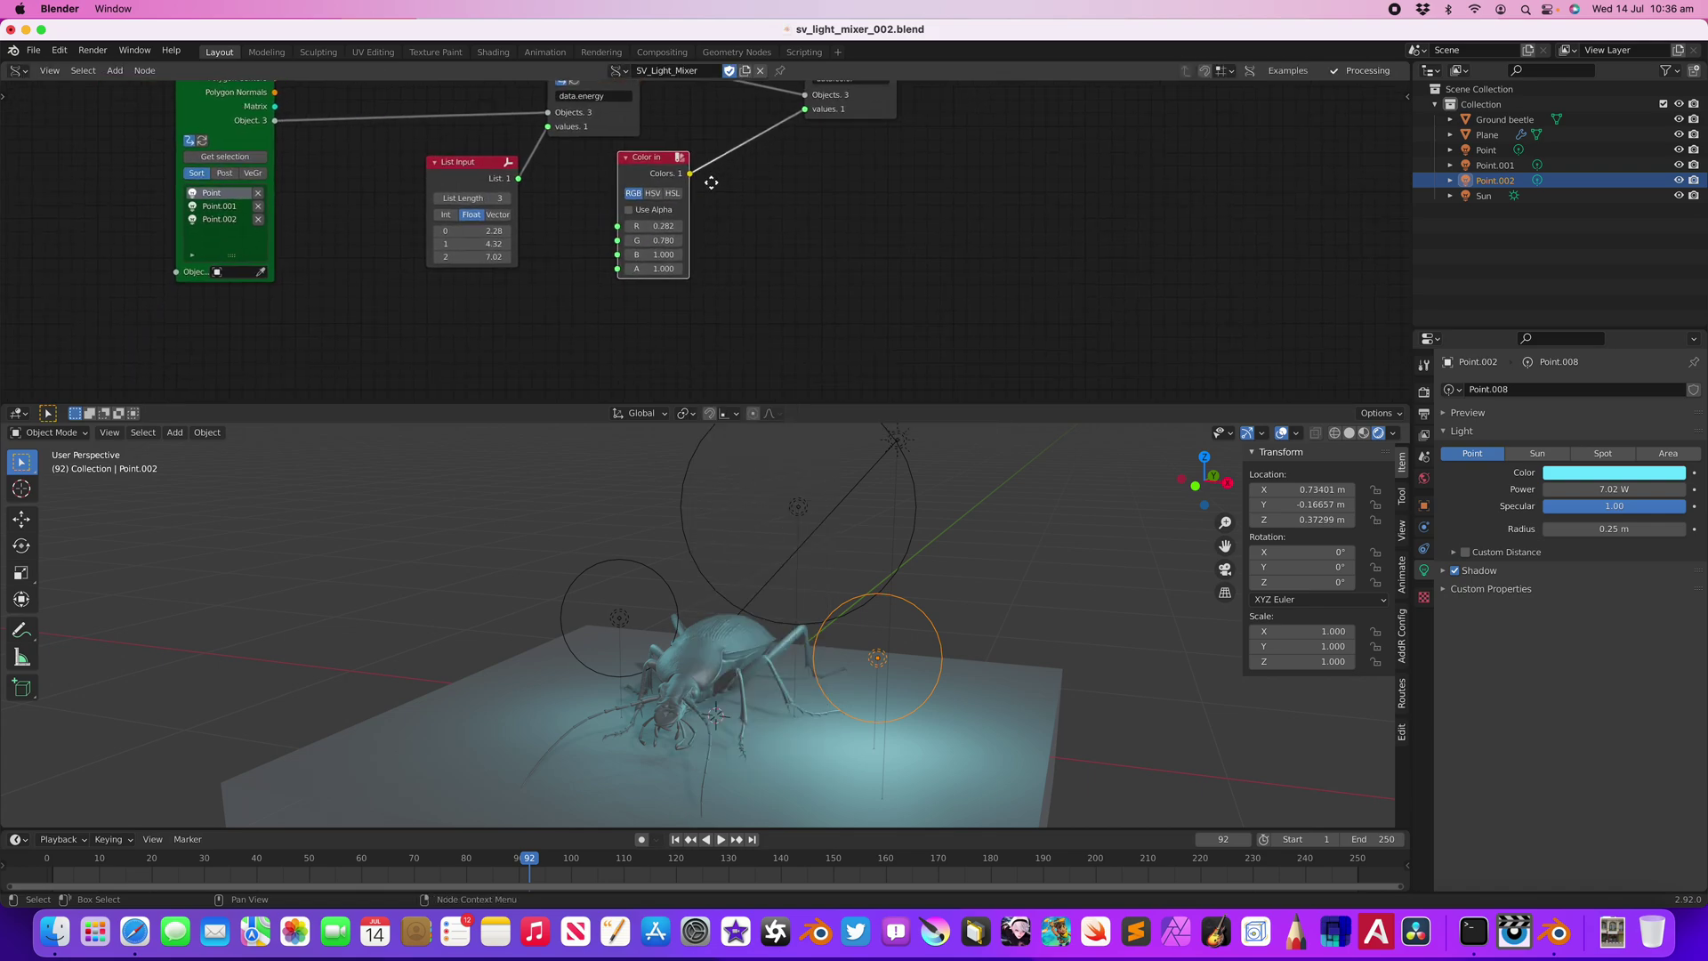
key("shift+d")
left_click(595, 345)
key("shift+d")
left_click(718, 351)
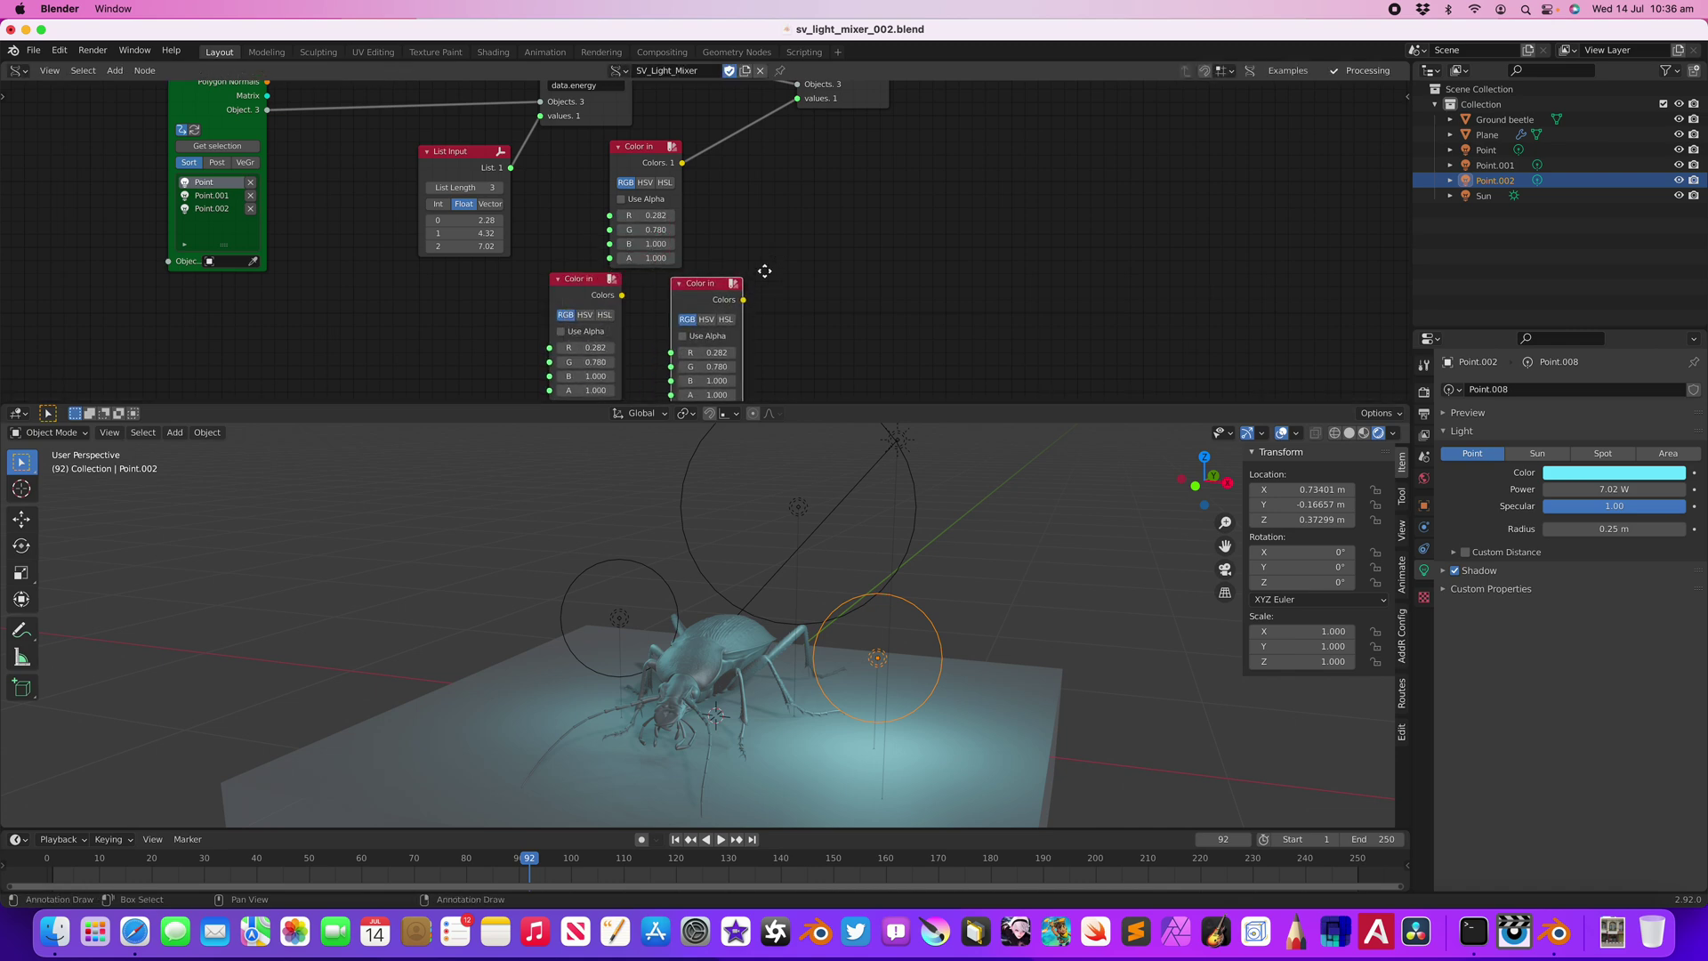
- Add a List Join node between the Color in nodes and the data.color node, and save the file
middle_click_drag(780, 213, 730, 248)
scroll(729, 248, "up", 1)
left_click_drag(832, 126, 983, 121)
key("alt+space")
type("list")
key("Down")
key("Return")
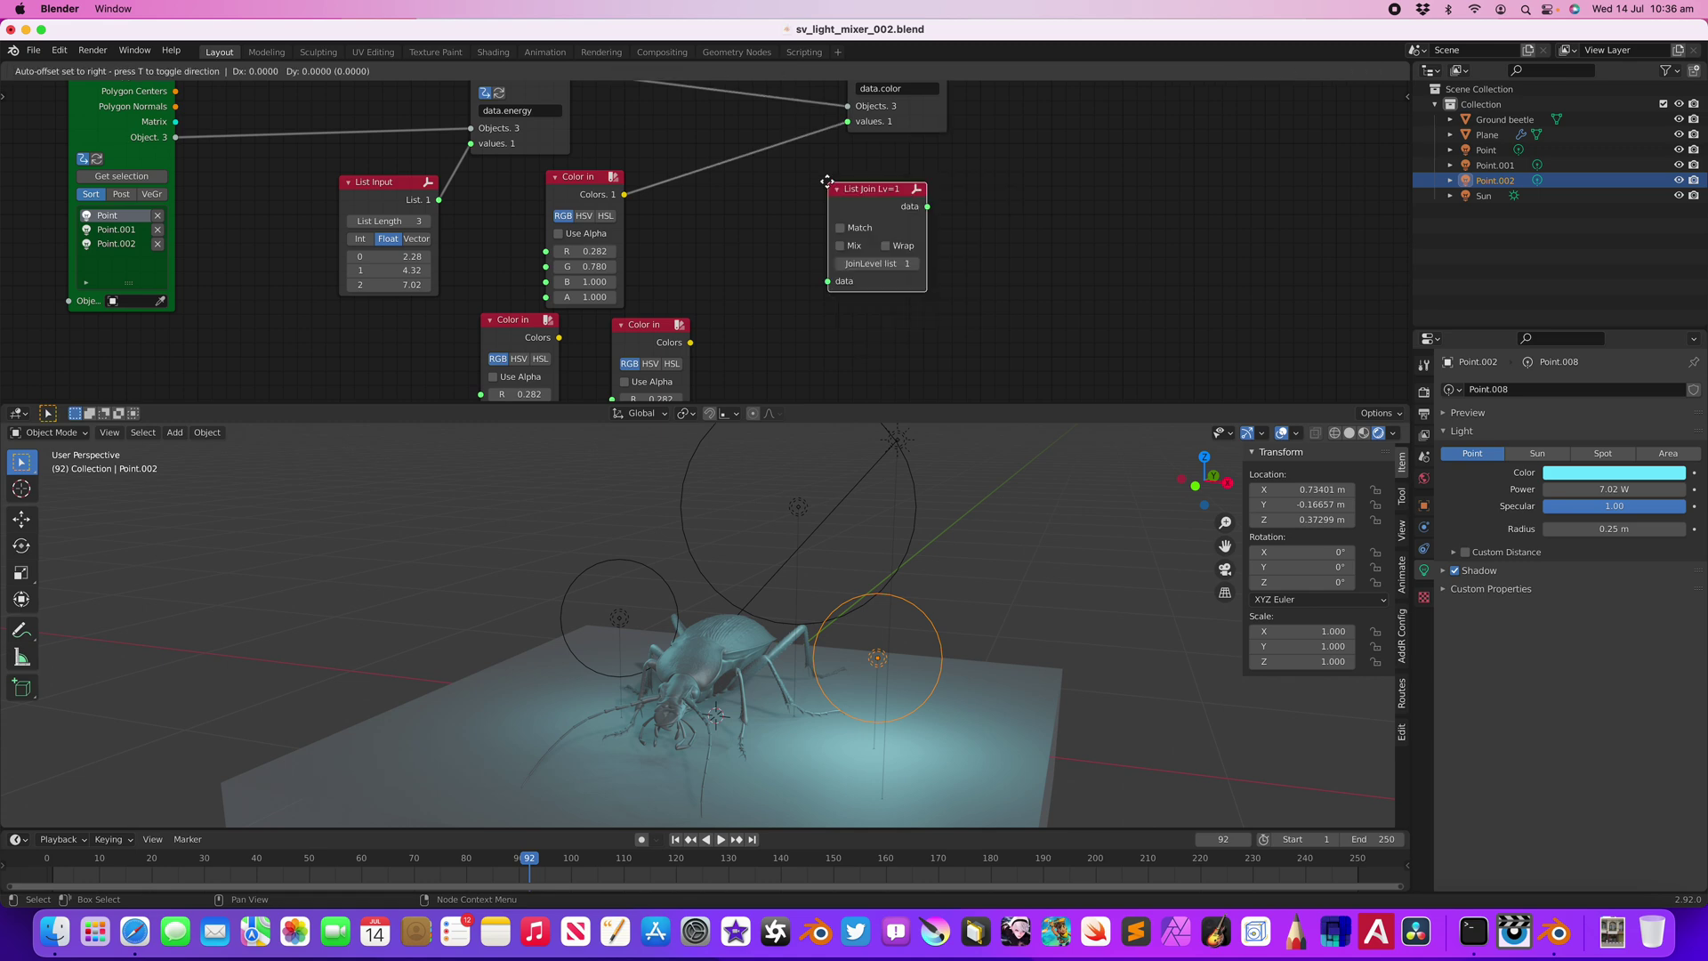
left_click(826, 182)
key("ctrl+s")
- Link the three Color in nodes through List Join into the data.color node's values input, and set JoinLevel lists to 2
scroll(707, 188, "down", 1)
left_click_drag(651, 176, 837, 257)
left_click_drag(590, 309, 837, 270)
left_click_drag(712, 314, 851, 287)
left_click_drag(922, 188, 857, 110)
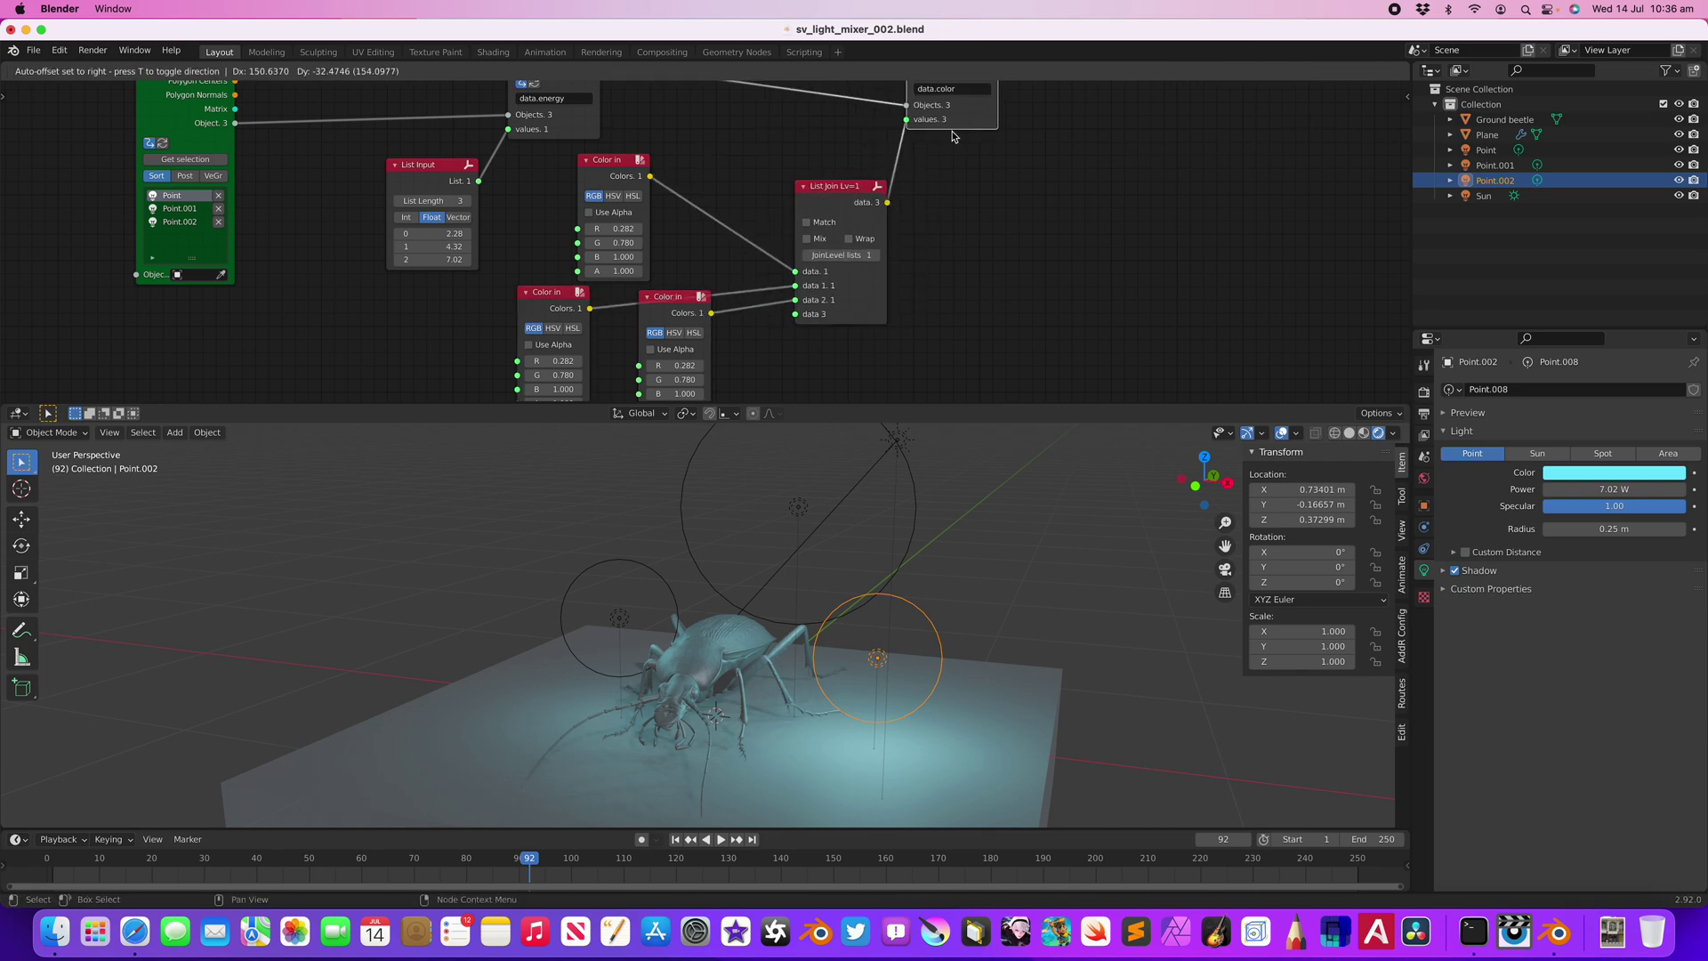
scroll(925, 232, "up", 1)
left_click(907, 257)
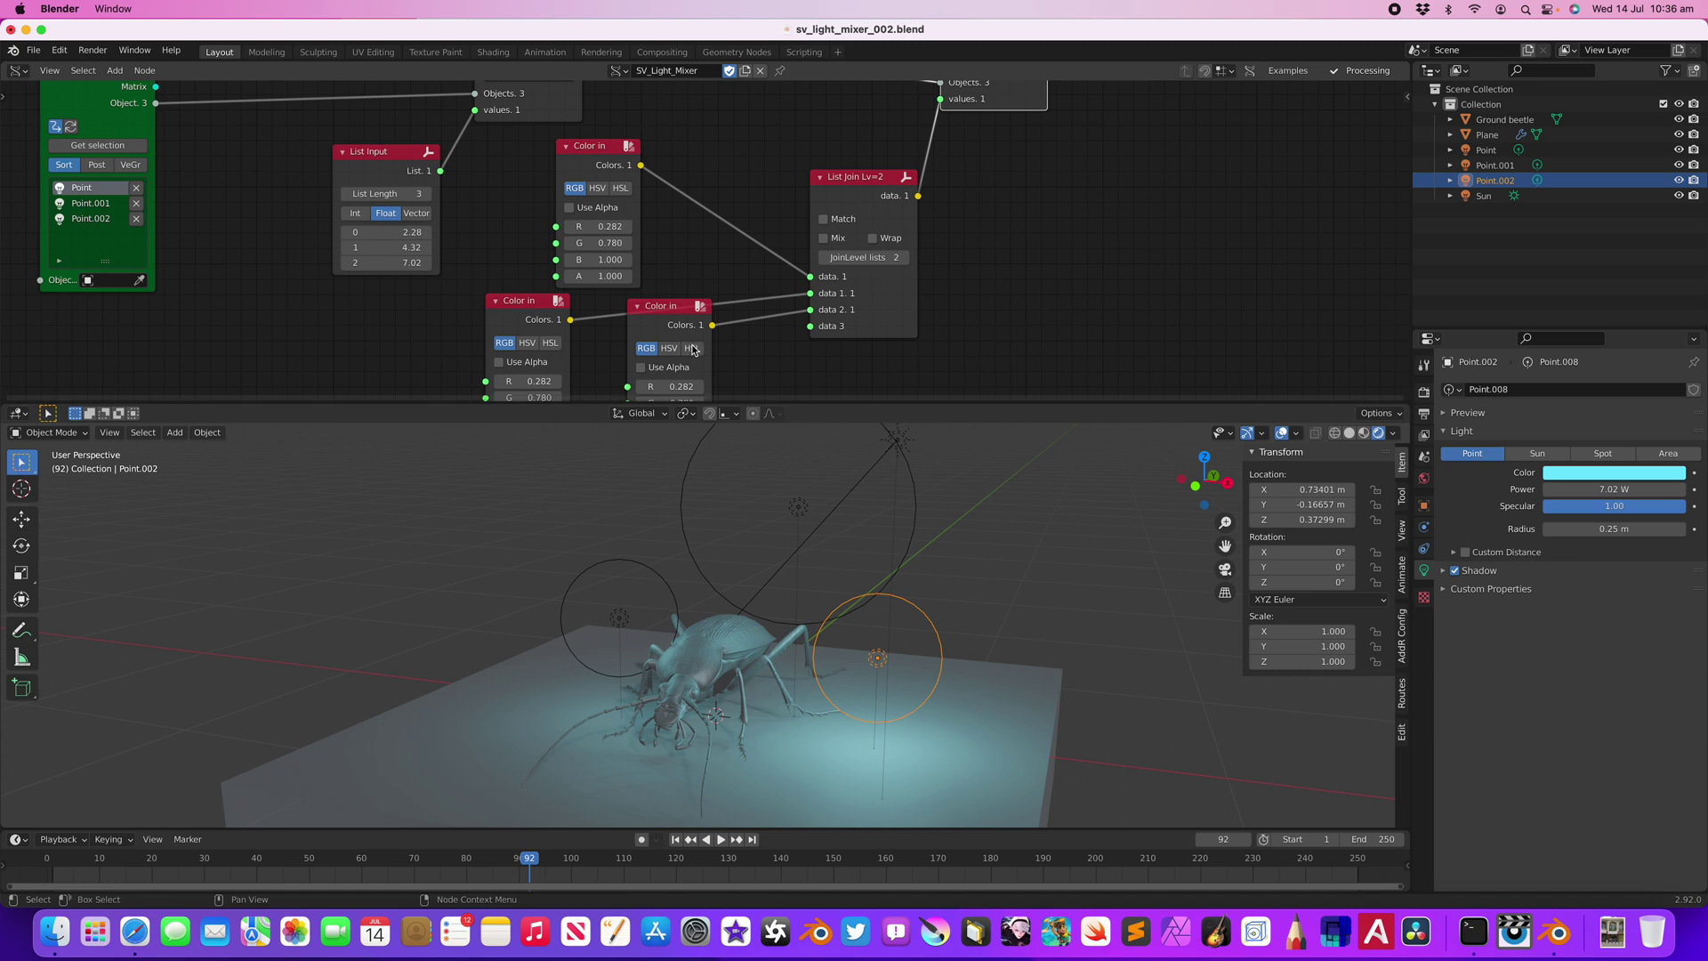
- Set the first Color in node to RGB 1, 1, 1, the second to 0, 0, 1 and the third to 1, 0, 0.070
middle_click_drag(682, 377, 690, 315)
left_click_drag(688, 324, 756, 324)
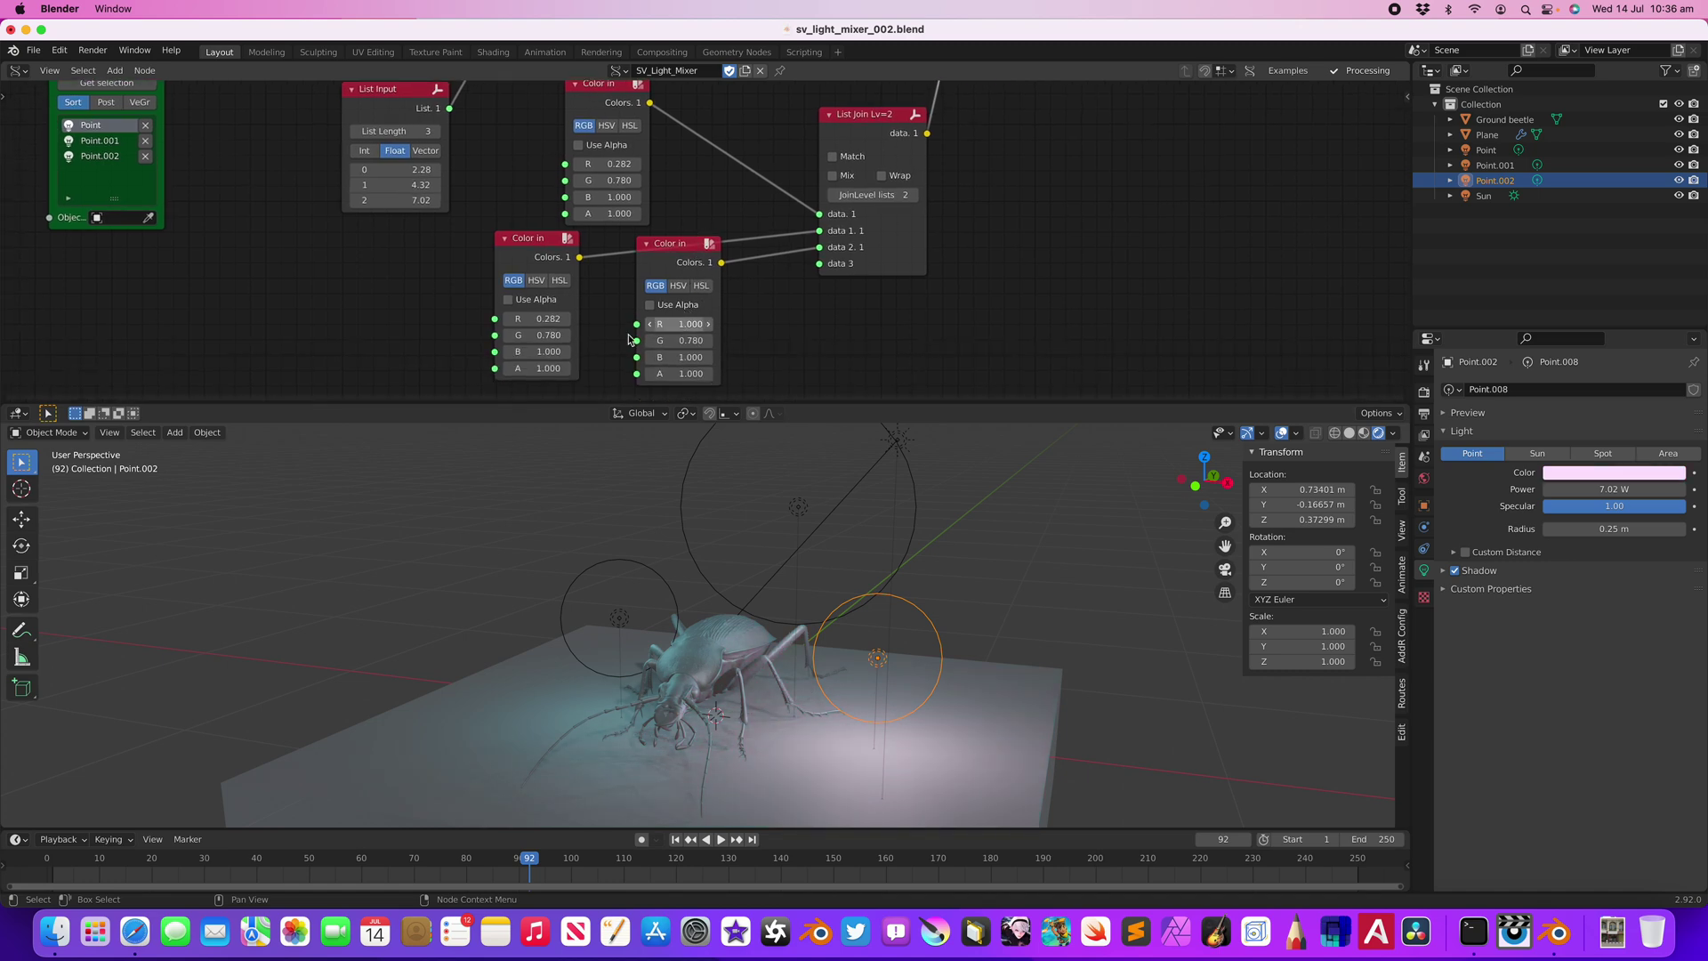
left_click_drag(549, 335, 476, 336)
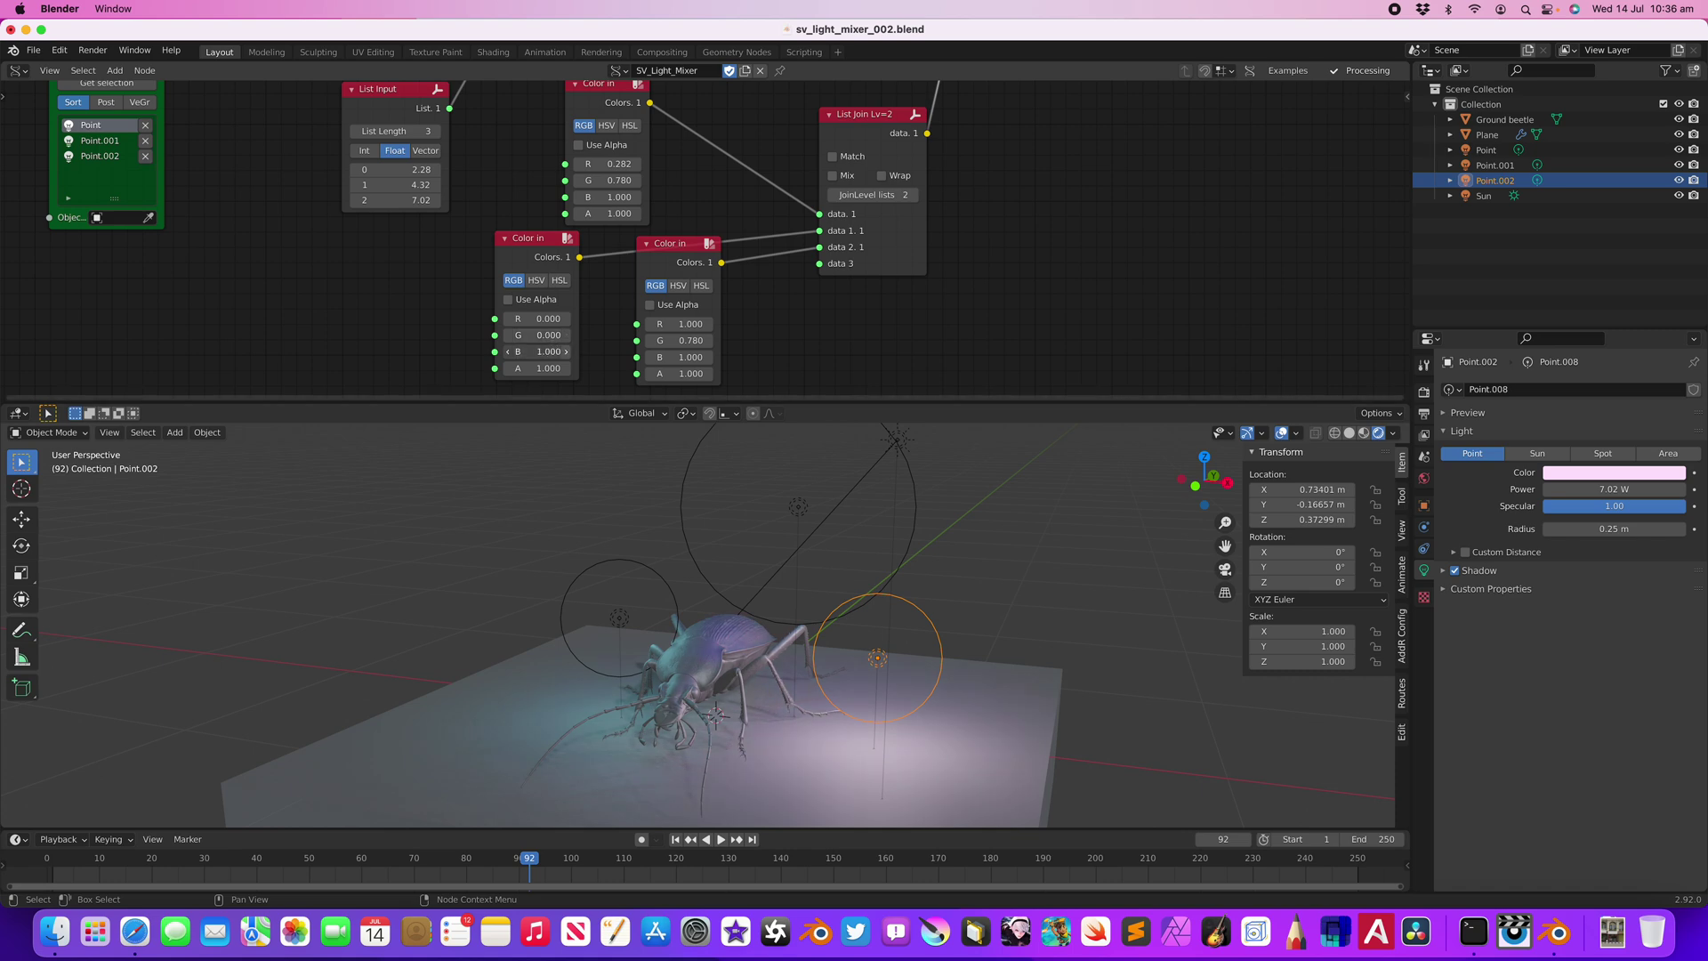
left_click_drag(714, 342, 664, 357)
left_click_drag(614, 181, 658, 164)
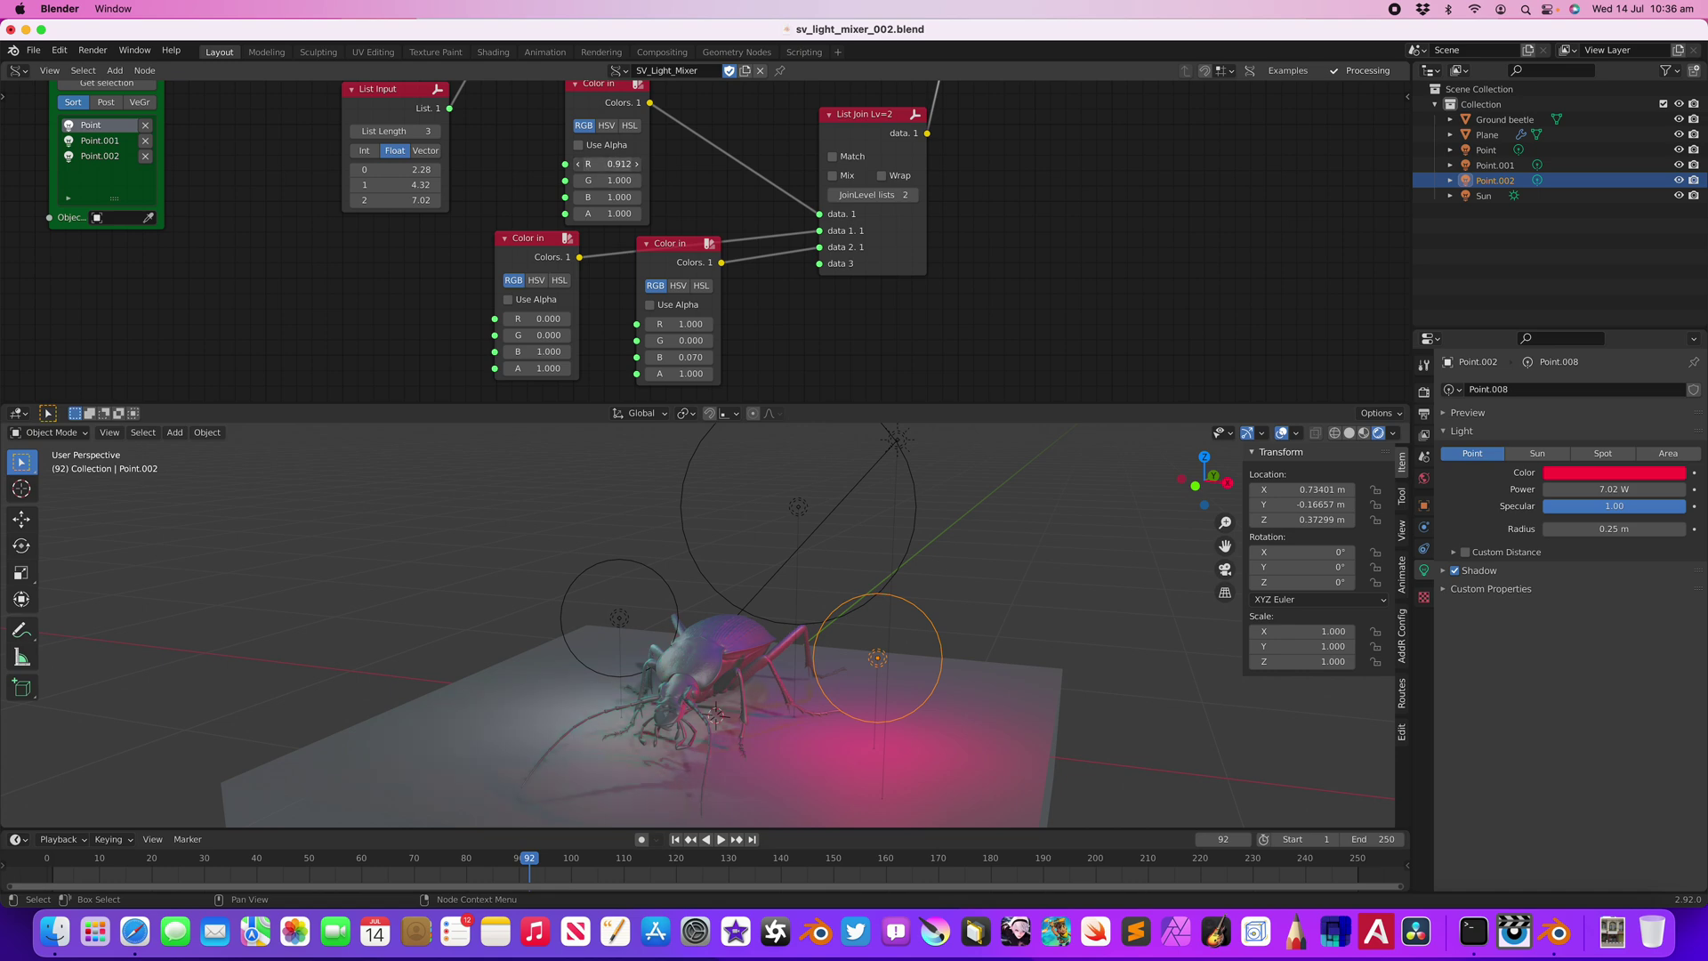
- Move the Point.001 light behind the beetle to about X 0.23 m, Y 0.84 m, Z 0.62 m
left_click(804, 509)
middle_click_drag(749, 526, 637, 535)
key("g")
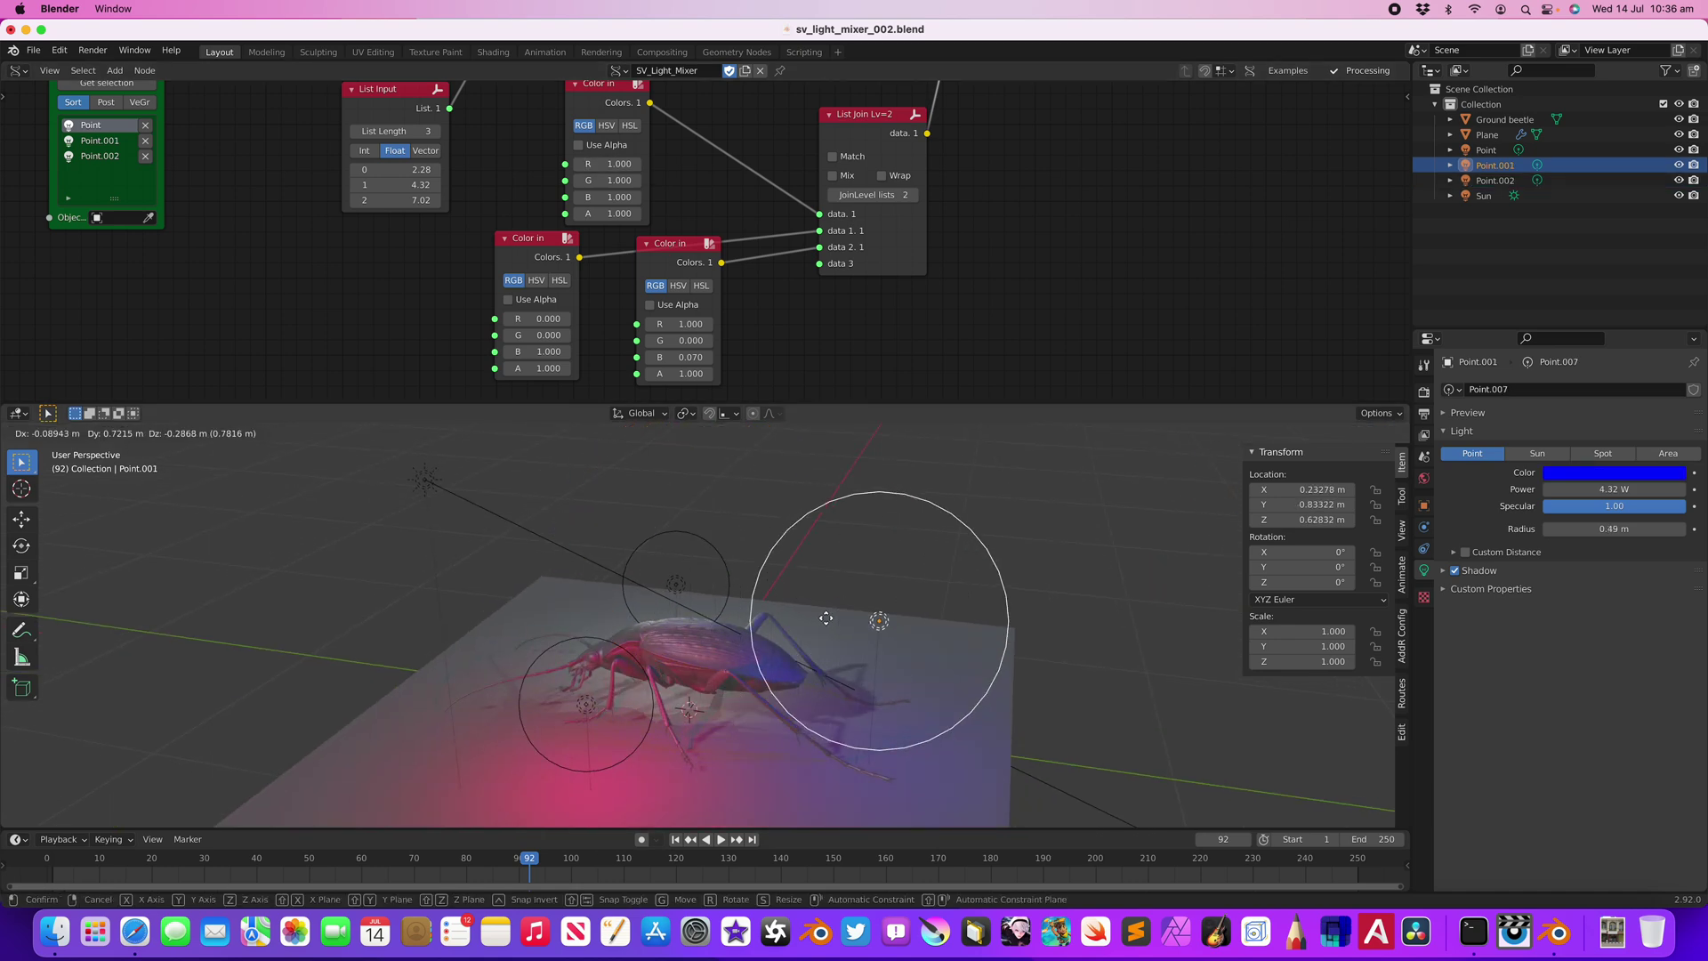
left_click(826, 603)
middle_click_drag(826, 603, 841, 615)
- Set the second Color in node to green with RGB 0, 1, 0 and lower the first Color in node's G to 0.010
left_click_drag(538, 318, 493, 351)
middle_click_drag(859, 626, 943, 623)
left_click_drag(620, 179, 576, 180)
middle_click_drag(833, 605, 817, 662)
scroll(697, 267, "down", 4)
middle_click_drag(681, 242, 662, 279)
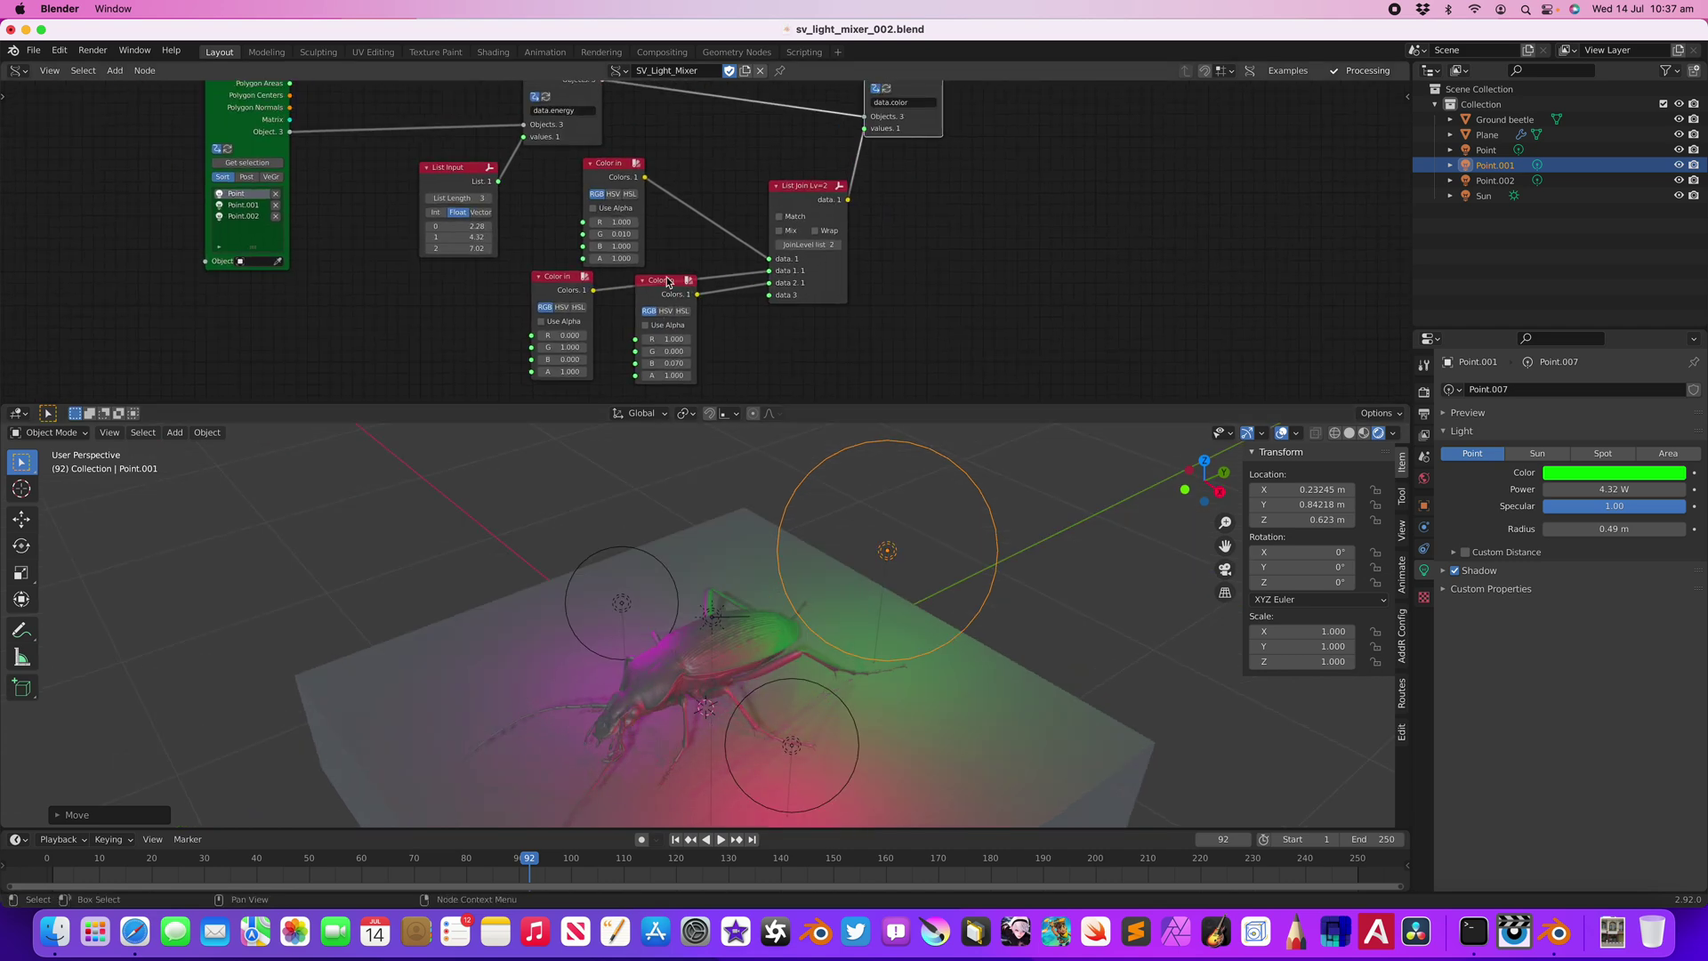
- Space out the third Color in, List Join and data.color nodes, and save the file
left_click_drag(662, 280, 660, 313)
middle_click_drag(737, 190, 601, 250)
left_click_drag(792, 185, 927, 174)
middle_click_drag(541, 249, 484, 234)
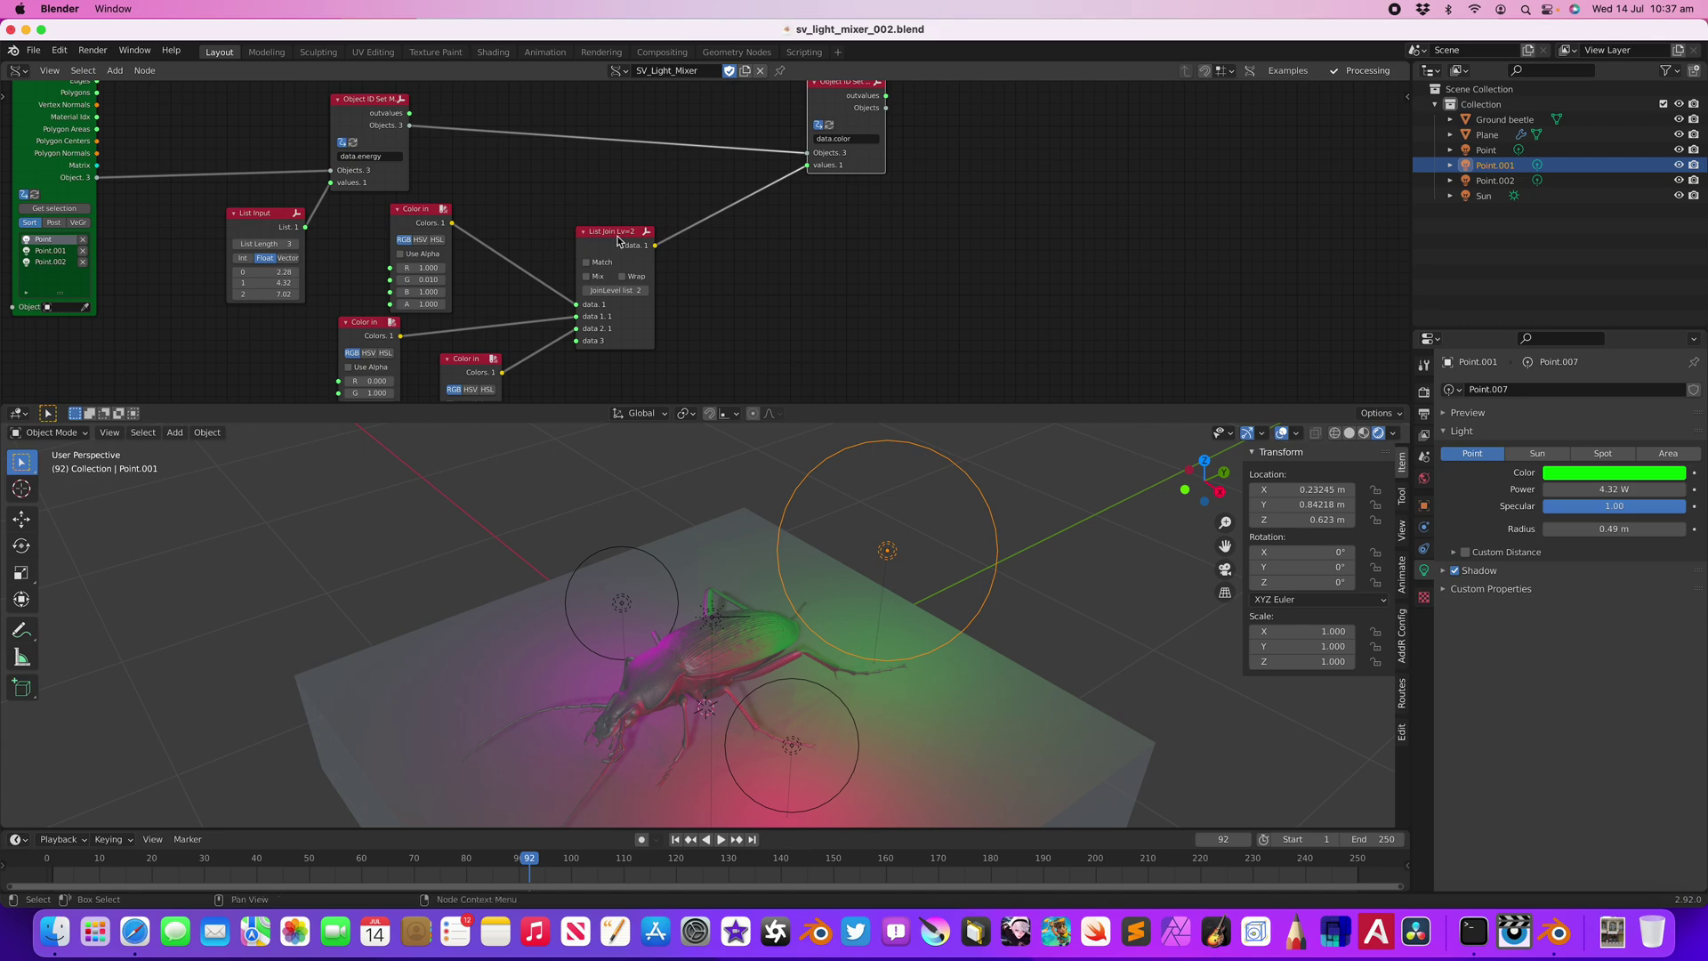
left_click_drag(618, 240, 605, 252)
key("ctrl+s")
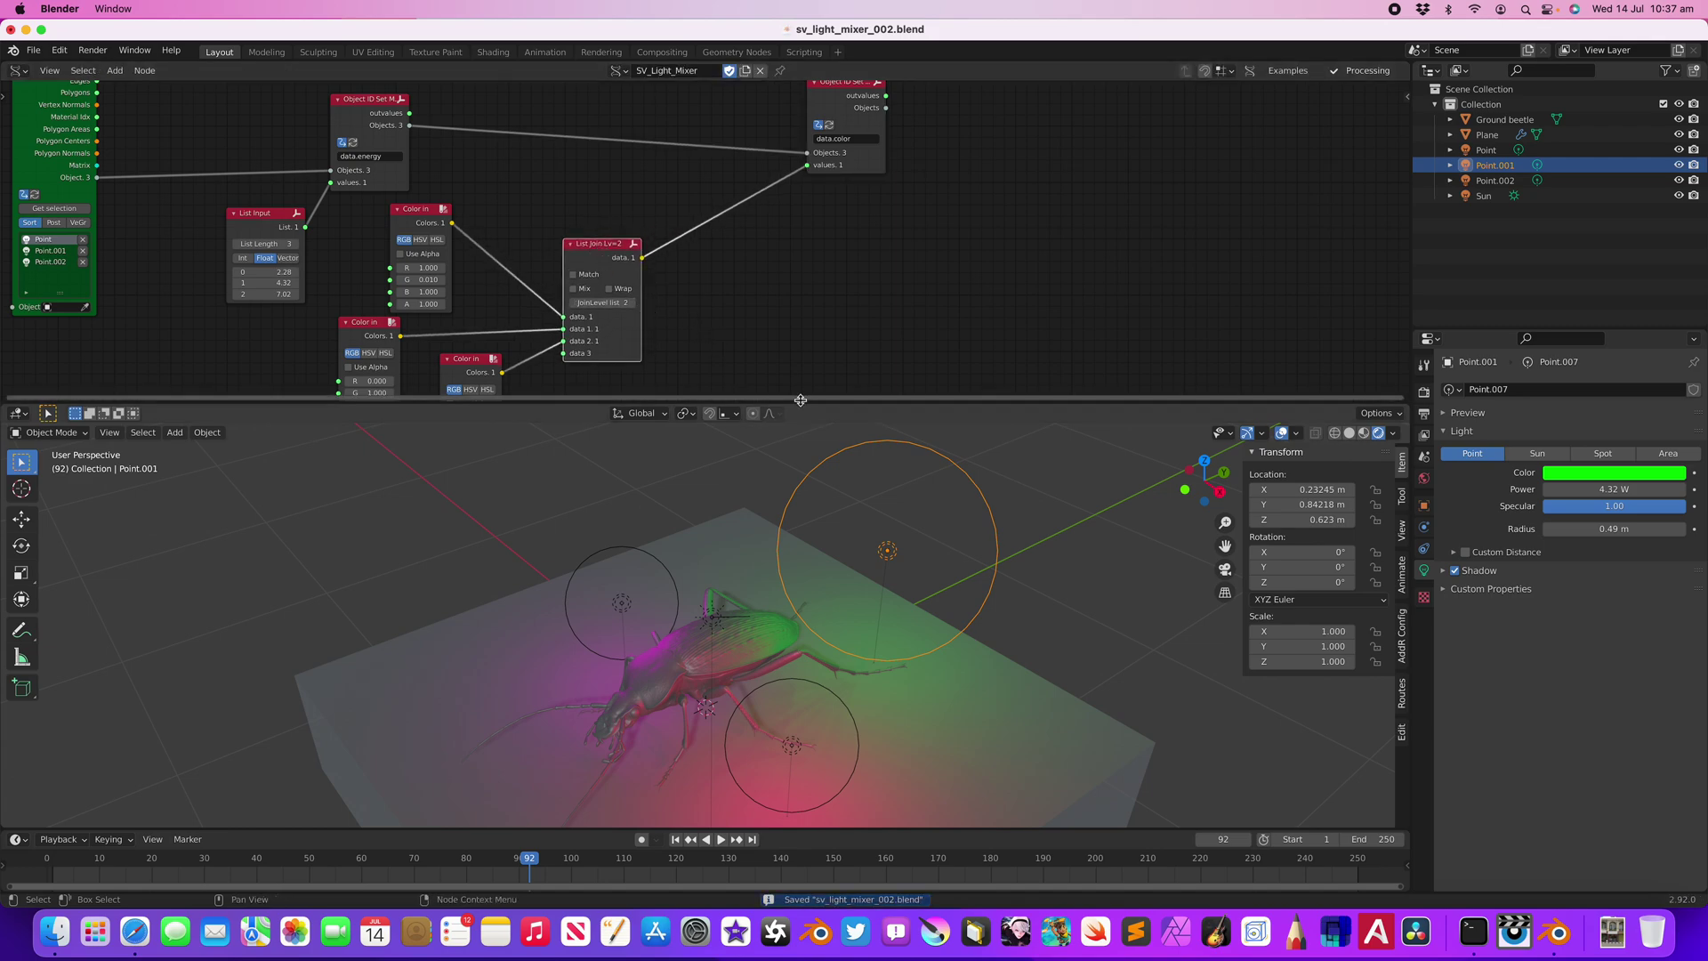
- Give the node editor more height and shift the List Join node closer to the Color in nodes
left_click_drag(820, 404, 819, 430)
middle_click_drag(865, 219, 894, 247)
left_click_drag(628, 310, 616, 316)
middle_click_drag(828, 300, 783, 299)
- Duplicate the first Color in node and place the copy between List Join and the data.color node
left_click(392, 181)
key("shift+d")
left_click(796, 232)
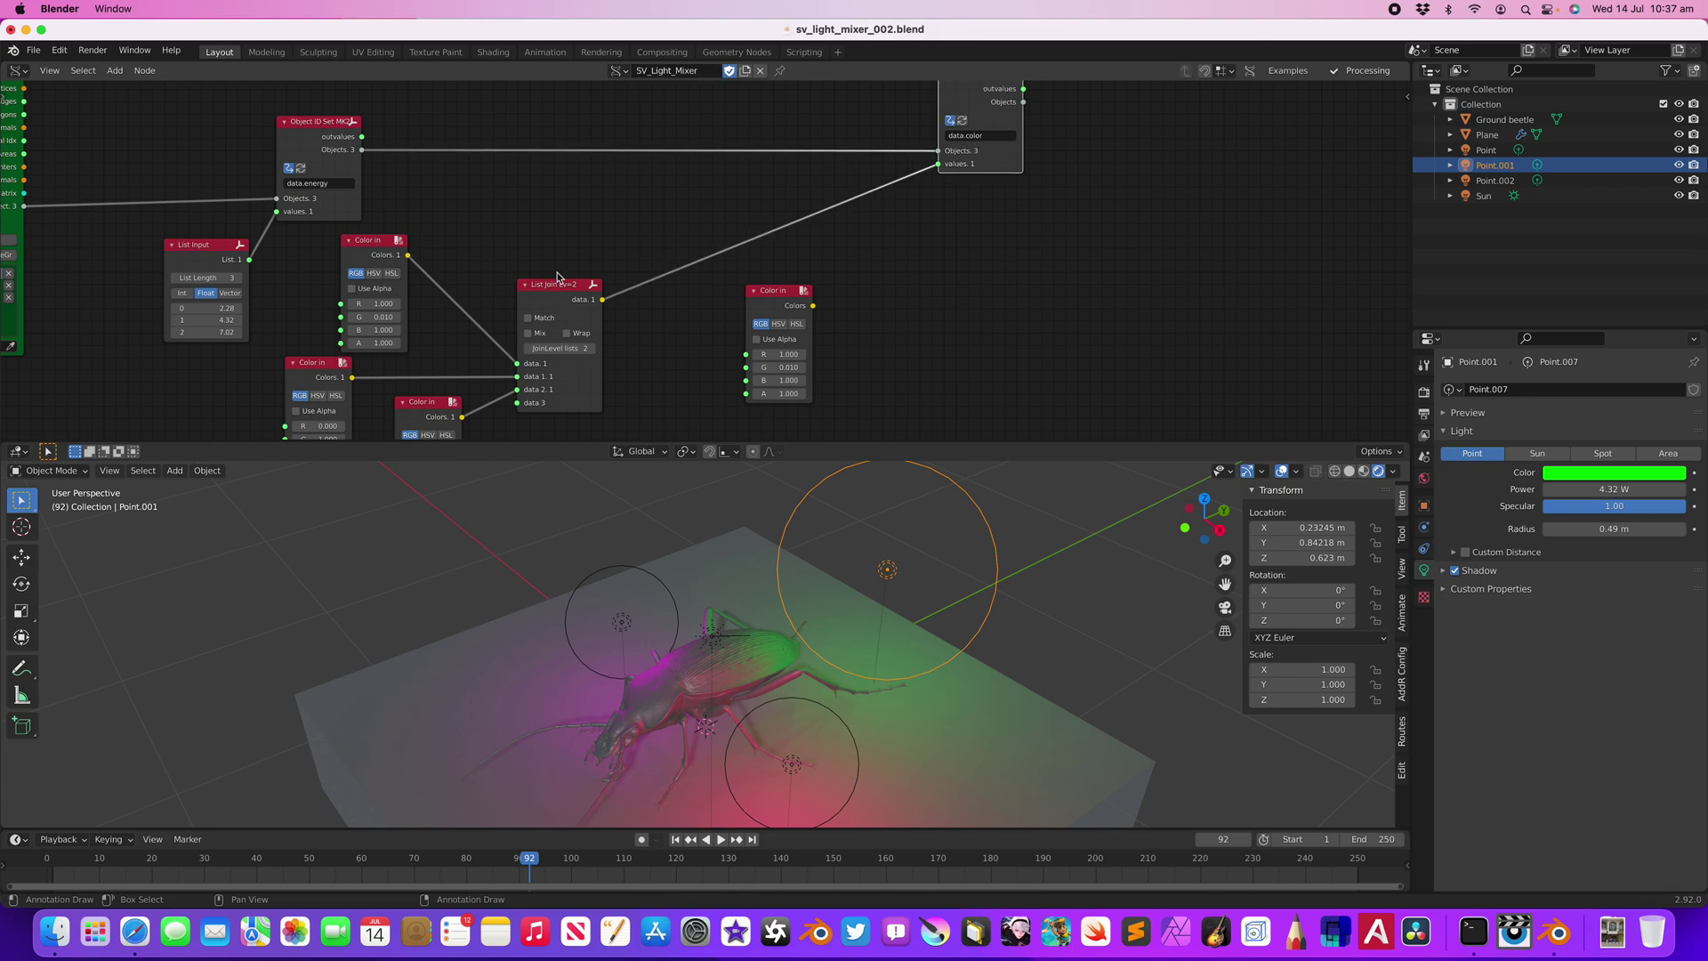
- Collapse the List Join node, gather its three Color in nodes around it, shift the spare Color in copy aside, and save the file
left_click_drag(557, 276, 615, 278)
key("h")
left_click_drag(401, 229, 500, 196)
left_click_drag(329, 363, 387, 294)
left_click_drag(425, 403, 462, 376)
middle_click_drag(615, 308, 587, 338)
scroll(765, 325, "up", 3)
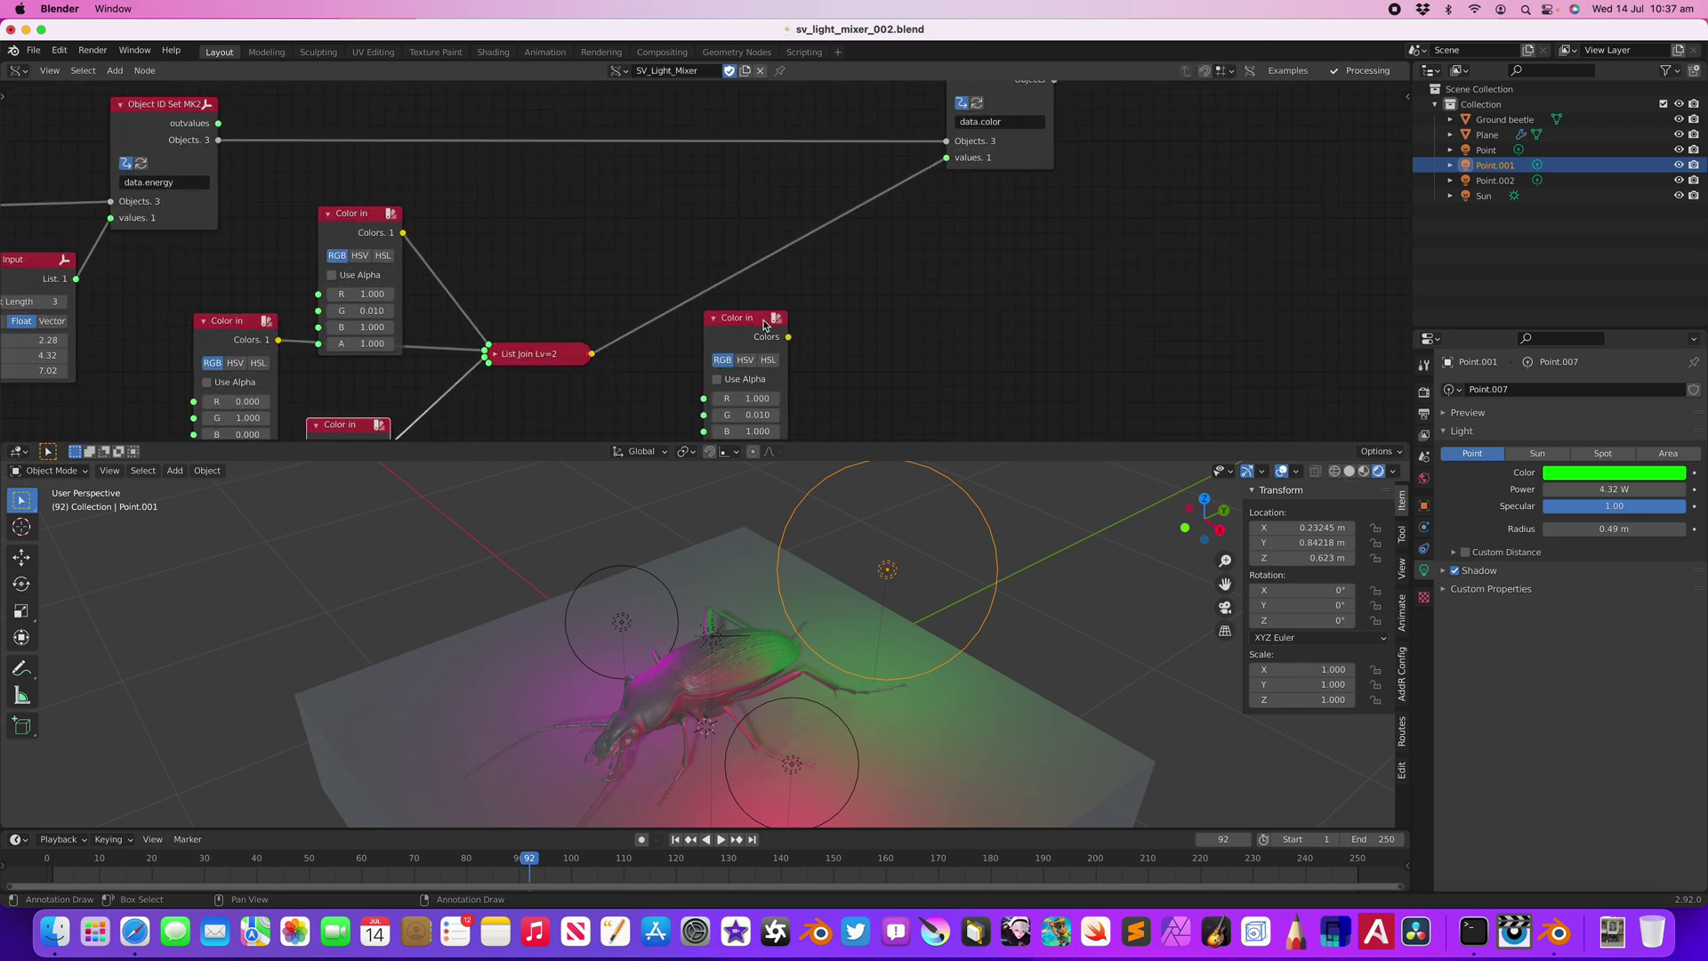
left_click_drag(765, 325, 842, 279)
key("super+s")
- Add a Random Num Gen node above List Join, switched to Float with Size 3
middle_click_drag(750, 249, 755, 261)
key("alt+space")
type("random va")
key("BackSpace")
key("BackSpace")
type("n")
key("Return")
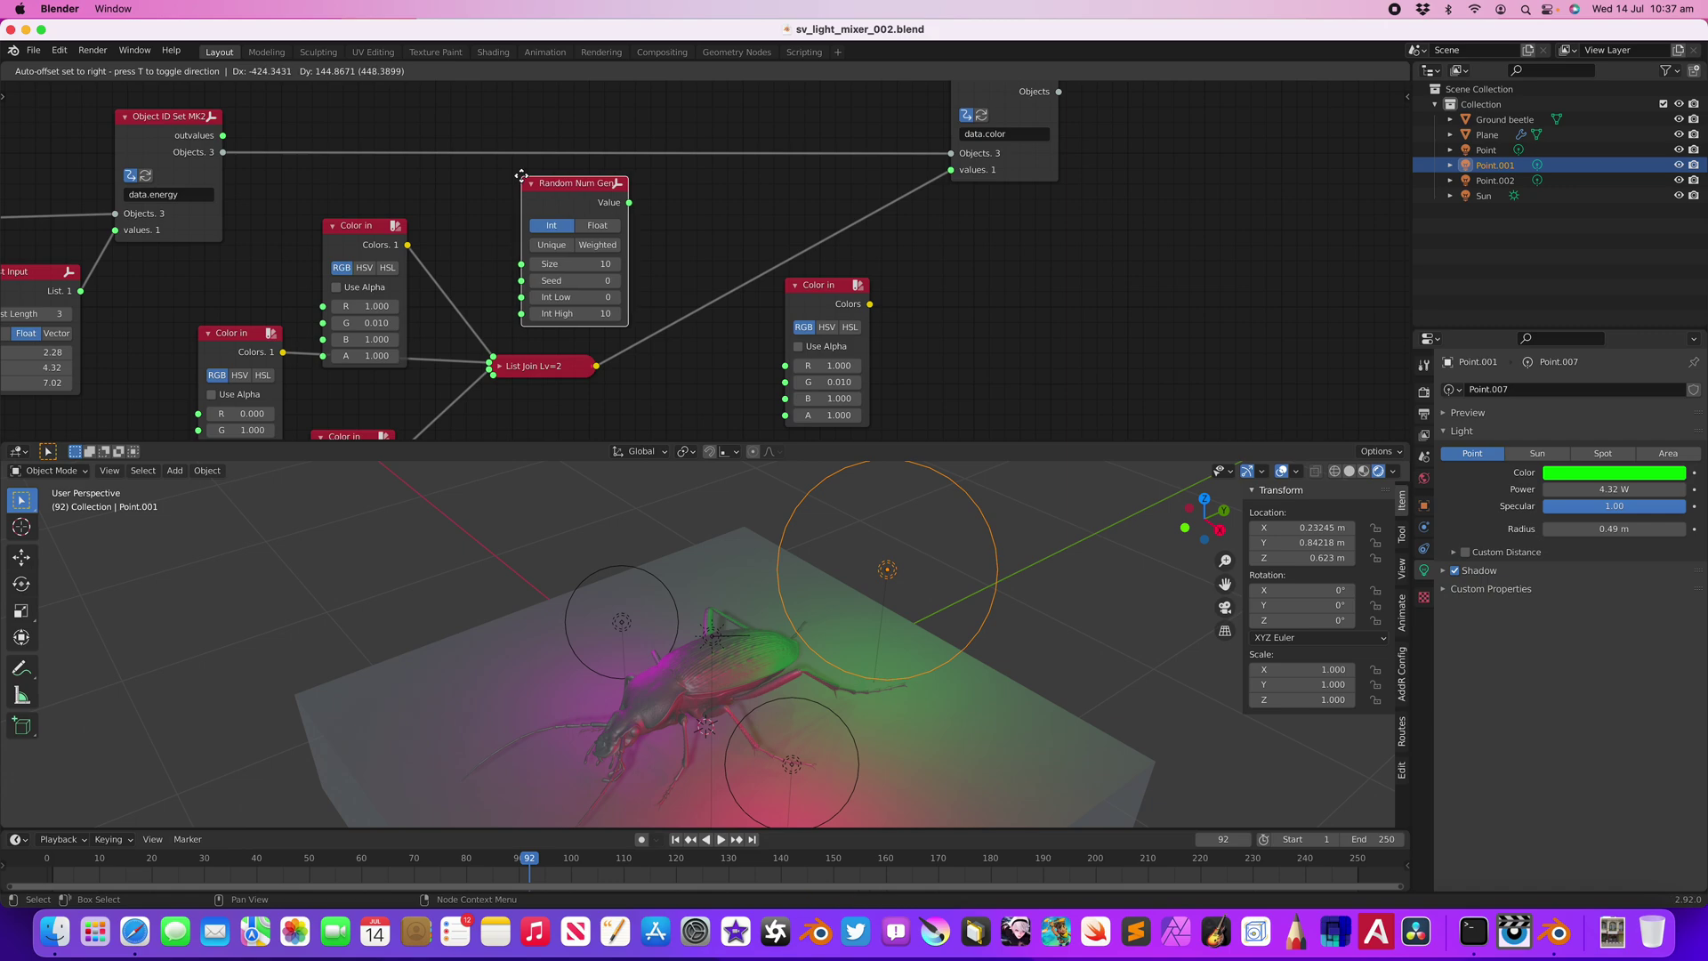
left_click(571, 206)
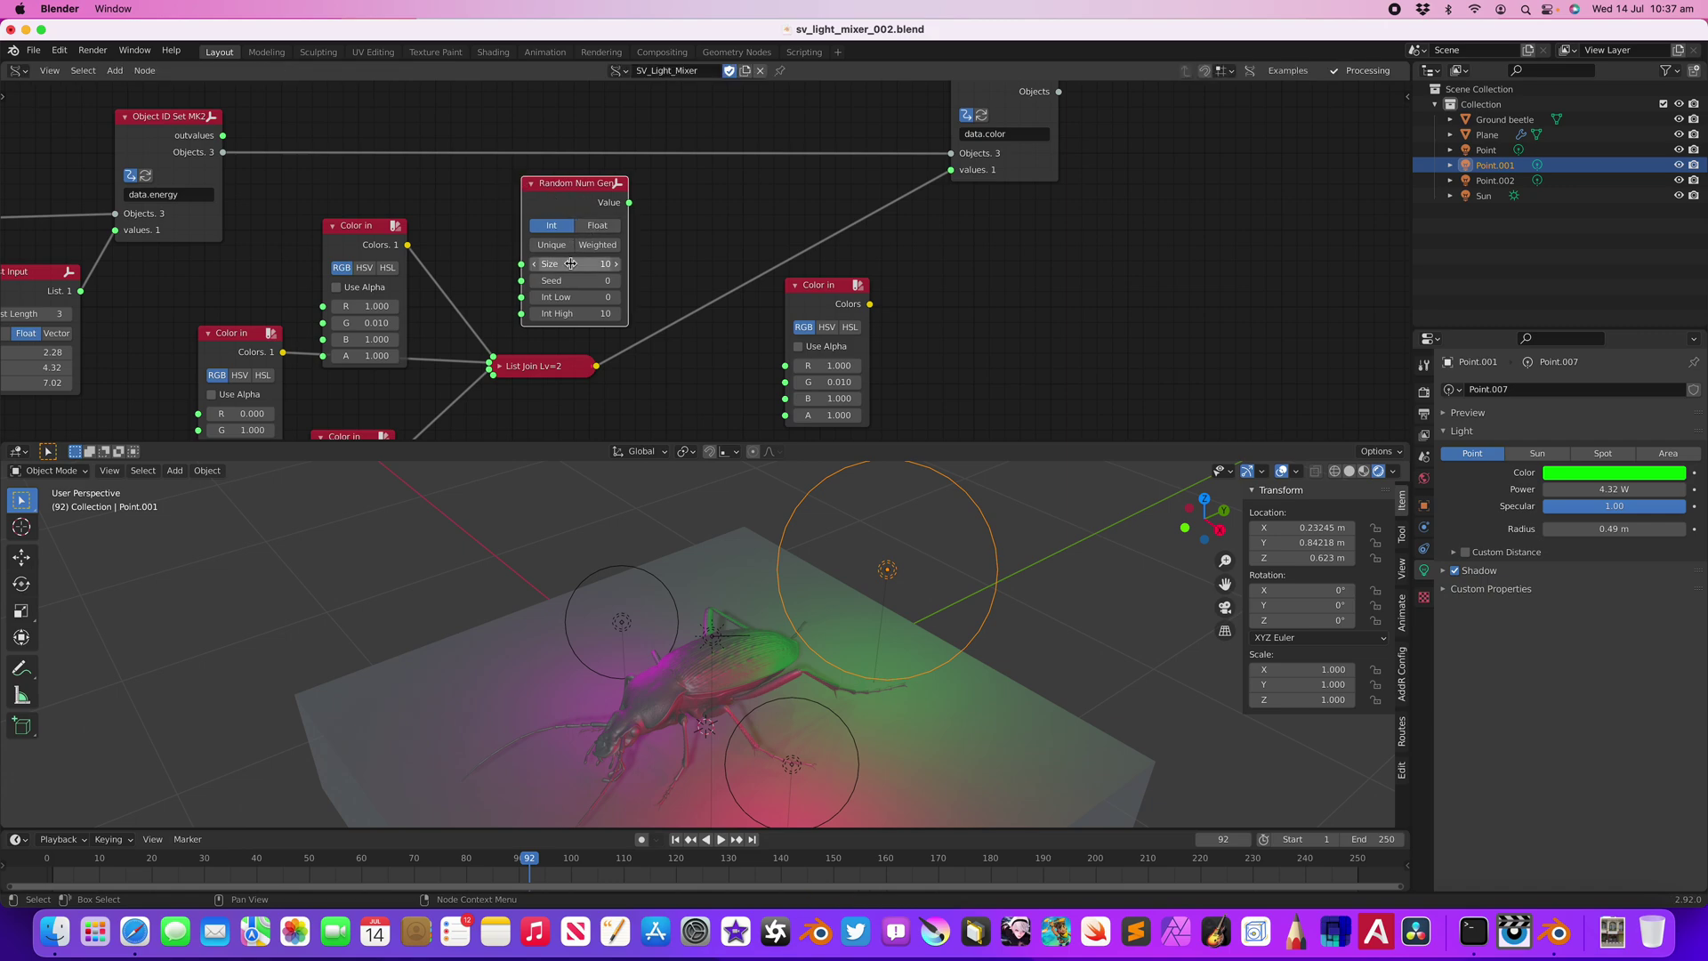
left_click(597, 226)
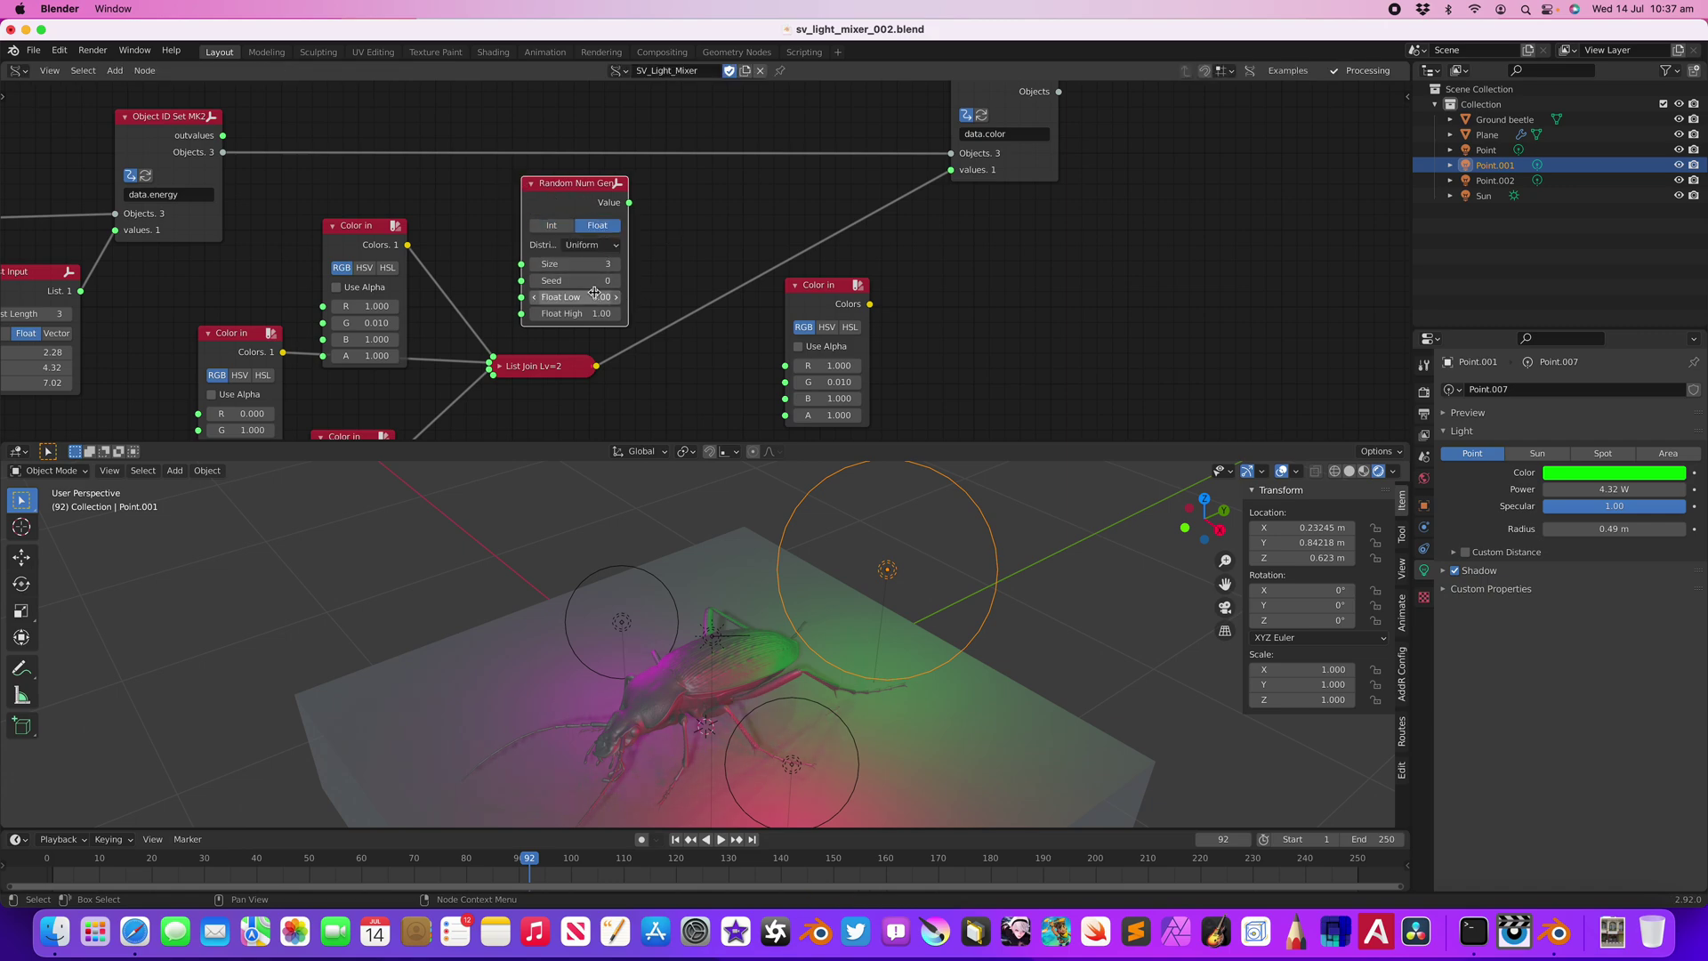
middle_click_drag(605, 311, 590, 284)
- Switch the spare Color in node to HSV, feed its H from the random Value, and connect its Colors to the data.color node's values
left_click_drag(614, 177, 634, 160)
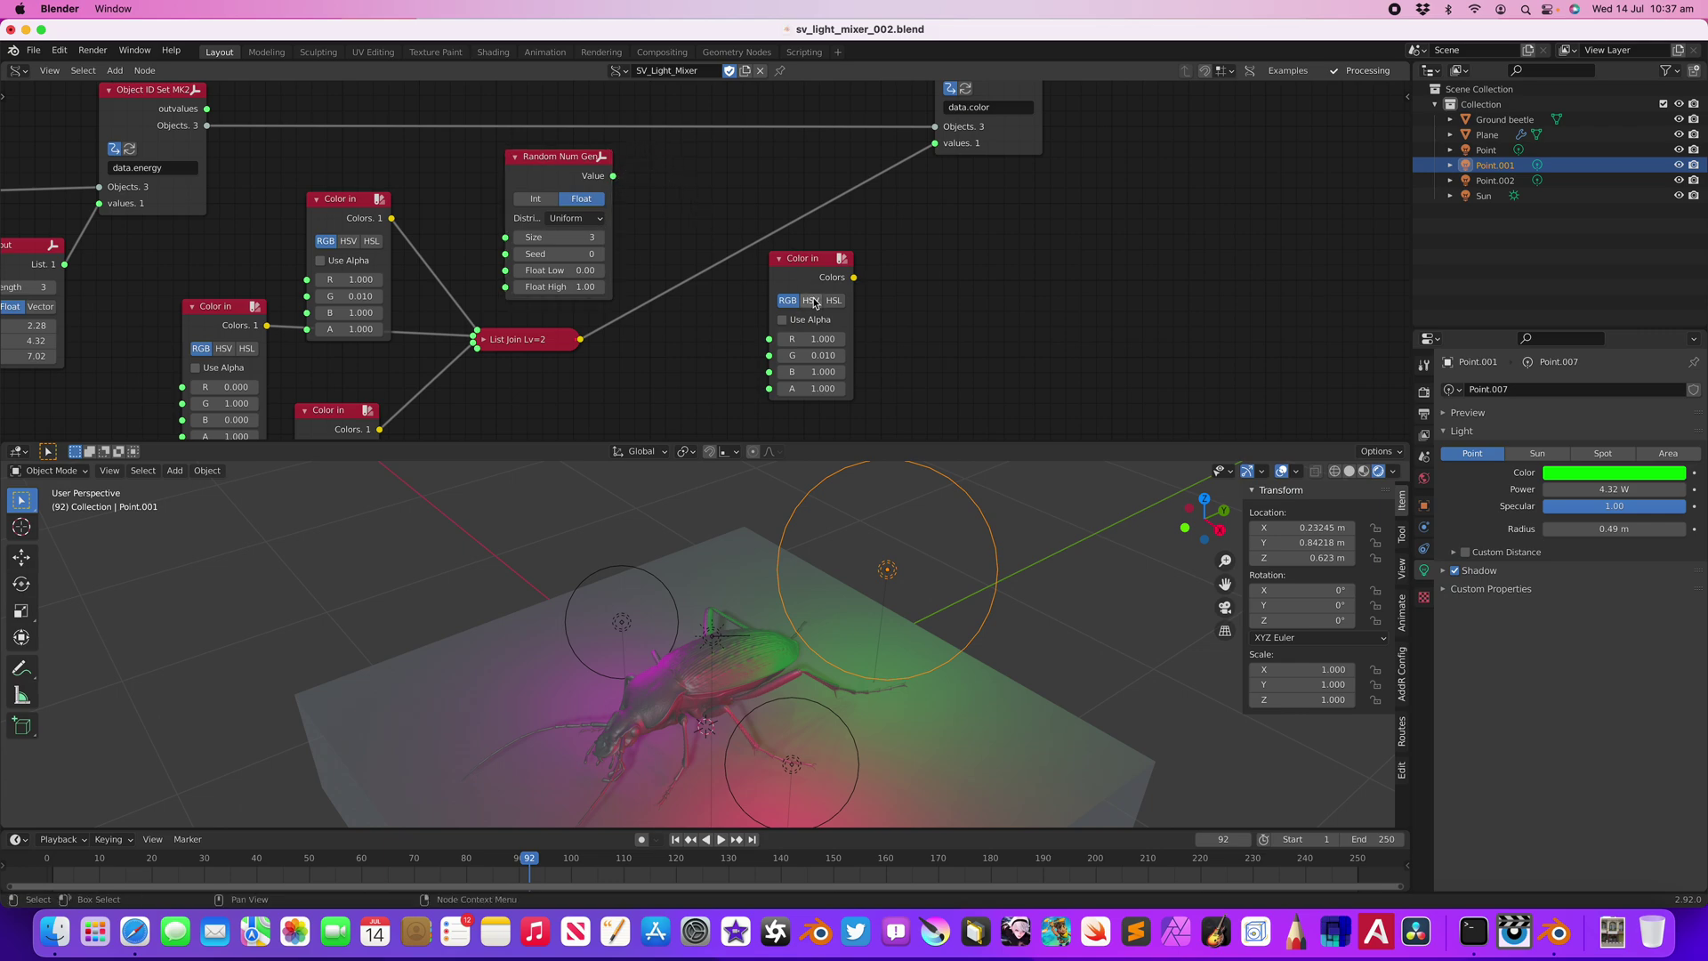
left_click_drag(614, 176, 769, 339)
left_click(823, 360)
left_click_drag(853, 277, 934, 143)
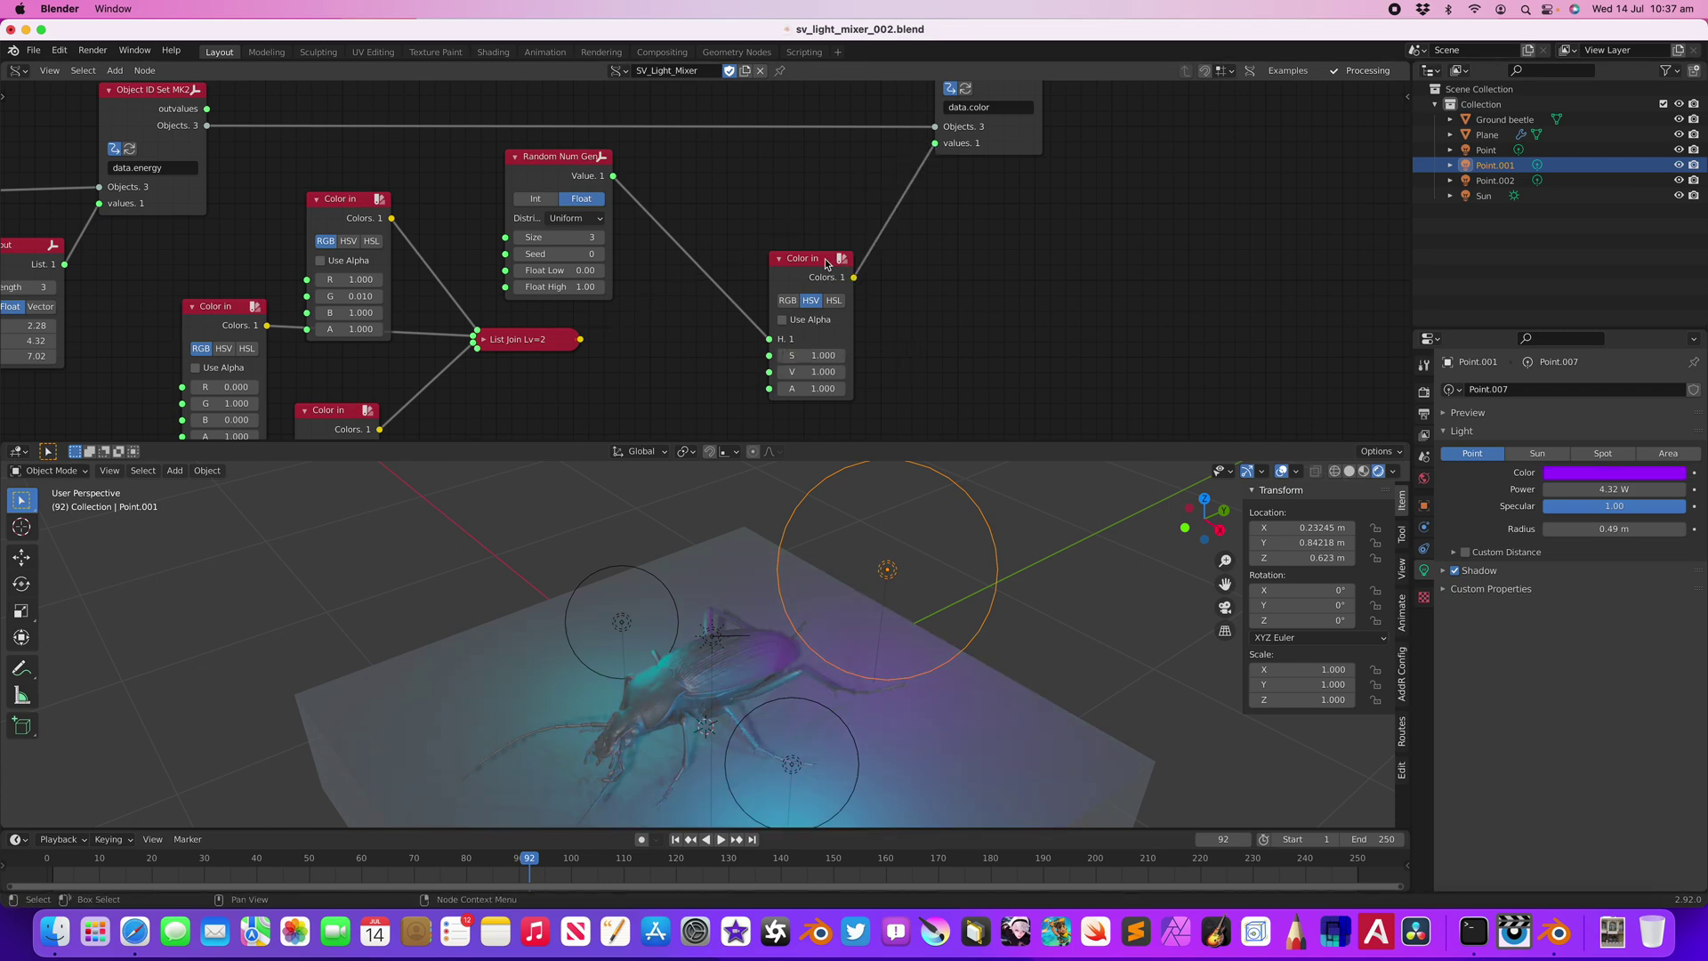
- Move the HSV Color in node closer to Random Num Gen, try different Seed values up to 190, and save the file
left_click_drag(790, 208, 756, 121)
left_click_drag(572, 254, 916, 254)
middle_click_drag(843, 660, 788, 657)
left_click_drag(562, 254, 663, 255)
middle_click_drag(765, 614, 812, 582)
key("space")
key("space")
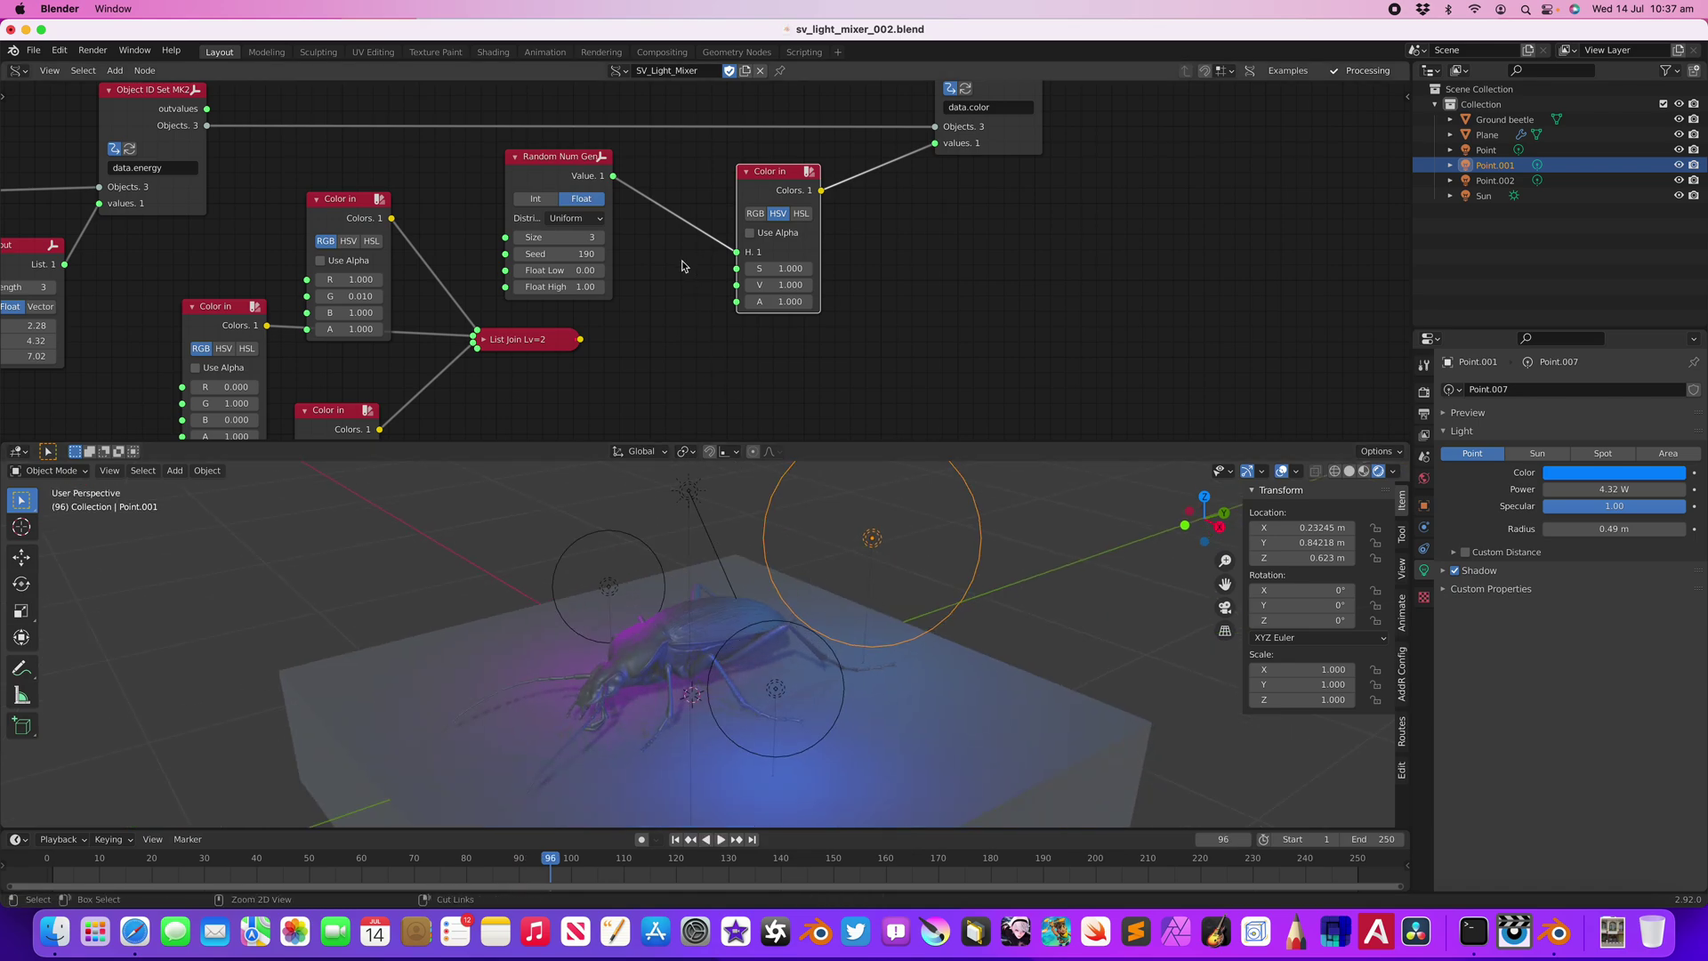
key("super+s")
- Set the Random Num Gen Seed to 224 and move that node next to the HSV Color in node
scroll(681, 267, "down", 1)
left_click_drag(569, 255, 644, 255)
left_click_drag(577, 188, 625, 201)
scroll(614, 233, "down", 1)
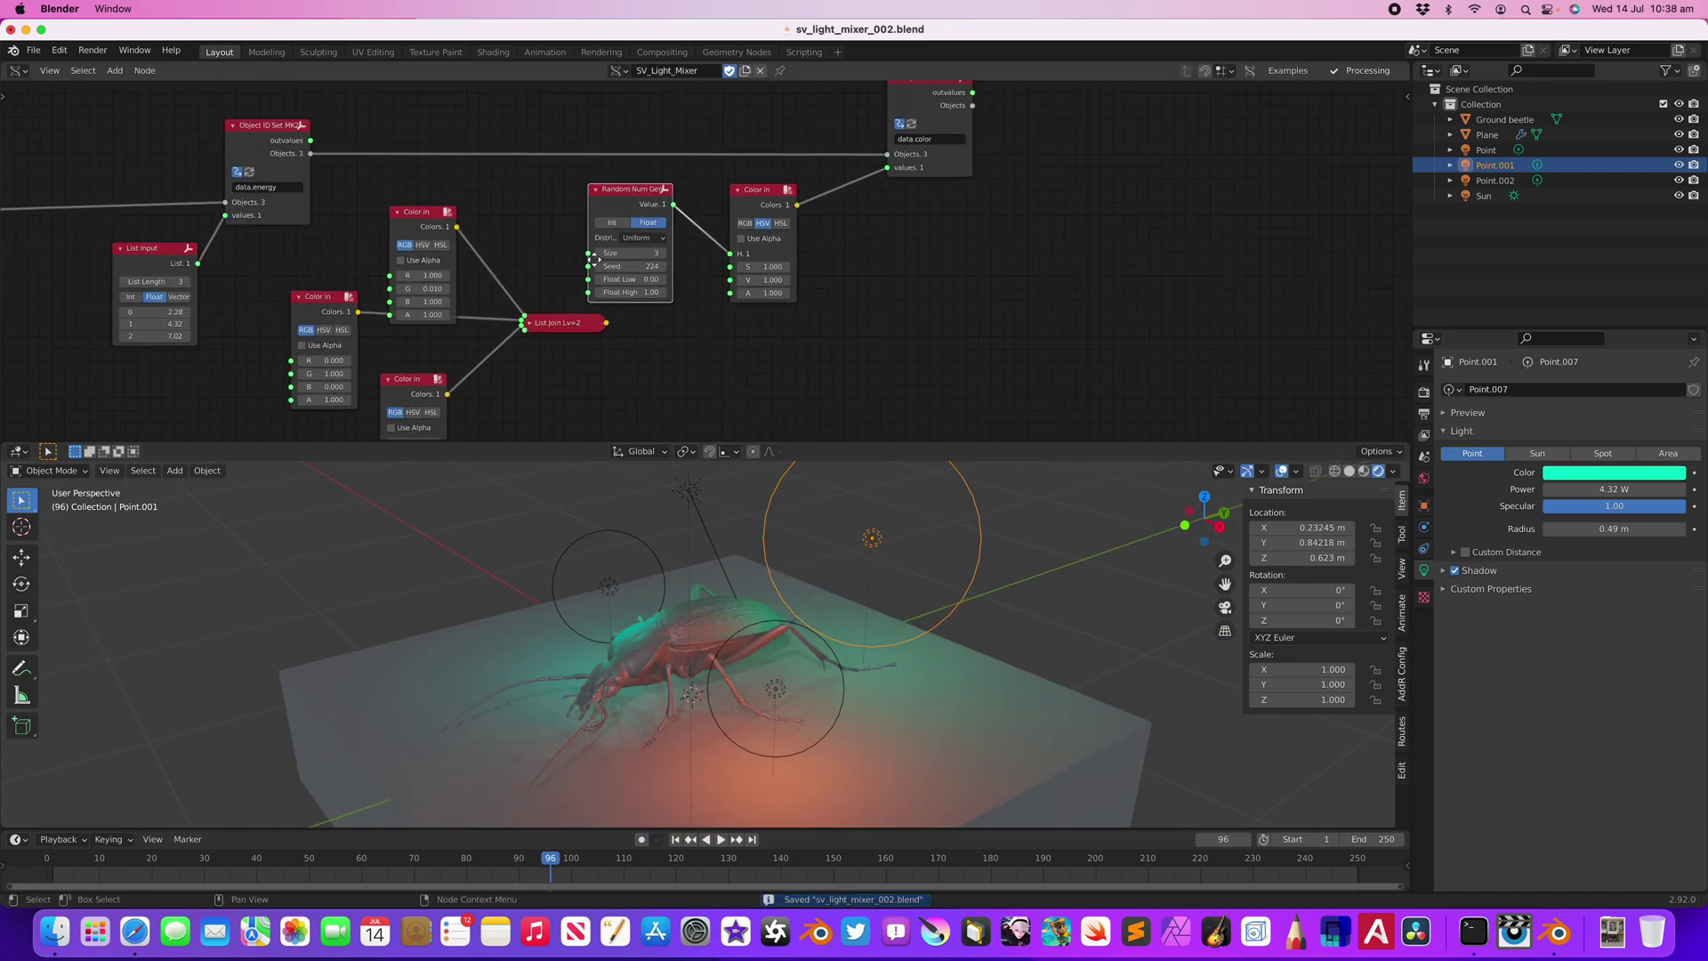
- Duplicate the data.color node, set the copy's property to location, and link data.color's Objects output to the copy's Objects input
middle_click_drag(567, 262, 905, 256)
middle_click_drag(540, 327, 318, 280)
left_click(501, 252)
middle_click_drag(640, 604, 605, 614)
middle_click_drag(995, 220, 809, 307)
left_click_drag(857, 200, 833, 200)
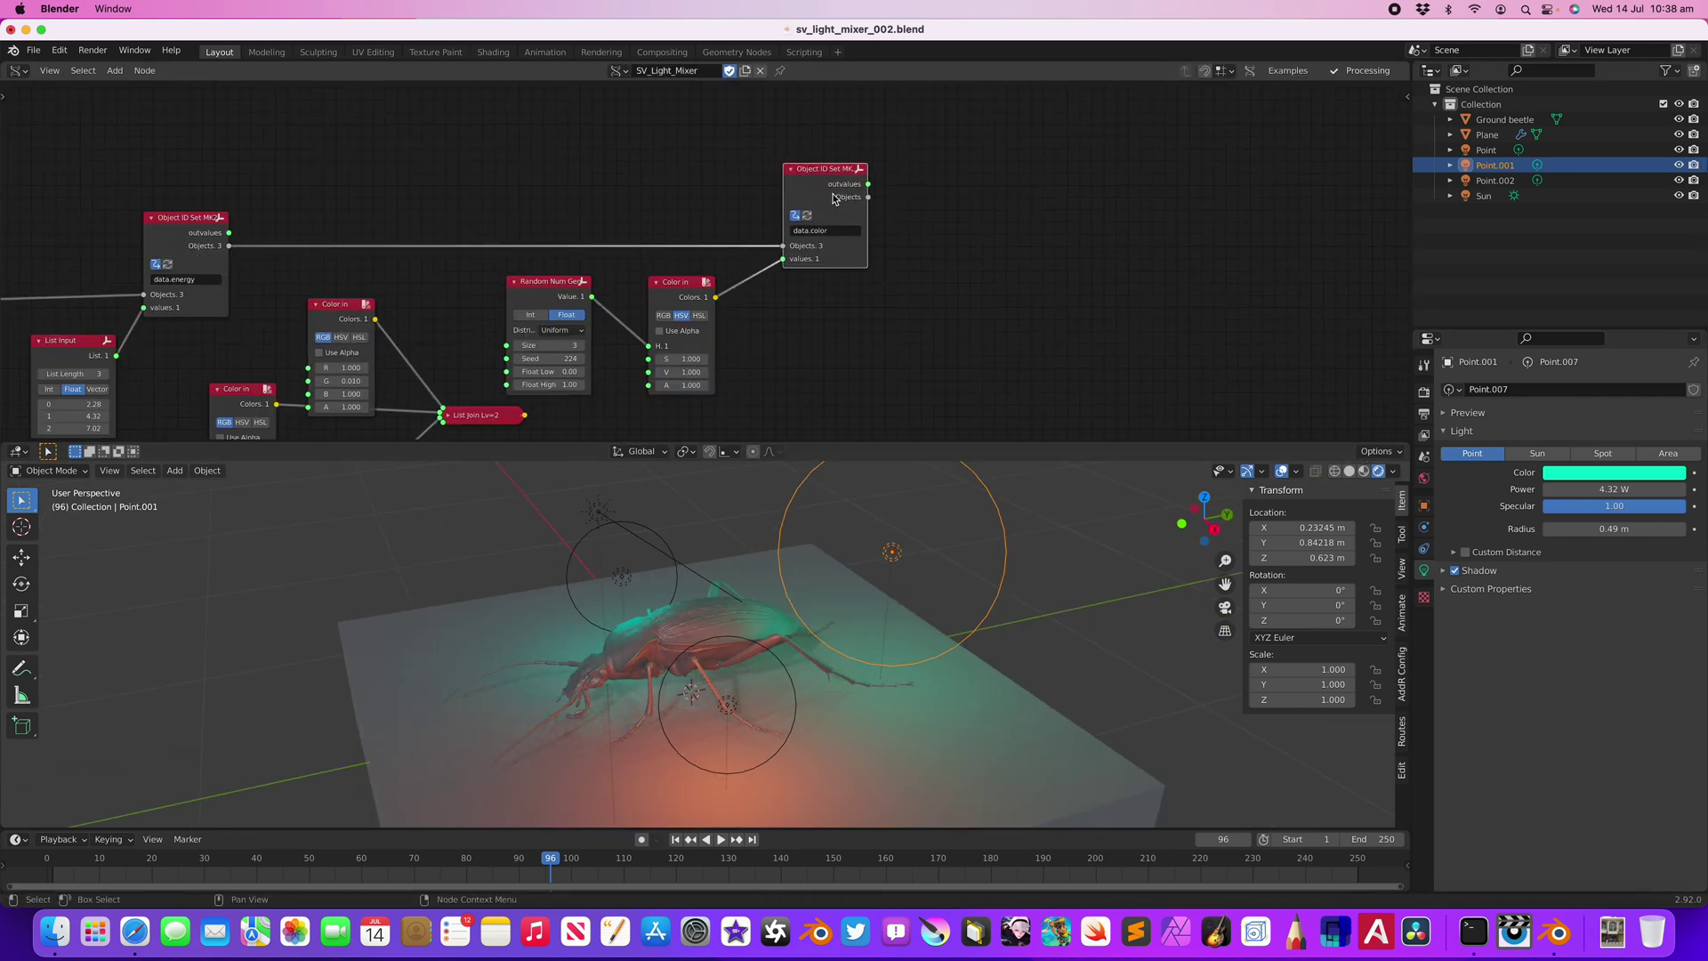
key("shift+d")
left_click(1010, 218)
scroll(978, 201, "up", 1)
left_click_drag(909, 180, 1028, 270)
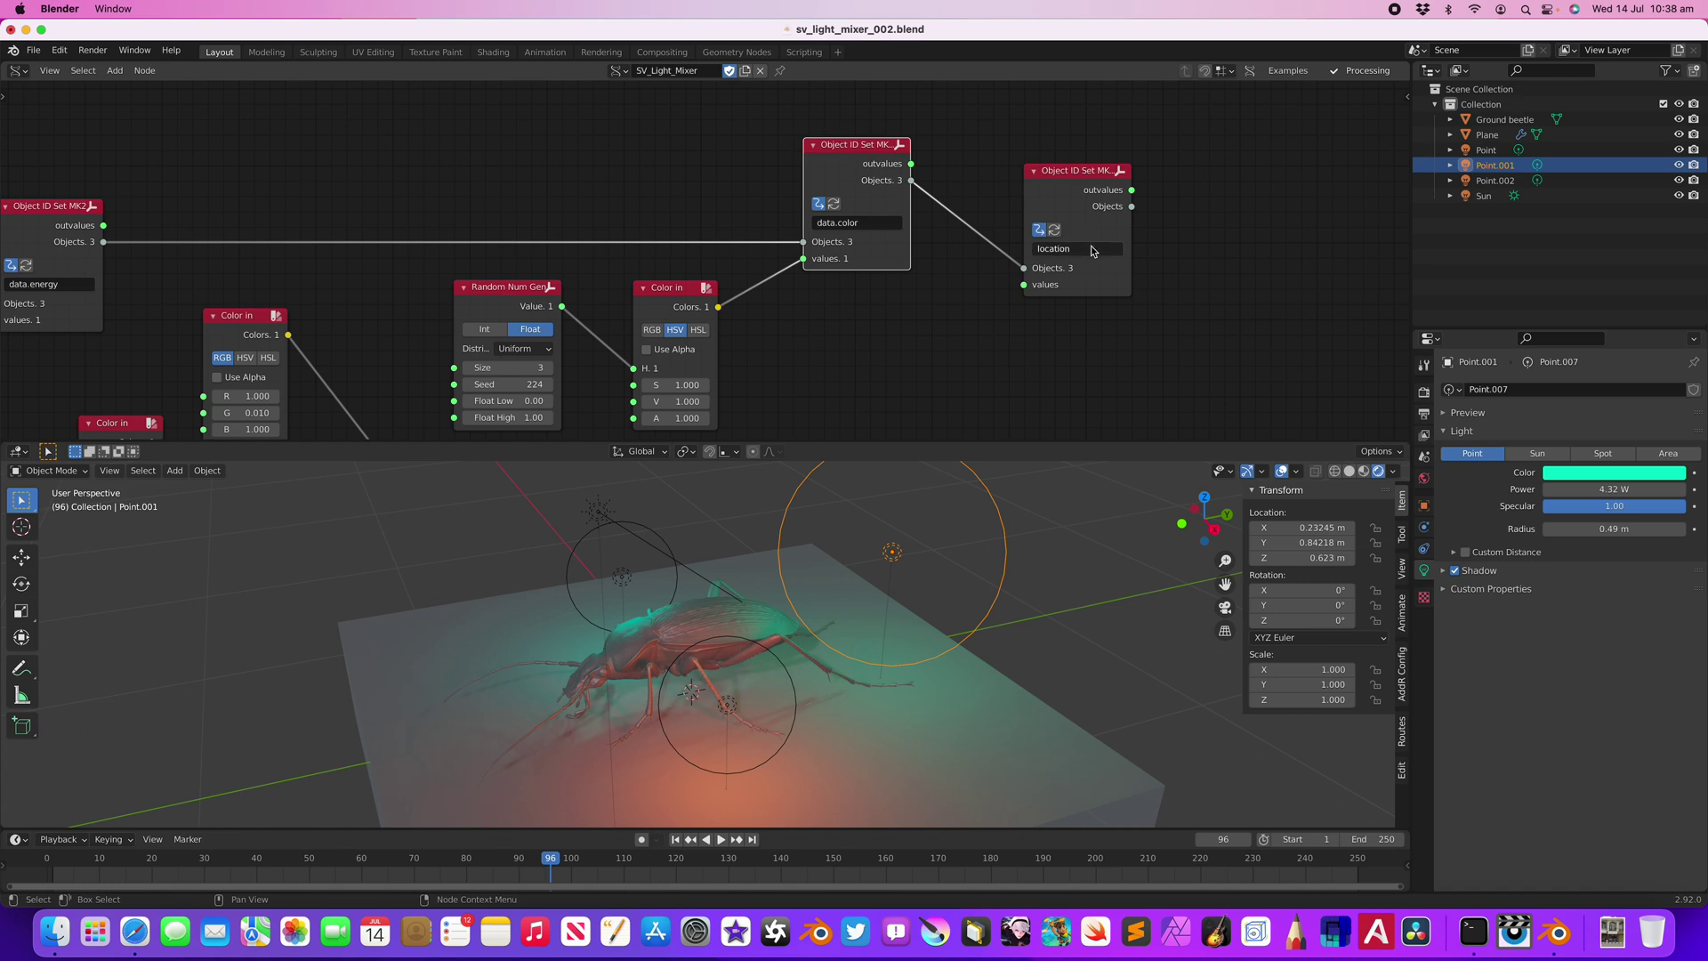
middle_click_drag(938, 316, 940, 293)
- Add a Random Vector node and connect its Random output to the location node's values
key("shift+a")
left_click(940, 293)
type("random v")
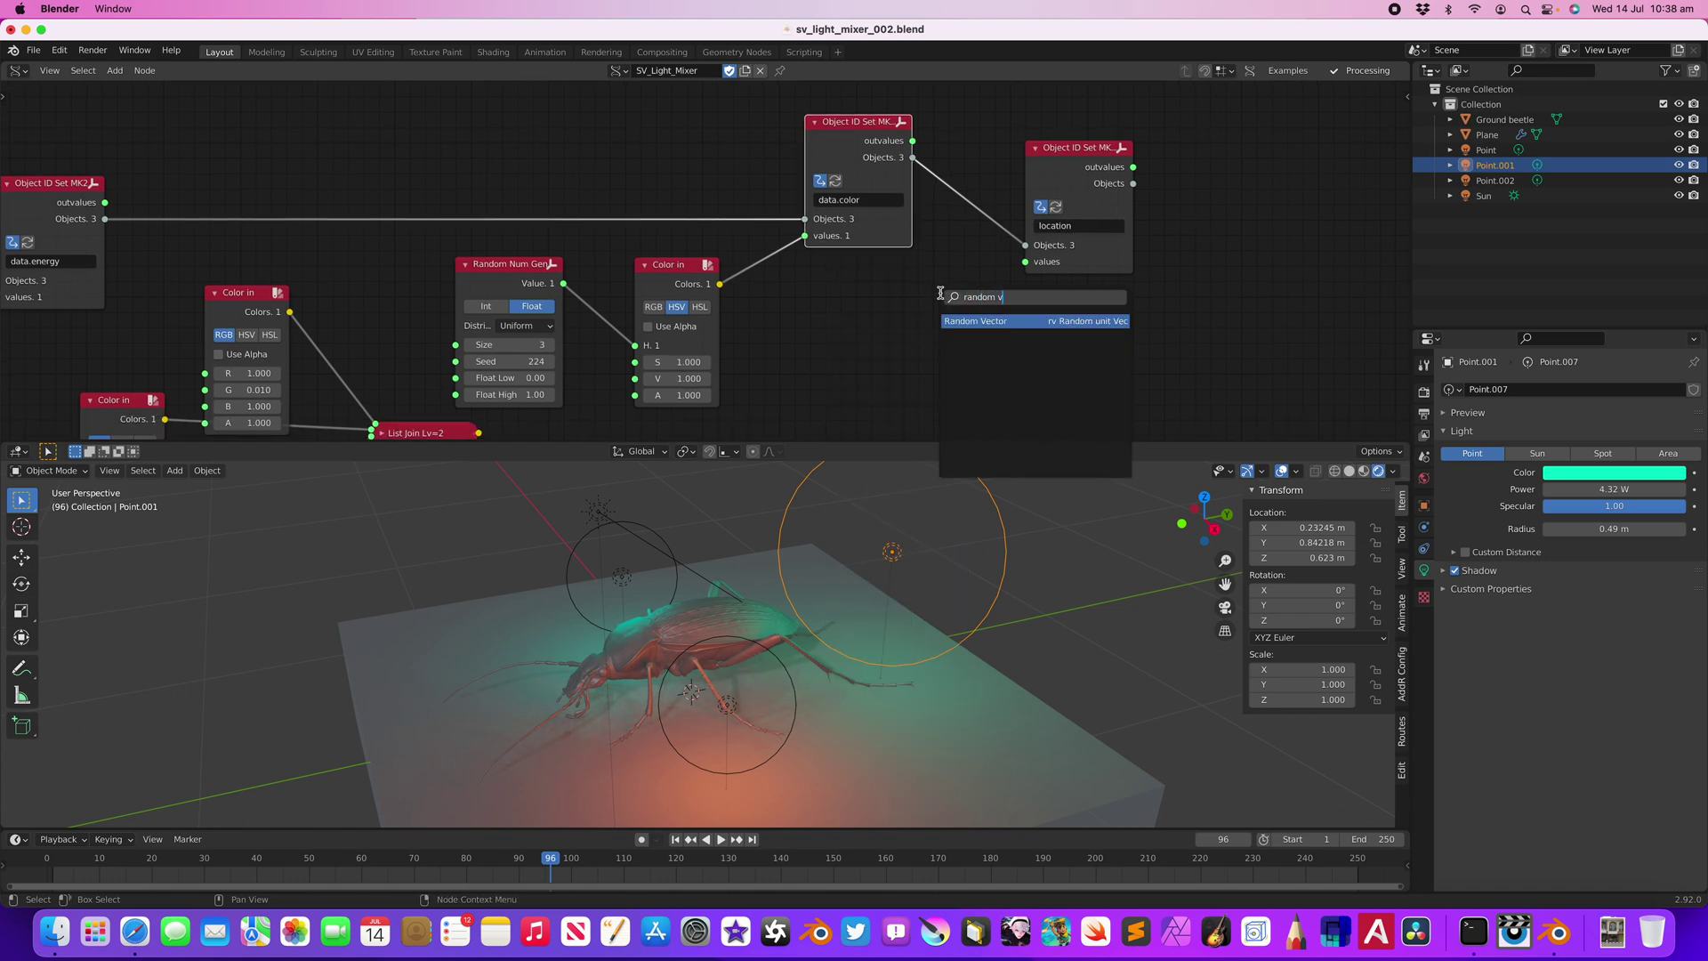
key("Return")
left_click(865, 294)
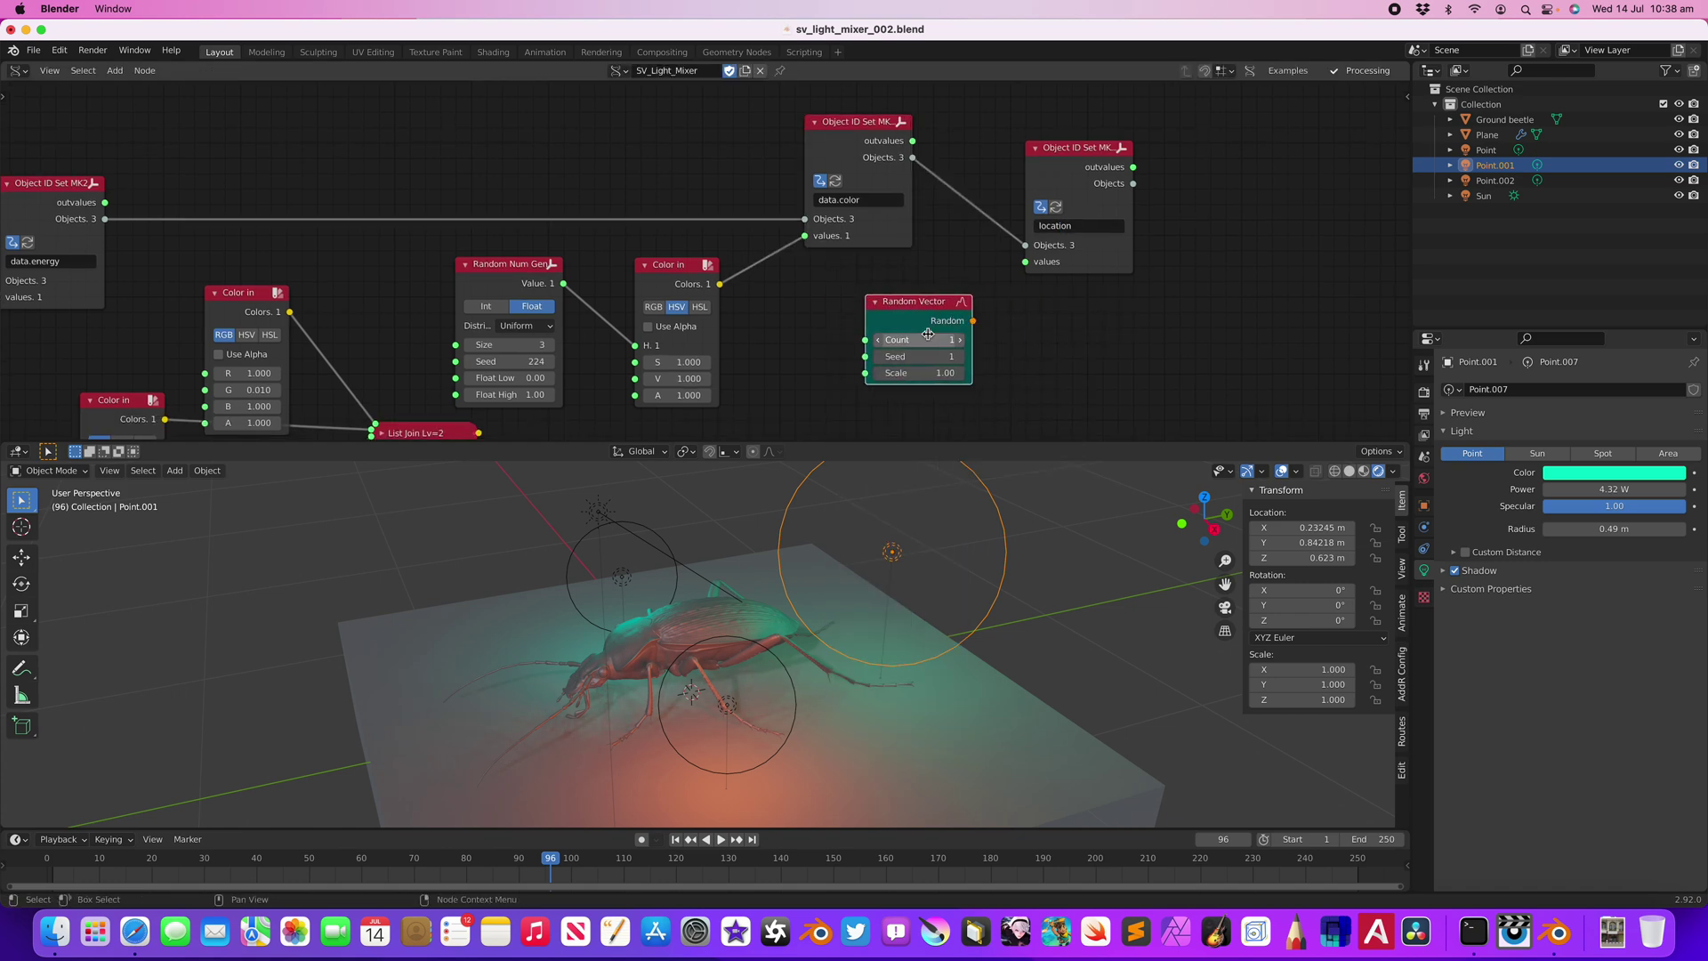
left_click_drag(973, 320, 1025, 261)
- Set the Random Vector node to Count 3, Seed 83 and Scale 1.12
mouse_move(919, 357)
left_mouse_down()
mouse_move(965, 373)
mouse_move(929, 373)
left_mouse_up()
scroll(767, 630, "down", 8)
middle_click_drag(767, 630, 818, 598)
mouse_move(919, 356)
left_mouse_down()
mouse_move(980, 357)
mouse_move(916, 316)
mouse_move(930, 371)
left_mouse_up()
left_click(915, 316)
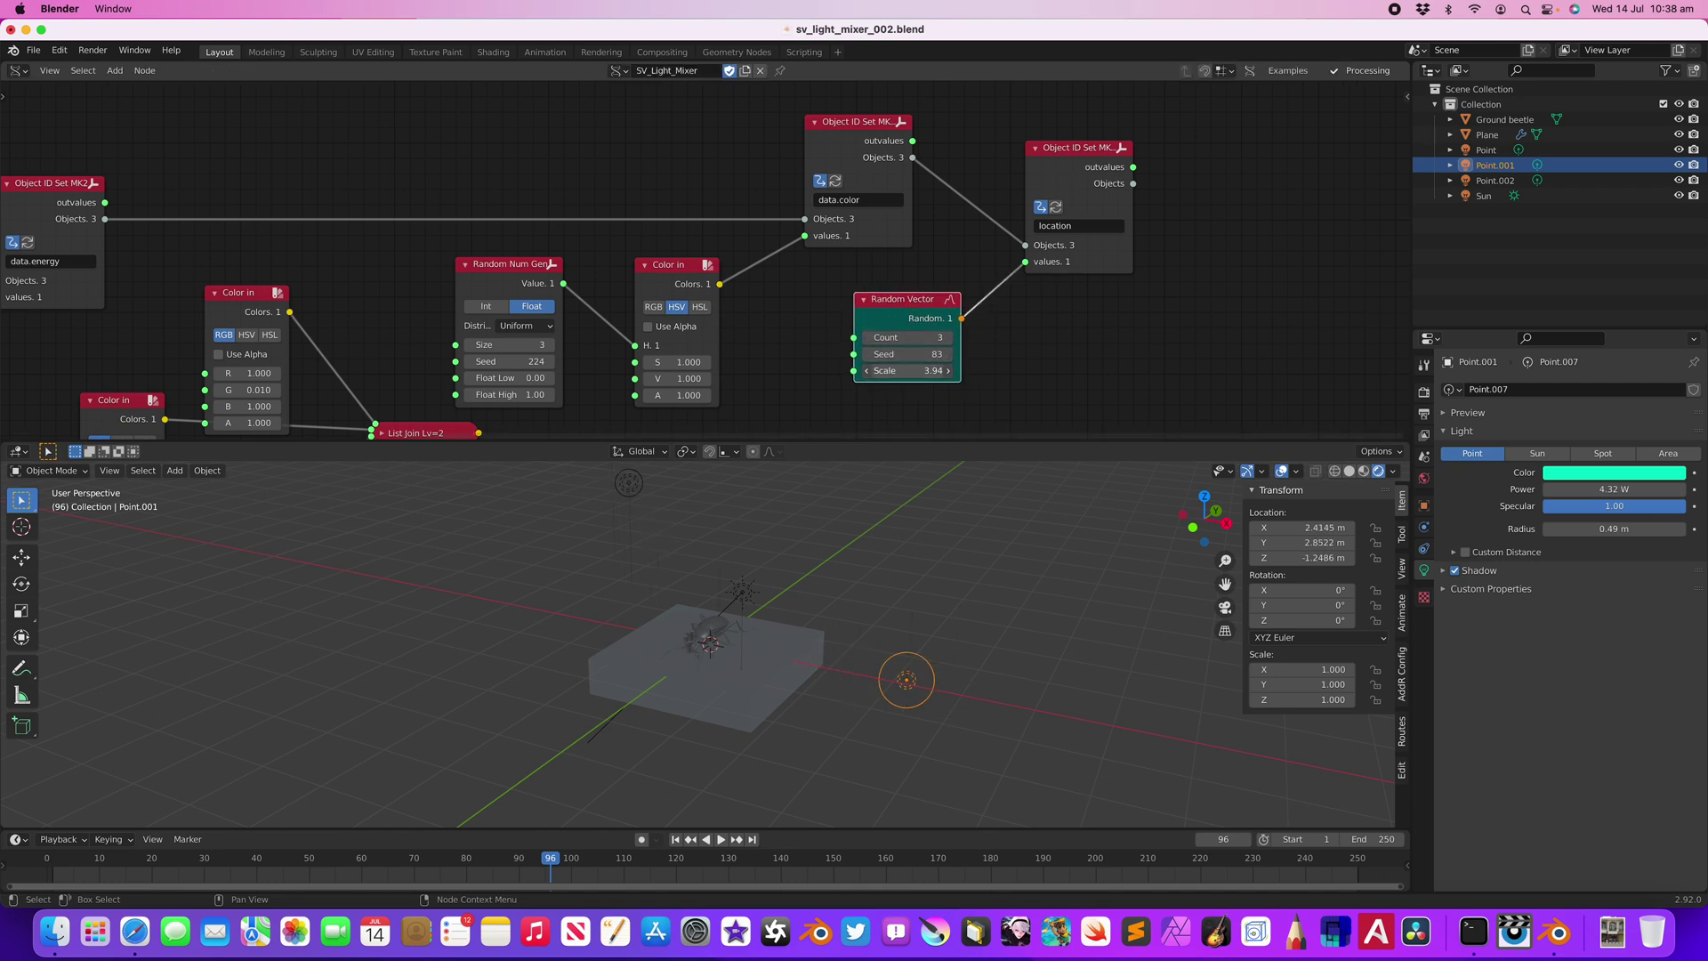
- Insert a Move node between Random Vector and the location node, with its movement vector's Z at 1.24
key("alt+space")
type("move")
key("Return")
left_click(997, 324)
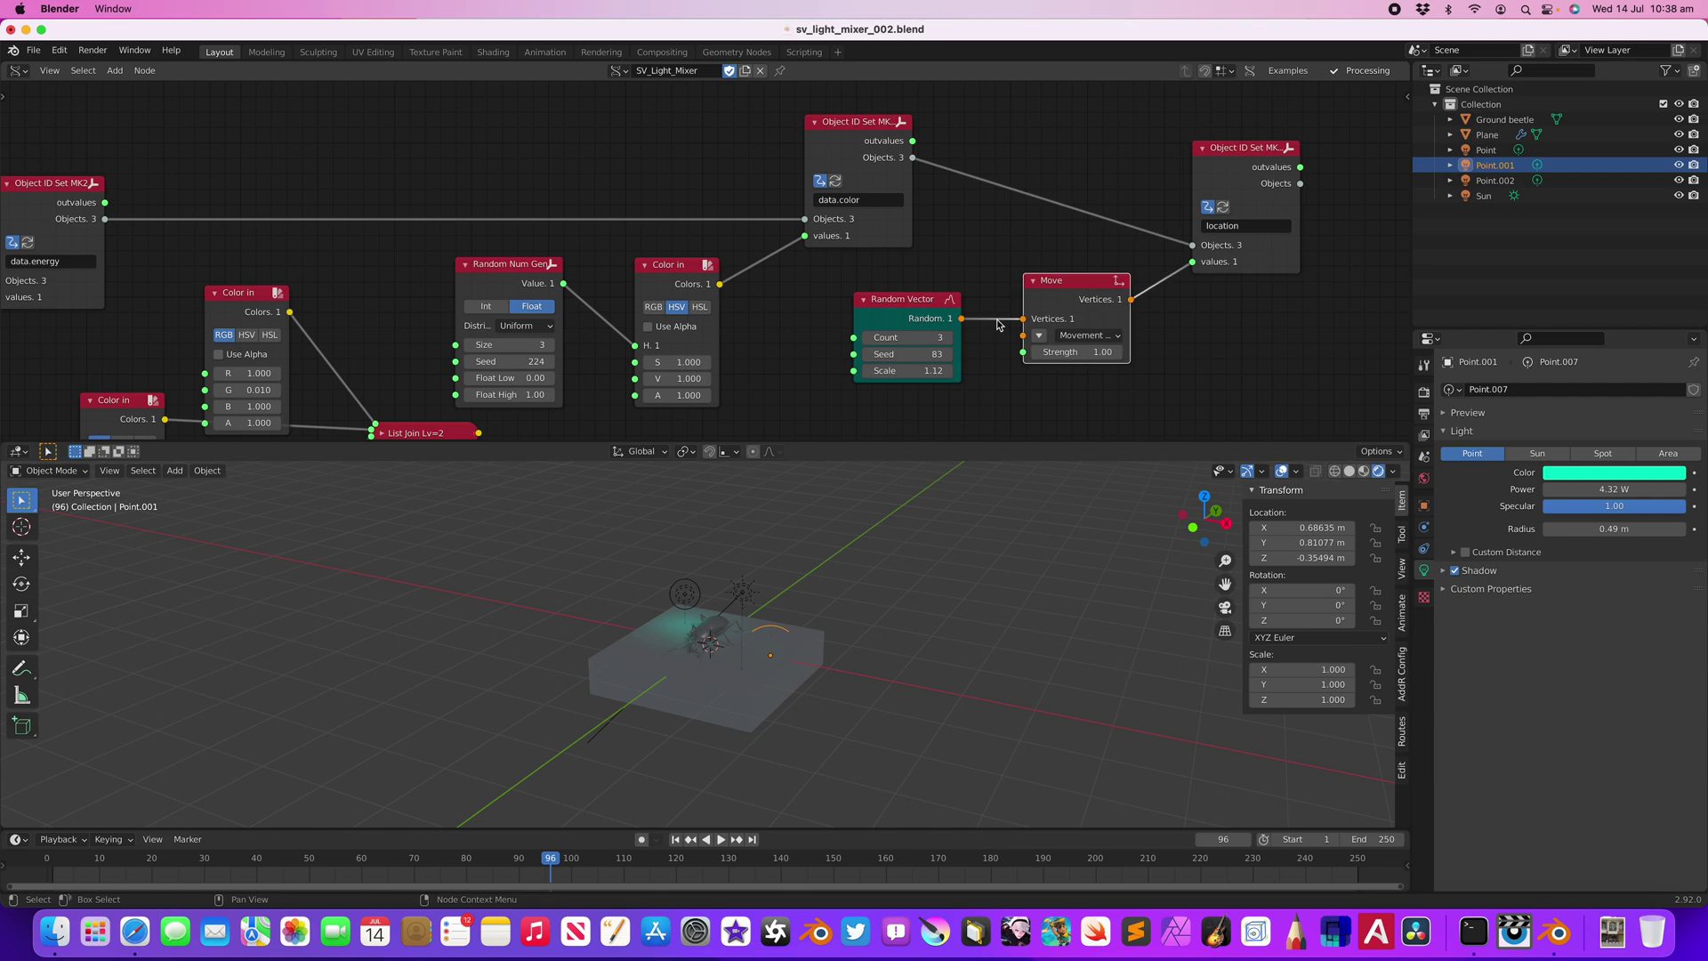
left_click(1041, 335)
left_click_drag(1084, 366, 1143, 365)
middle_click_drag(747, 614, 831, 631)
- Change the Random Vector Seed to 233 and Scale to 0.51, then save the file
left_click_drag(905, 355, 1000, 354)
scroll(794, 525, "up", 2)
middle_click_drag(804, 587, 822, 547, "shift")
scroll(762, 256, "down", 3)
key("super+s")
- Add a Frame info node below the Random Num Gen node
middle_click_drag(644, 301, 783, 185)
scroll(730, 308, "down", 1)
key("alt+space")
type("frame")
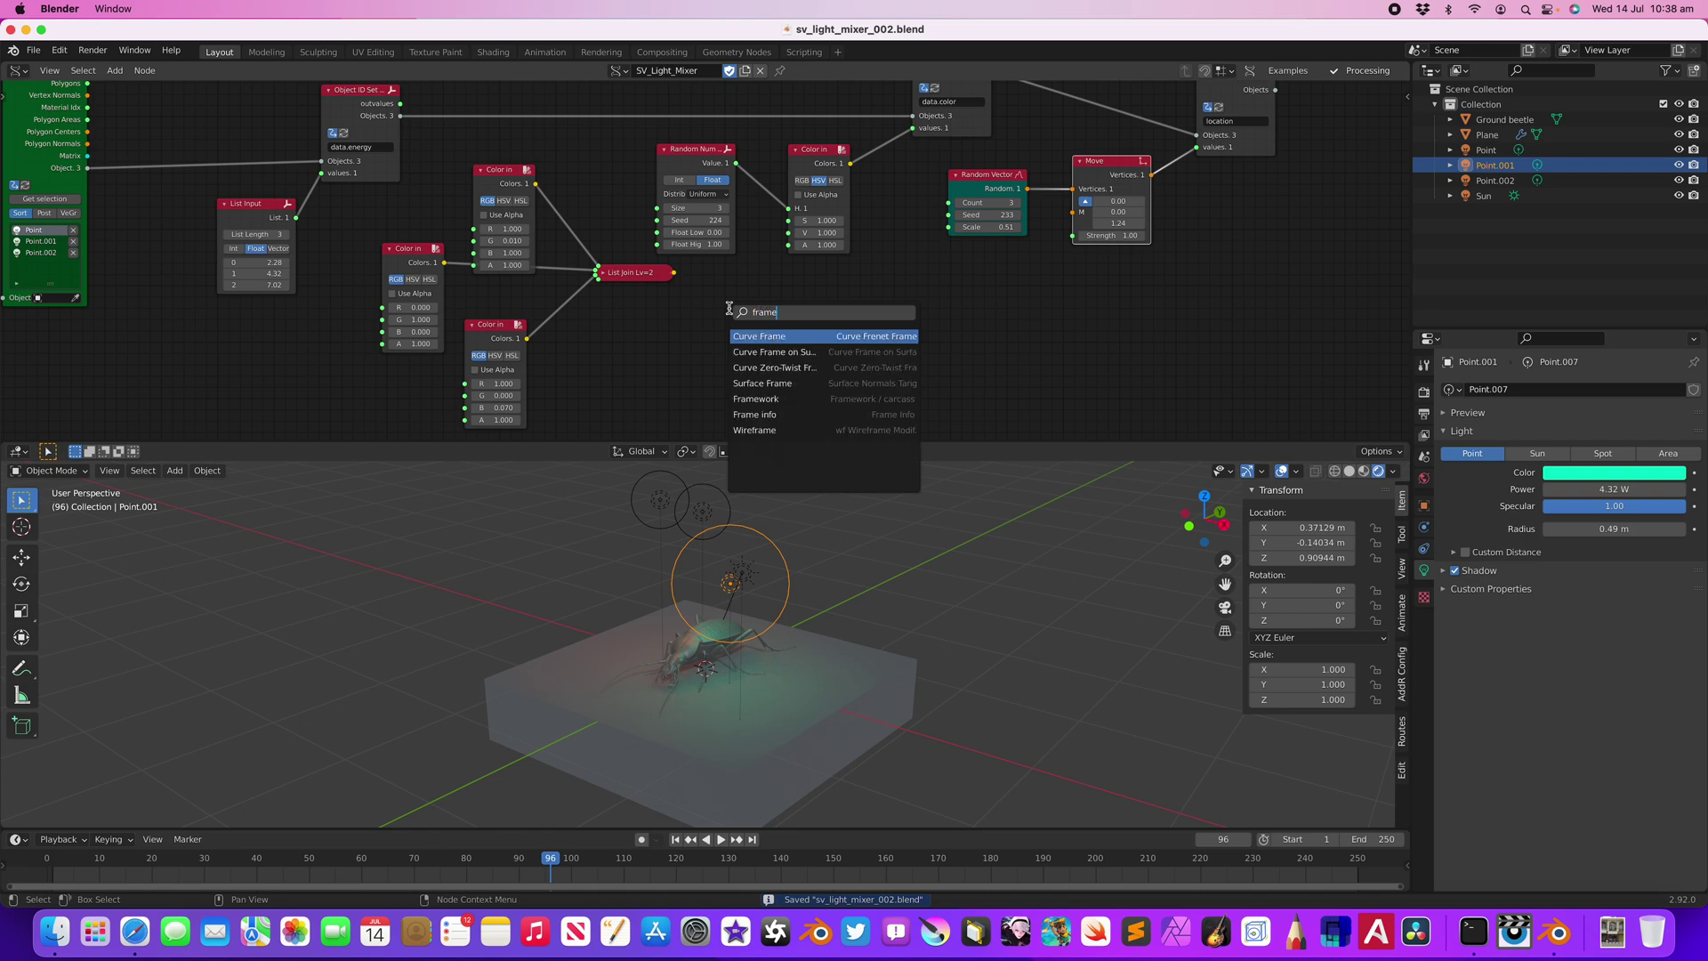
key("Down")
key("Down")
key("Down")
key("Down")
key("Down")
key("Down")
key("Up")
key("Return")
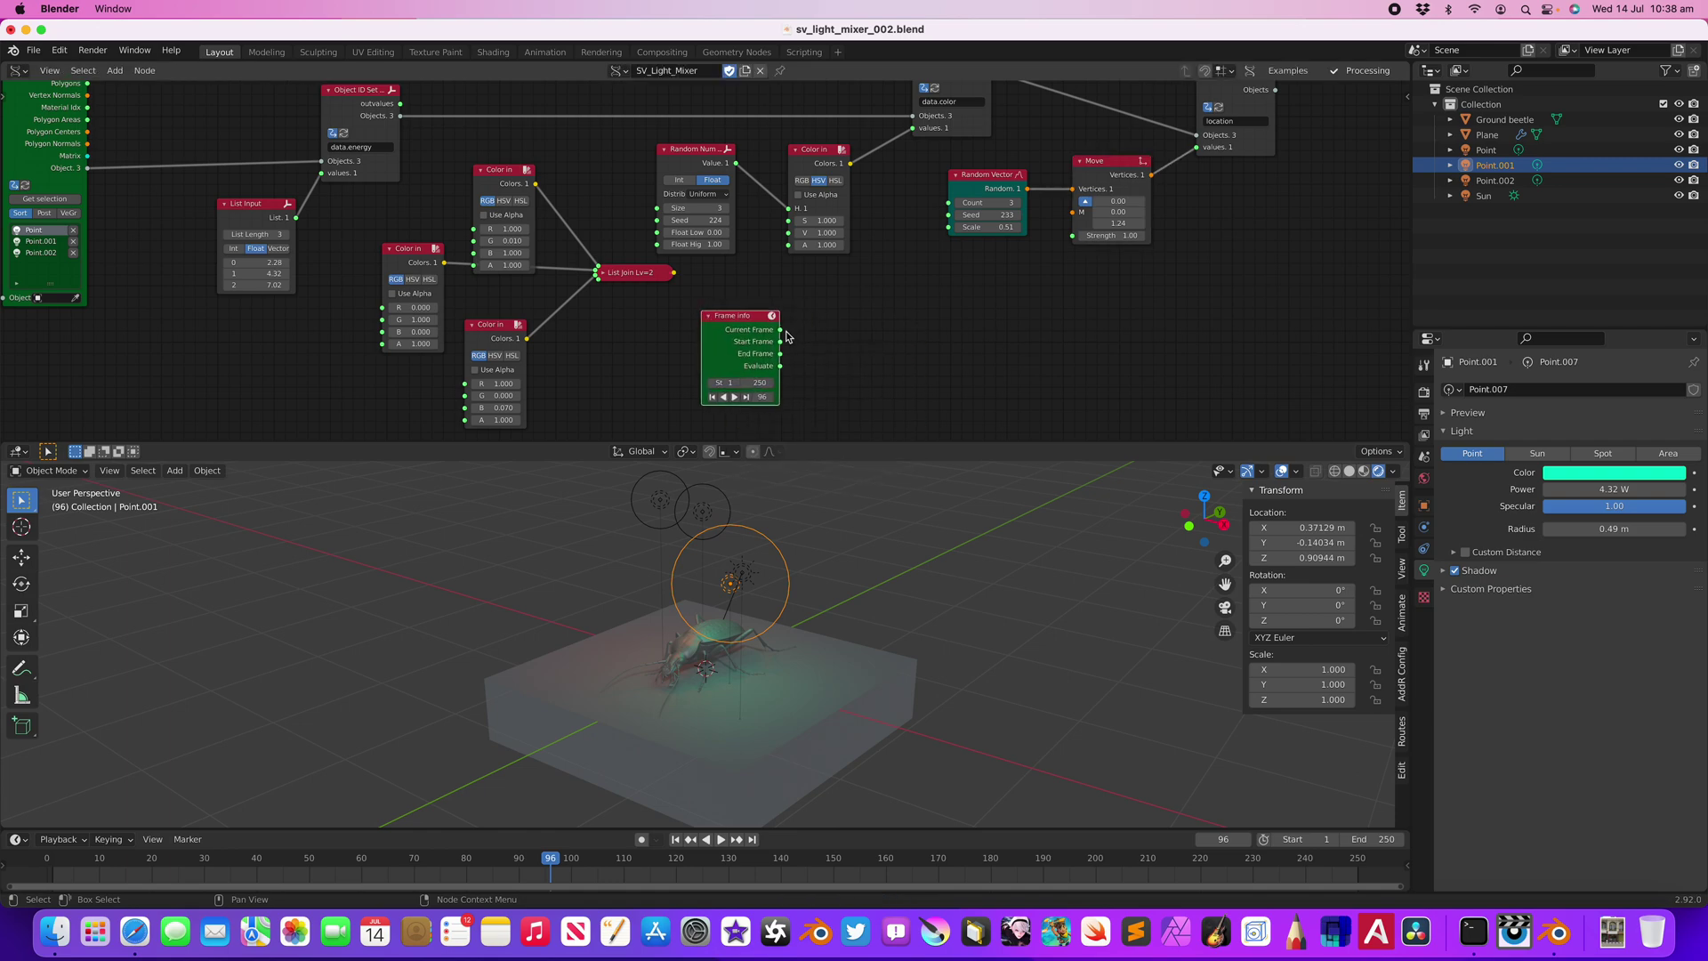
- Connect Frame info's Current Frame to the Seed inputs of Random Num Gen and Random Vector, and save the file
left_click_drag(783, 332, 805, 319)
left_click_drag(664, 222, 658, 219)
left_click_drag(780, 329, 950, 215)
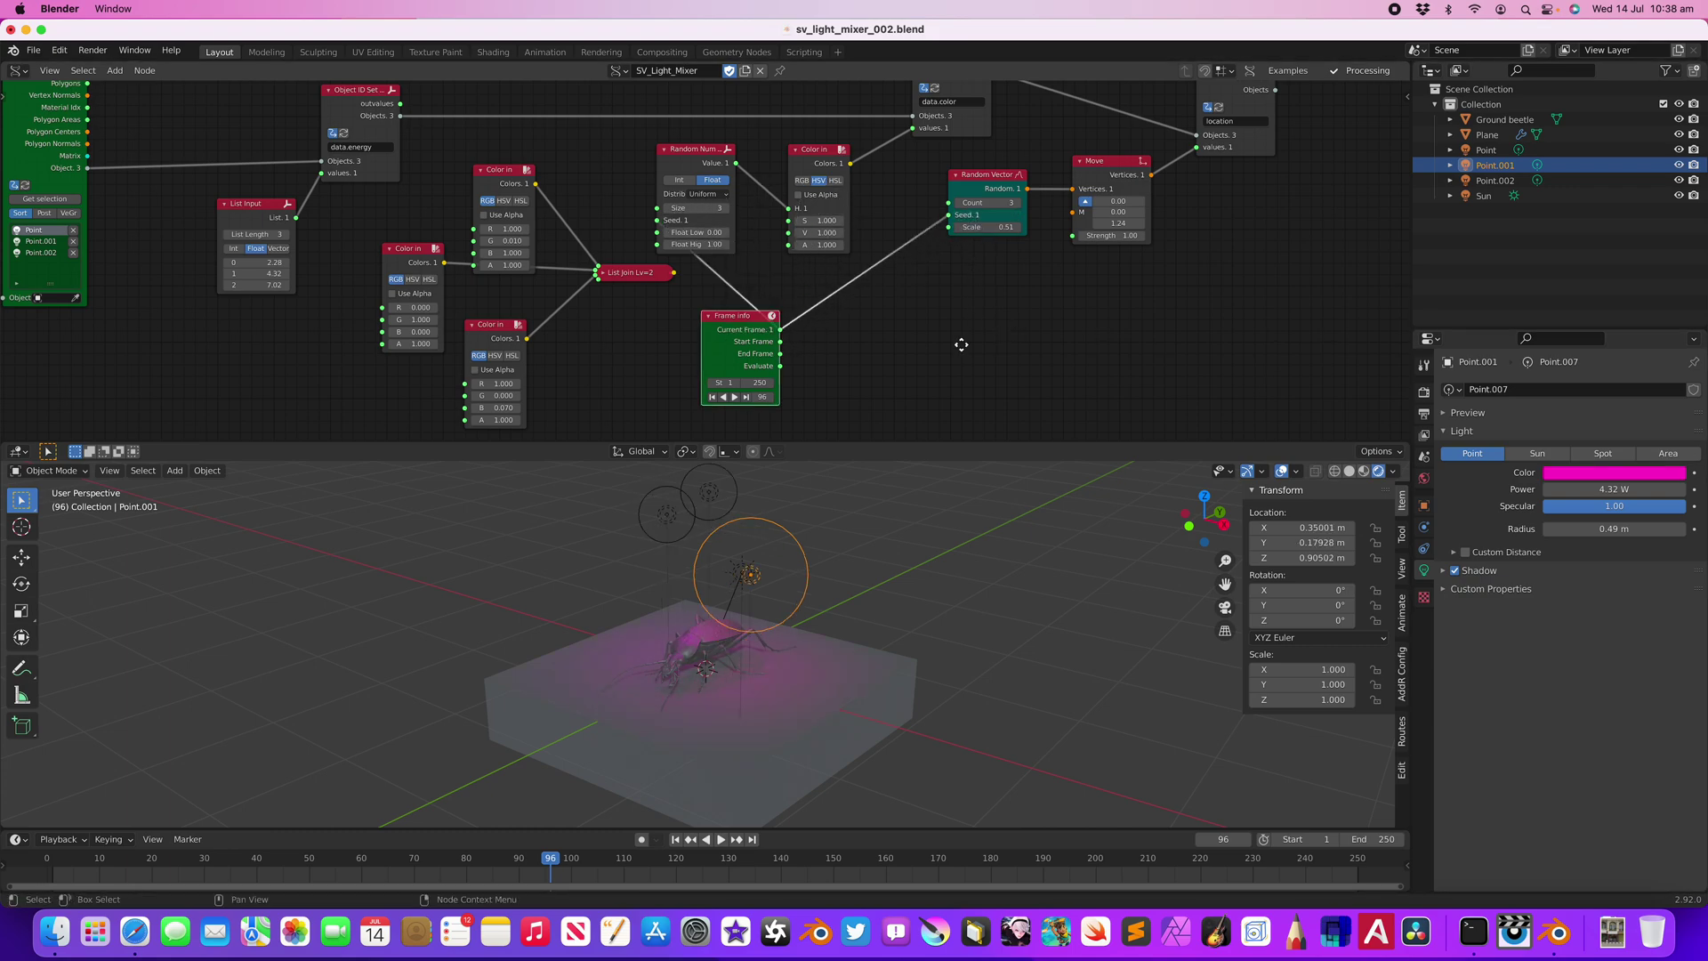
middle_click_drag(957, 344, 888, 370)
key("ctrl+s")
- Play the animation and examine how the lights' colors and positions change from frame to frame around the beetle
key("Right")
key("Right")
key("Right")
key("Right")
key("Right")
key("Right")
key("Right")
key("Right")
key("Right")
key("Right")
key("Right")
key("Right")
key("Right")
key("Right")
key("Right")
key("Right")
key("Right")
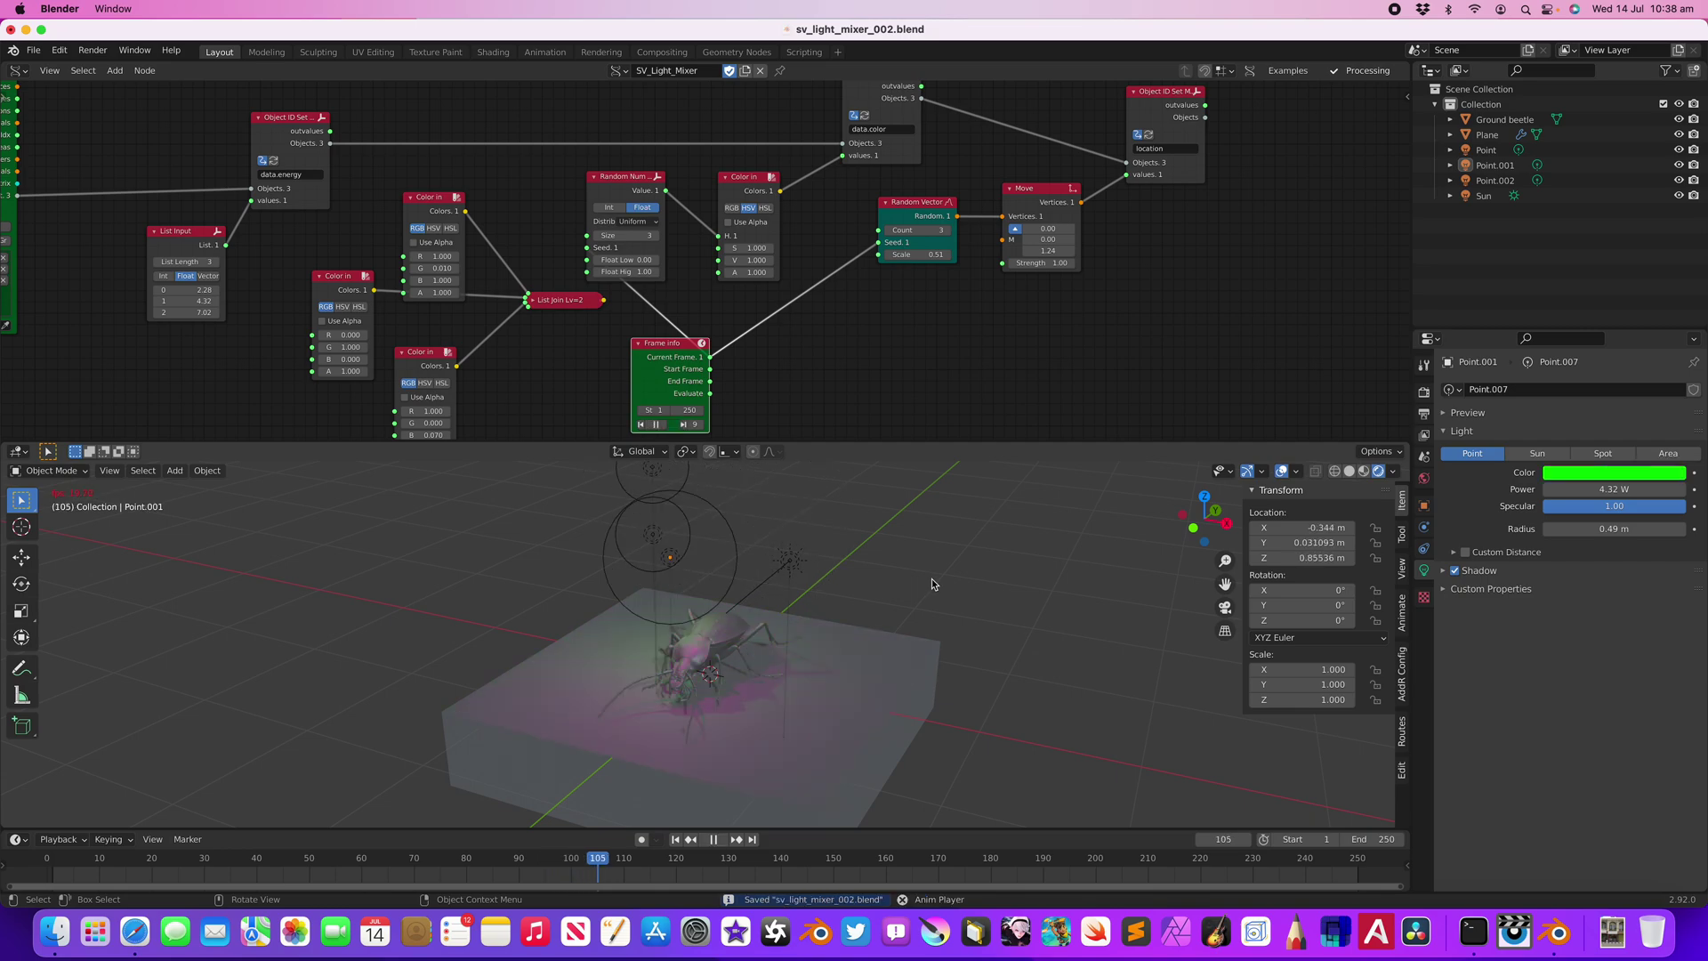
middle_click_drag(789, 625, 887, 620)
key("Right")
key("Right")
key("Right")
key("Right")
key("Right")
- Give the plane a new material with a pale pinkish base color and Subsurface 0.319
left_click(858, 628)
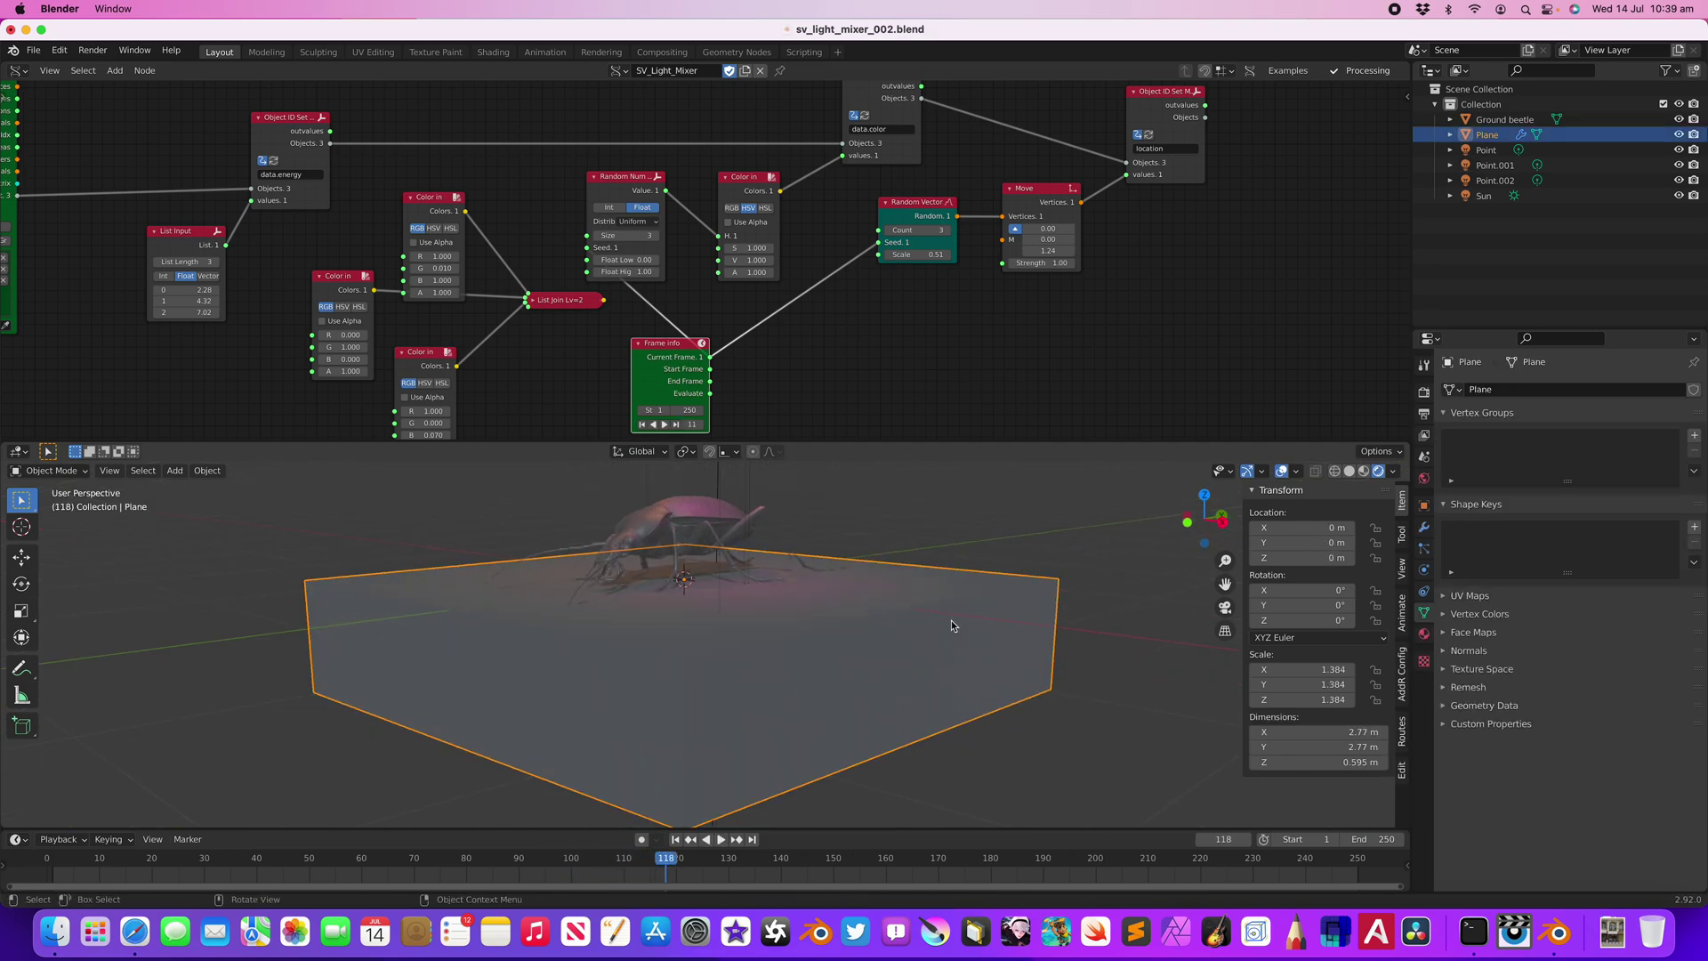
scroll(949, 618, "up", 3)
left_click(735, 514)
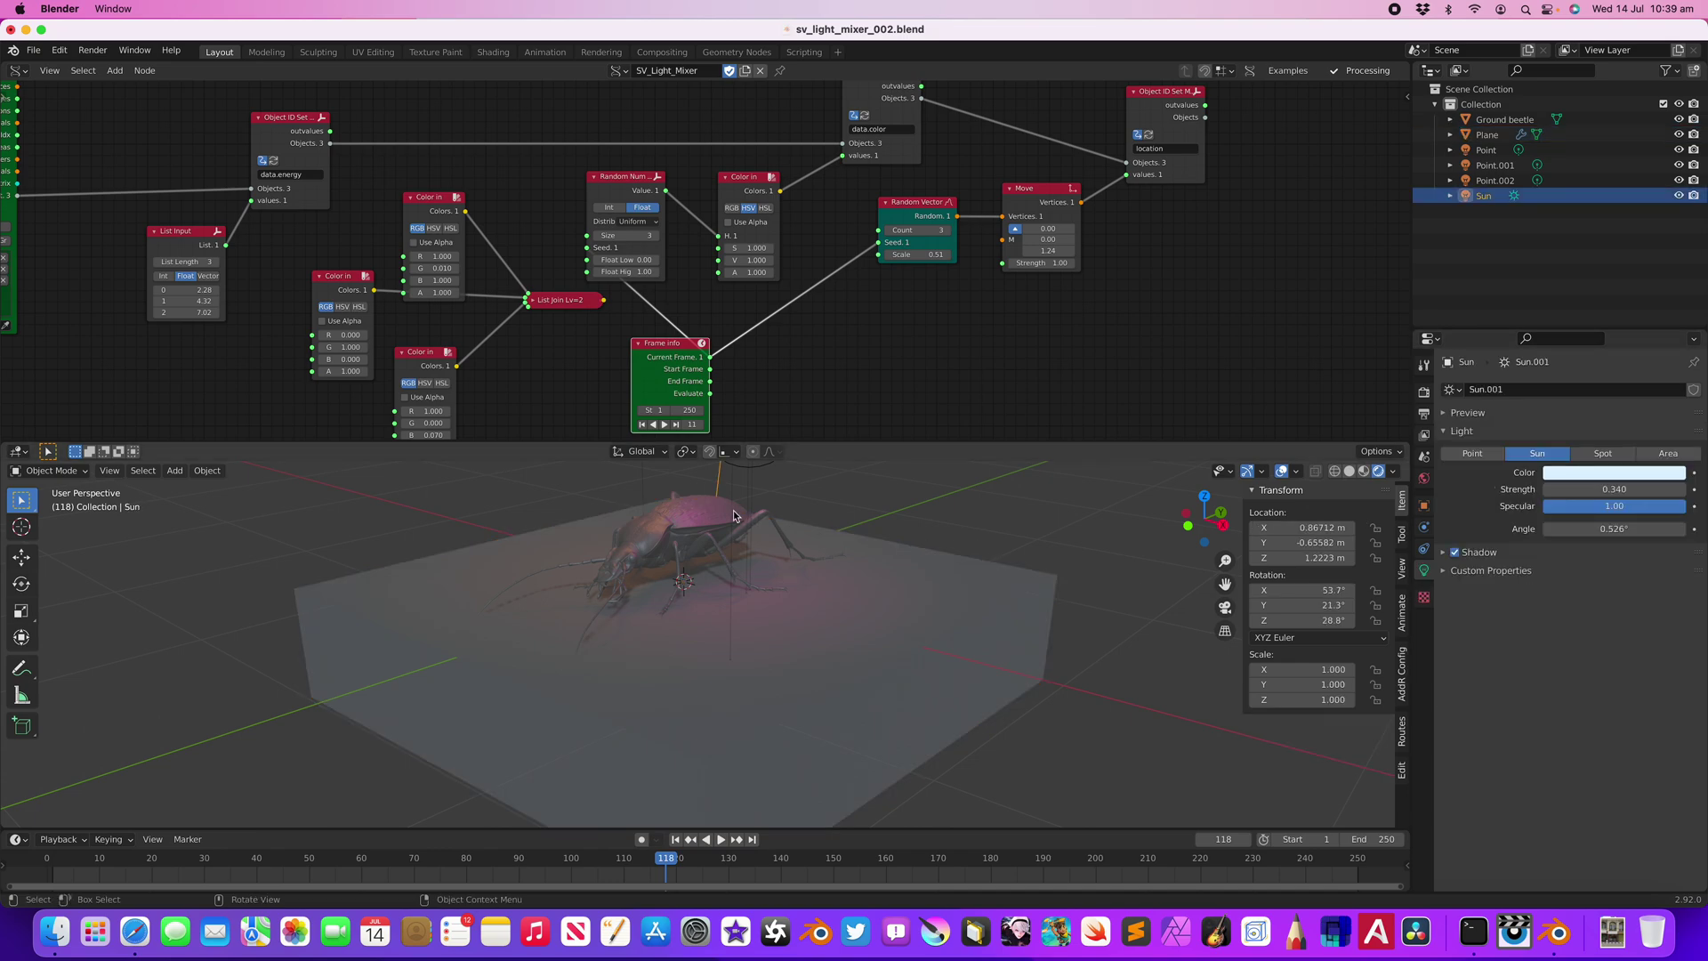
left_click(872, 585)
left_click(1424, 634)
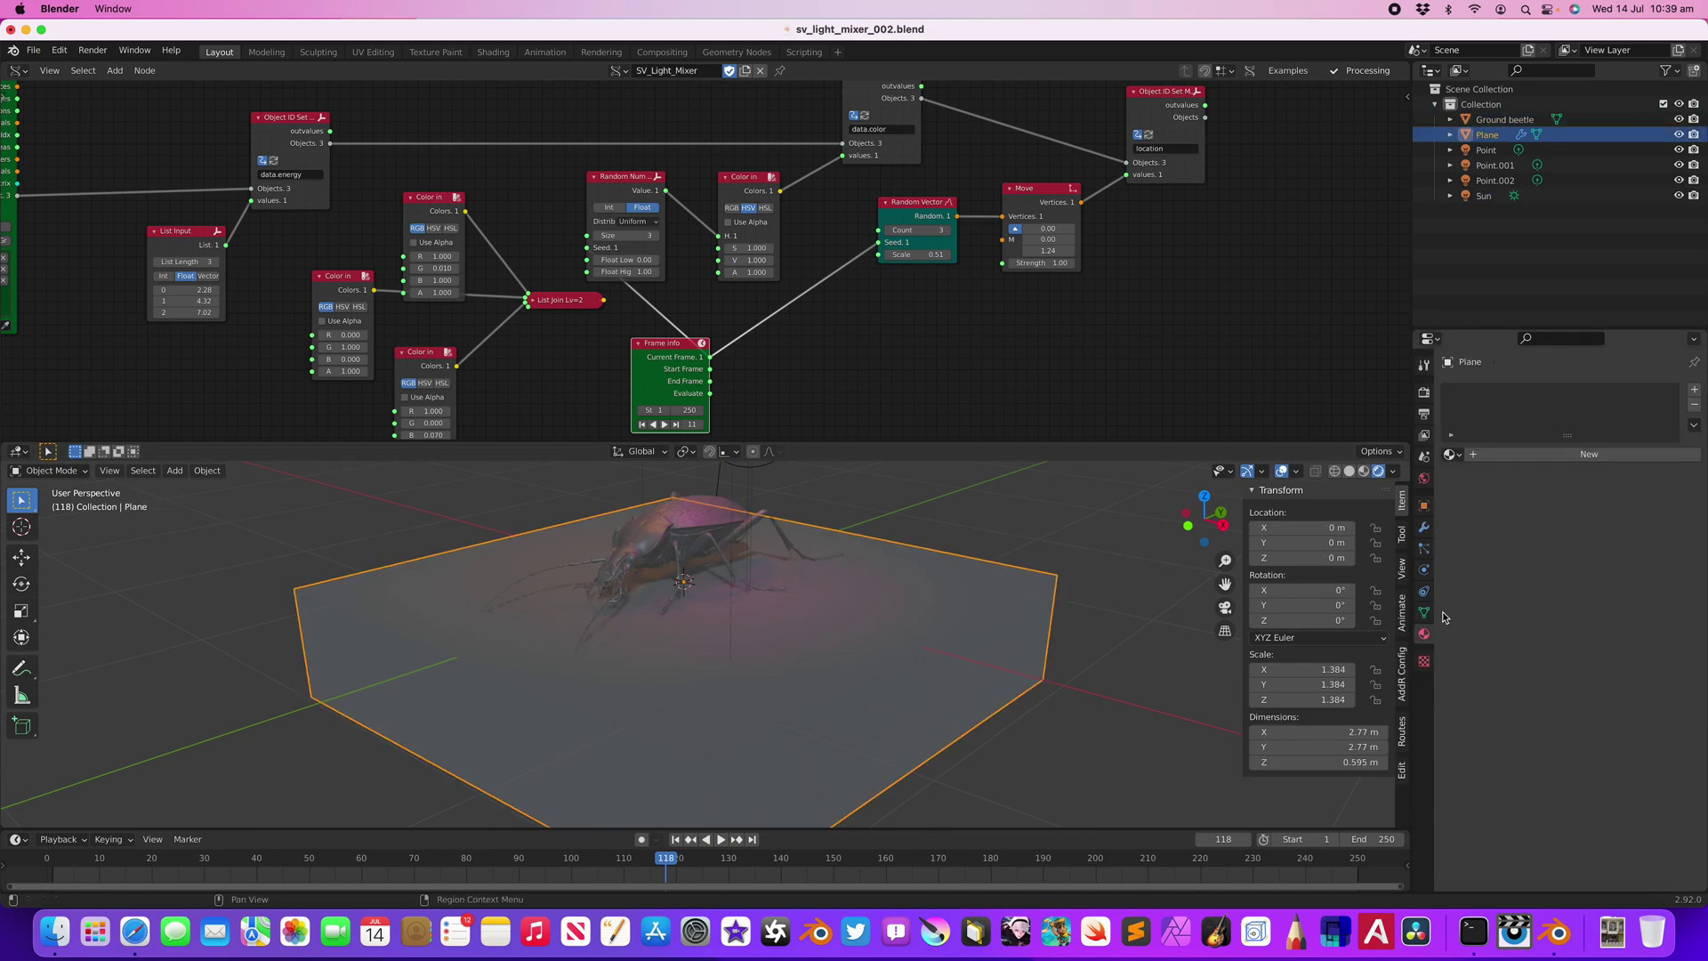
left_click(1520, 456)
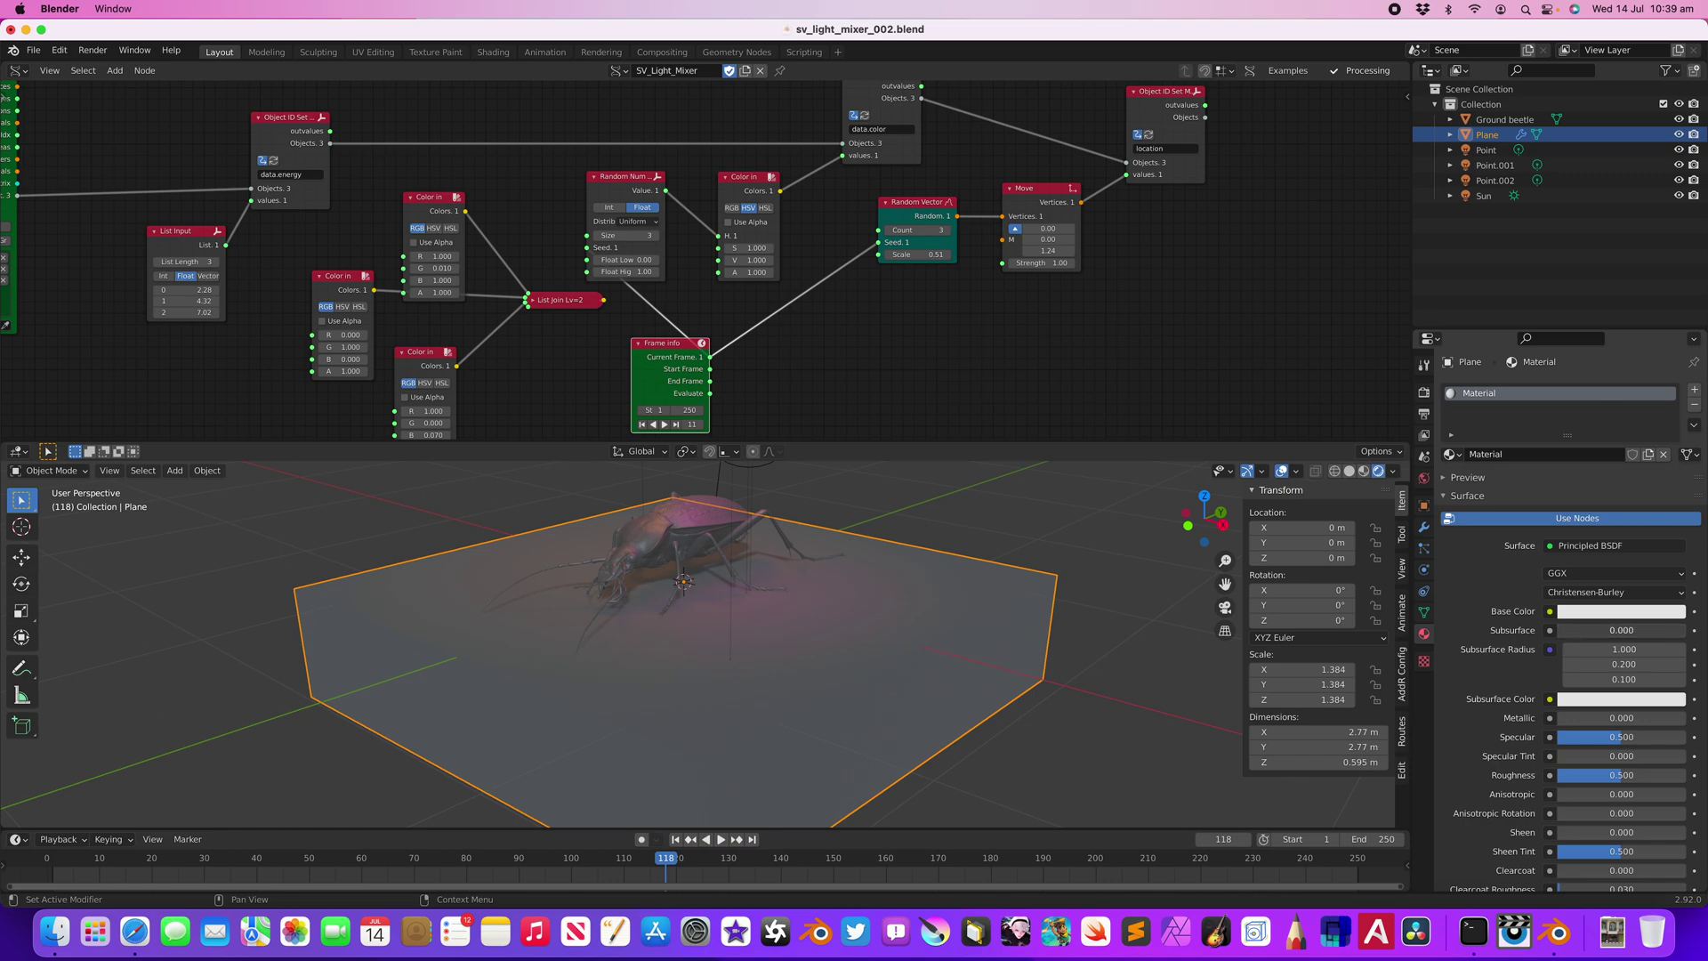
left_click(1598, 612)
left_click(1633, 455)
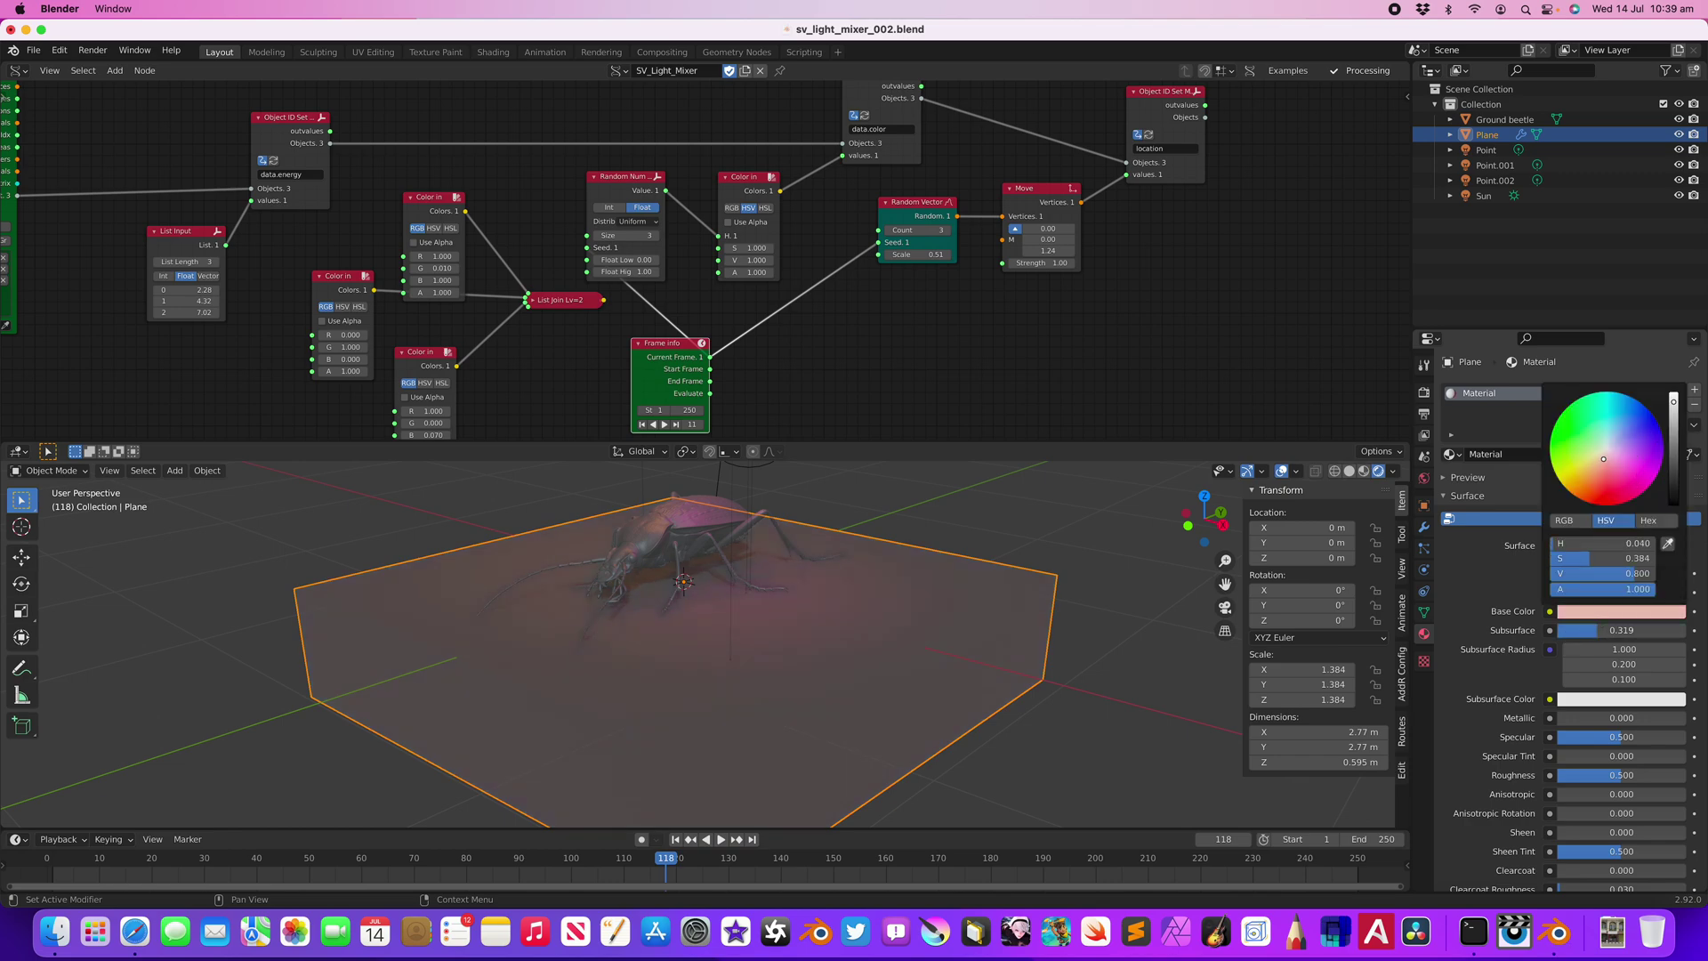
- Give the ground beetle a new material with Metallic 0.814 and Roughness 0.376, and save the file
left_click(680, 534)
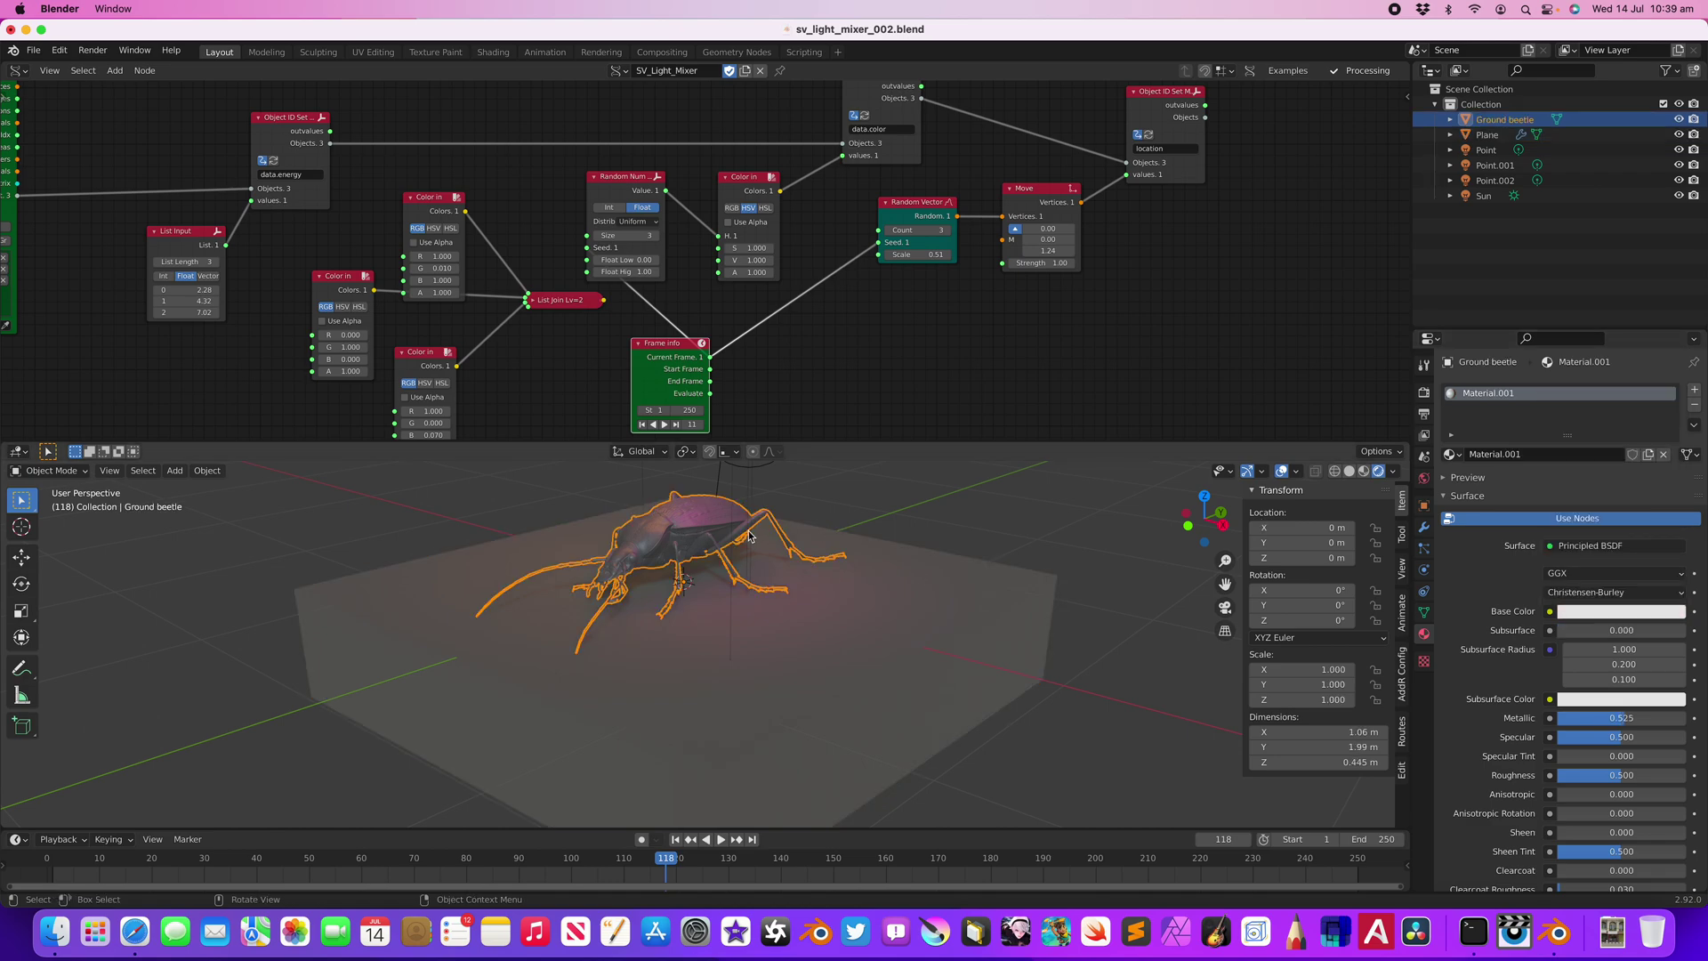
middle_click_drag(952, 594, 915, 591)
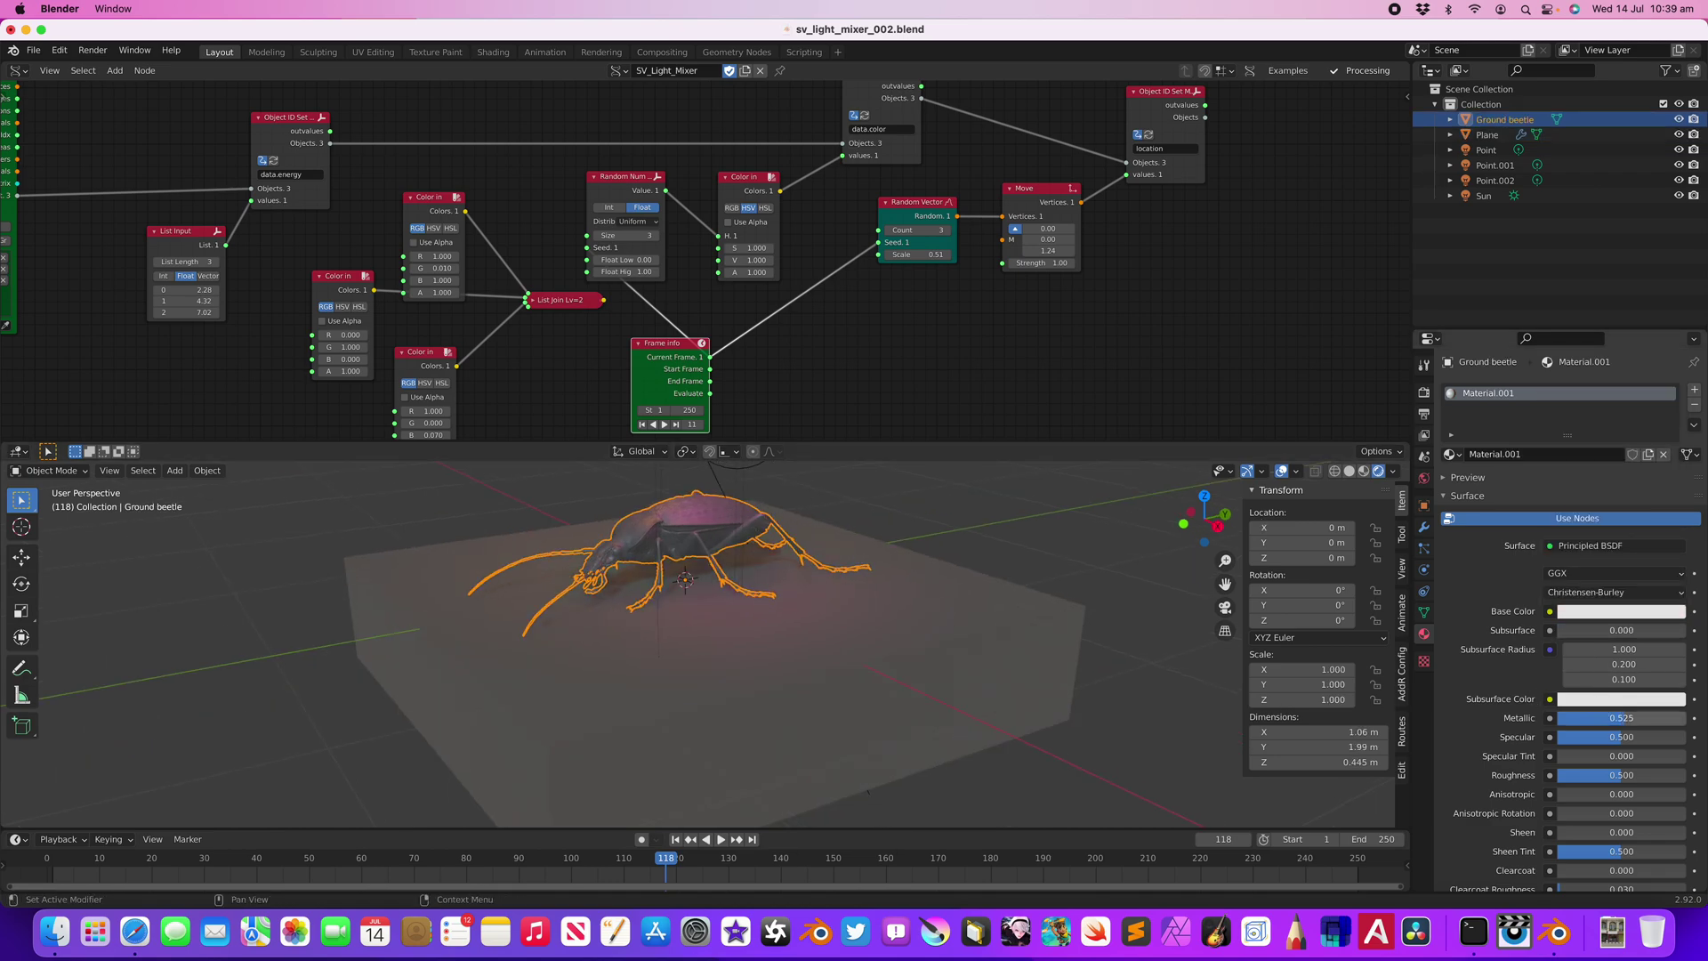
left_click_drag(1599, 719, 1649, 719)
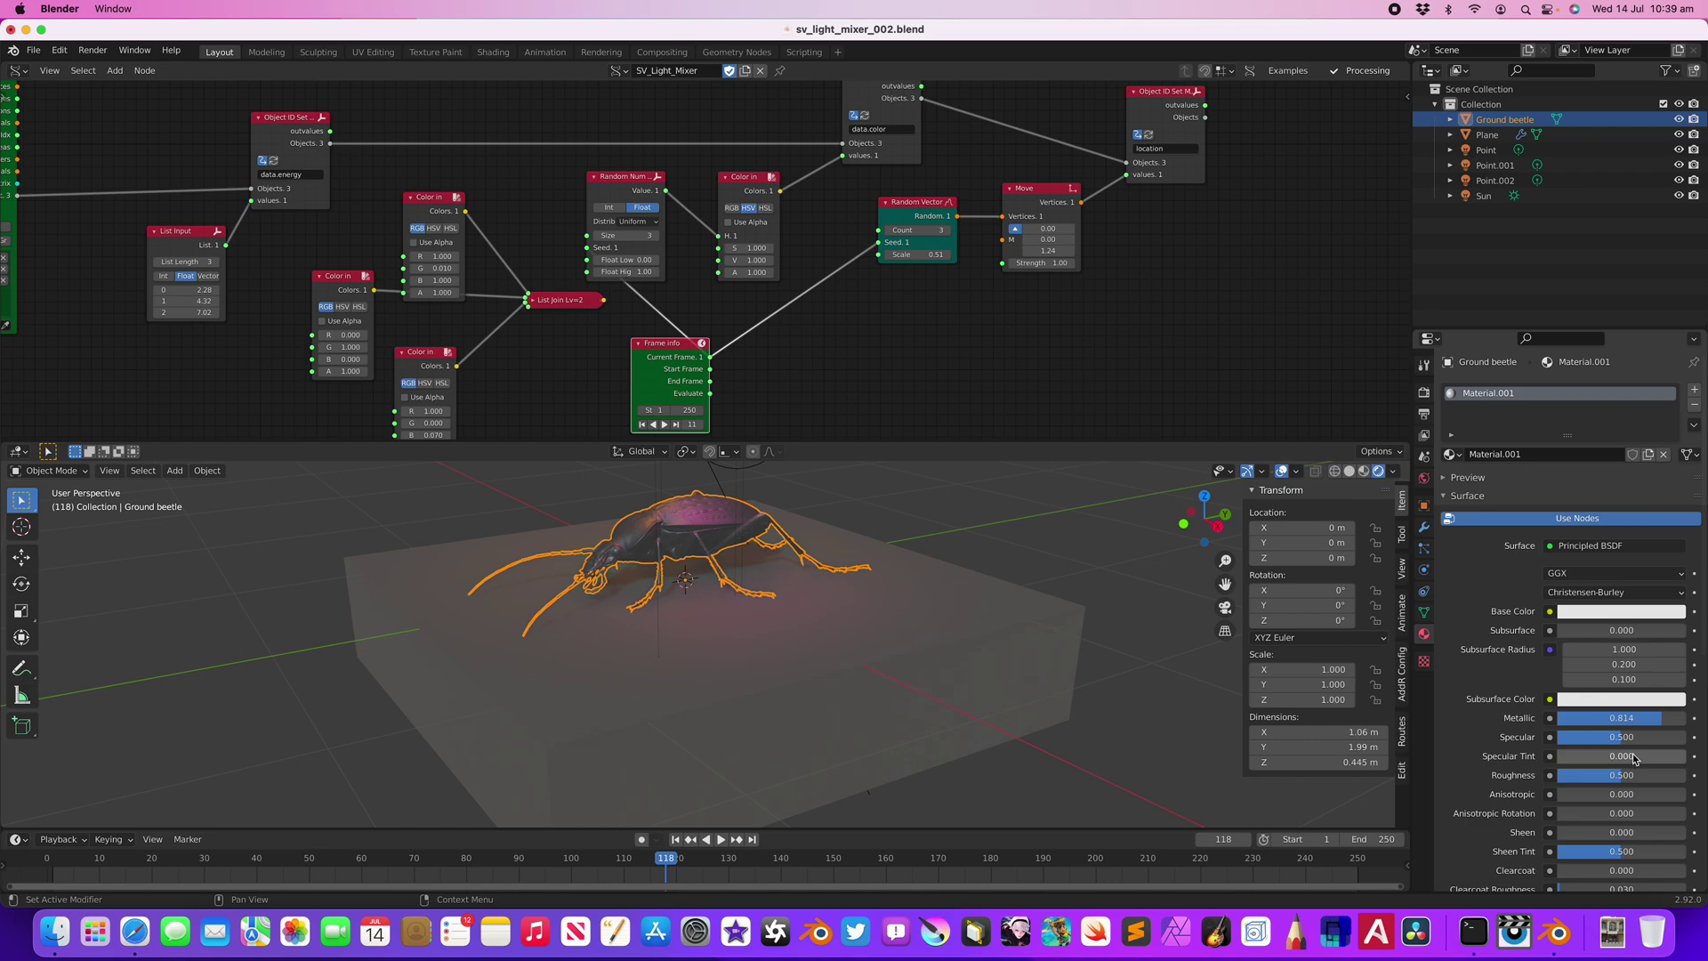
left_click_drag(1599, 775, 1606, 775)
middle_click_drag(834, 604, 927, 563)
key("ctrl+s")
- Play the animation again and examine how the changing lights fall on the beetle's metallic material
left_click(904, 541)
key("Right")
key("Right")
key("Right")
key("Right")
key("Right")
key("Right")
key("Right")
key("Right")
key("Right")
key("Right")
key("Right")
key("Right")
key("Right")
key("Right")
key("Right")
key("space")
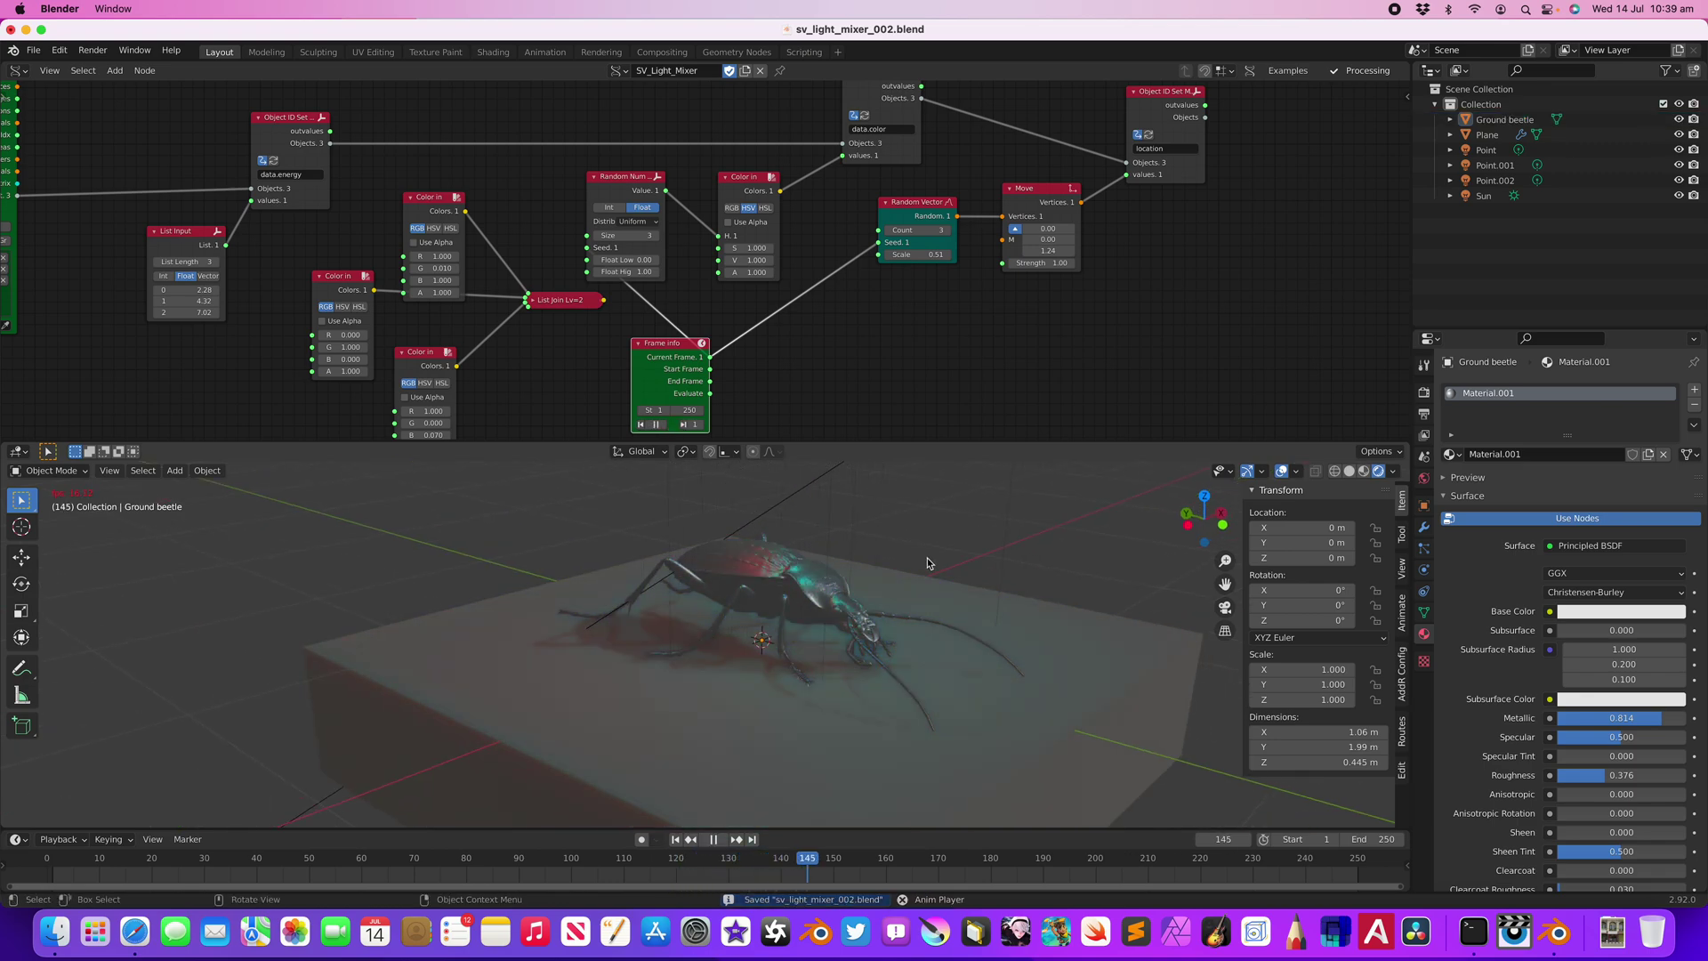
key("space")
- Select the plane and hide the viewport overlays for a clear view of the beetle
left_click(713, 735)
middle_click_drag(842, 706, 690, 719)
middle_click_drag(831, 646, 1033, 517)
left_click(1032, 517)
left_click(1278, 473)
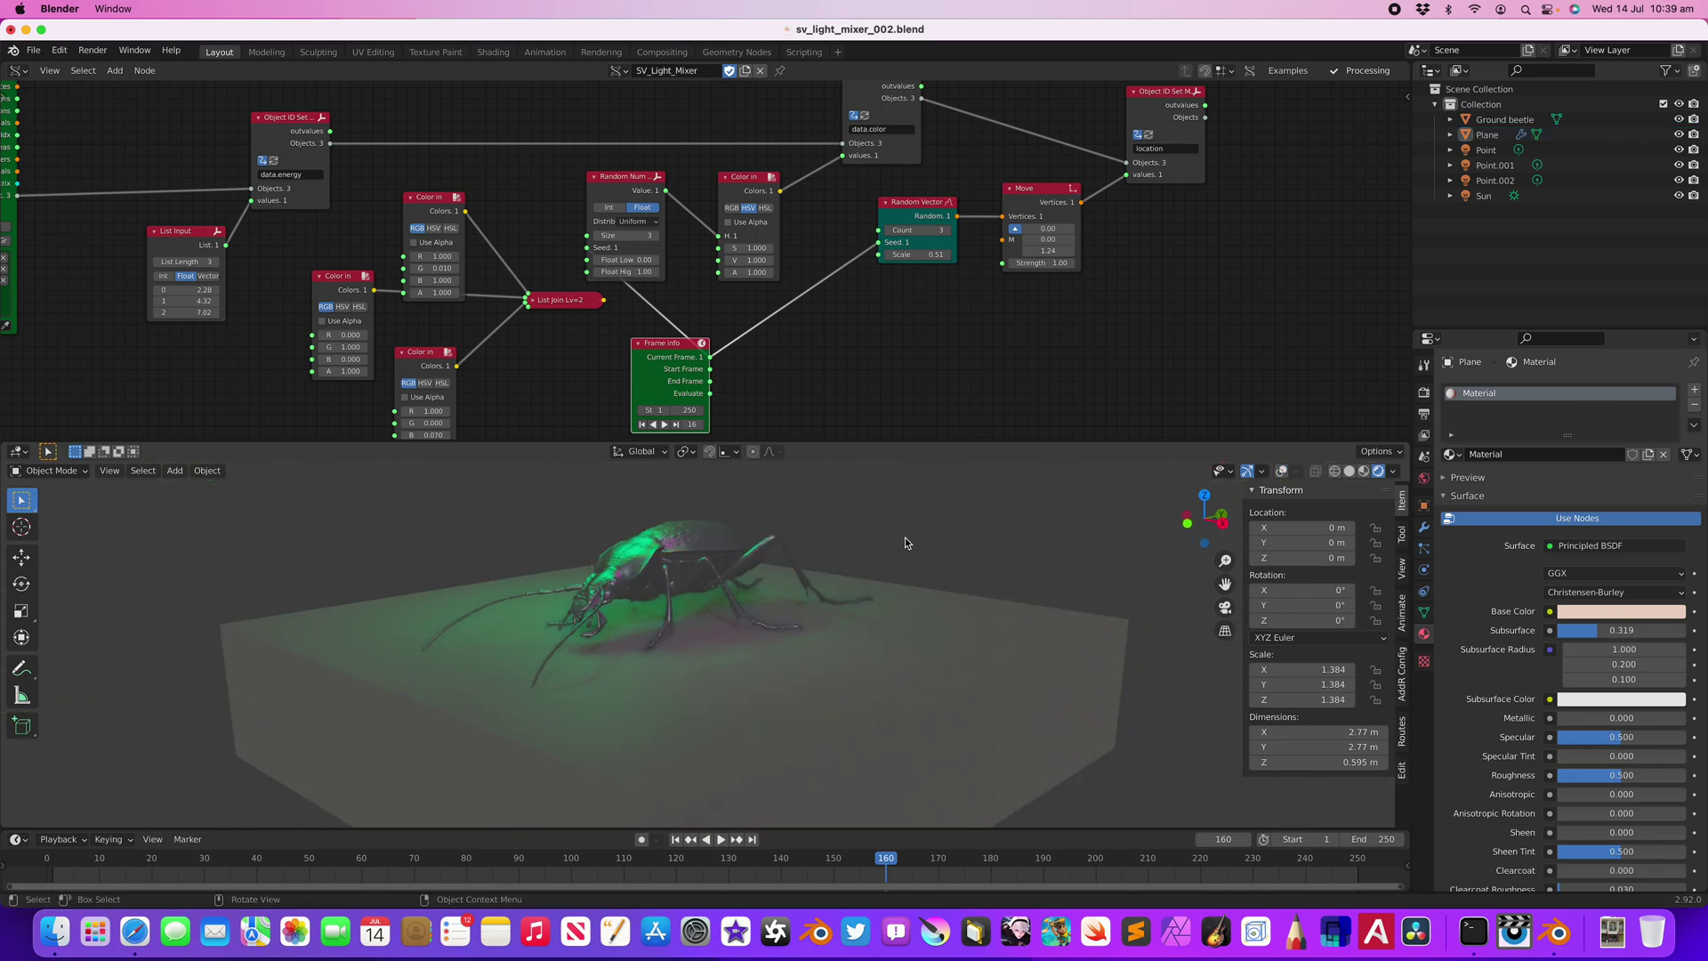
scroll(893, 605, "up", 4)
- Play the animation with overlays hidden, stop at frame 193, and save the file
key("space")
middle_click_drag(894, 605, 852, 621)
scroll(892, 618, "down", 2)
key("space")
key("ctrl+s")
- Move the data.energy node slightly up and away from the Get Objects Data node, with the whole node tree in view
scroll(516, 286, "down", 4)
middle_click_drag(311, 213, 459, 260)
scroll(498, 231, "up", 3)
left_click_drag(506, 215, 537, 188)
scroll(569, 245, "up", 2)
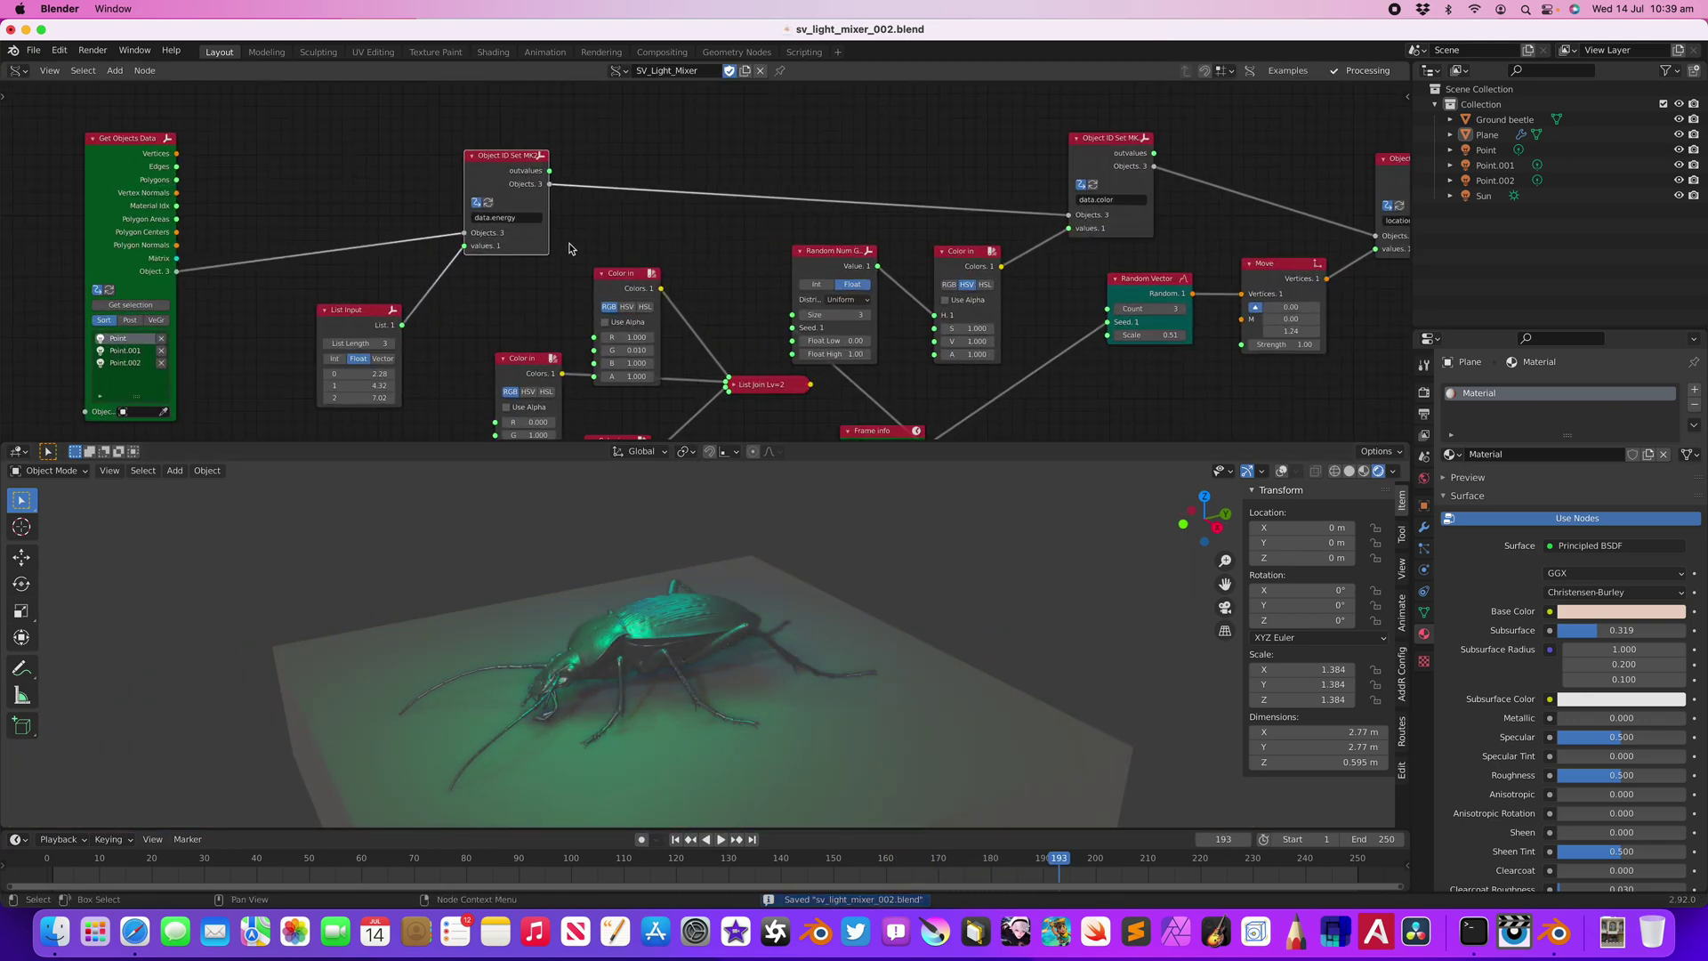
middle_click_drag(757, 351, 672, 301)
middle_click_drag(938, 242, 884, 233)
scroll(925, 280, "down", 2)
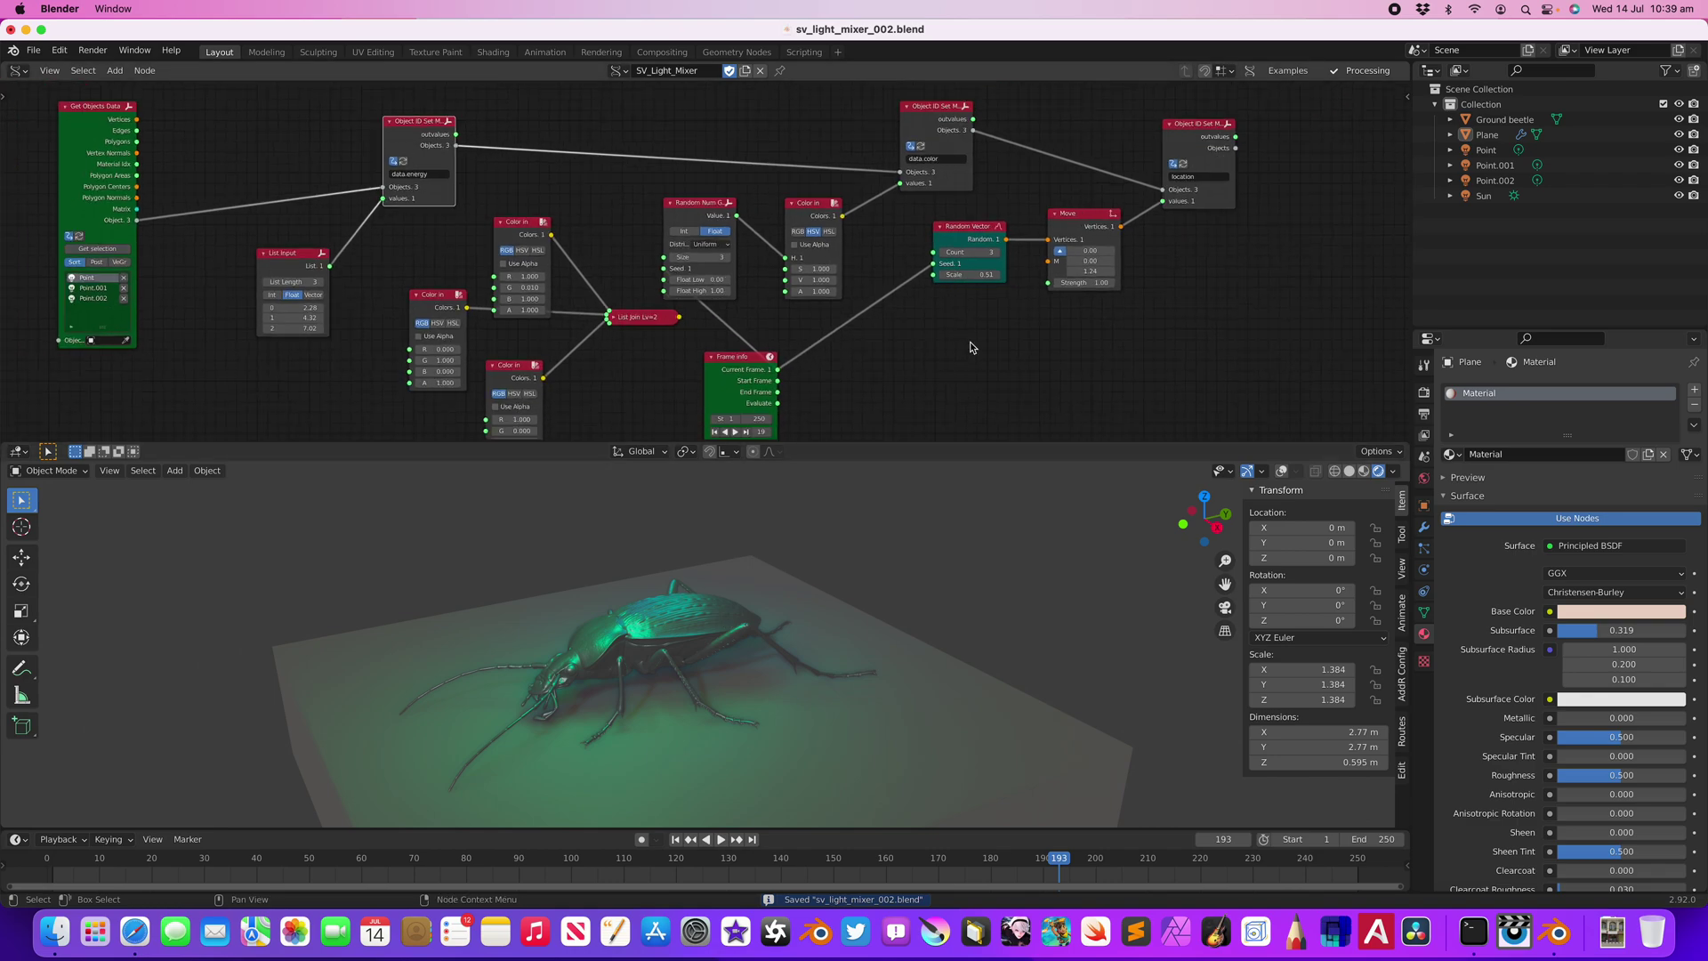
- Duplicate the location setter node, place the copy beside it, and link the original's Objects output to the copy's Objects input
middle_click_drag(972, 347, 769, 357)
scroll(934, 231, "up", 2)
middle_click_drag(885, 199, 756, 258)
left_click(831, 195)
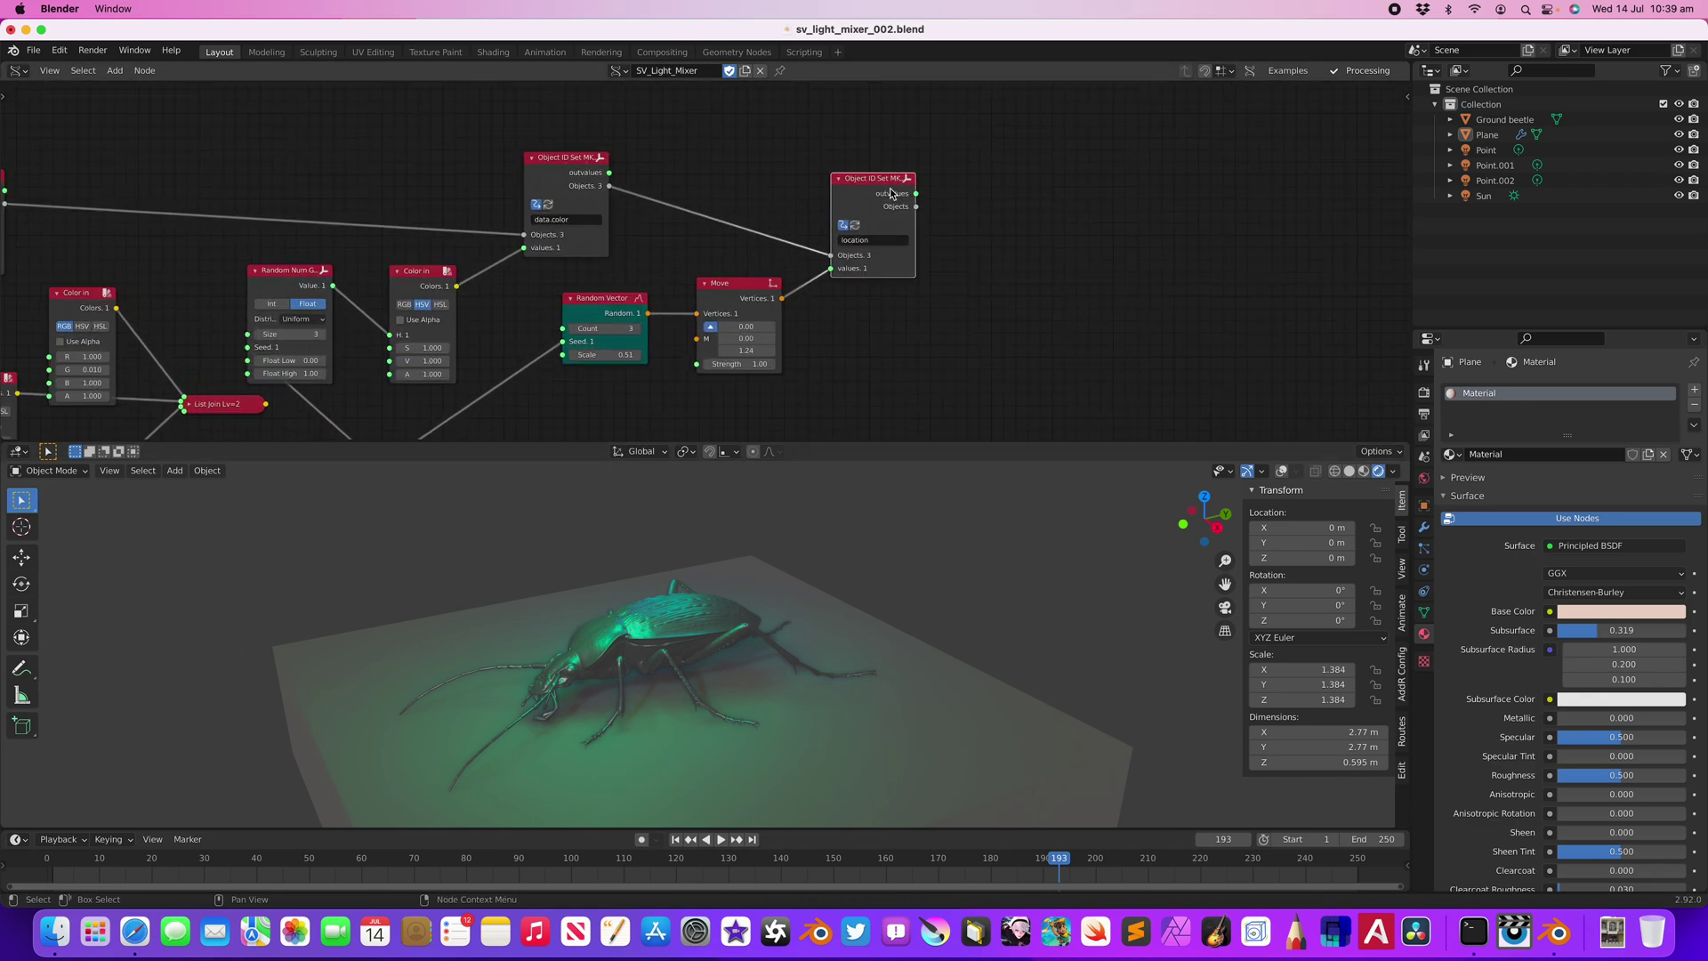
key("shift+d")
left_click(979, 209)
left_click_drag(916, 206, 980, 269)
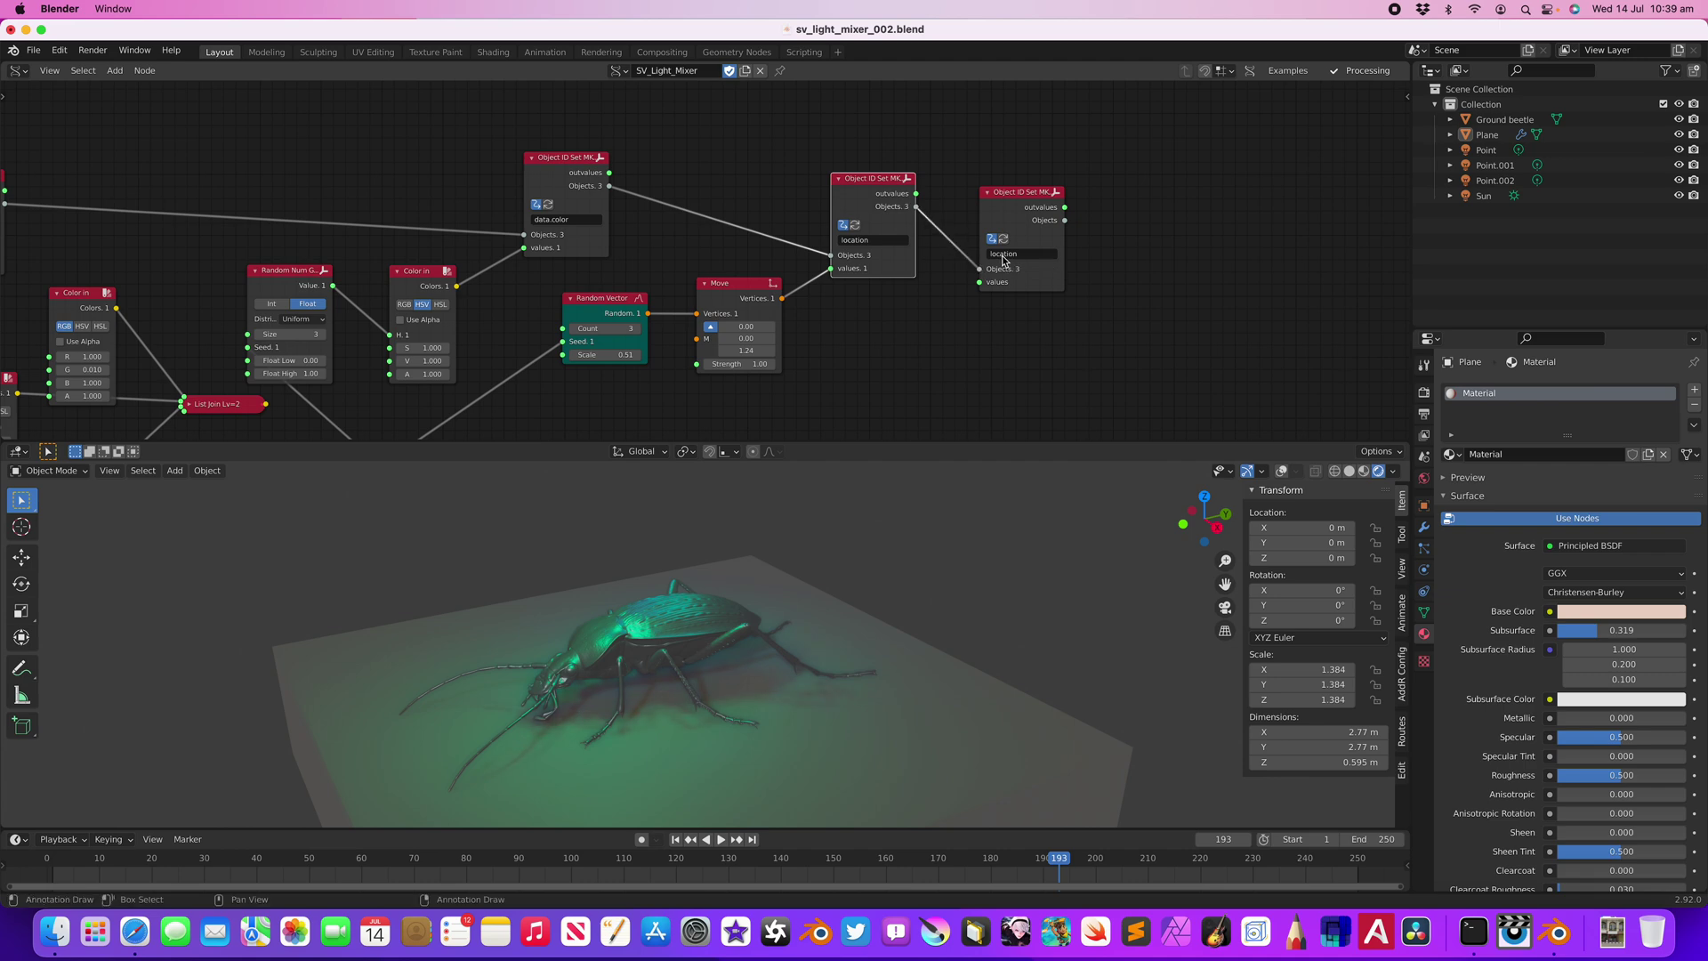
scroll(1101, 309, "up", 1)
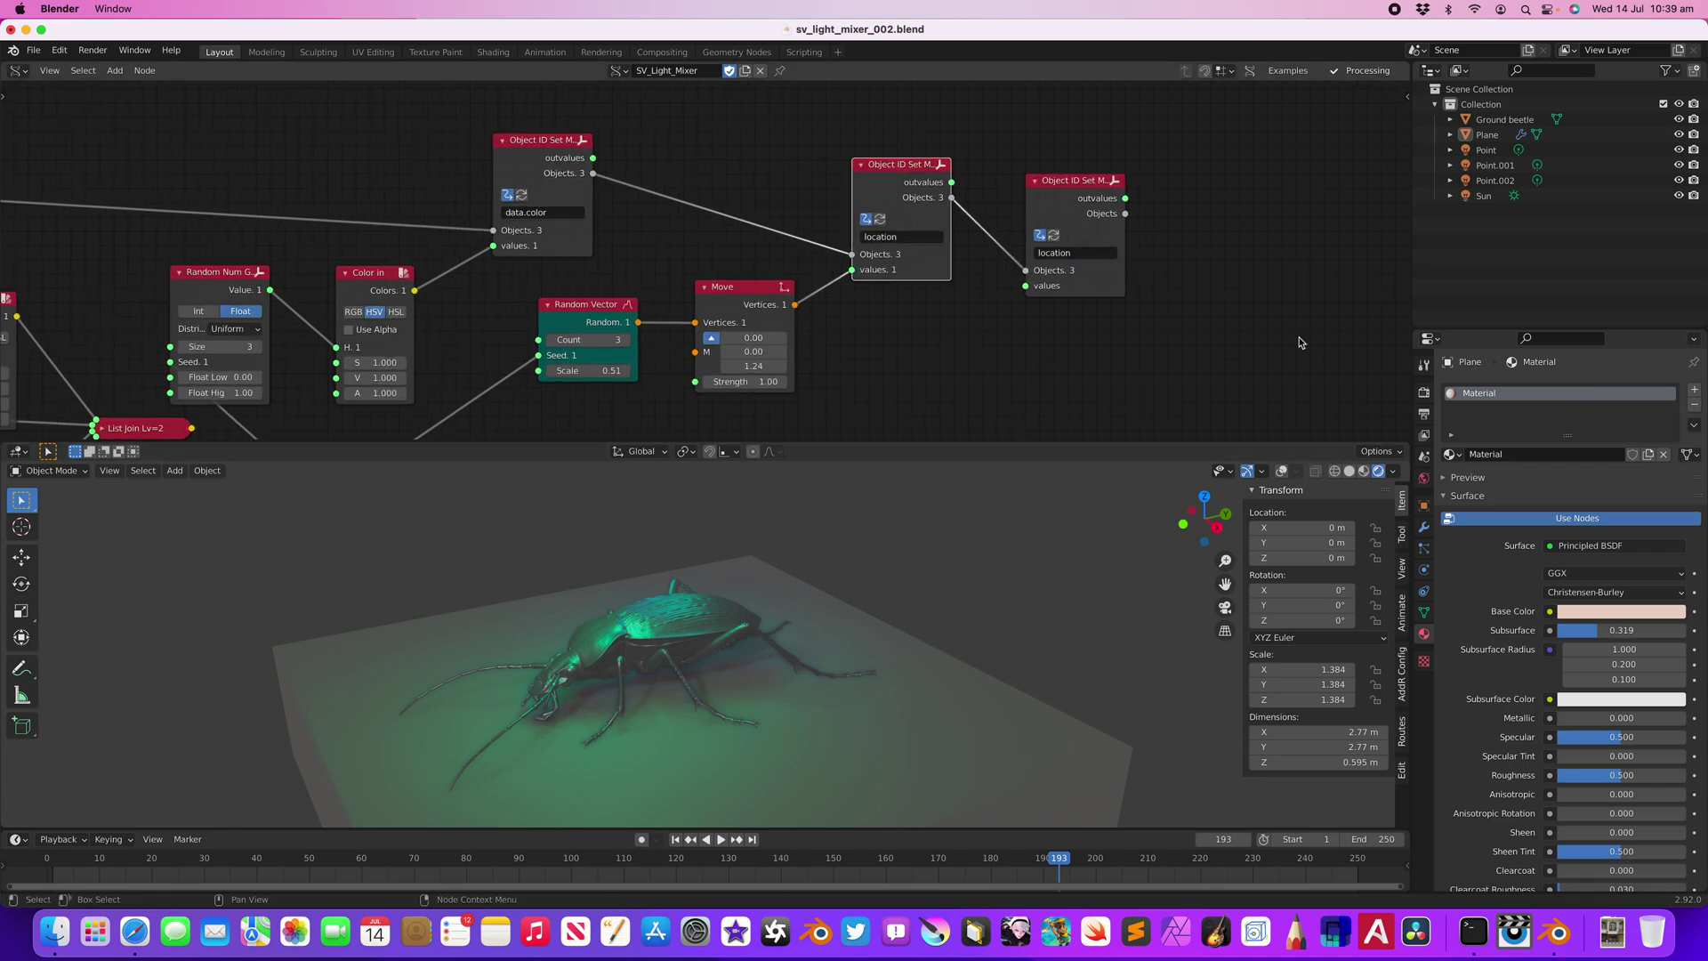
- Copy the data path of Point.001's radius and set the duplicated setter node's property to data.shadow_soft_size
left_click(1494, 164)
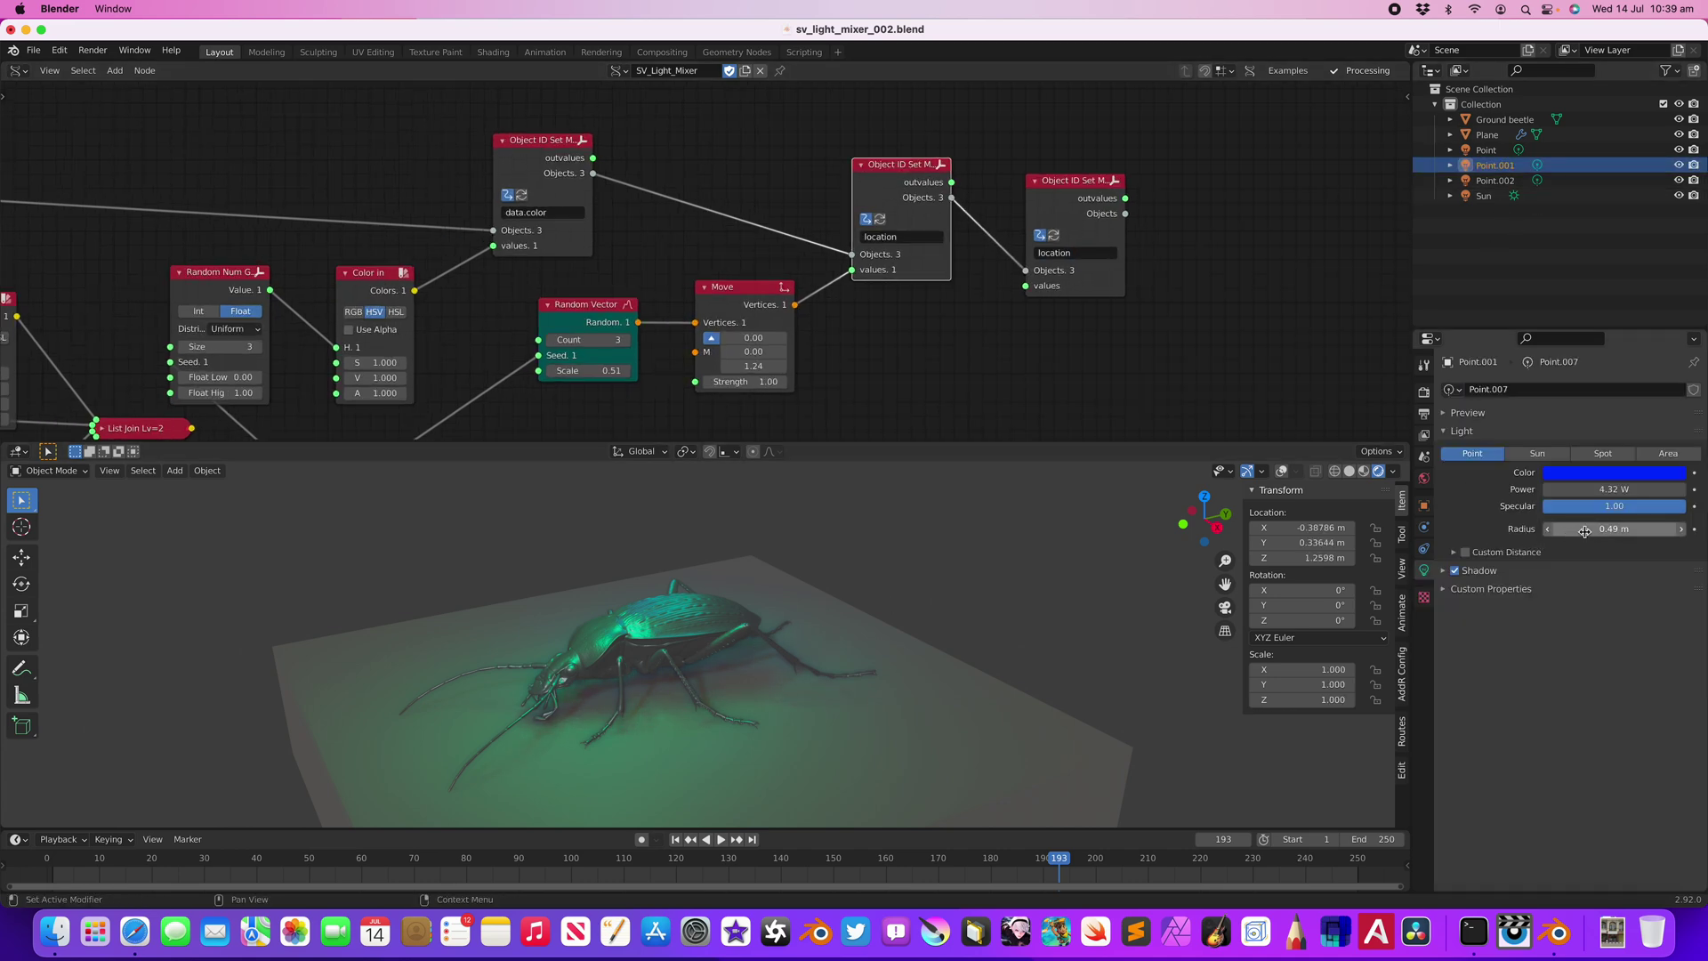
right_click(1597, 531)
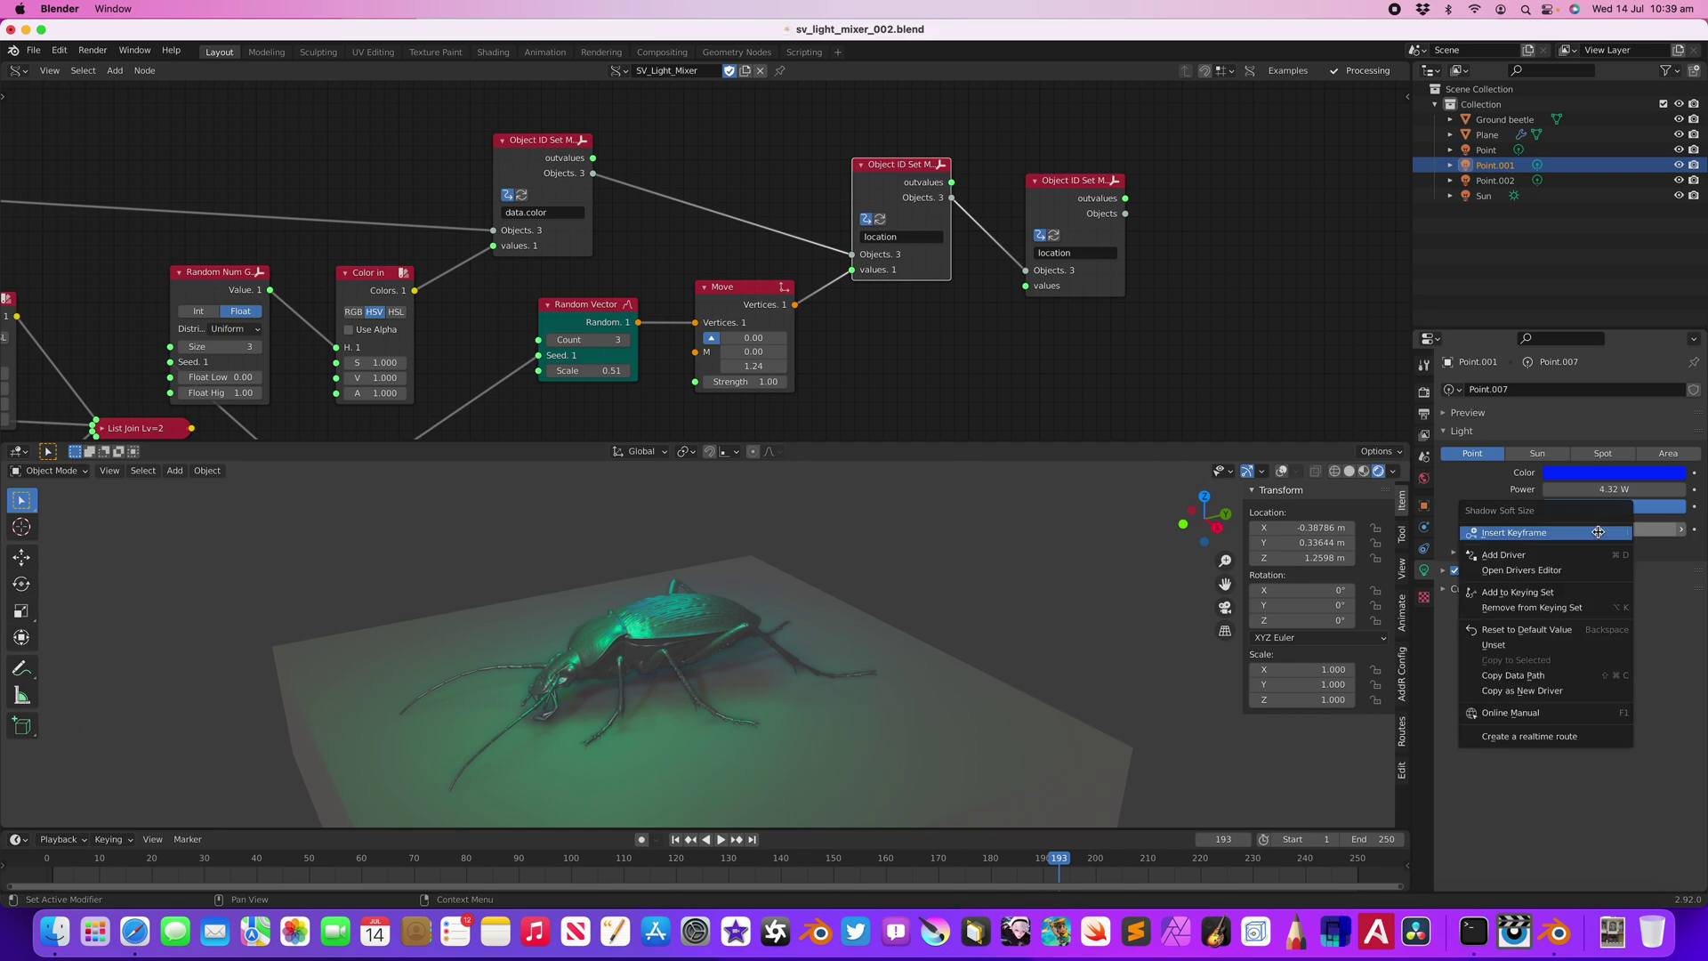
left_click(1539, 681)
key("Return")
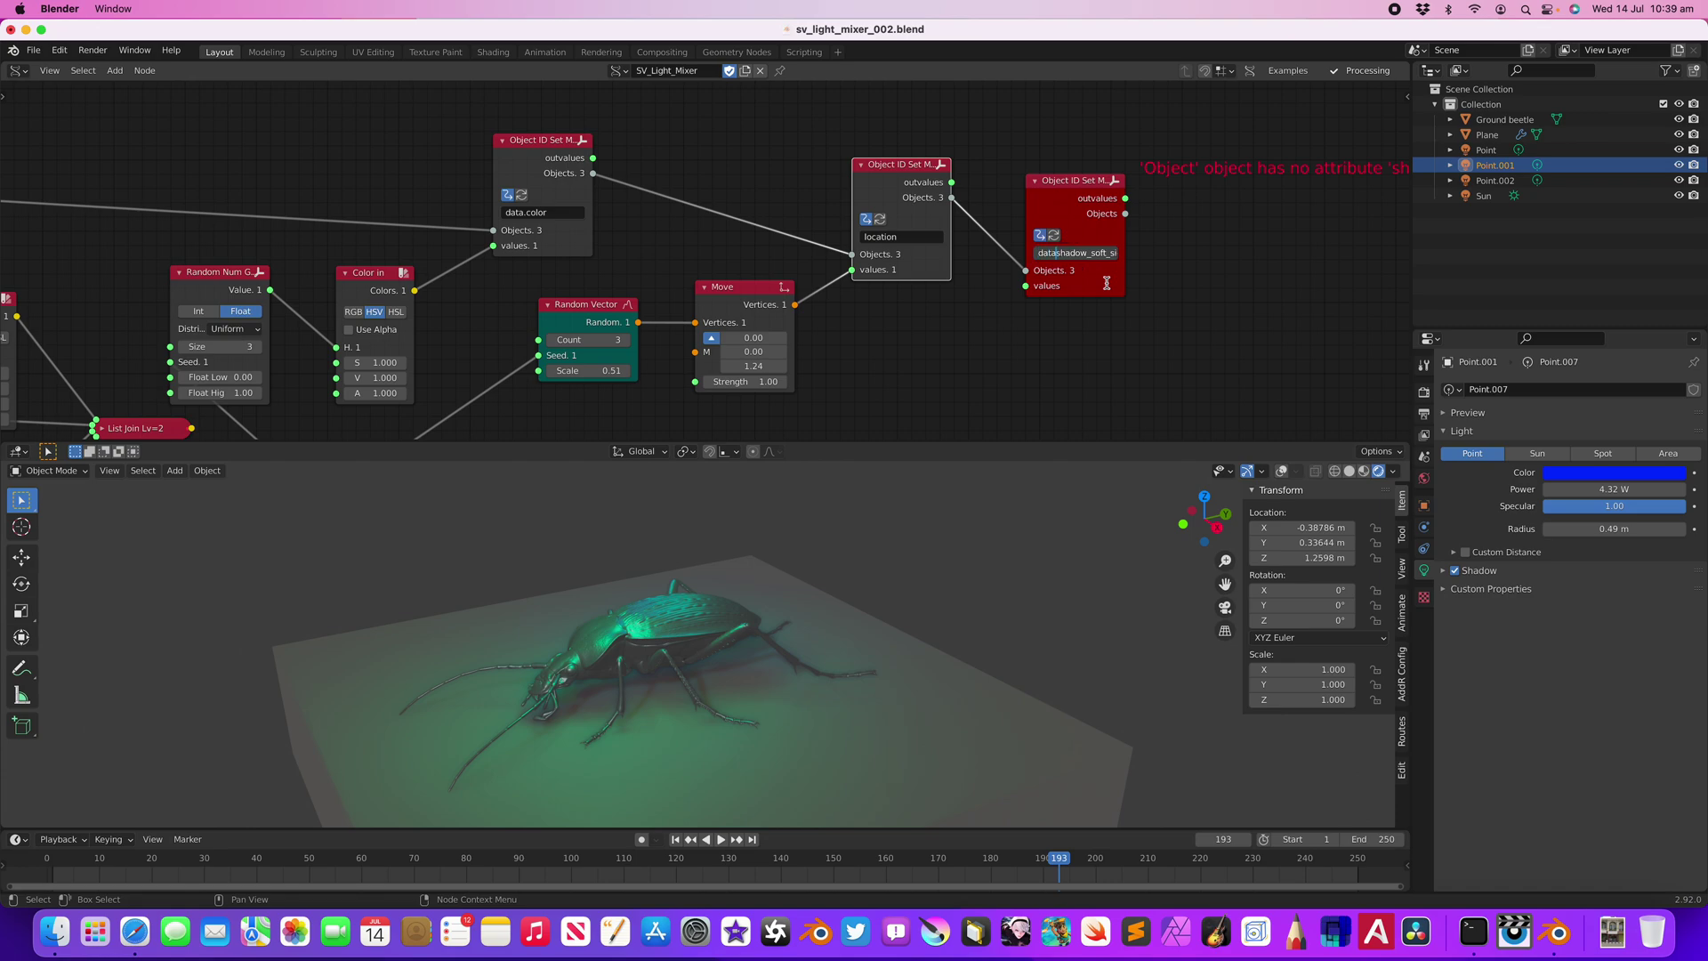
type(".")
key("Return")
- Add an A Number node, link it to the shadow-size setter's values input, and set its float to 0.66
middle_click_drag(748, 333, 793, 289)
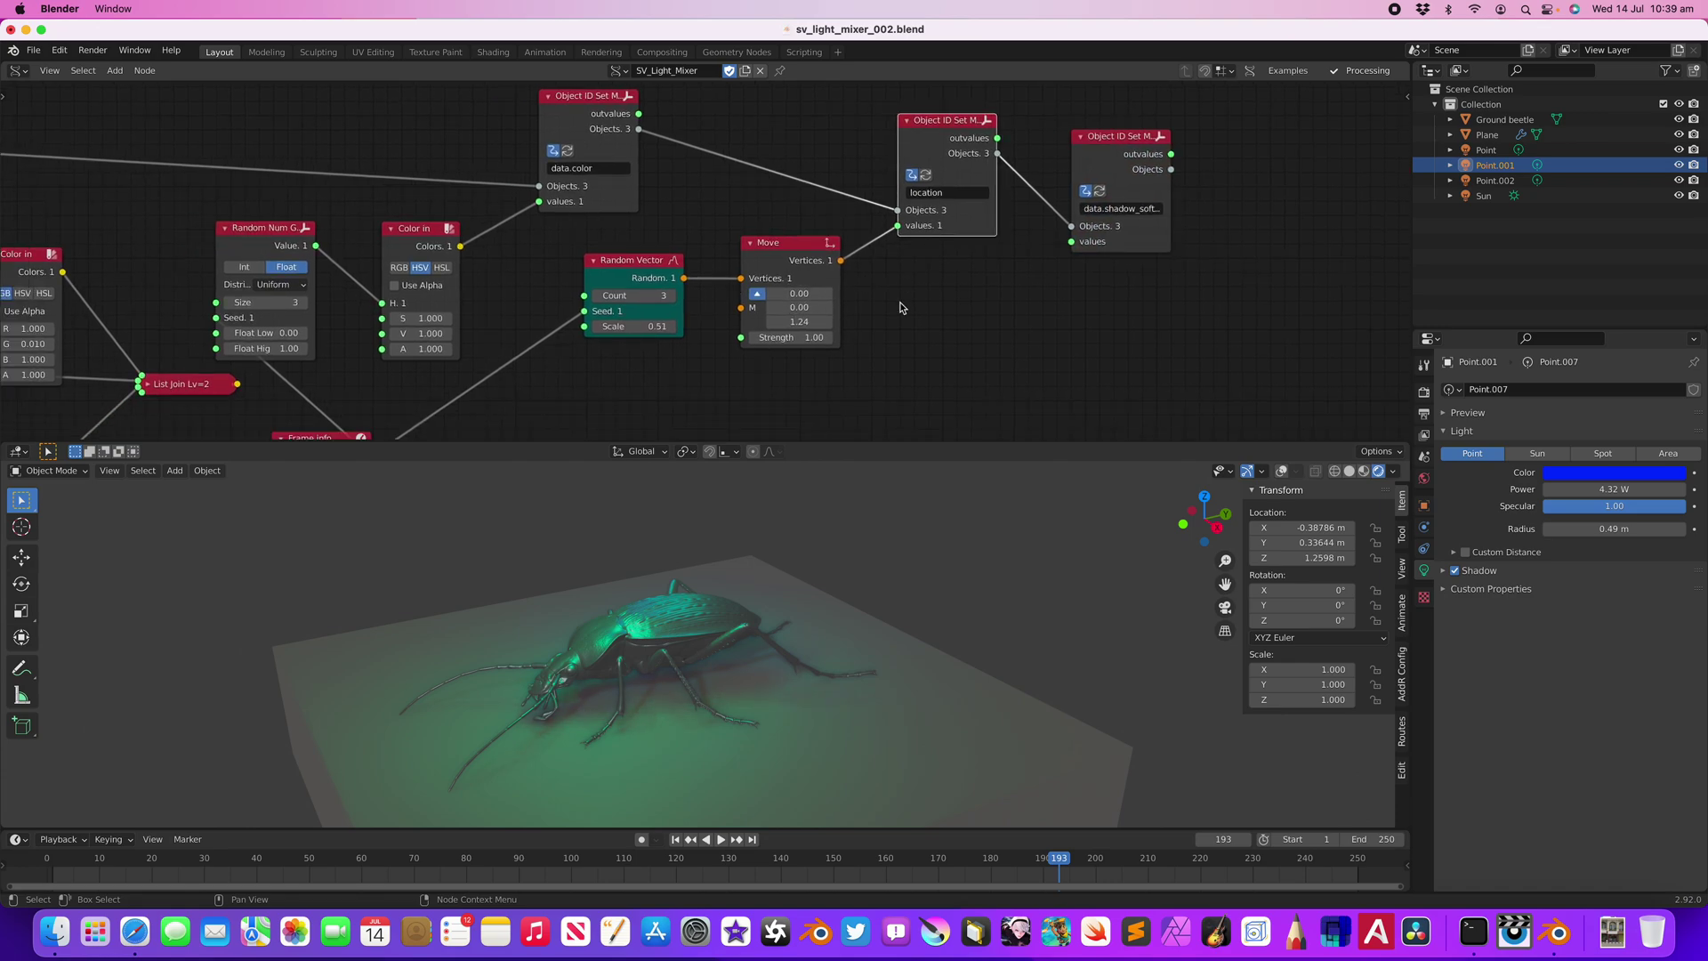
key("alt+space")
type("value")
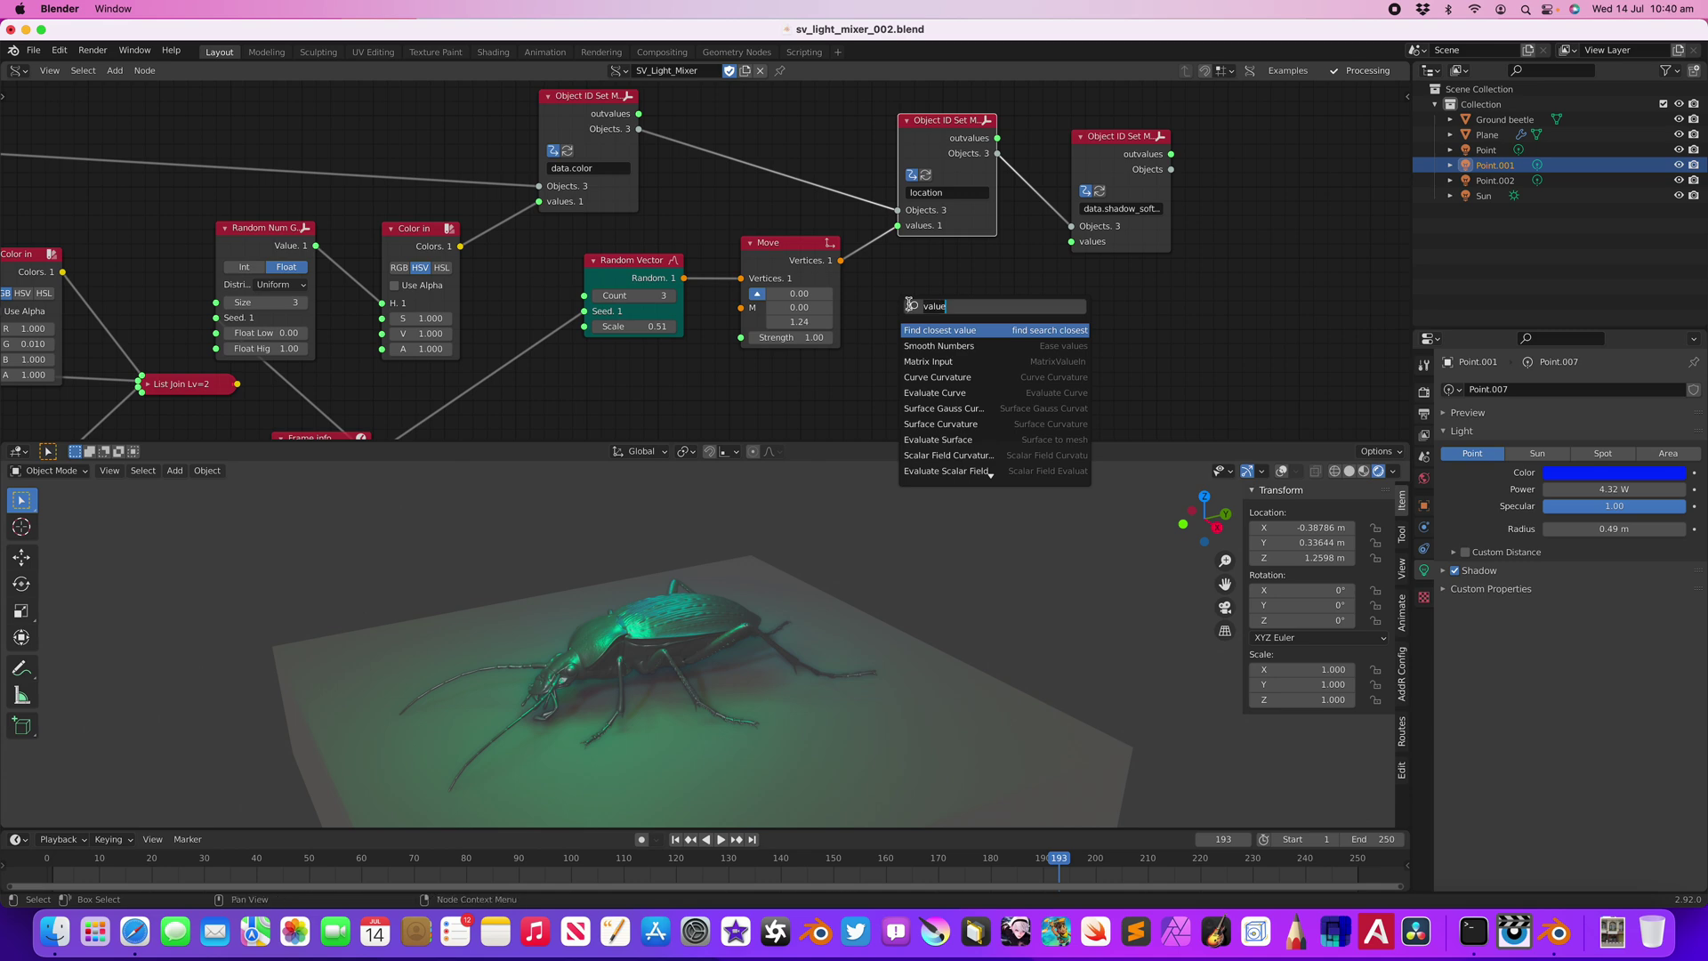
key("Return")
left_click(910, 308)
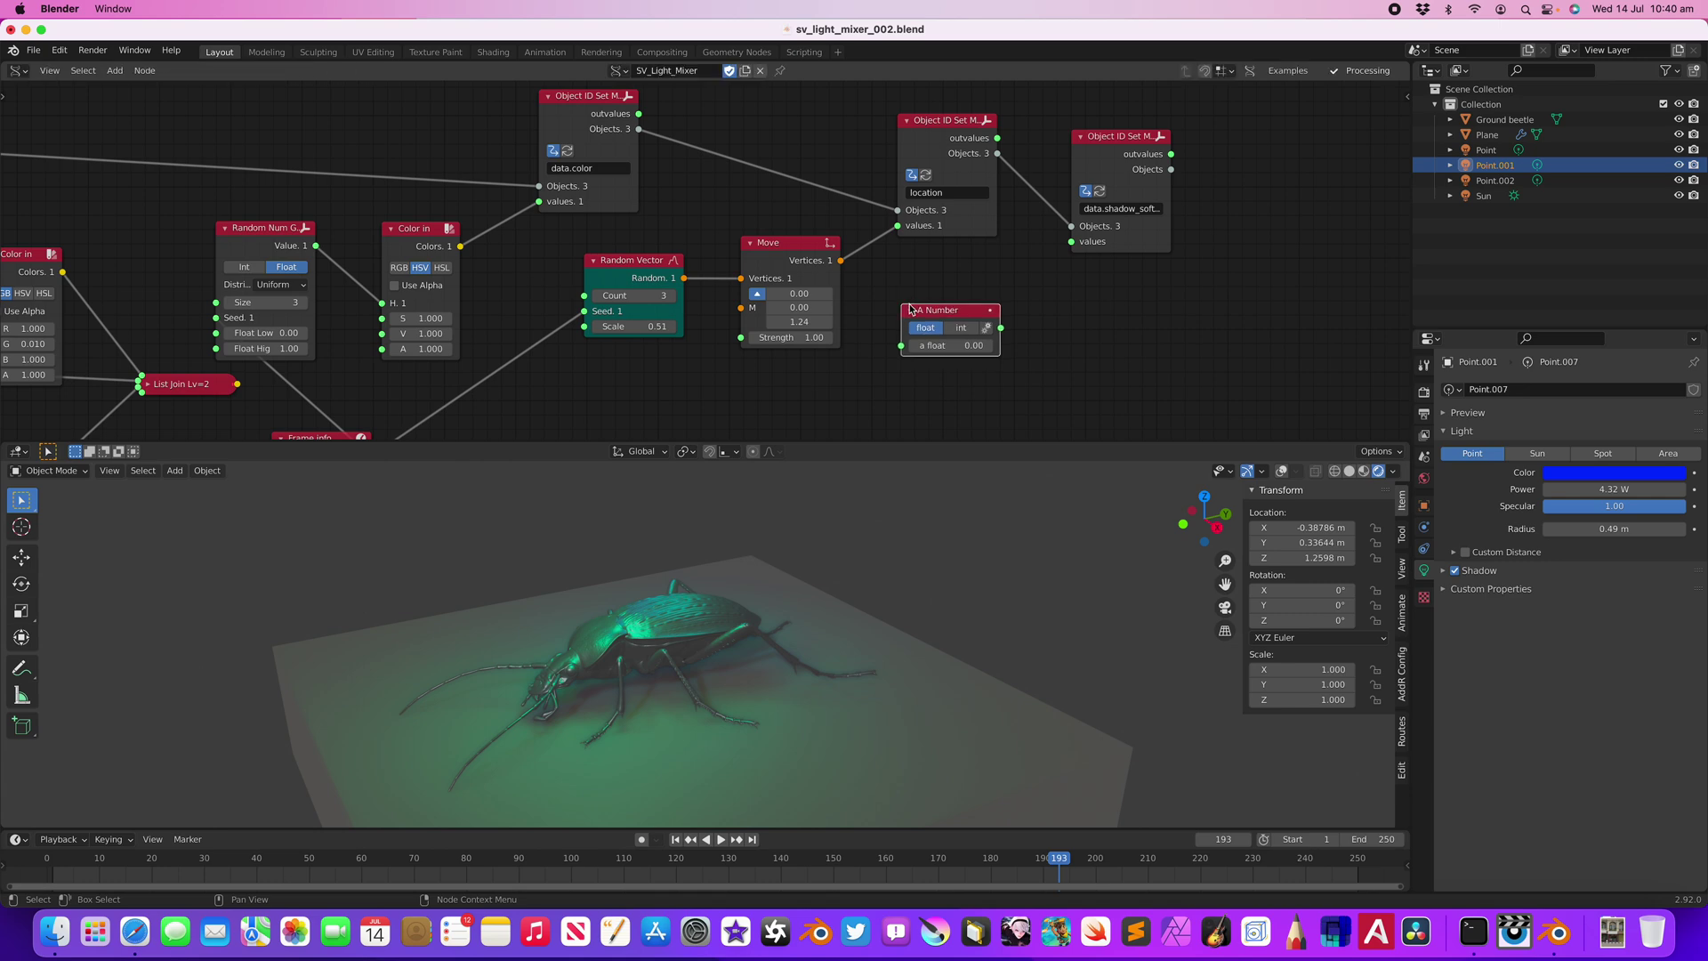
left_click_drag(1071, 249, 1071, 243)
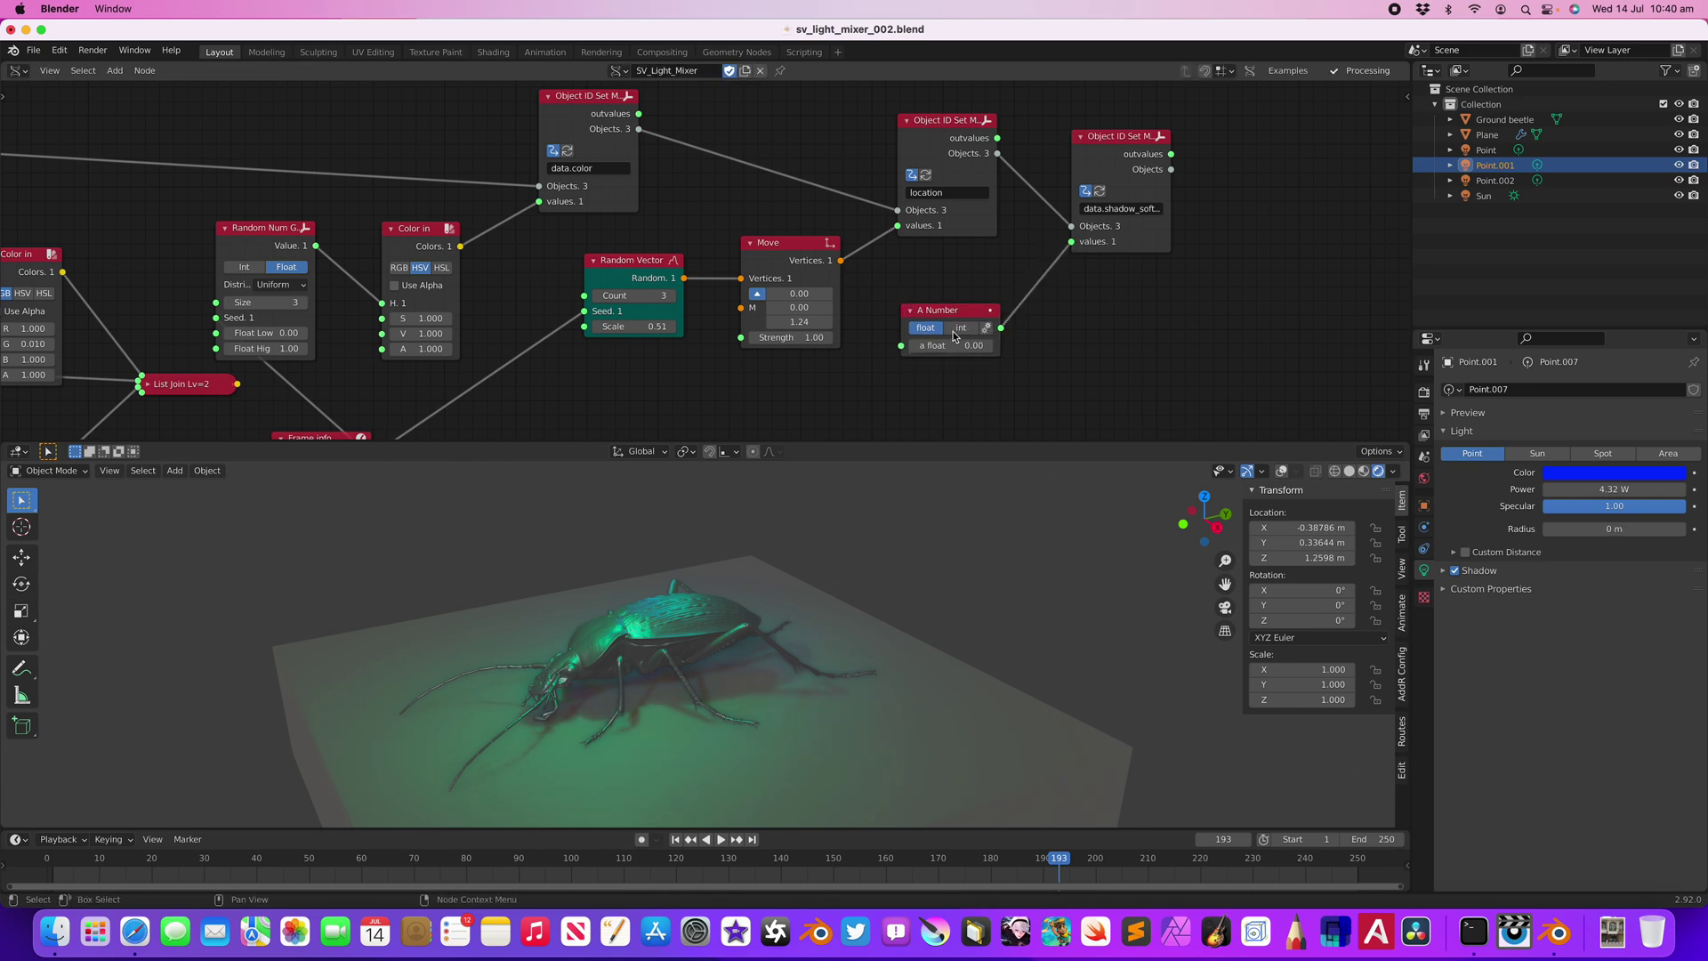
left_click_drag(950, 345, 970, 345)
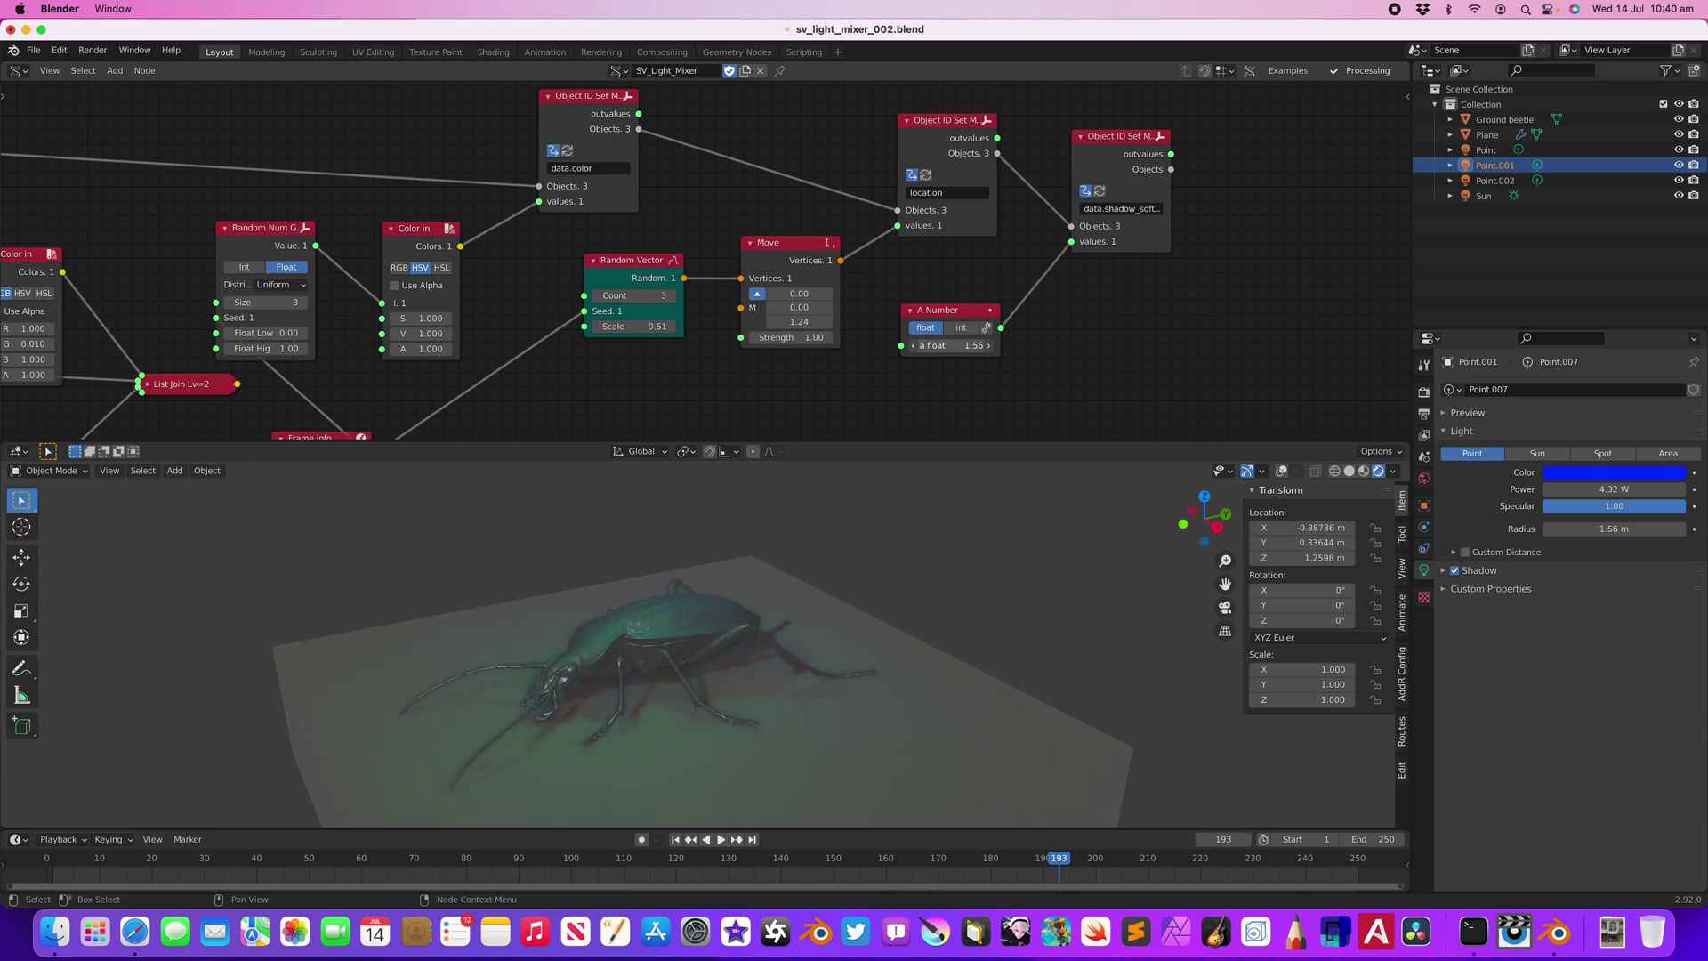
left_click_drag(950, 345, 940, 345)
- Play the animation from closer viewing angles around the beetle, stop at frame 20, and save the file
middle_click_drag(772, 601, 808, 594)
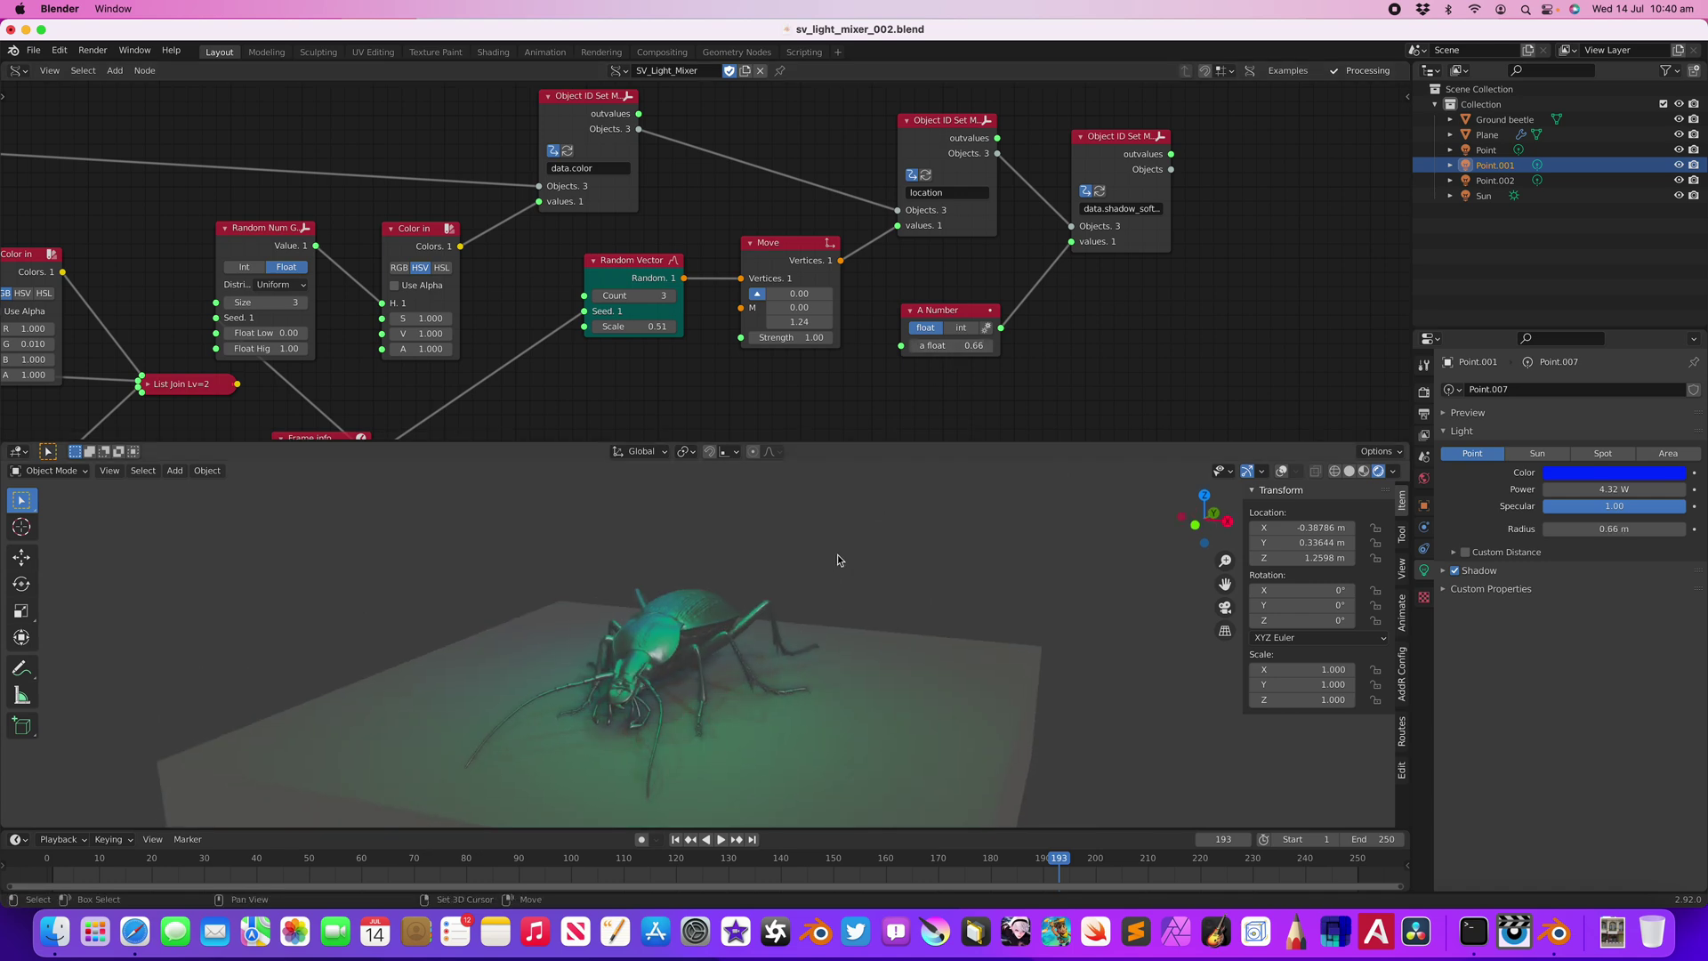
scroll(835, 552, "up", 2)
key("space")
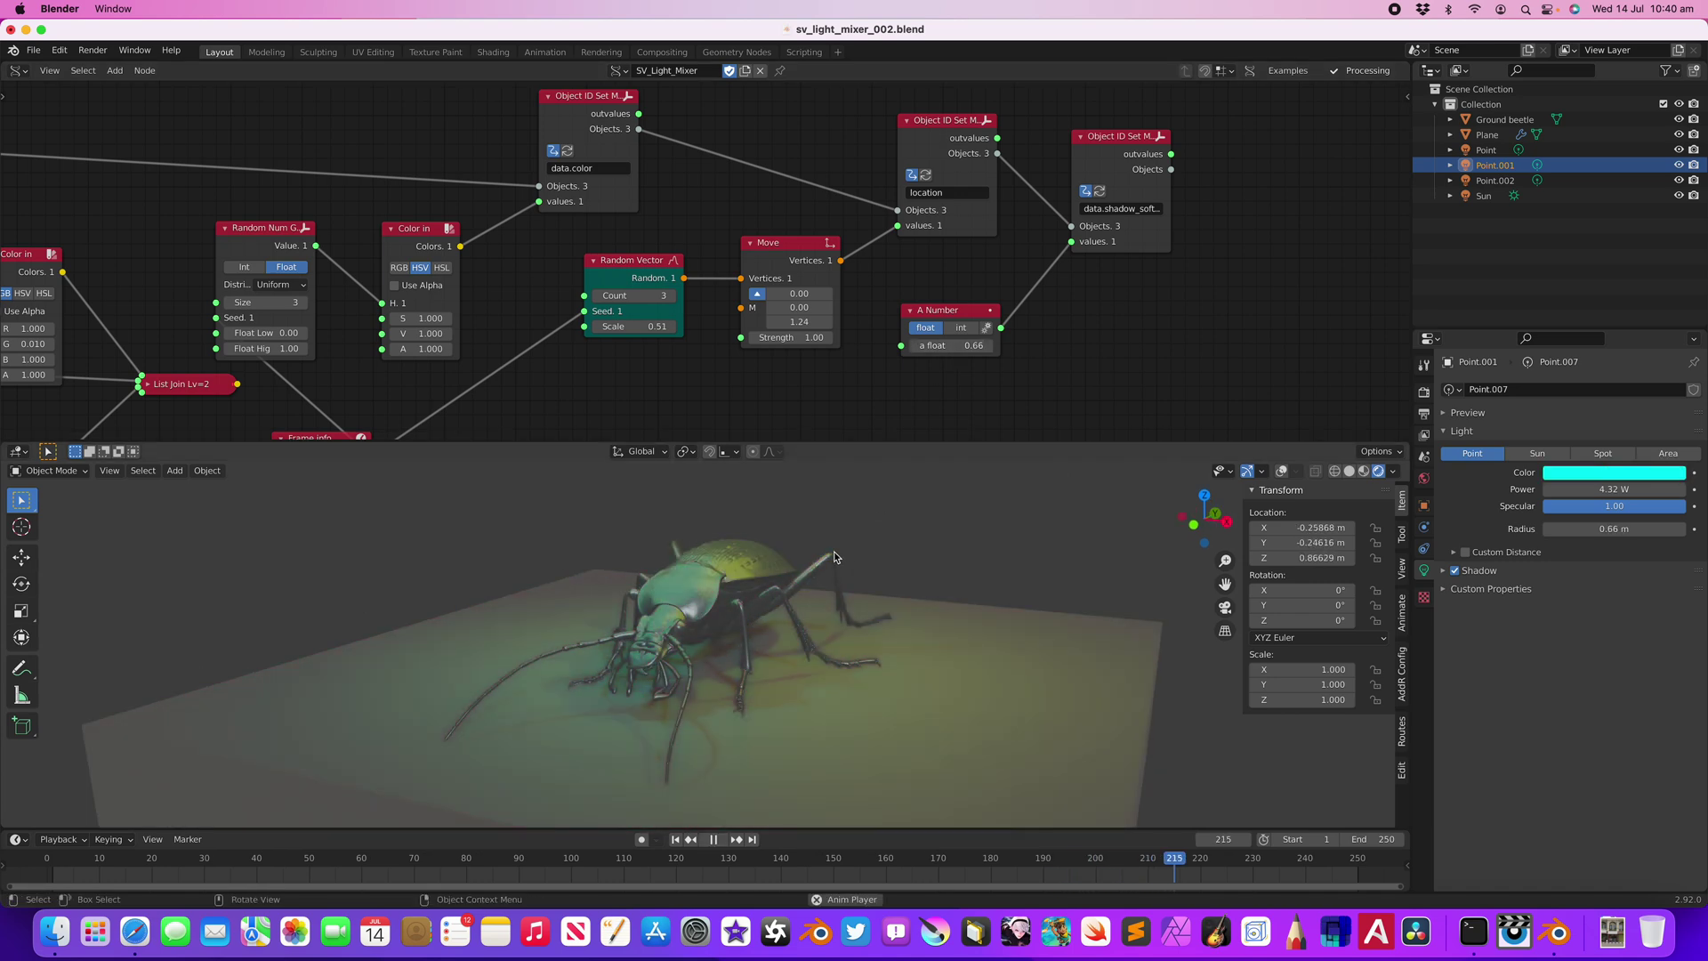
key("space")
middle_click_drag(817, 562, 893, 591)
key("space")
key("space")
key("super+s")
- Switch the scene to RenderMan and show its live render of the beetle in the viewport
scroll(916, 373, "down", 4)
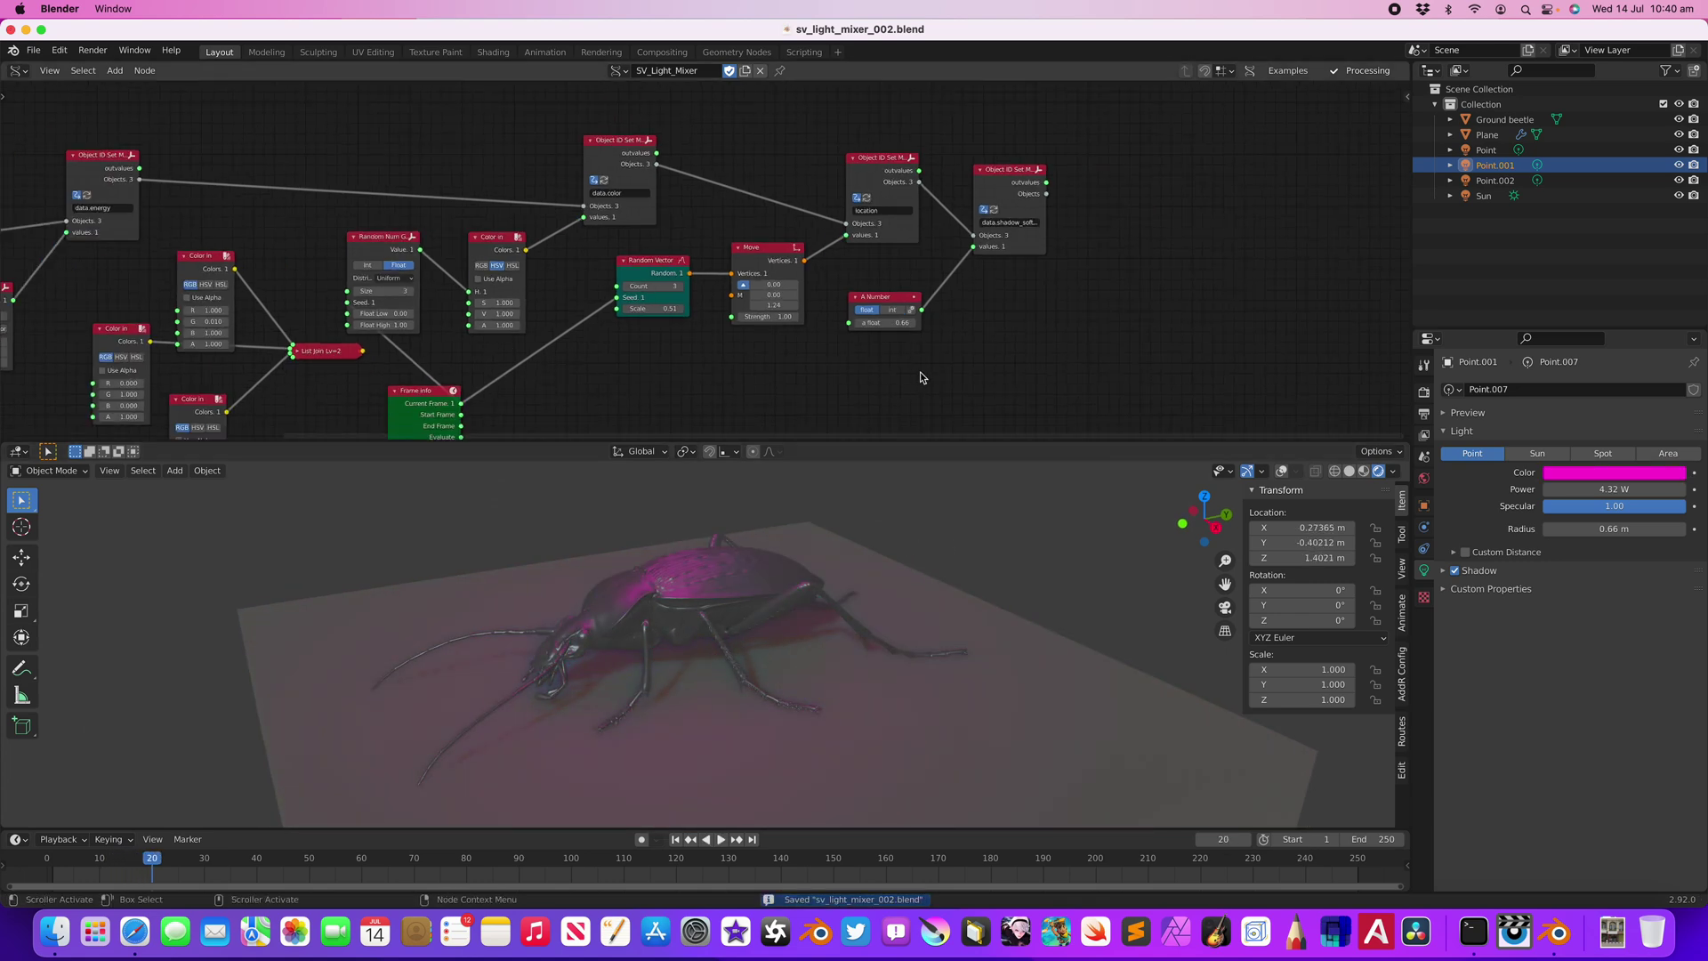
middle_click_drag(915, 374, 988, 364)
middle_click_drag(1150, 514, 1065, 509)
right_click(1066, 513)
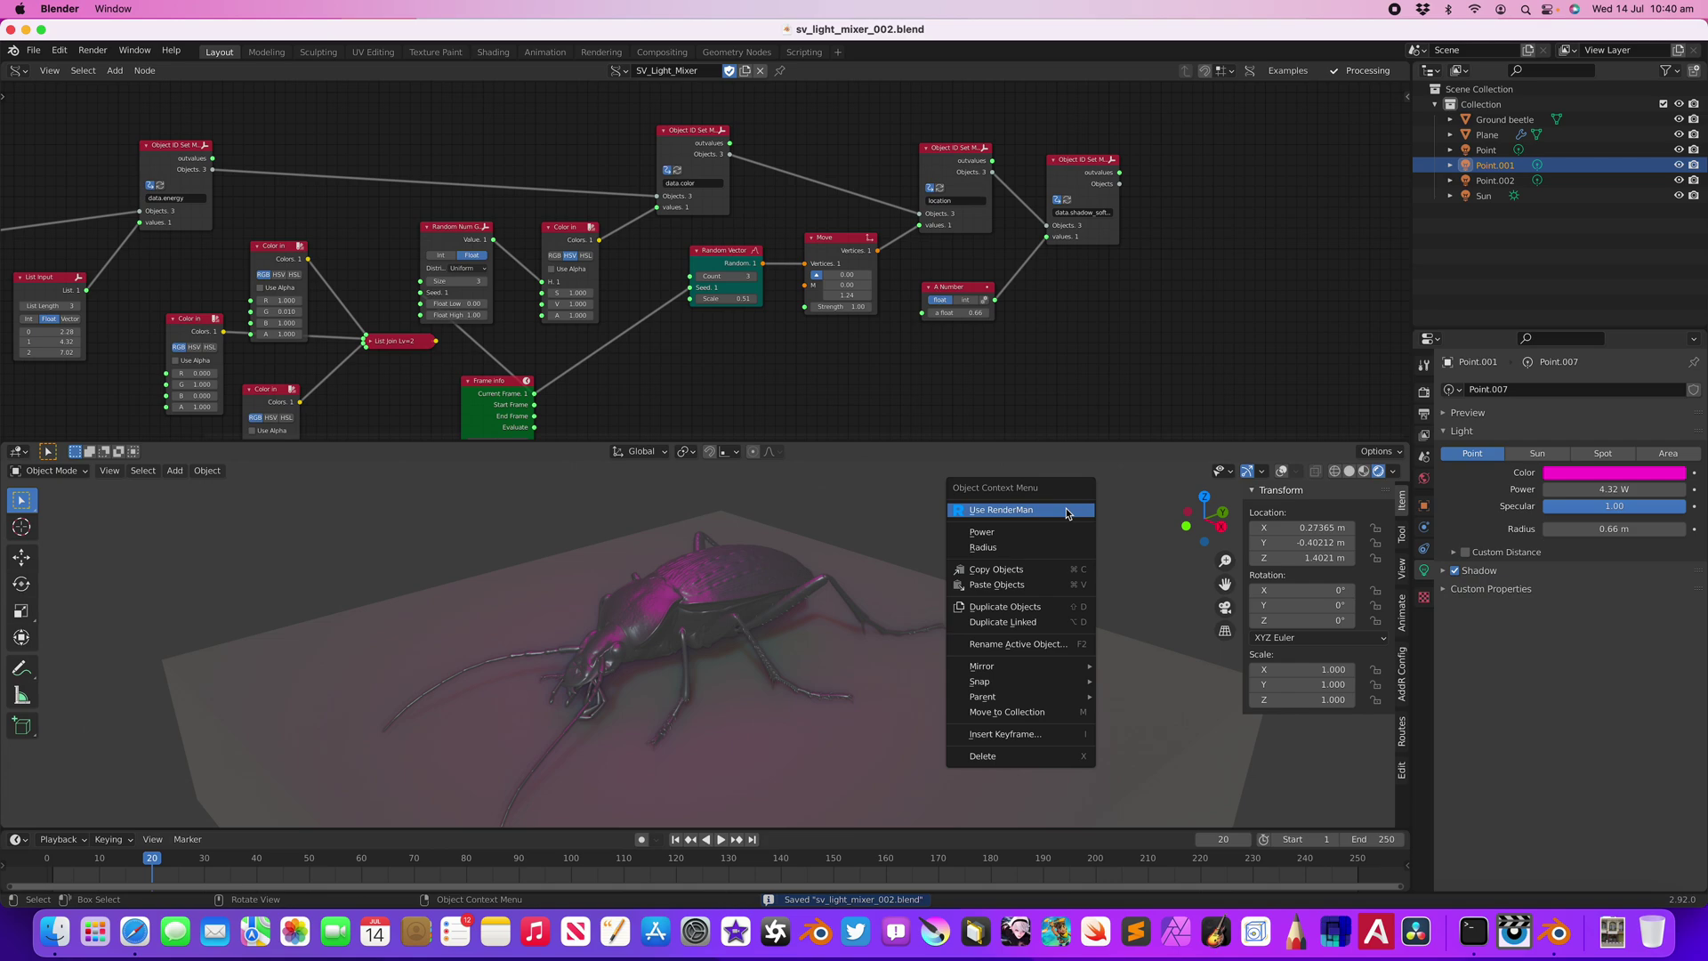
left_click(1066, 513)
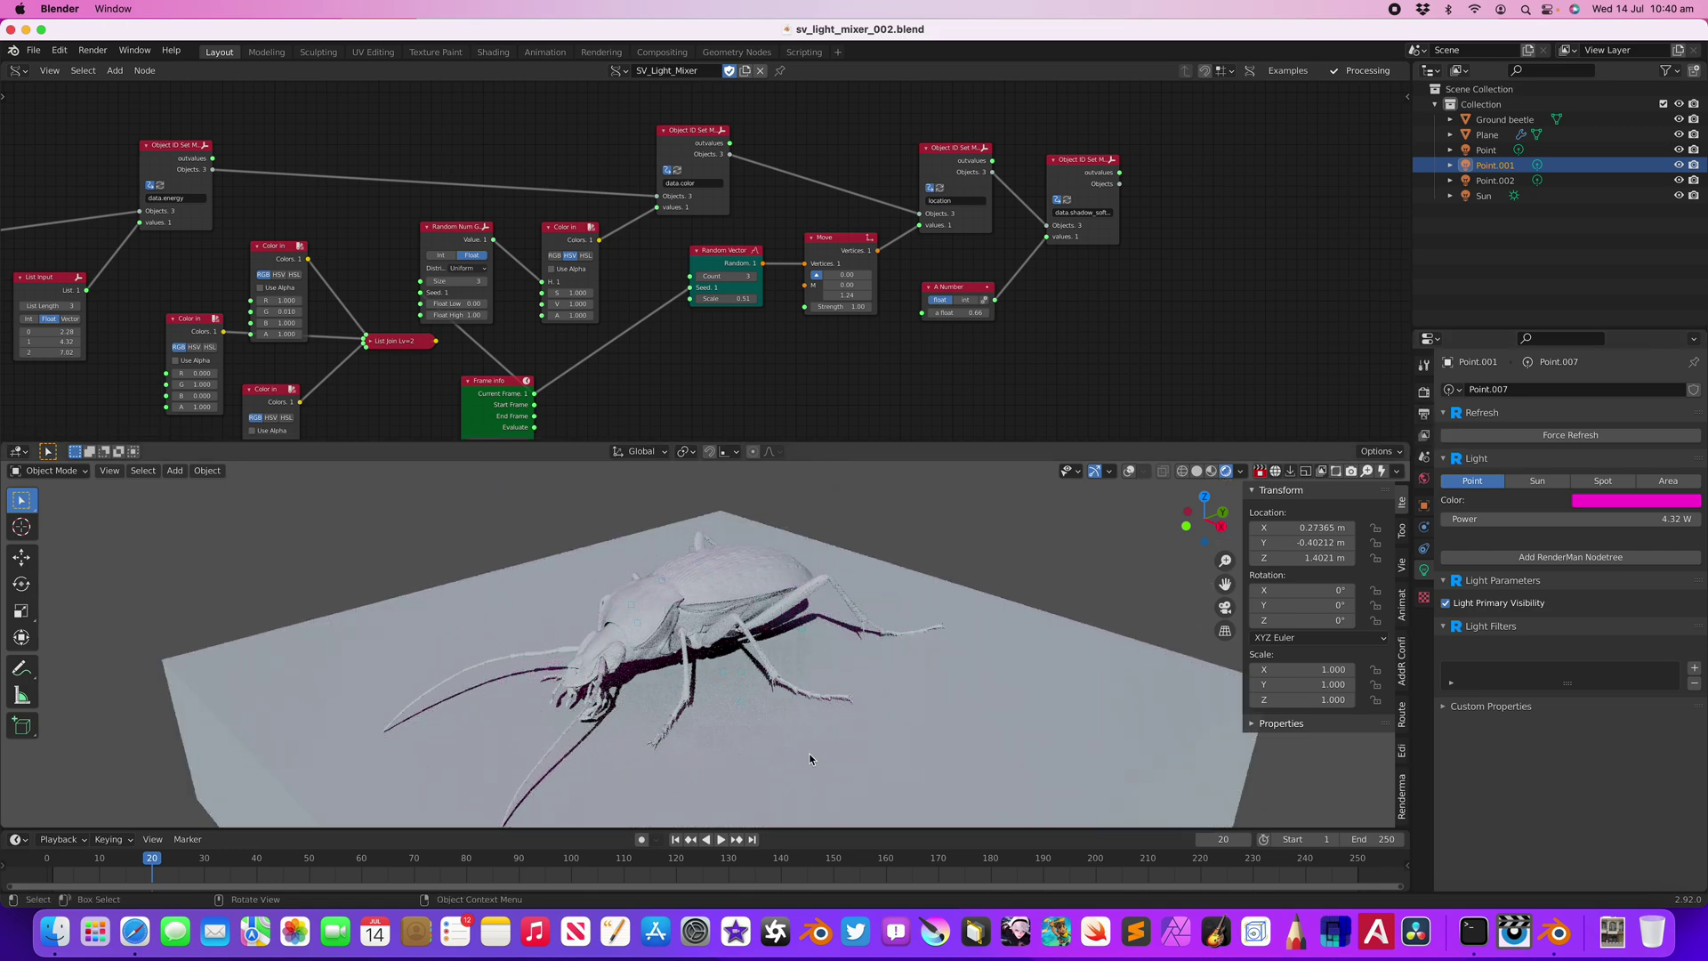
- Select the Sun light and add a RenderMan node tree to it
left_click(1479, 196)
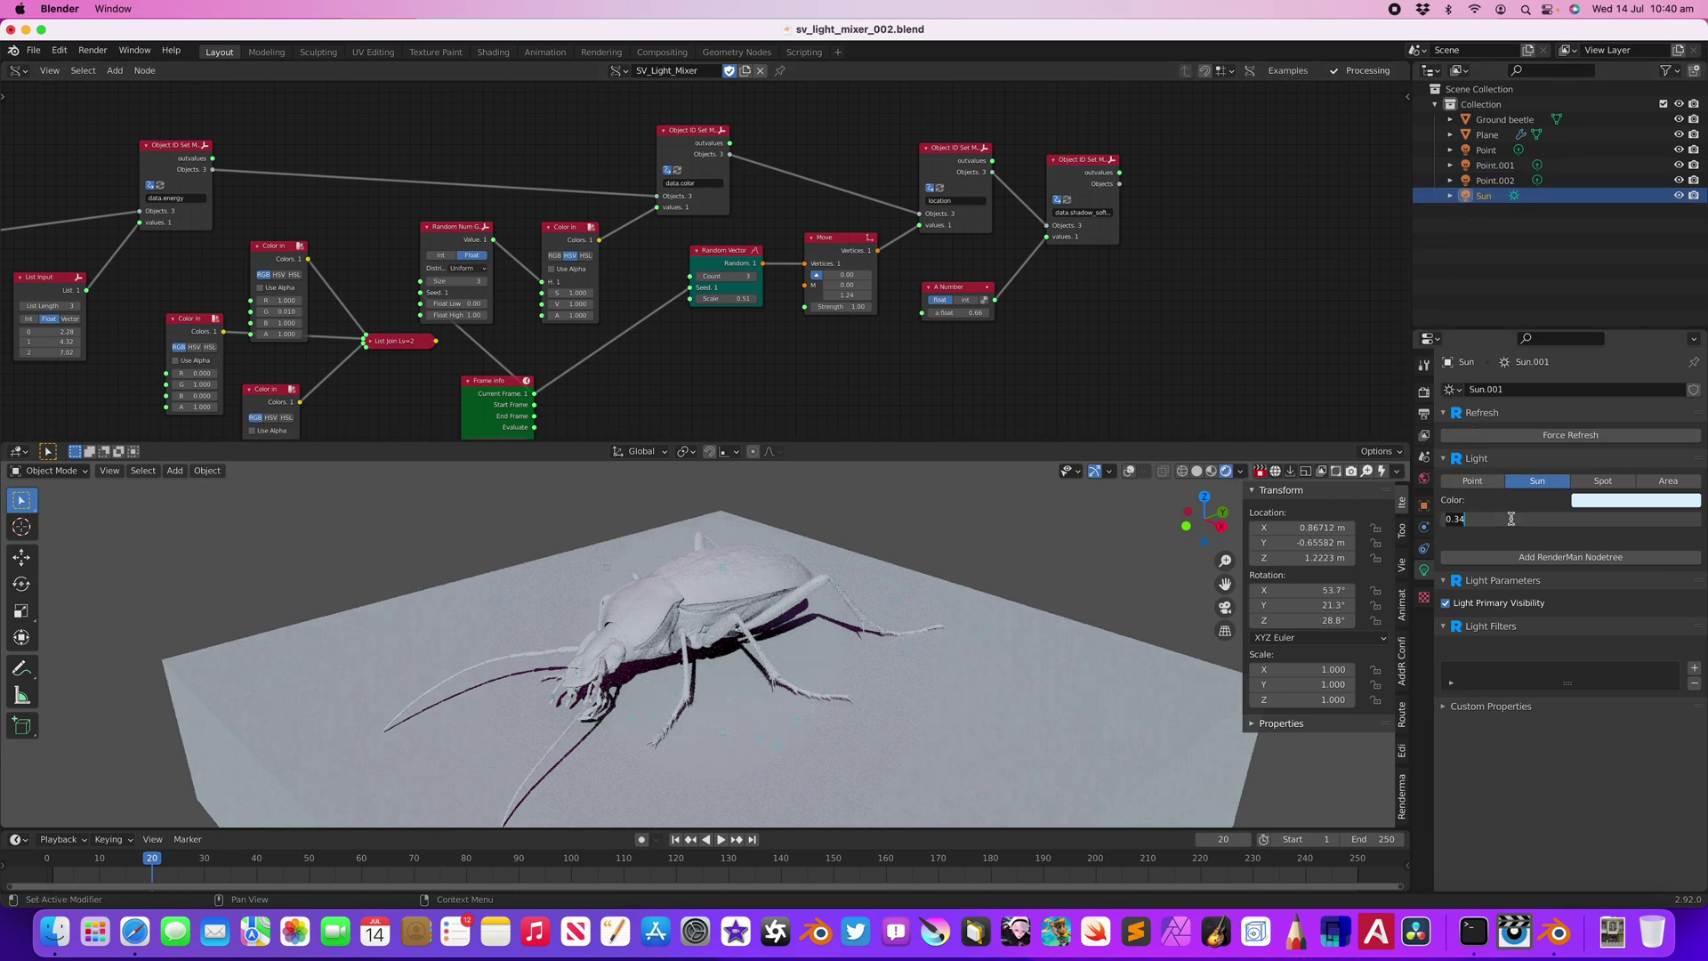
left_click(1513, 557)
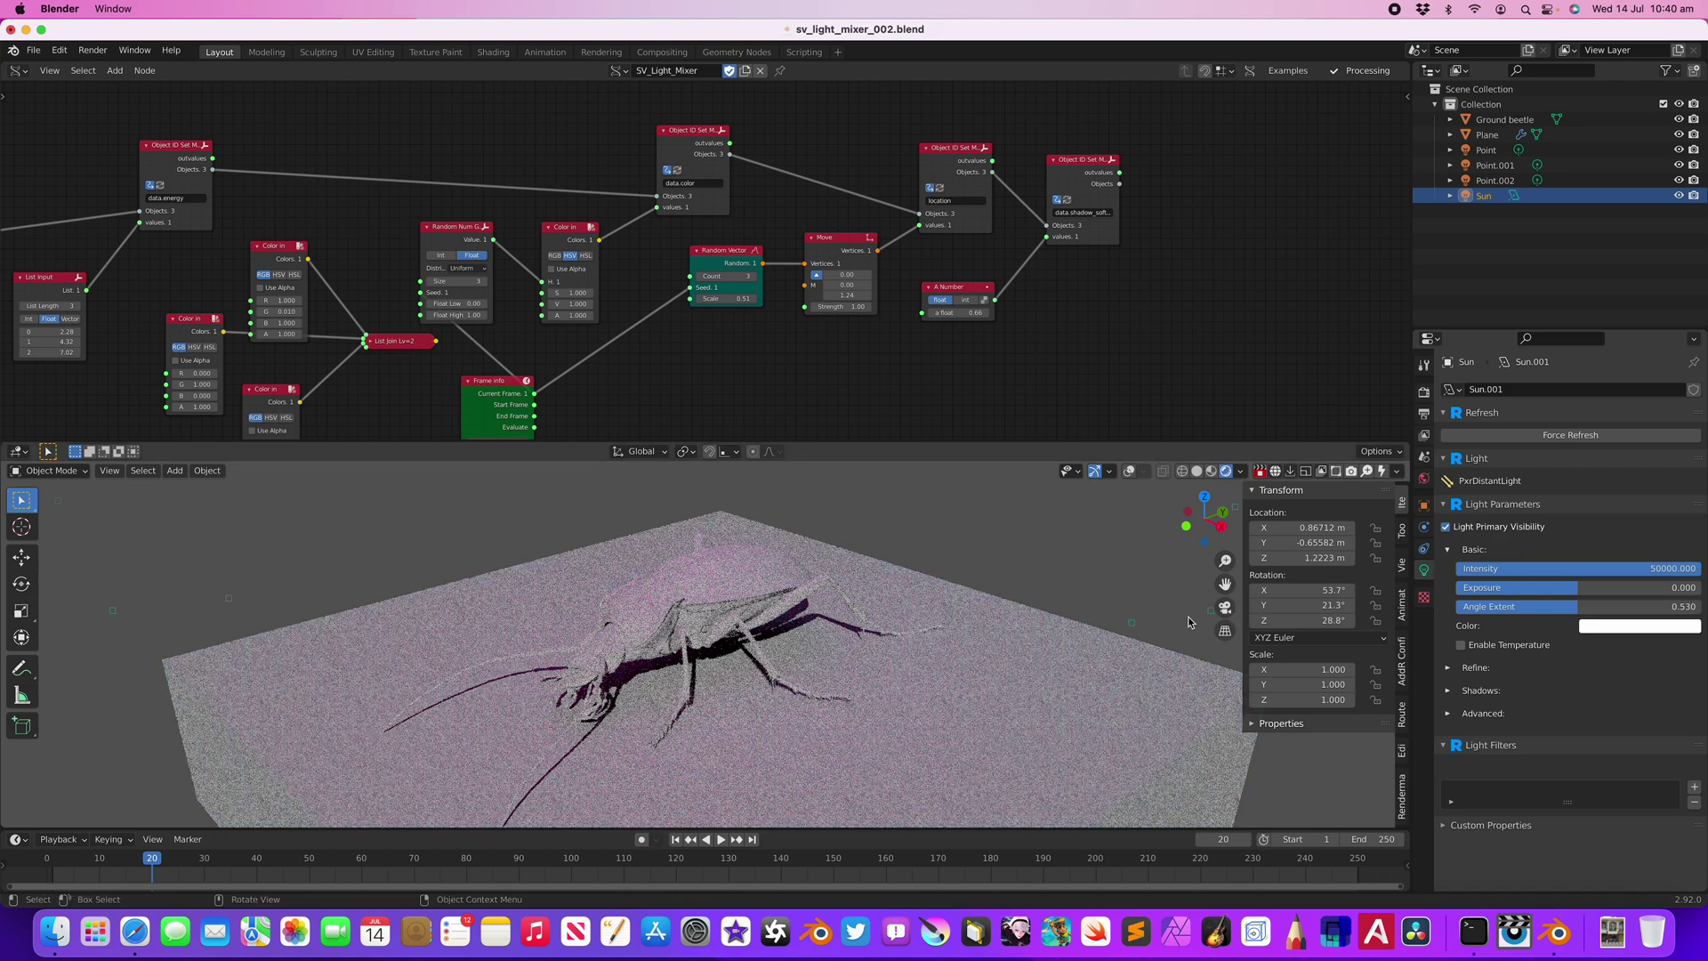
- Select Point.001, play the animation in the RenderMan view up to frame 44, and set the light's power to 0.2 W
left_click(1494, 165)
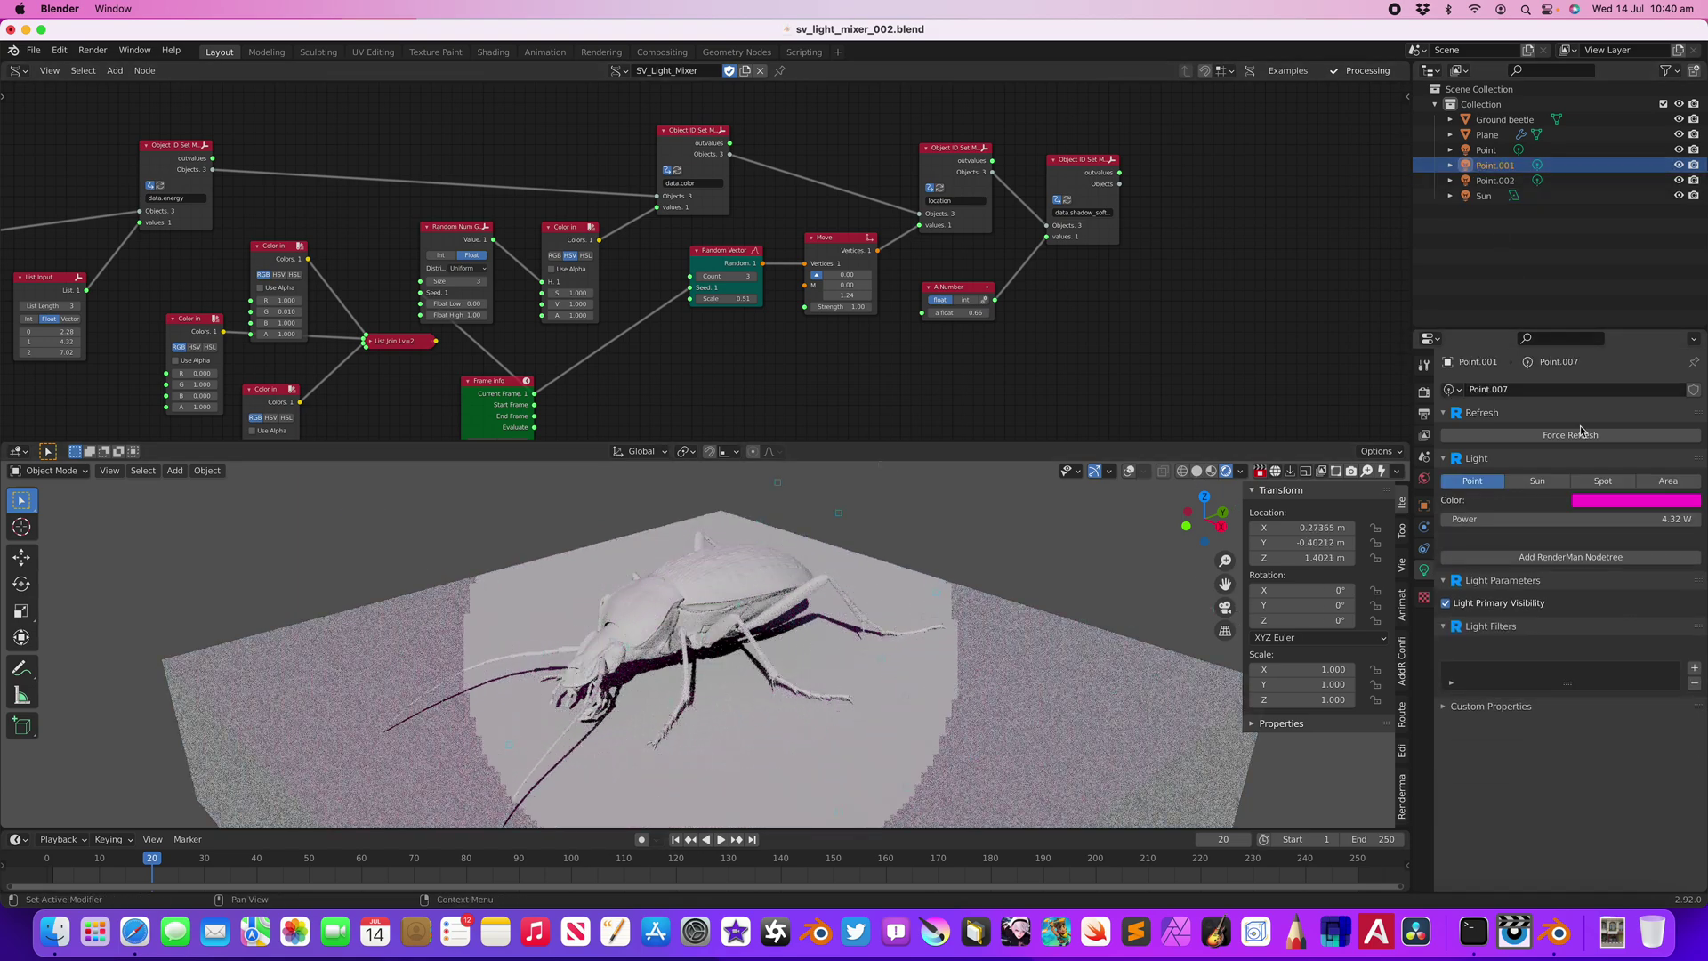
key("space")
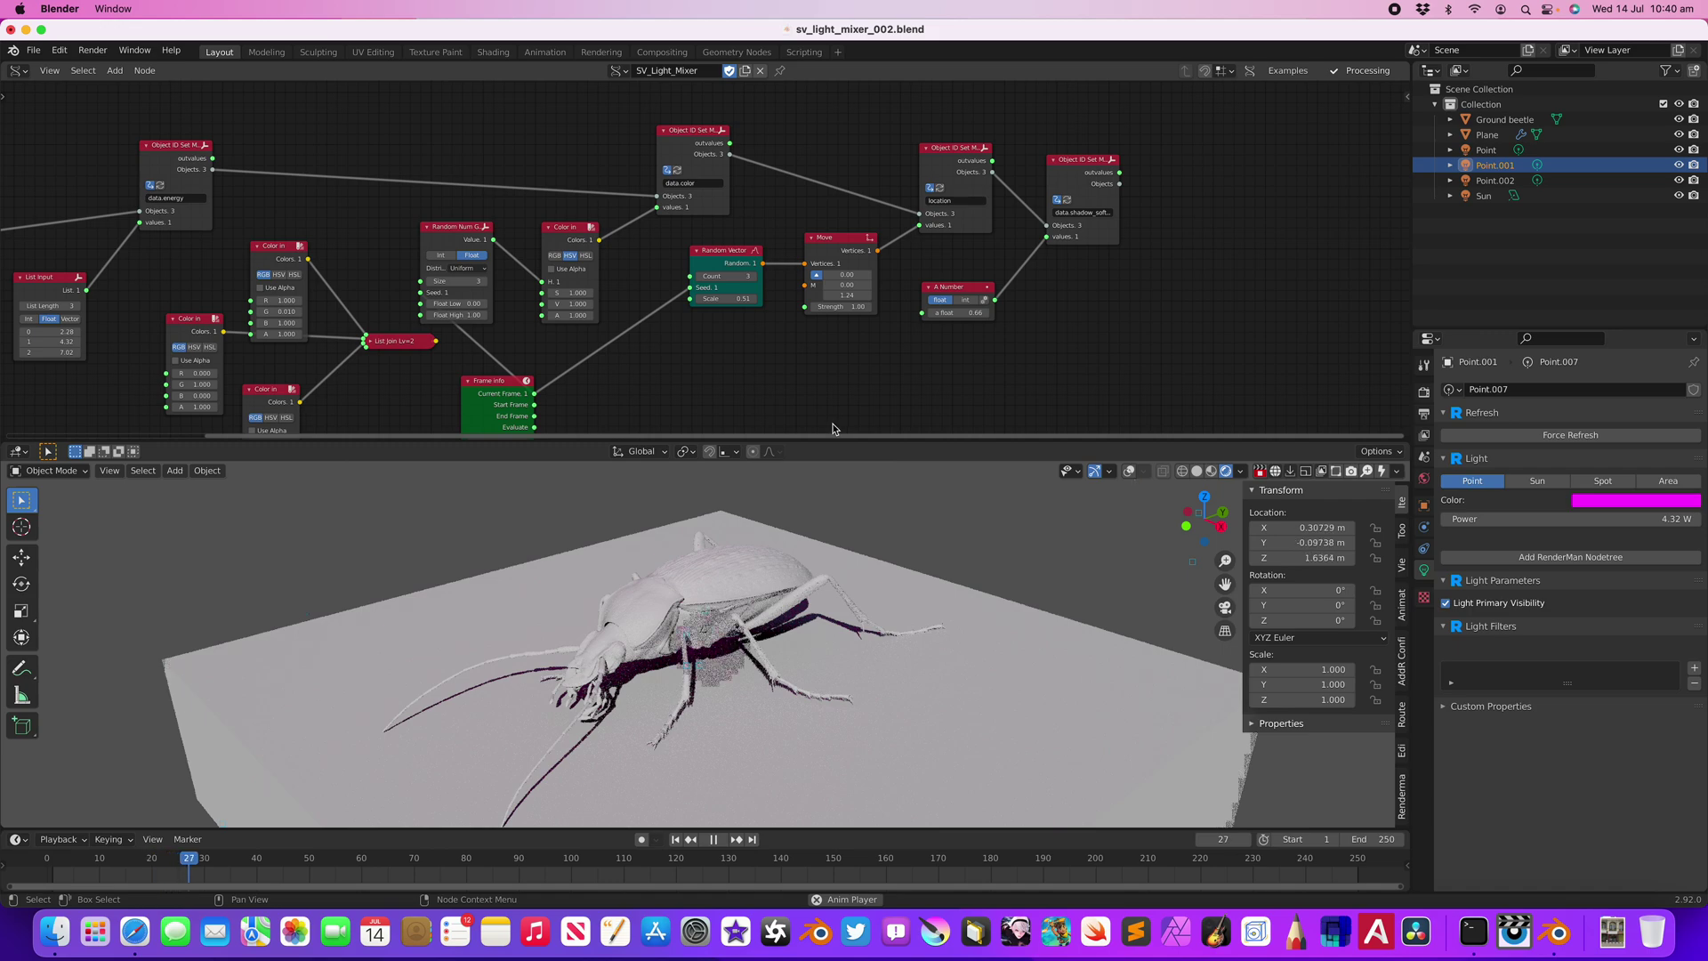
key("space")
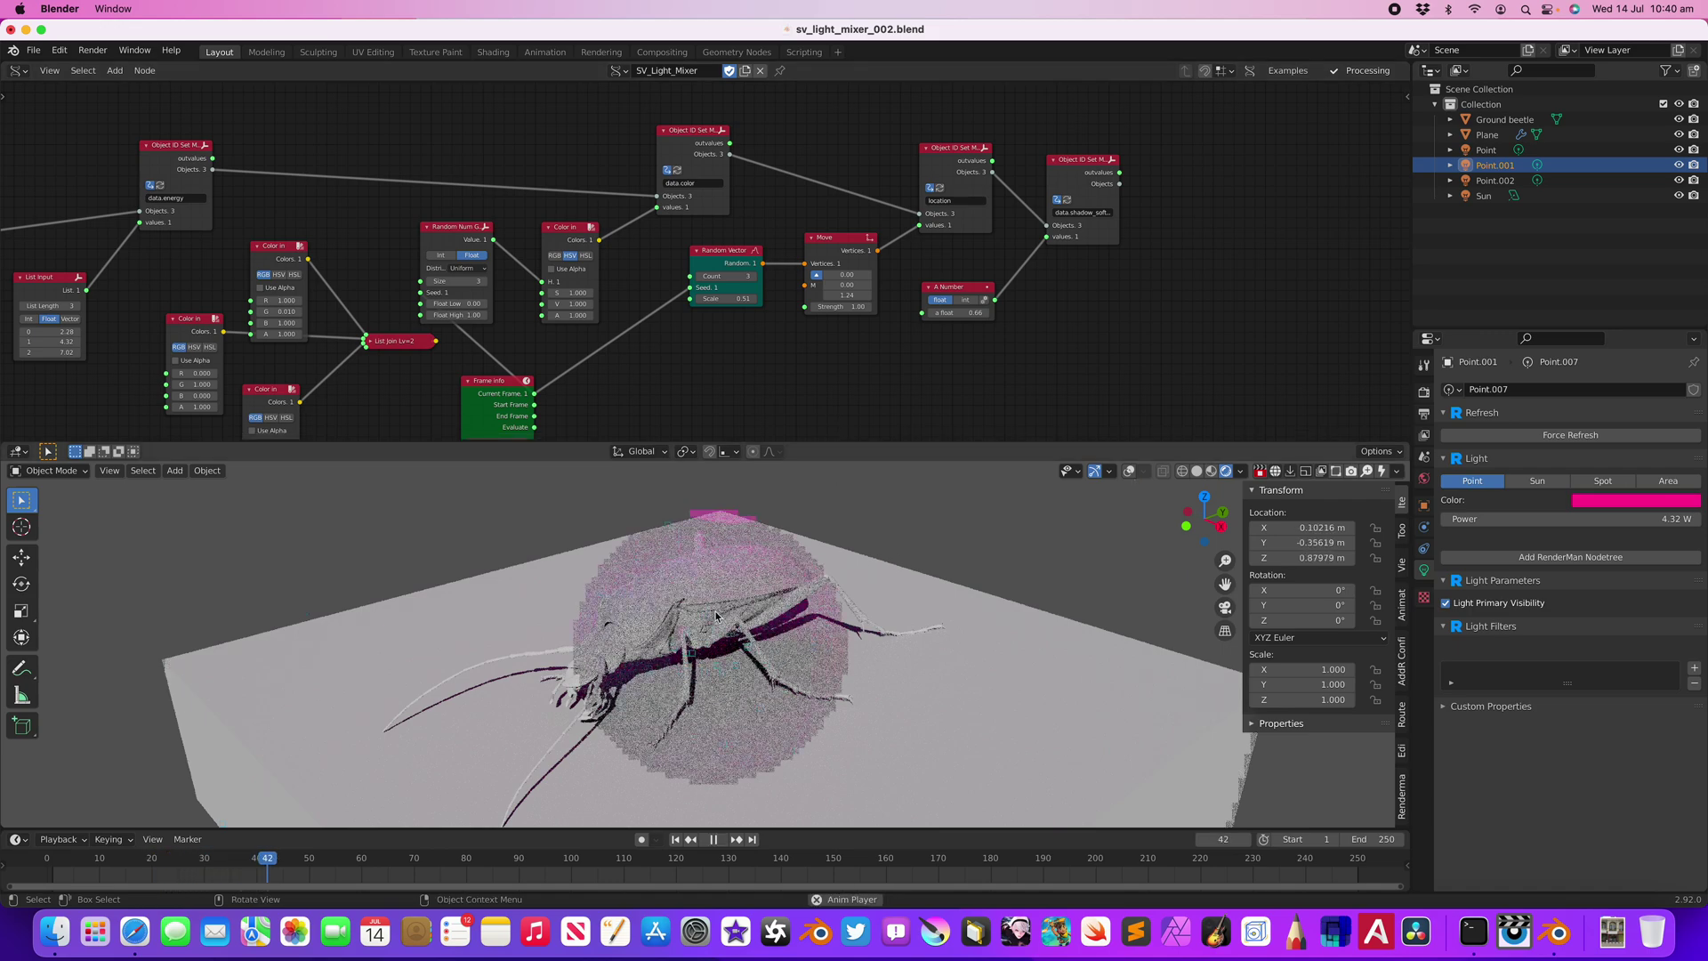
double_click(1517, 518)
type("0.2")
key("Return")
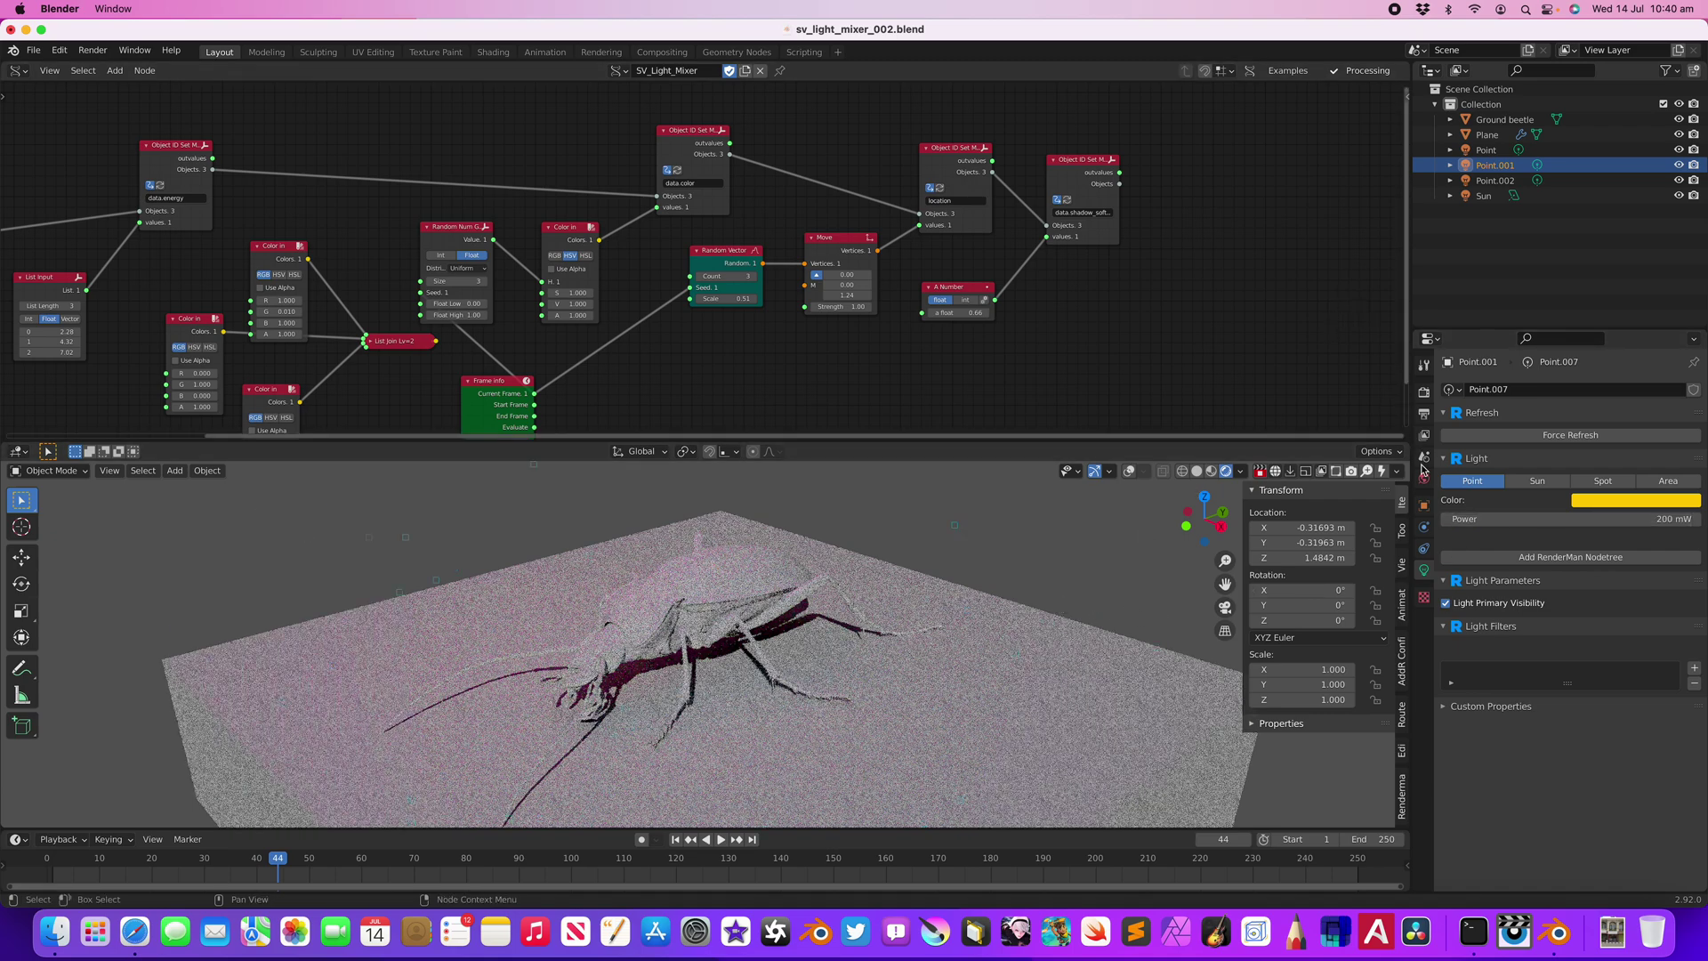
- Show the RenderMan render settings, select the Point light, and play the animation up to frame 56
left_click(1425, 394)
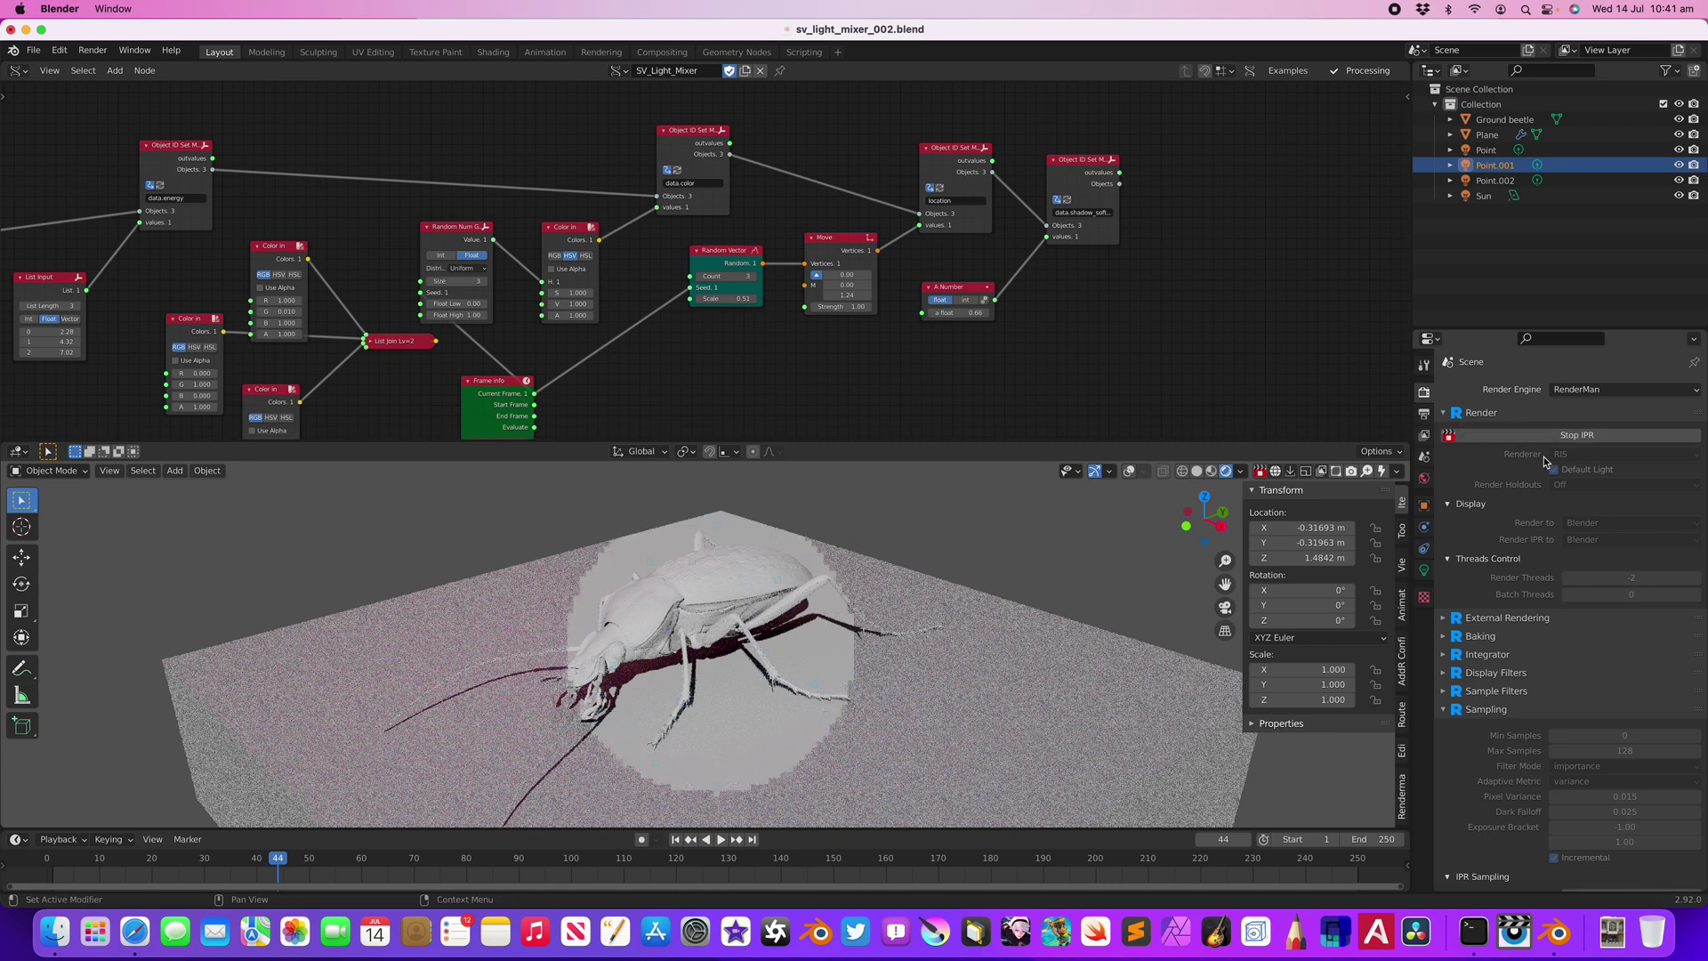
left_click(1491, 153)
key("space")
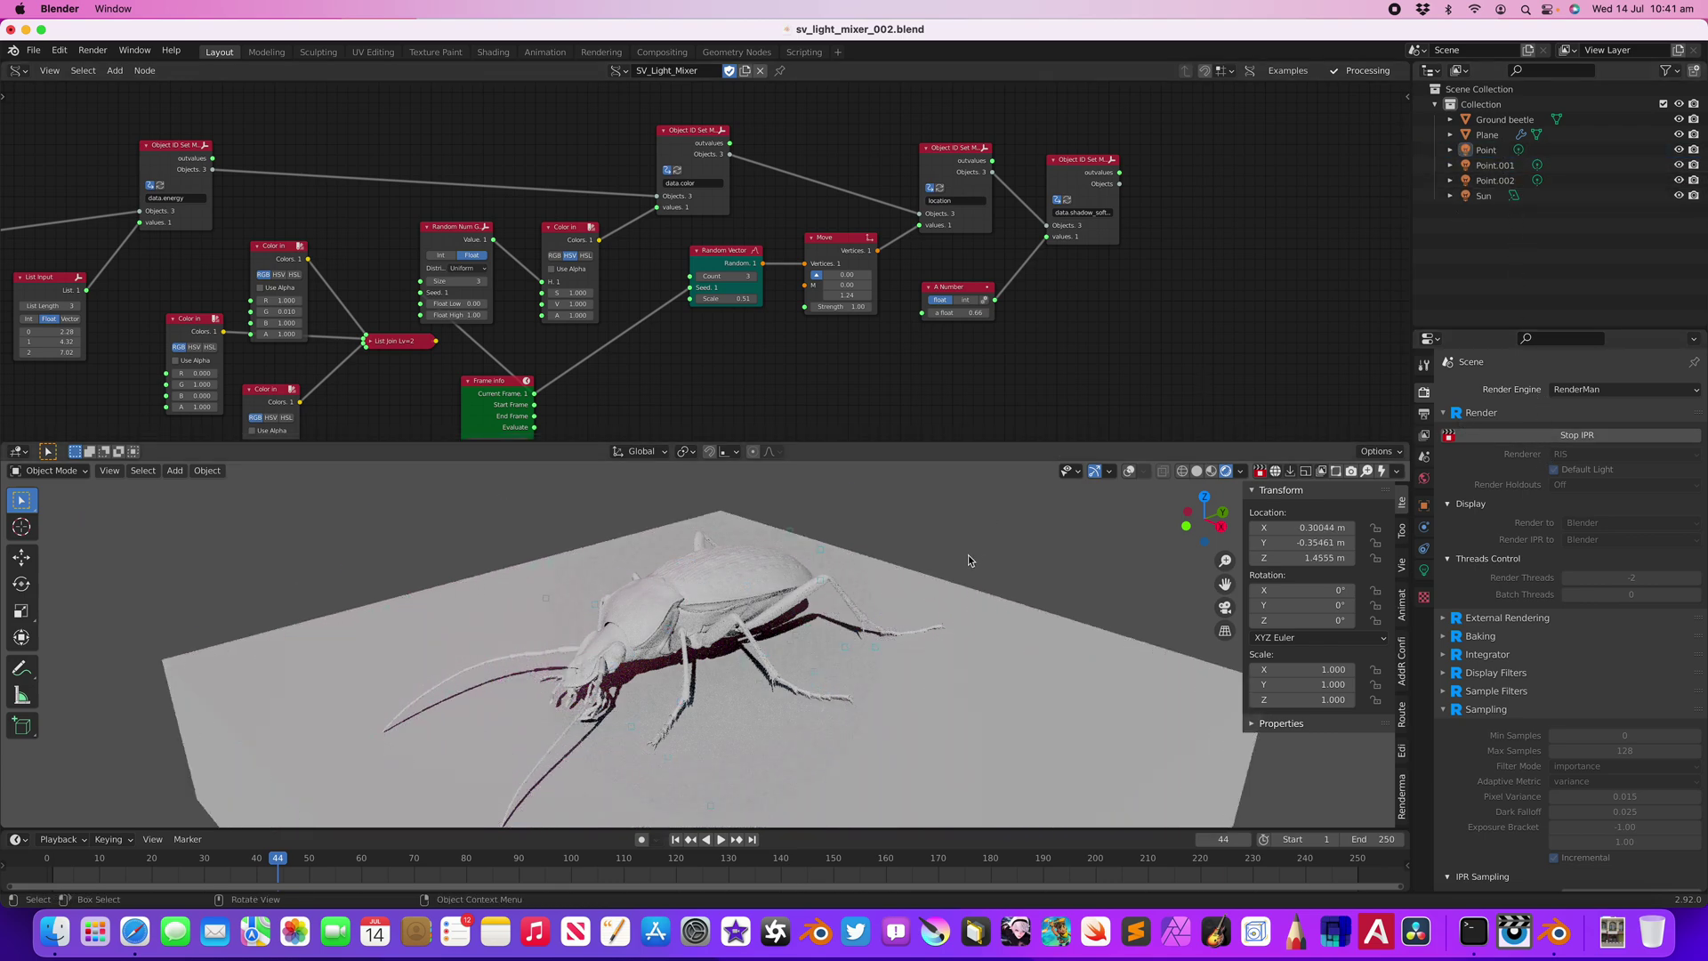
key("space")
- Add a RenderMan node tree with a PxrSurface material to the ground beetle's Material.001
left_click(749, 574)
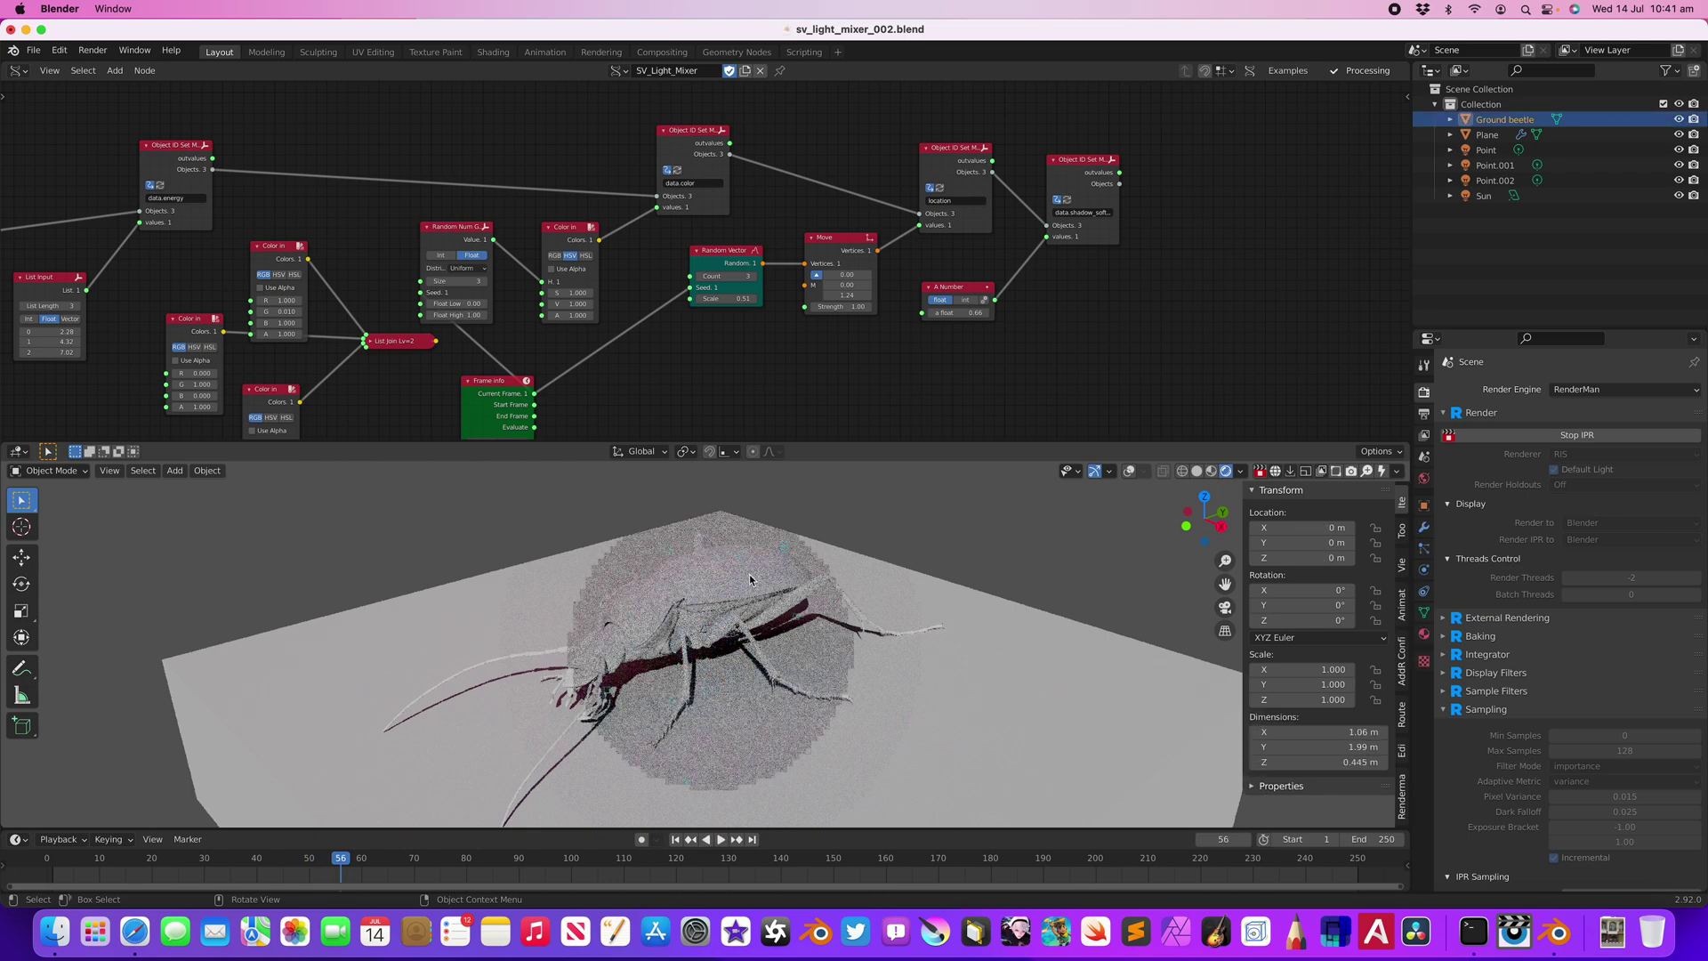
left_click(1422, 635)
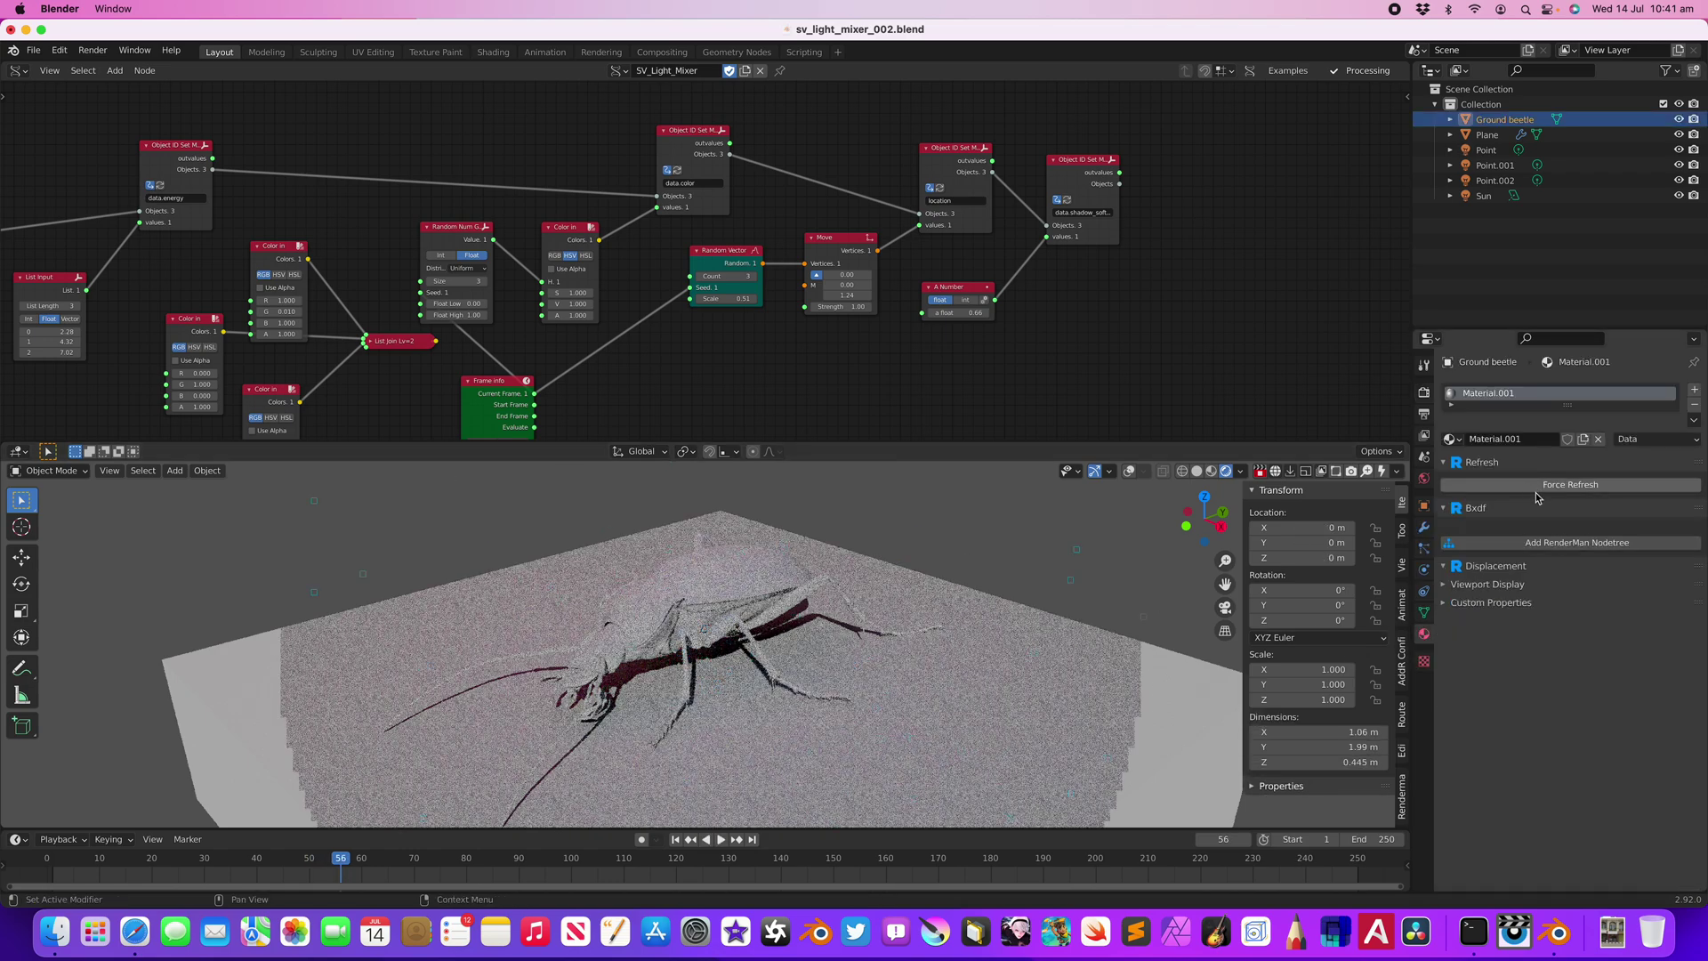
left_click(1542, 545)
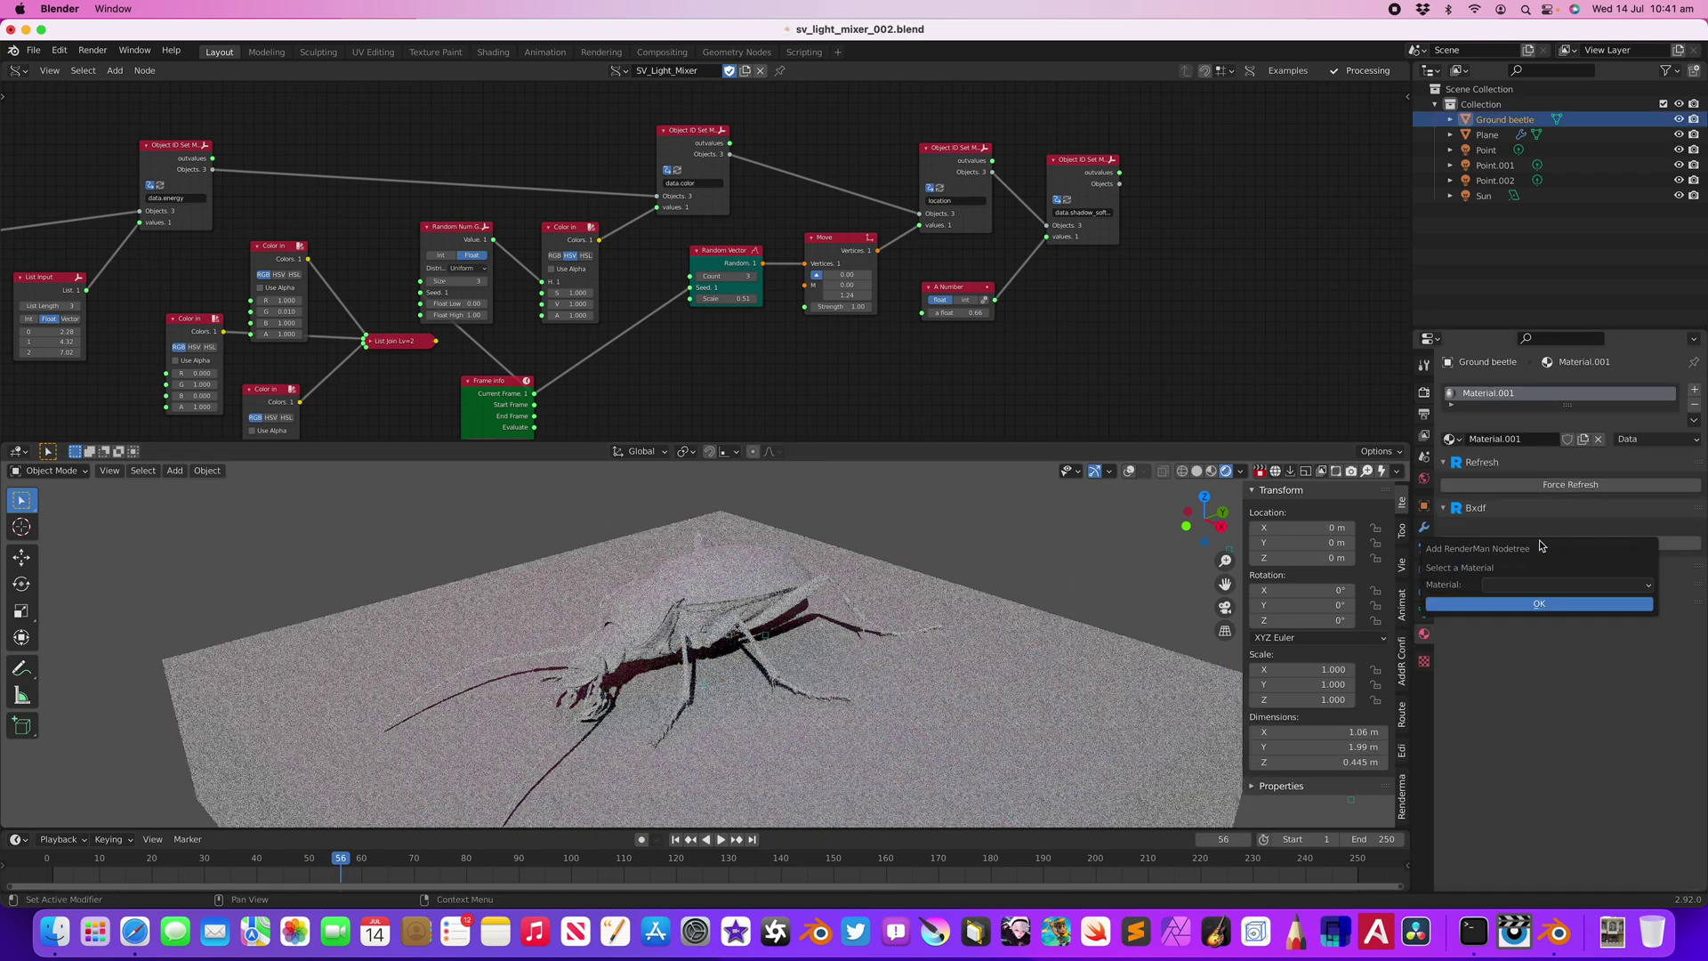
left_click(1519, 587)
left_click(1495, 711)
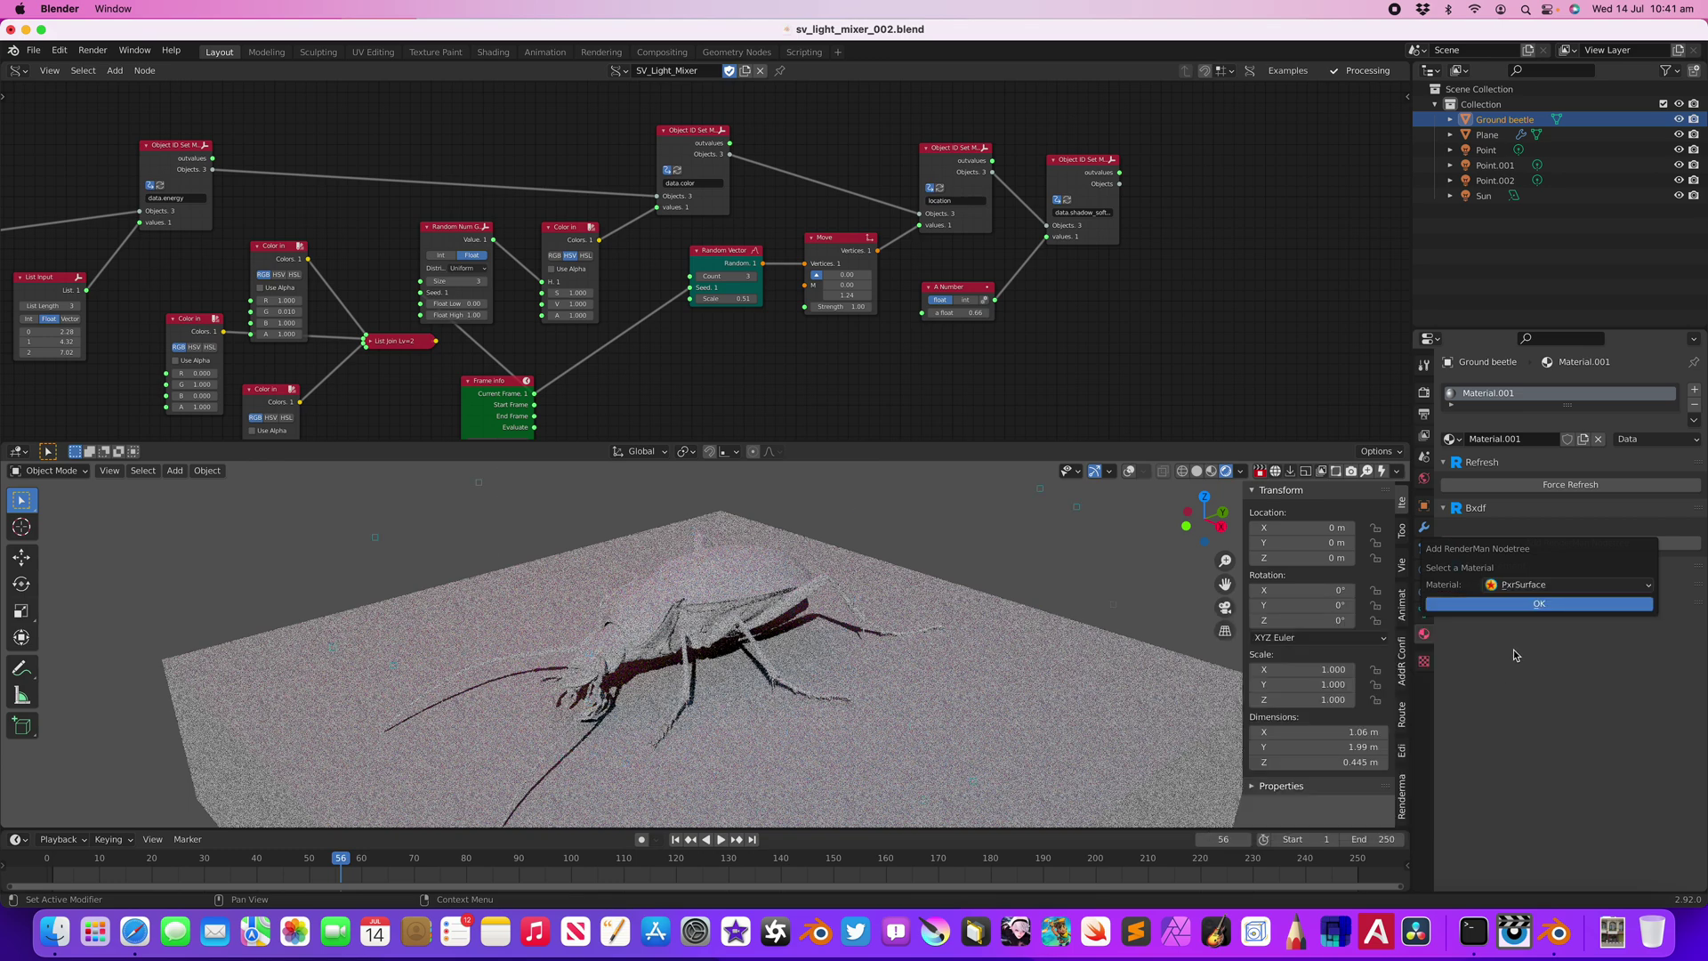
left_click(1523, 605)
- Give the plane a PxrSurface RenderMan material with a brown diffuse color of H 0.052, S 0.694, V 0.180
left_click(1031, 655)
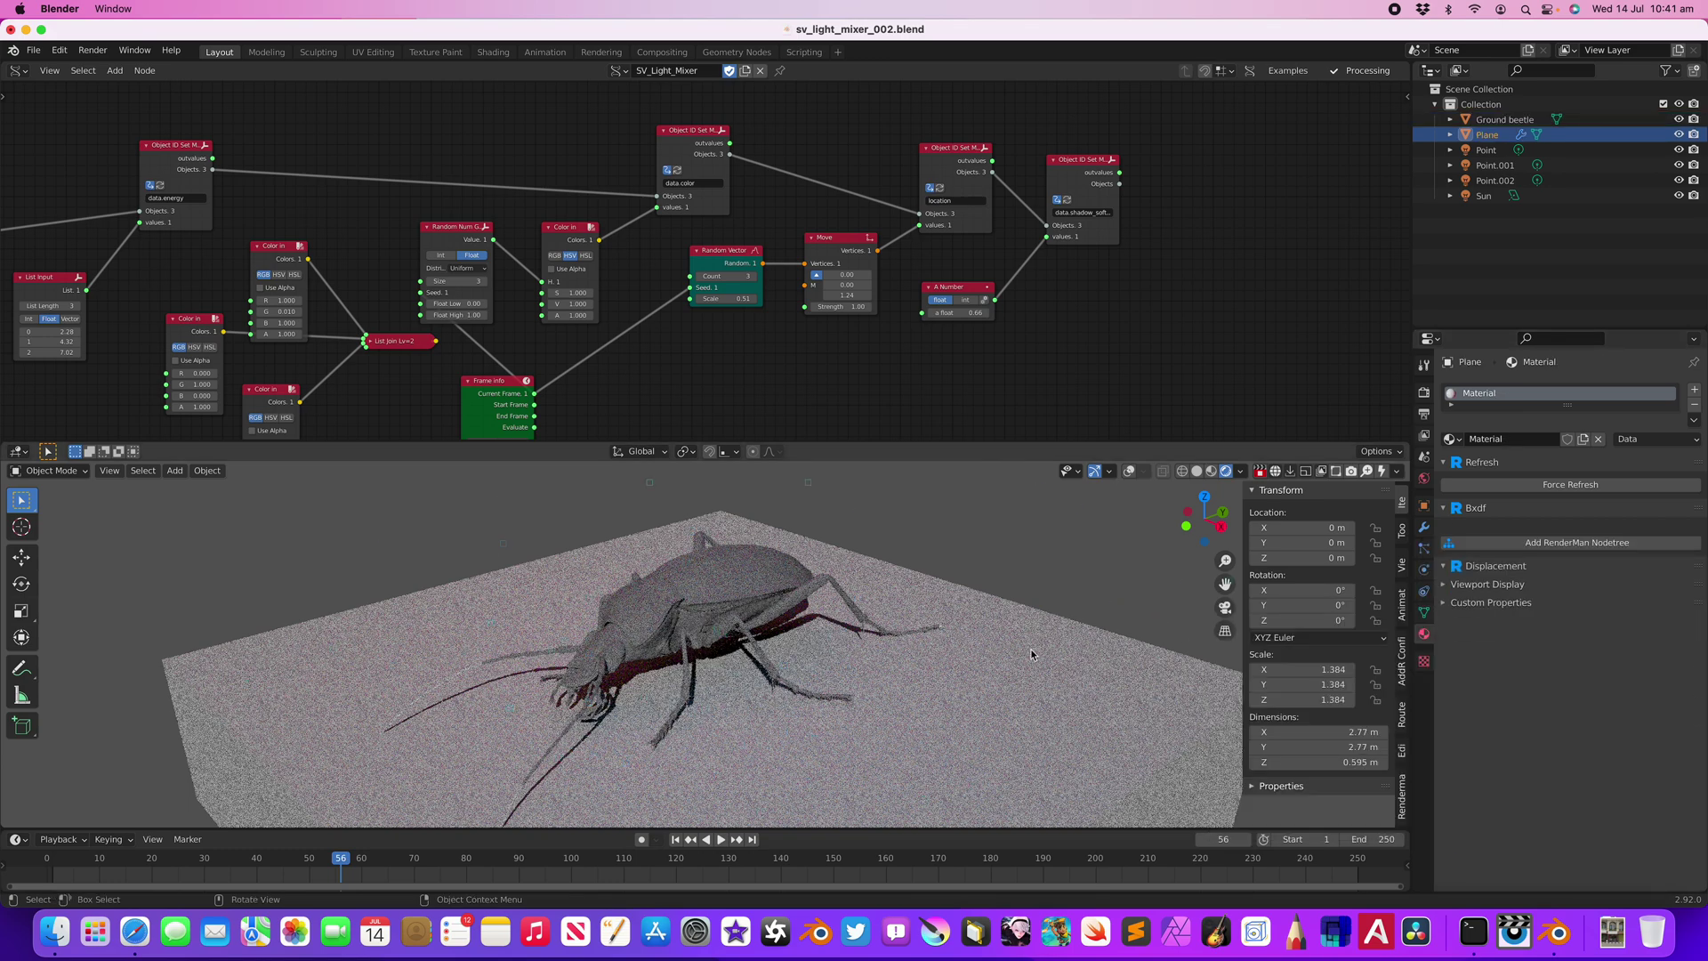
left_click(1501, 545)
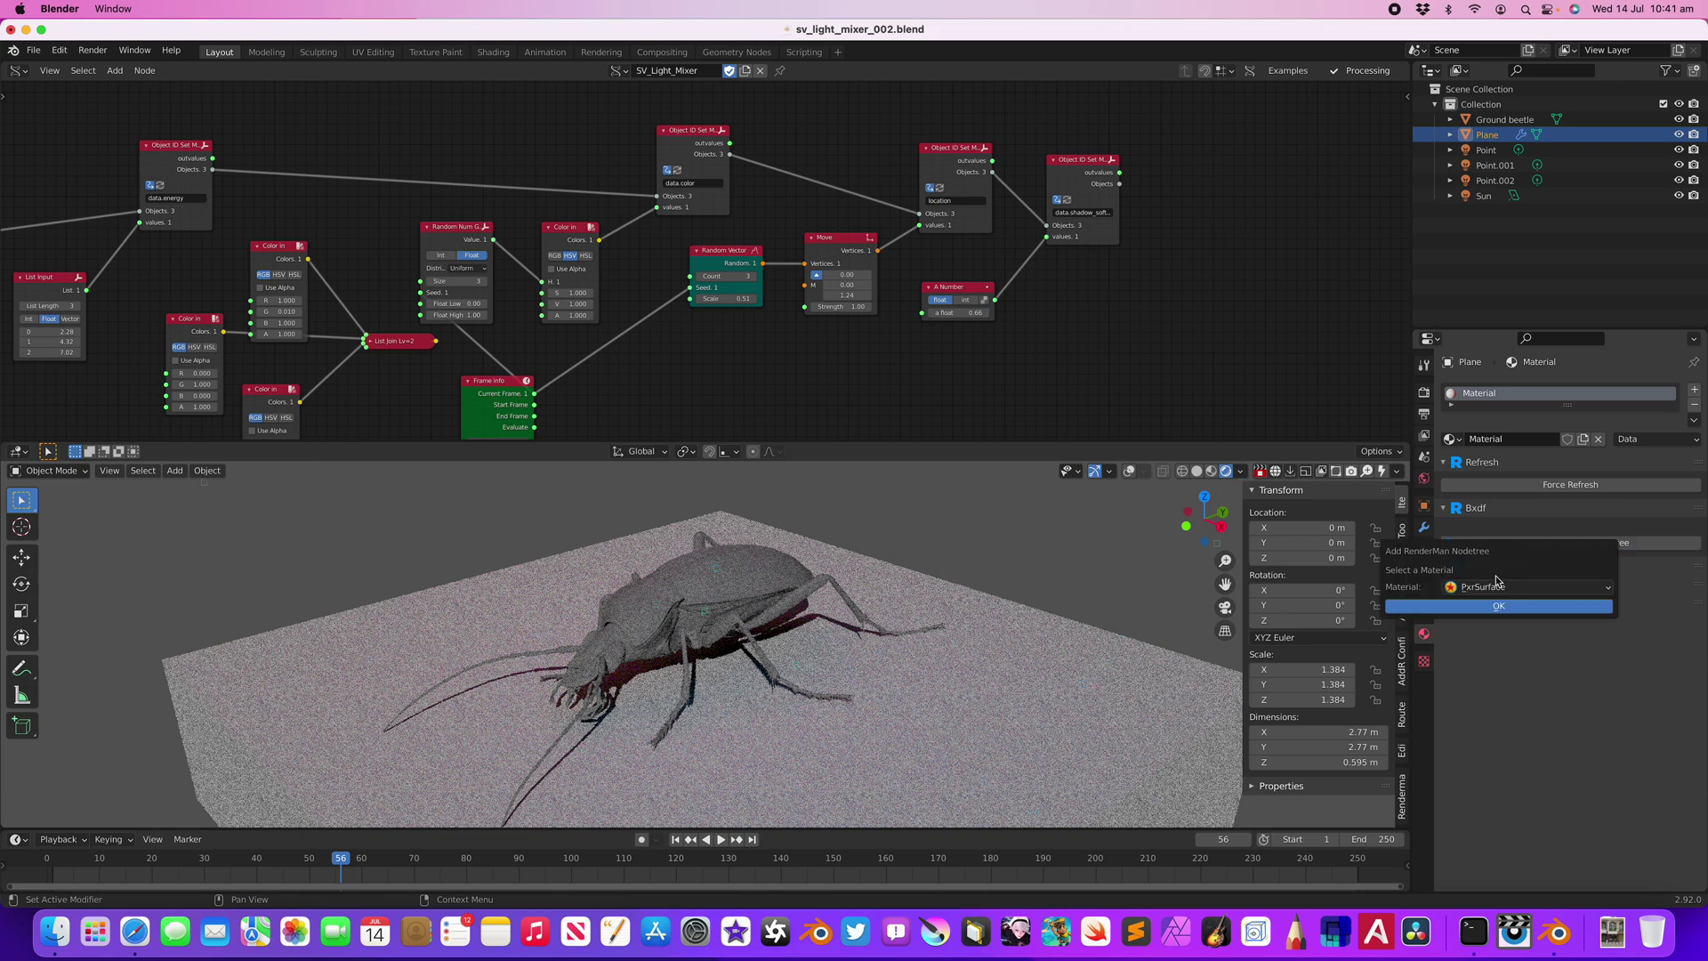
left_click(1492, 608)
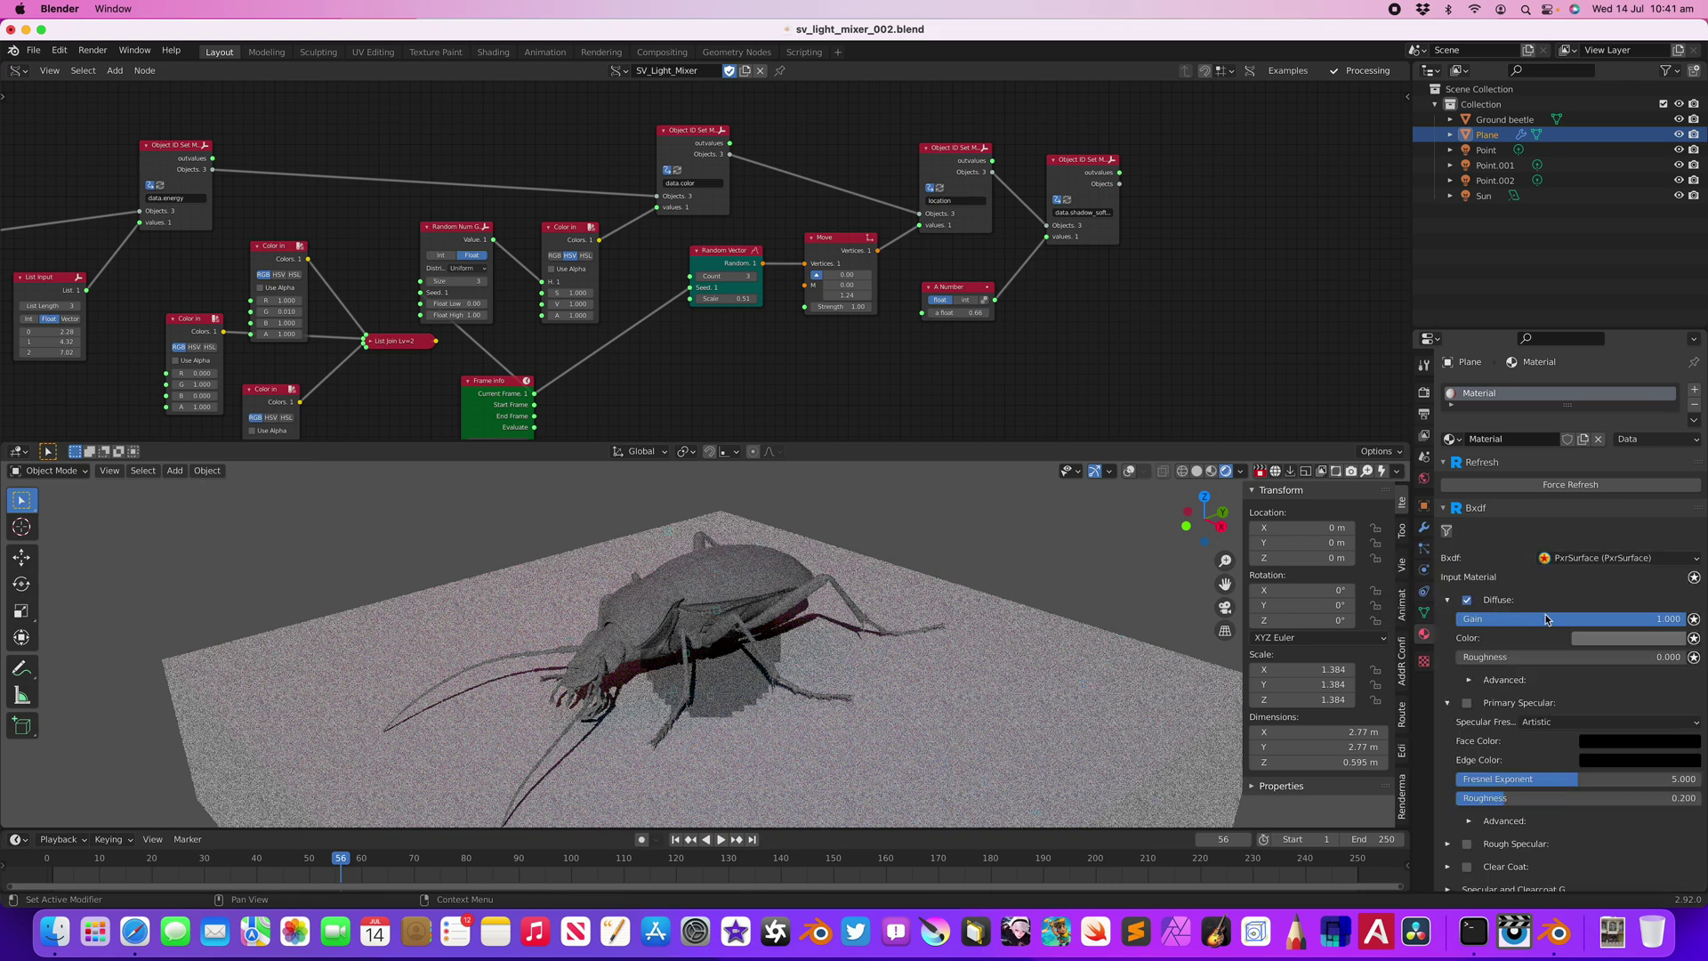
left_click(1588, 639)
left_click(1595, 511)
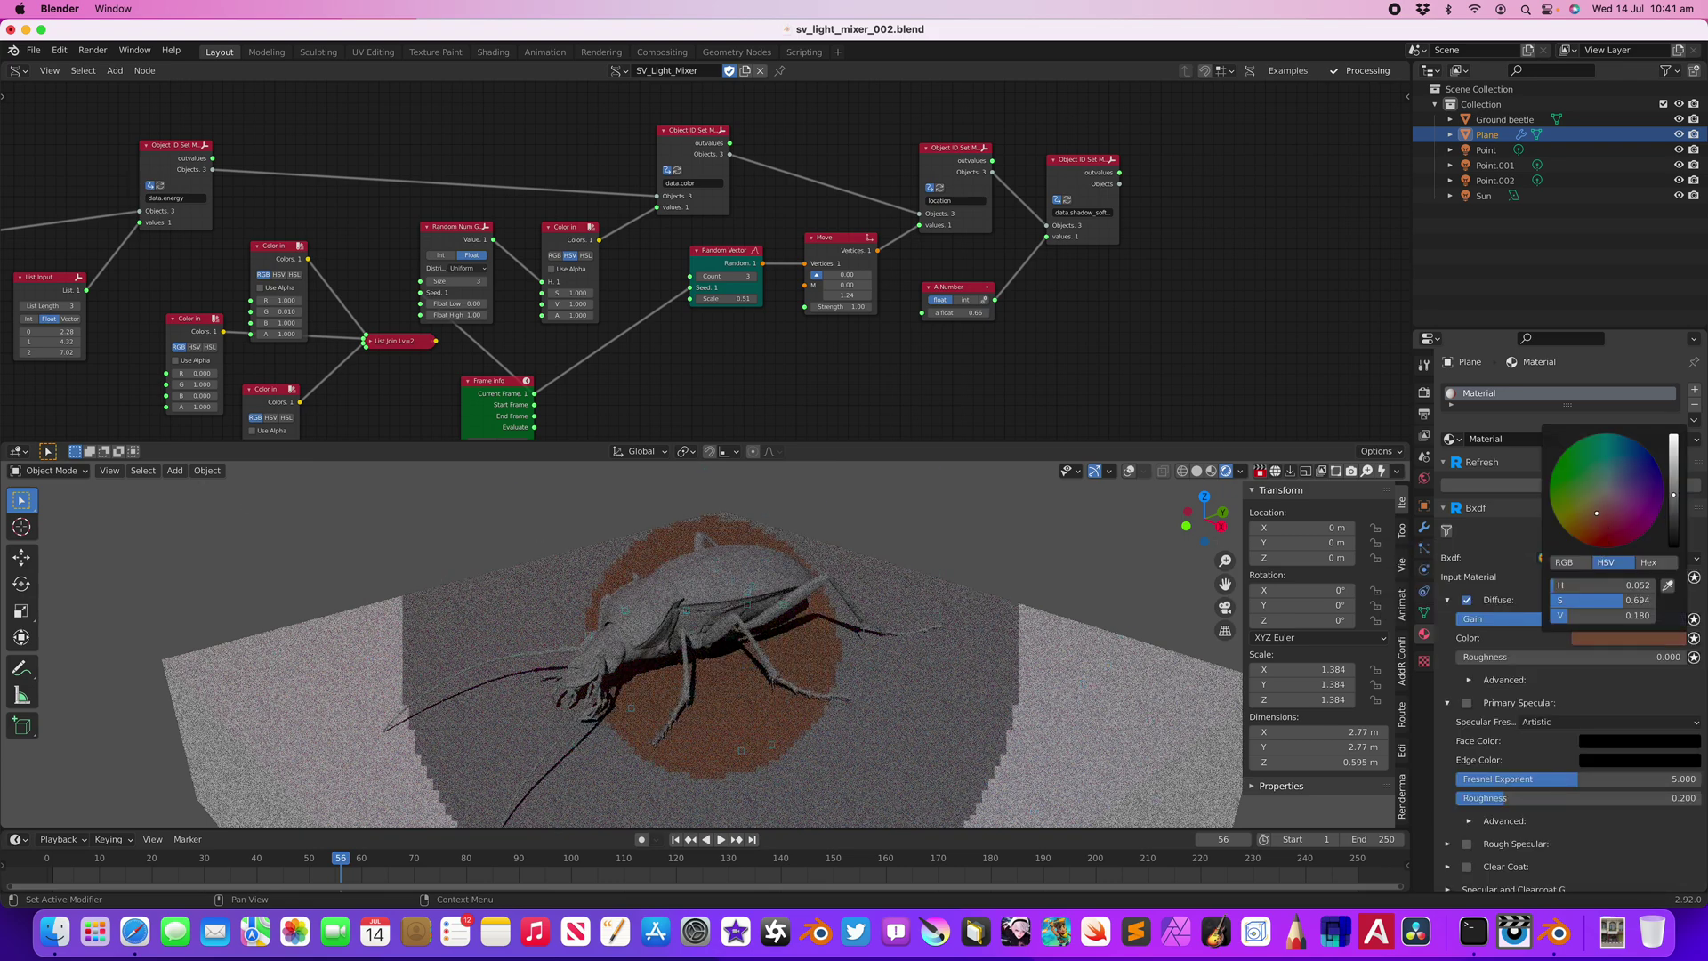
left_click(1006, 570)
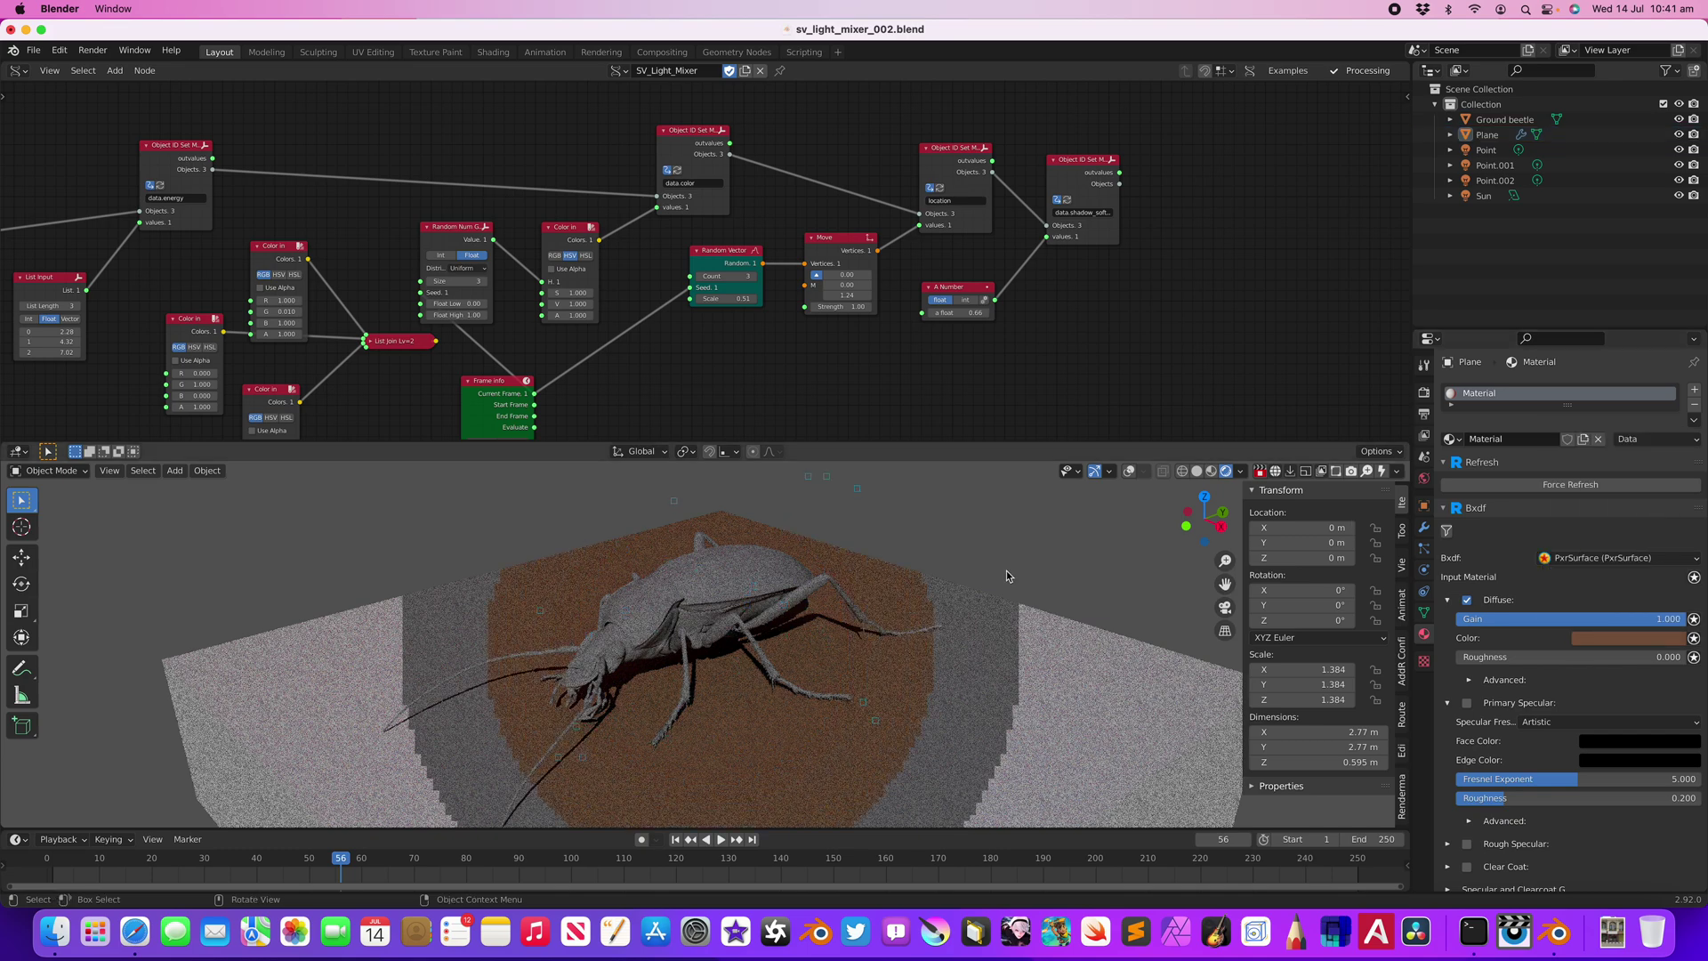
- Play the animation with the new materials, stop at frame 68, and show the light settings of Point.002
key("space")
key("space")
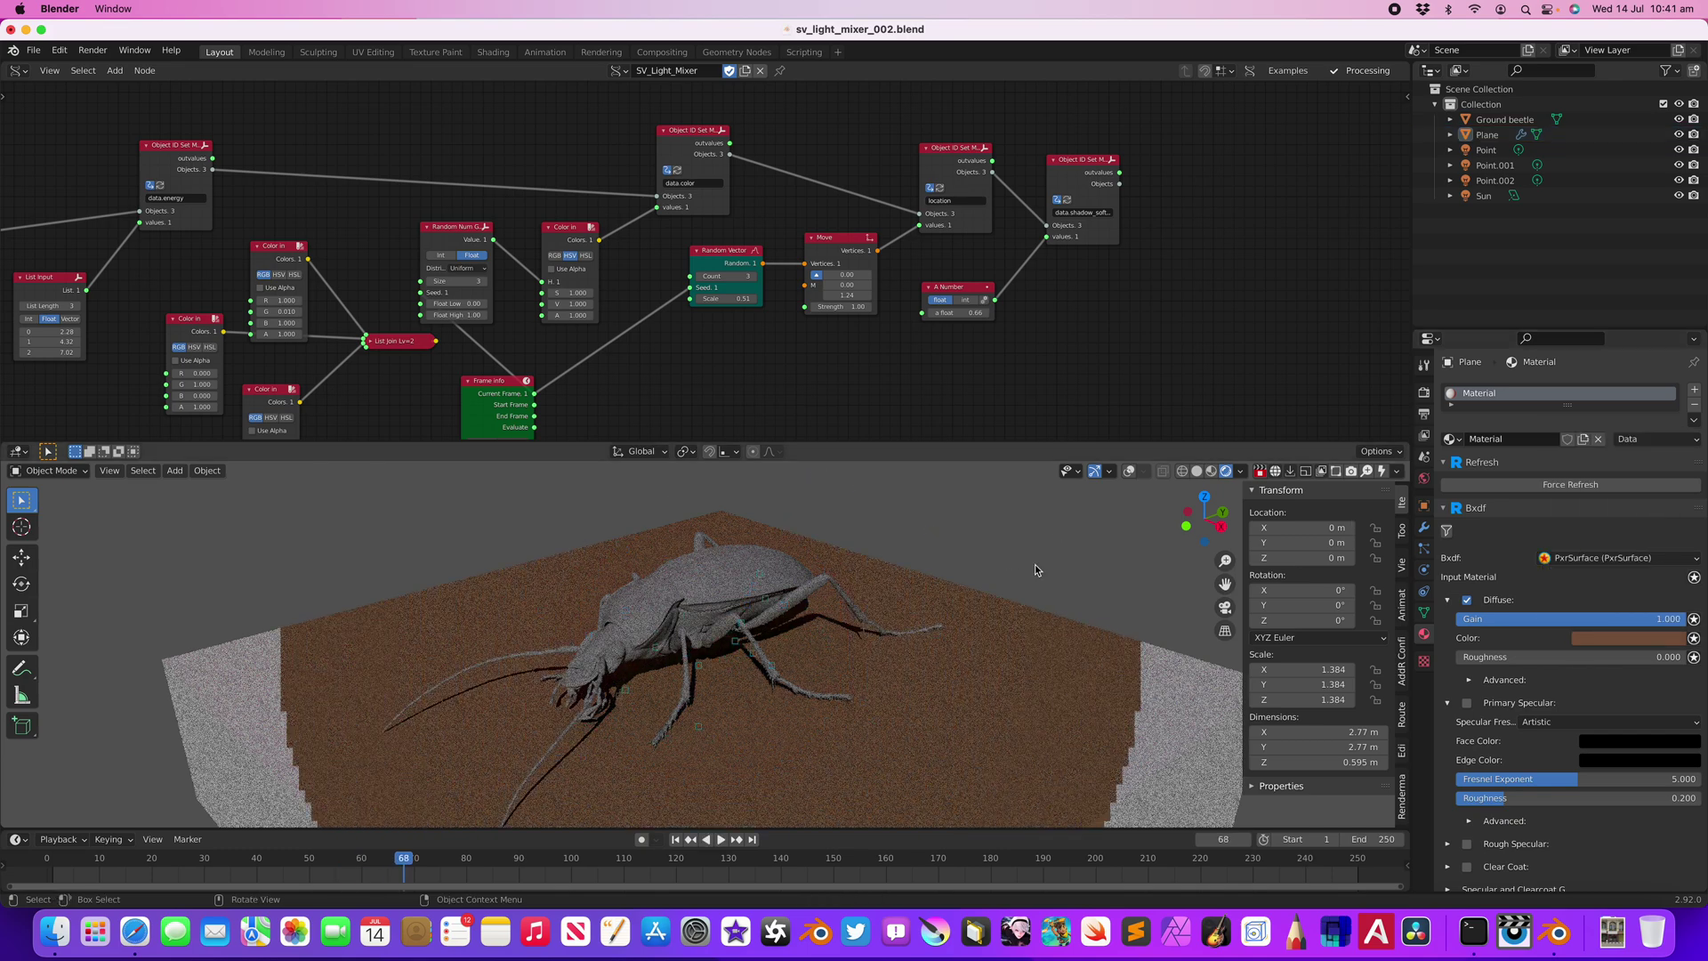
left_click(1495, 180)
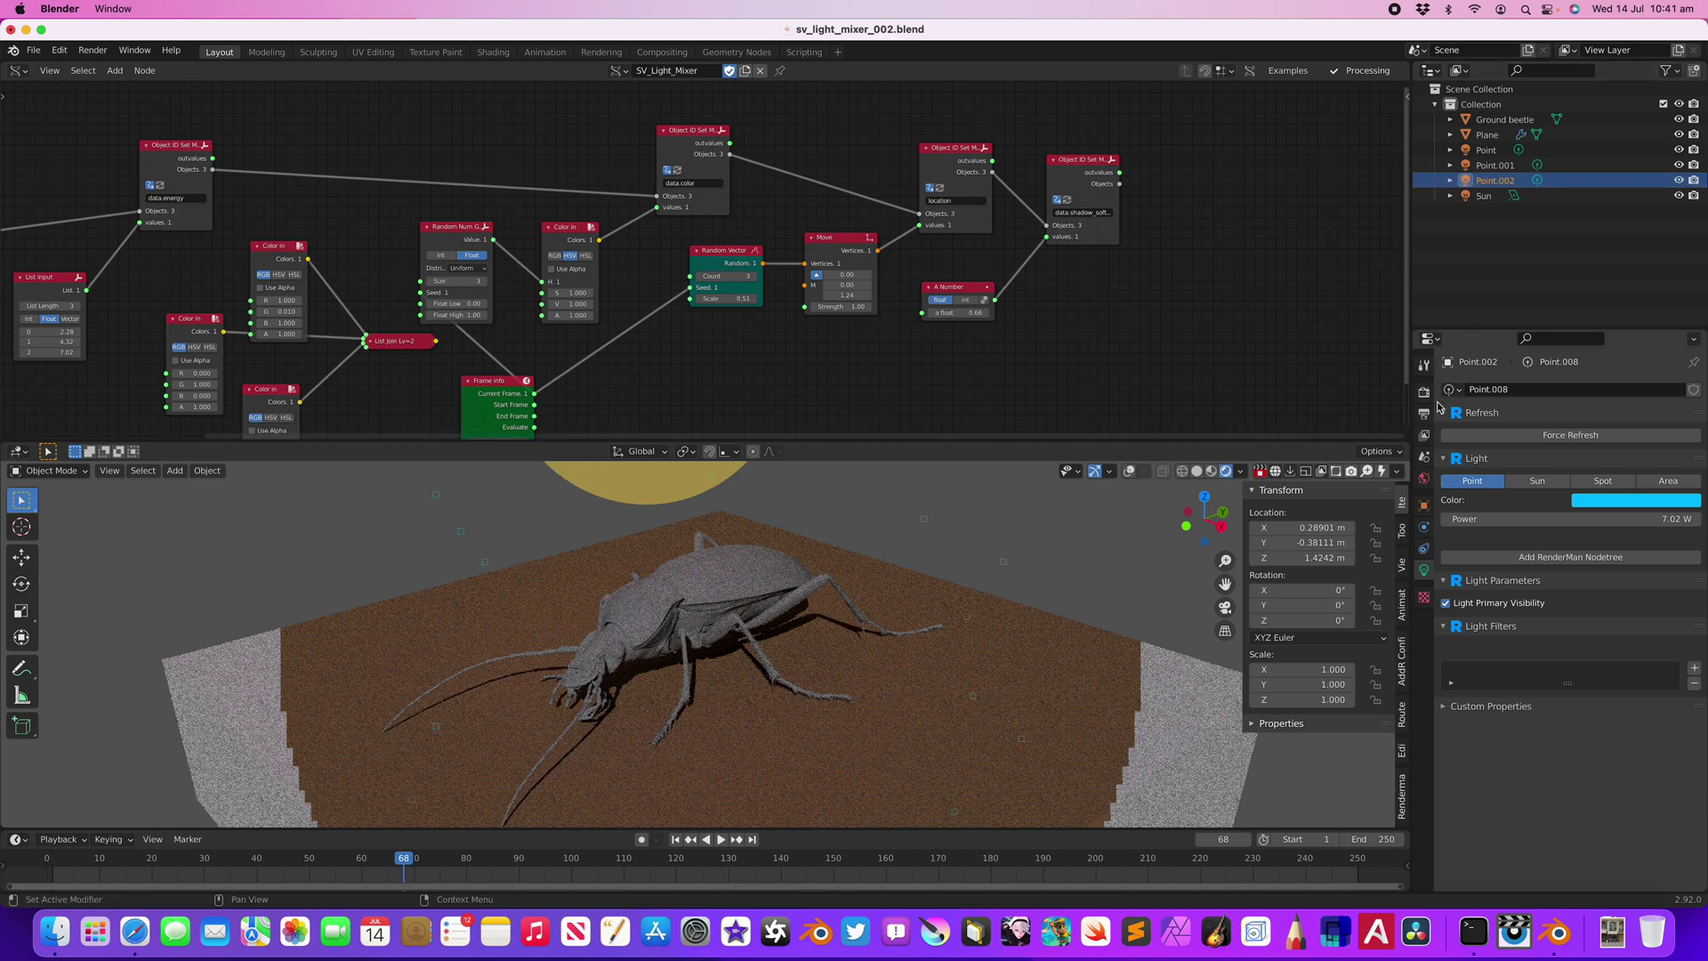
- Play the animation from frame 68 in a wider view of the scene, stop it, and step forward to frame 90
key("space")
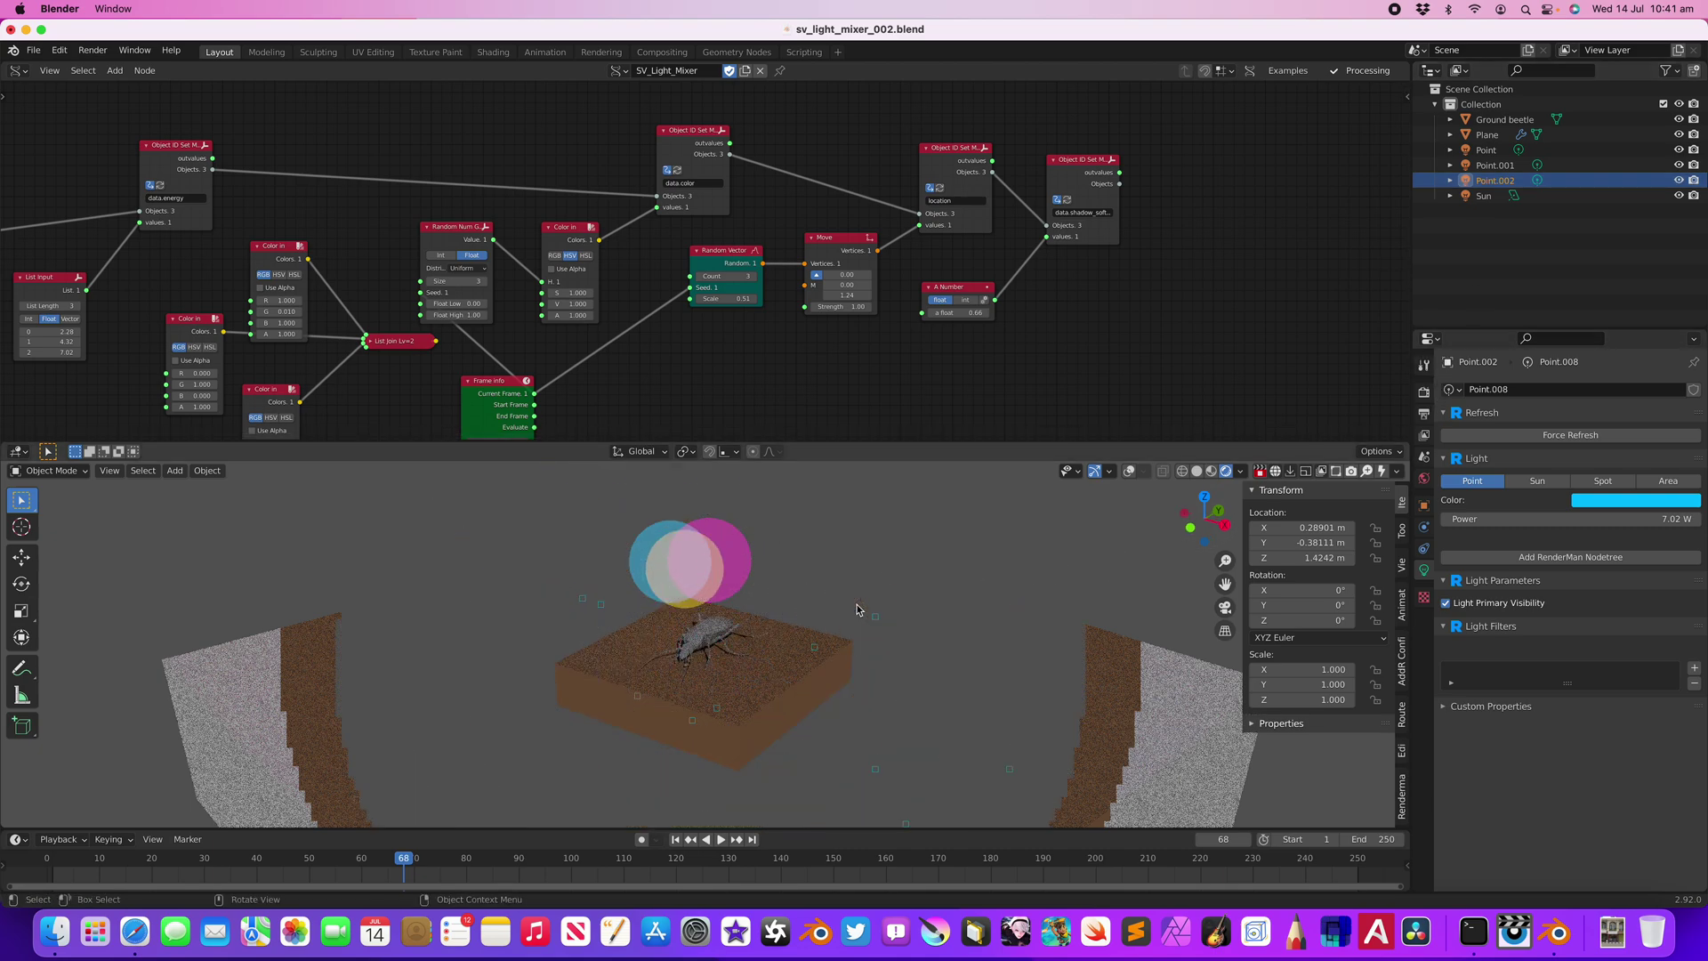
key("space")
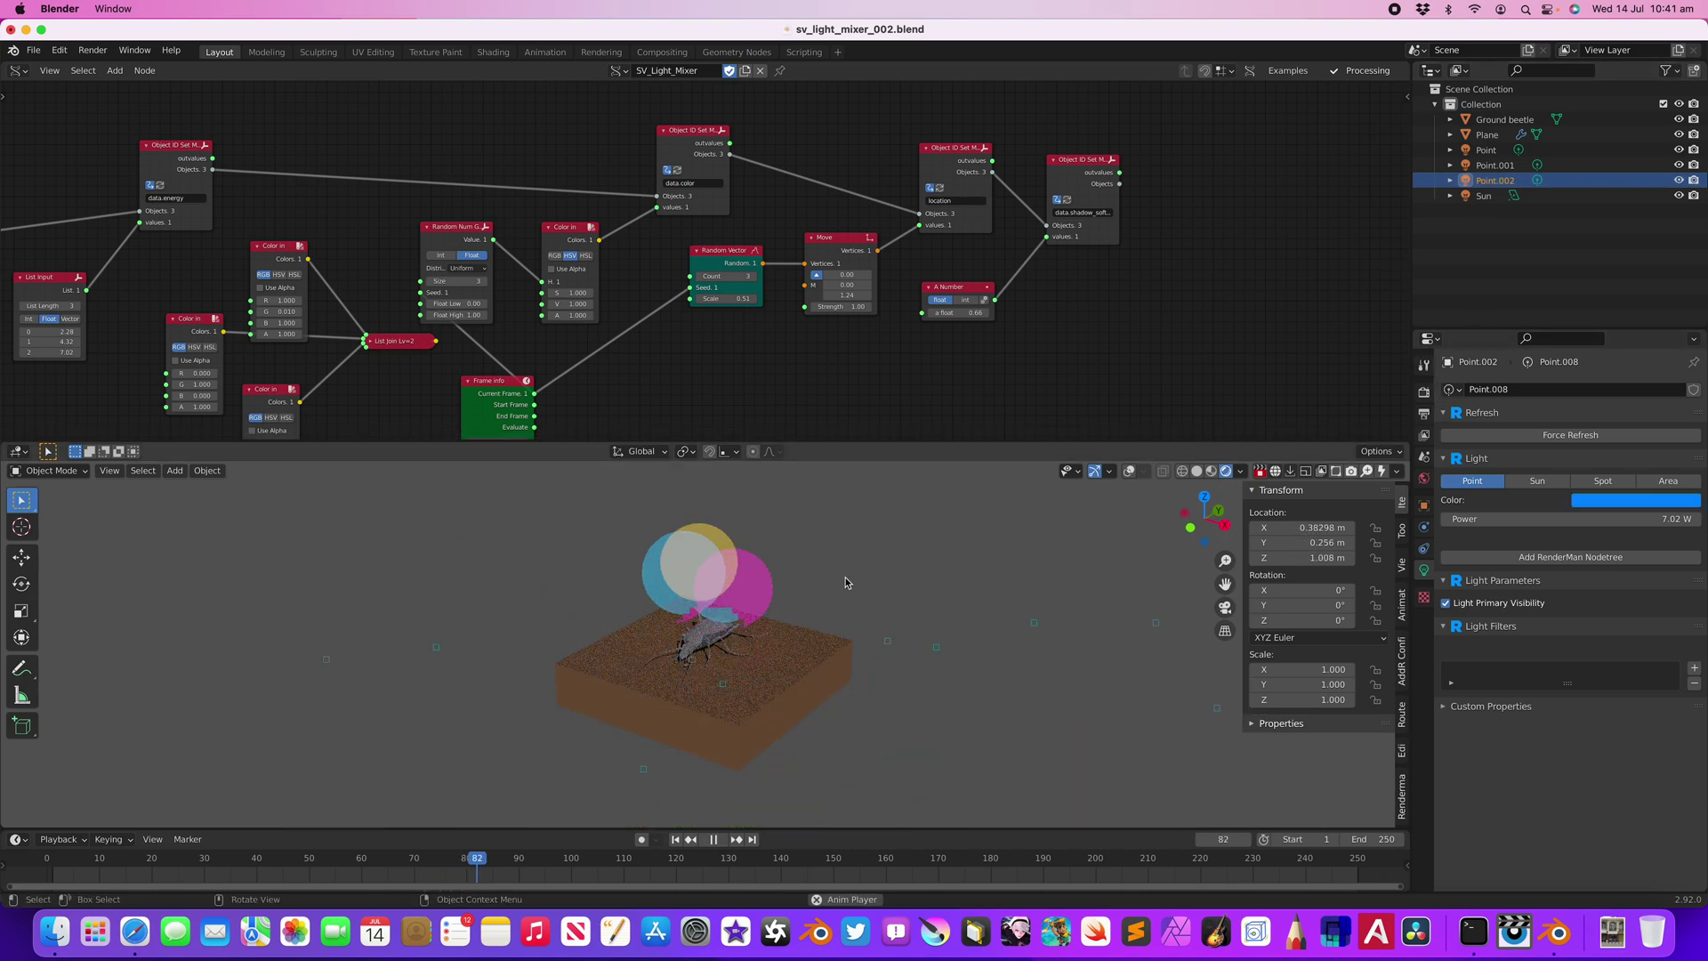
key("space")
key("Right")
key("Right")
key("Right")
key("Right")
key("Right")
key("Right")
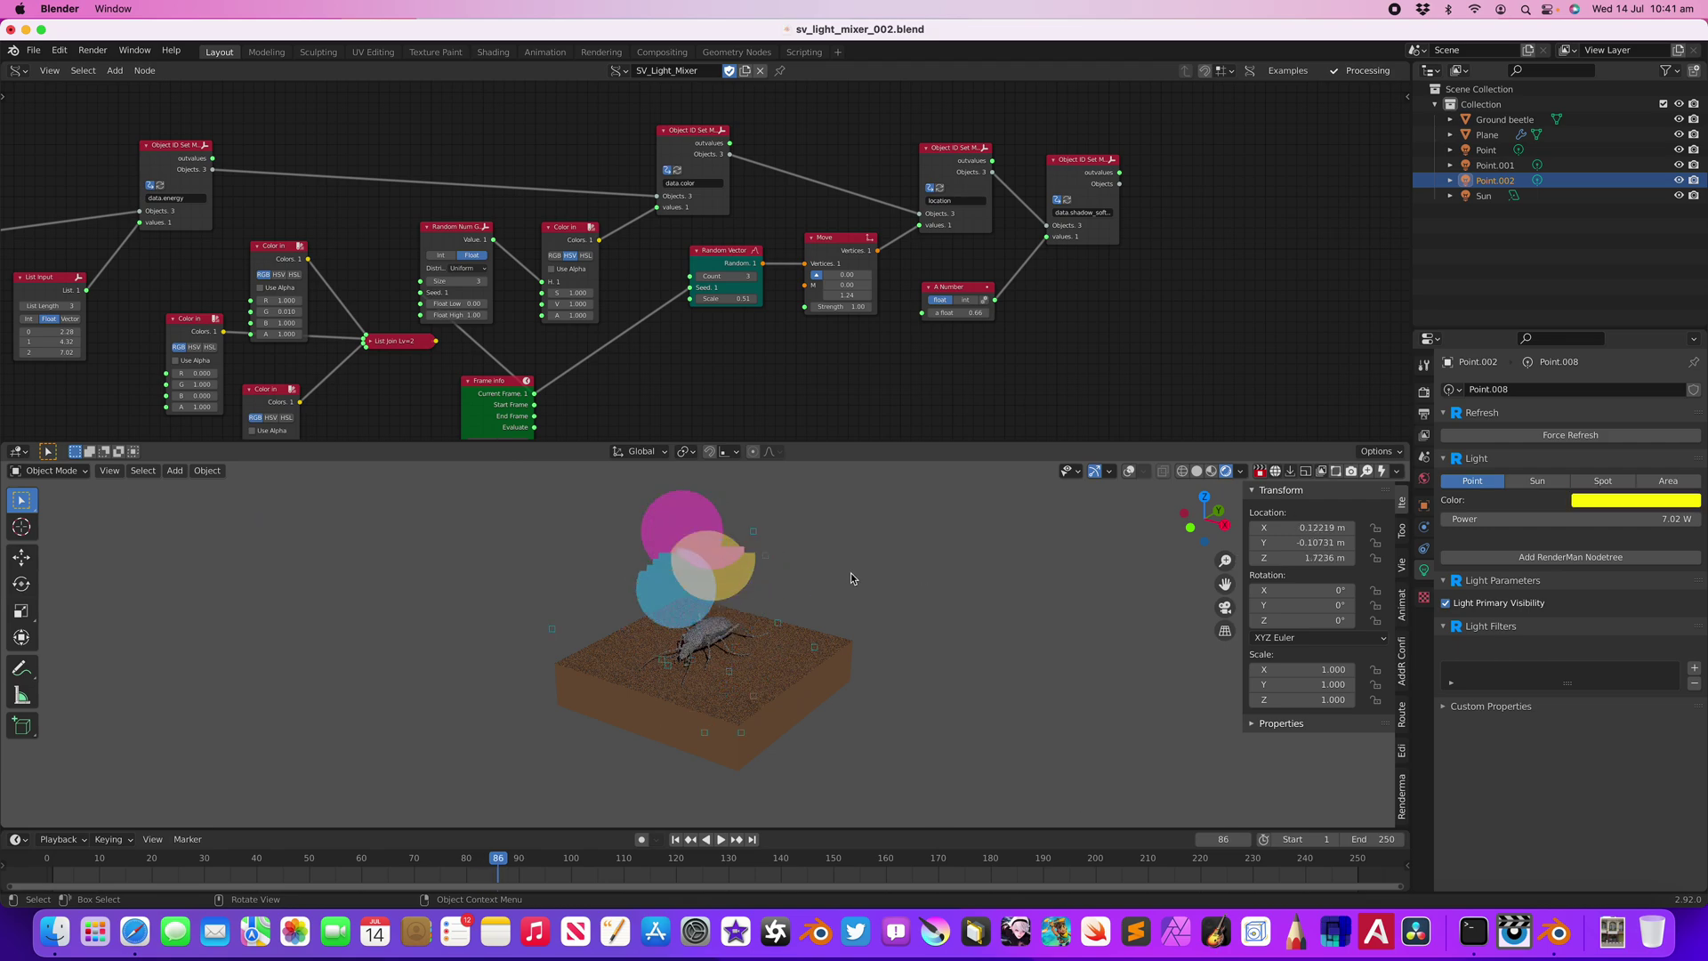
key("Right")
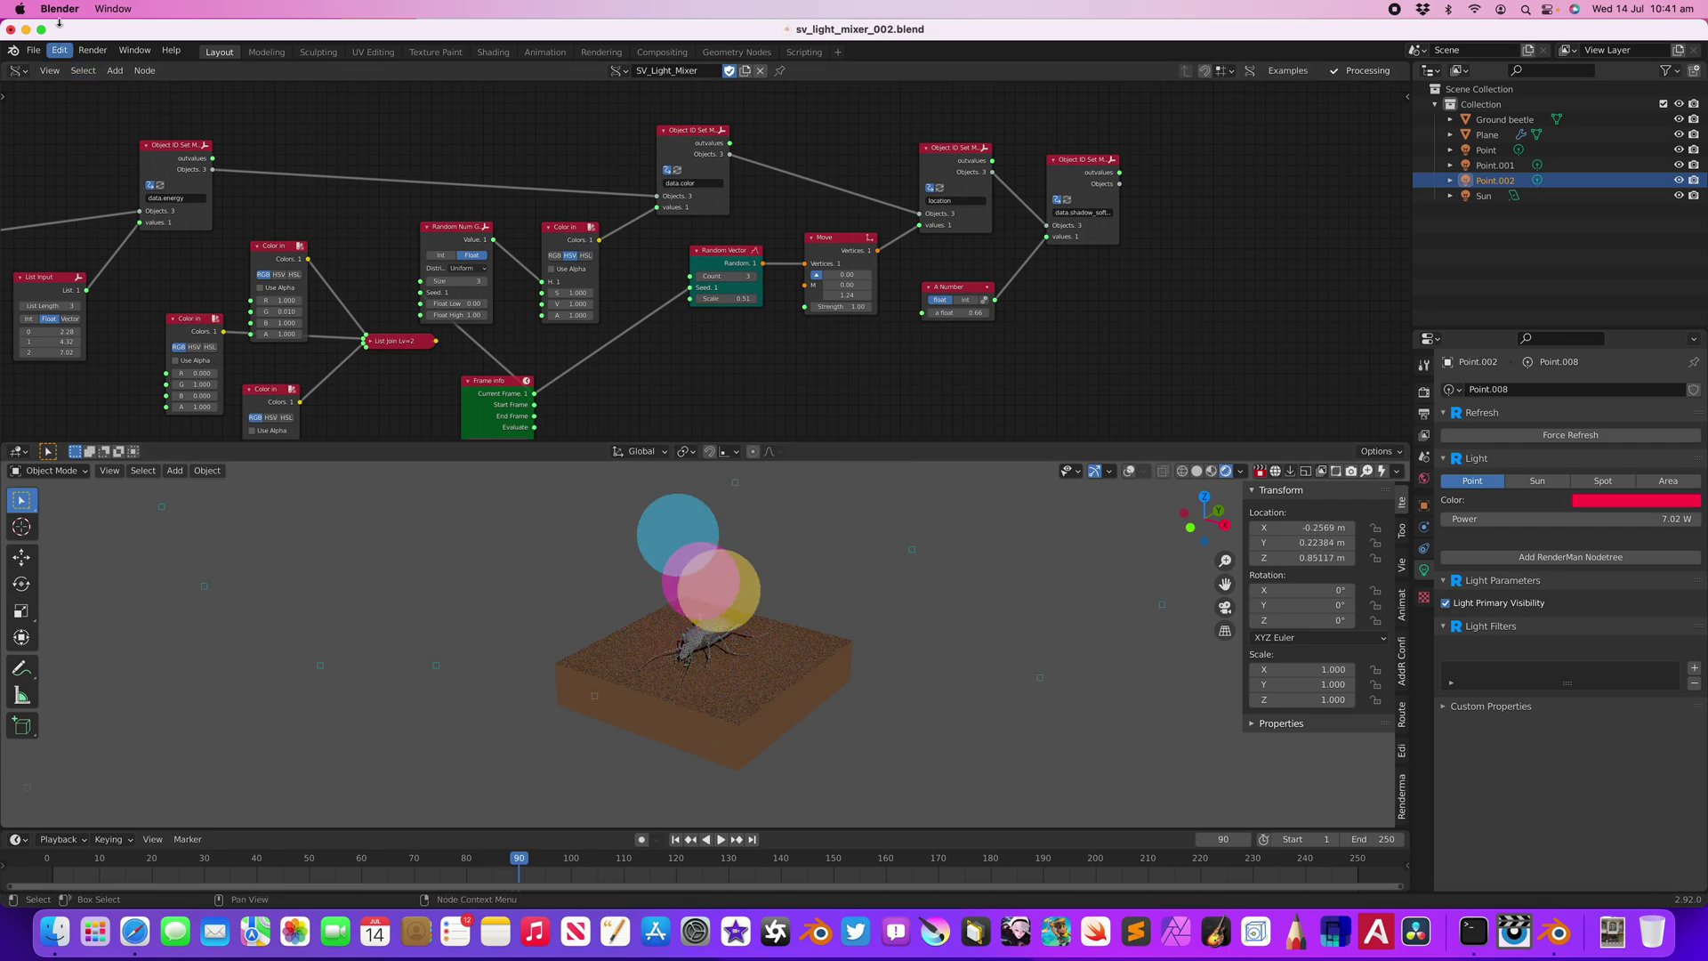
- Save the scene as a new version named sv_light_mixer_003.blend on the Desktop
left_click(34, 51)
left_click(81, 168)
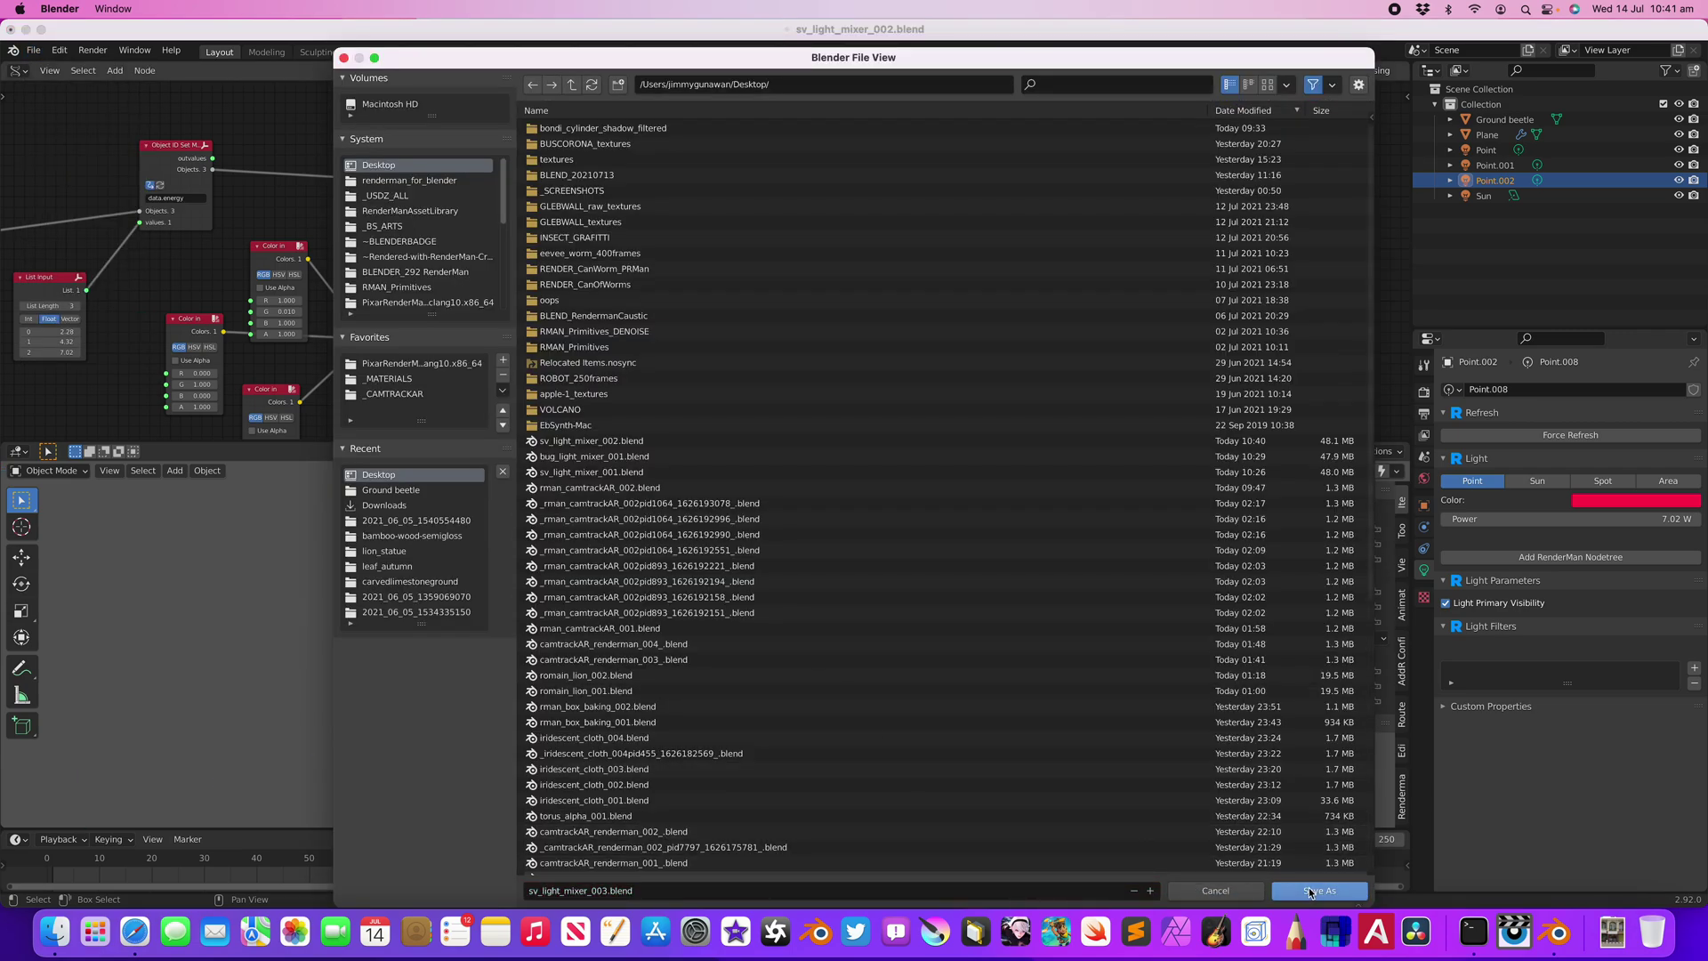
left_click(1311, 892)
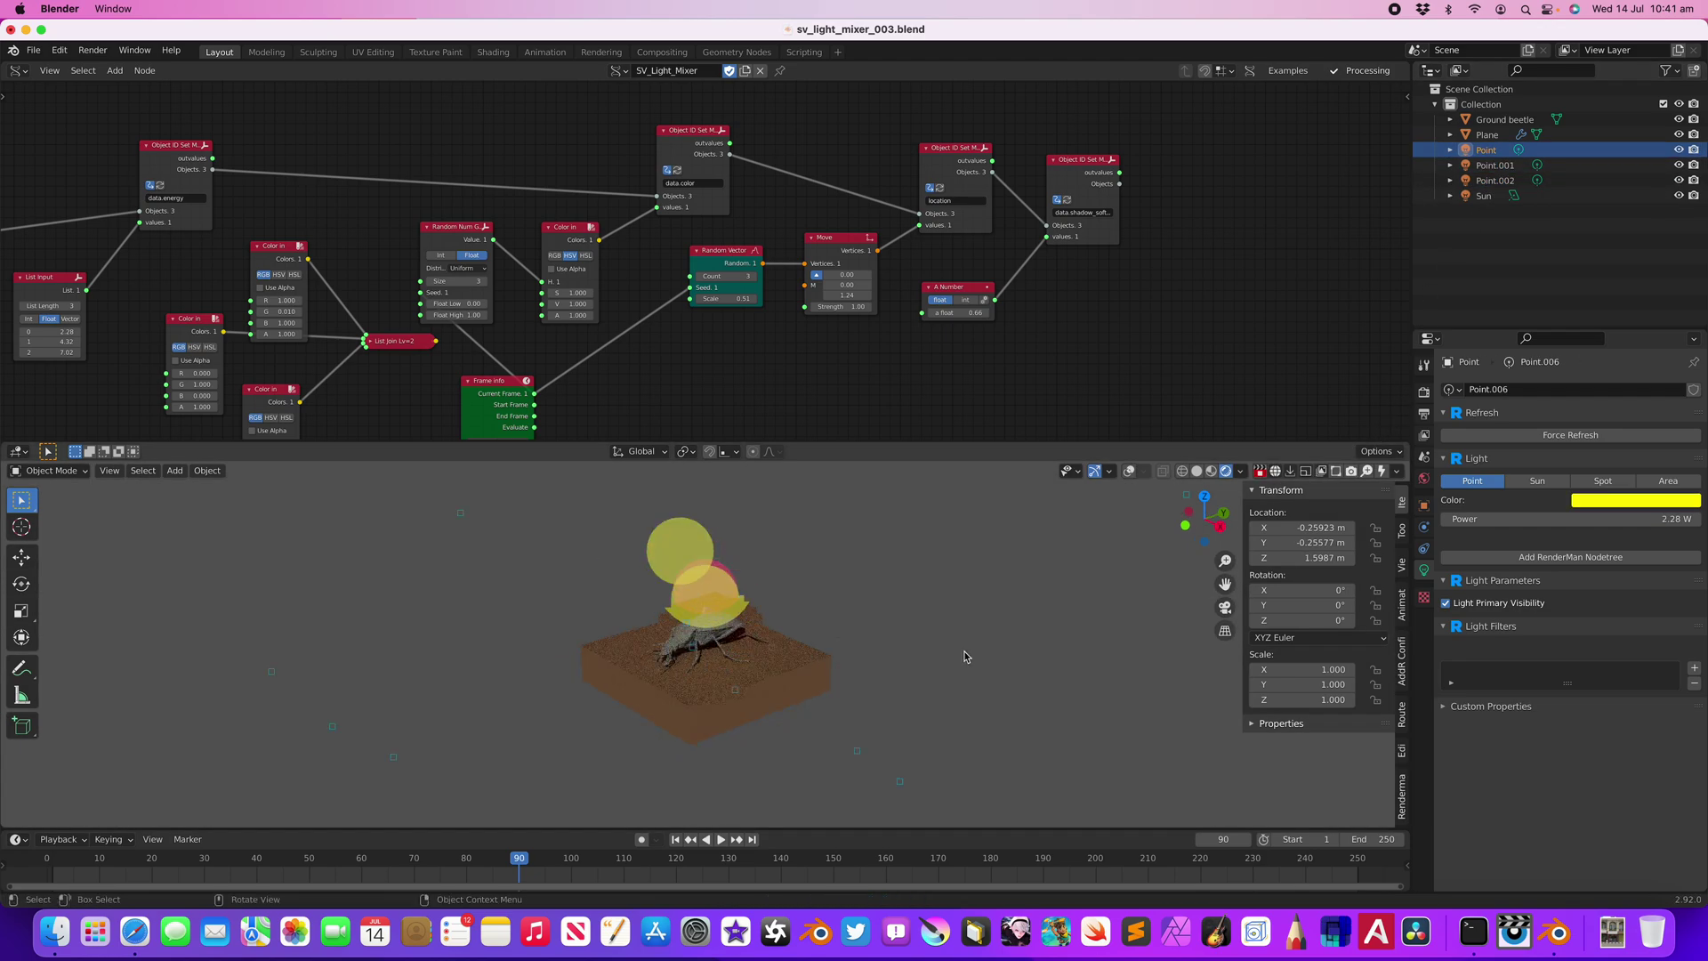
- Add a RenderMan node tree to each of the lights Point, Point.001 and Point.002
left_click(1617, 562)
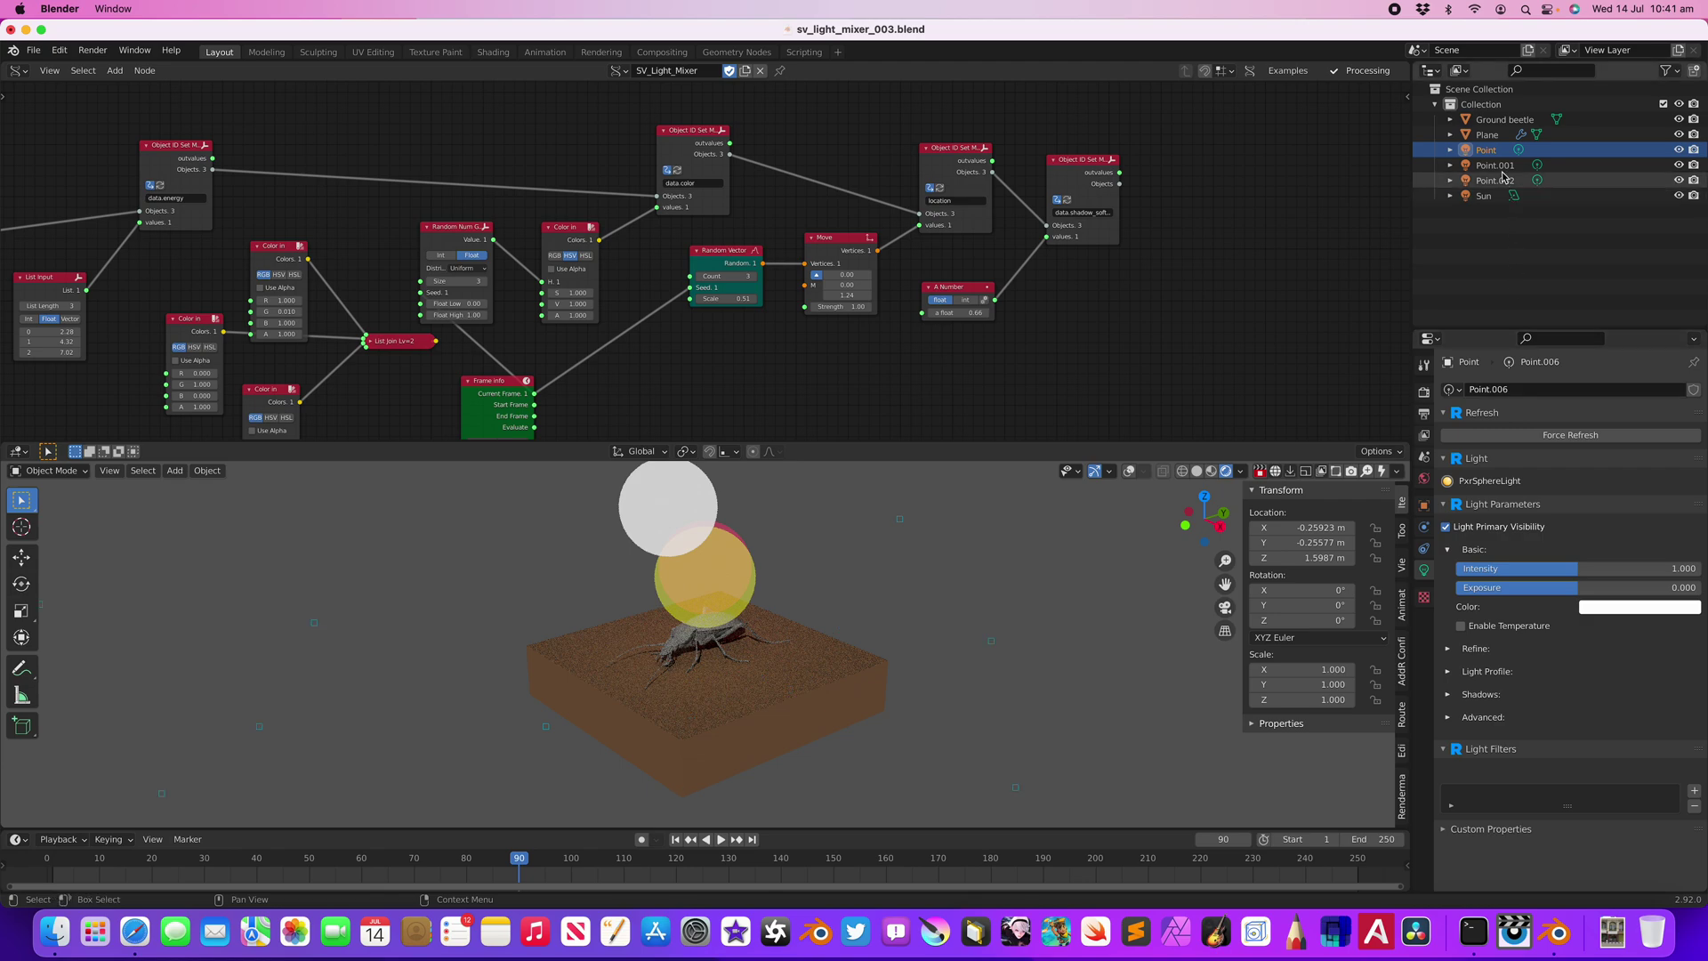
left_click(1502, 166)
left_click(1632, 558)
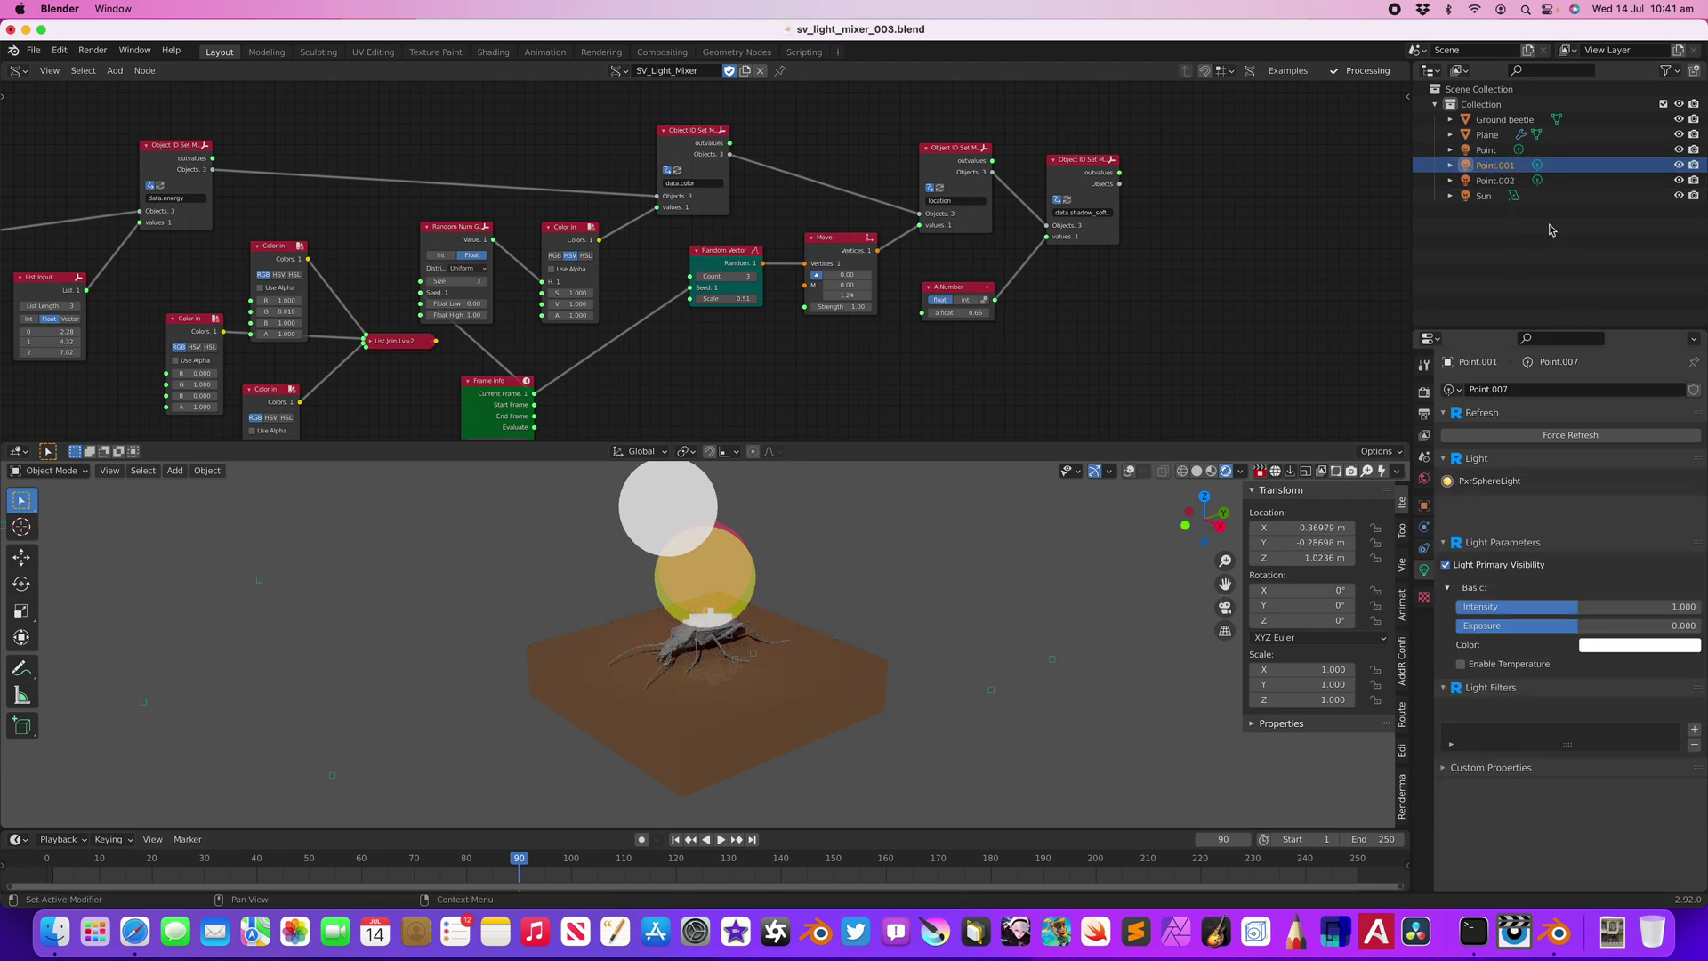
left_click(1503, 181)
left_click(1596, 565)
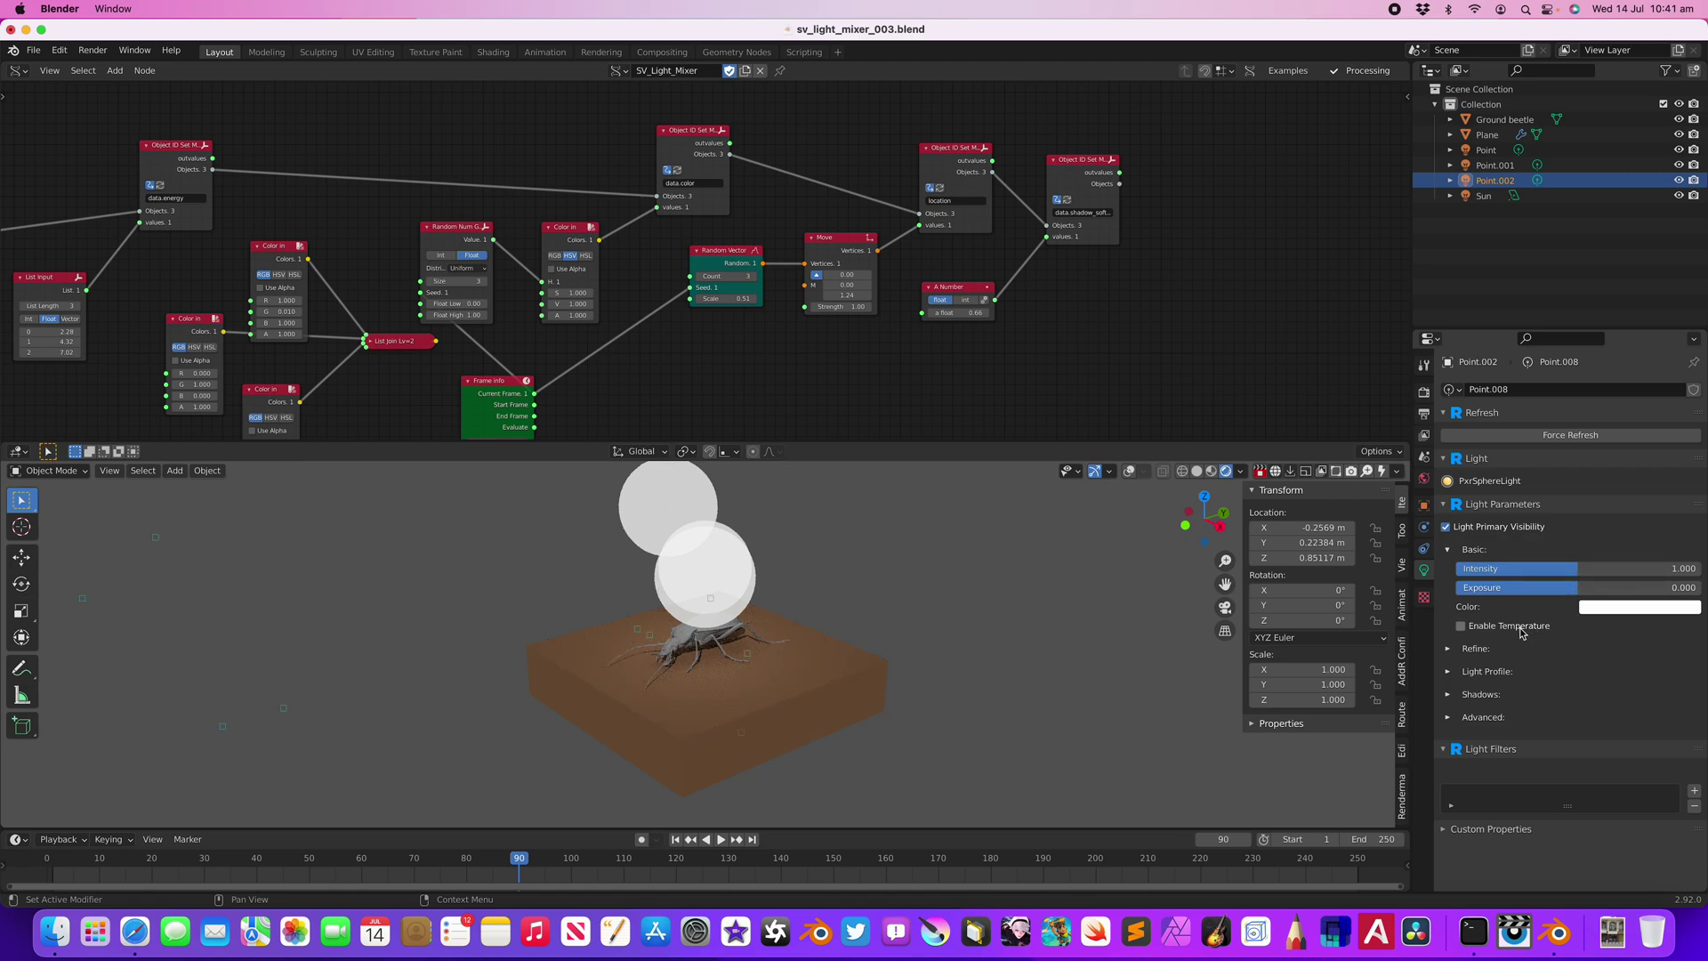
- Color the Point.002 light orange and the Point.001 light blue, and set Point.001's intensity to 0.920
left_click(1597, 604)
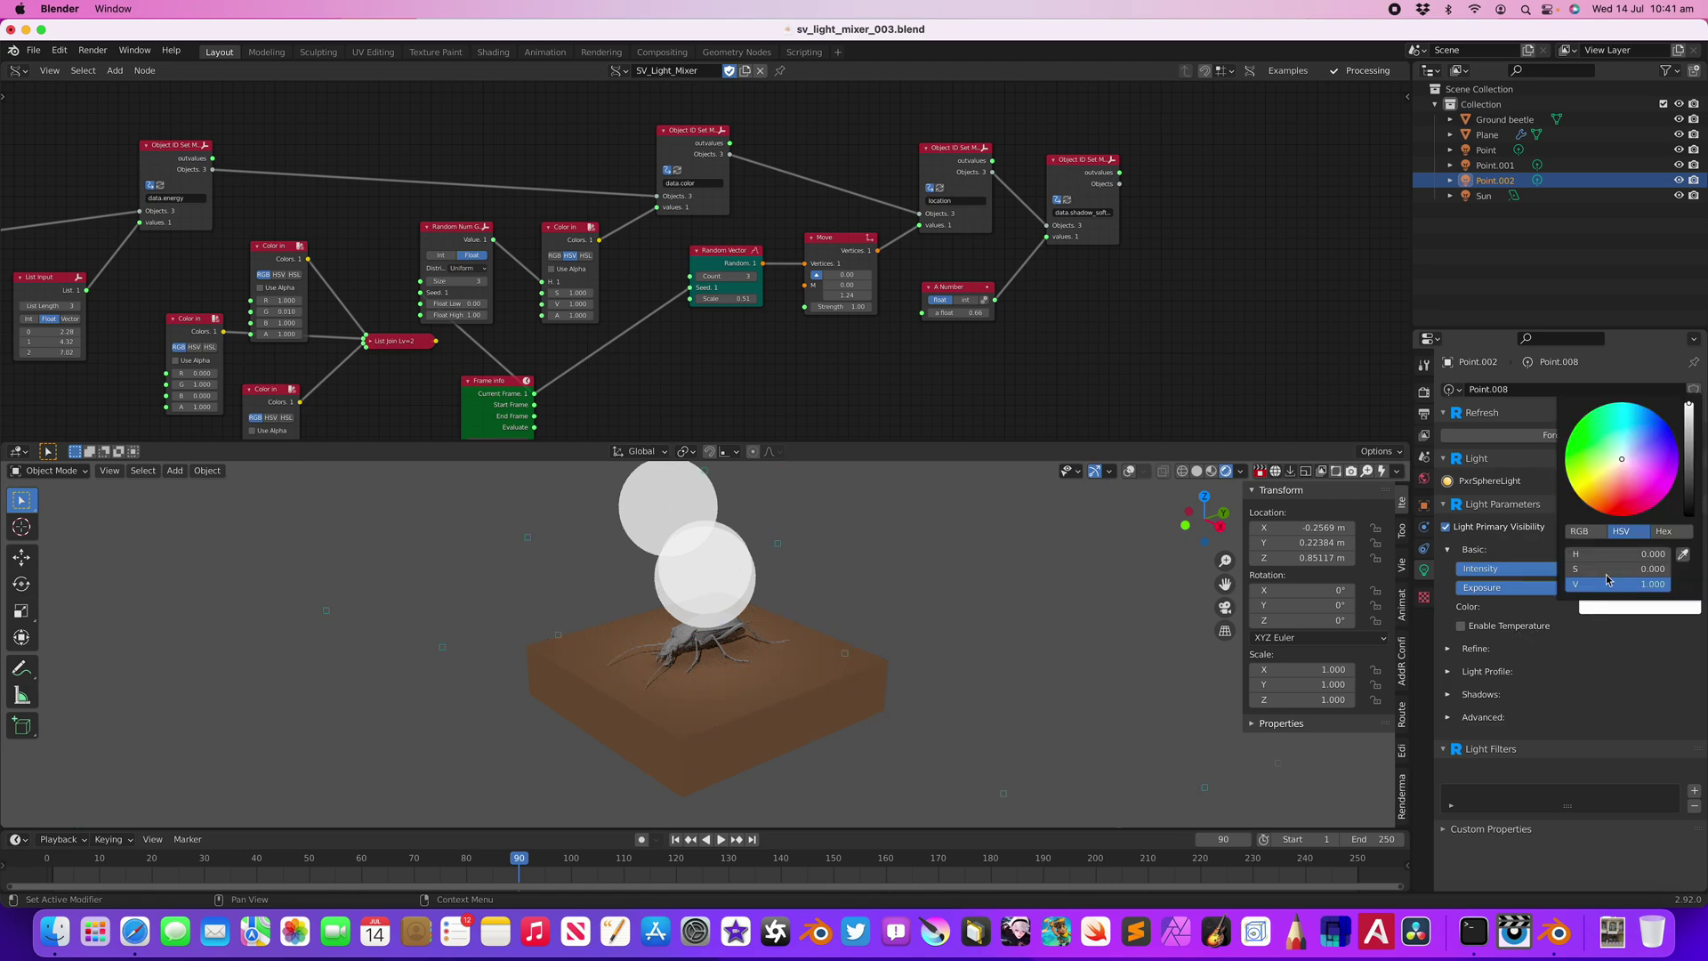
left_click_drag(1603, 492, 1597, 510)
middle_click_drag(876, 609, 909, 609)
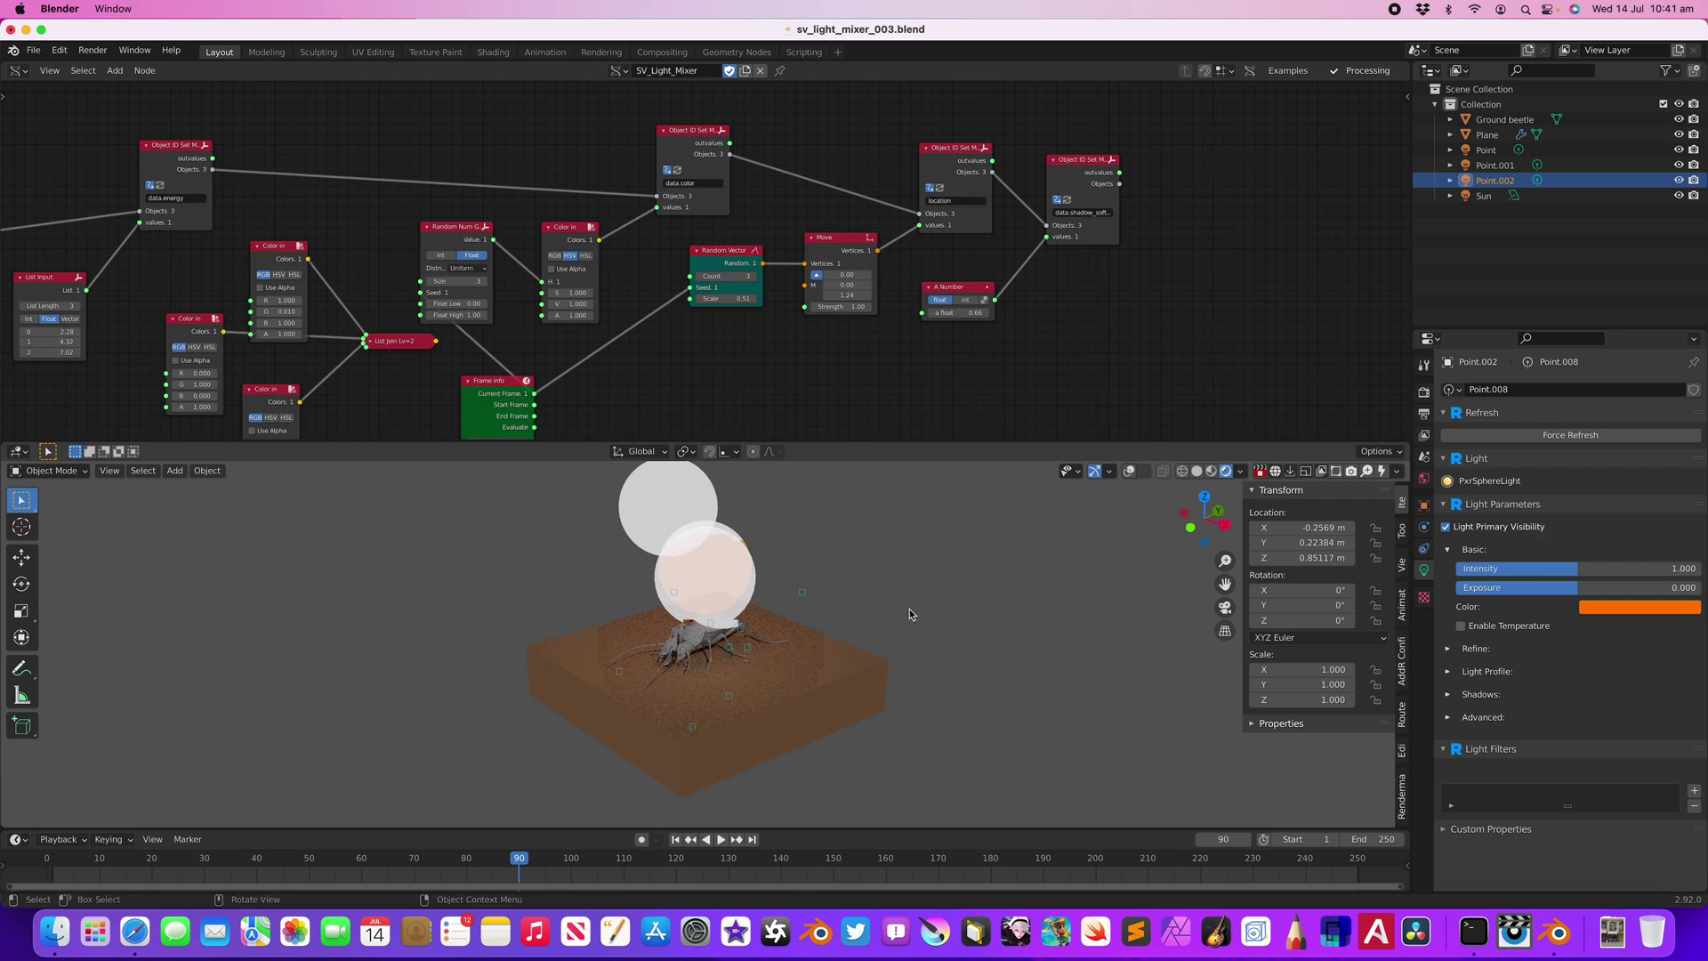
left_click(1495, 166)
left_click(1613, 604)
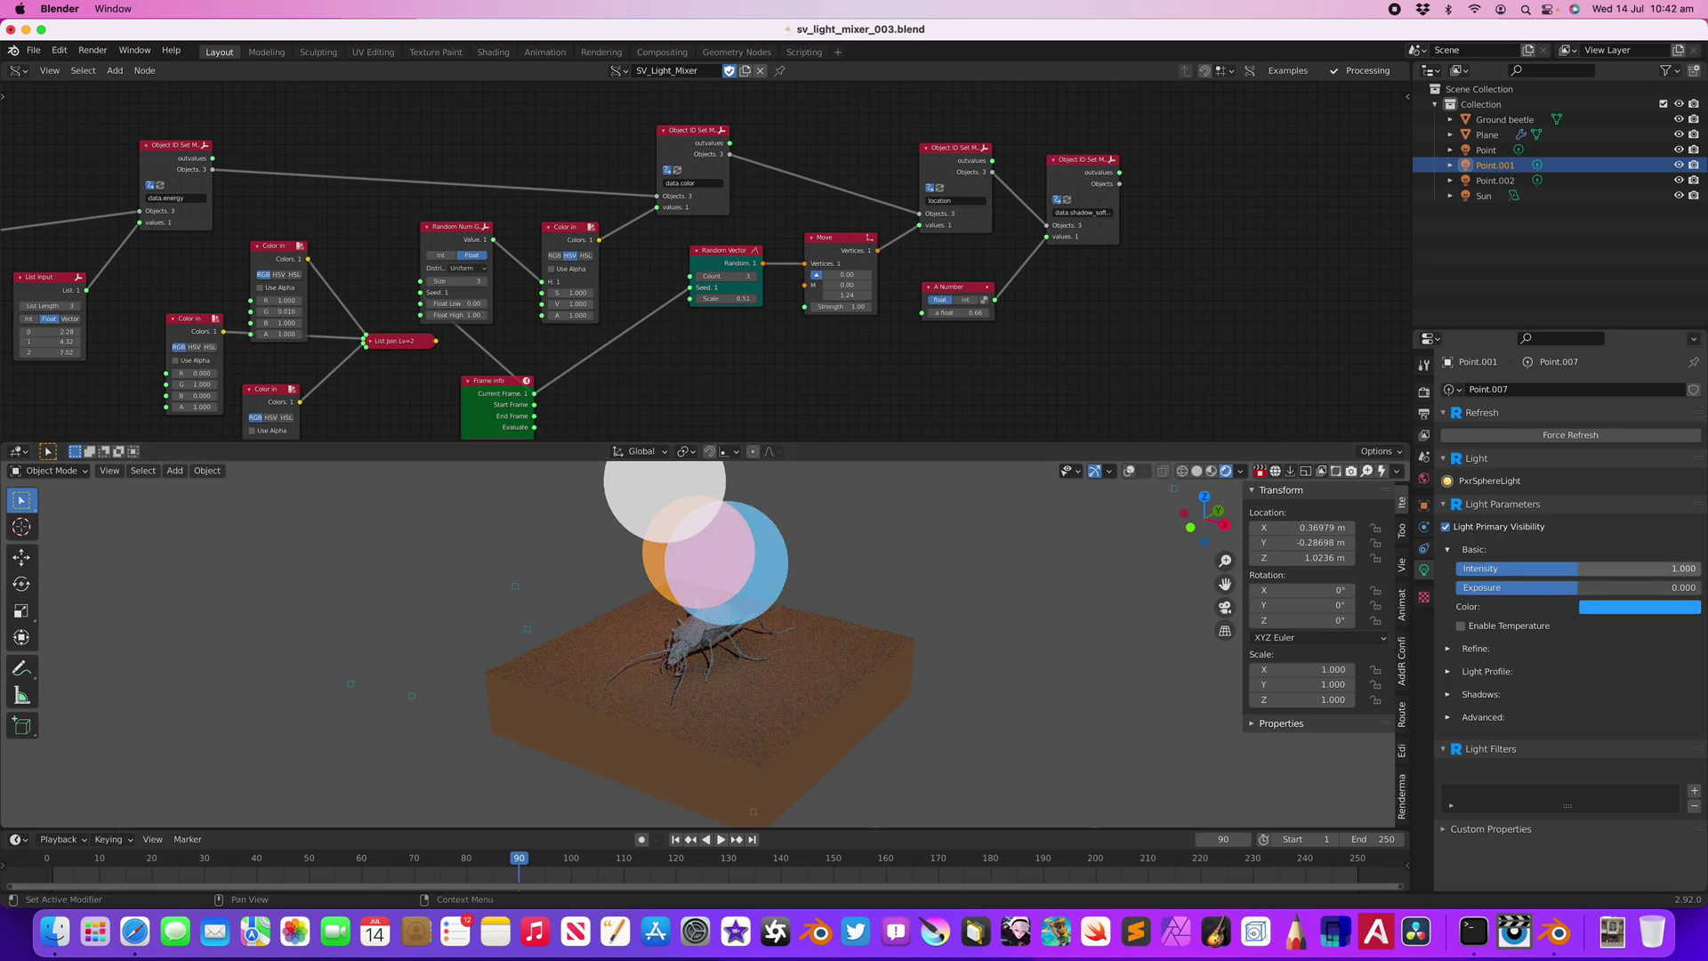
left_click_drag(1628, 568, 1641, 569)
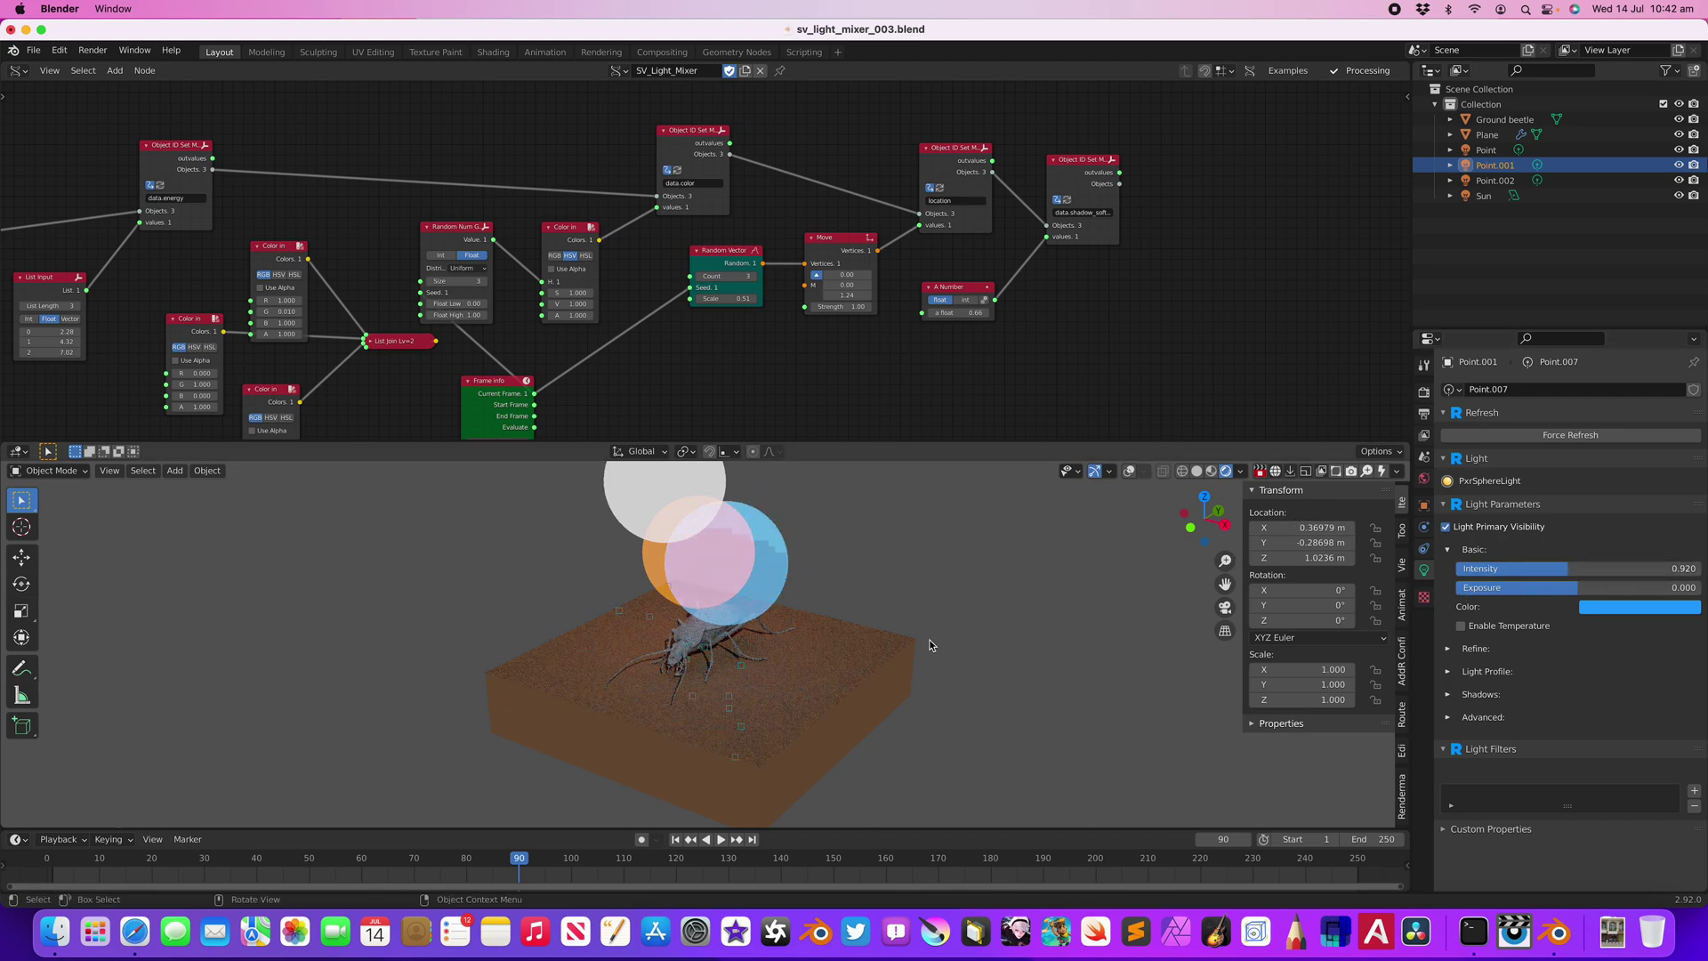
- Delete the Sun light, and enlarge the 3D viewport to preview the point lights up to about frame 111
scroll(964, 637, "up", 2)
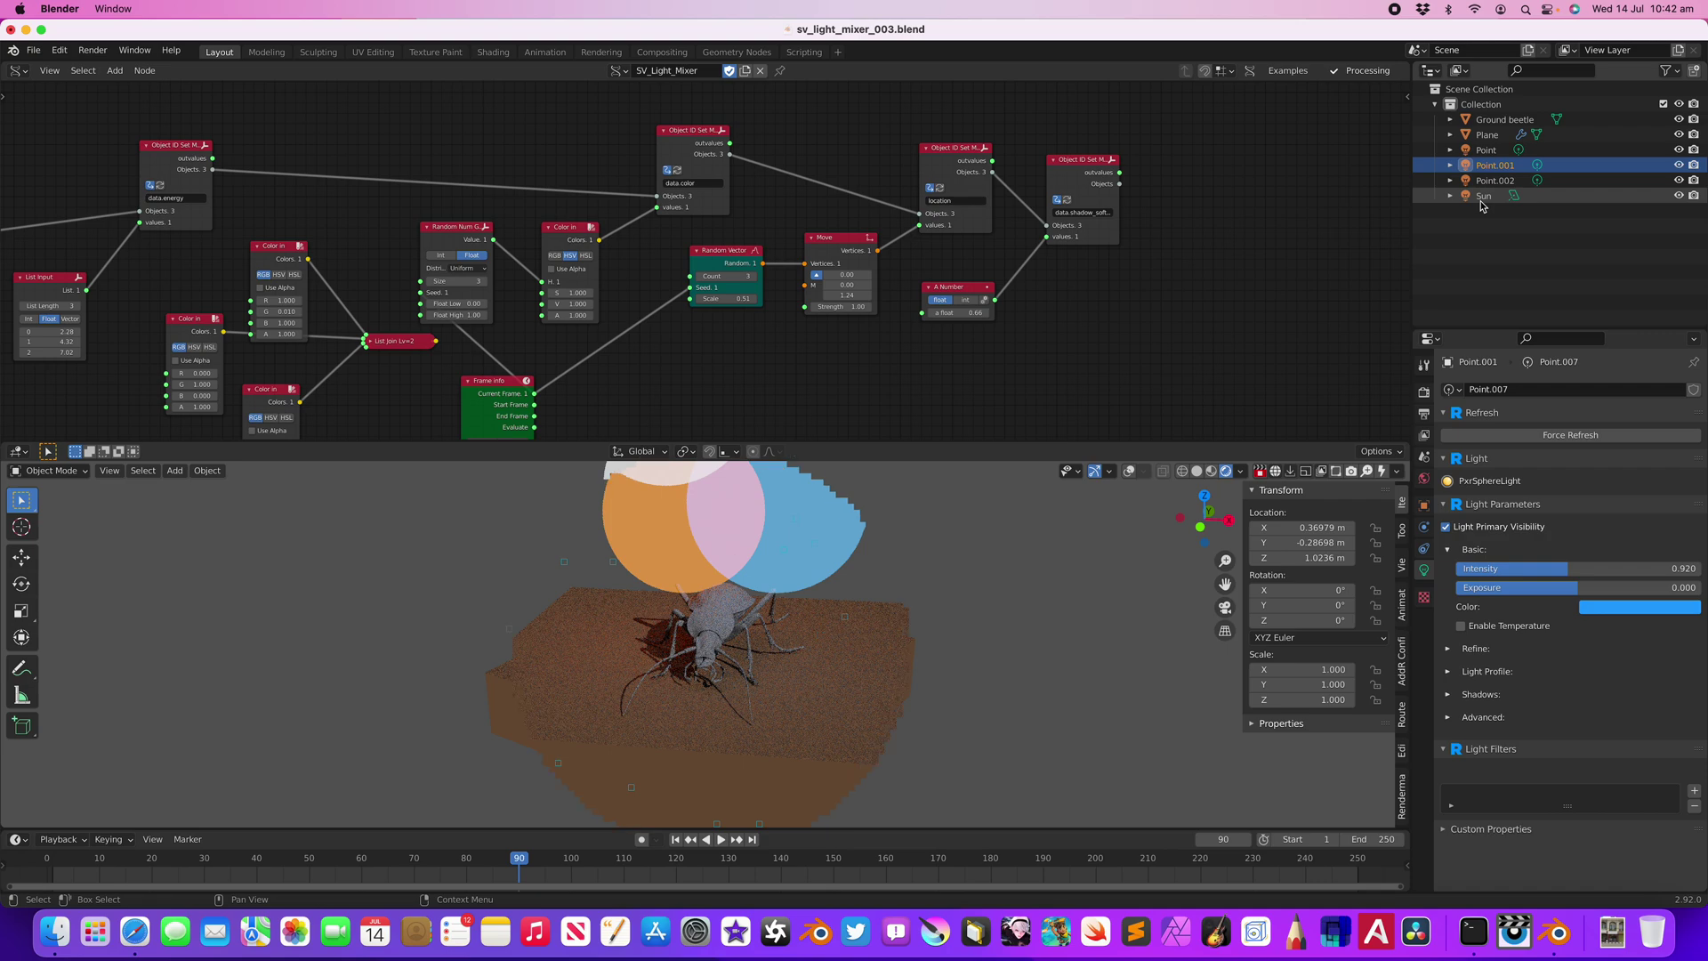
left_click(1483, 196)
right_click(1481, 203)
left_click(1459, 237)
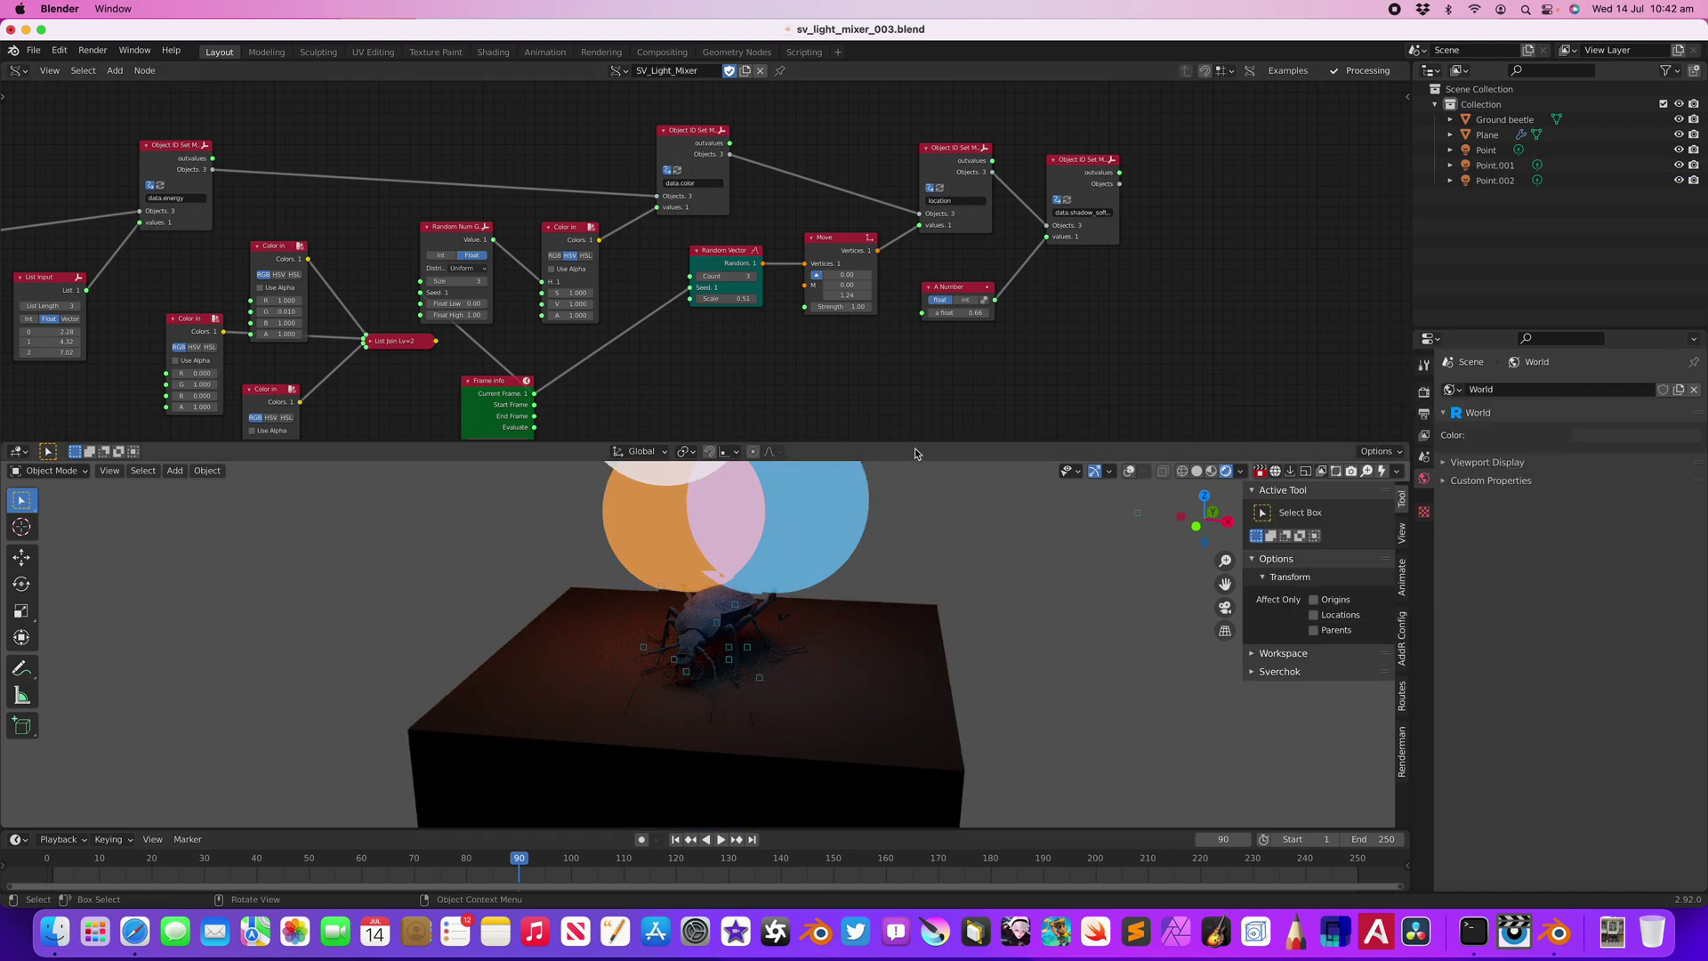
left_click_drag(916, 444, 934, 351)
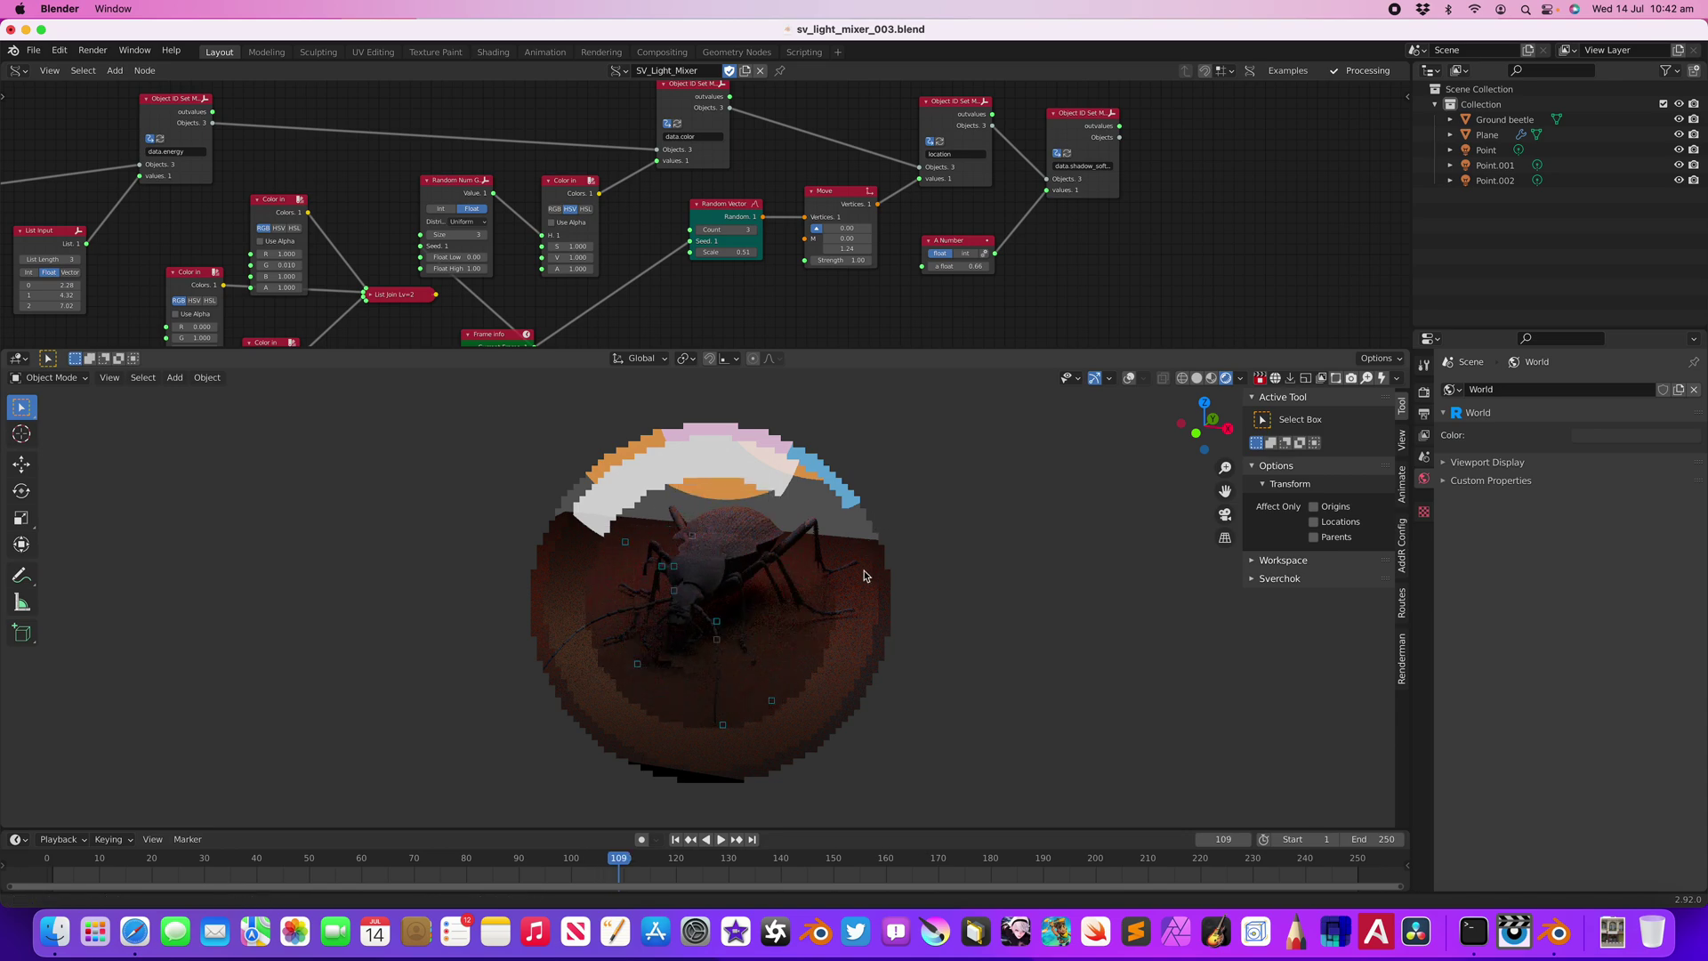
key("Up")
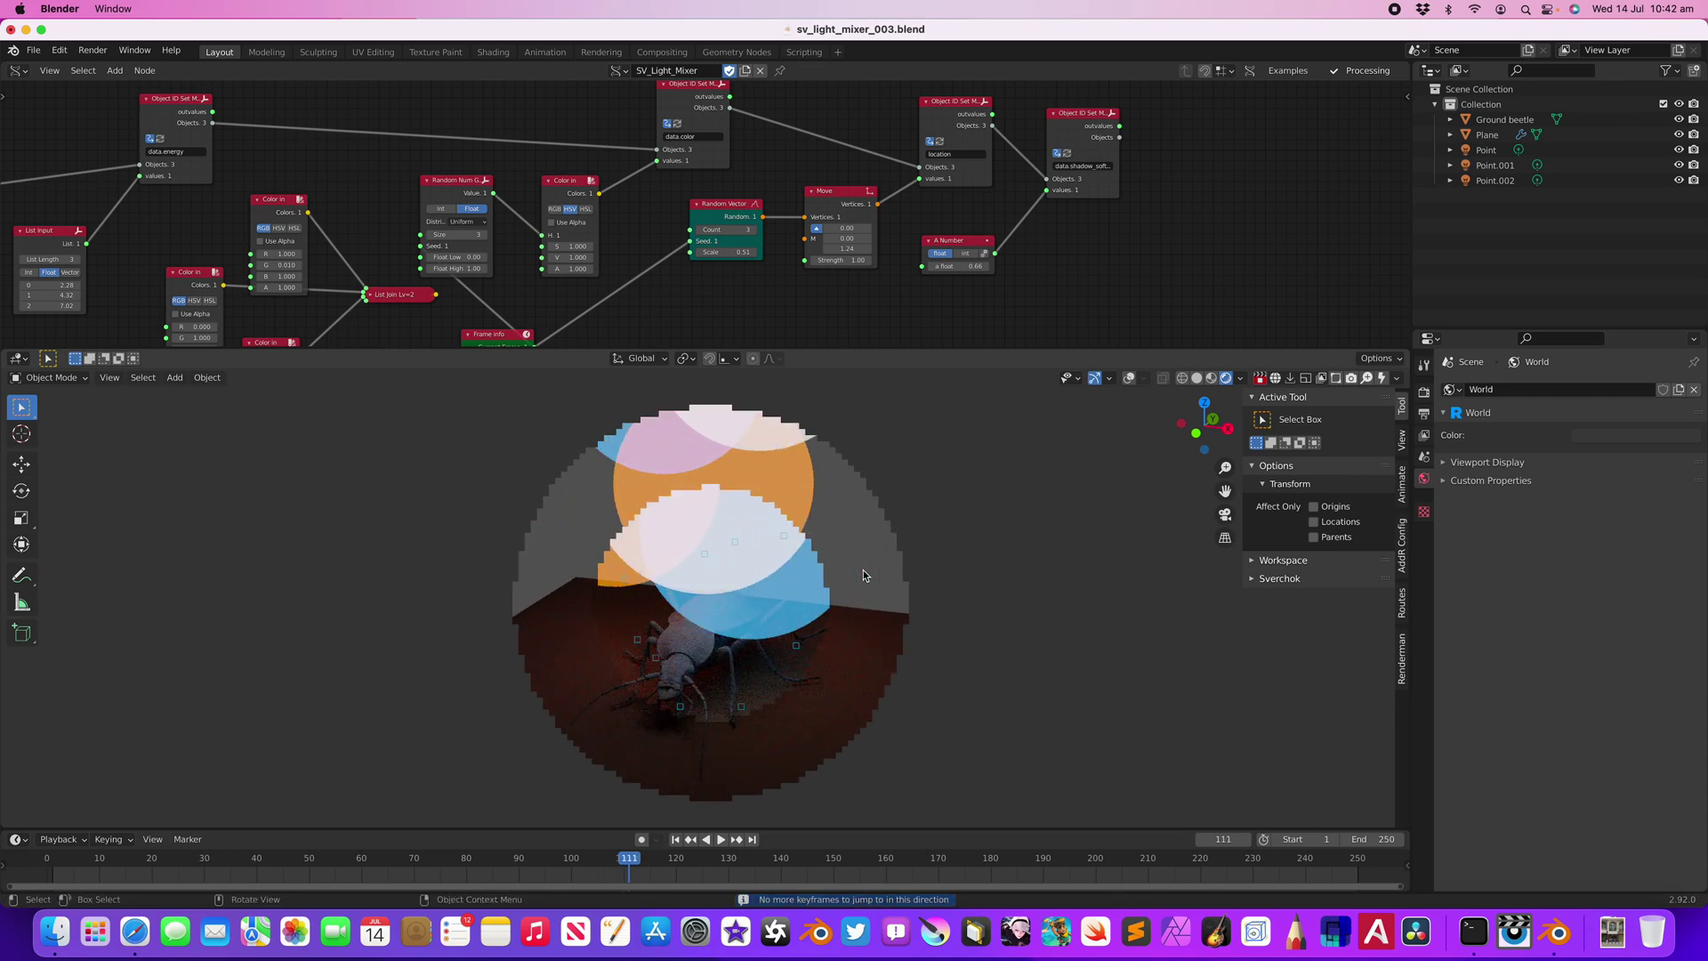
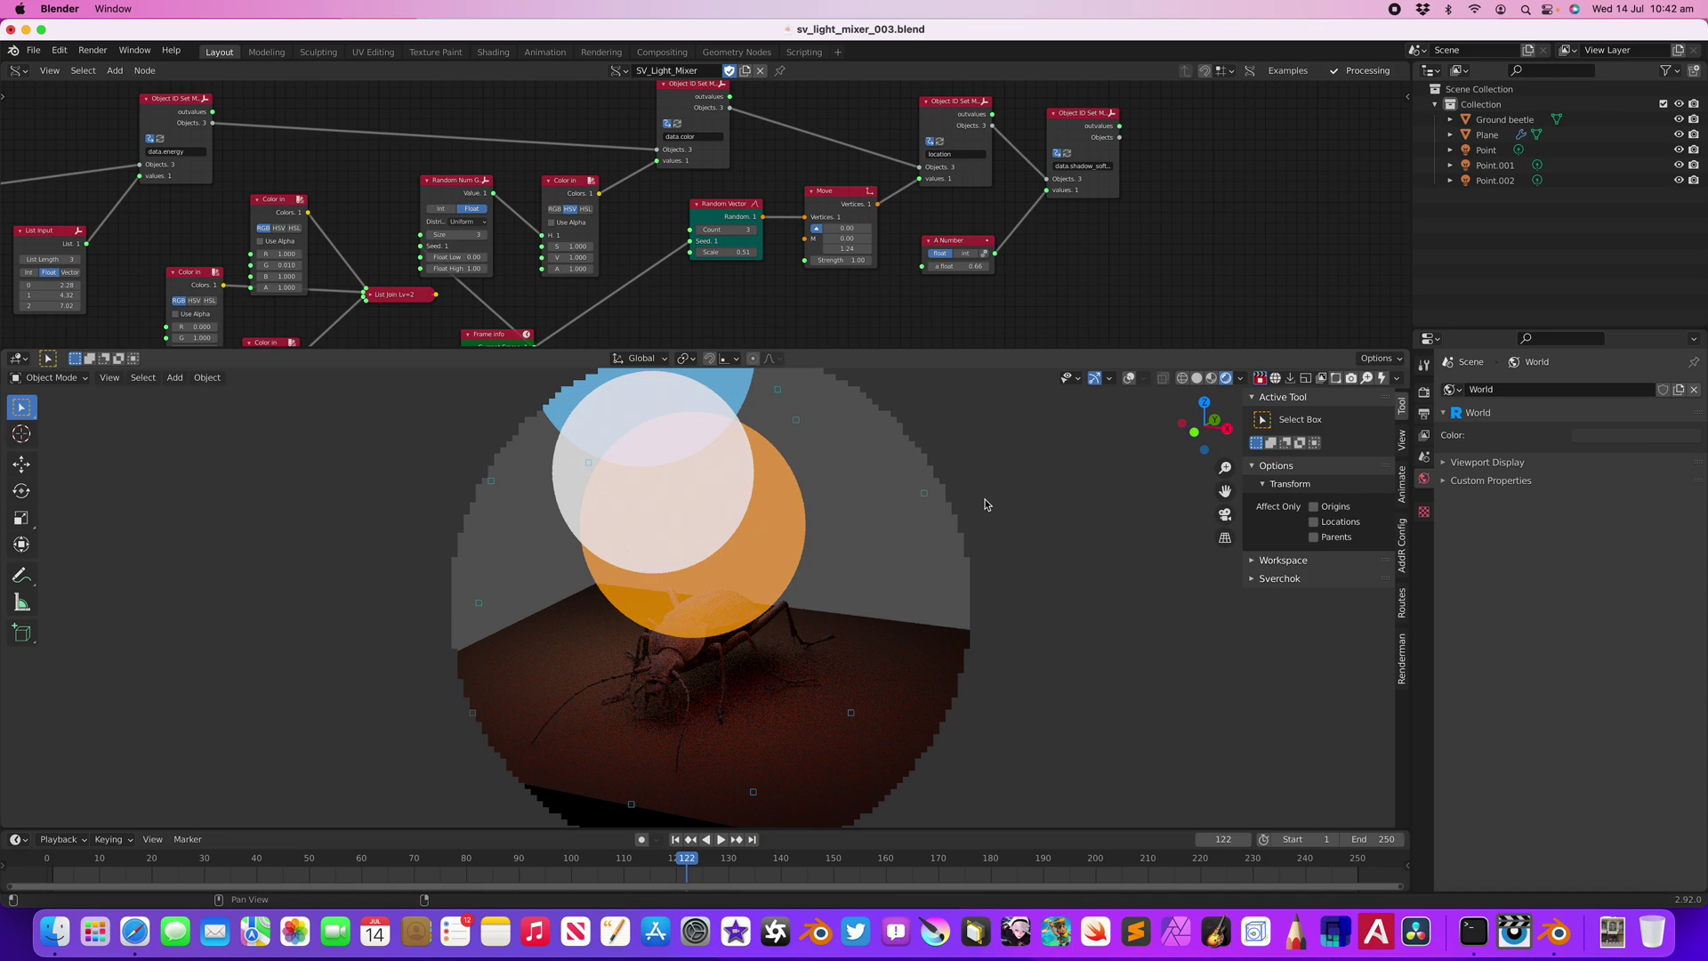
- Move the Blender window aside and force Blender to quit through macOS
left_click_drag(314, 32, 727, 270)
left_click(93, 126)
left_click(20, 10)
left_click(48, 124)
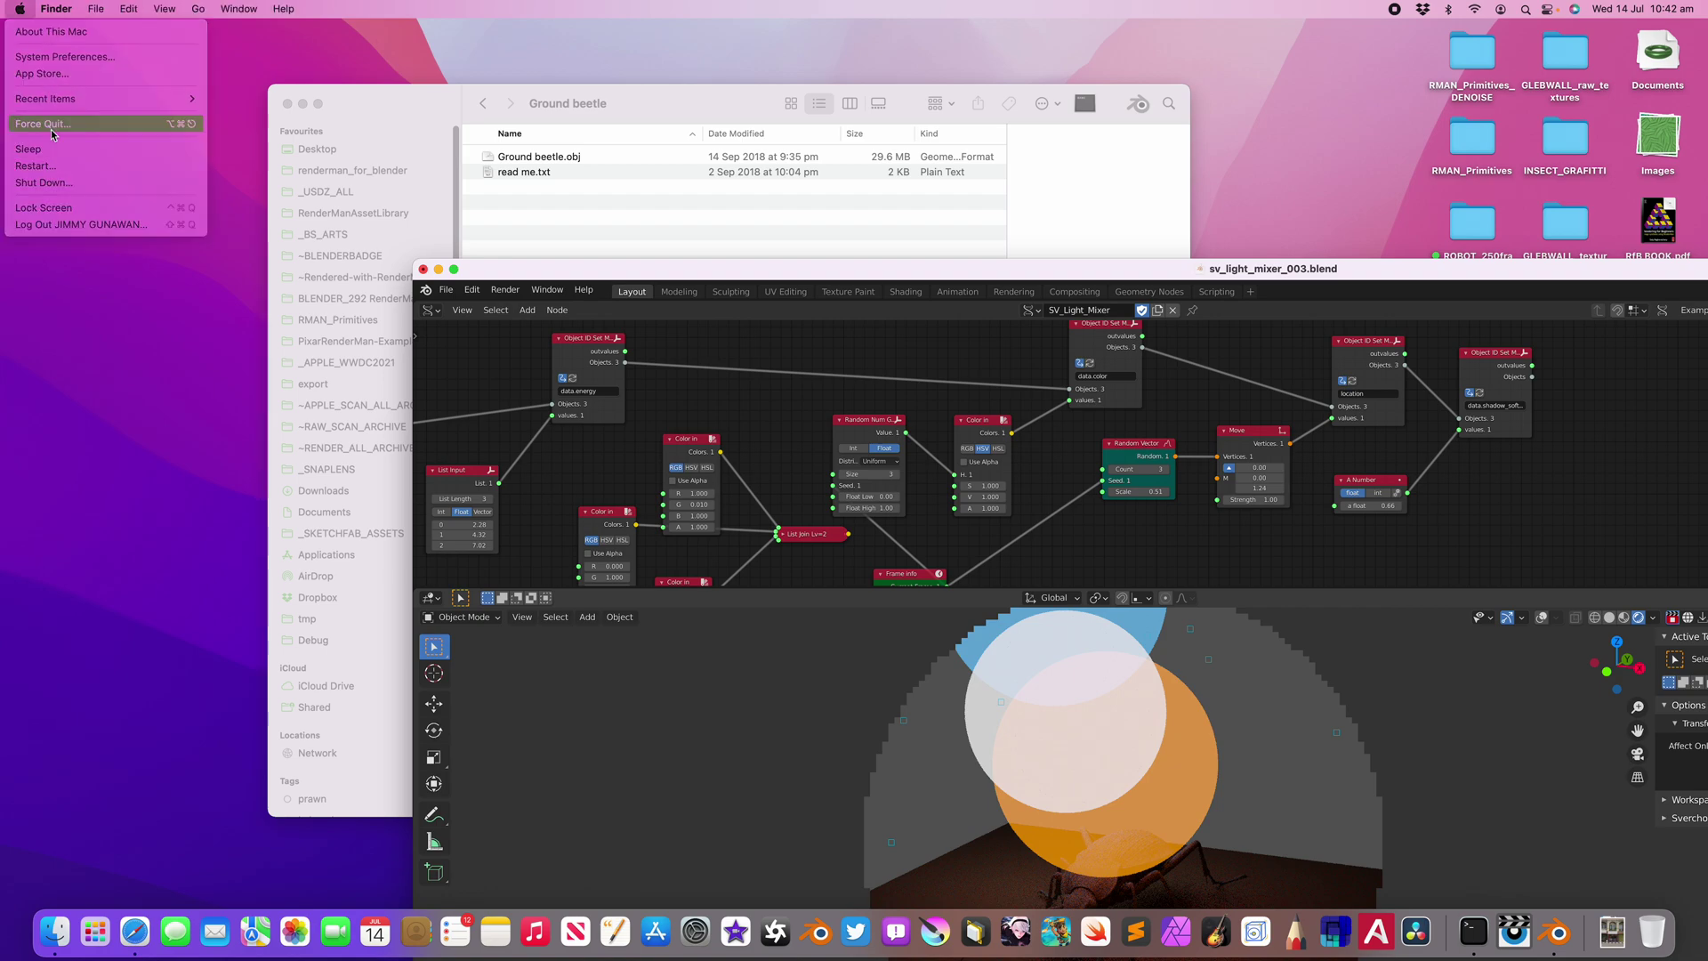
left_click(662, 234)
left_click(1319, 823)
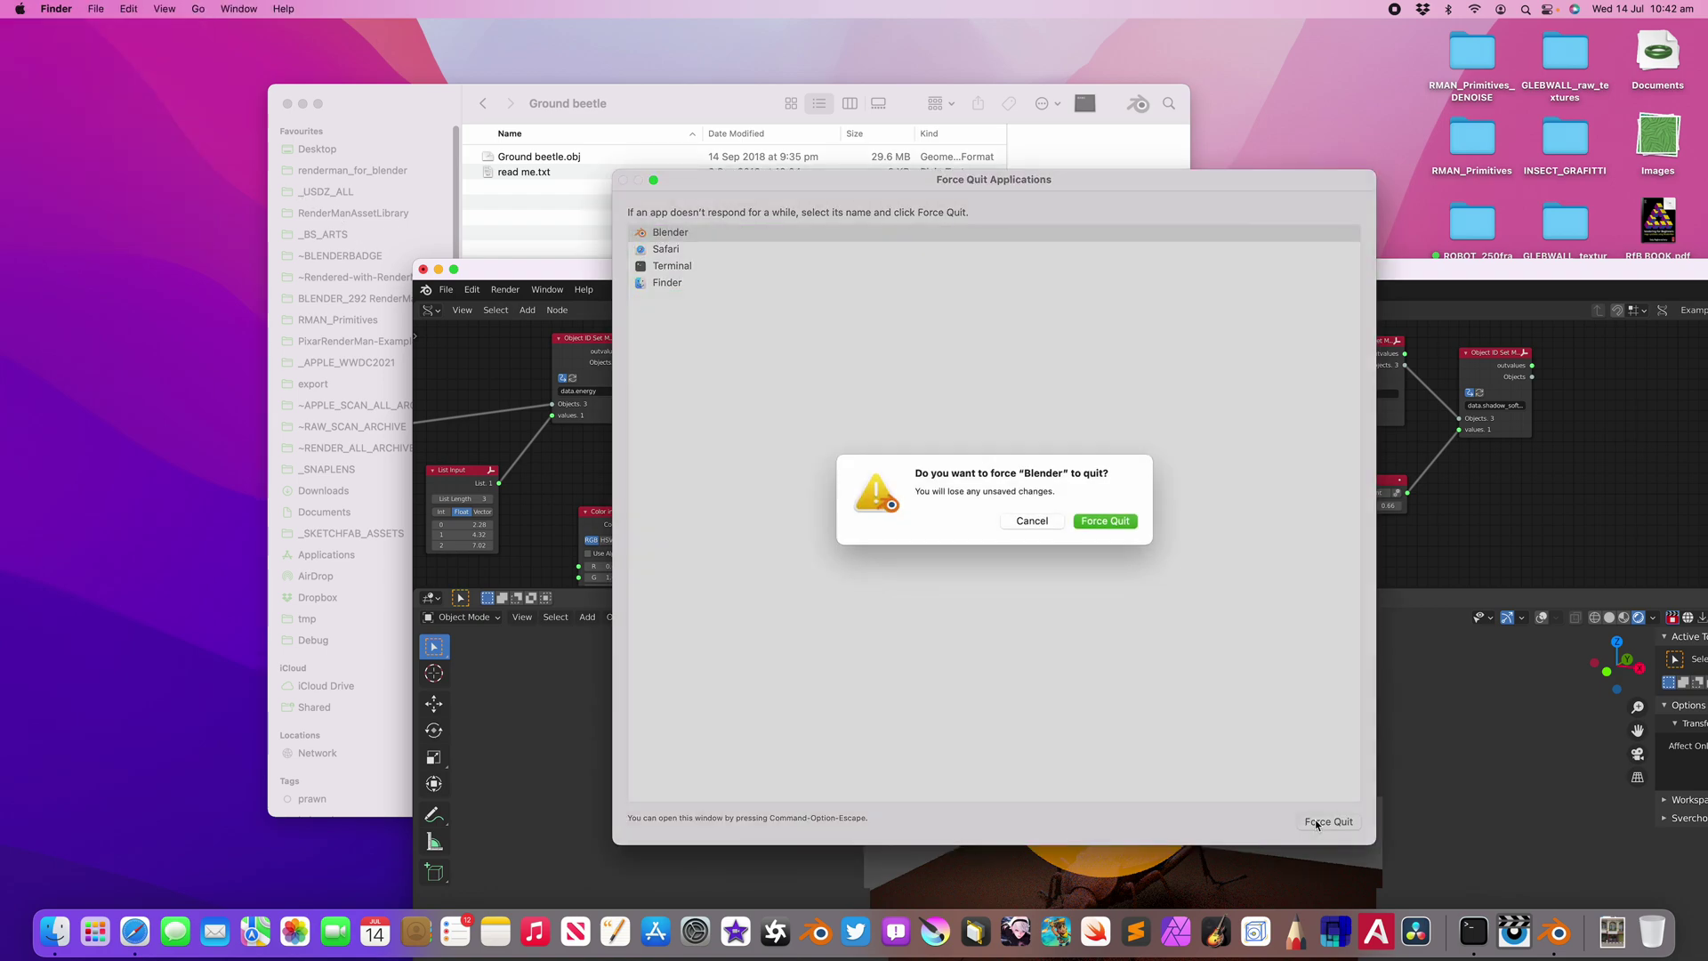
left_click(1094, 533)
left_click(538, 113)
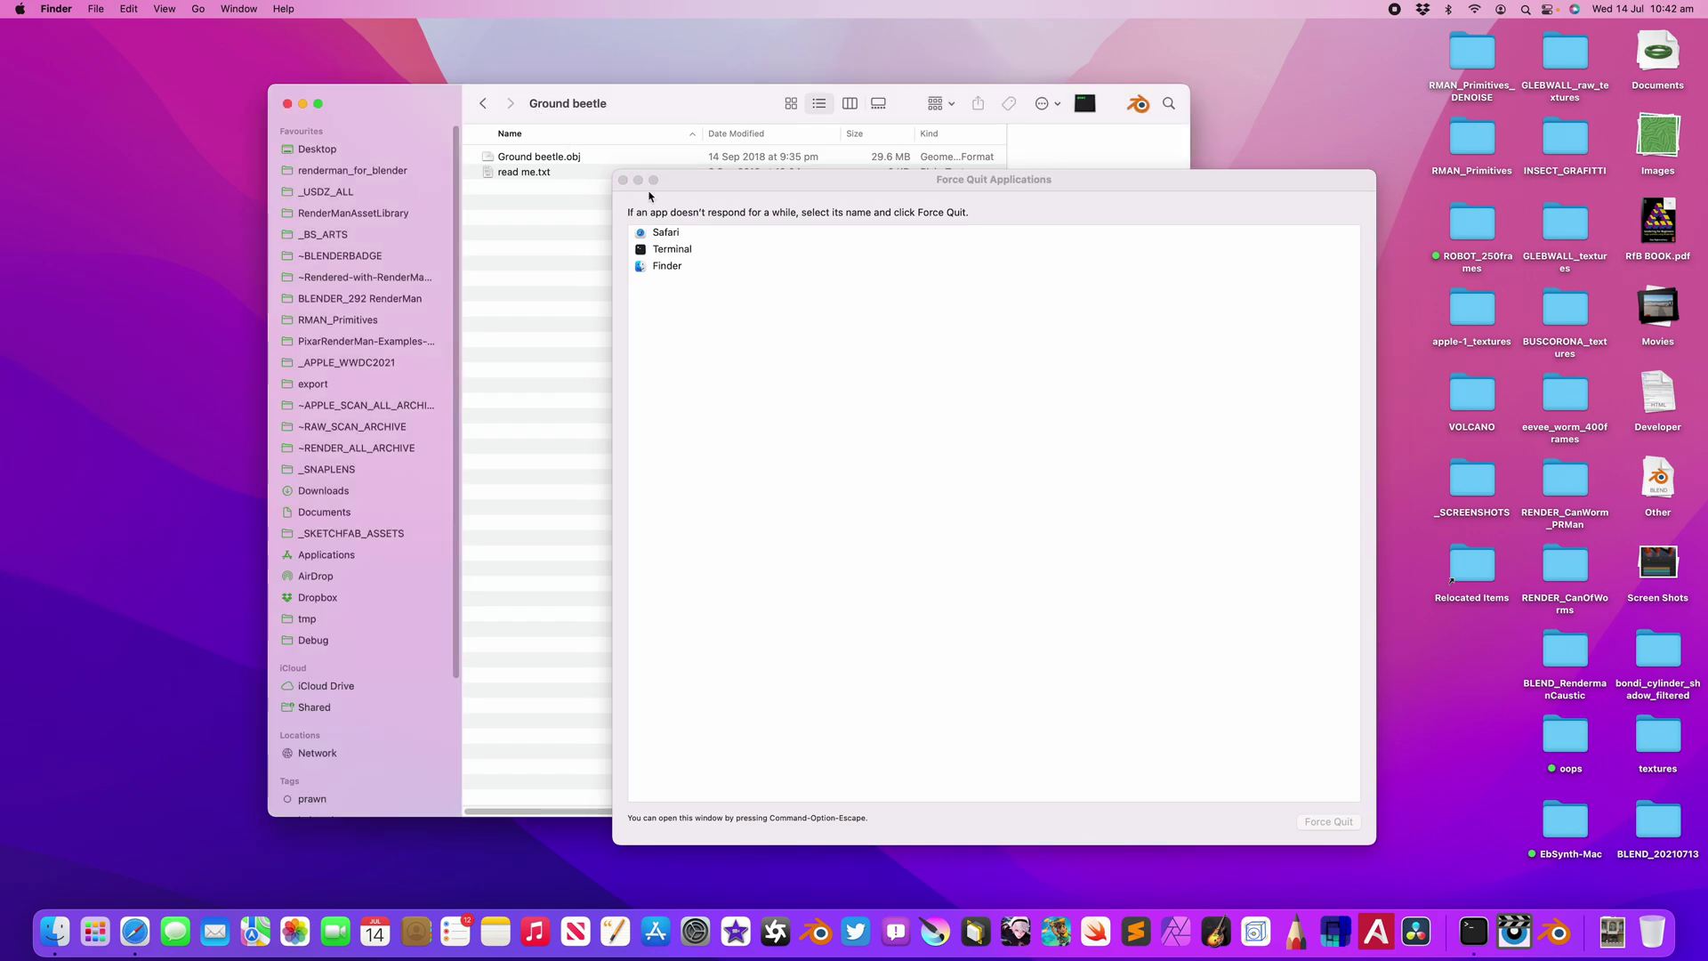
- Relaunch Blender, close the Force Quit Applications window, and reopen the recent file sv_light_mixer_003.blend
left_click(1554, 931)
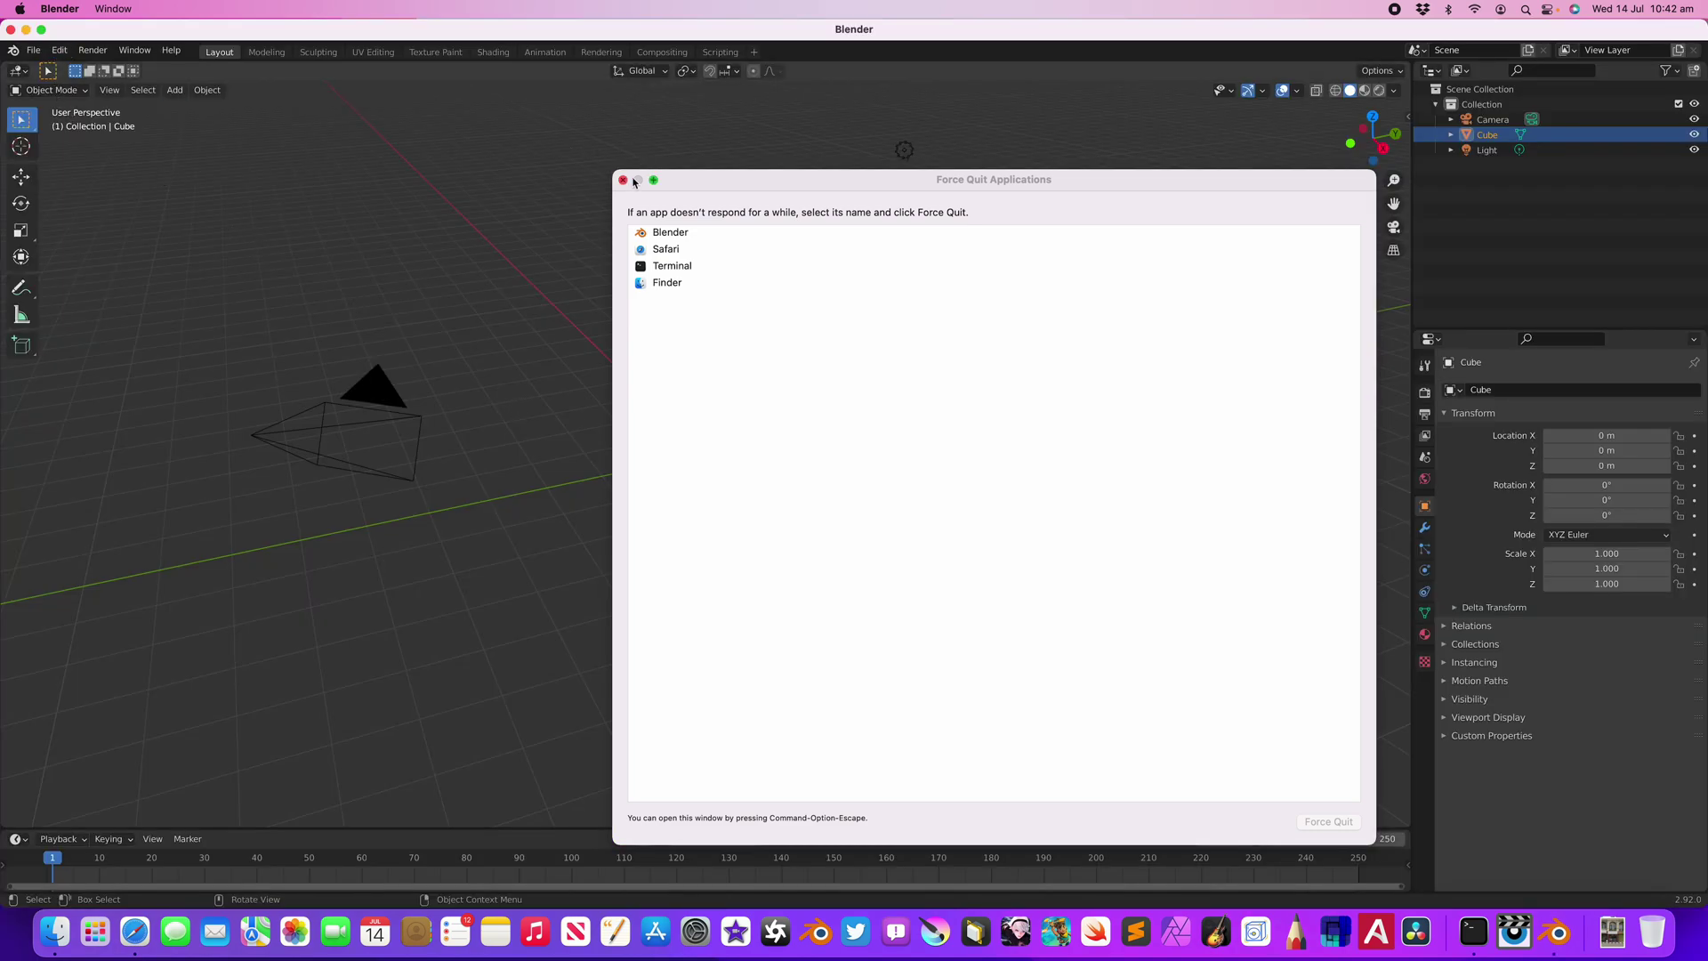
left_click(623, 179)
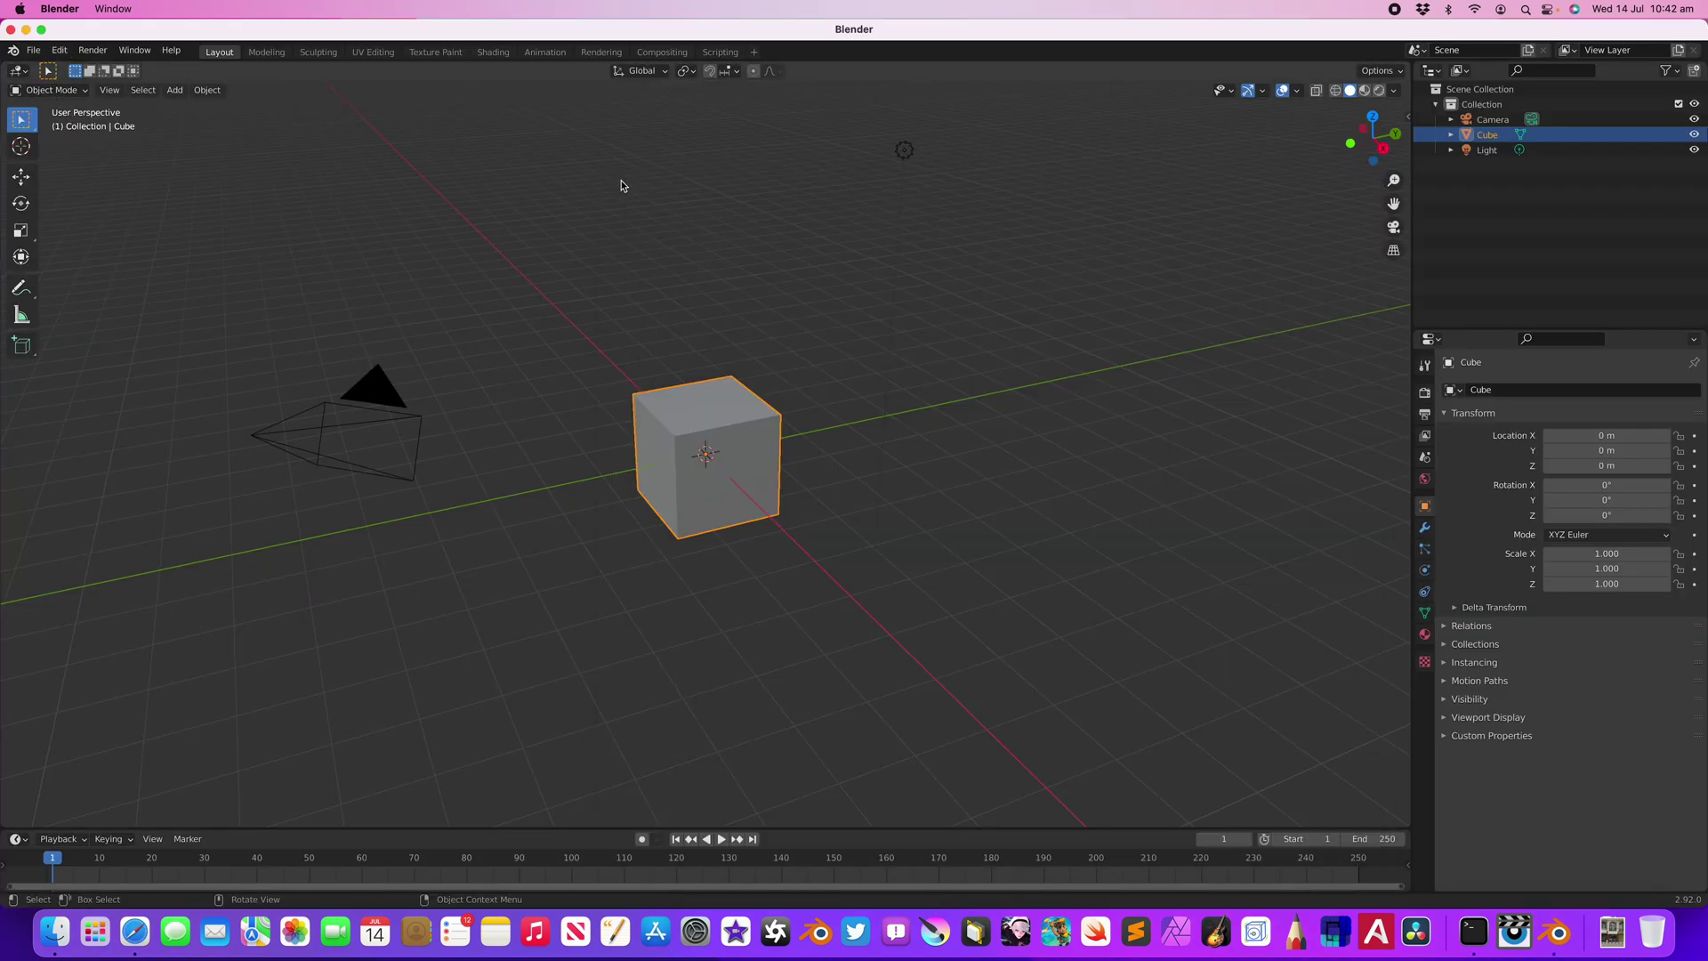
left_click(33, 50)
left_click(170, 98)
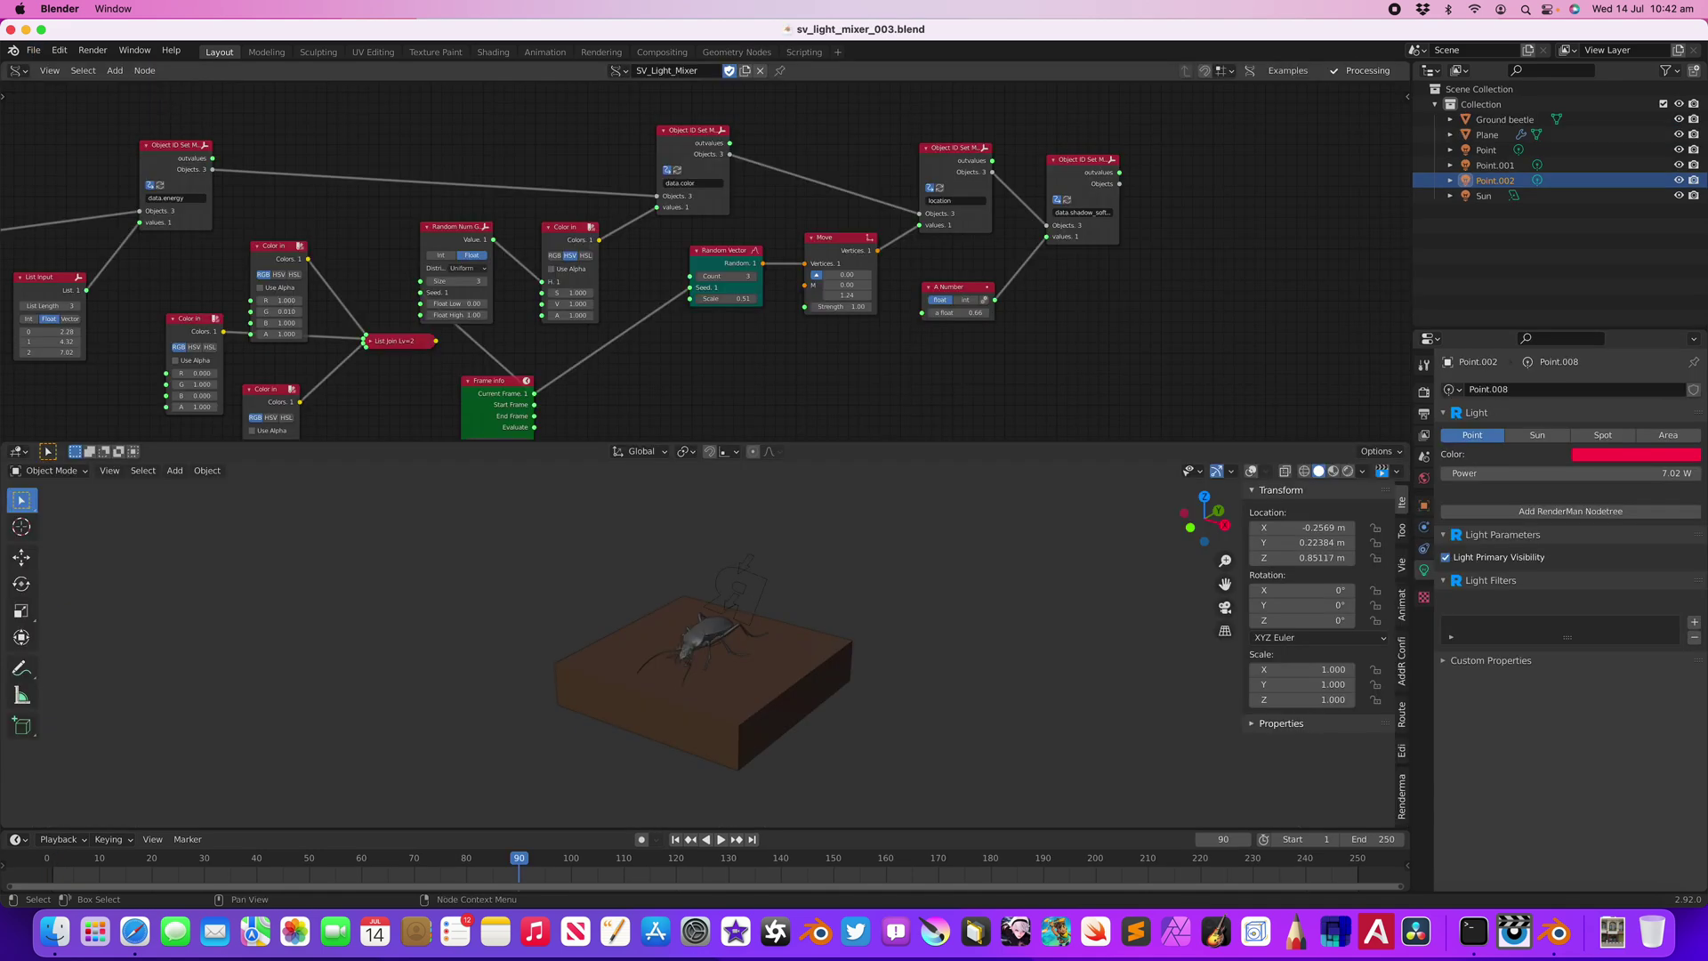
- Play the animation up to frame 141, and preview that frame in RenderMan rendered shading before returning to solid shading
scroll(850, 576, "up", 3)
middle_click_drag(851, 575, 763, 552)
left_click(886, 562)
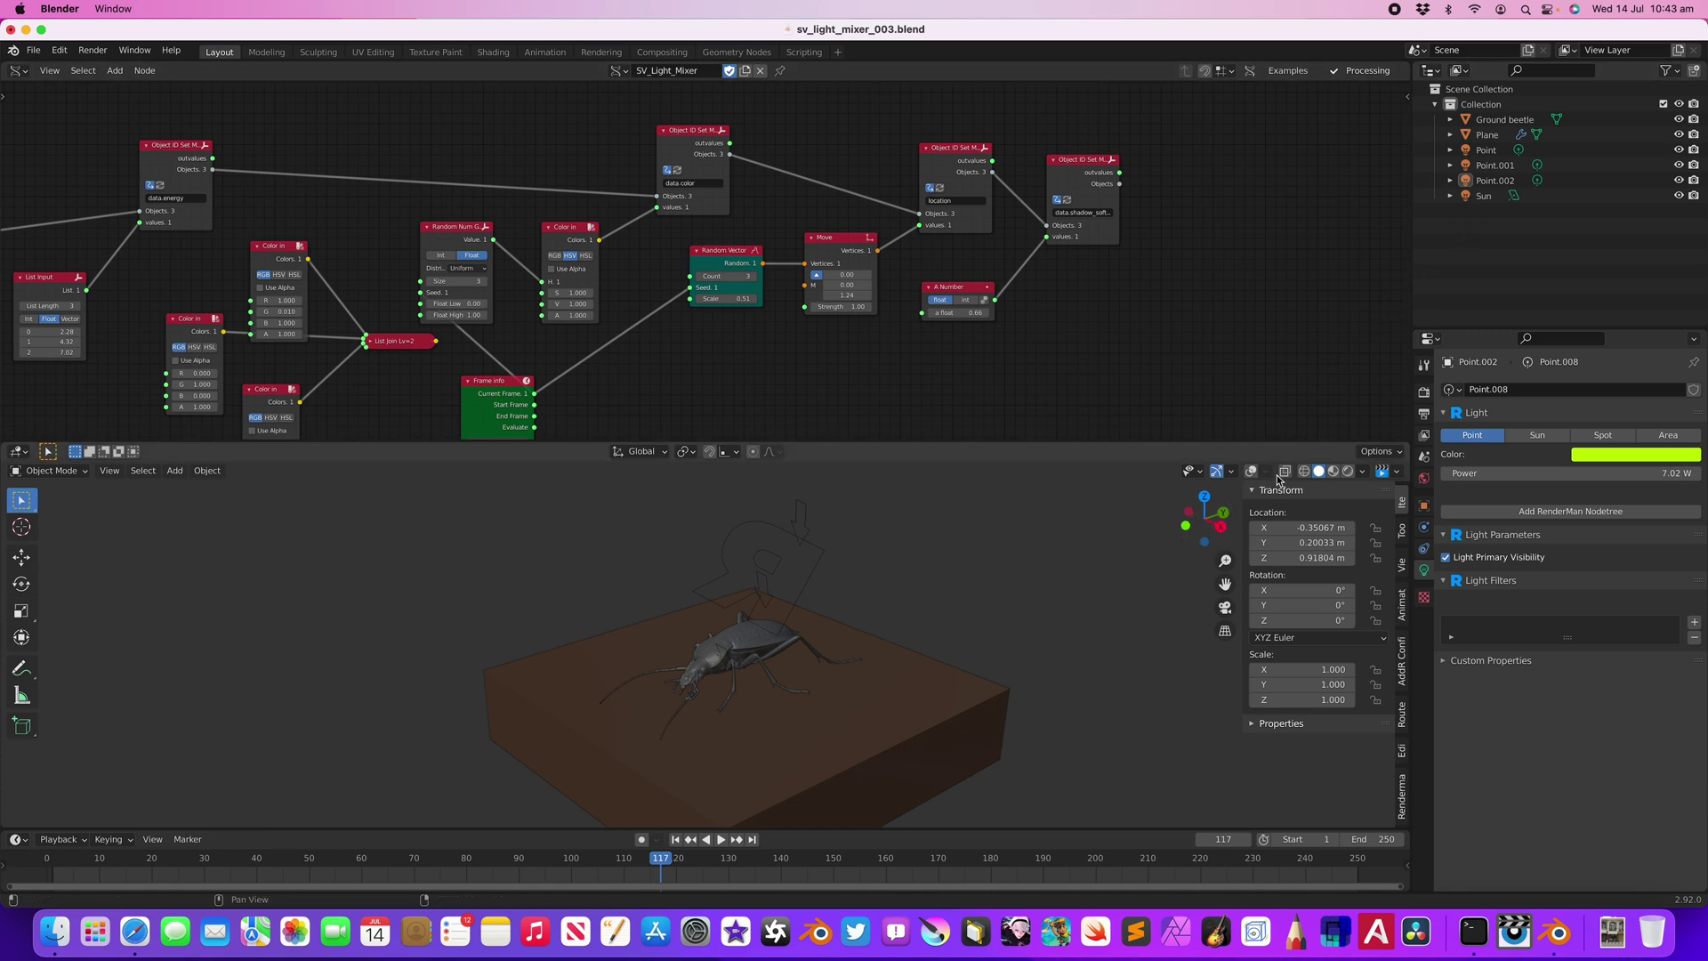
key("space")
key("space")
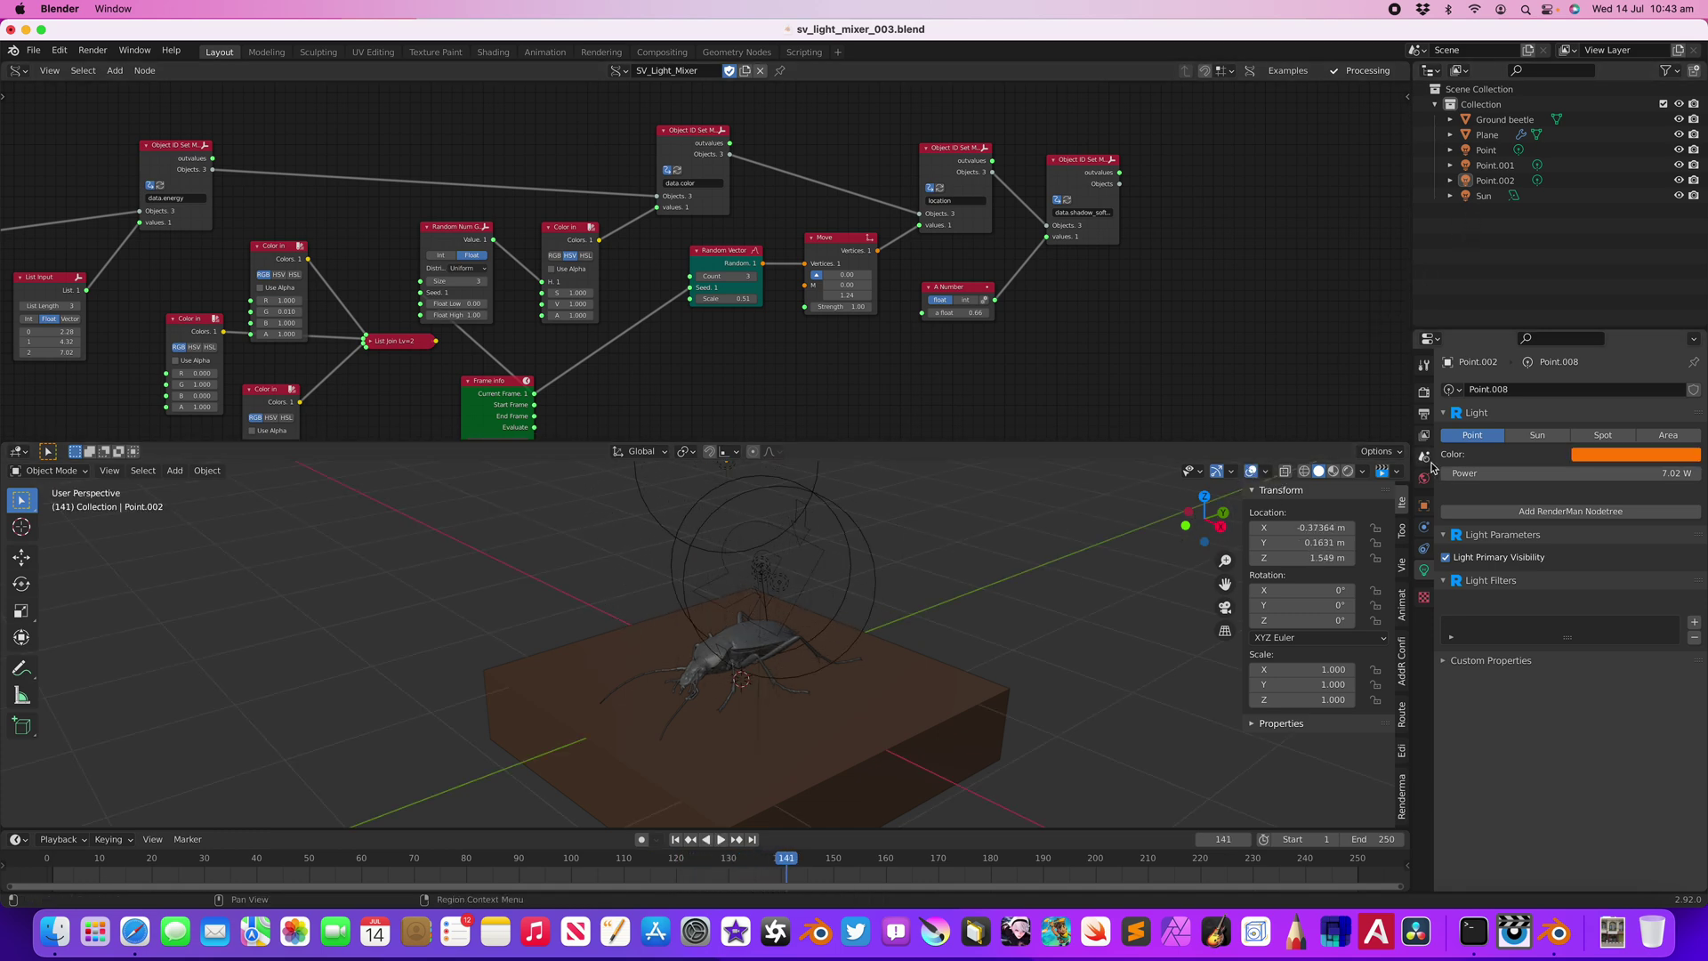
left_click(1350, 472)
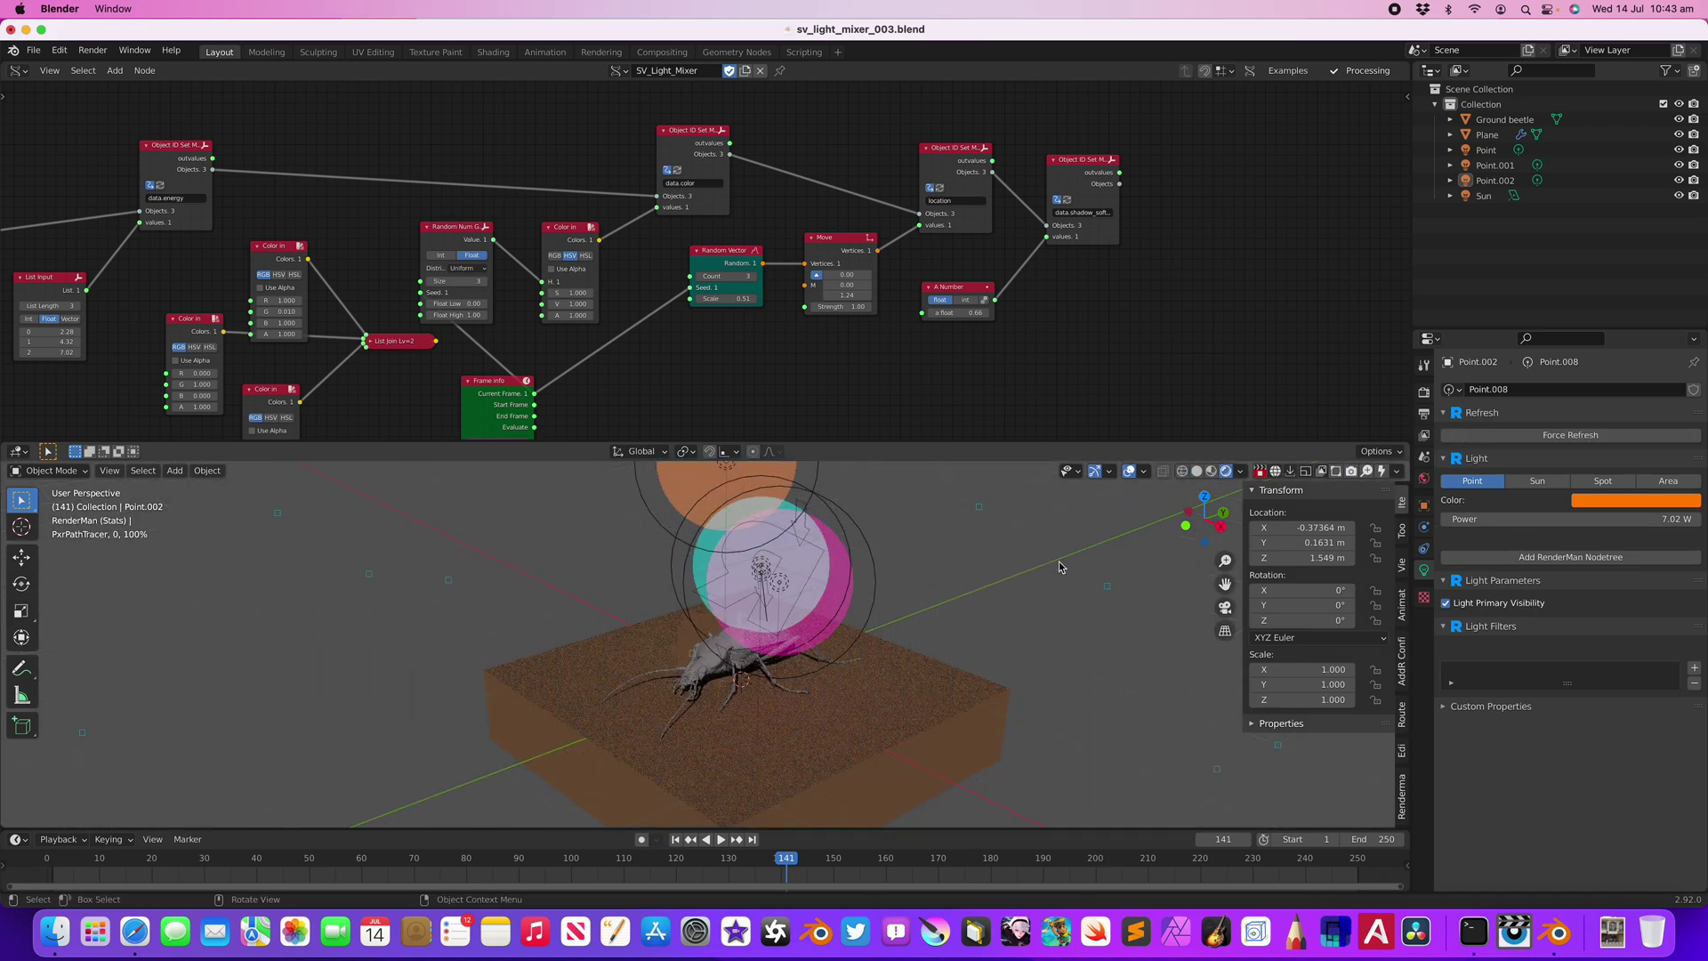
left_click(1197, 471)
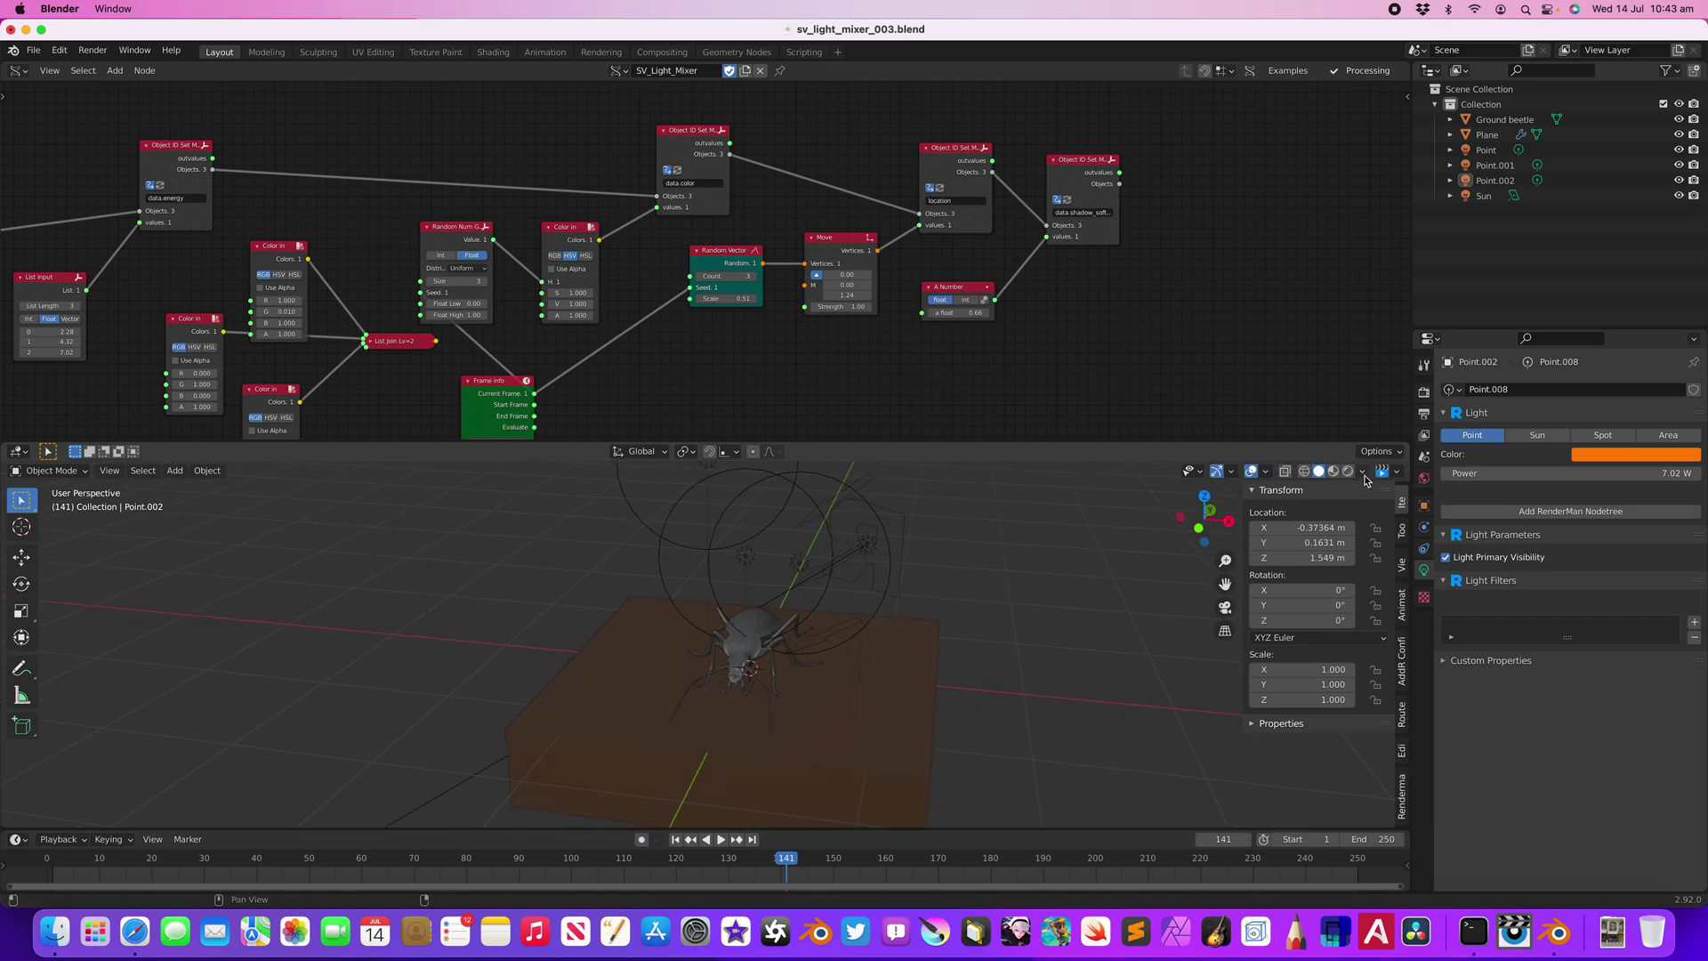
- Switch the render engine to Eevee and enlarge the 3D viewport for a closer rendered preview of the beetle
left_click(1423, 391)
left_click(1601, 389)
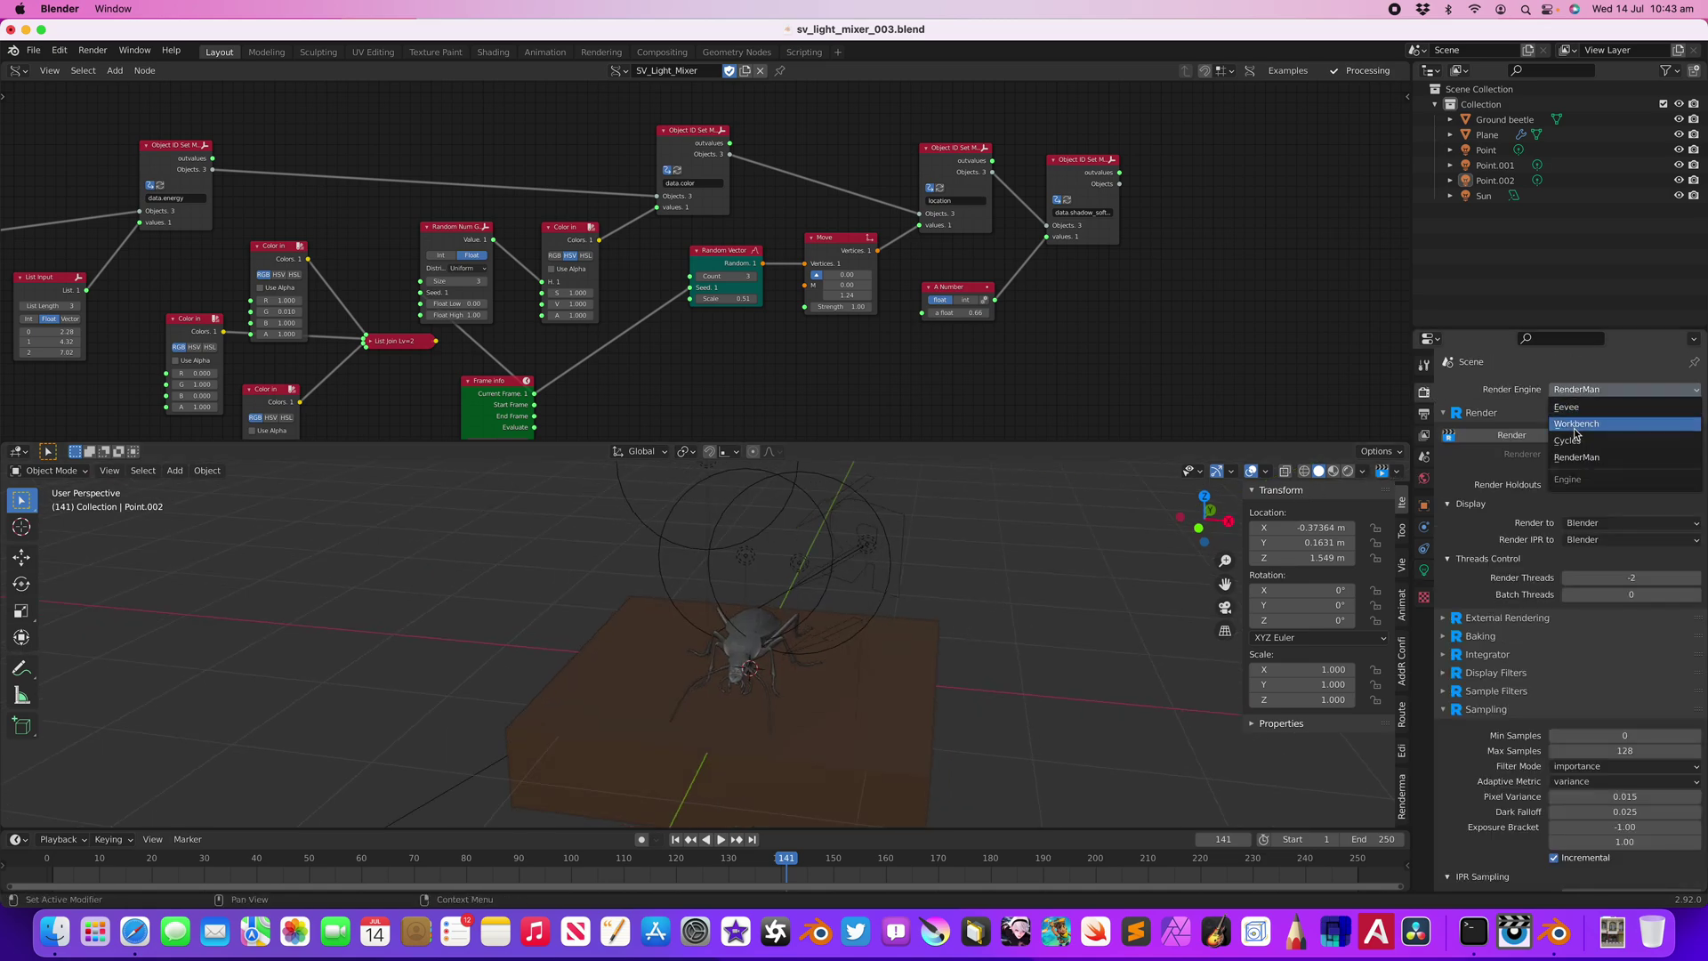
left_click(1568, 406)
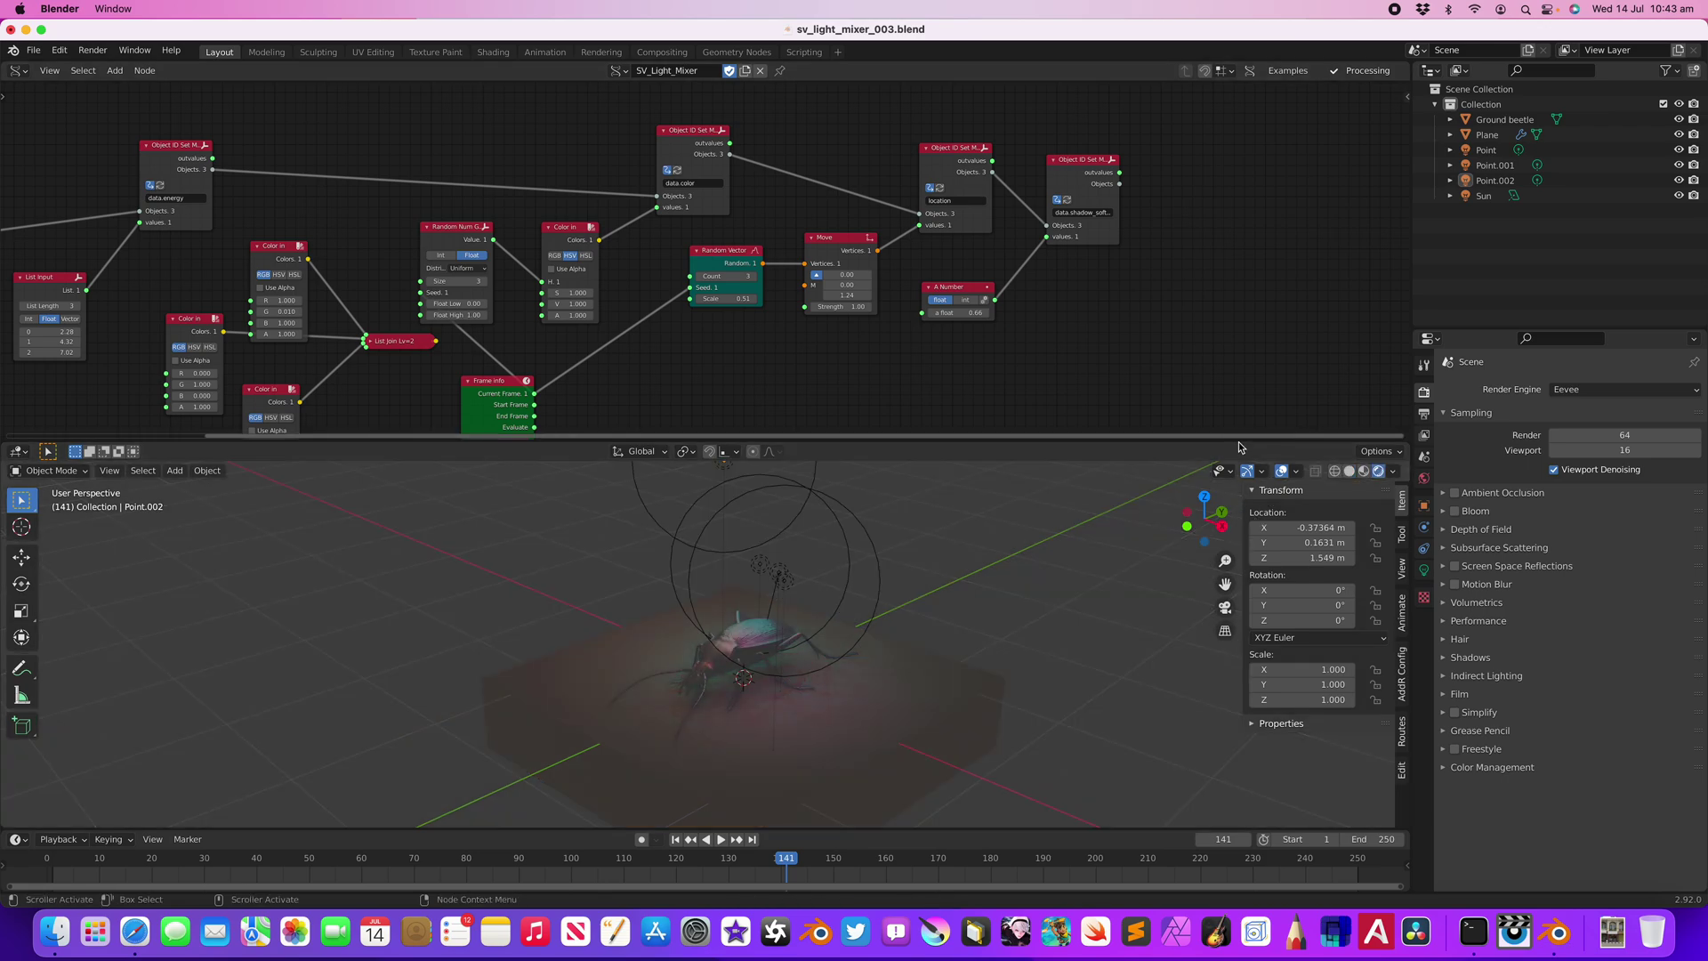
left_click_drag(1098, 443, 1023, 320)
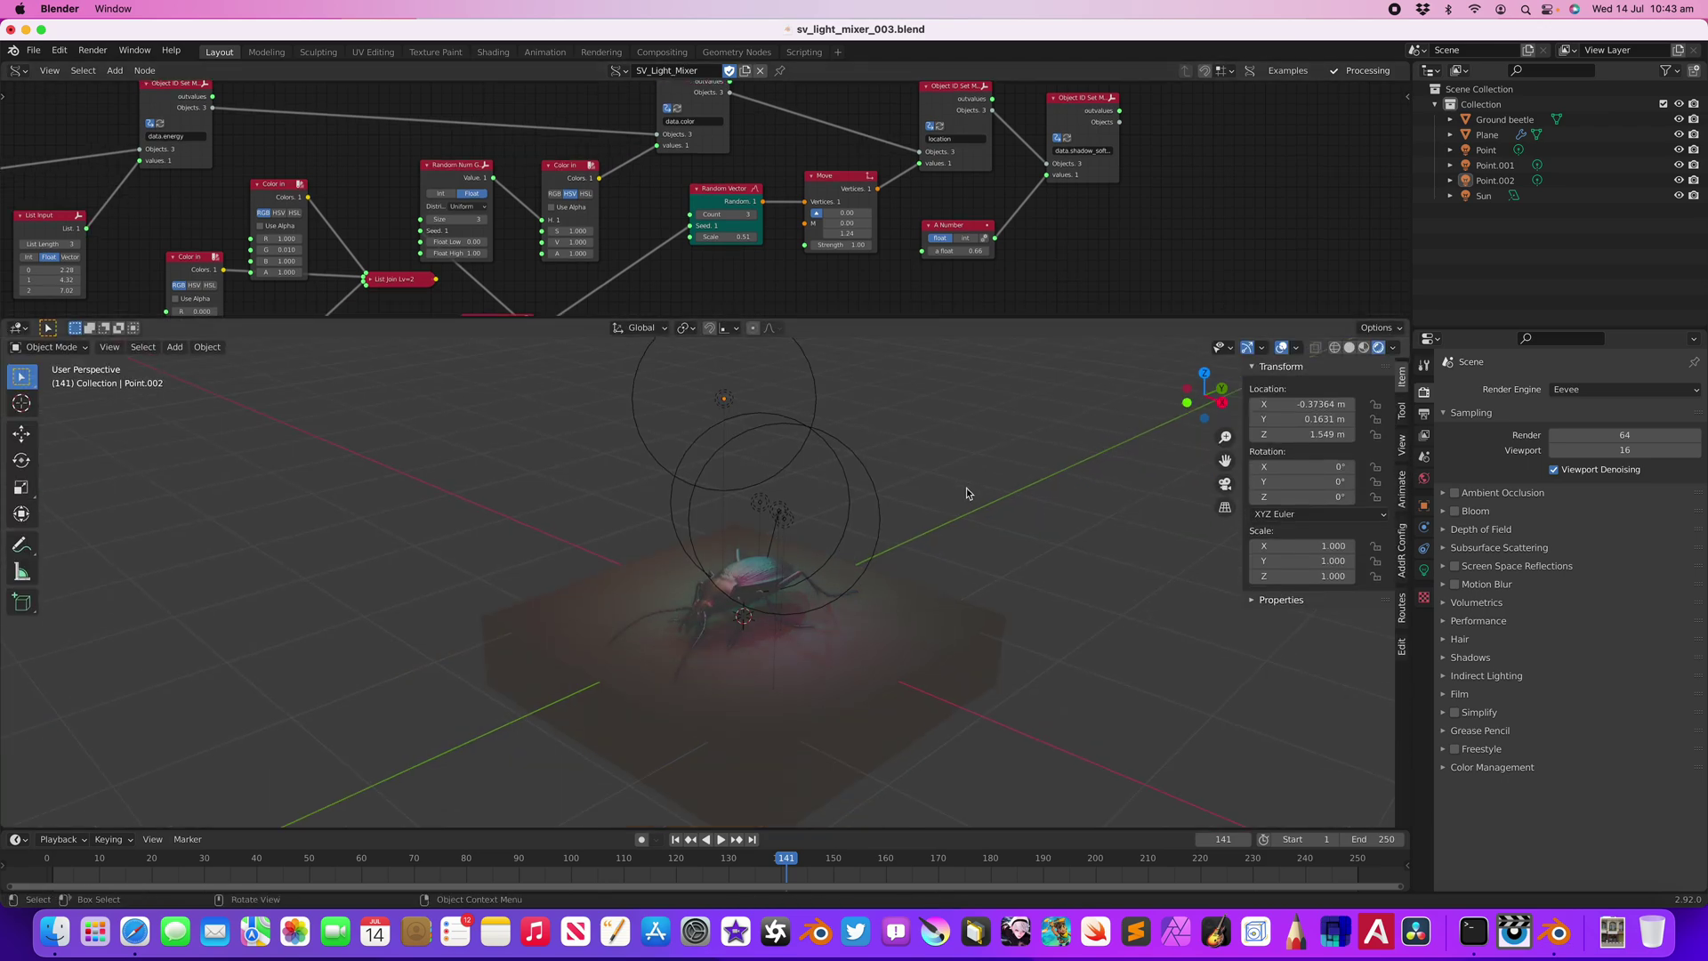
scroll(966, 488, "up", 3)
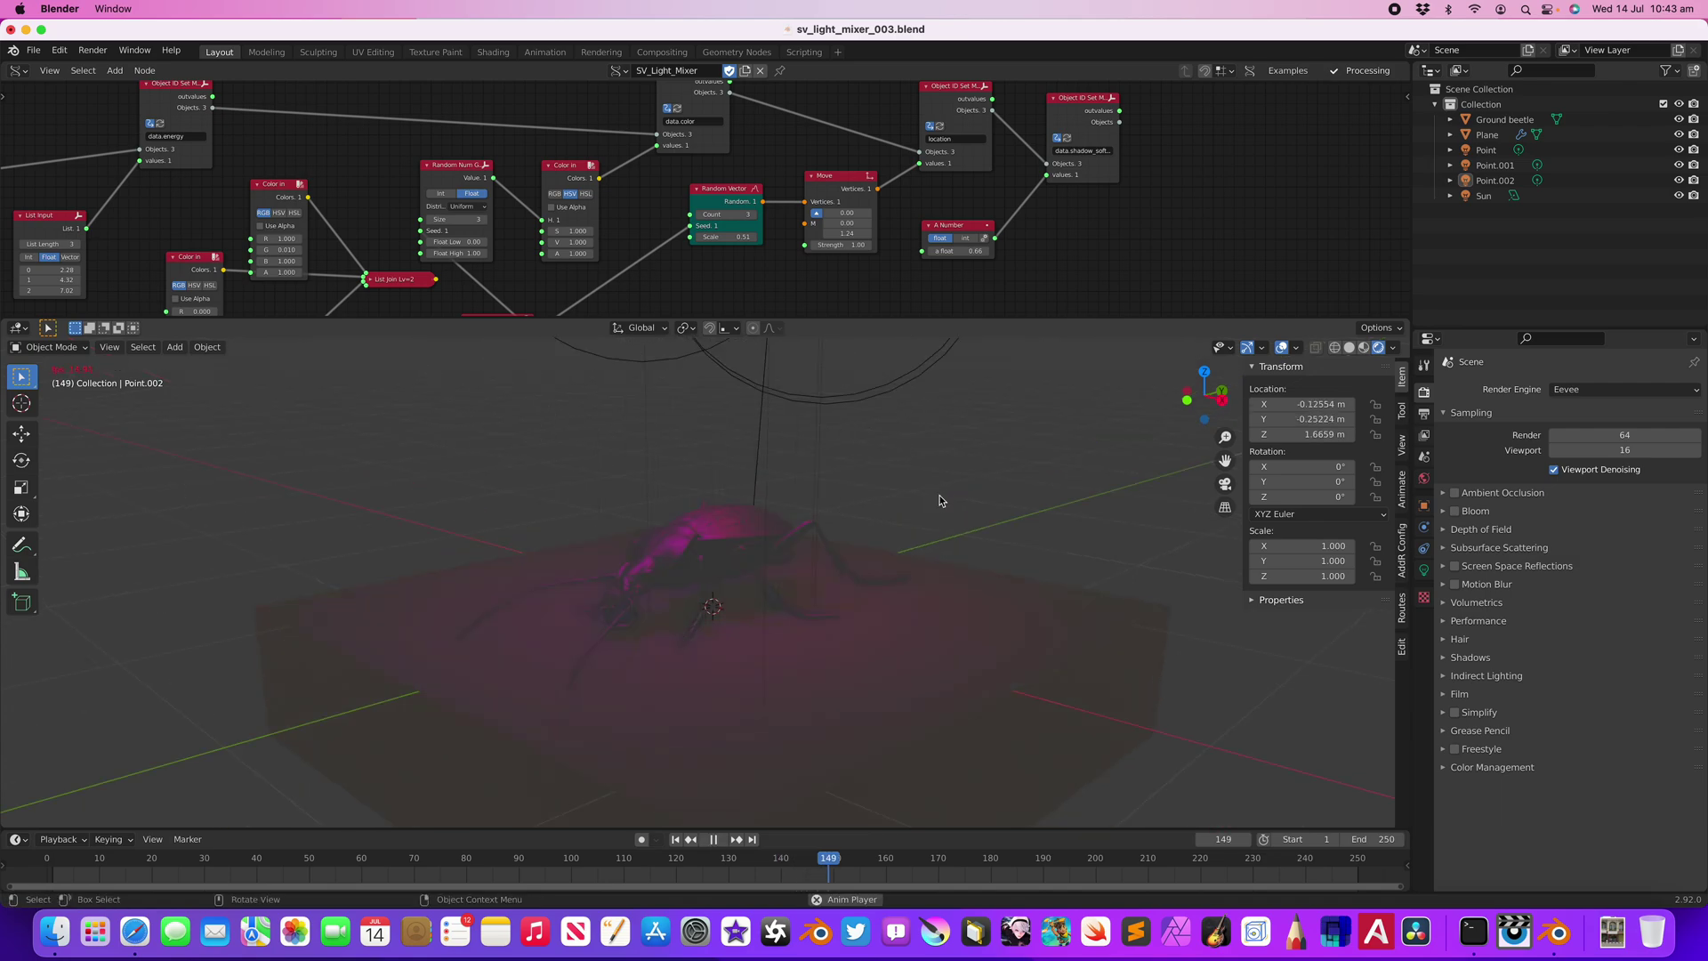
- Delete the Sun light and show the beetle scene in Material Preview shading
left_click(1480, 196)
right_click(1475, 198)
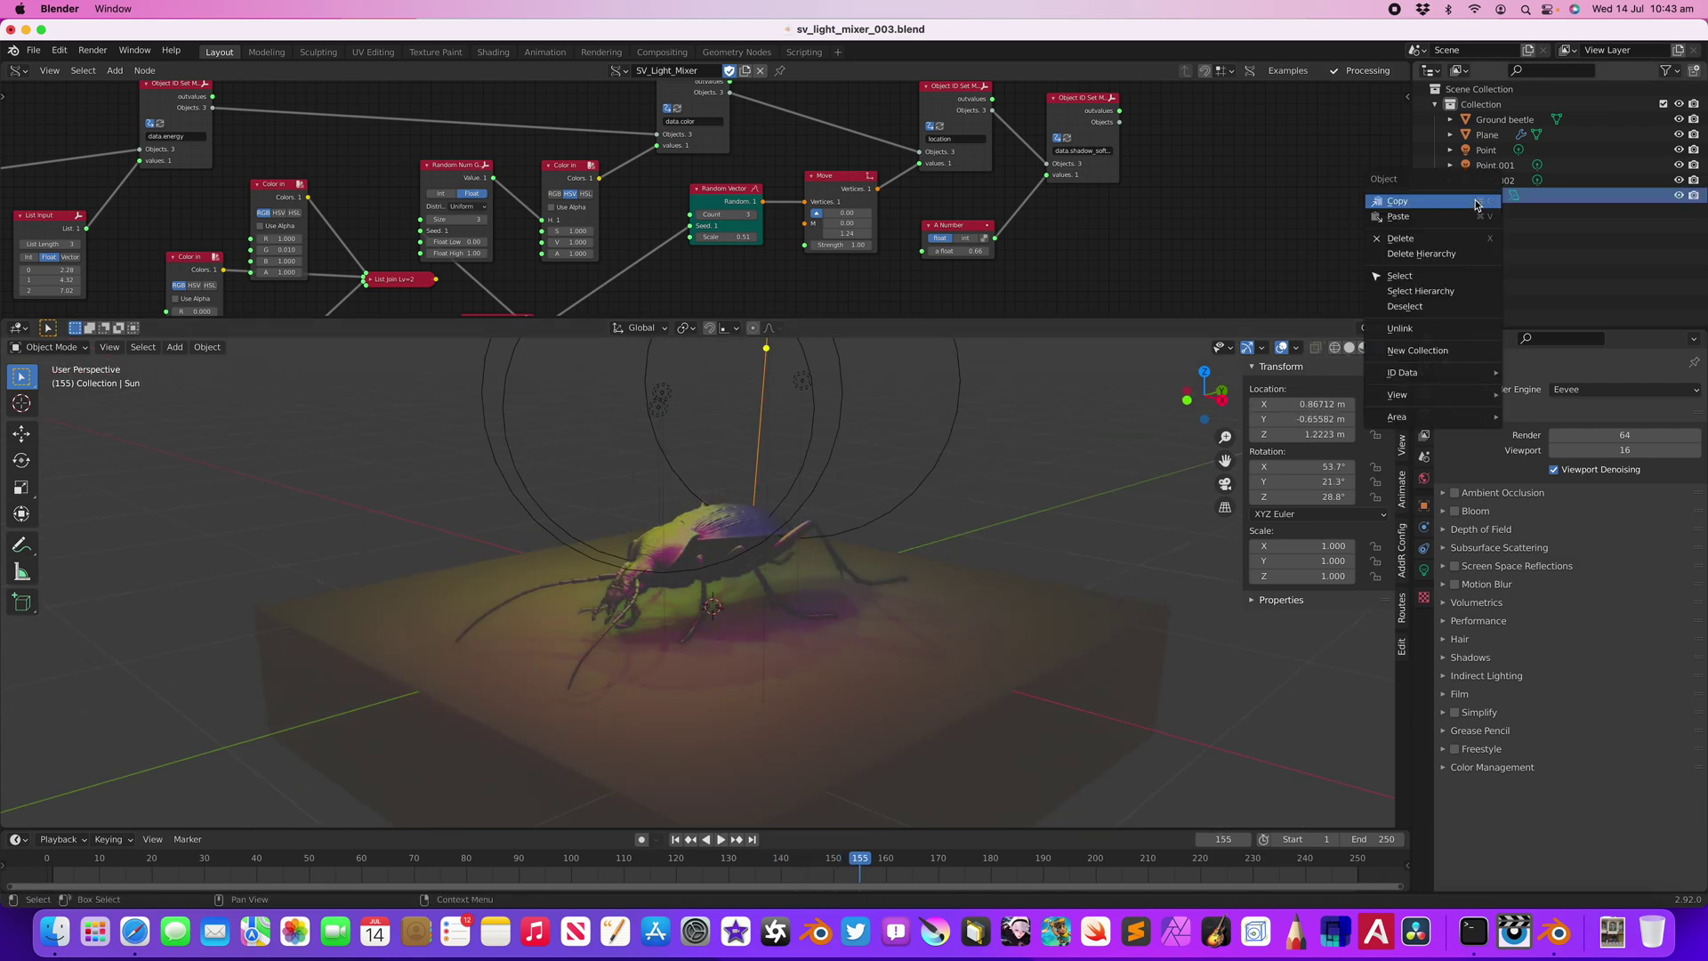
left_click(1466, 240)
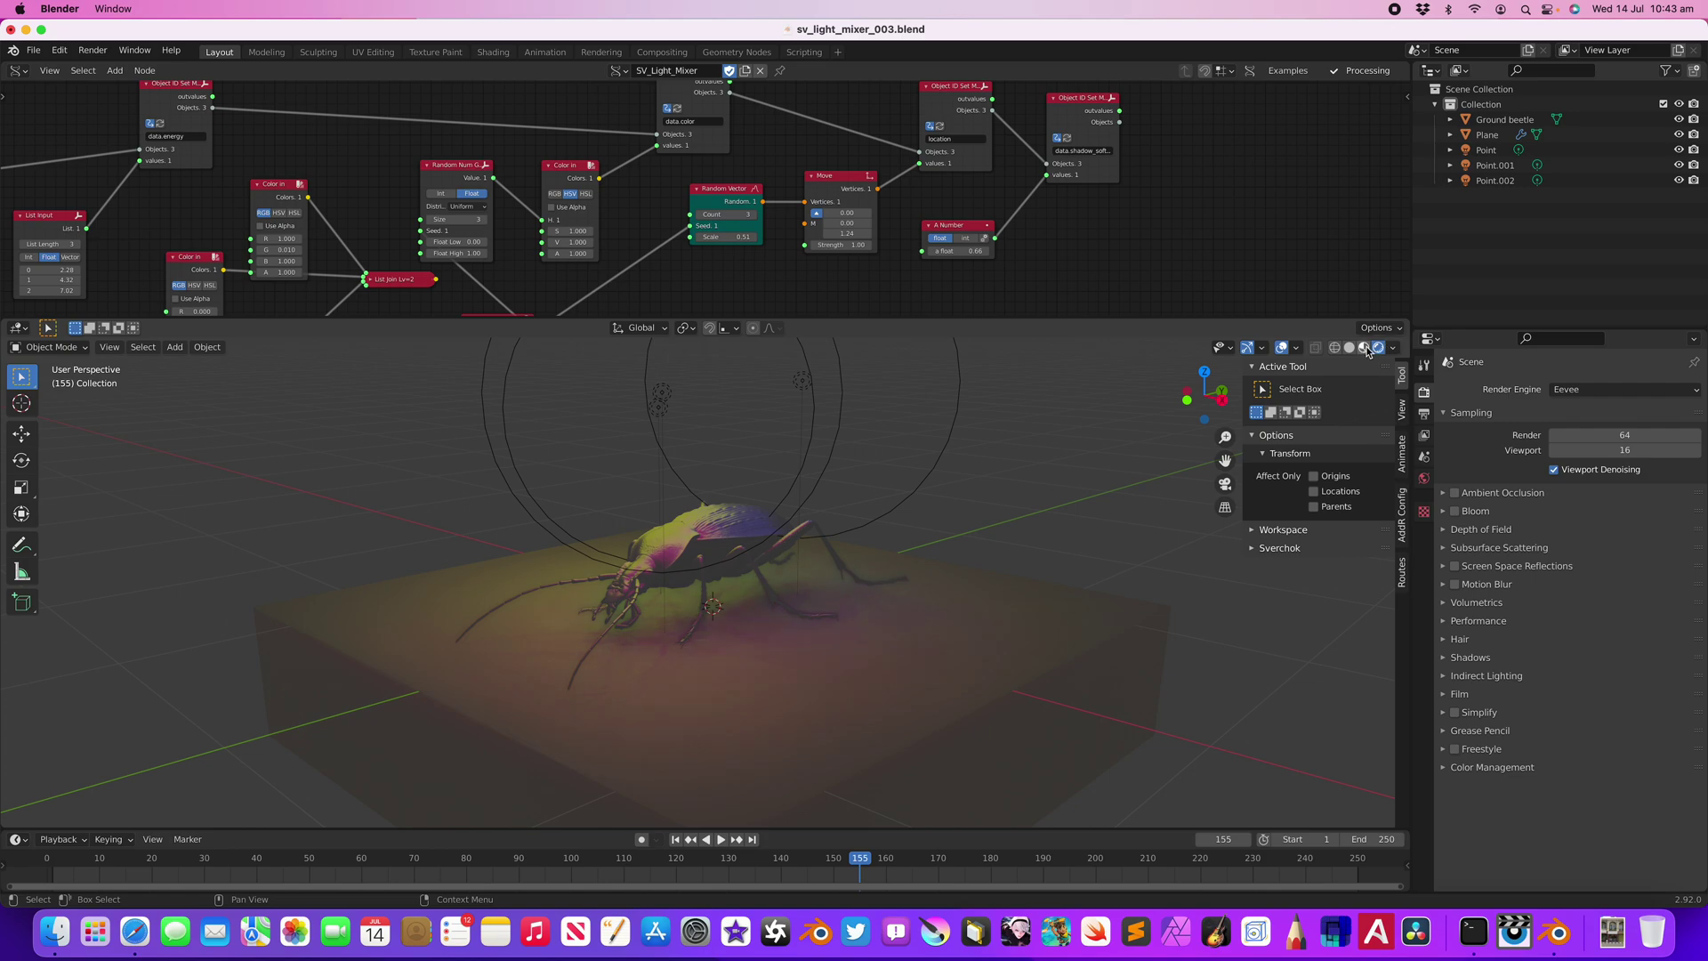
left_click(1365, 347)
middle_click_drag(1042, 428, 1196, 424)
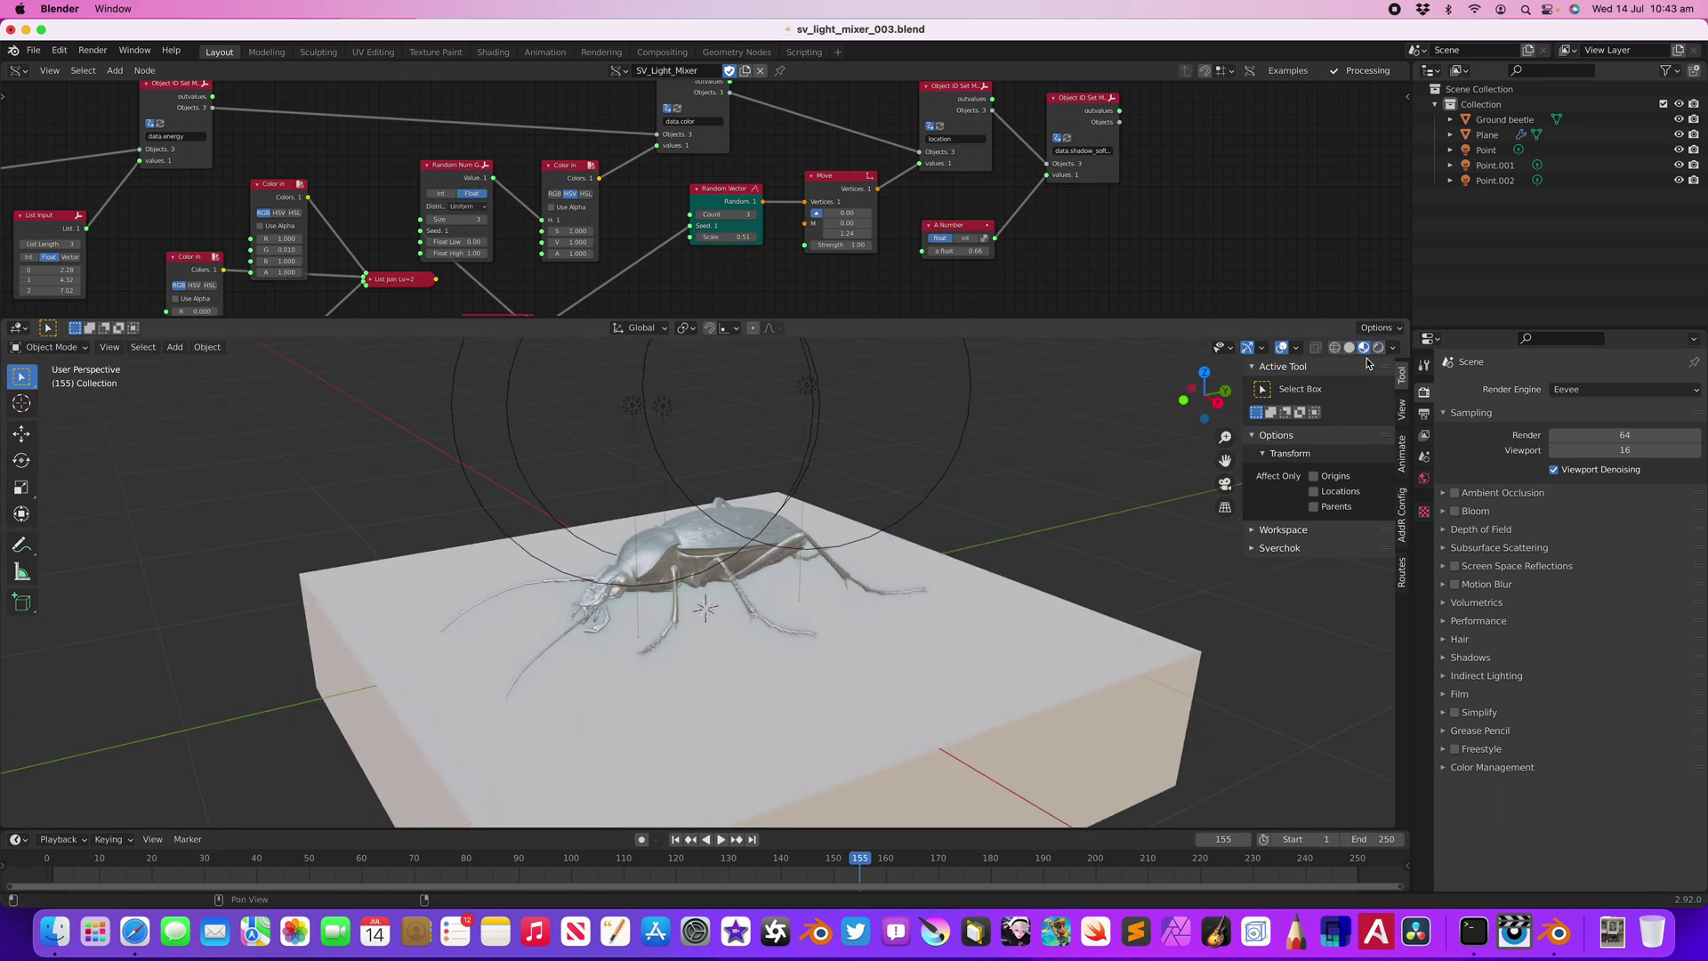
- Enable Scene Lights for the Material Preview shading, and play the animation to frame 164 to check the lighting on the beetle
left_click(1393, 347)
left_click(1306, 439)
left_click(1306, 439)
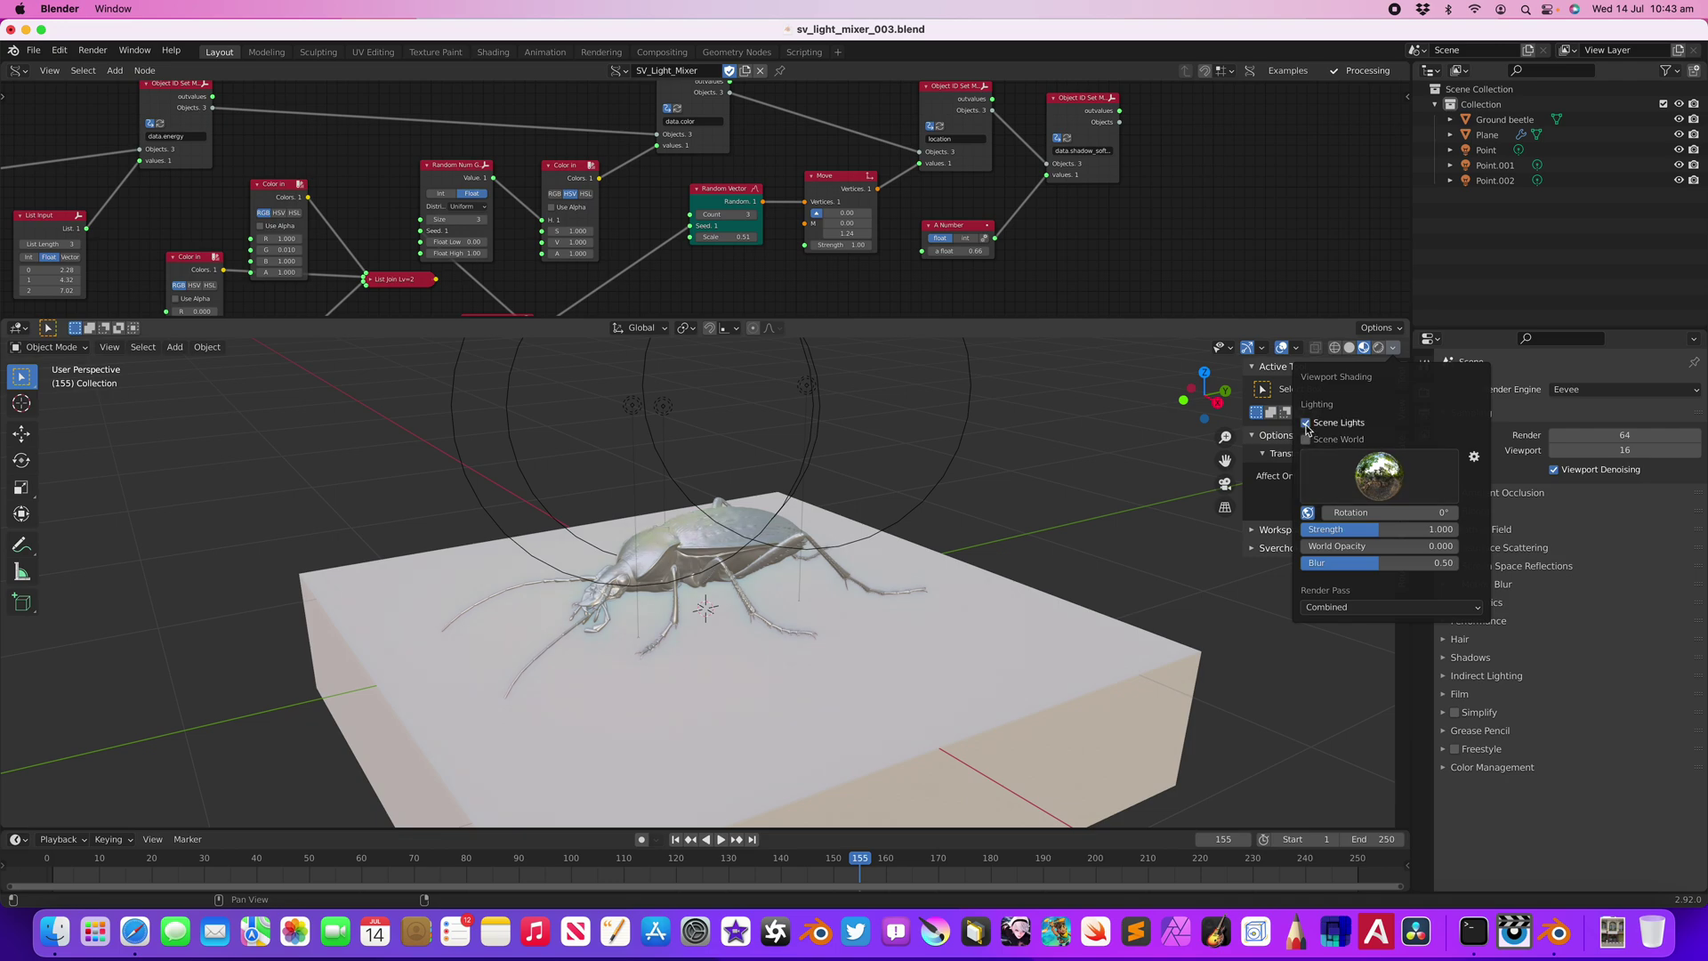
middle_click_drag(1094, 458, 1155, 458)
key("space")
key("space")
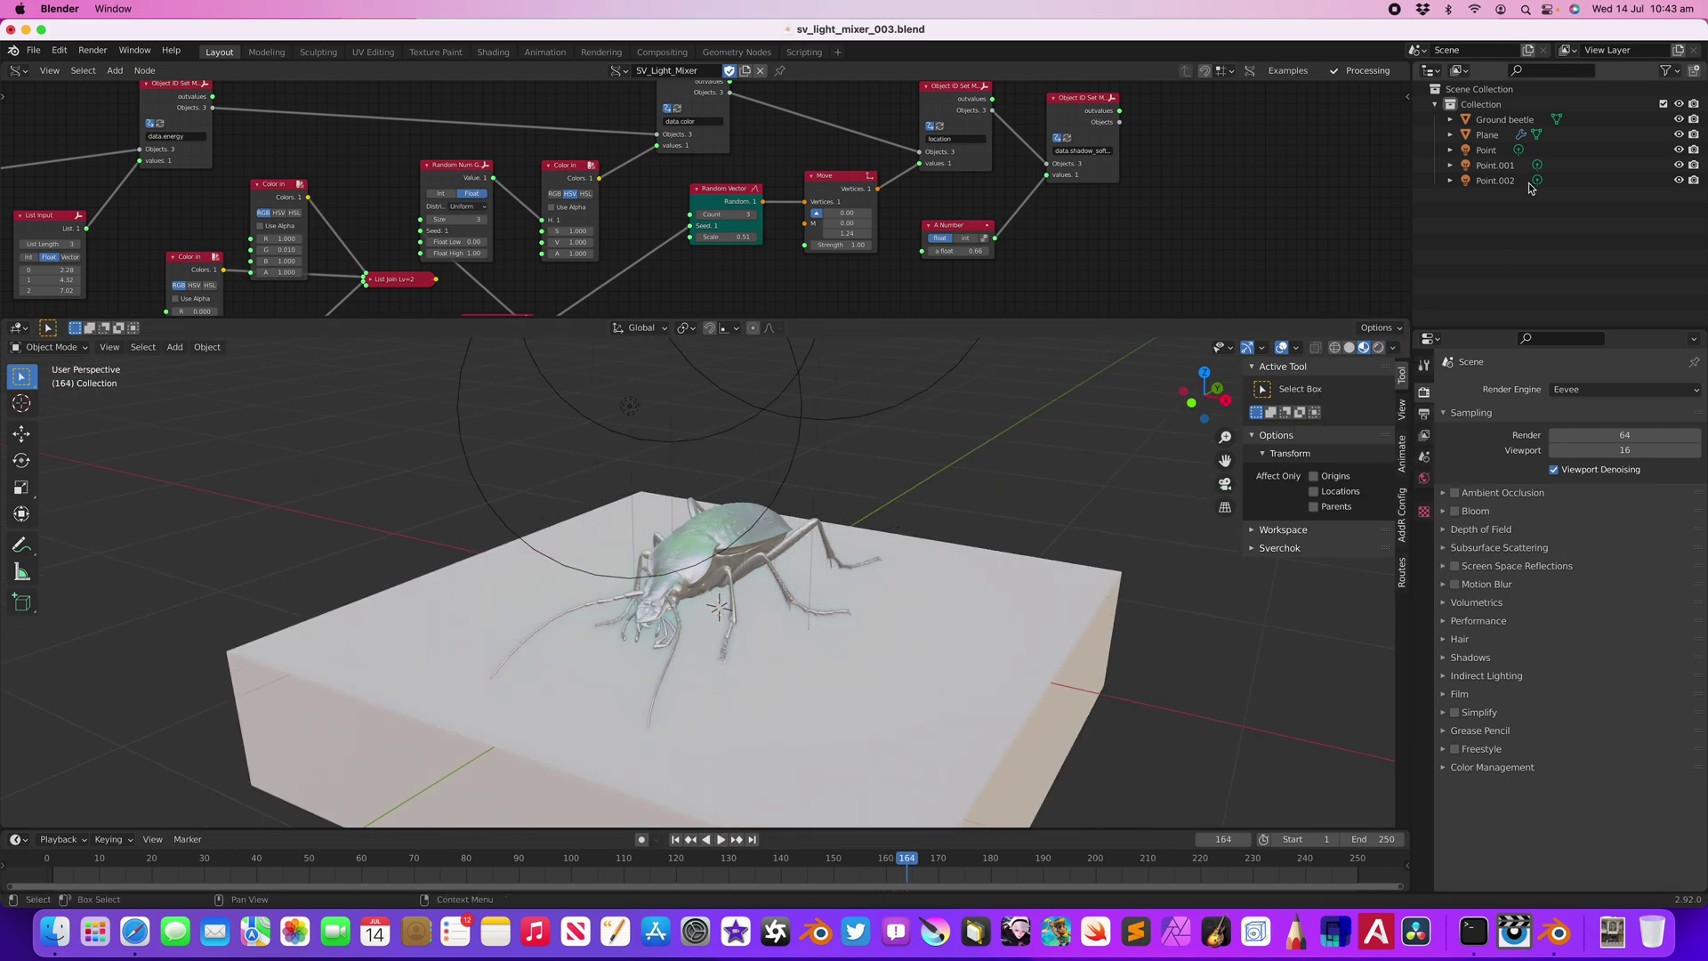
- Select the first Point light and play the animation on to frame 179 to watch its effect on the beetle
left_click(1487, 150)
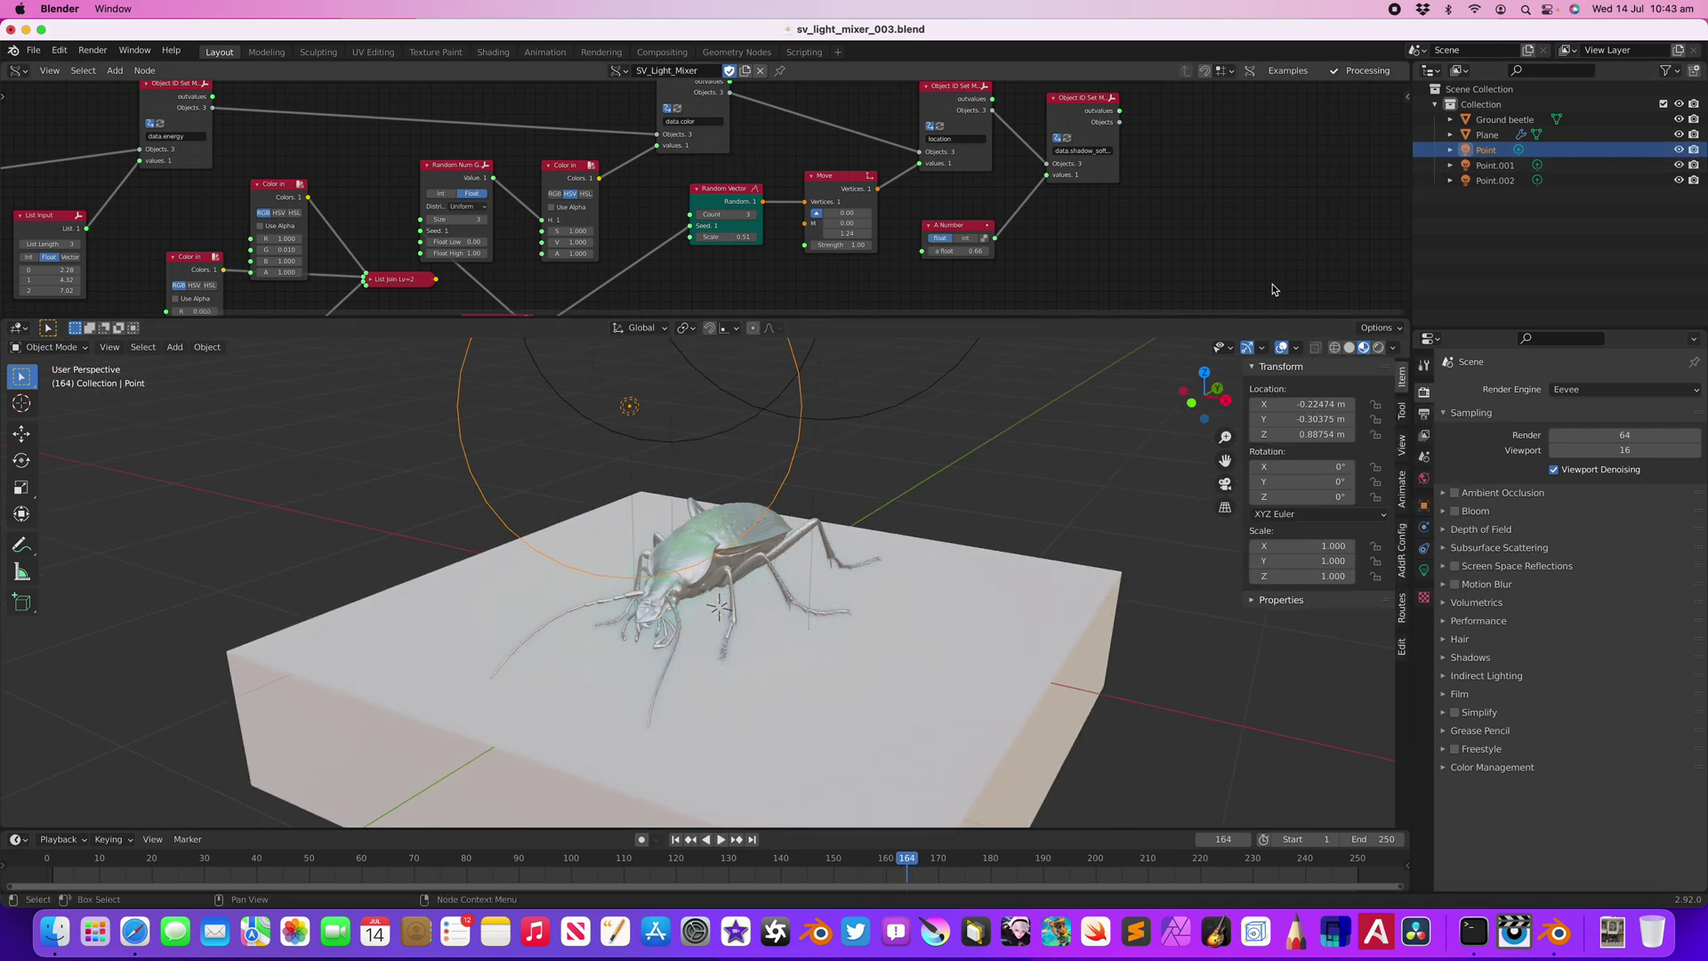
left_click(1050, 485)
mouse_move(970, 482)
middle_mouse_down()
mouse_move(1018, 479)
mouse_move(990, 478)
middle_mouse_up()
key("space")
key("space")
- Enable Scene World in the viewport shading options and play the animation to frame 250
left_click(1393, 347)
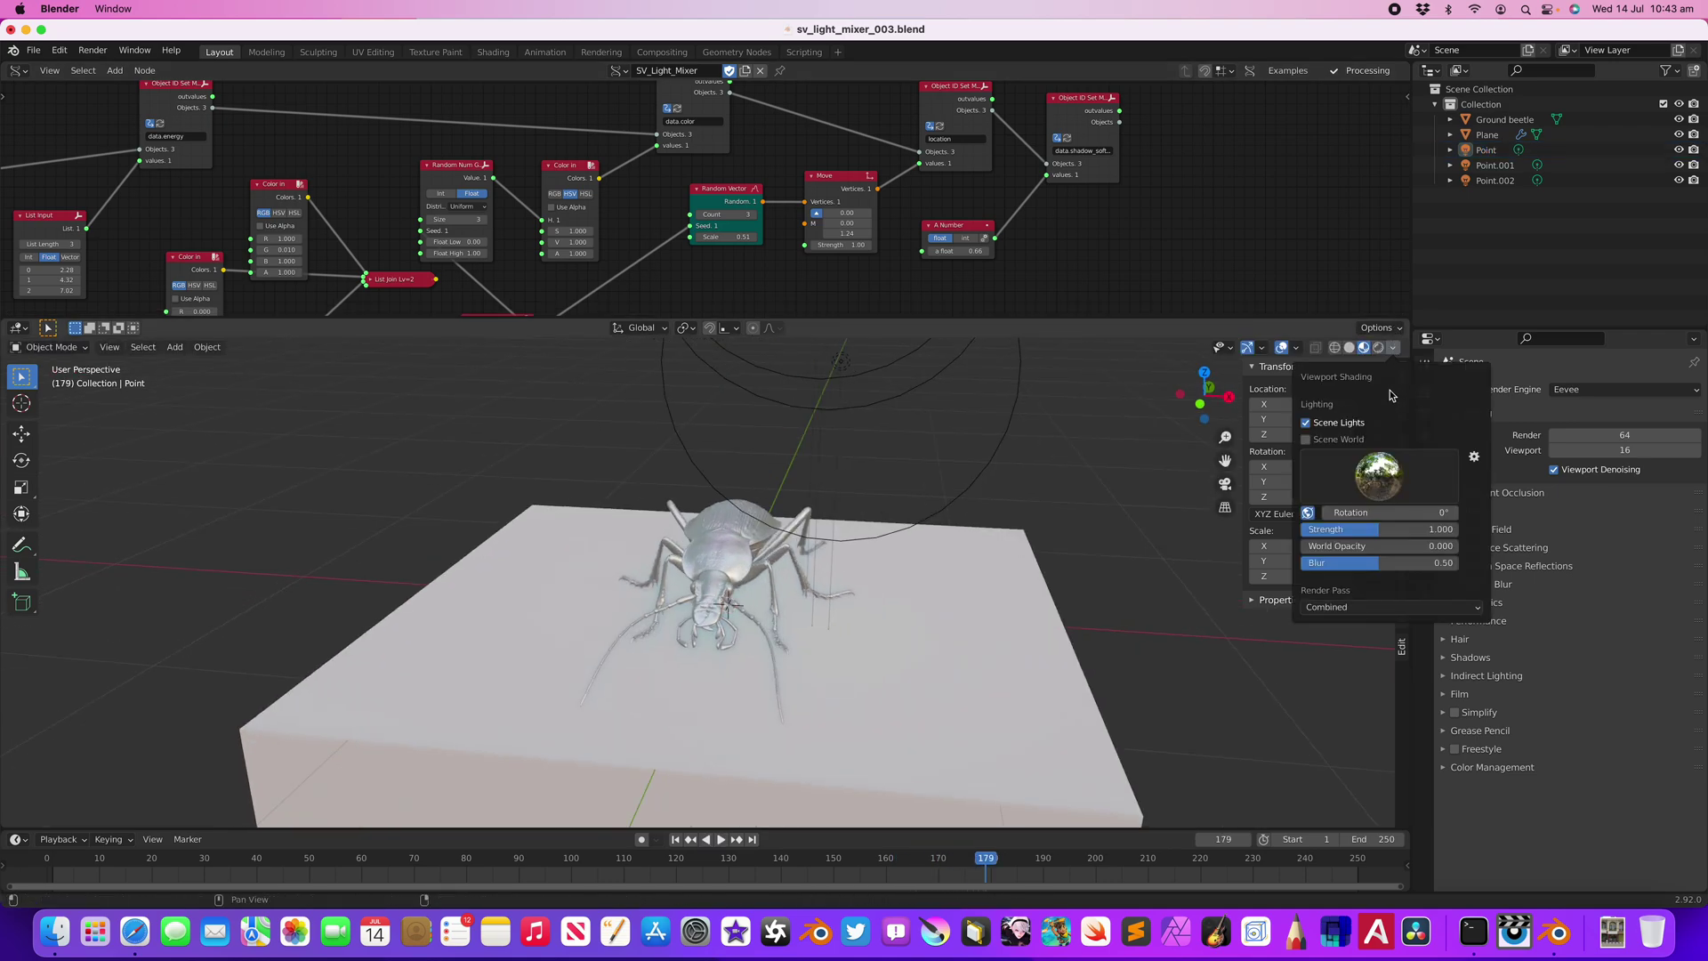
left_click(1321, 439)
left_click(1321, 440)
left_click(1321, 439)
middle_click_drag(836, 534, 865, 588)
key("space")
scroll(914, 536, "up", 1)
key("space")
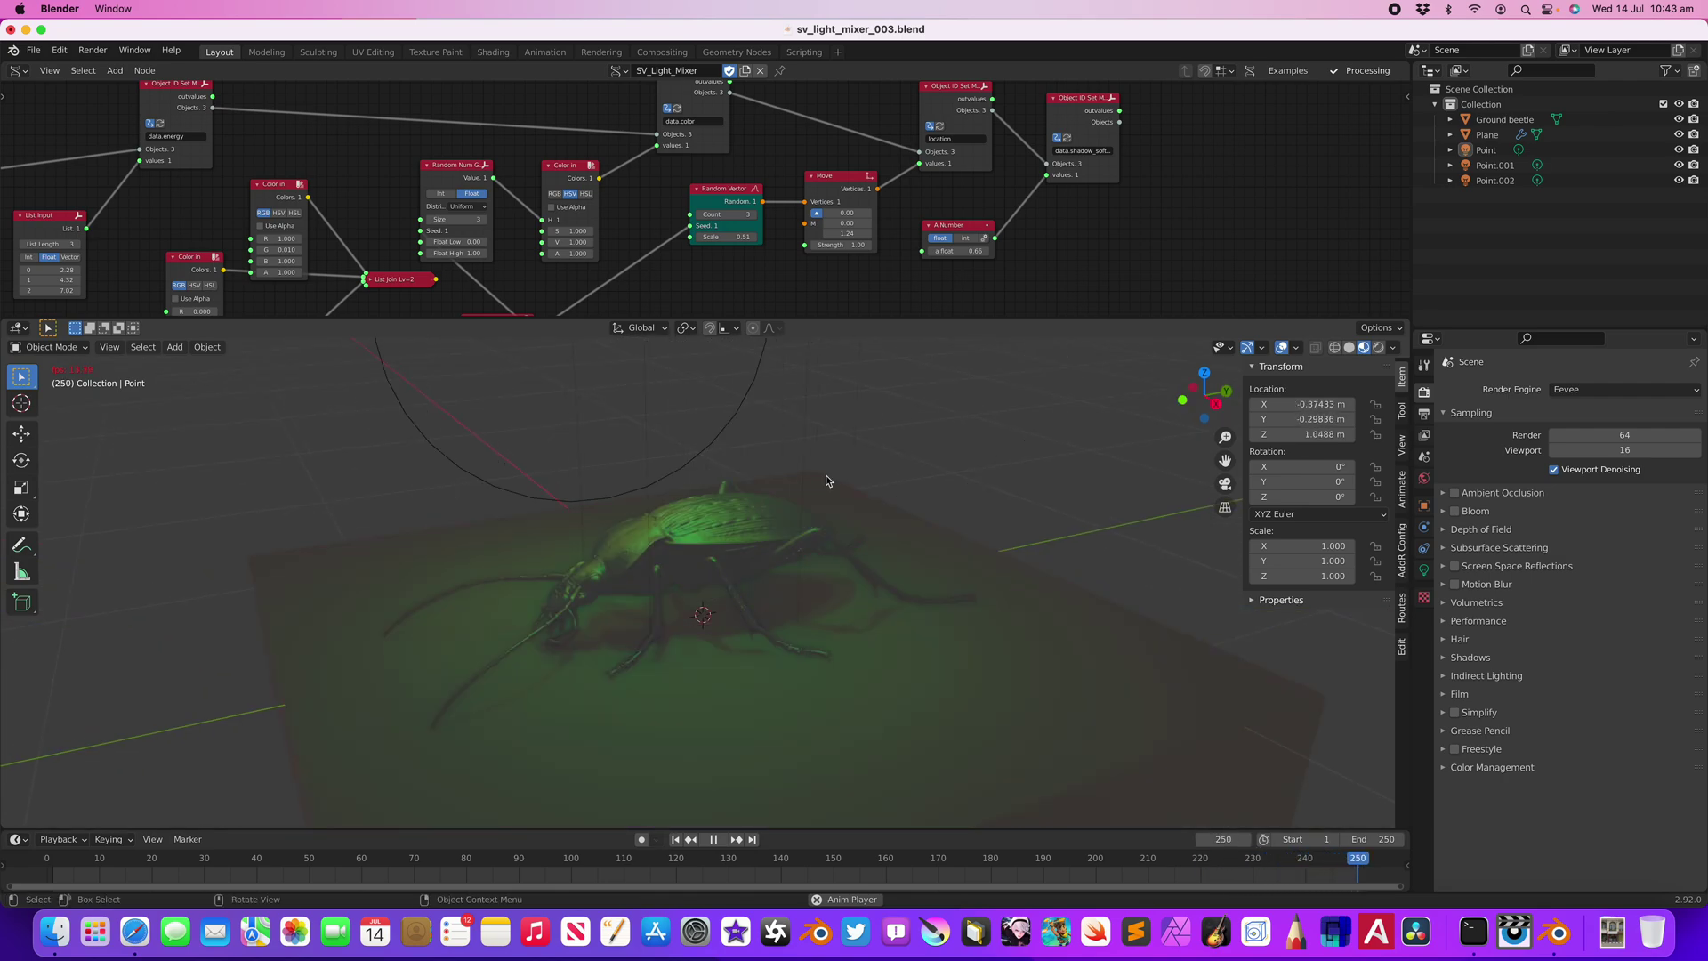
- Enlarge the node editor and nudge the row of Object ID Set nodes into a tidier arrangement
left_click_drag(870, 318, 870, 488)
scroll(836, 438, "down", 2)
middle_click_drag(835, 439, 1014, 388)
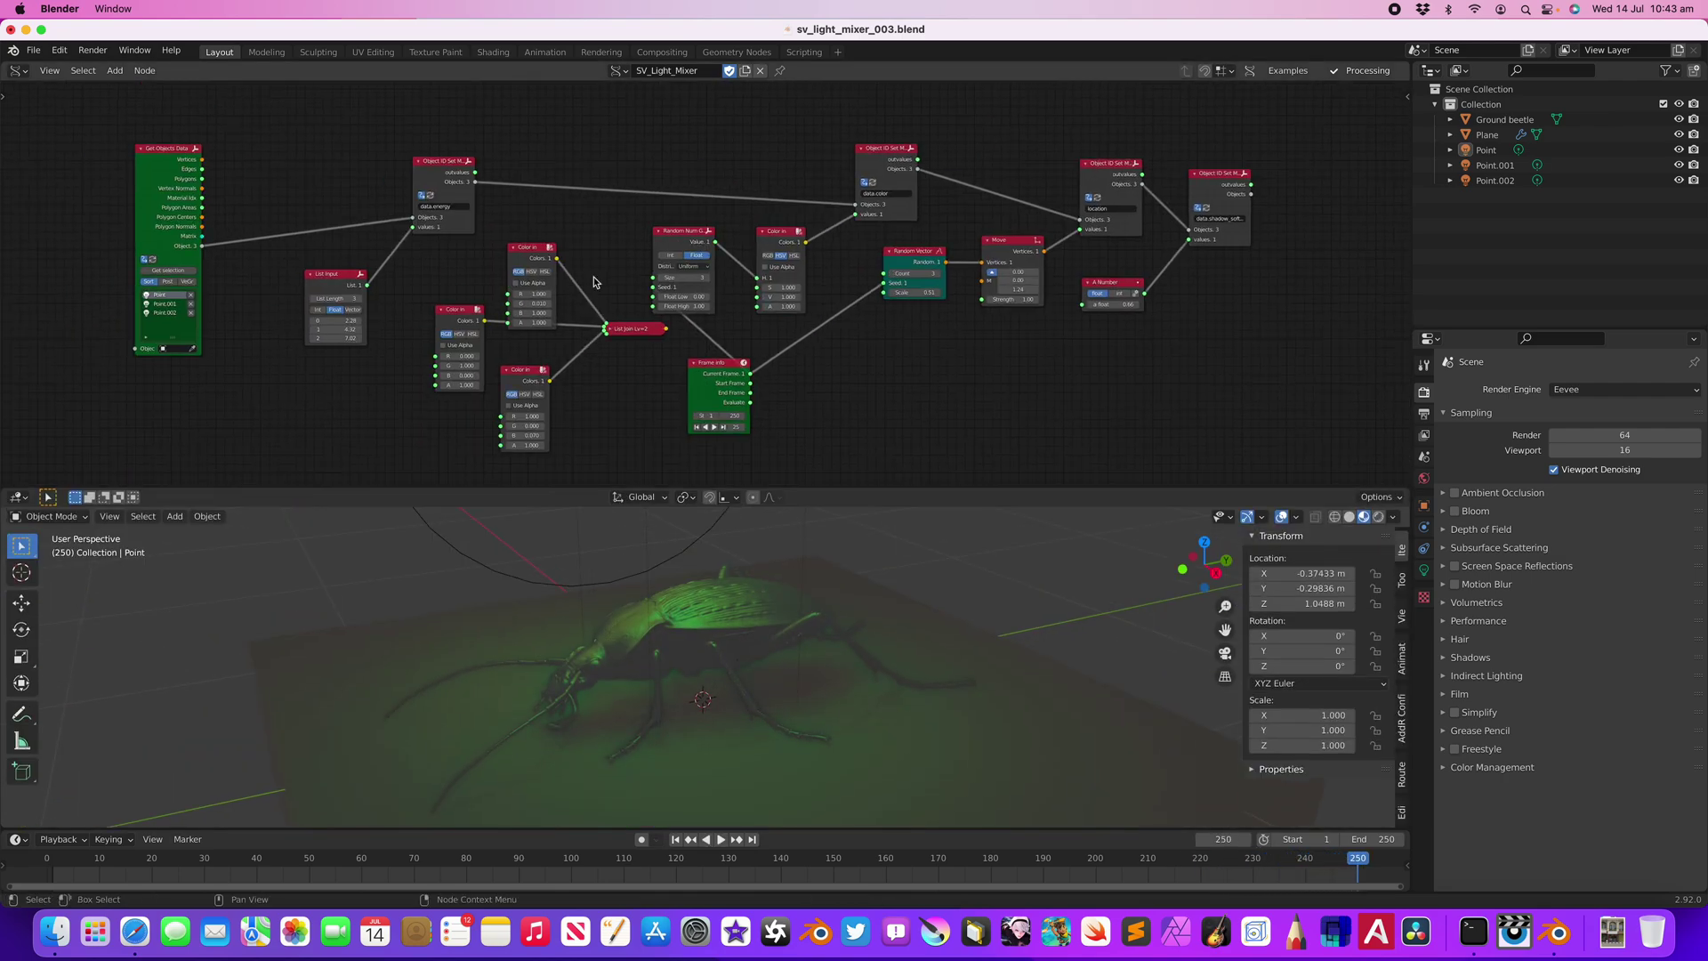
middle_click_drag(407, 195, 477, 240)
scroll(477, 240, "up", 2)
left_click_drag(521, 204, 512, 187)
middle_click_drag(1055, 220, 908, 227)
scroll(908, 227, "up", 2)
left_click_drag(916, 191, 915, 171)
middle_click_drag(1049, 239, 694, 248)
left_click_drag(863, 242, 847, 215)
left_click_drag(1041, 235, 1069, 198)
middle_click_drag(142, 221, 947, 214)
middle_click_drag(515, 345, 604, 278)
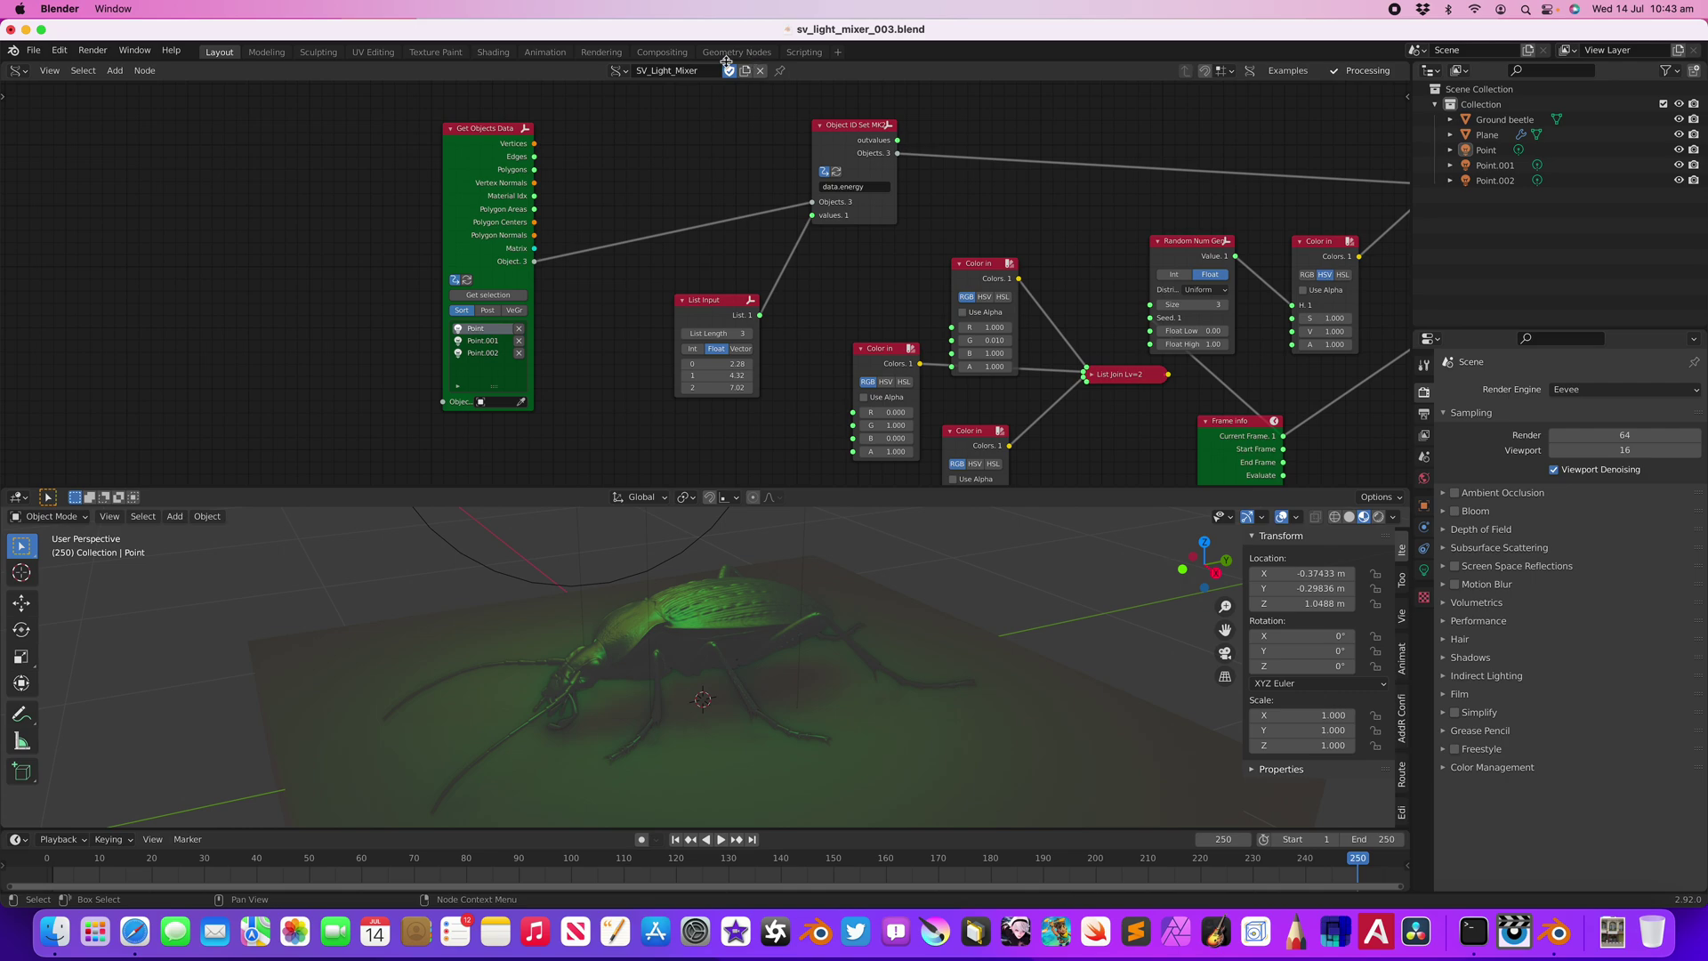
- Adjust the placement of the Get Objects Data node and fine-tune the spacing of the Object ID Set nodes
left_click_drag(485, 144, 478, 143)
scroll(453, 160, "up", 2)
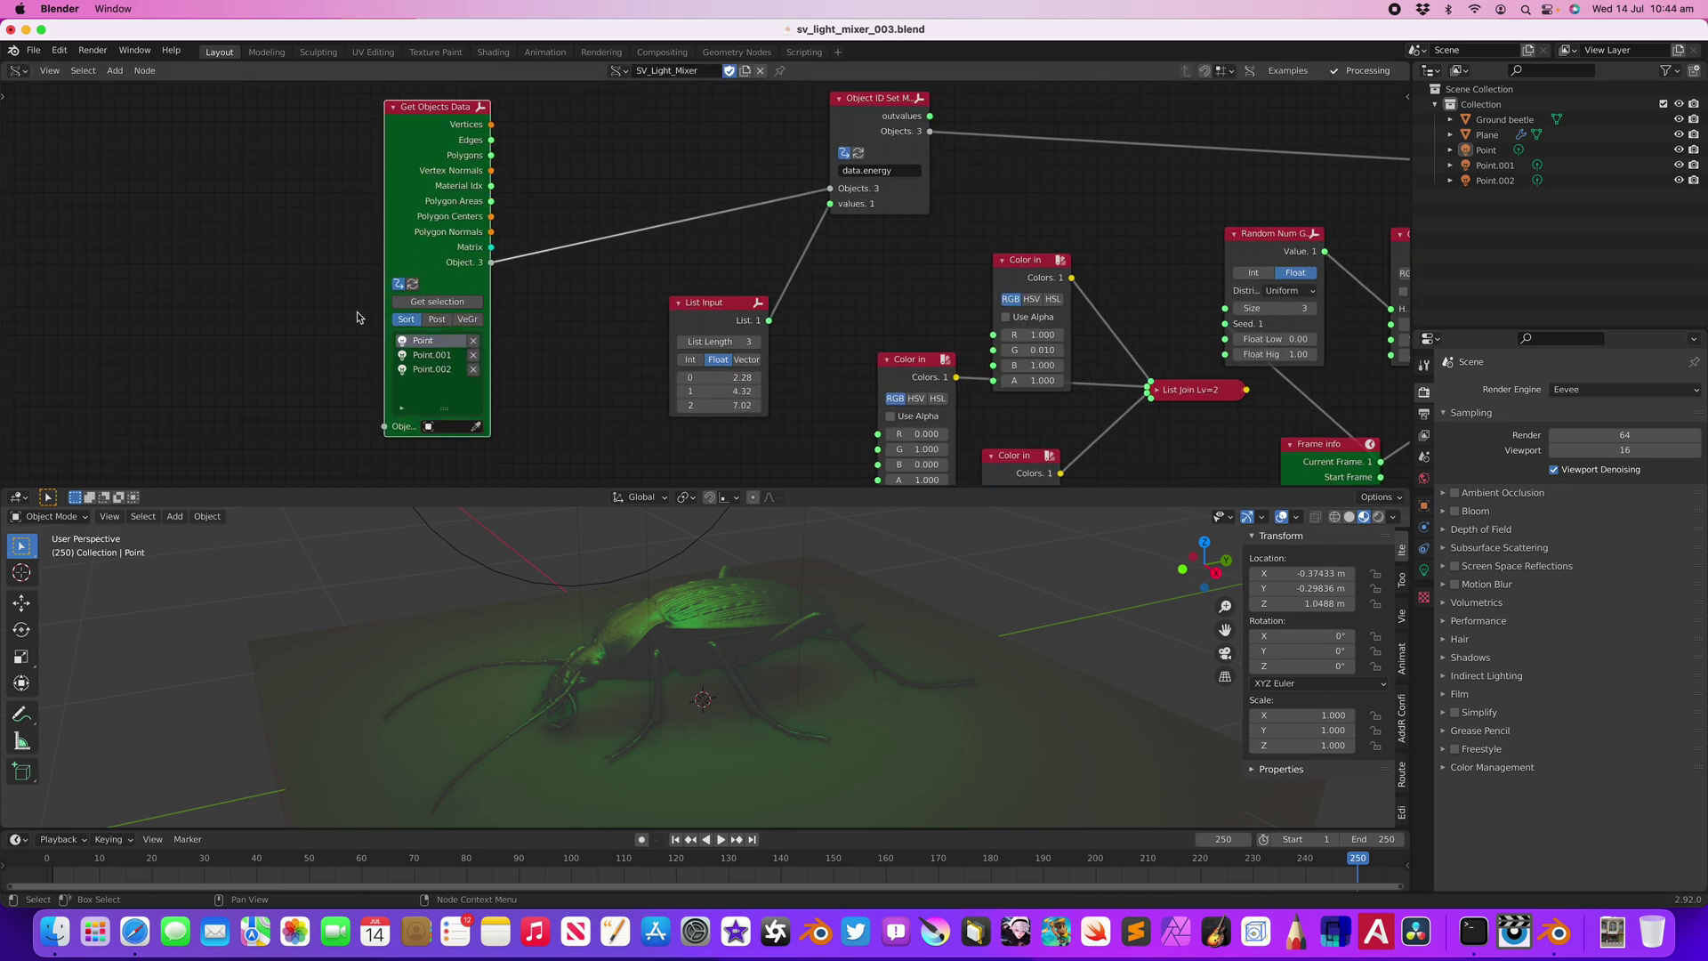
middle_click_drag(366, 317, 315, 346)
middle_click_drag(702, 332, 483, 333)
scroll(799, 311, "down", 1)
scroll(798, 310, "down", 1)
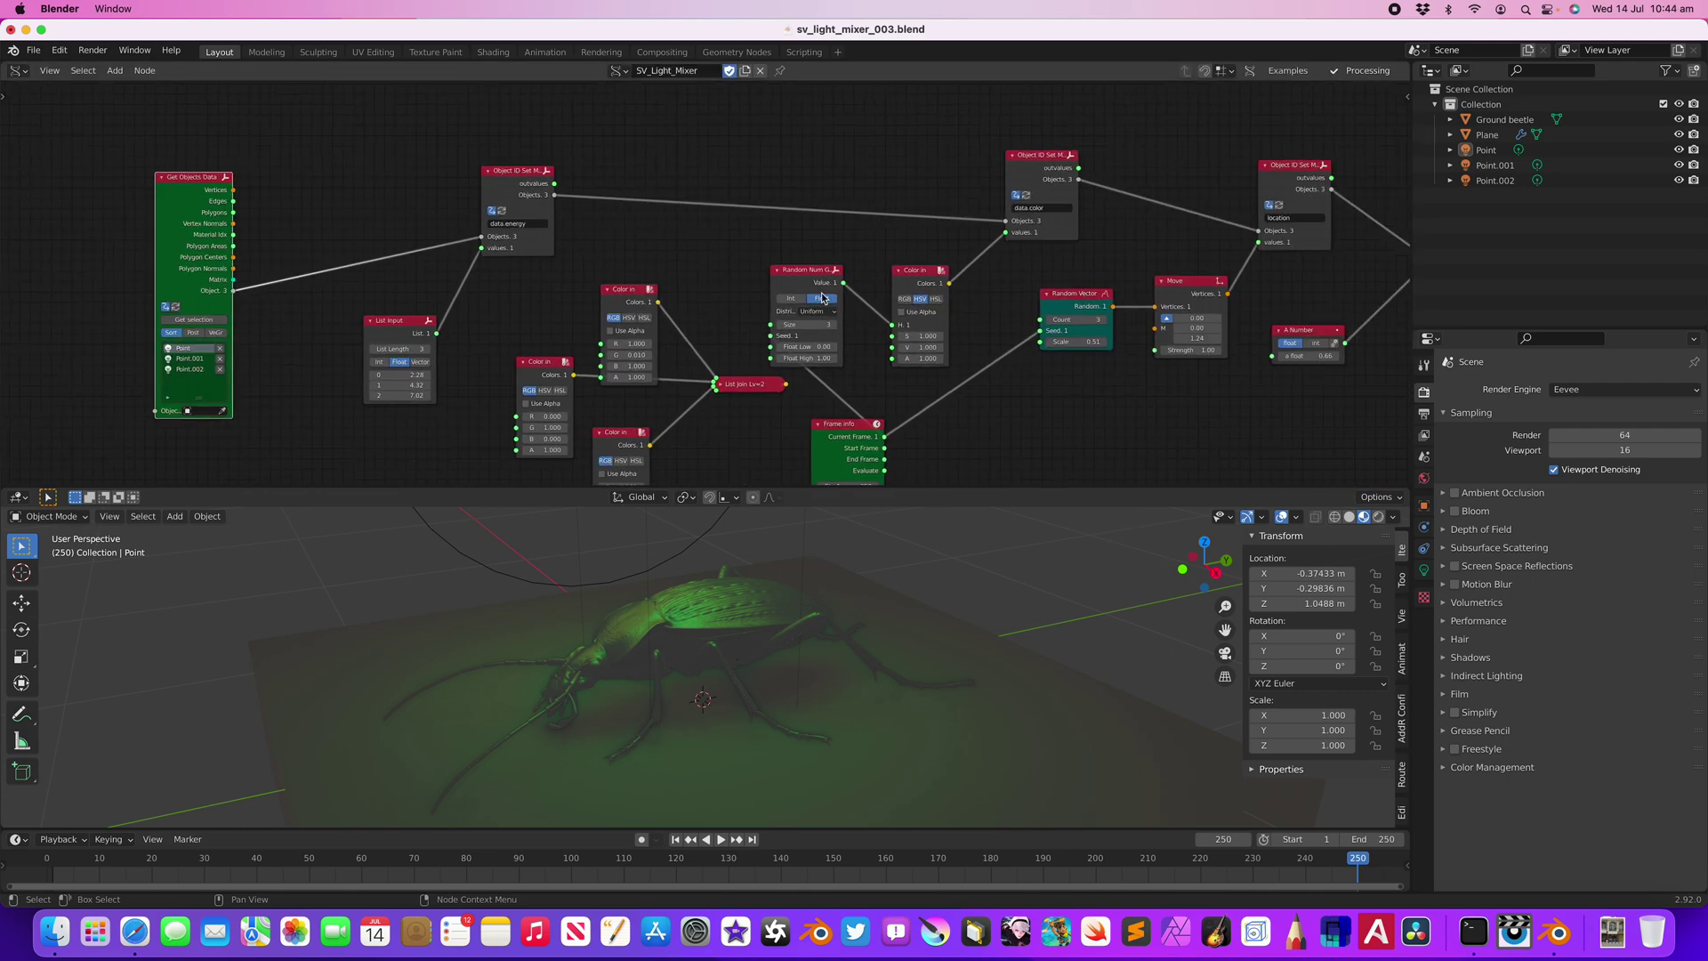
middle_click_drag(1121, 284, 996, 275)
scroll(707, 278, "up", 2)
left_click_drag(349, 154, 340, 145)
left_click(917, 143)
left_click_drag(917, 143, 894, 163)
middle_click_drag(1235, 154, 989, 158)
left_click_drag(1002, 157, 998, 161)
left_click(1194, 183)
- Reposition the A Number node slightly and enable showing its float value in the 3D view
middle_click_drag(423, 324, 782, 259)
scroll(782, 259, "down", 1)
middle_click_drag(466, 380, 474, 356)
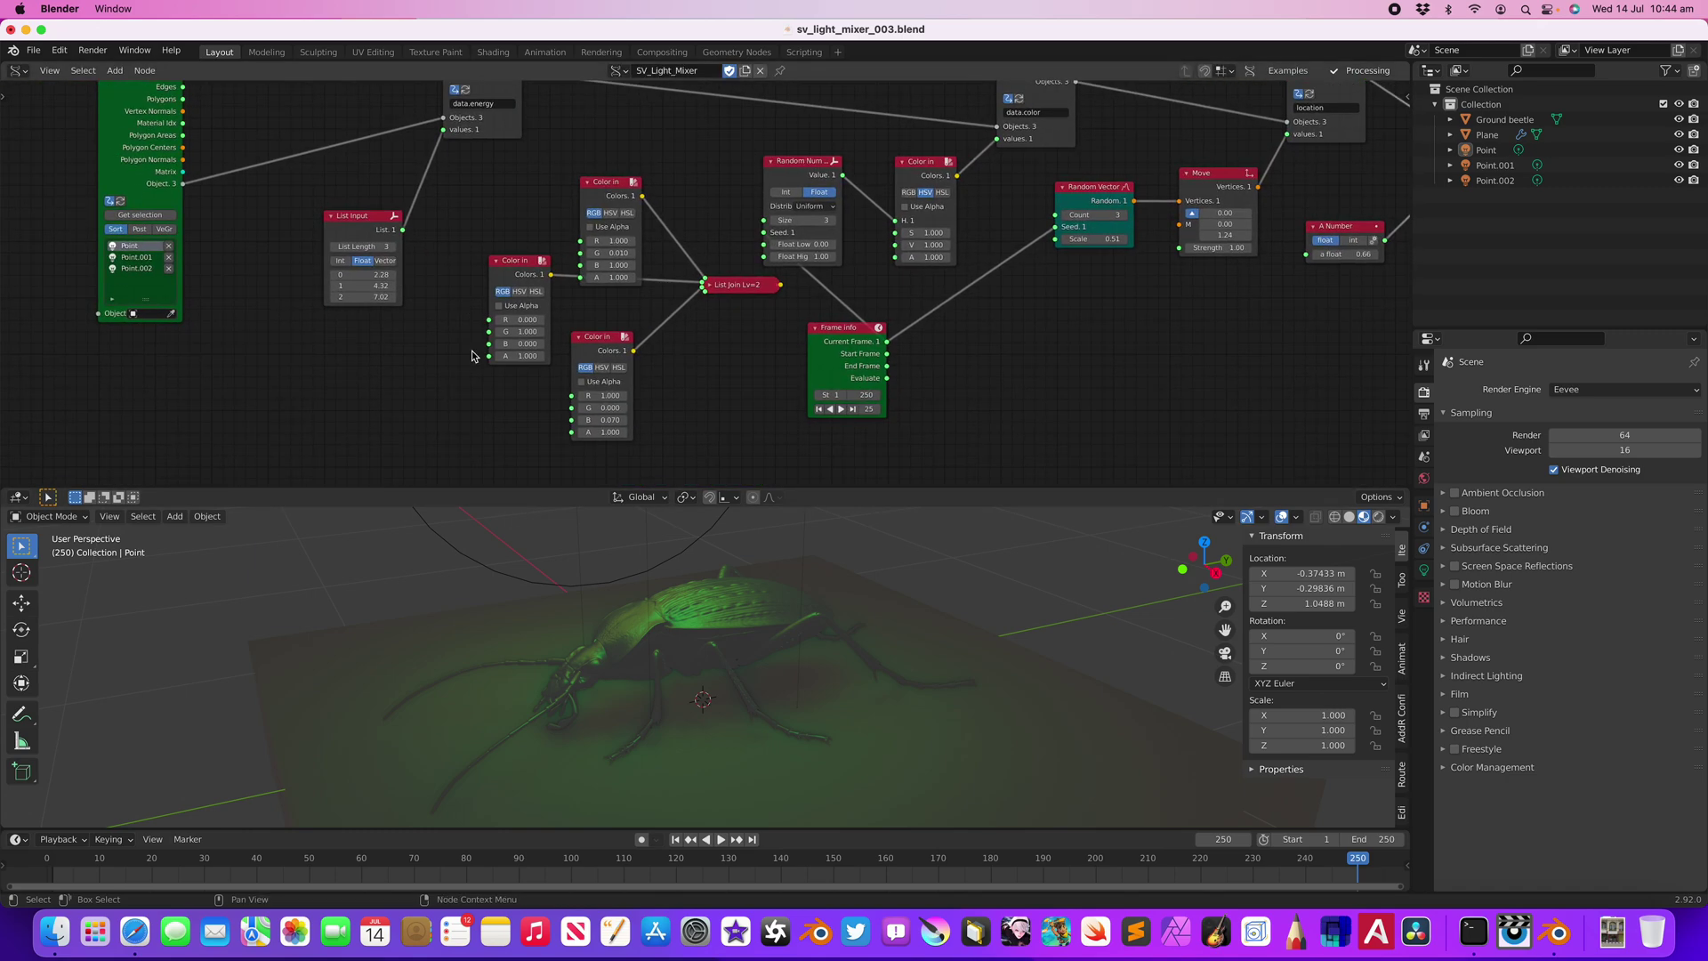
middle_click_drag(720, 352, 750, 350)
middle_click_drag(1103, 328, 944, 326)
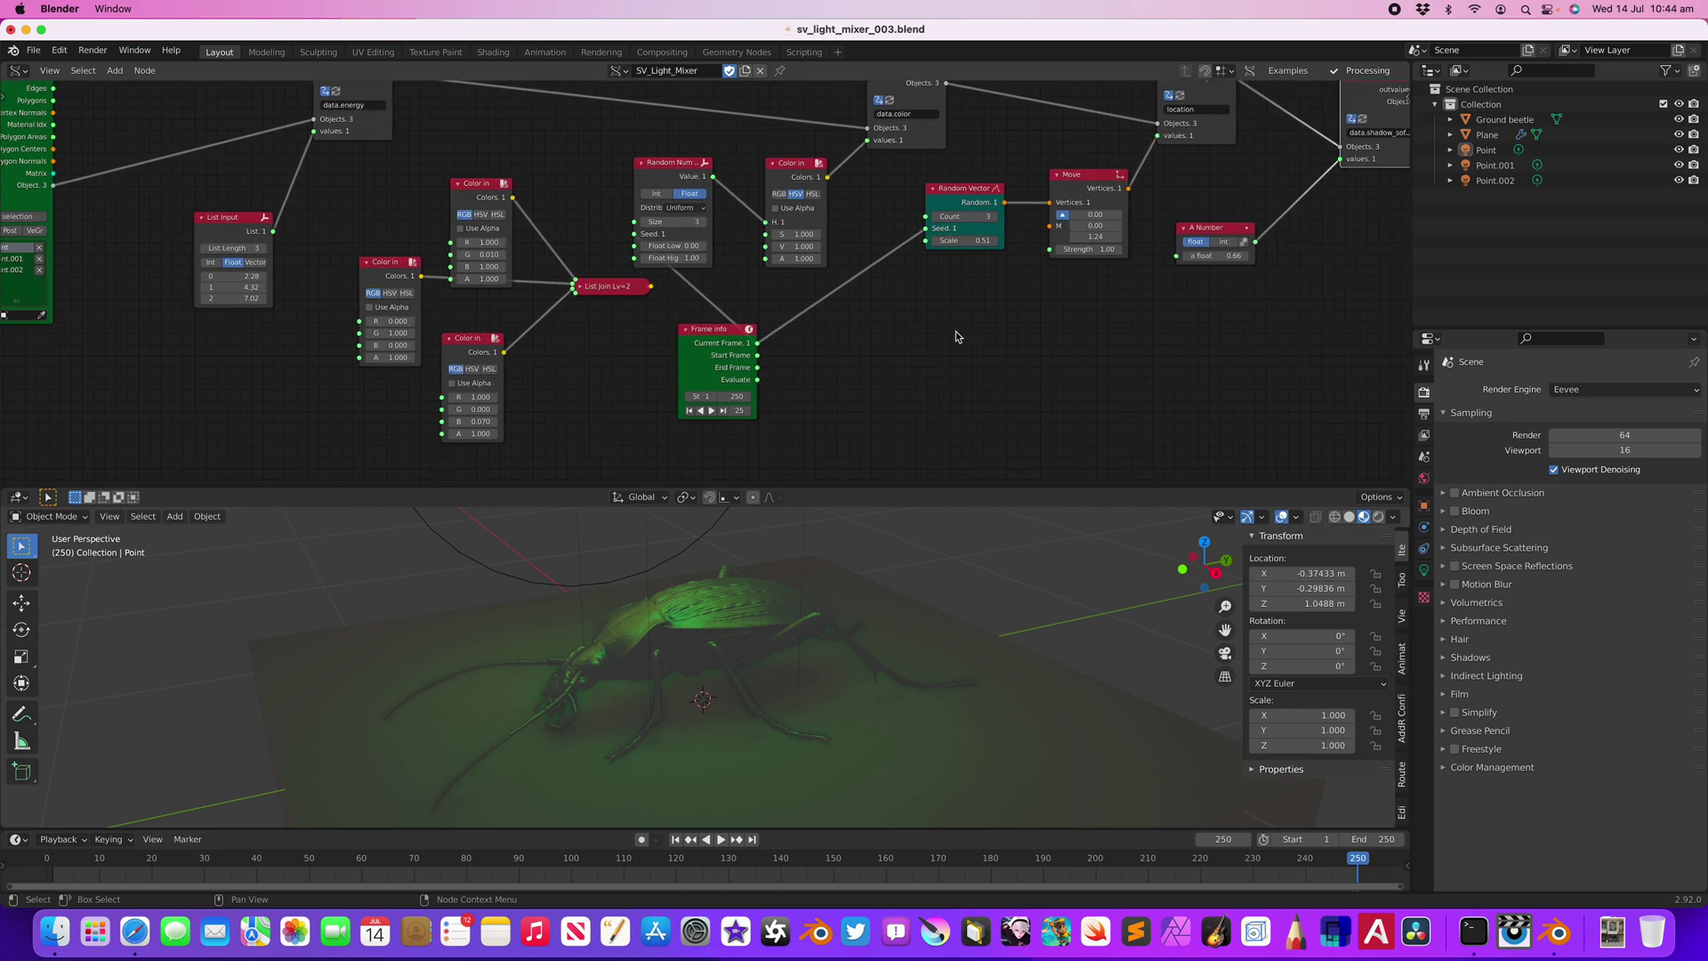
middle_click_drag(1176, 299, 984, 350)
scroll(984, 354, "up", 1)
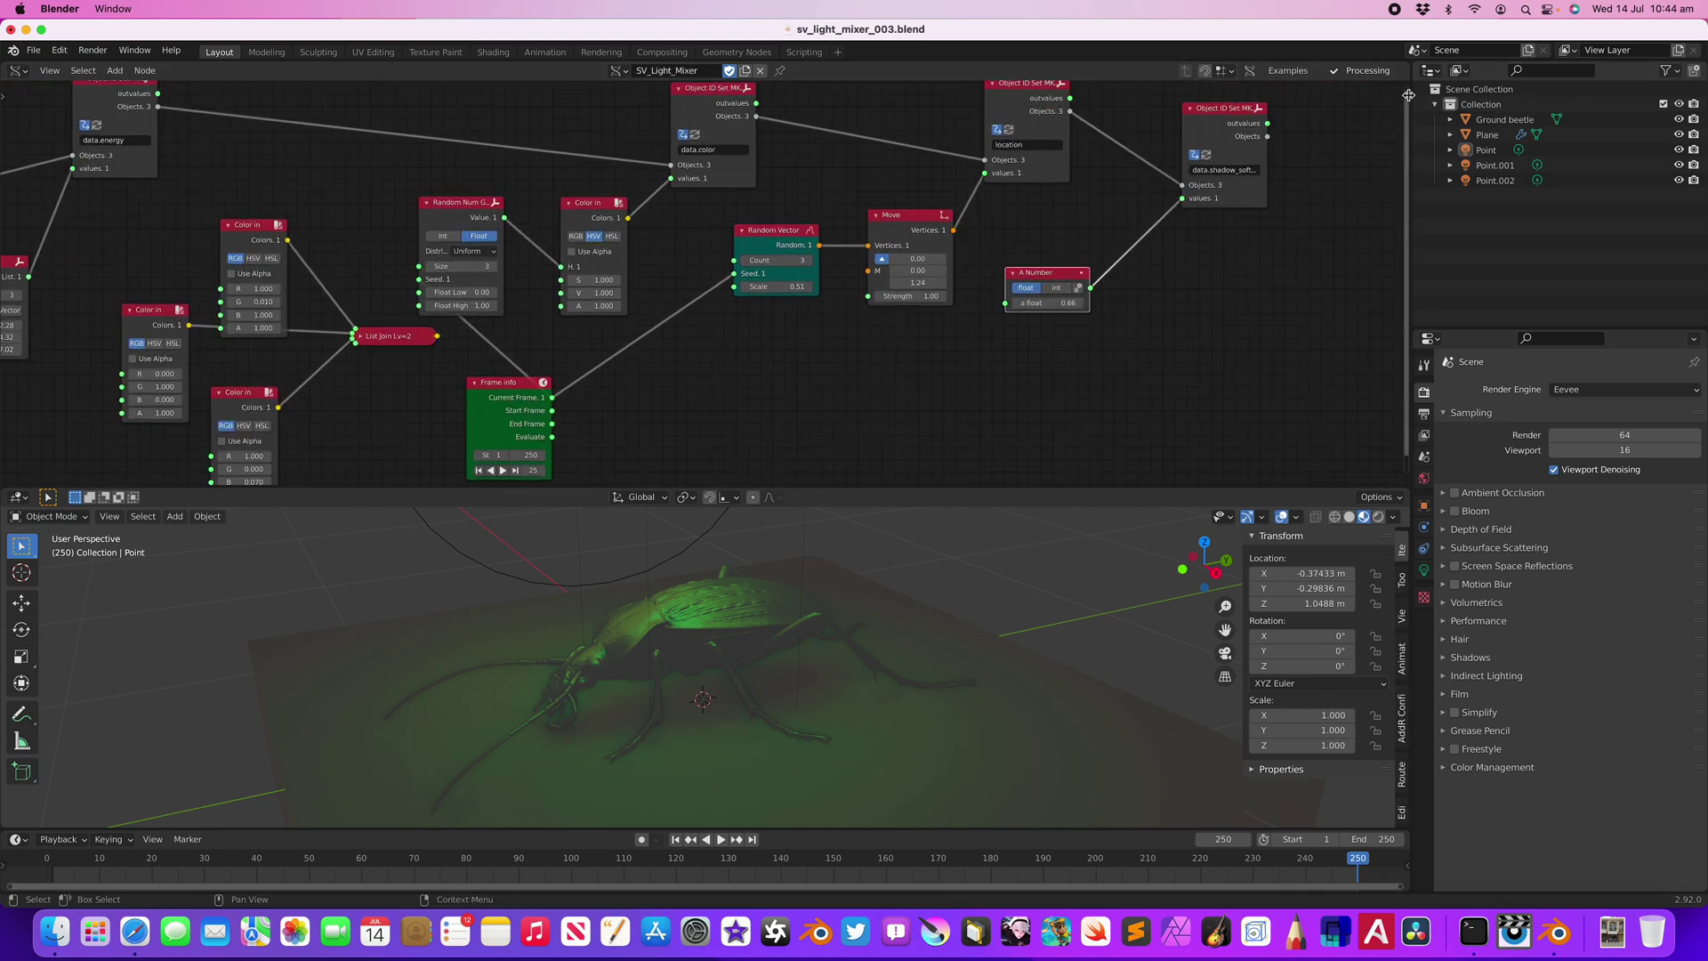
left_click(1408, 96)
left_click(1400, 178)
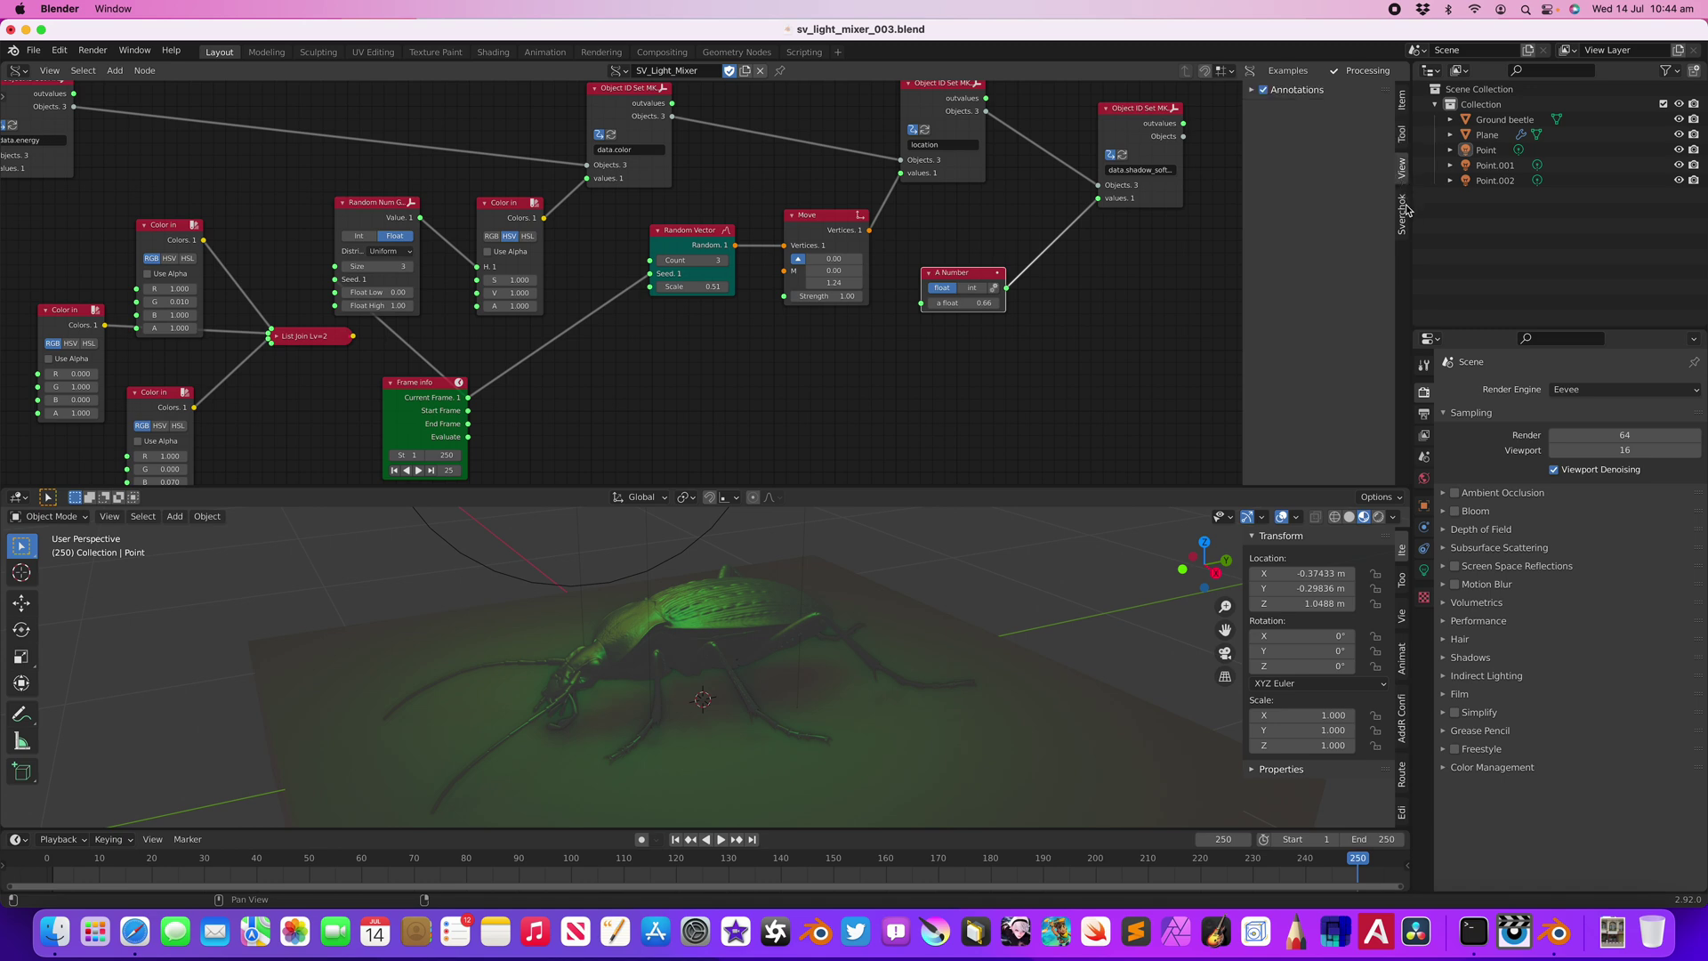
left_click(1401, 212)
left_click_drag(969, 273, 990, 253)
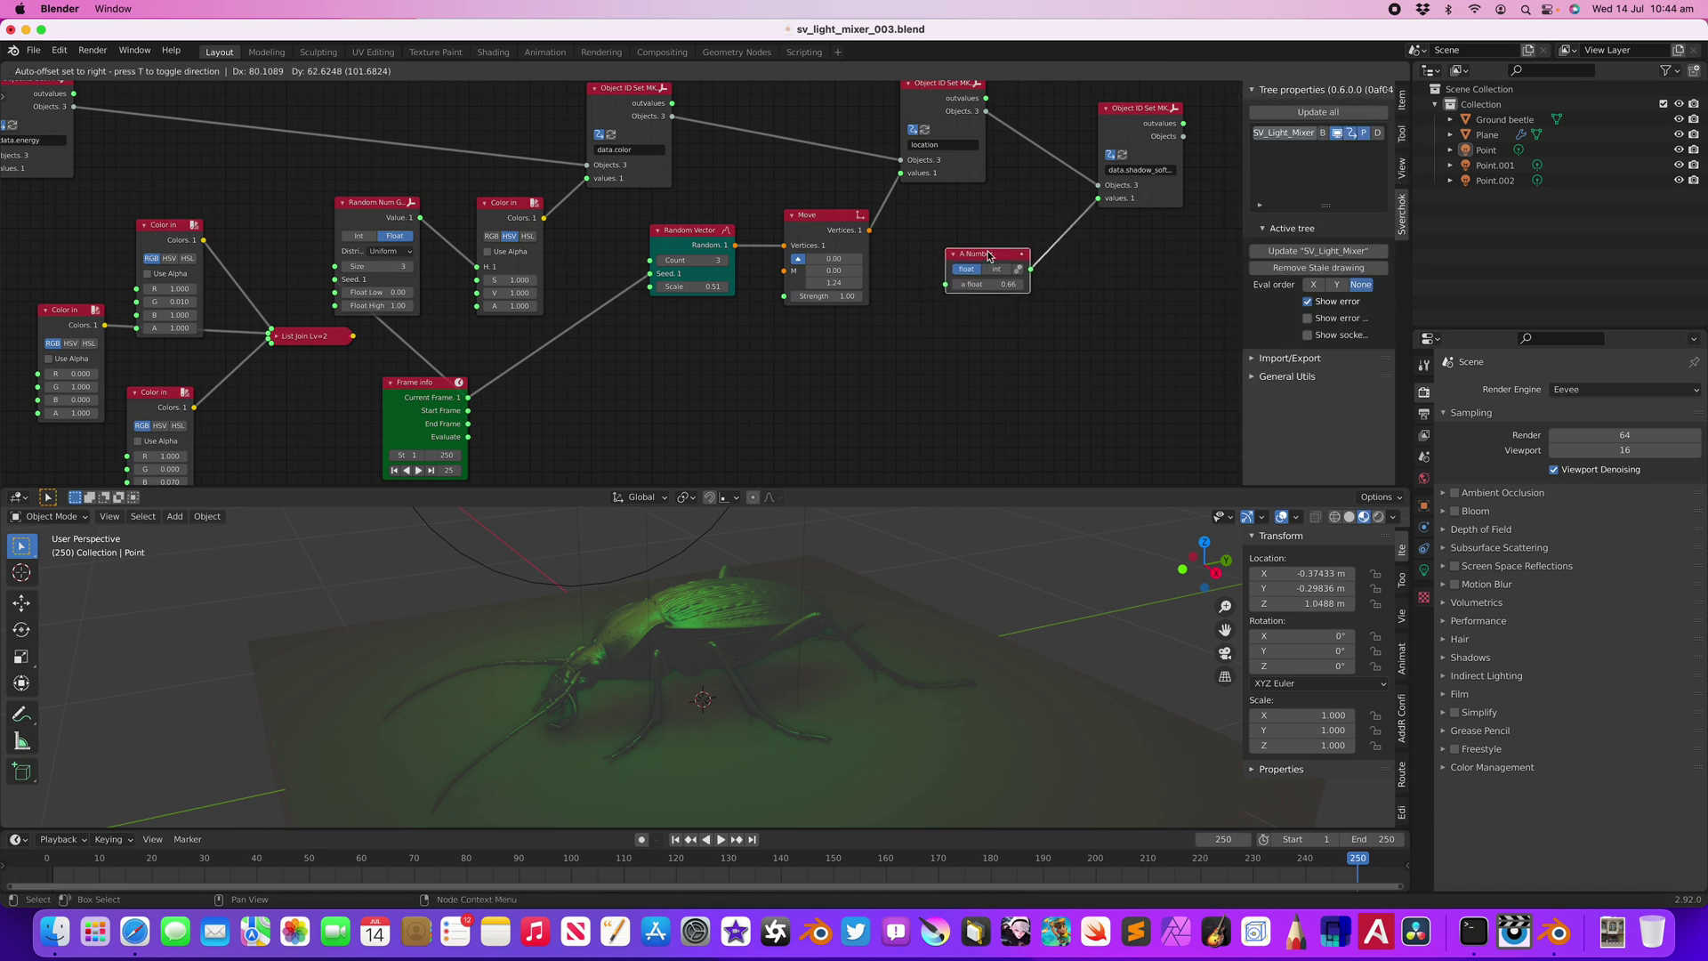
left_click(1401, 100)
left_click(1278, 369)
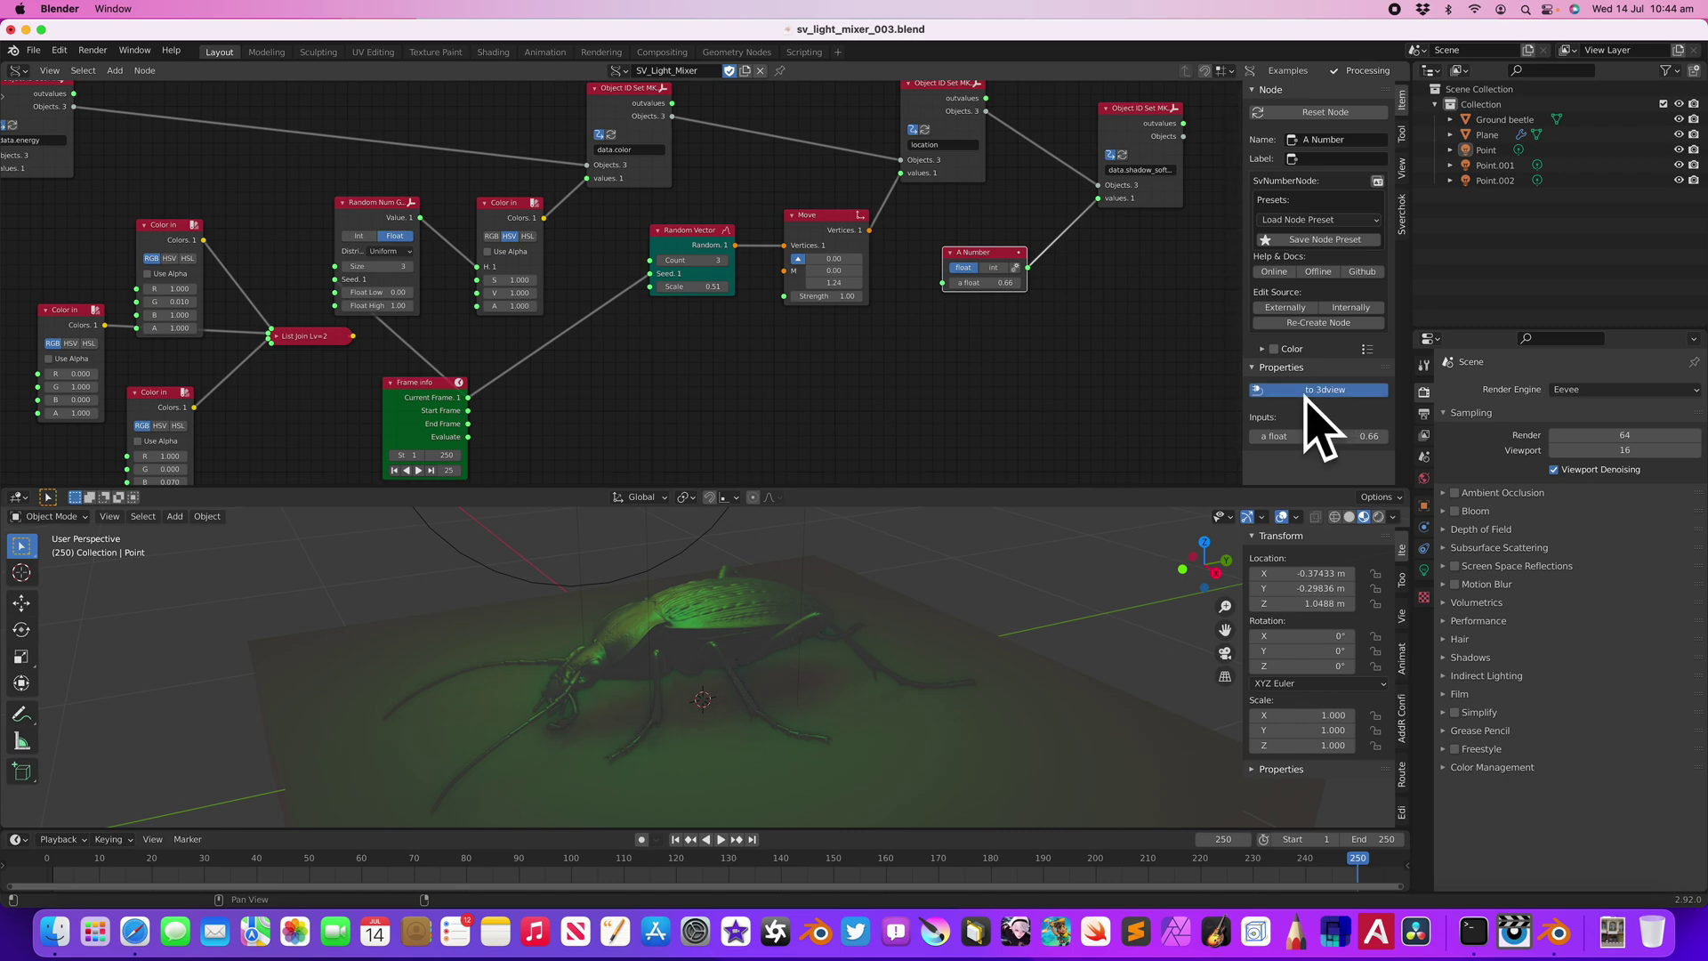
- Select the List Input node and enable showing its values in the 3D view
middle_click_drag(776, 356, 823, 344)
middle_click_drag(354, 321, 509, 278)
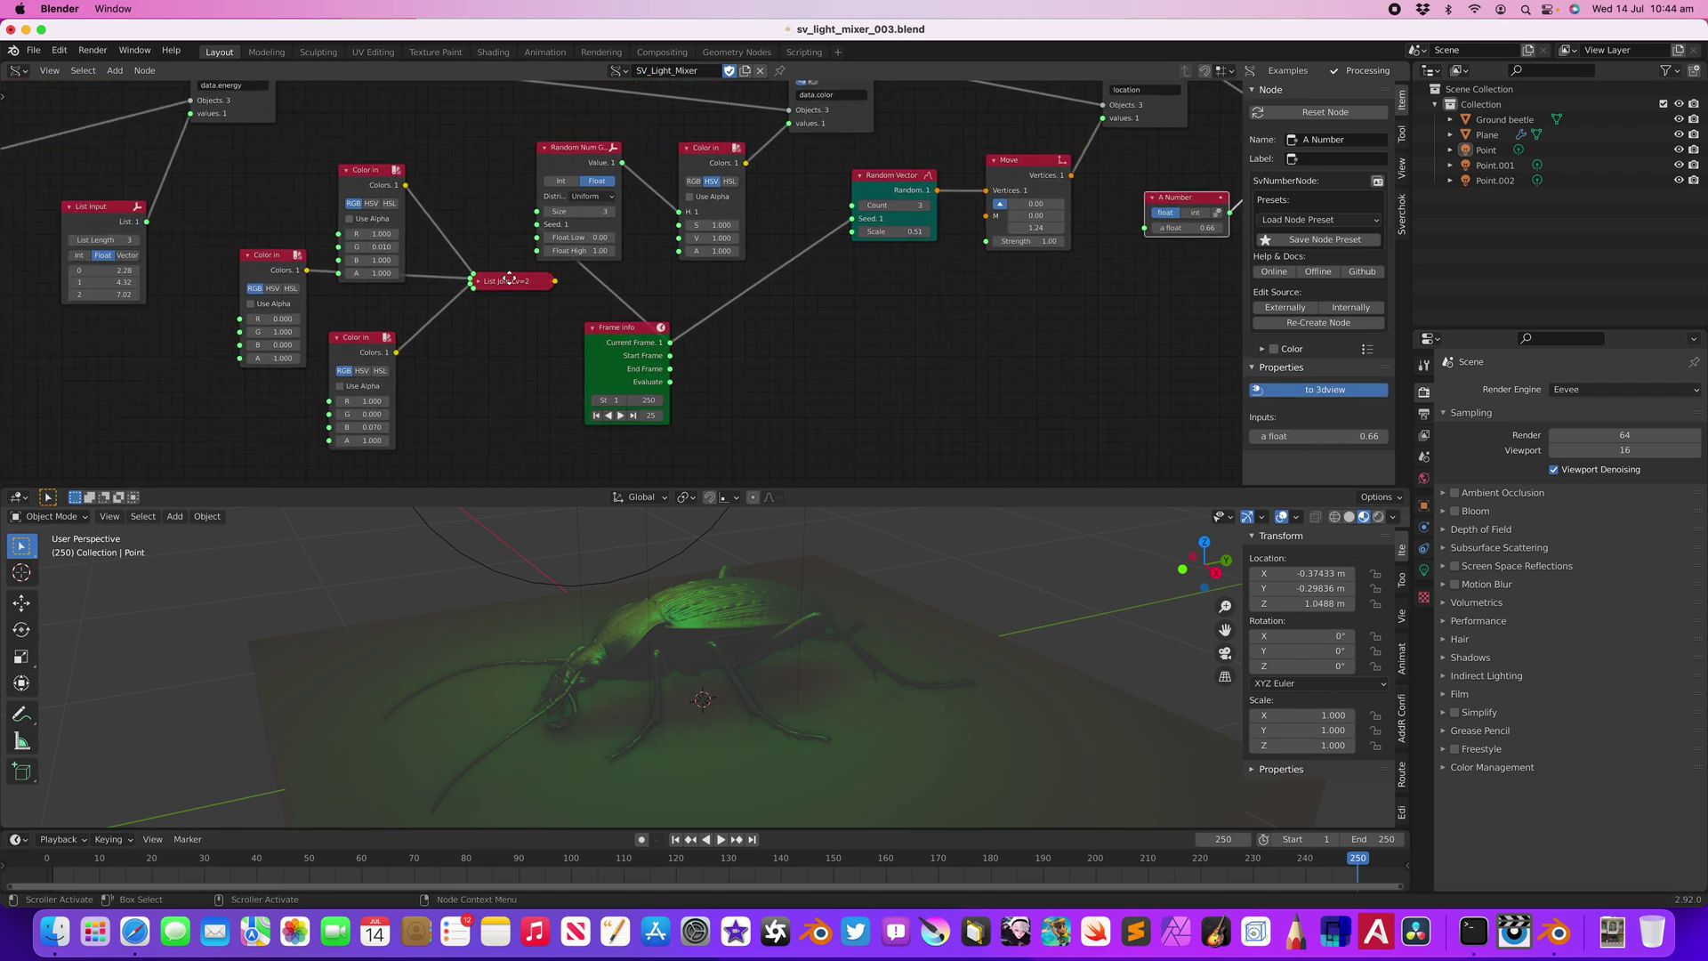
middle_click_drag(169, 237, 224, 236)
left_click_drag(169, 209, 165, 218)
left_click(1300, 389)
- Enlarge the 3D viewport and expand the Sverchok controls for the SV_Light_Mixer tree in its sidebar
left_click(1405, 789)
scroll(1404, 786, "up", 4)
scroll(1403, 750, "up", 1)
scroll(1402, 750, "down", 1)
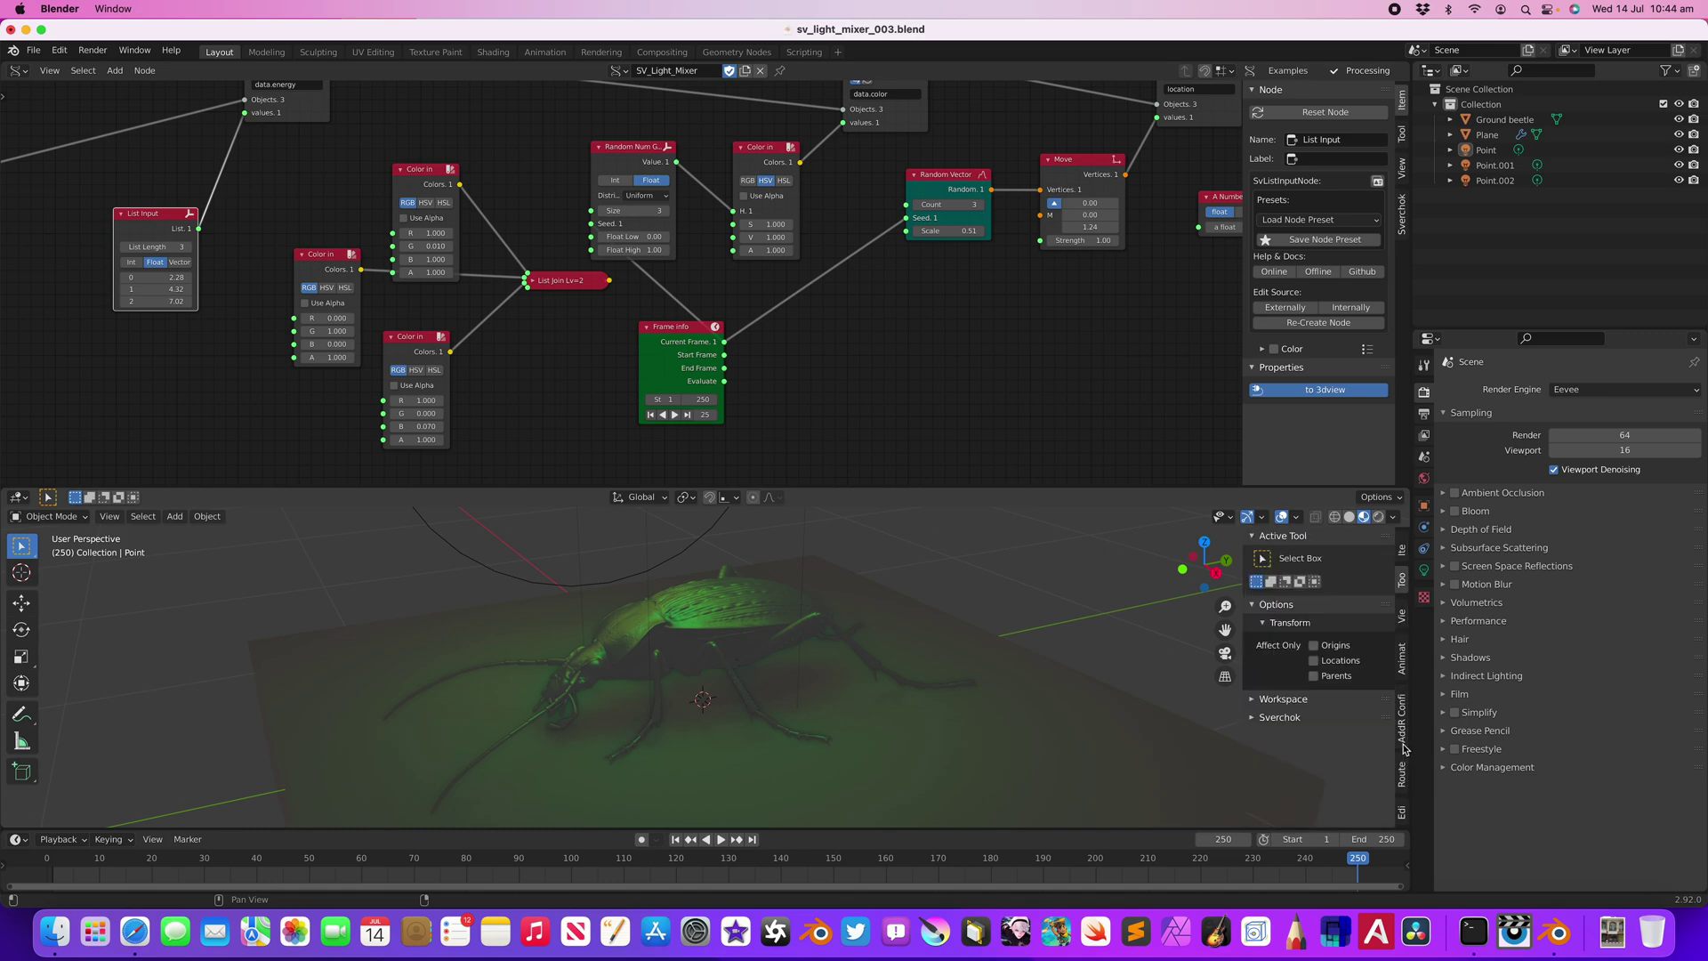
scroll(1404, 750, "down", 5)
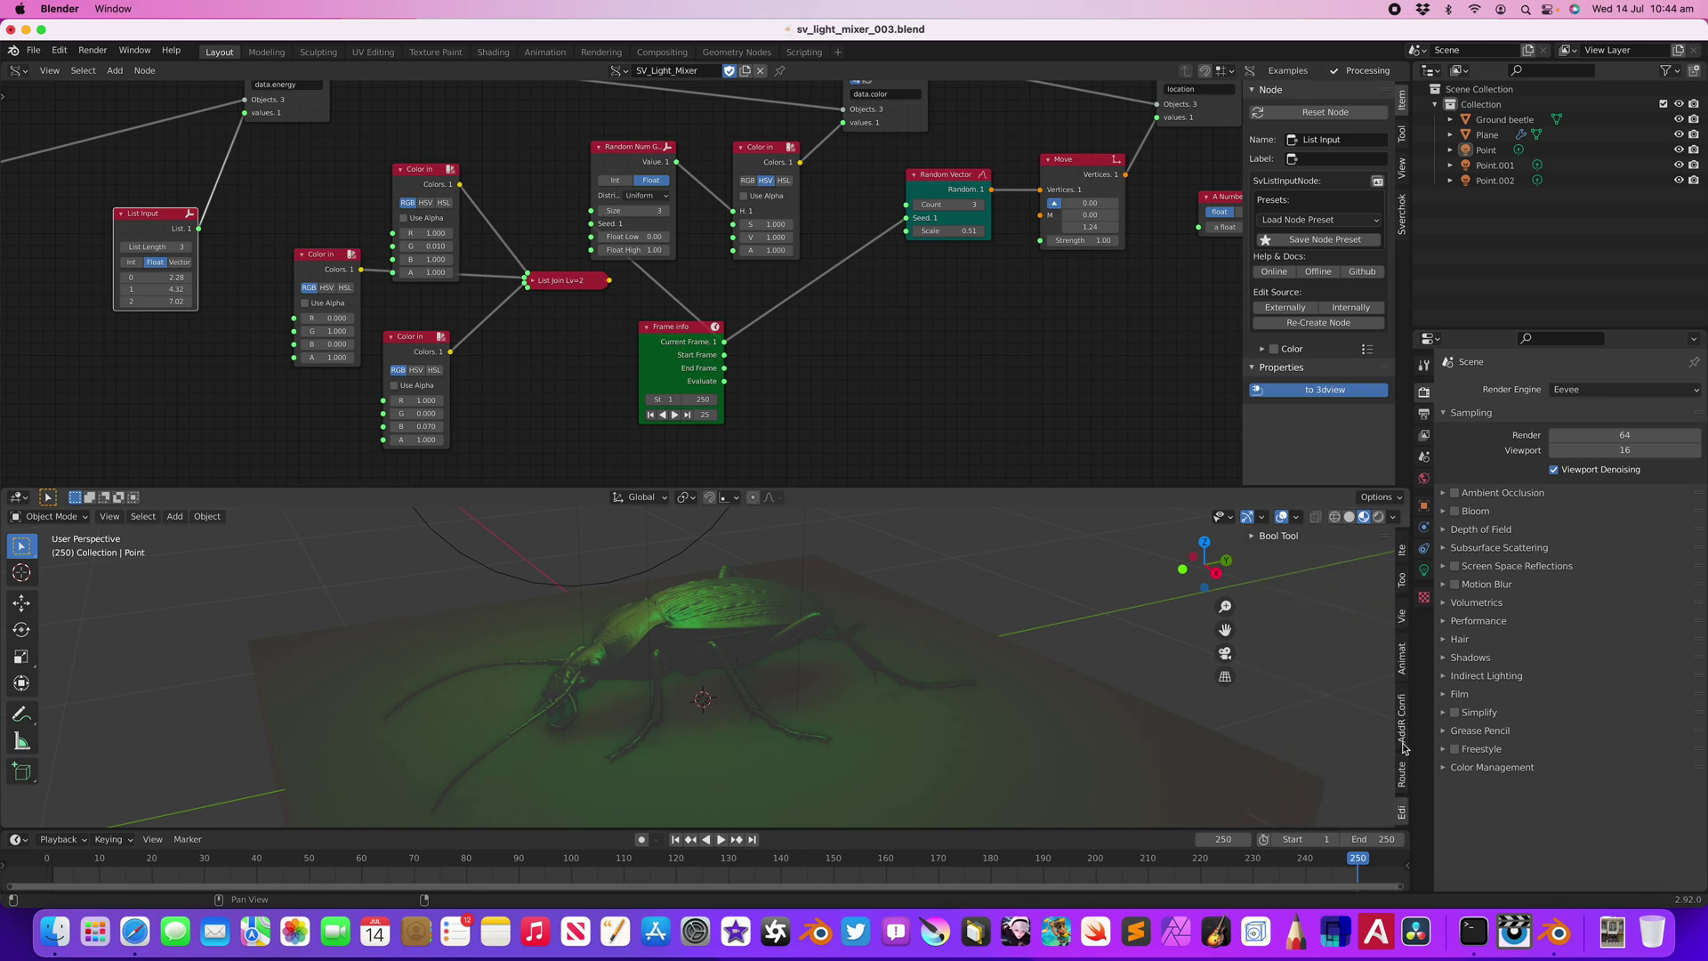
left_click(1404, 553)
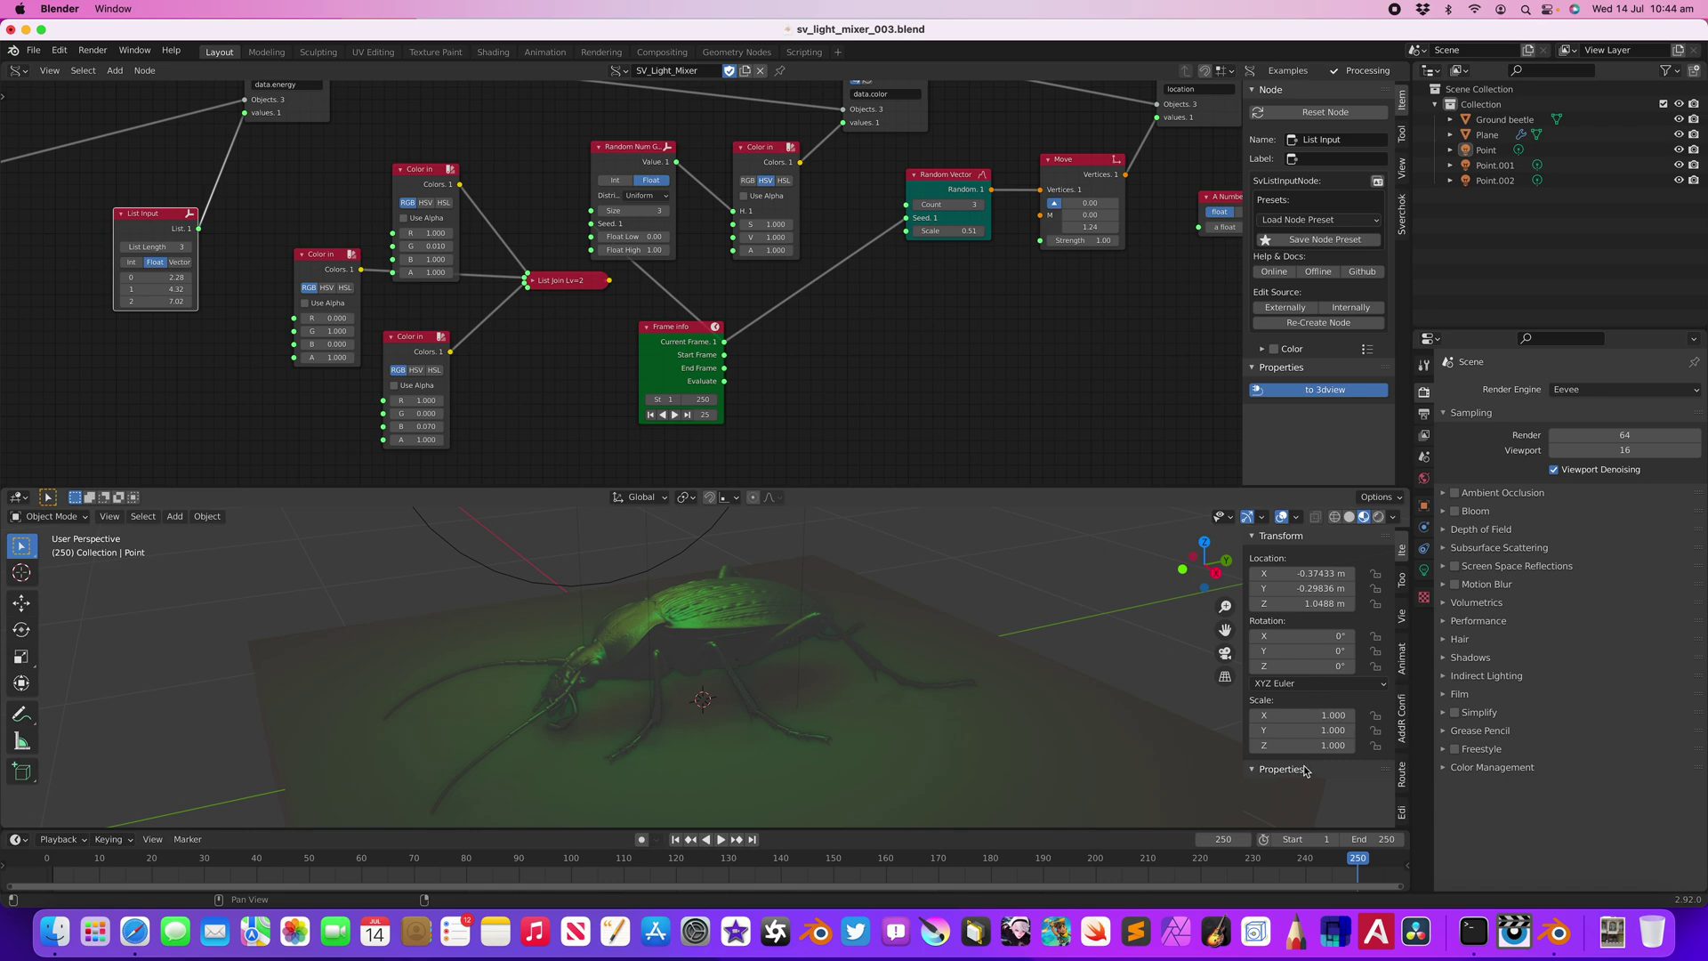
left_click_drag(979, 487, 934, 353)
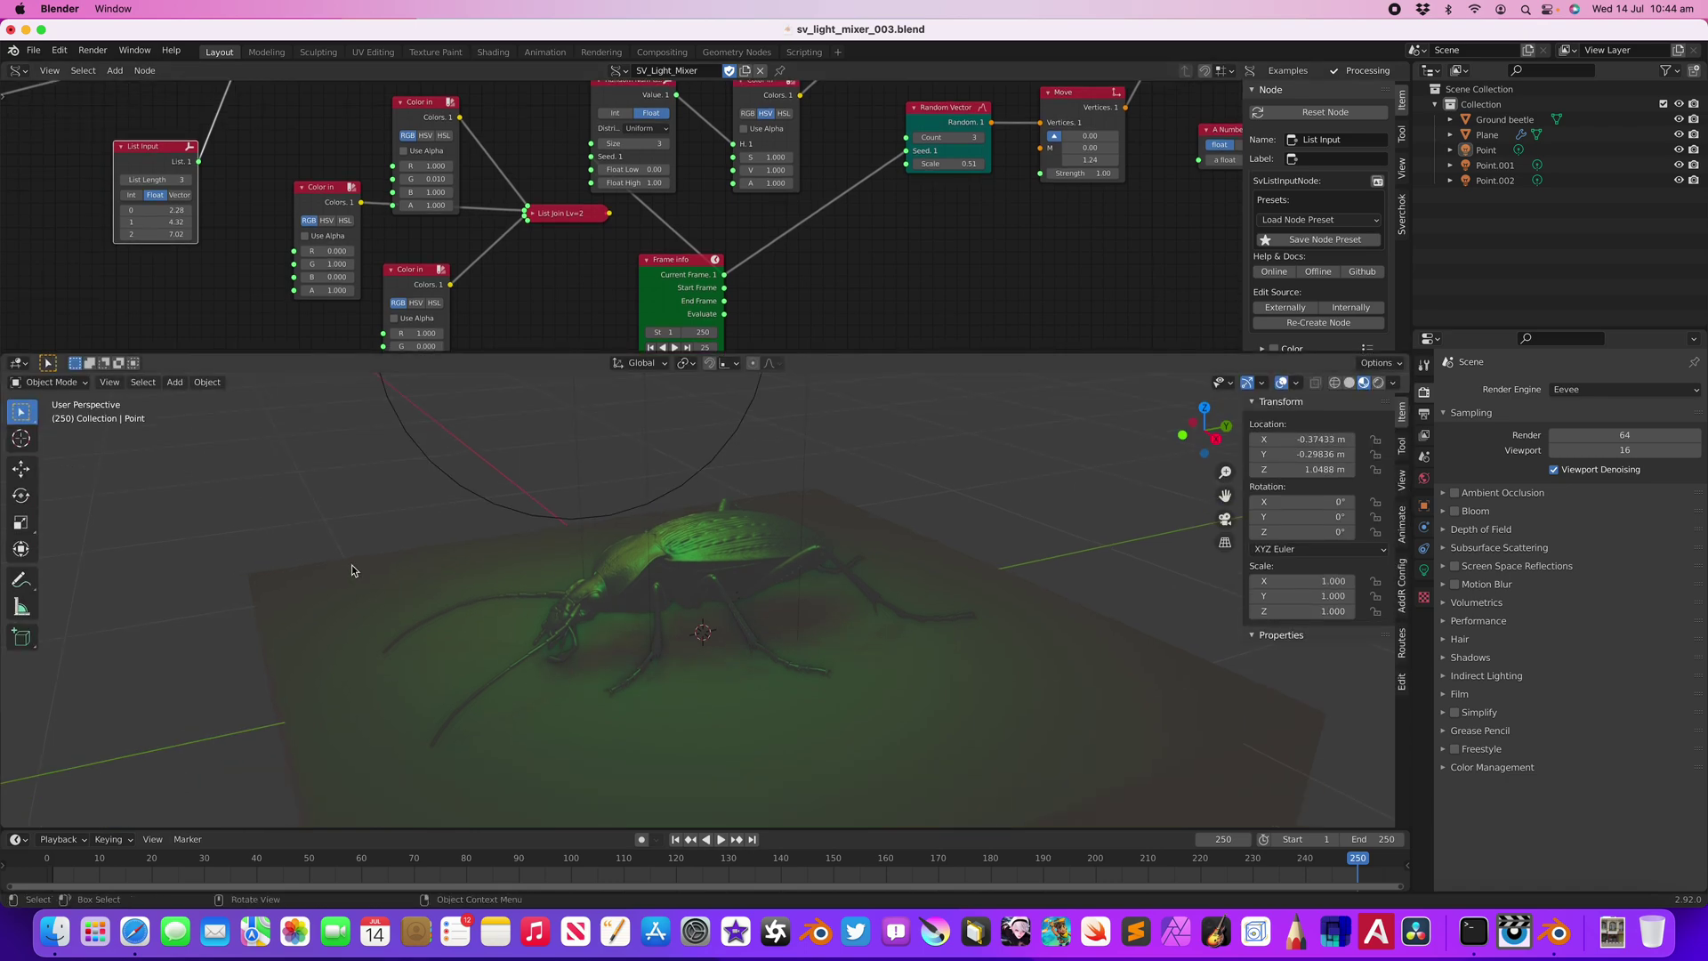
left_click(1400, 451)
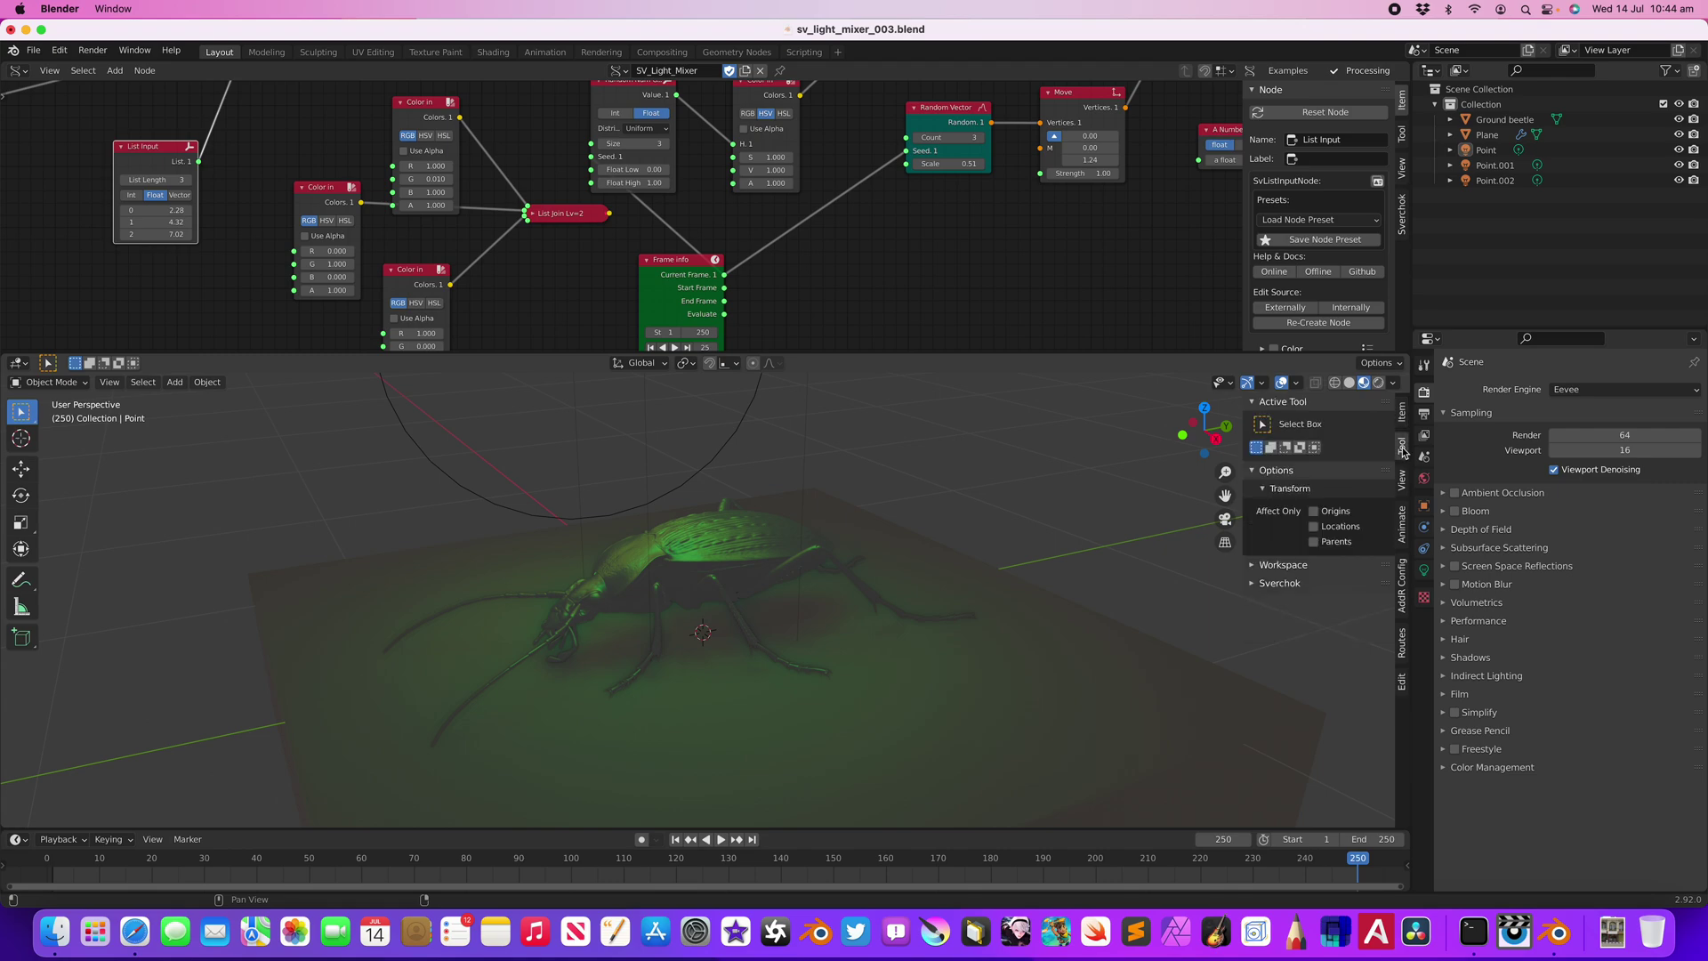
left_click(1404, 478)
left_click(1402, 449)
left_click(1316, 581)
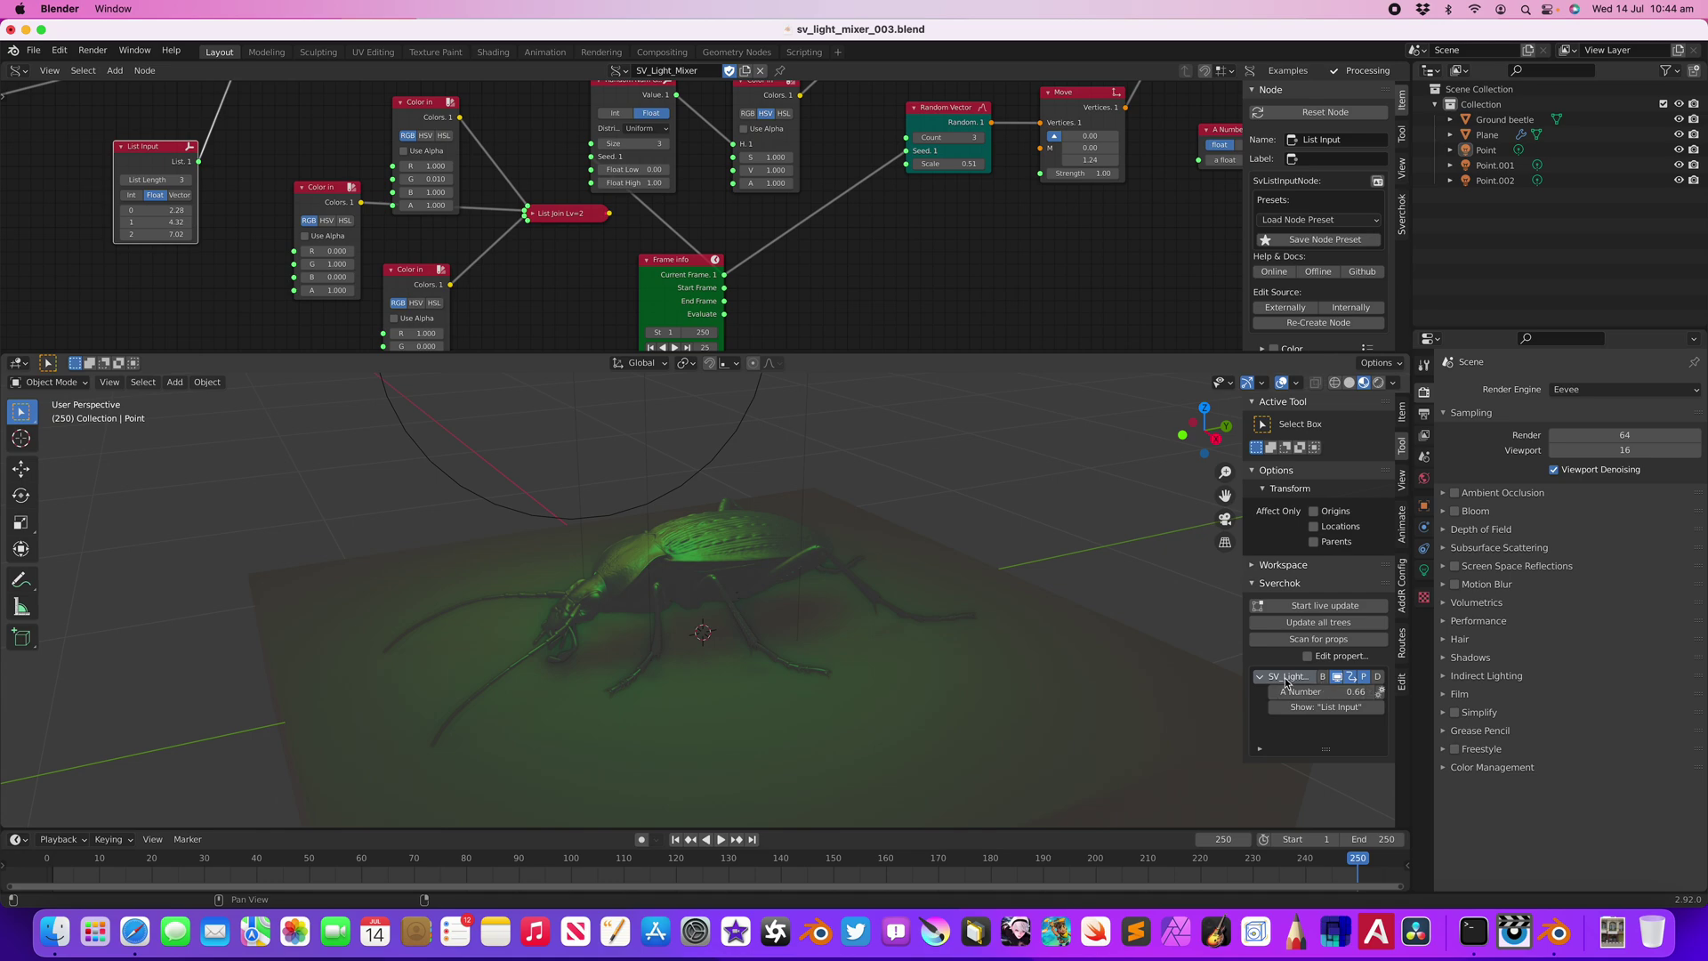
- From the viewport's Sverchok controls, set A Number to 0.42 and the List Input values to 3.00, 4.14 and 8.40
left_click_drag(1244, 644, 1159, 644)
mouse_move(1281, 691)
left_mouse_down()
mouse_move(1352, 691)
mouse_move(1283, 691)
left_mouse_up()
left_click(1282, 707)
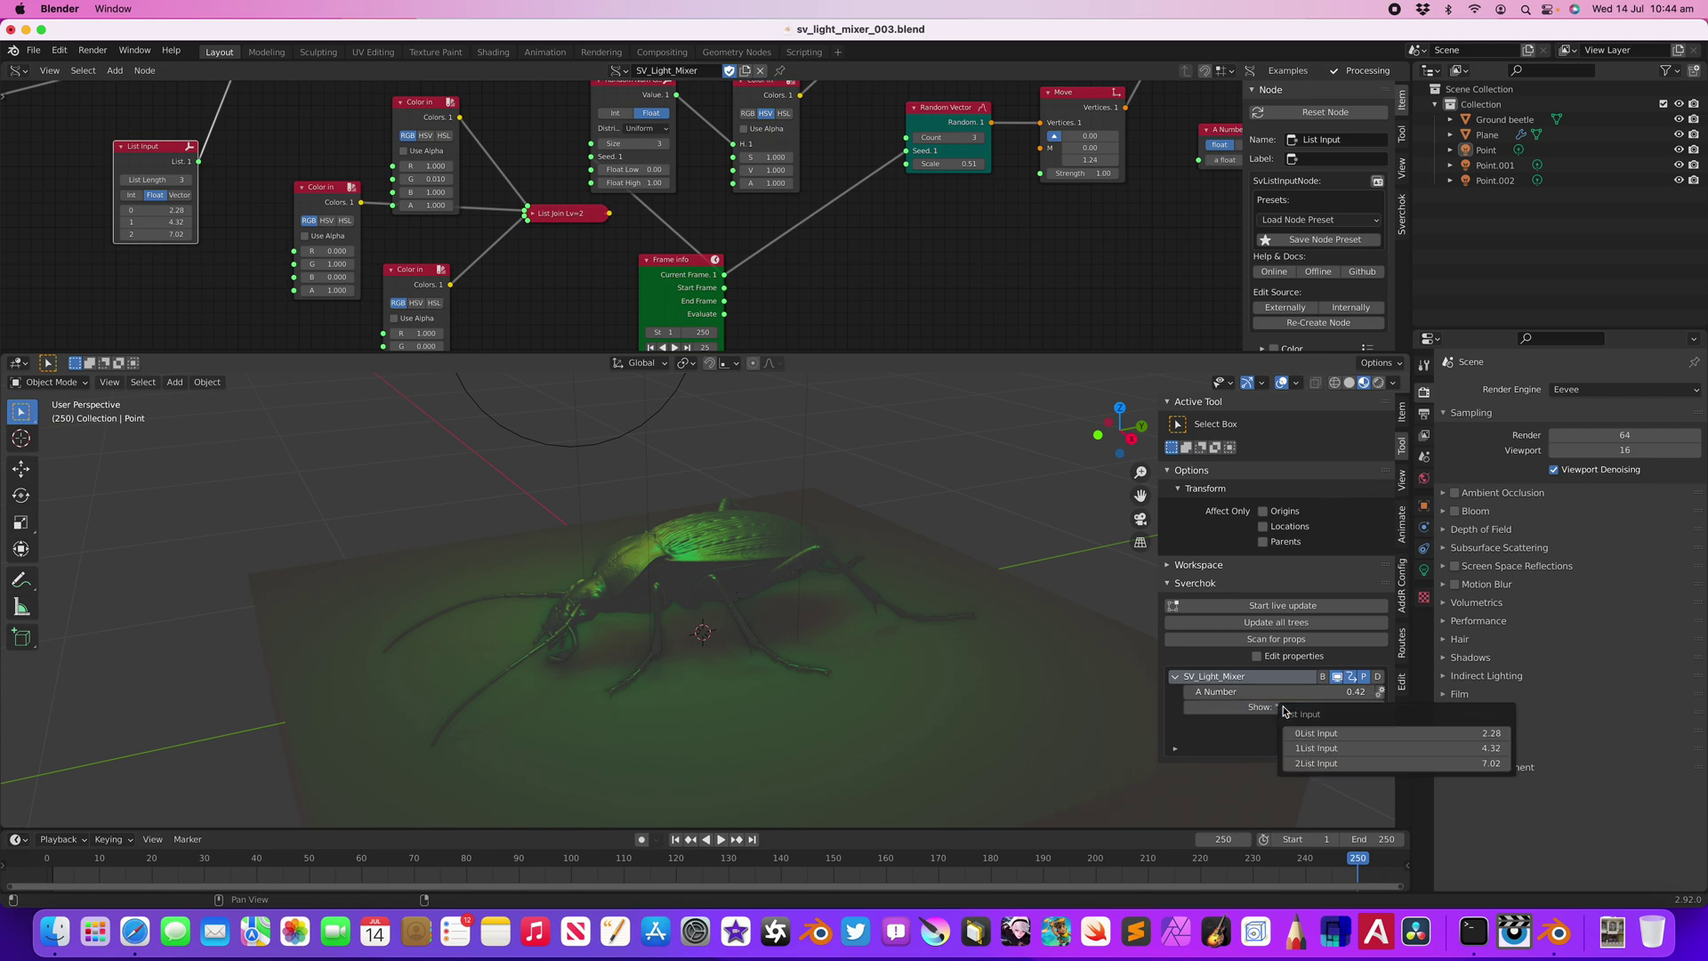
mouse_move(1361, 734)
left_mouse_down()
mouse_move(1332, 734)
mouse_move(1456, 749)
mouse_move(1388, 763)
mouse_move(1334, 749)
left_mouse_up()
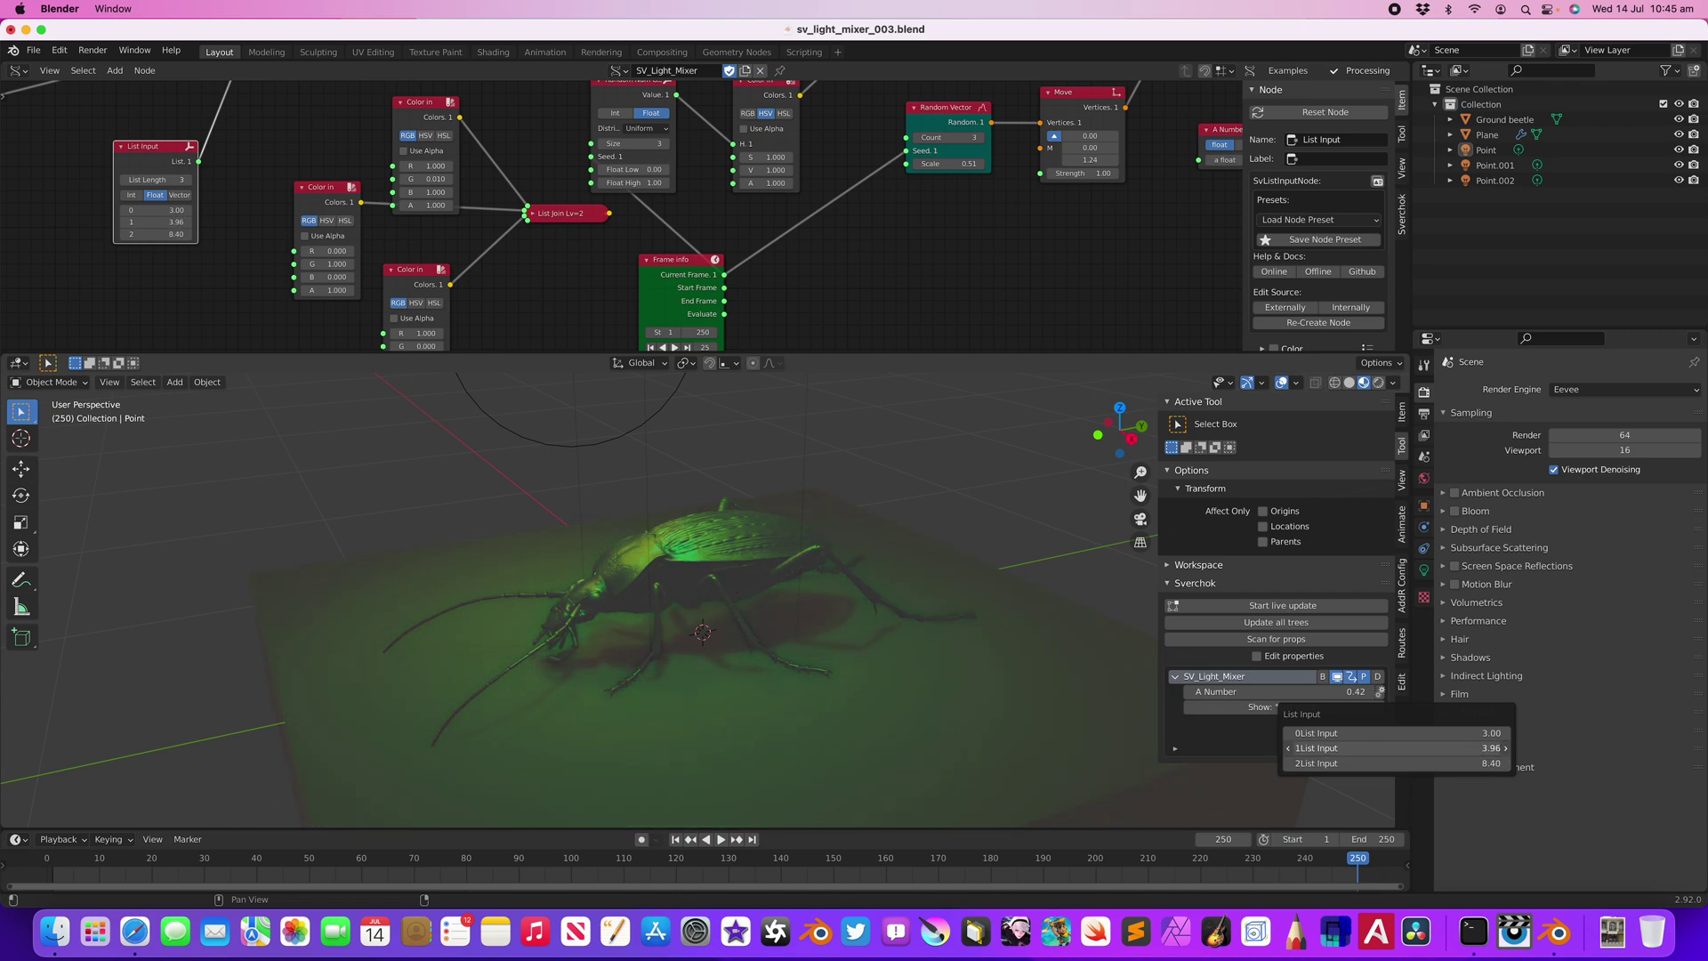
- Play the animation to frame 24 to preview the adjusted lights from the beetle's front, and save the file
key("space")
middle_click_drag(813, 507, 879, 504)
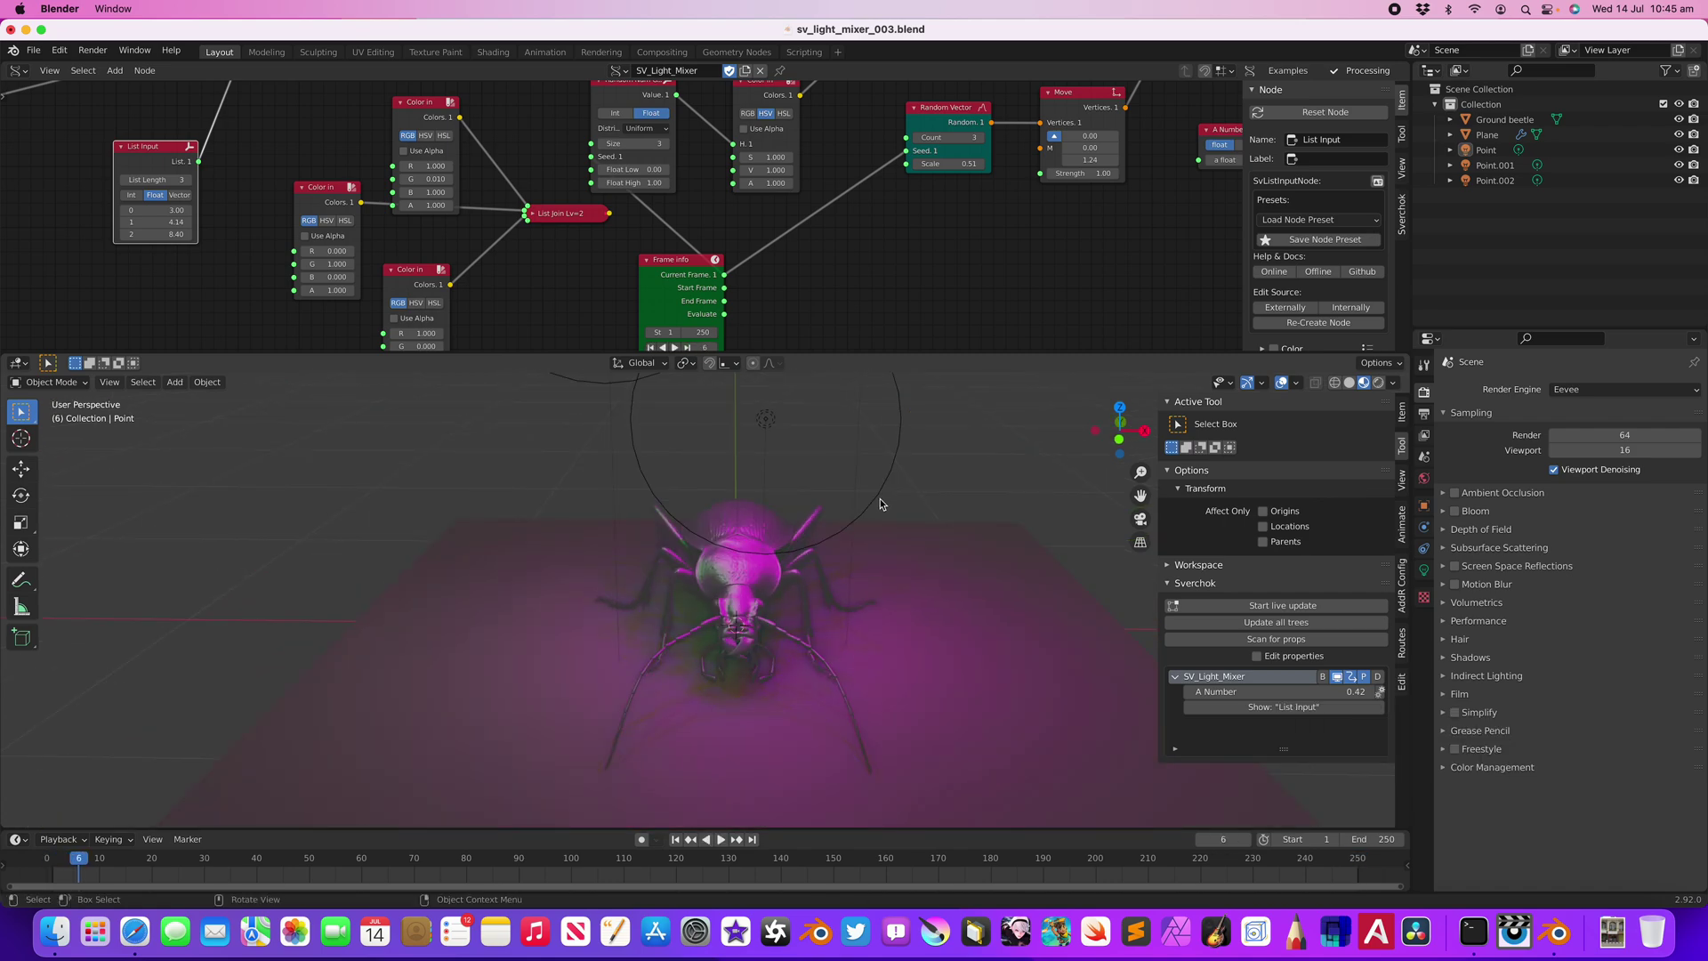
key("space")
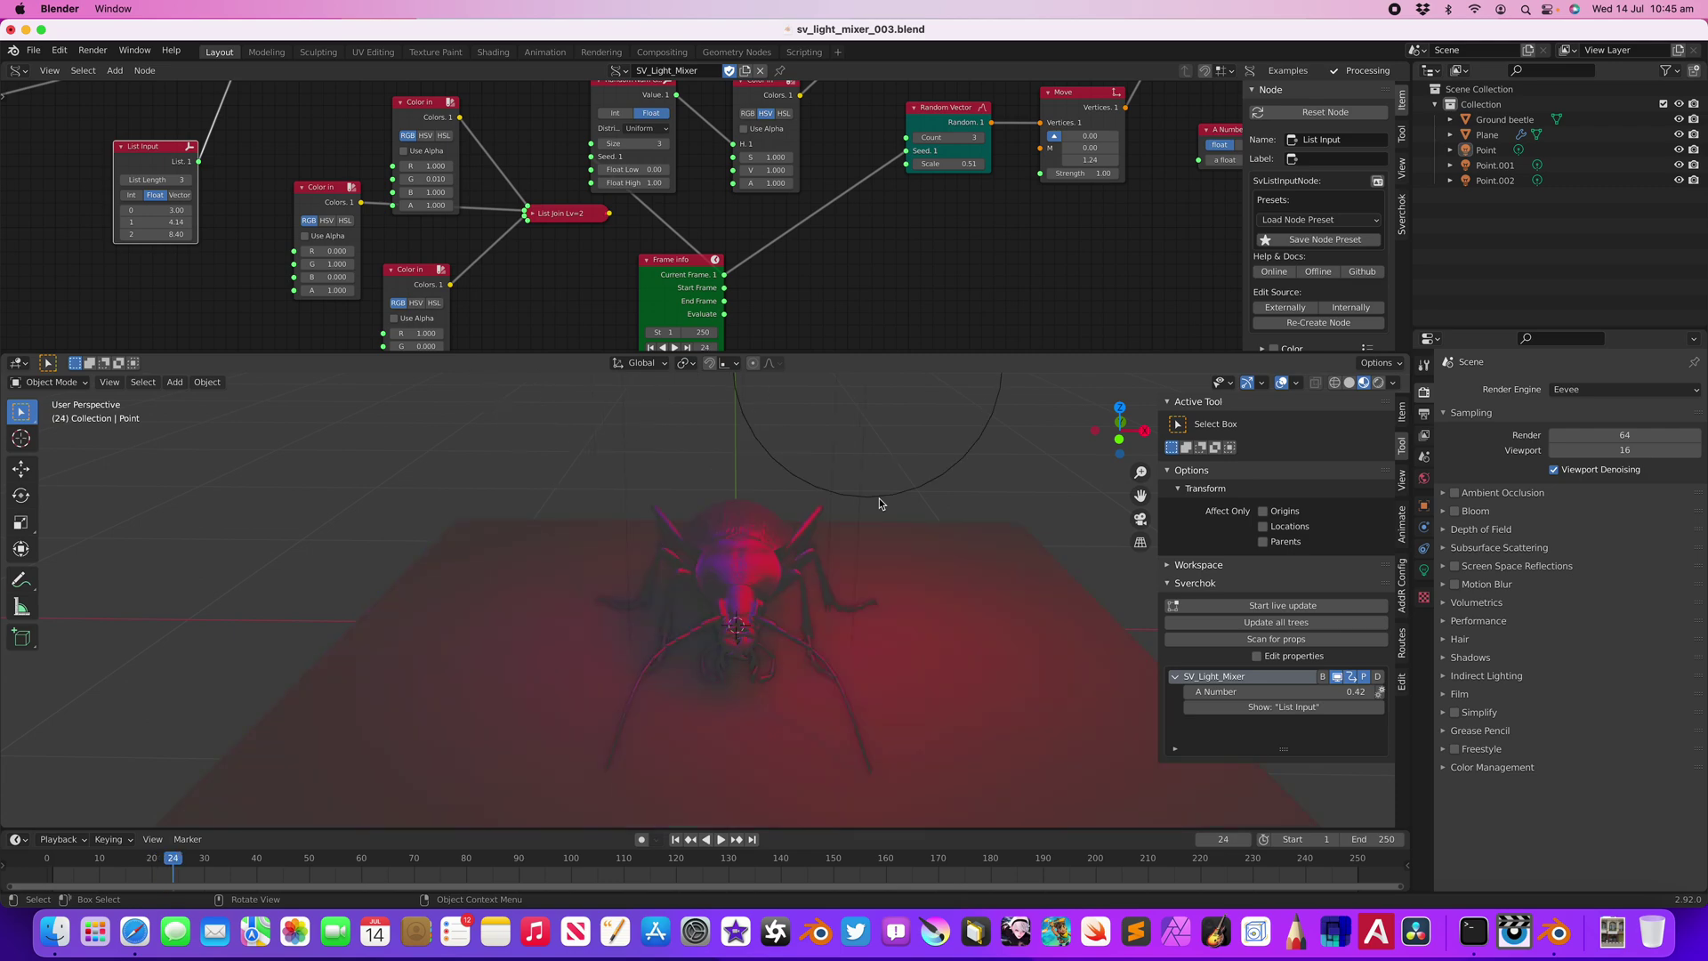
middle_click_drag(808, 488, 798, 552)
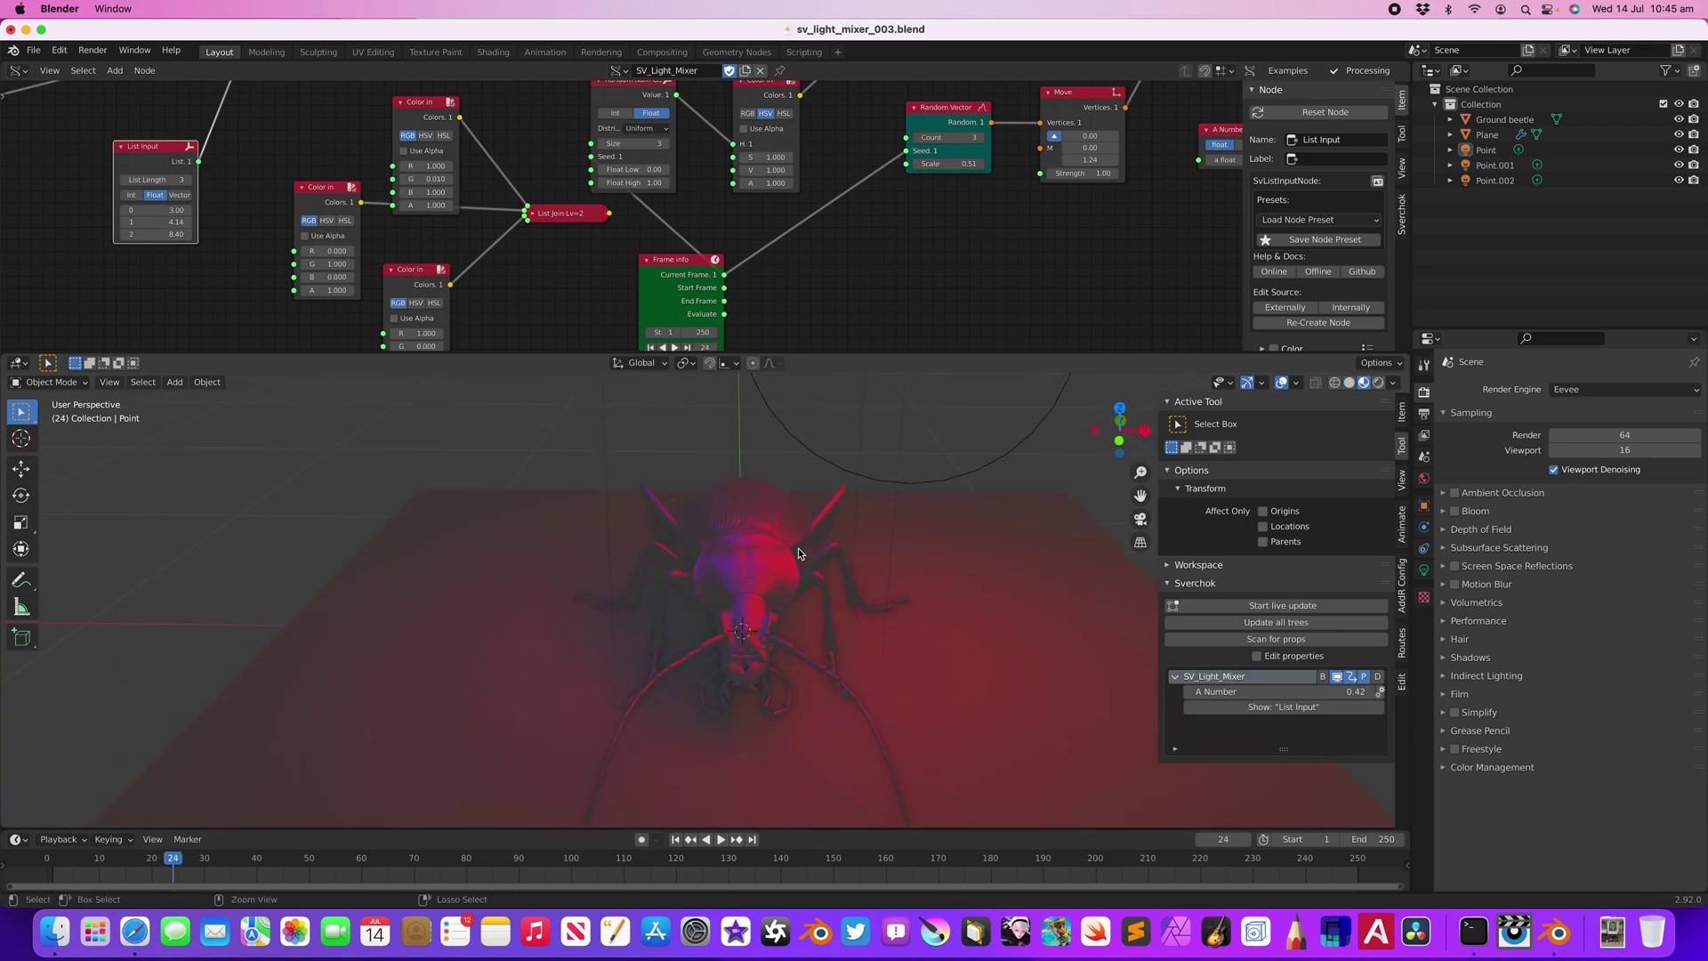
key("super+s")
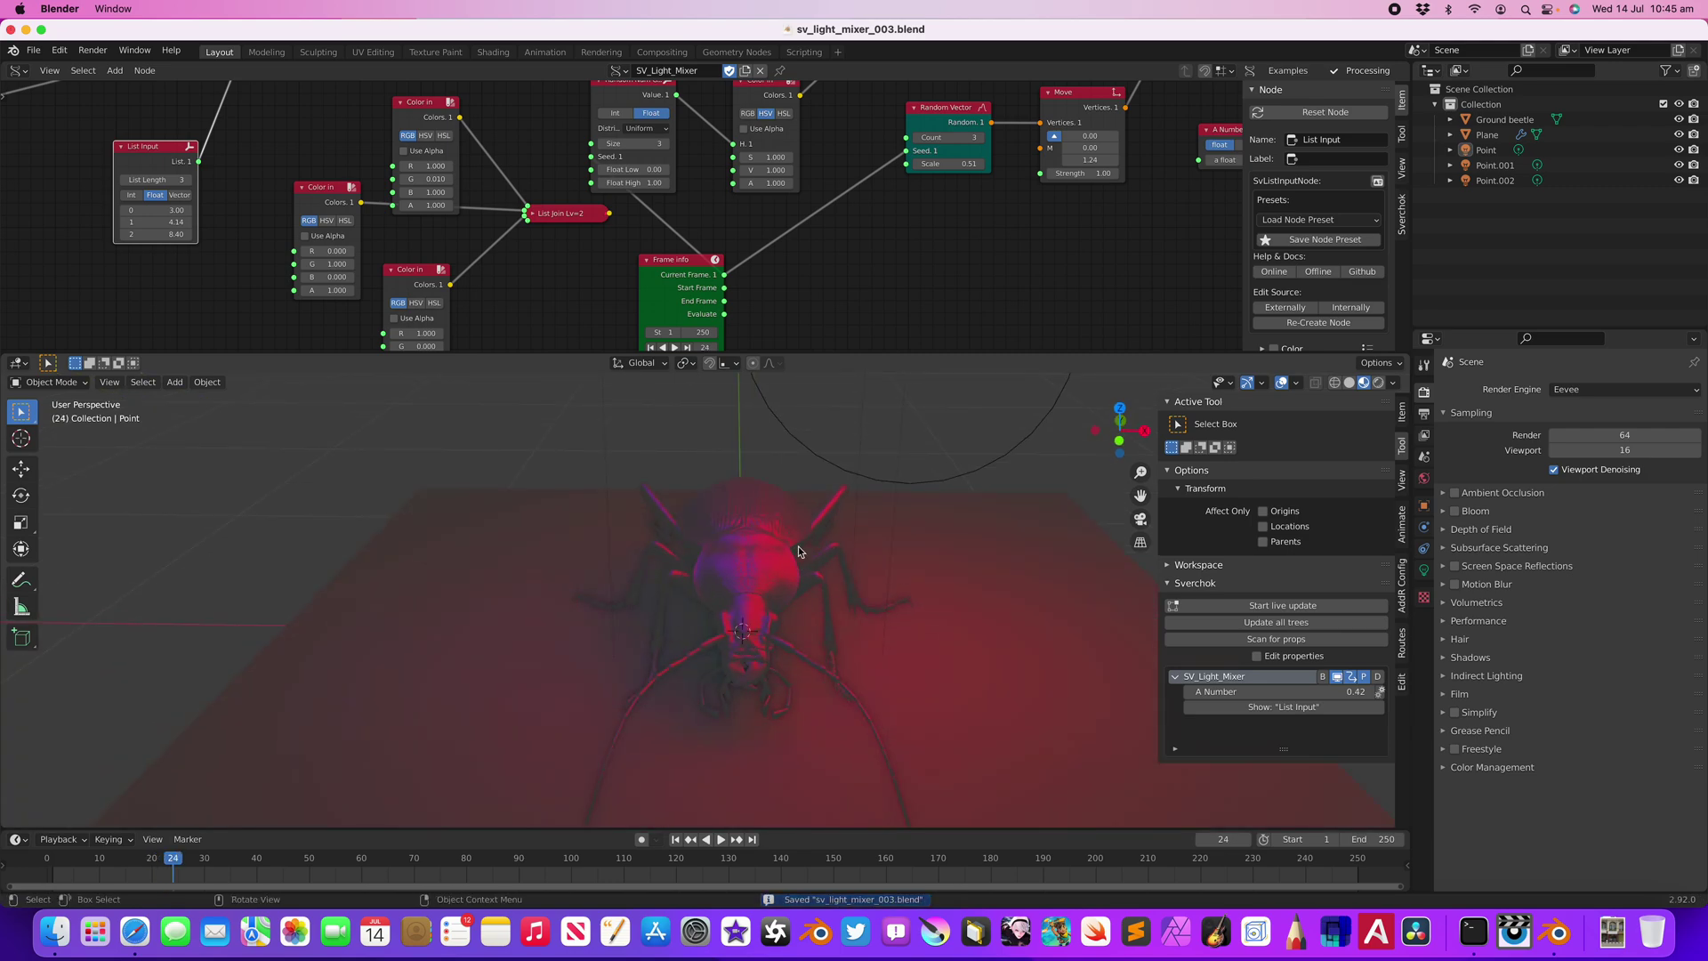